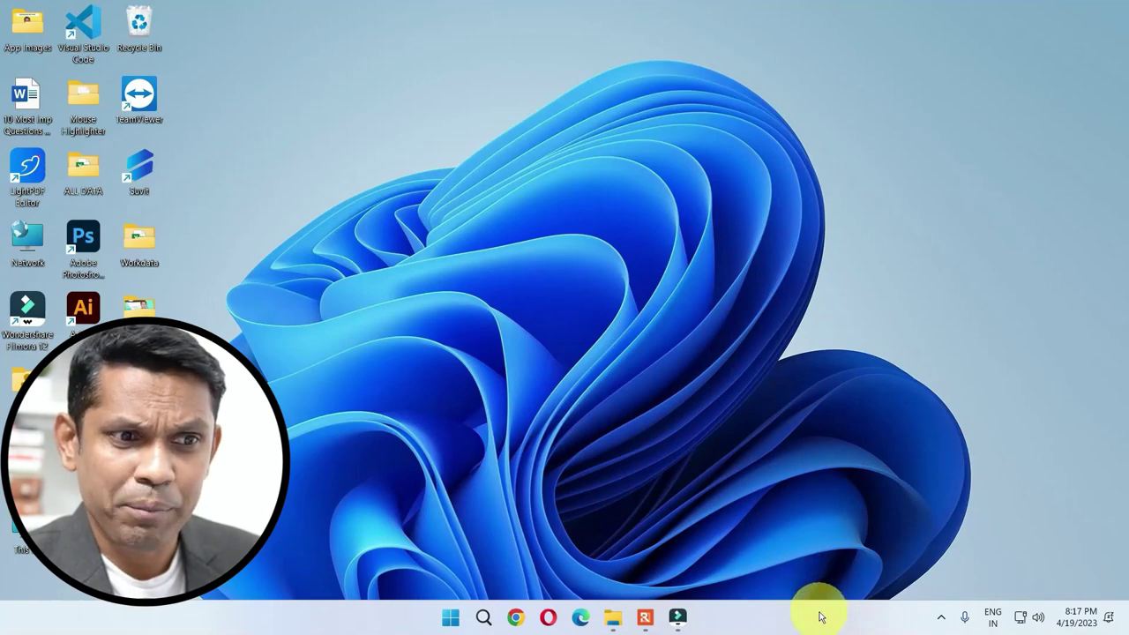
- Open the taskbar settings and turn on the Task view item for the taskbar
{"action": "right_click", "coordinate": [821, 617]}
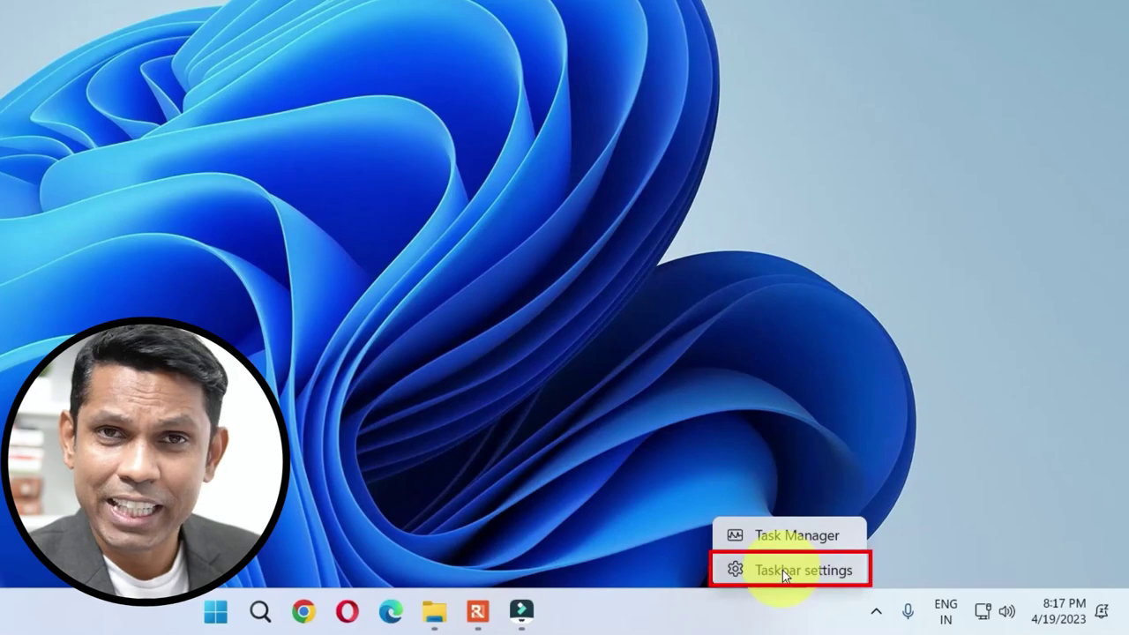
{"action": "left_click", "coordinate": [783, 570]}
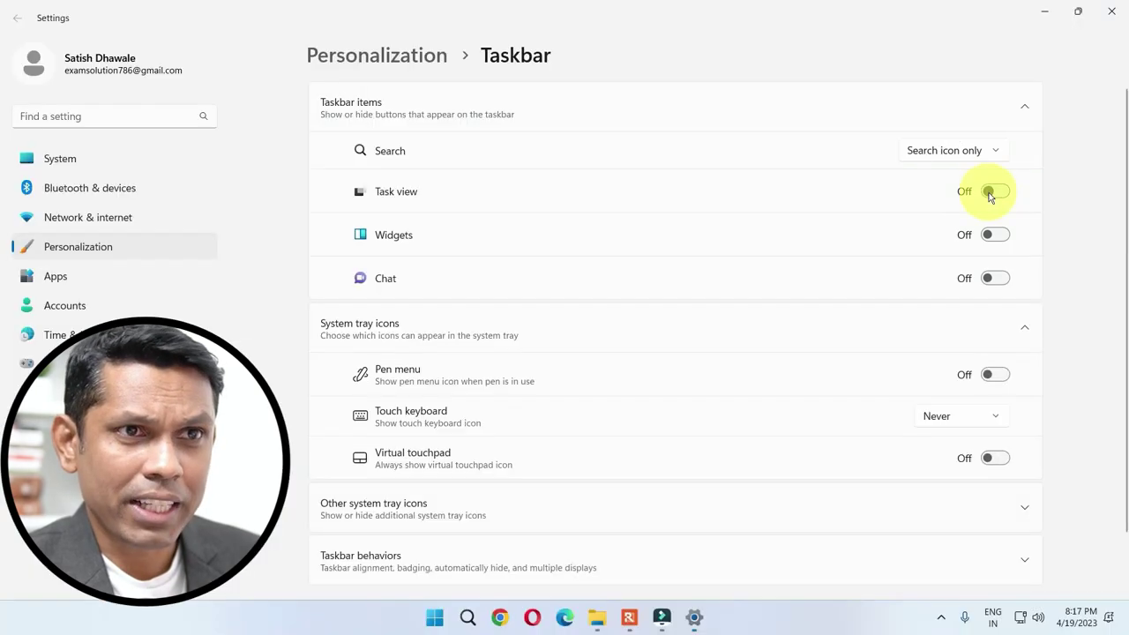
{"action": "left_click", "coordinate": [989, 192]}
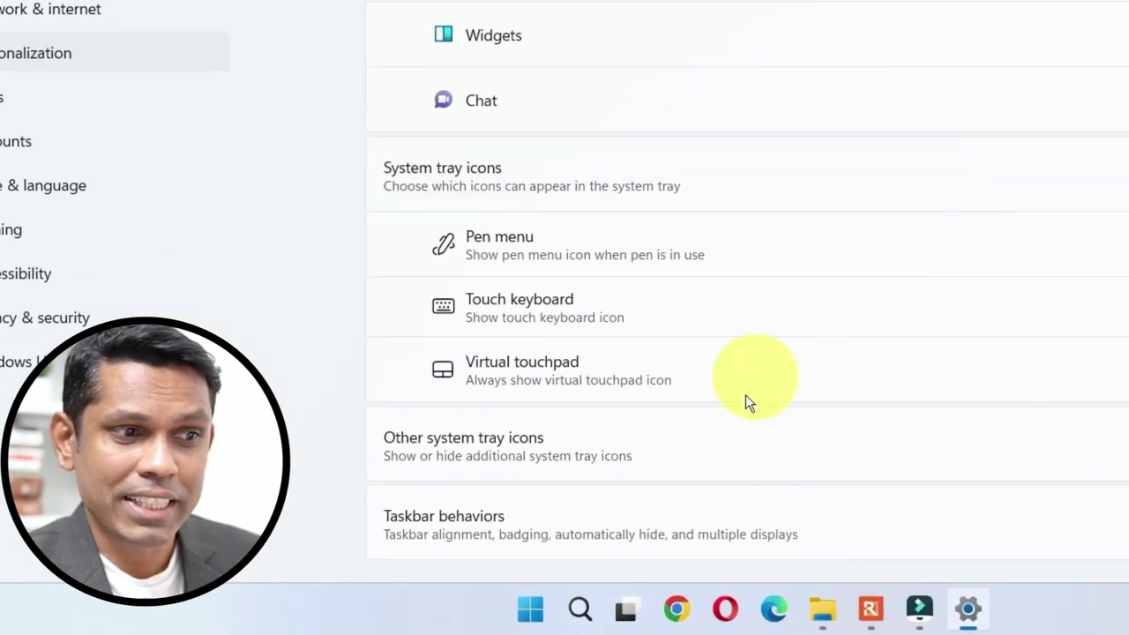
- Create a second virtual desktop in Task view and switch to it
{"action": "left_click", "coordinate": [632, 615]}
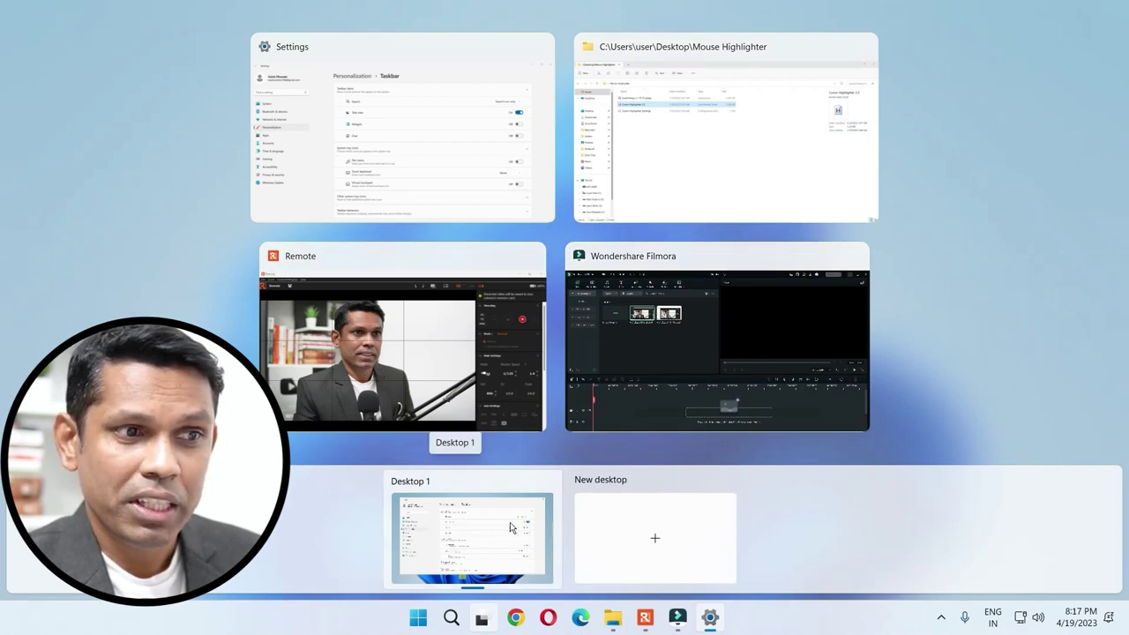
{"action": "left_click", "coordinate": [628, 540]}
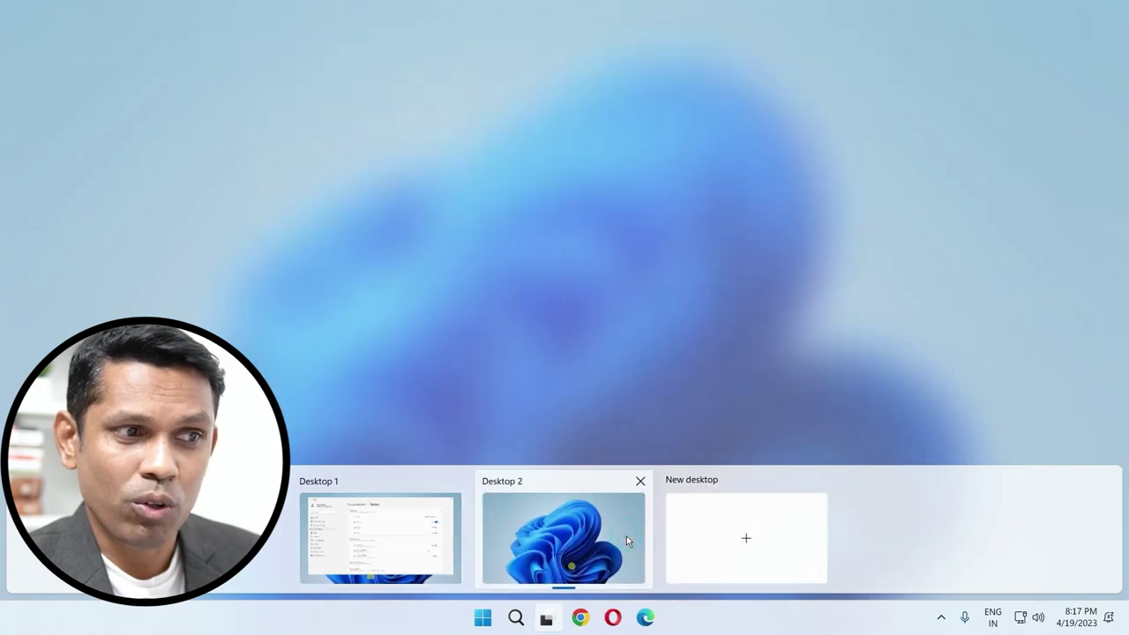
{"action": "left_click", "coordinate": [603, 544]}
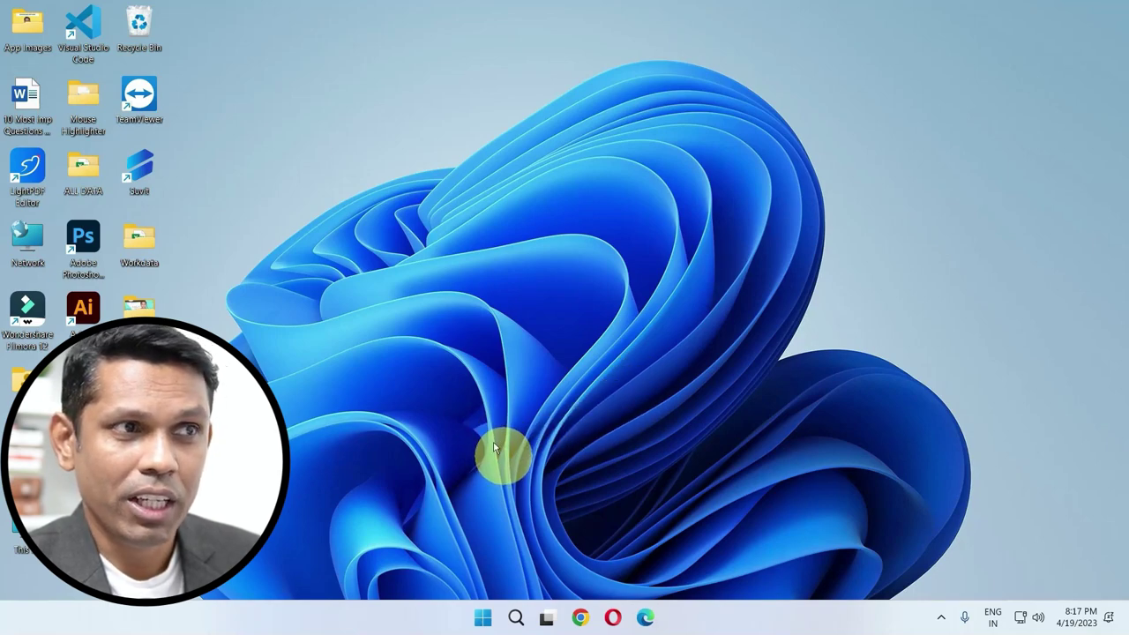
- Close Desktop 2 in Task view and return to the Settings window on Desktop 1
{"action": "left_click", "coordinate": [551, 620]}
{"action": "mouse_move", "coordinate": [430, 546]}
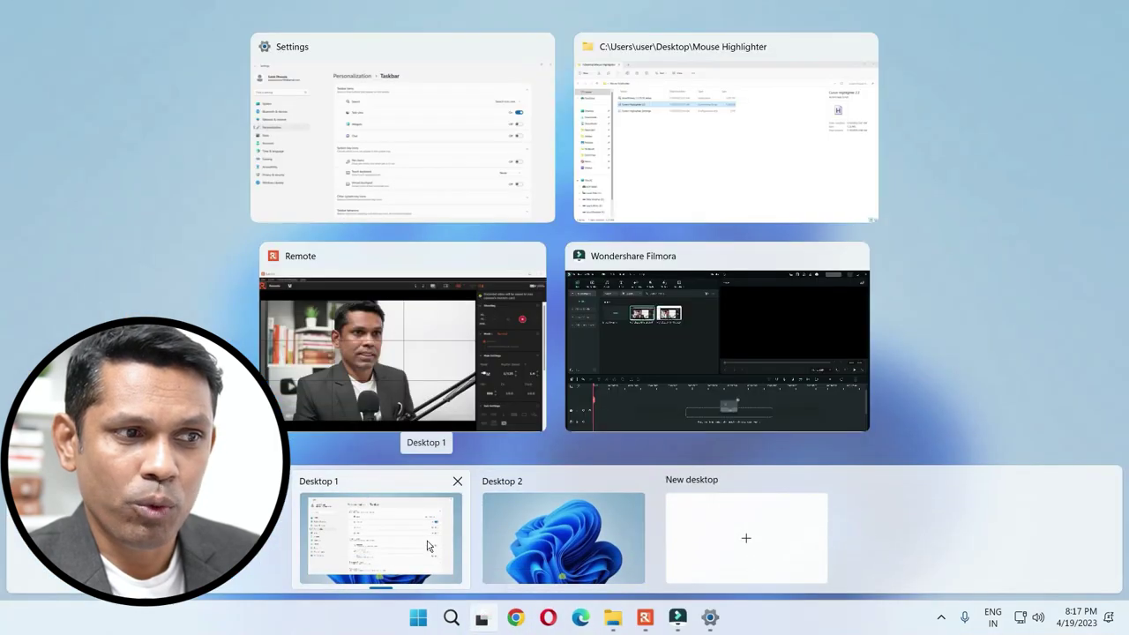
{"action": "mouse_move", "coordinate": [634, 506]}
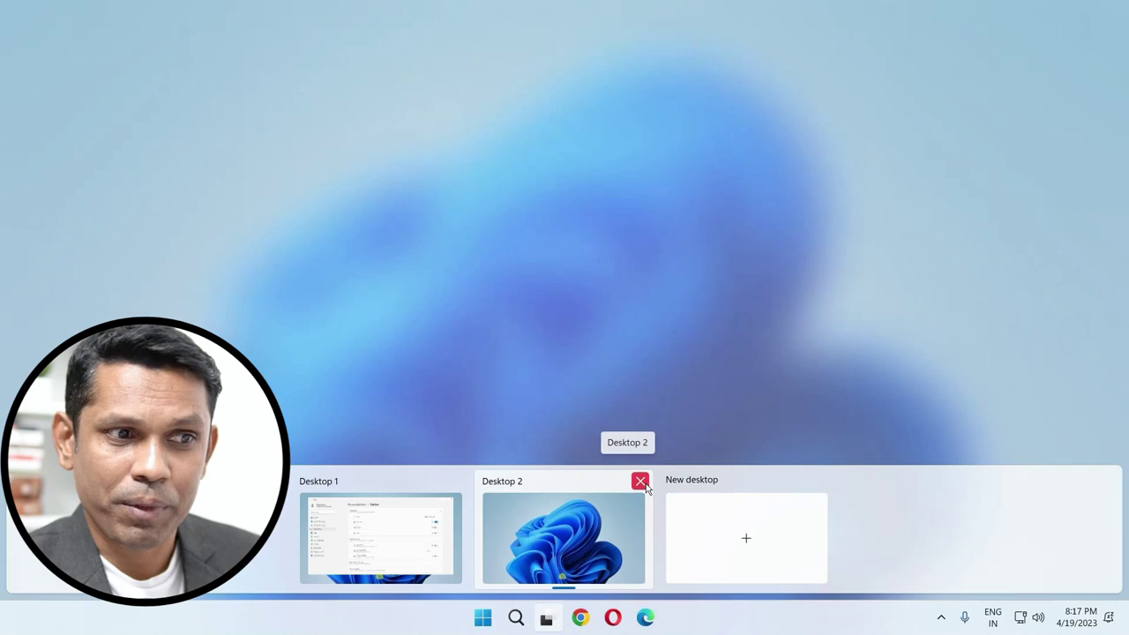
{"action": "left_click", "coordinate": [640, 481]}
{"action": "left_click", "coordinate": [511, 529]}
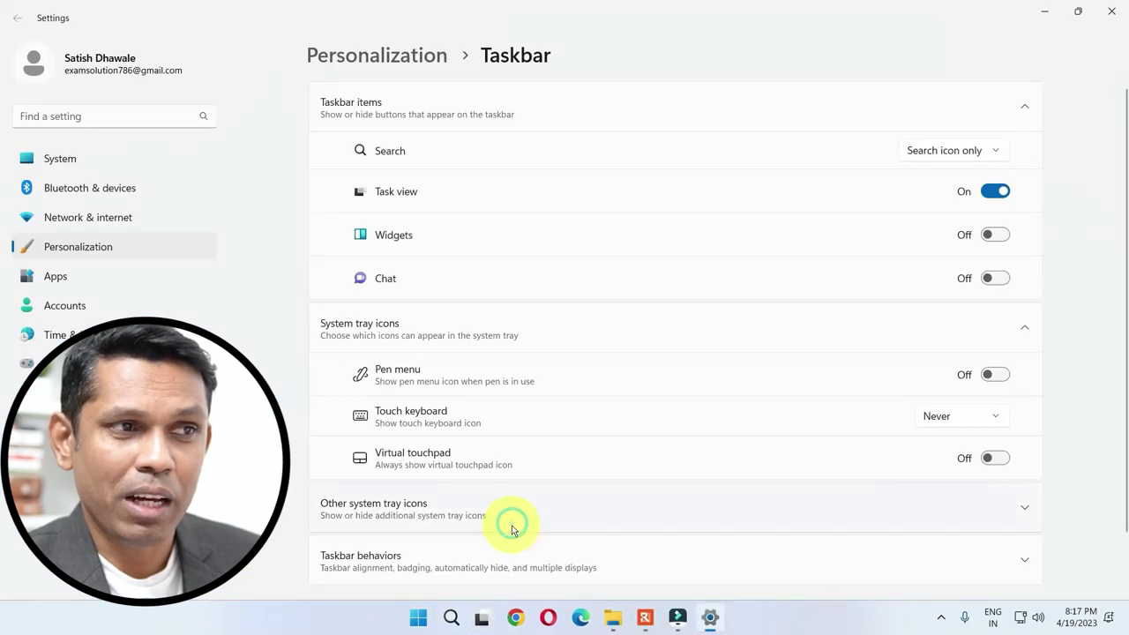
- Expand the Taskbar behaviors section and set the taskbar alignment to Left
{"action": "mouse_move", "coordinate": [488, 622]}
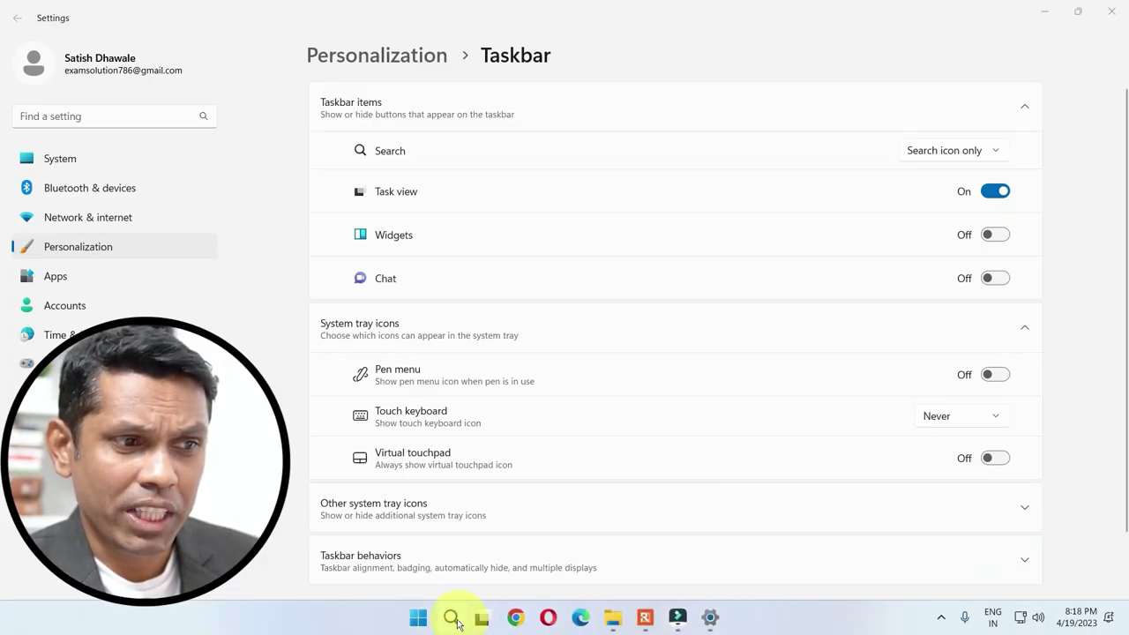
{"action": "mouse_move", "coordinate": [705, 626]}
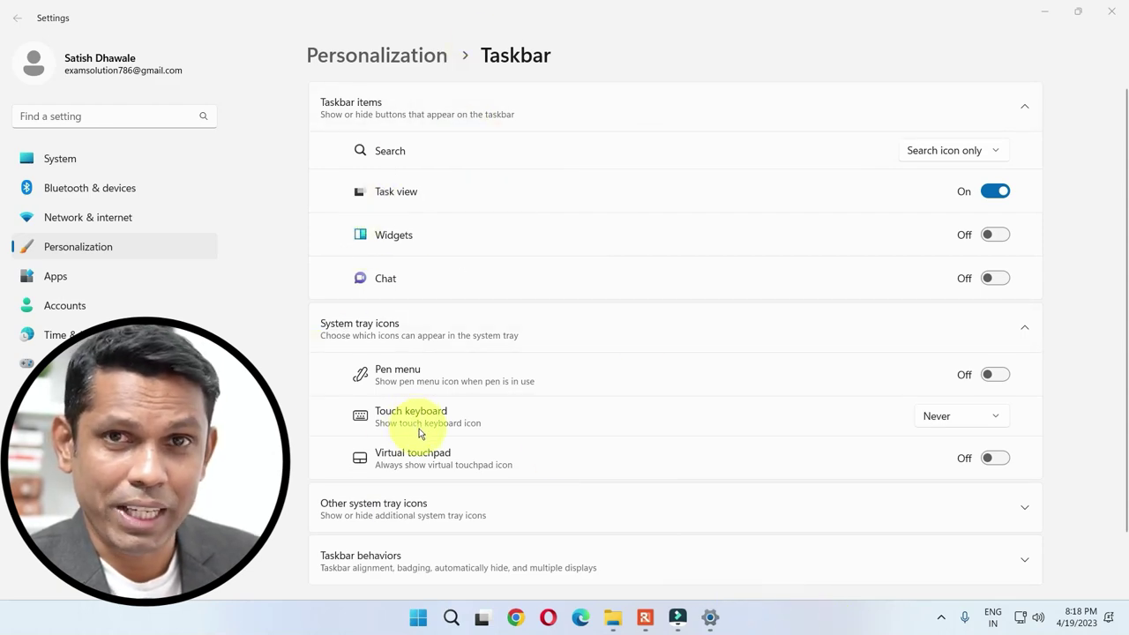
{"action": "scroll", "coordinate": [567, 422], "scroll_direction": "down", "scroll_amount": 2}
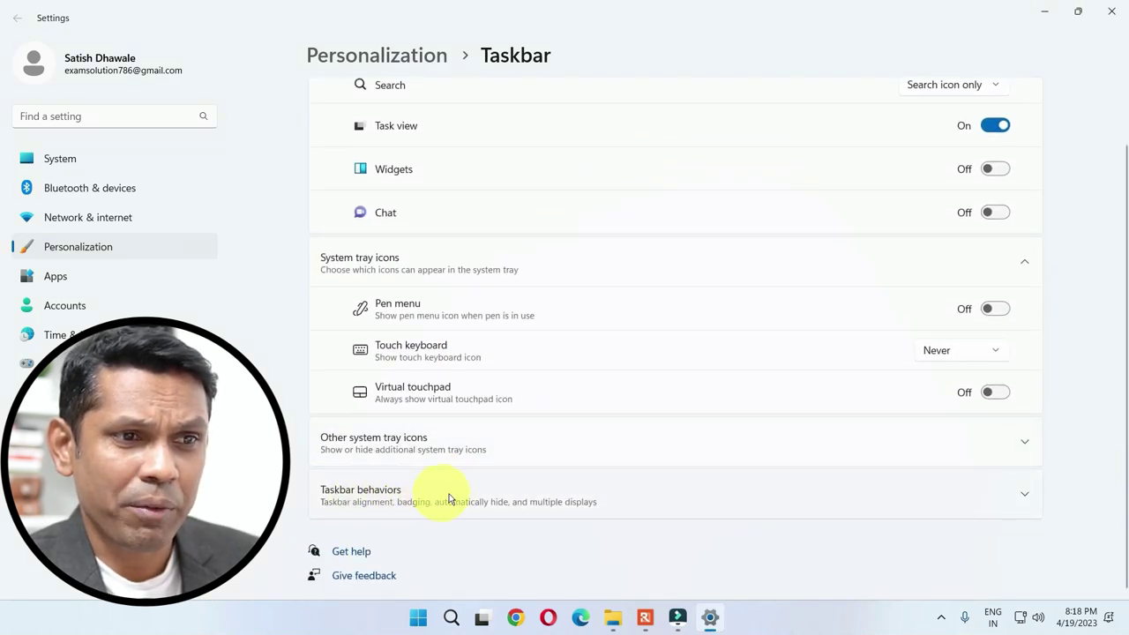
{"action": "left_click", "coordinate": [1000, 494]}
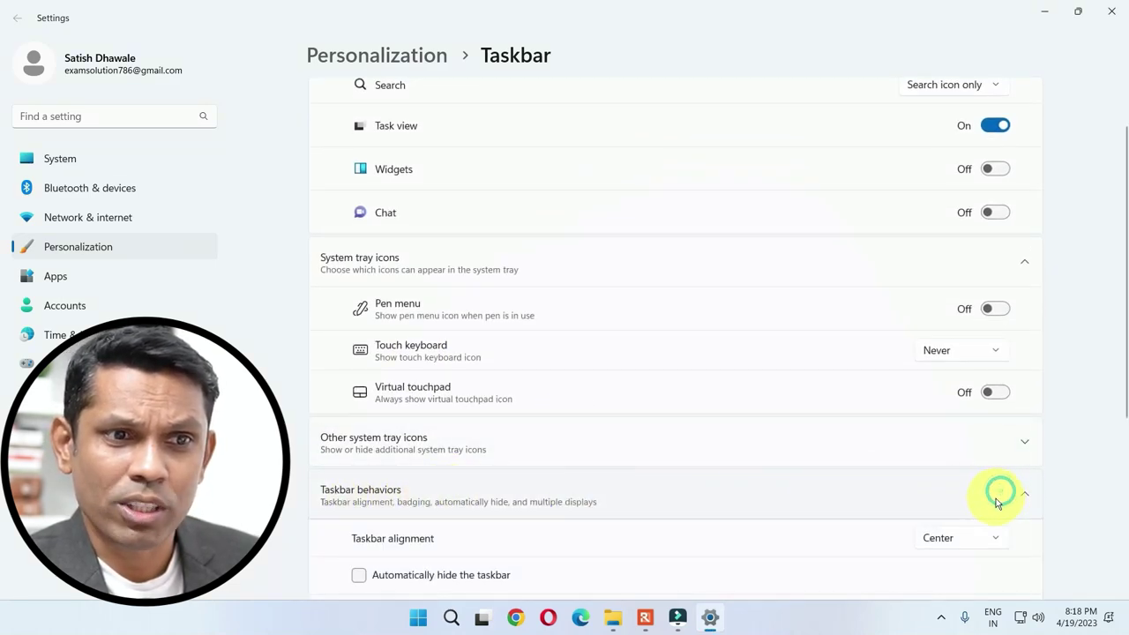
{"action": "scroll", "coordinate": [935, 542], "scroll_direction": "down", "scroll_amount": 1}
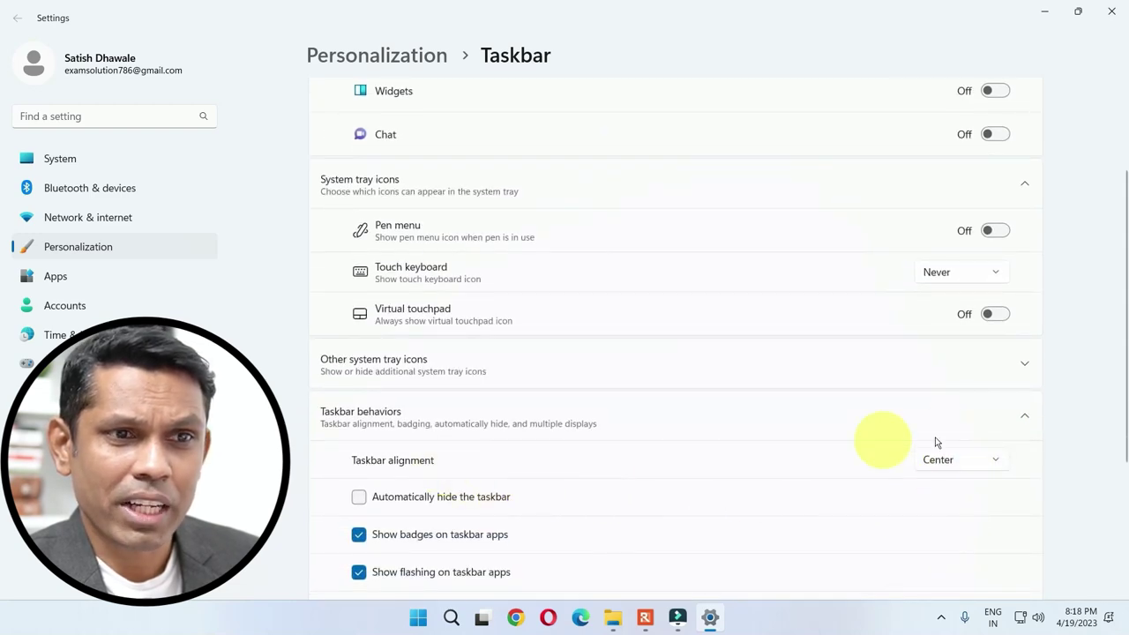
{"action": "left_click", "coordinate": [967, 465]}
{"action": "left_click", "coordinate": [955, 436]}
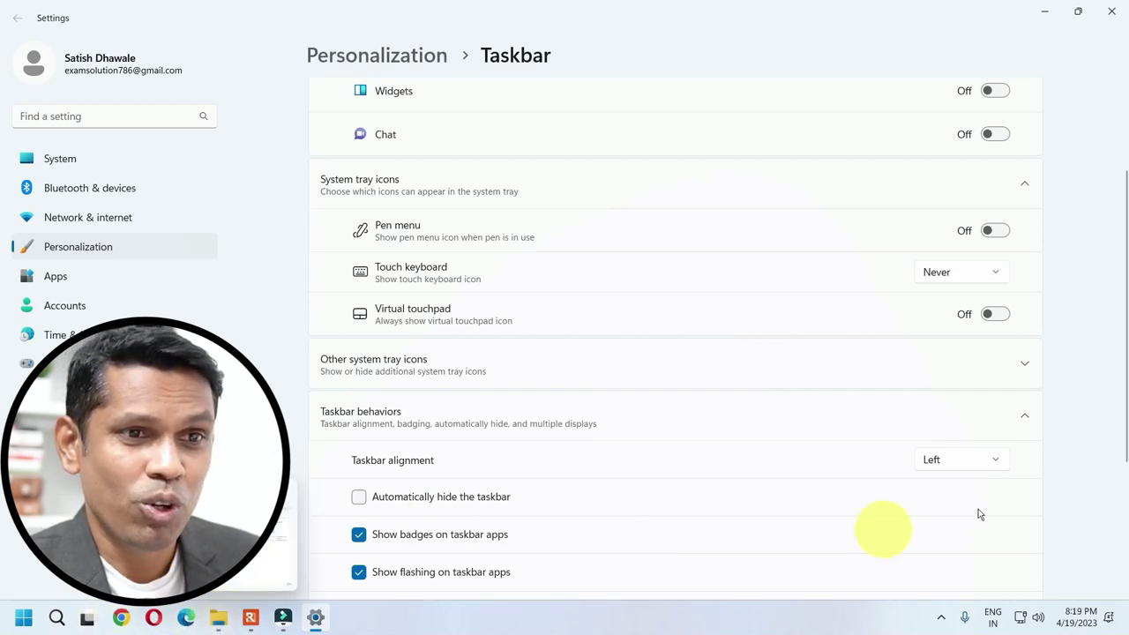
- Set the taskbar alignment back to Center
{"action": "left_click", "coordinate": [982, 459]}
{"action": "left_click", "coordinate": [947, 489]}
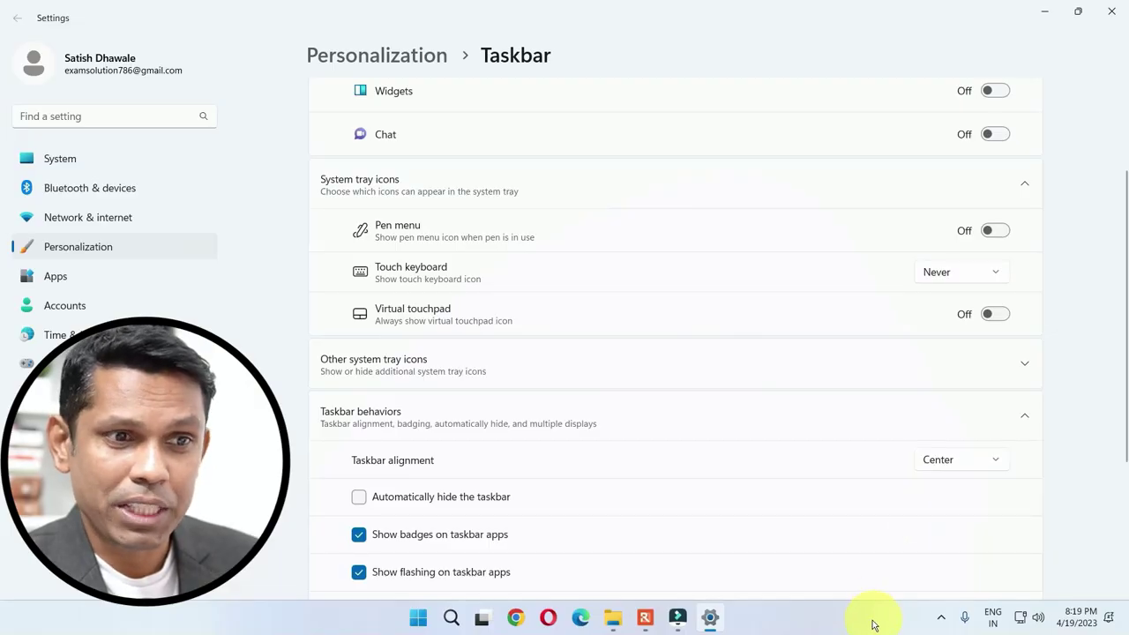
{"action": "right_click", "coordinate": [865, 623]}
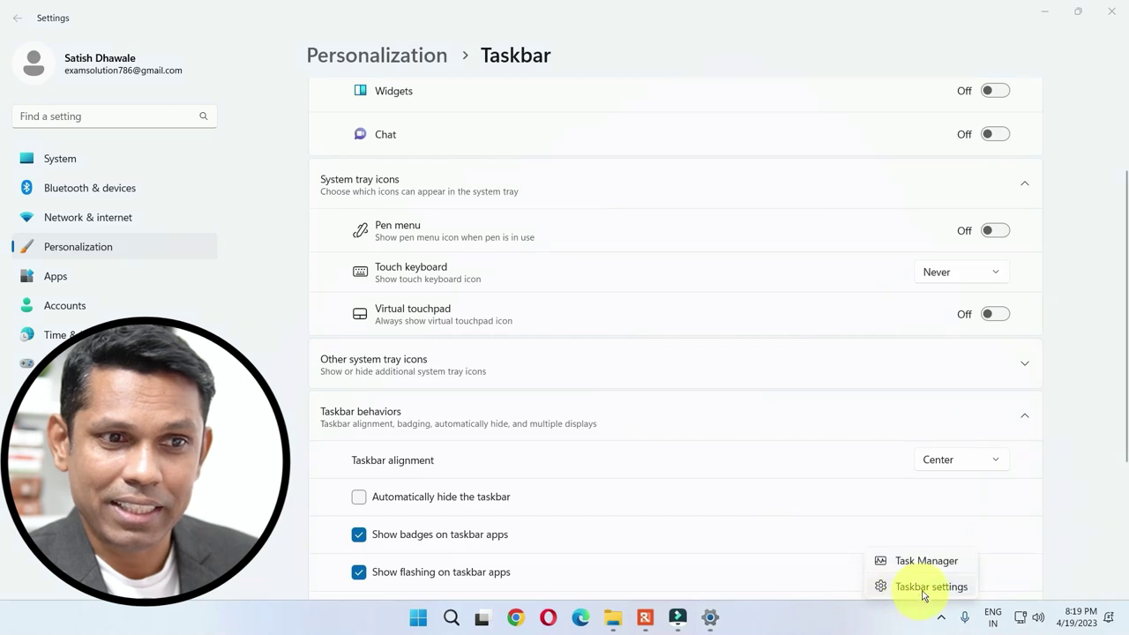
{"action": "left_click", "coordinate": [838, 617]}
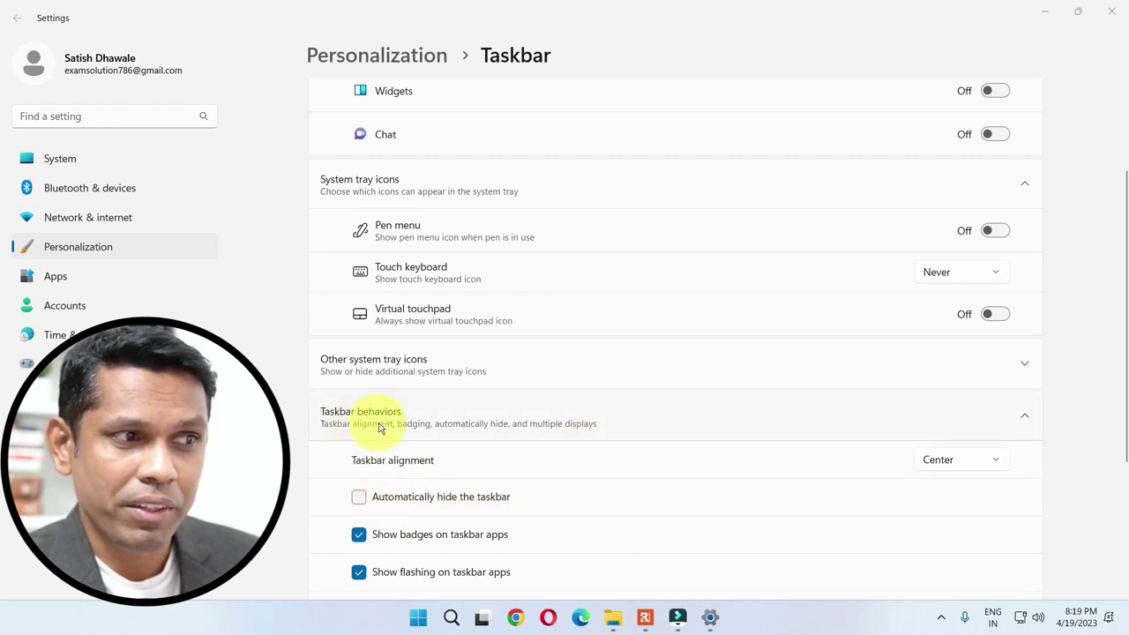
- Turn on automatic hiding of the taskbar and minimize Settings to try it on the desktop
{"action": "left_click", "coordinate": [394, 502]}
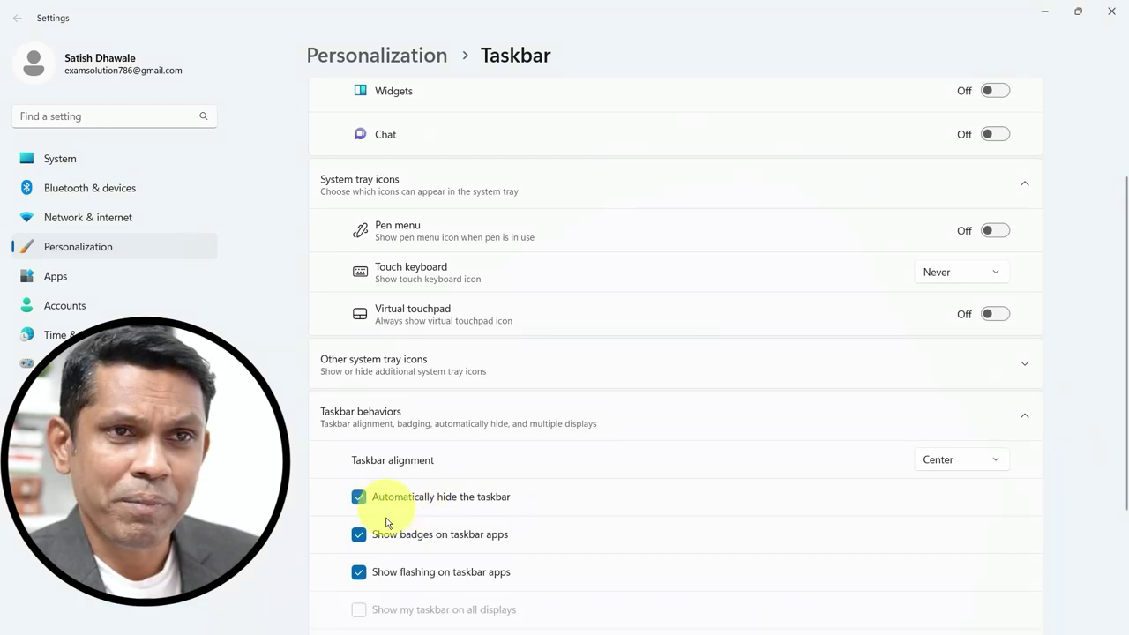
{"action": "left_click", "coordinate": [1046, 16]}
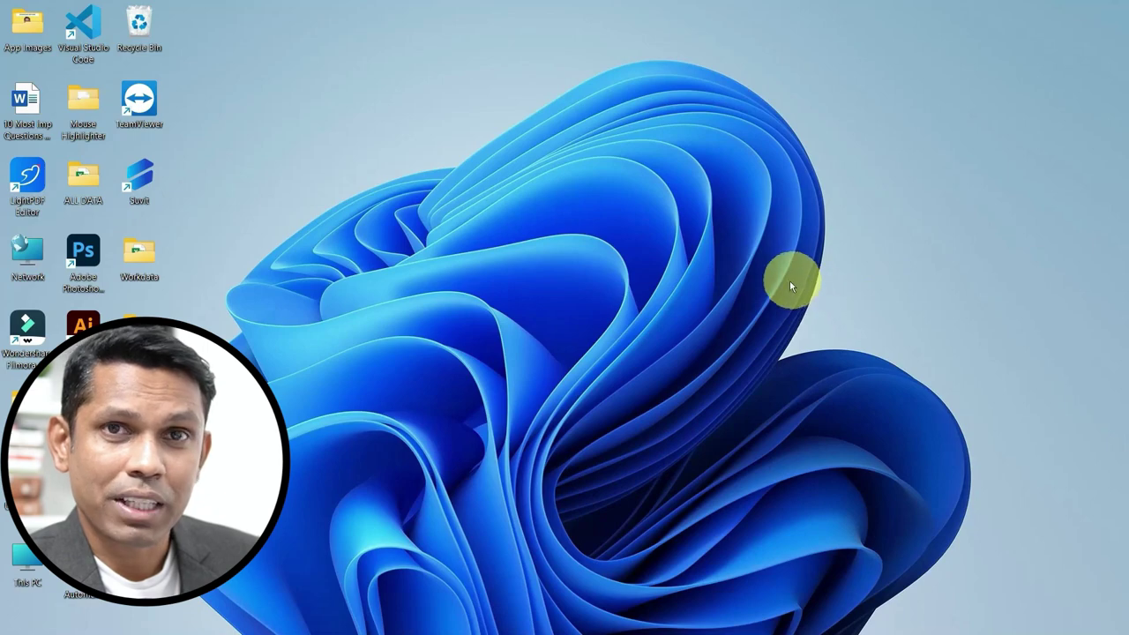
{"action": "mouse_move", "coordinate": [348, 628]}
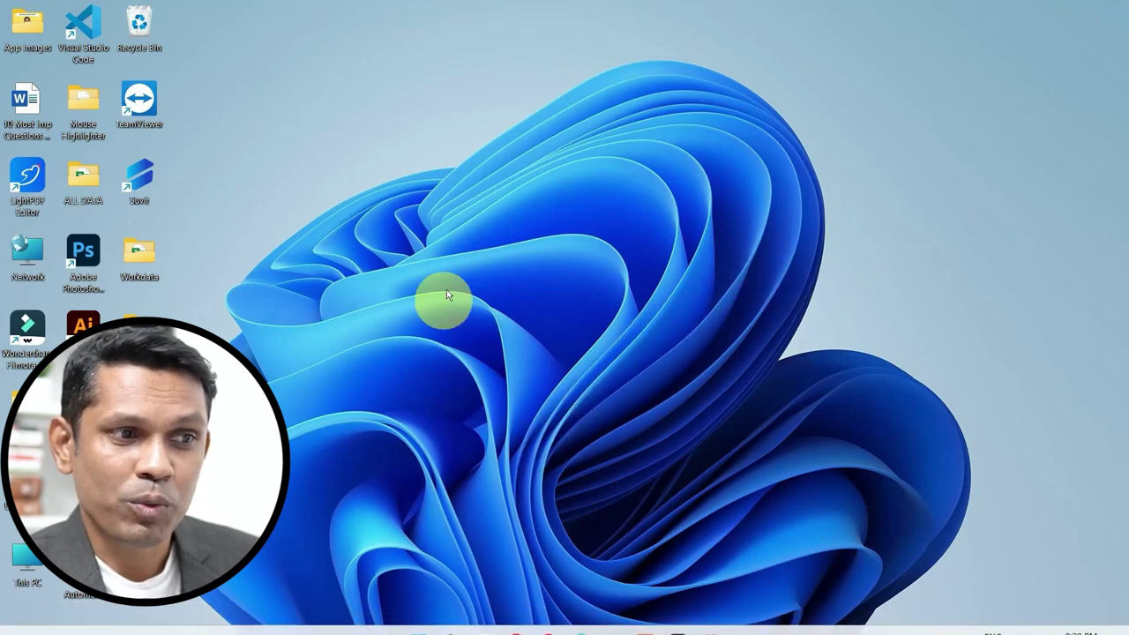
{"action": "mouse_move", "coordinate": [415, 628]}
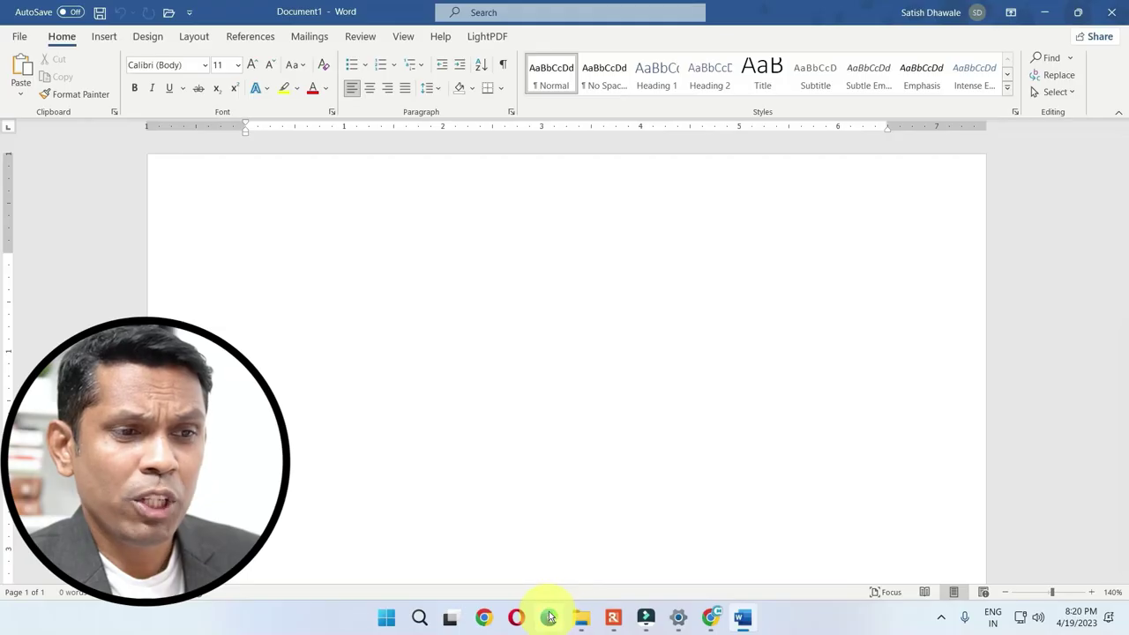
- Switch between the Chrome and Word windows, and use the taskbar's far corner to show the desktop and restore the windows twice
{"action": "left_click", "coordinate": [711, 617]}
{"action": "left_click", "coordinate": [741, 617]}
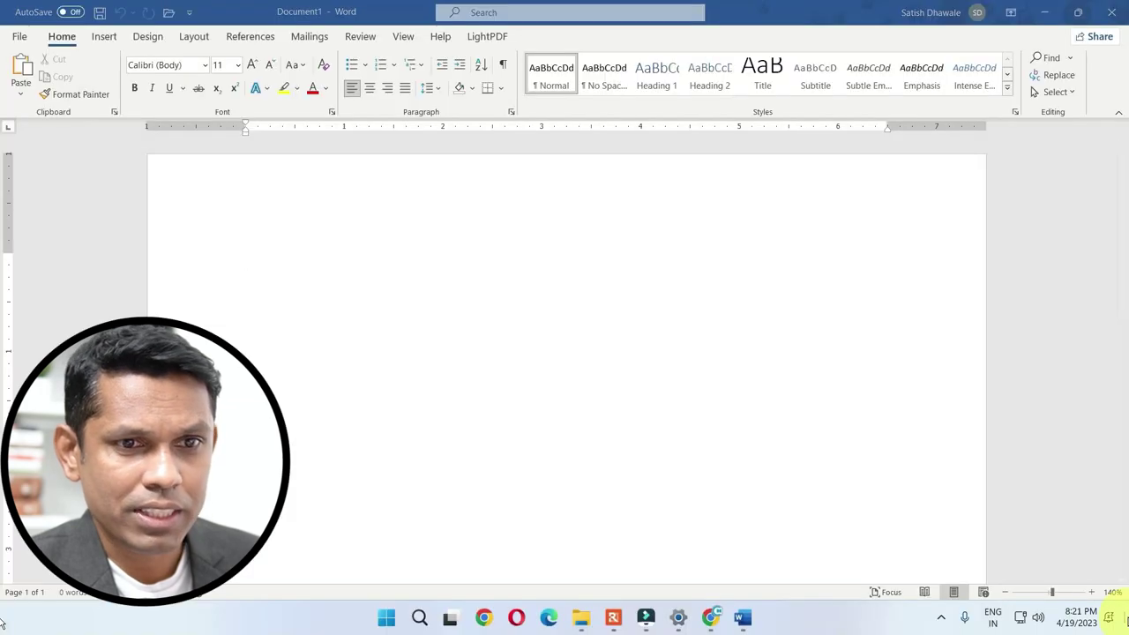
{"action": "left_click", "coordinate": [1126, 618]}
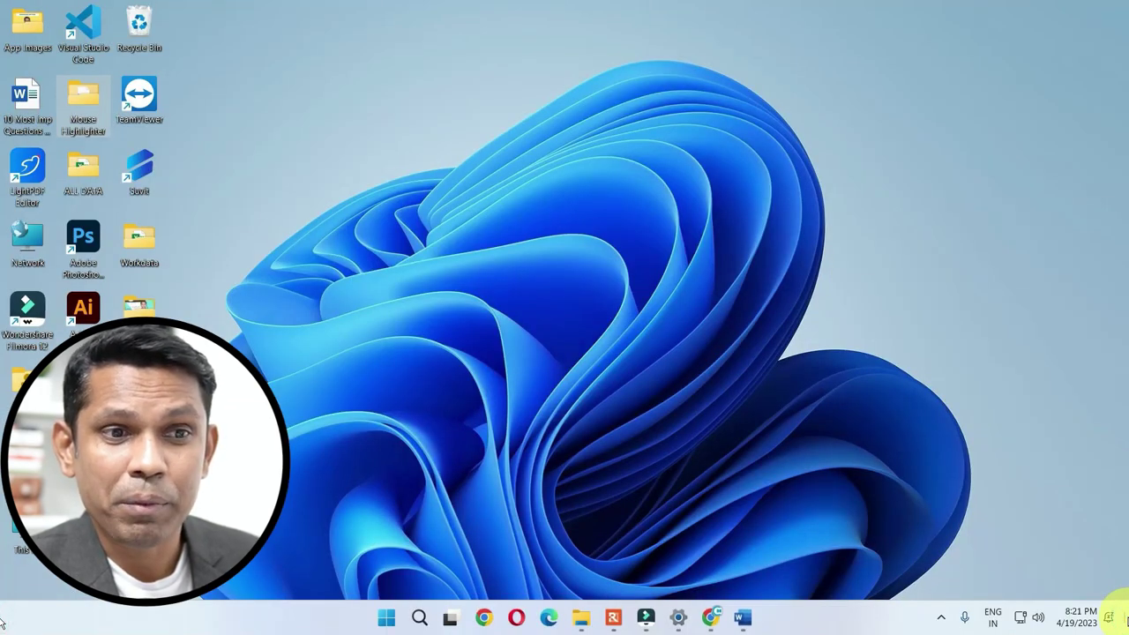
{"action": "left_click", "coordinate": [1126, 617]}
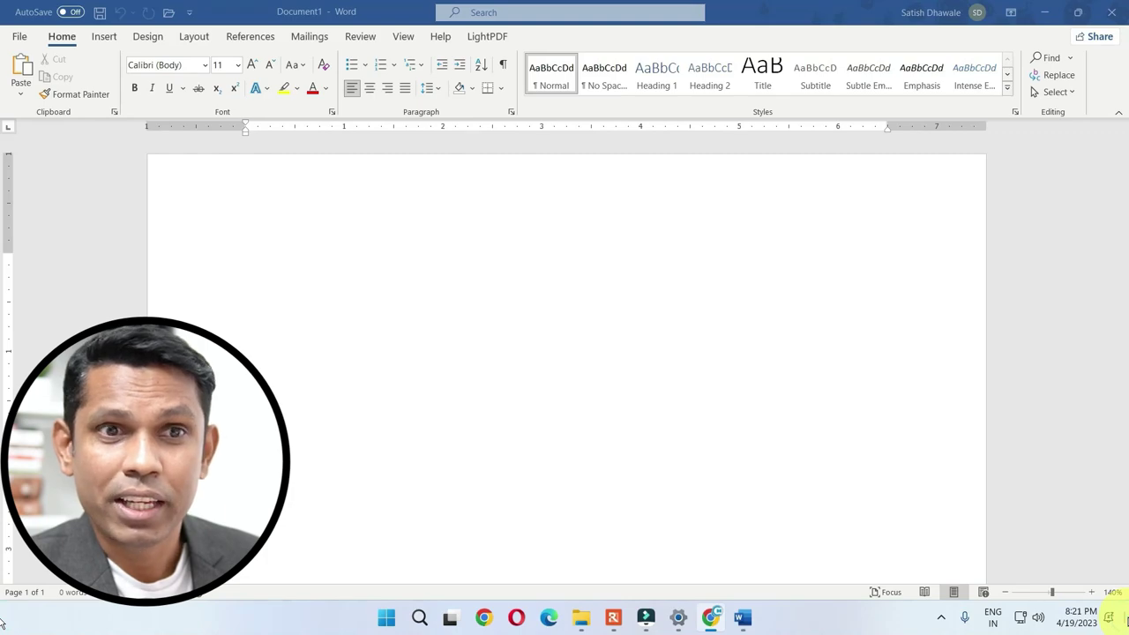
{"action": "left_click", "coordinate": [1125, 617]}
{"action": "left_click", "coordinate": [1126, 619]}
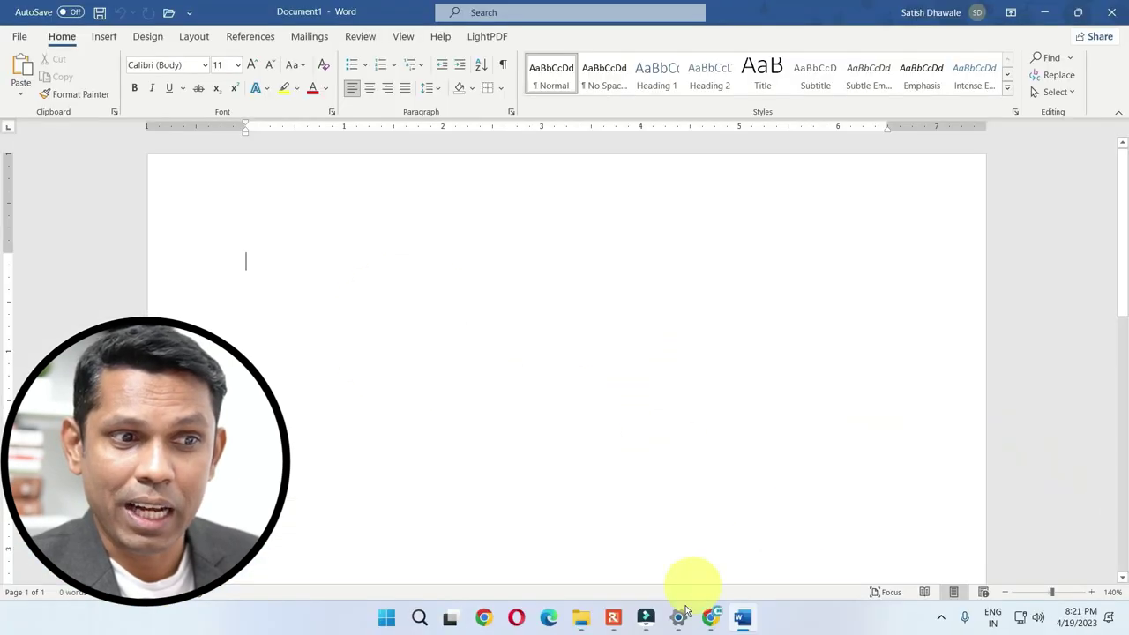
- Return to the taskbar settings and turn off selecting the far corner of the taskbar to show the desktop
{"action": "mouse_move", "coordinate": [679, 622]}
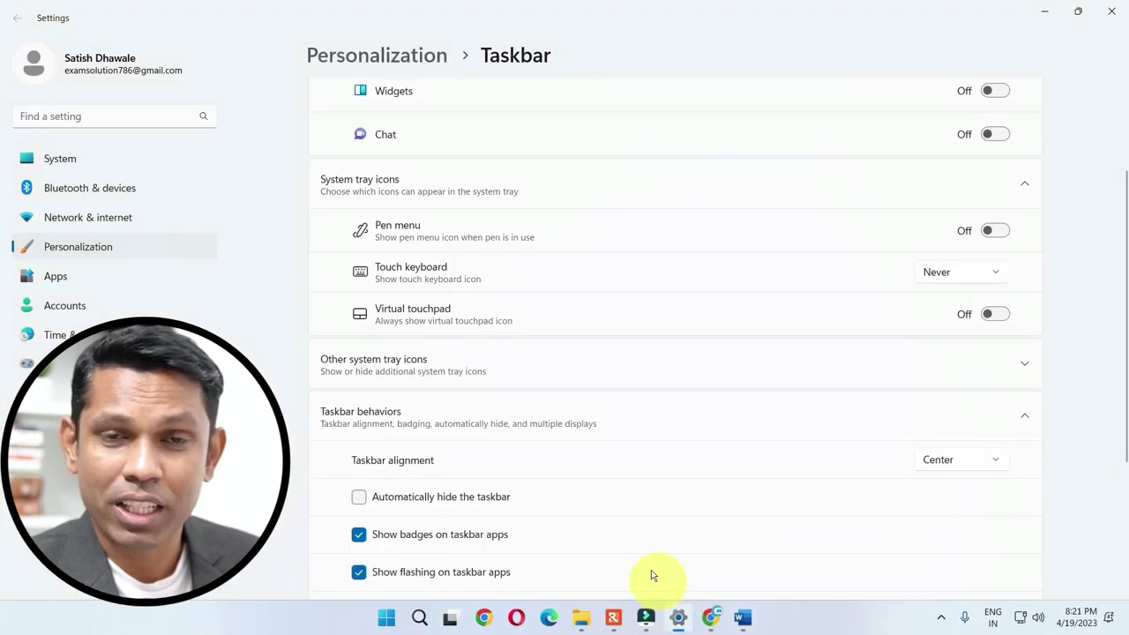
{"action": "scroll", "coordinate": [650, 575], "scroll_direction": "down", "scroll_amount": 1}
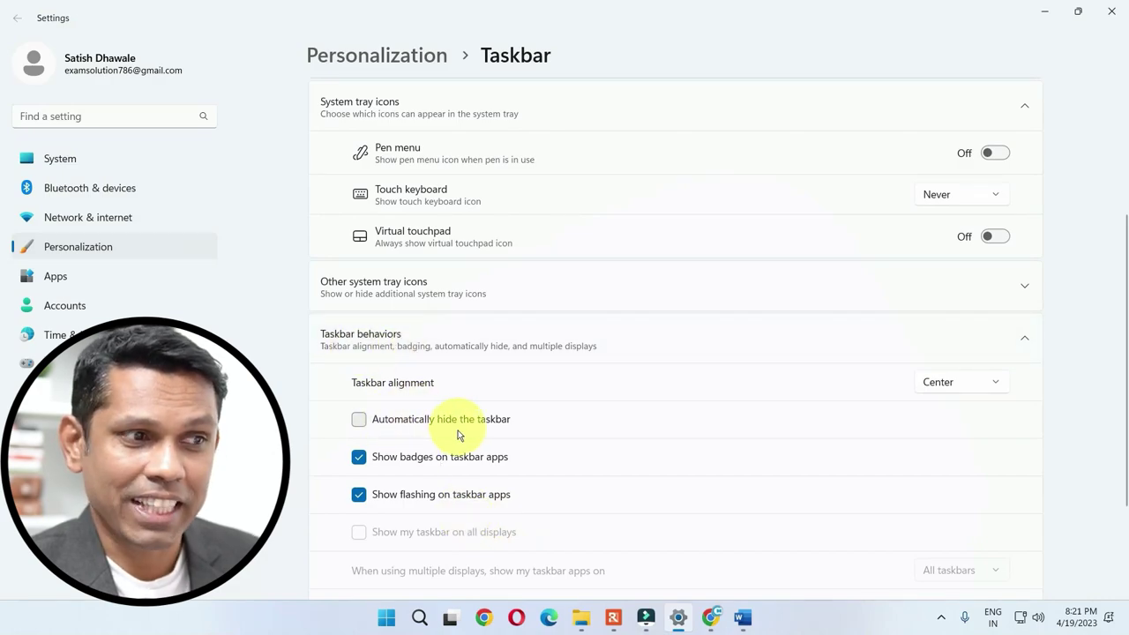
{"action": "scroll", "coordinate": [385, 542], "scroll_direction": "down", "scroll_amount": 2}
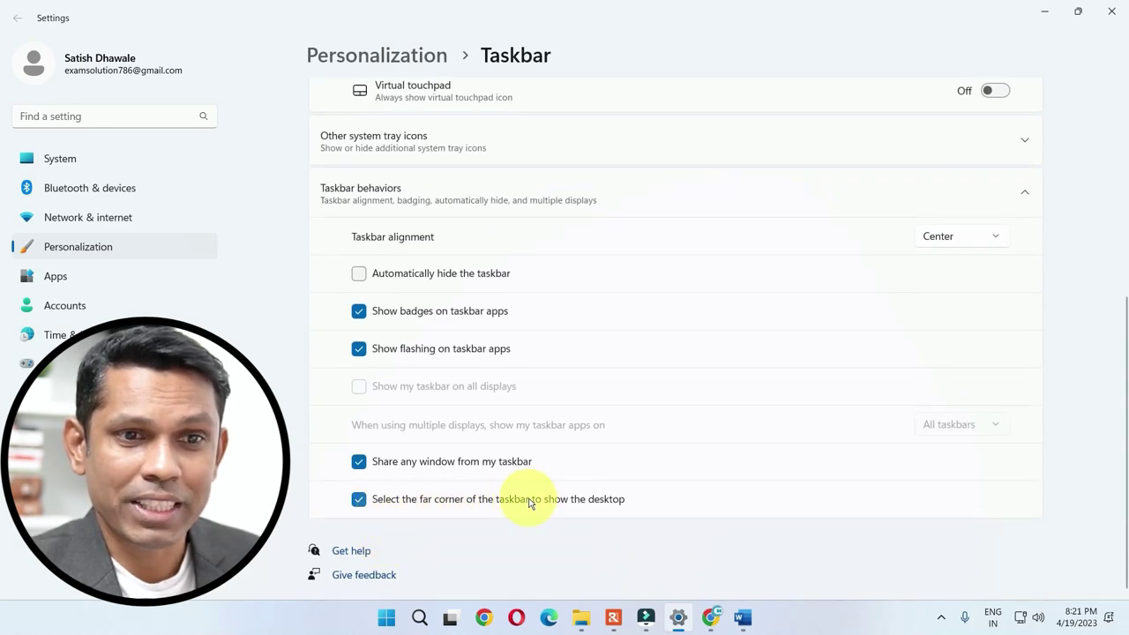
{"action": "left_click", "coordinate": [387, 500]}
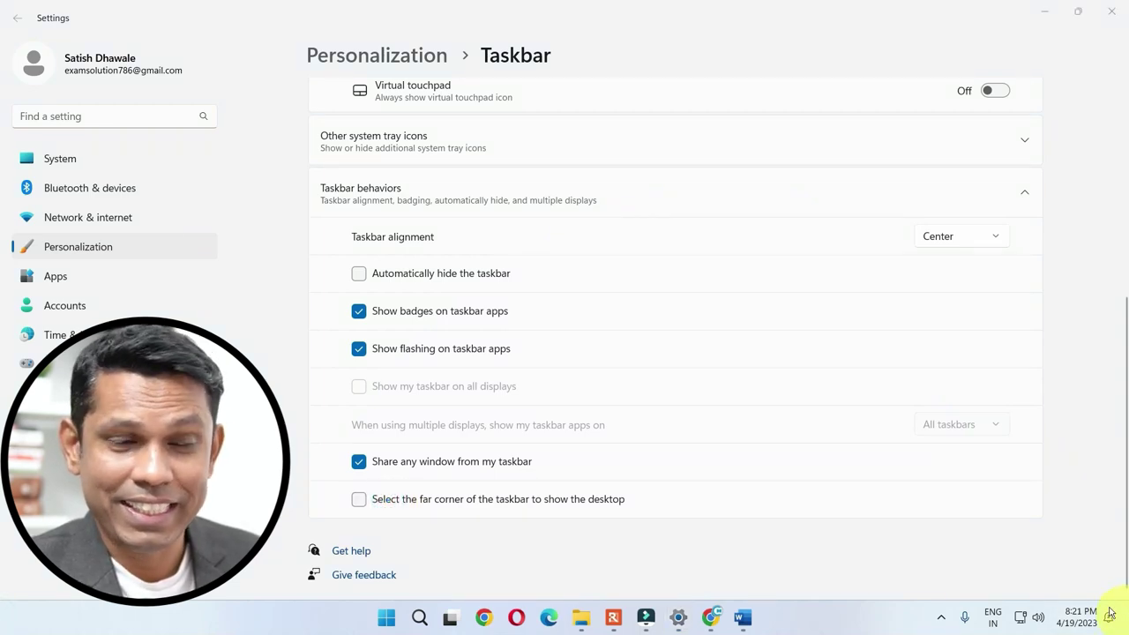
- Turn the far-corner show desktop option back on and test it by showing the desktop and restoring the windows
{"action": "left_click", "coordinate": [418, 510]}
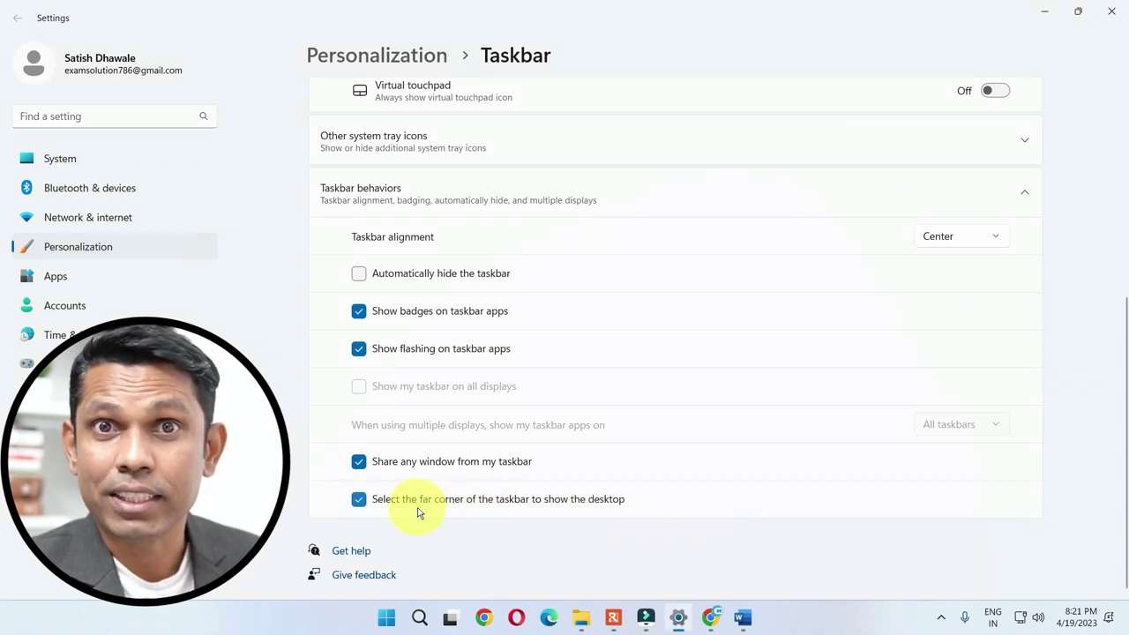
{"action": "left_click", "coordinate": [1124, 620]}
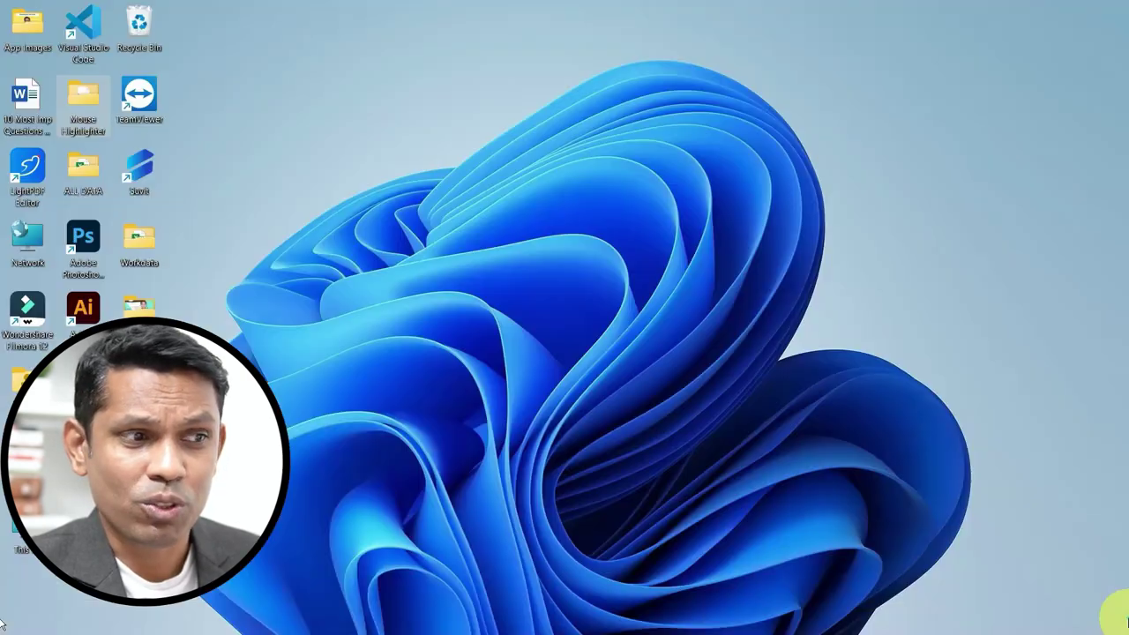
{"action": "left_click", "coordinate": [1124, 620]}
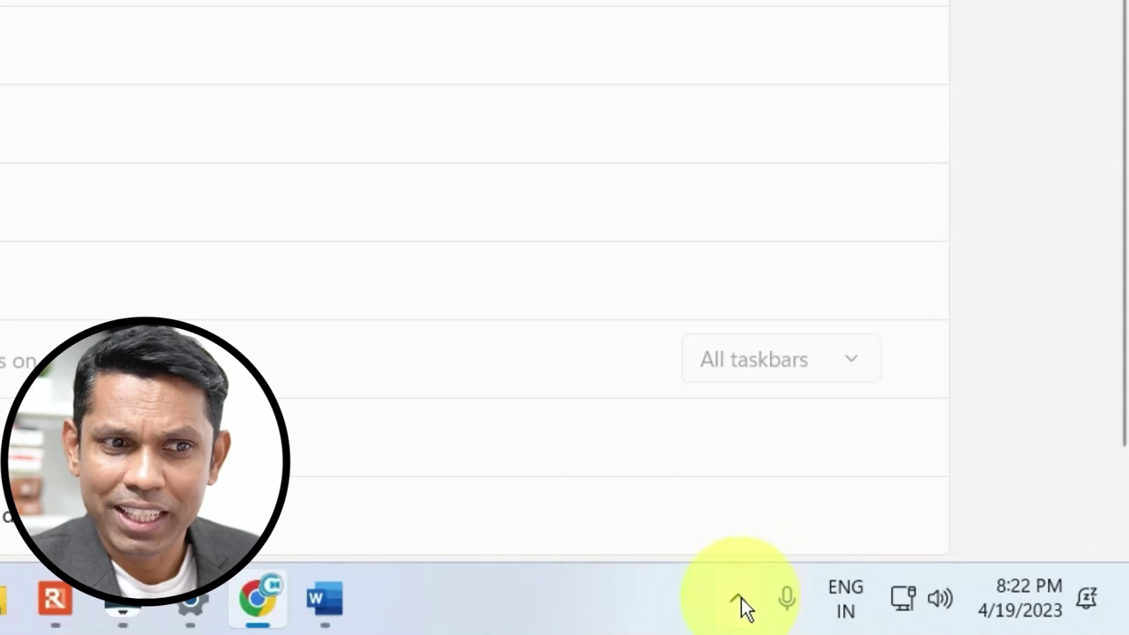
- Display the hidden system tray icons and close them again
{"action": "left_click", "coordinate": [741, 600]}
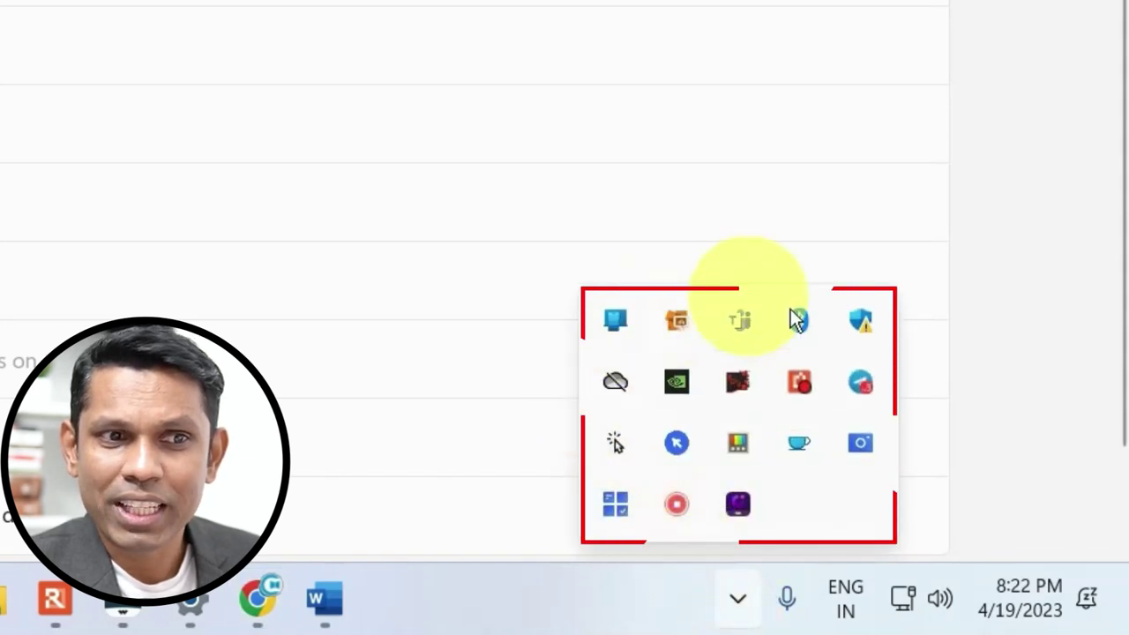
{"action": "left_click", "coordinate": [663, 619]}
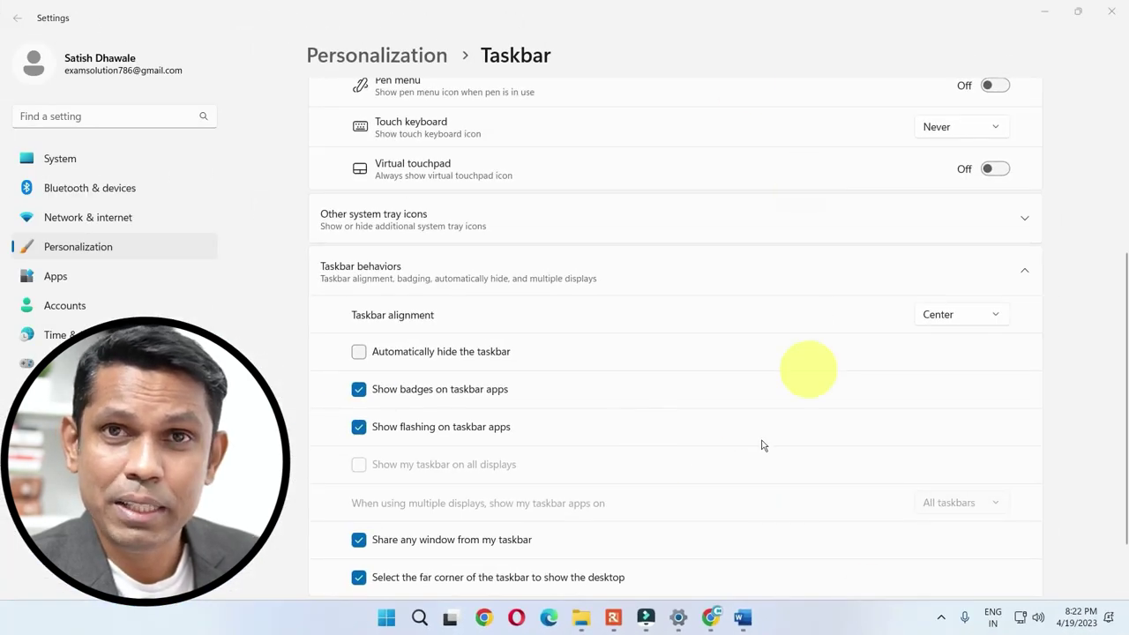
- Switch the hidden icon menu off, test it on with the hidden tray icons, leave it off, and close Settings and Word
{"action": "scroll", "coordinate": [597, 375], "scroll_direction": "up", "scroll_amount": 2}
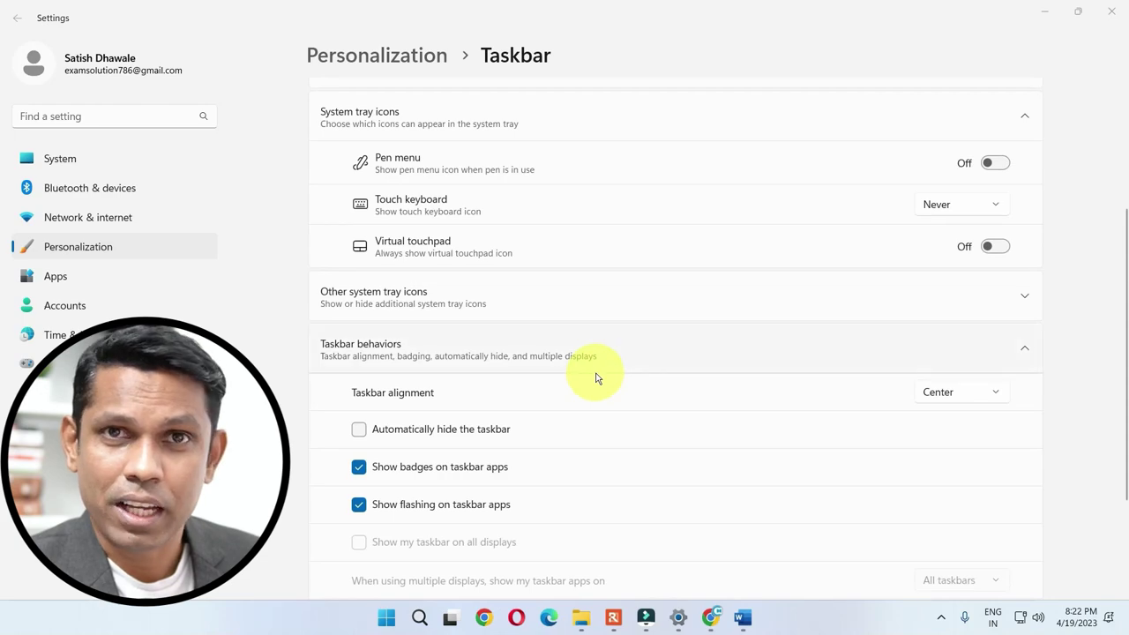
{"action": "left_click", "coordinate": [422, 298]}
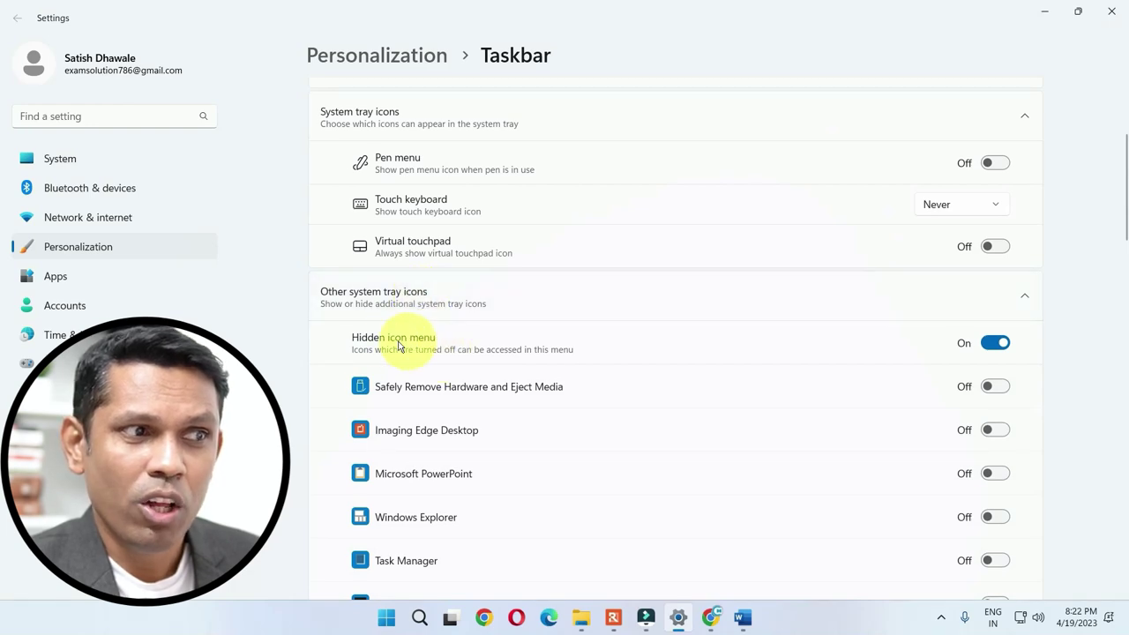
{"action": "left_click", "coordinate": [998, 344]}
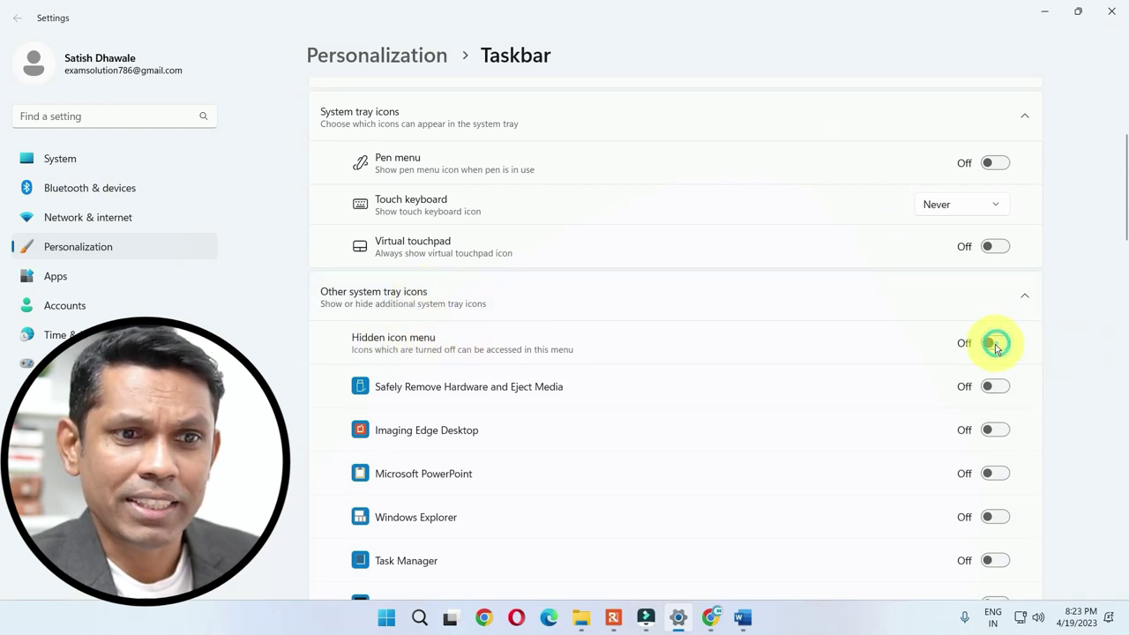
{"action": "left_click", "coordinate": [941, 618]}
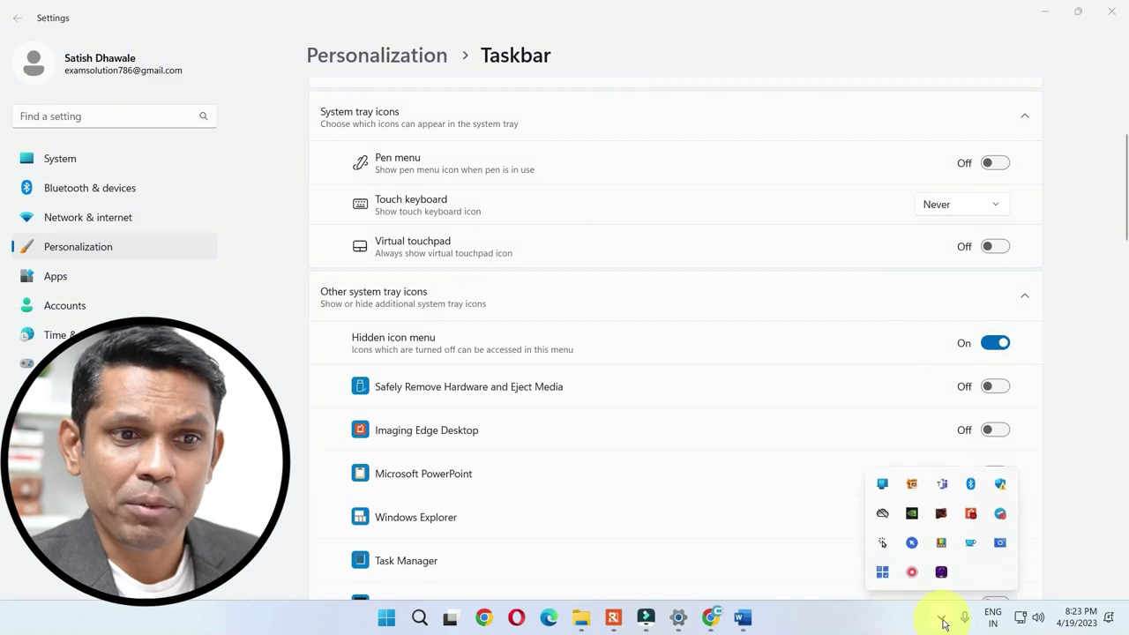
{"action": "left_click", "coordinate": [941, 620]}
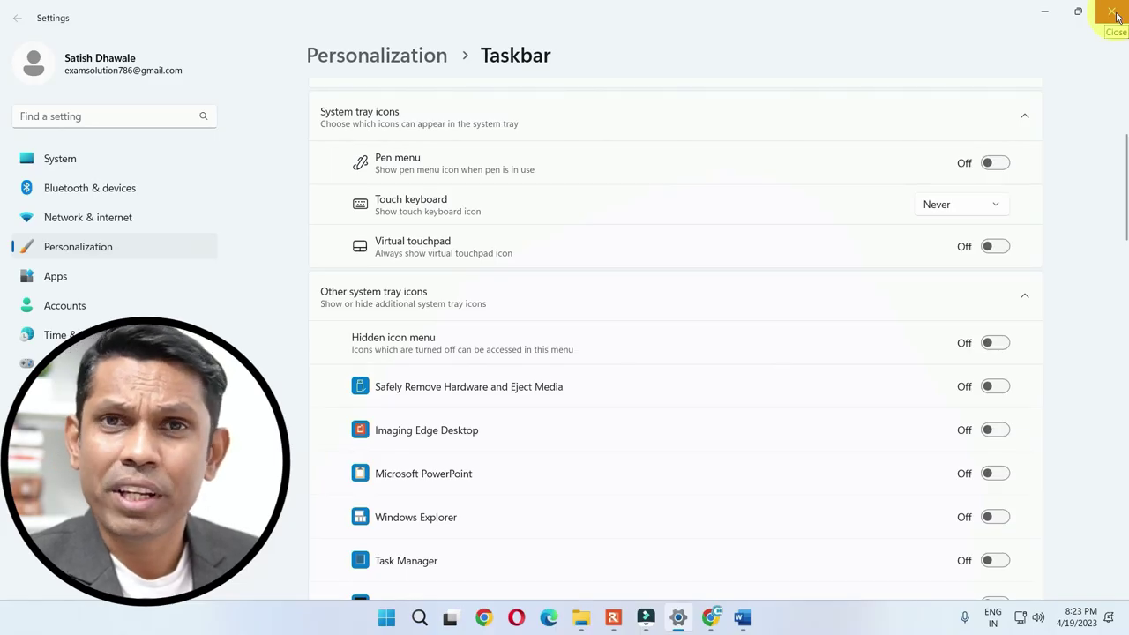
{"action": "left_click", "coordinate": [1113, 14]}
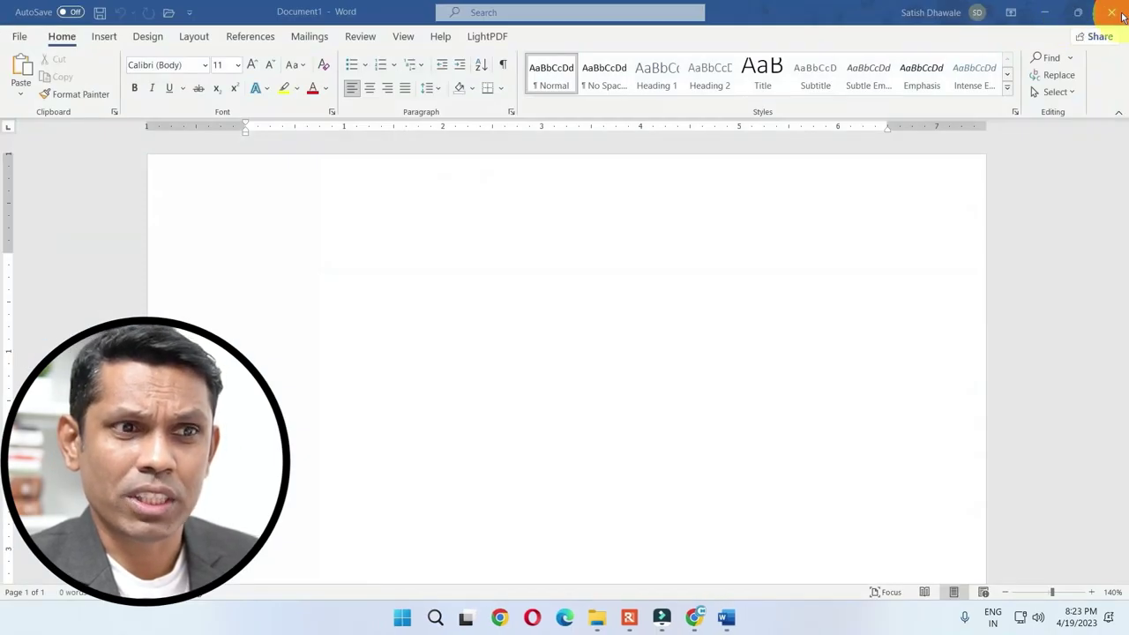
{"action": "left_click", "coordinate": [1110, 15]}
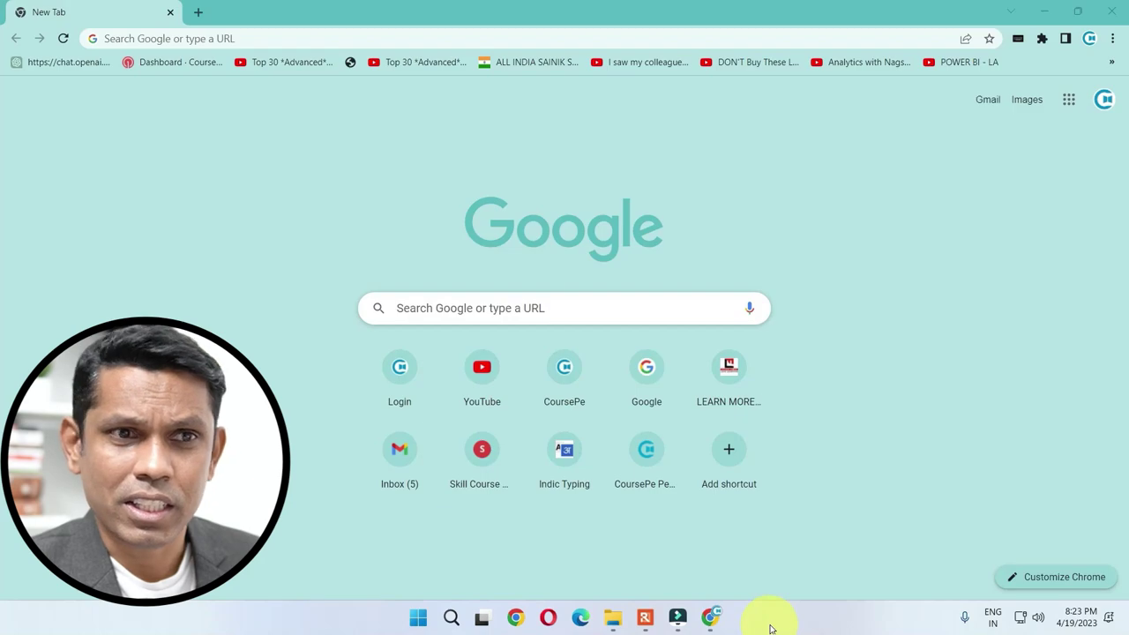
- Search for "word", pin the Word app to the taskbar from the search result, and unpin it again
{"action": "left_click", "coordinate": [452, 620]}
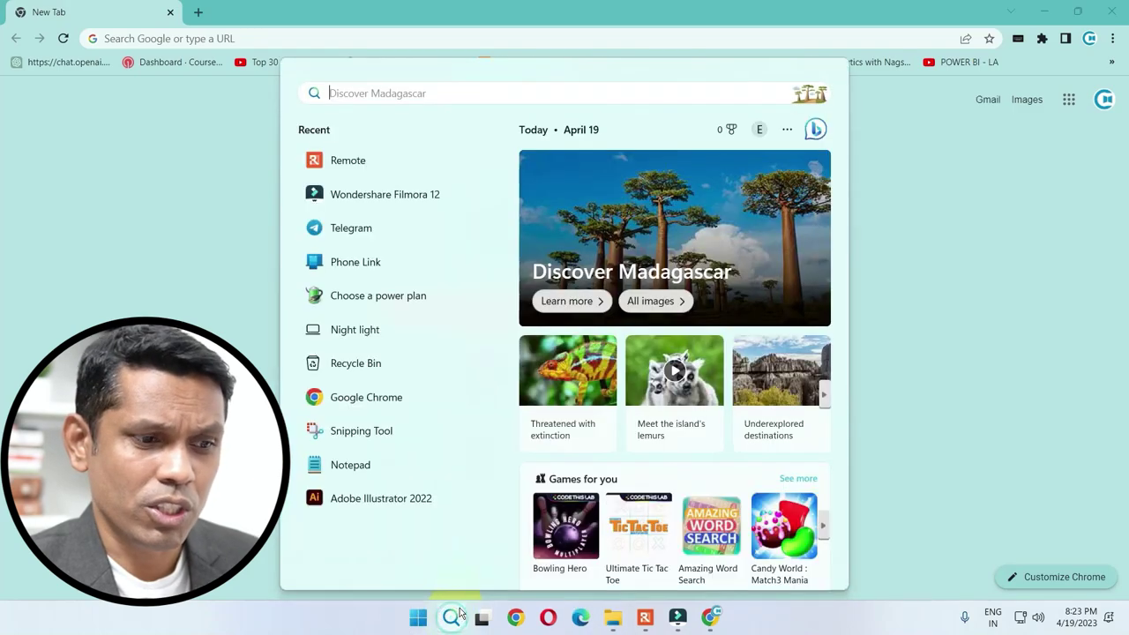
{"action": "type", "text": "word"}
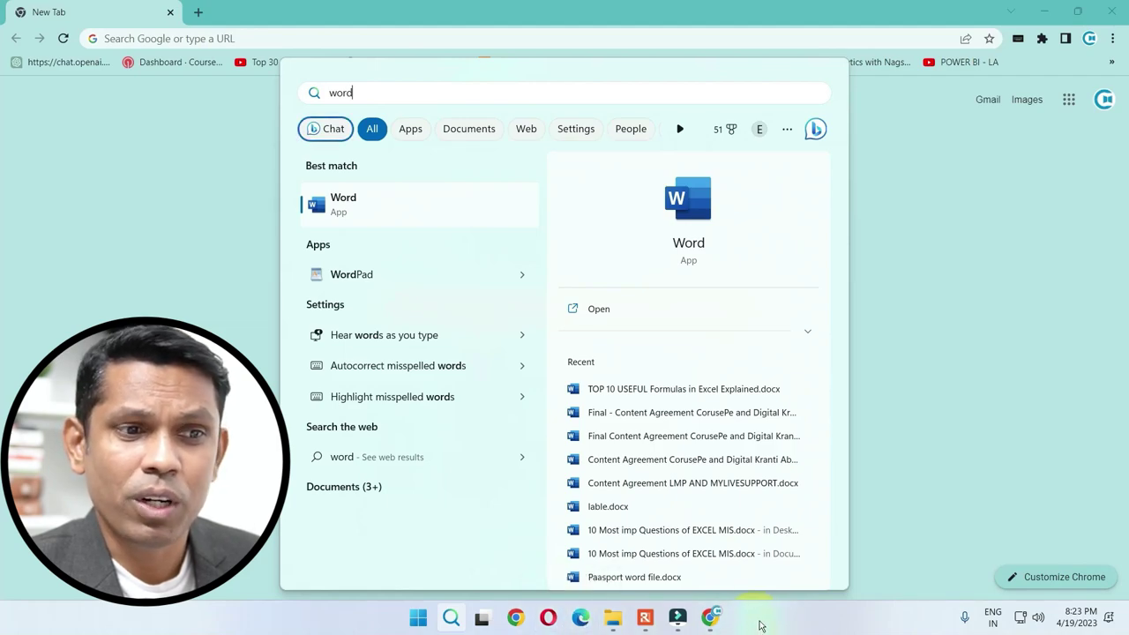
{"action": "right_click", "coordinate": [377, 210]}
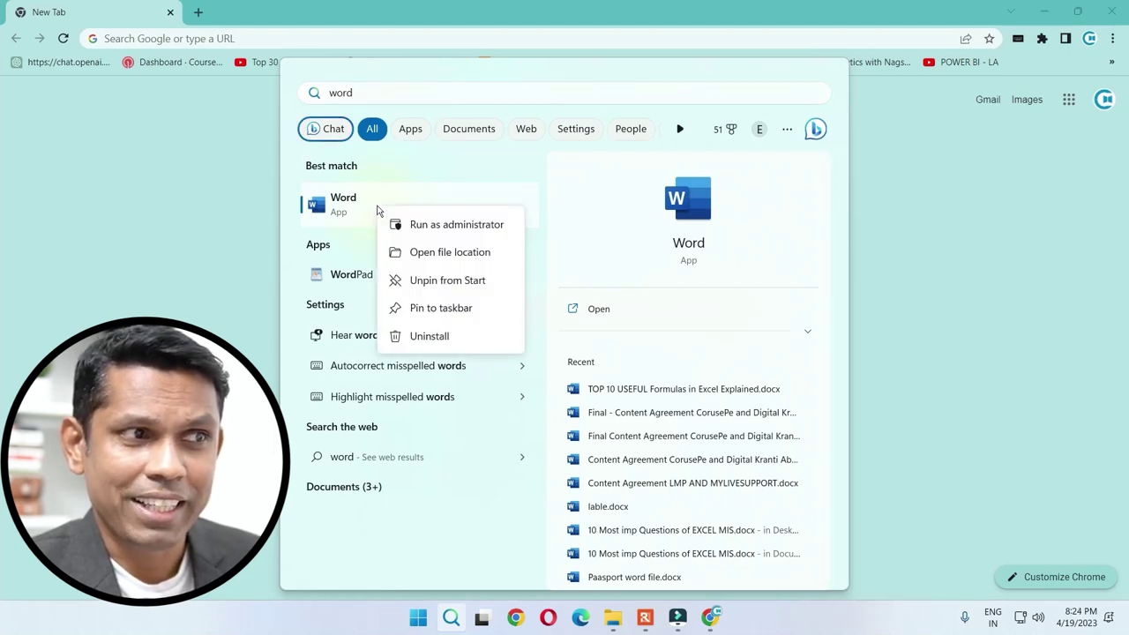
{"action": "left_click", "coordinate": [408, 308]}
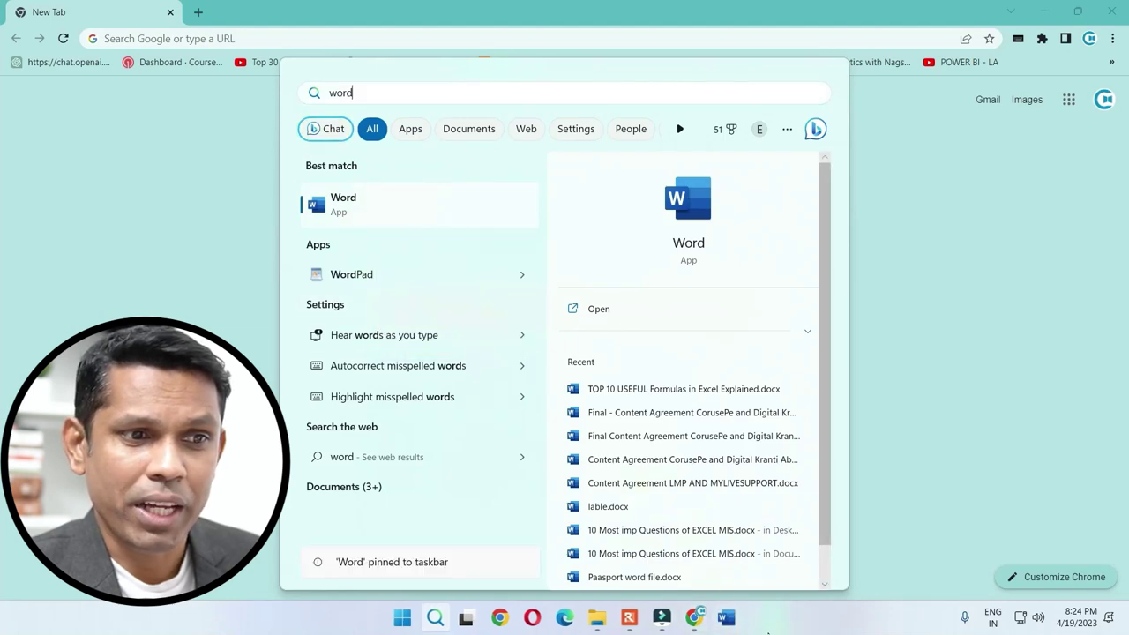
{"action": "right_click", "coordinate": [425, 203]}
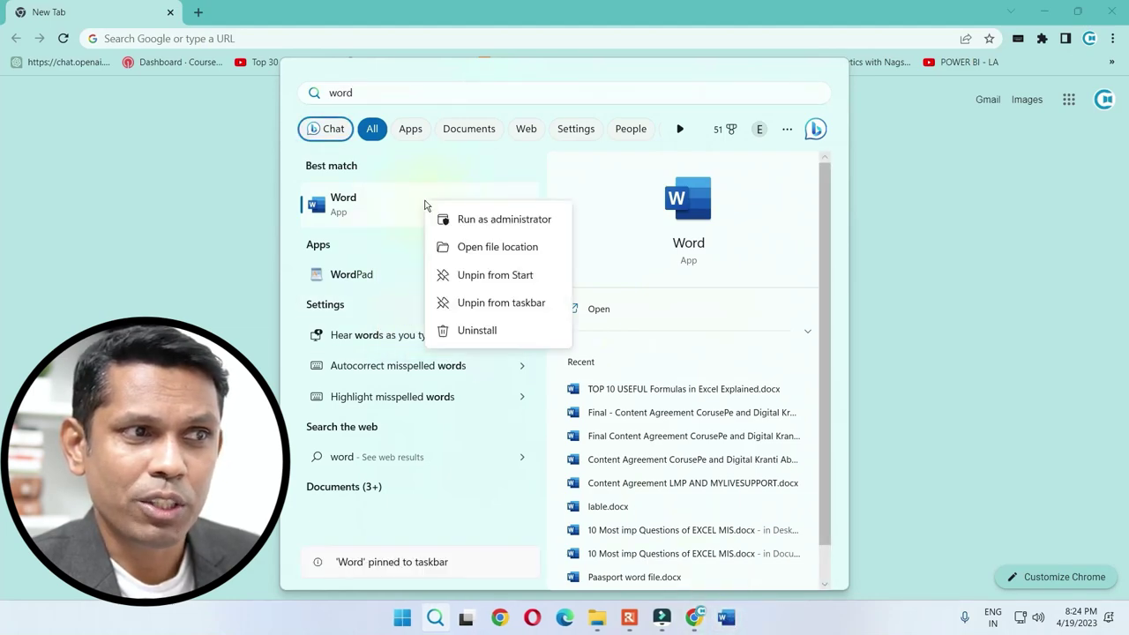
{"action": "left_click", "coordinate": [475, 302]}
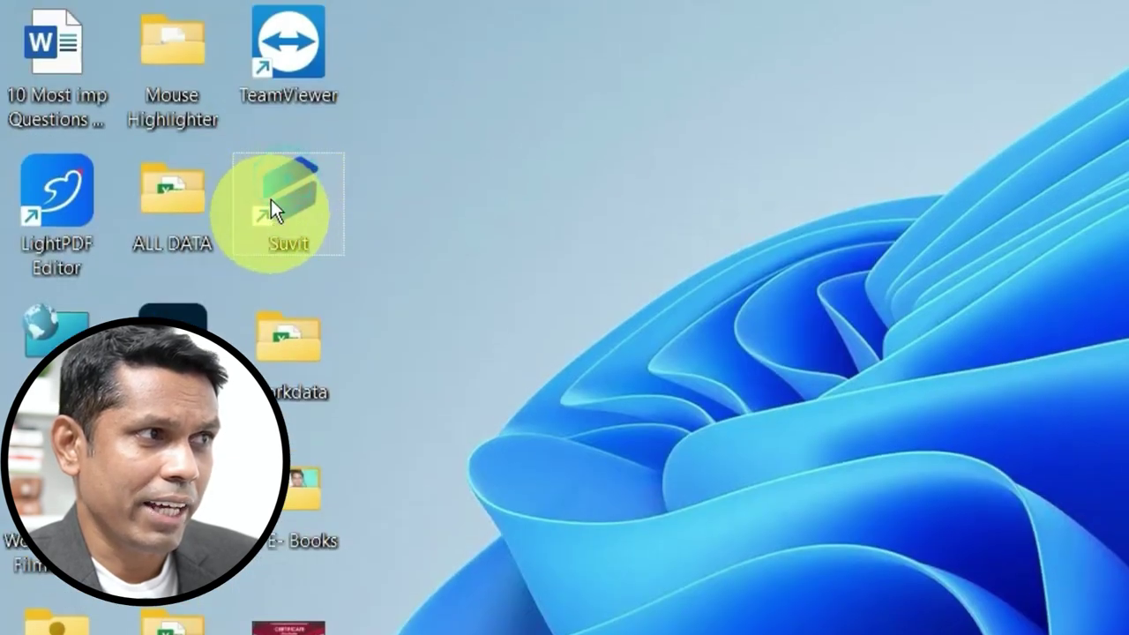
- Compare the shortcut icons on the desktop with ordinary files, including TeamViewer, the Certificate Design file and the Word document
{"action": "left_click", "coordinate": [290, 66]}
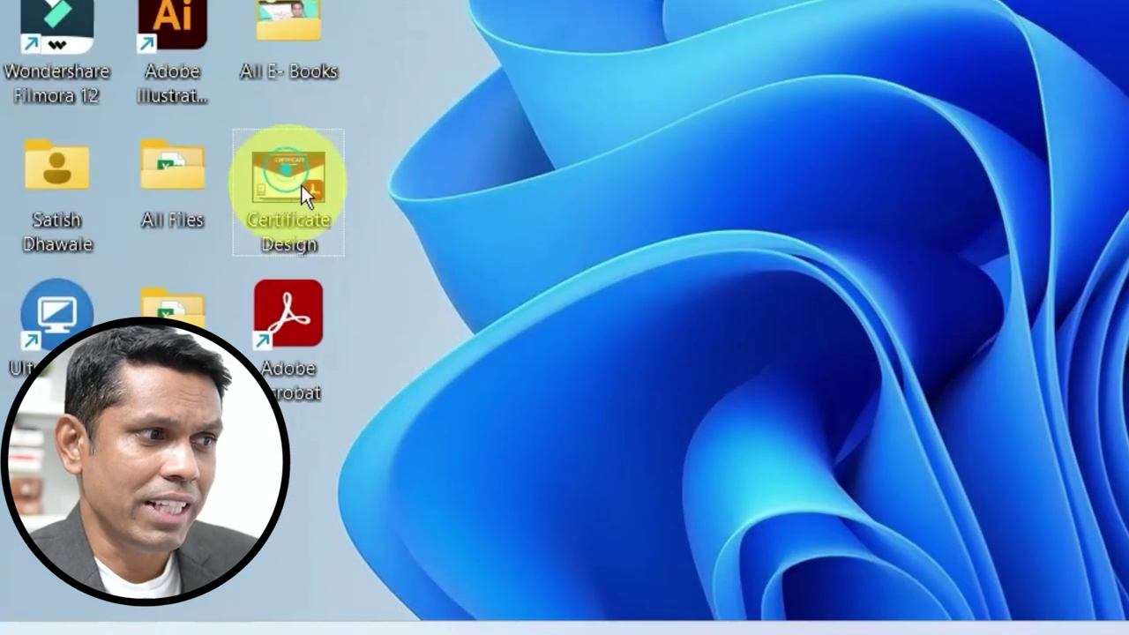
{"action": "left_click", "coordinate": [288, 624]}
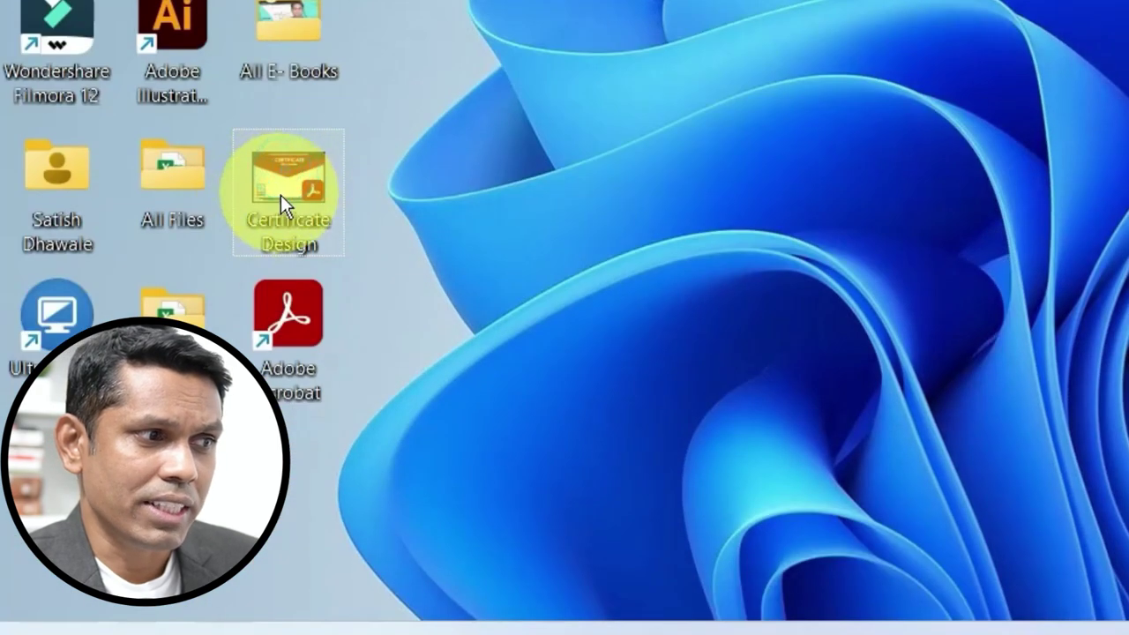
{"action": "left_click", "coordinate": [42, 137]}
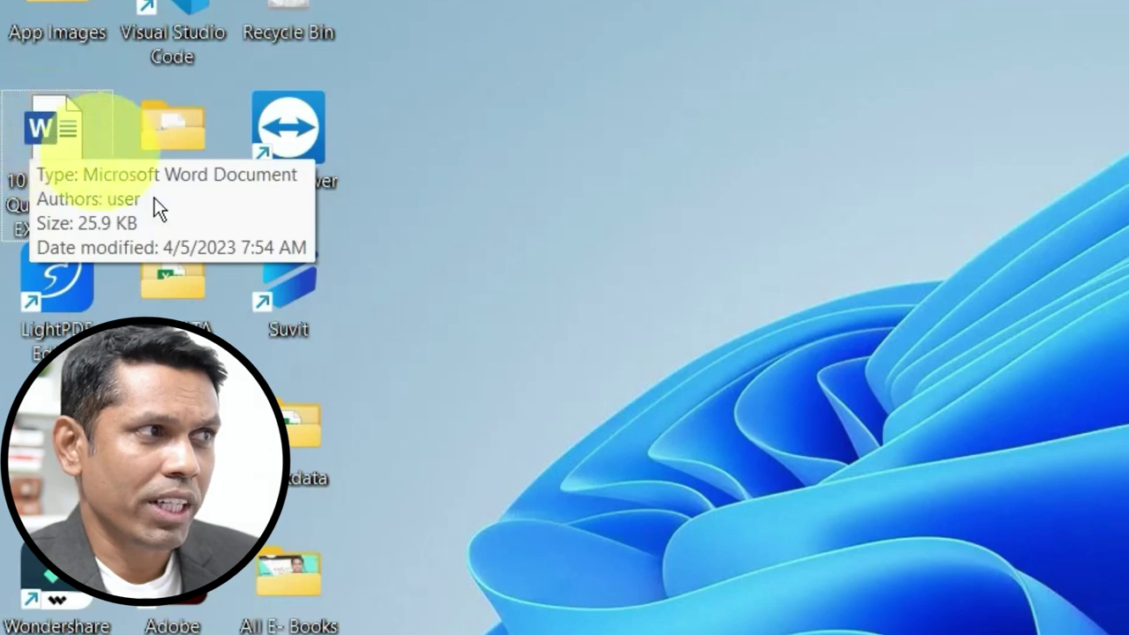
{"action": "mouse_move", "coordinate": [51, 141]}
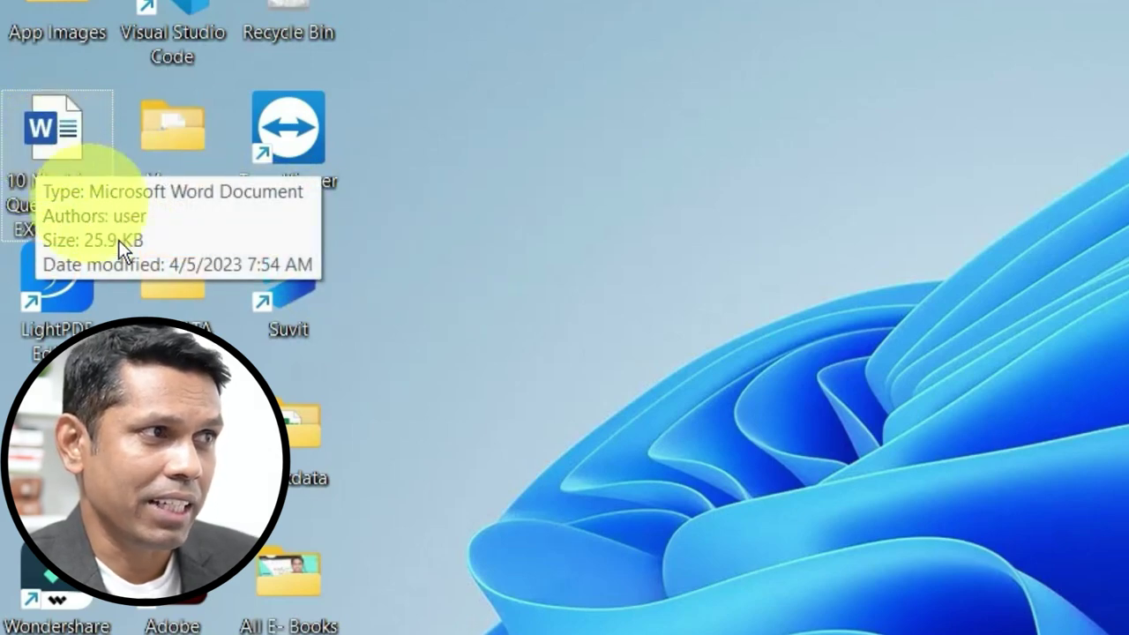
{"action": "left_click", "coordinate": [277, 137]}
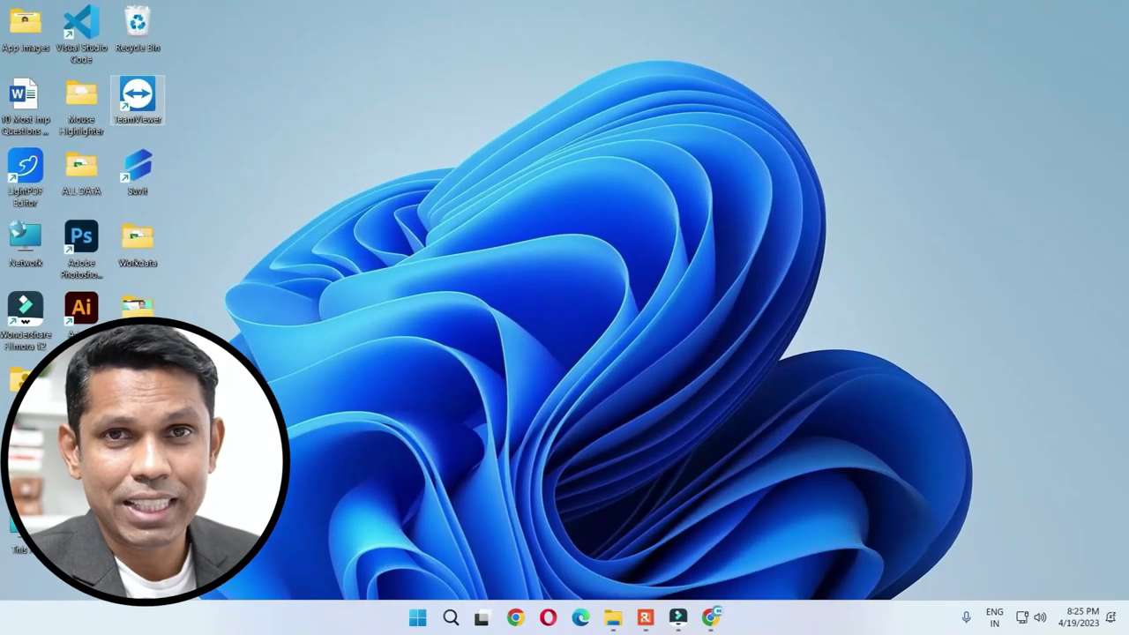
- Search for "tall" and open the file location of the TallyPrime app
{"action": "left_click", "coordinate": [451, 617]}
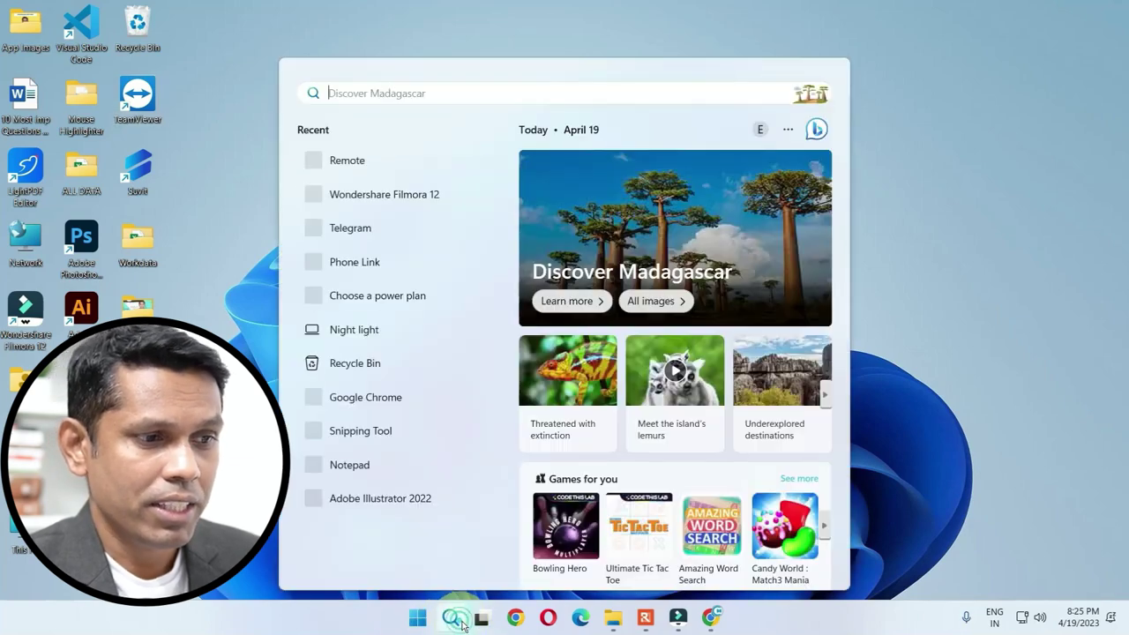
{"action": "type", "text": "tall"}
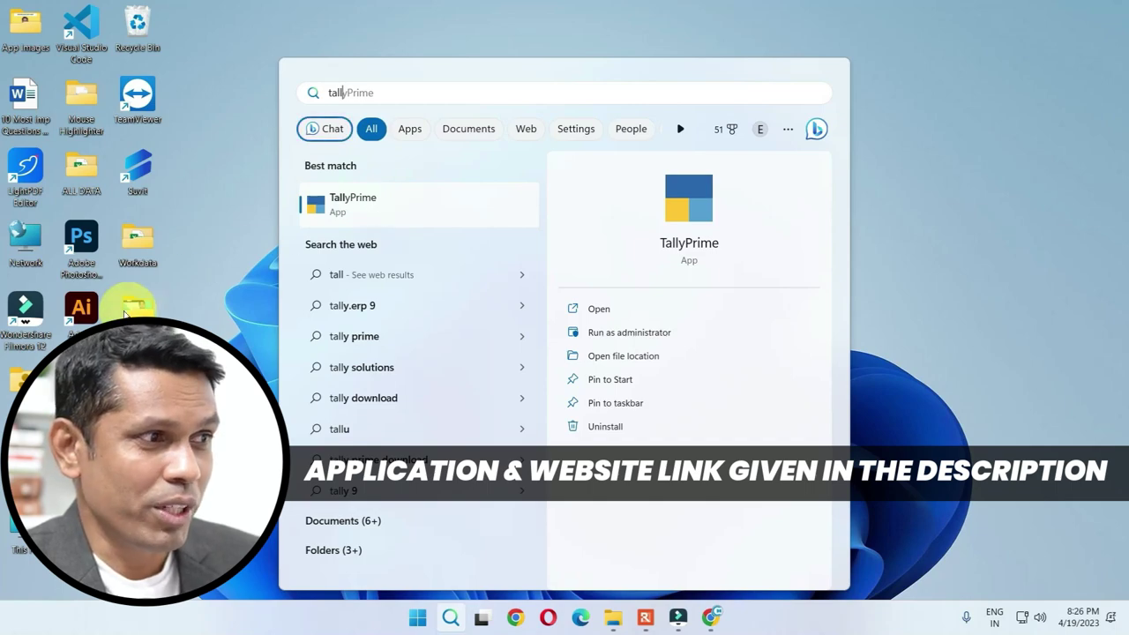
{"action": "right_click", "coordinate": [393, 213]}
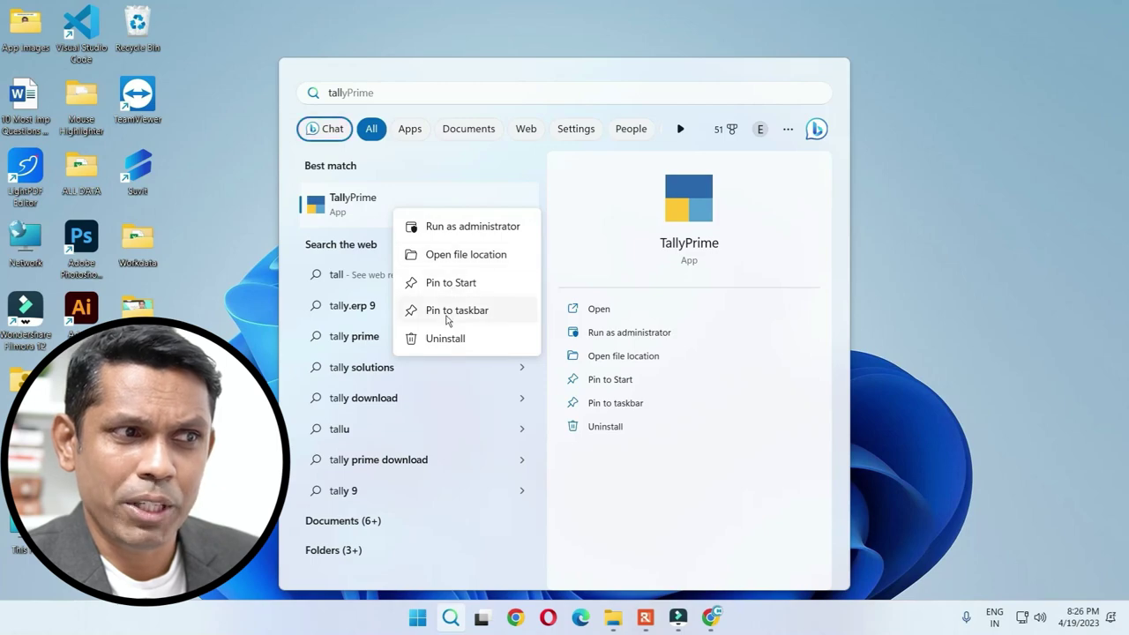
{"action": "left_click", "coordinate": [458, 255]}
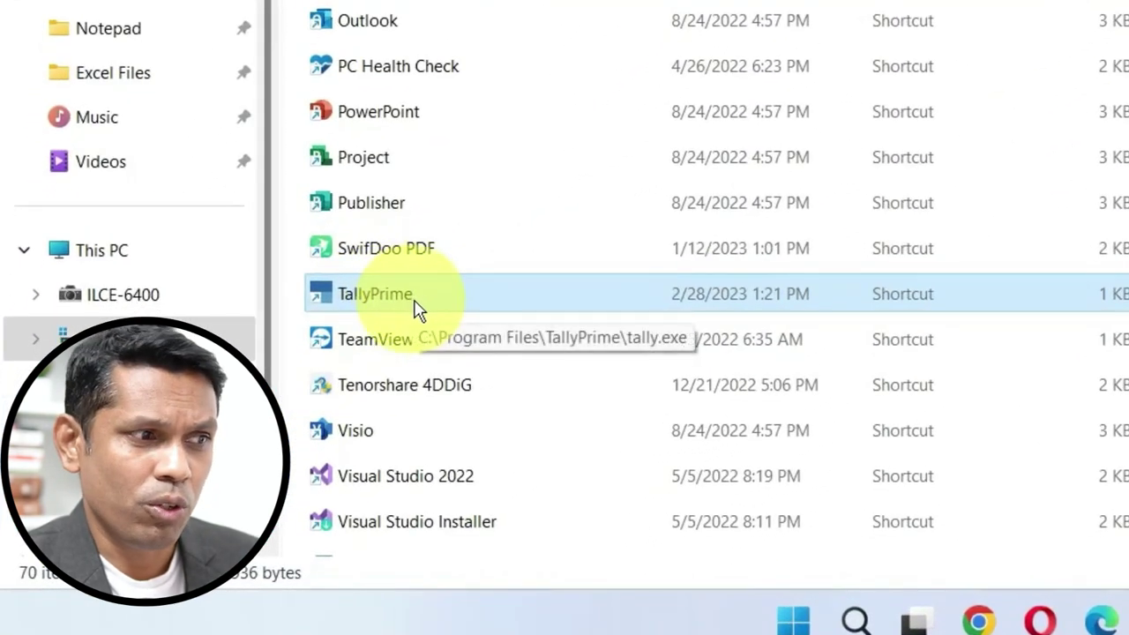
- Send the TallyPrime entry to the desktop as a shortcut
{"action": "right_click", "coordinate": [416, 303]}
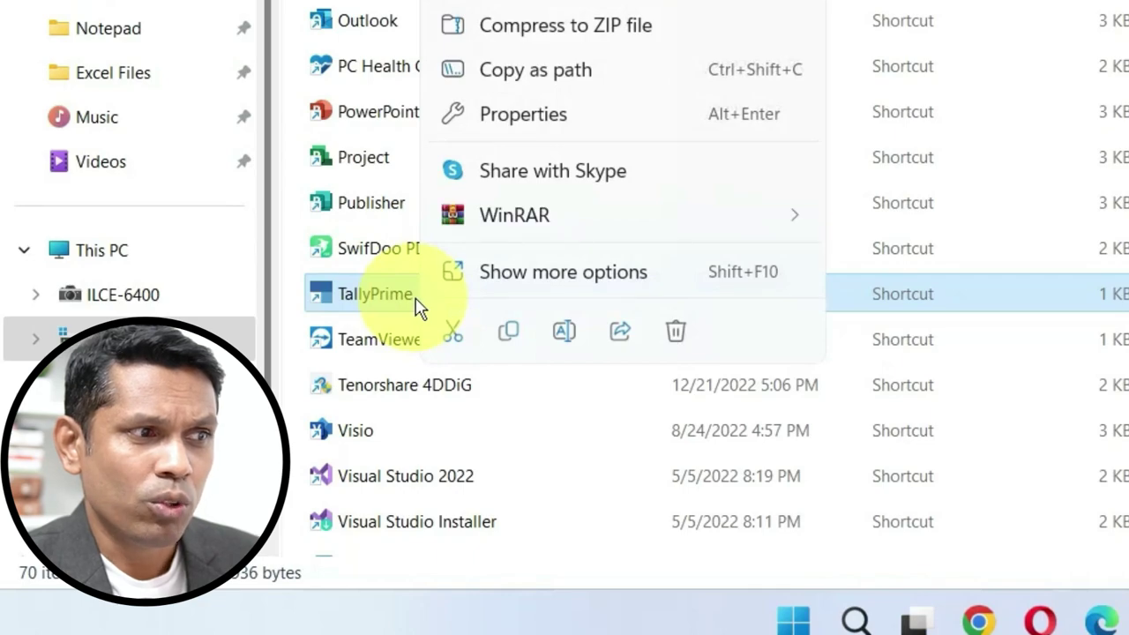
{"action": "left_click", "coordinate": [579, 281]}
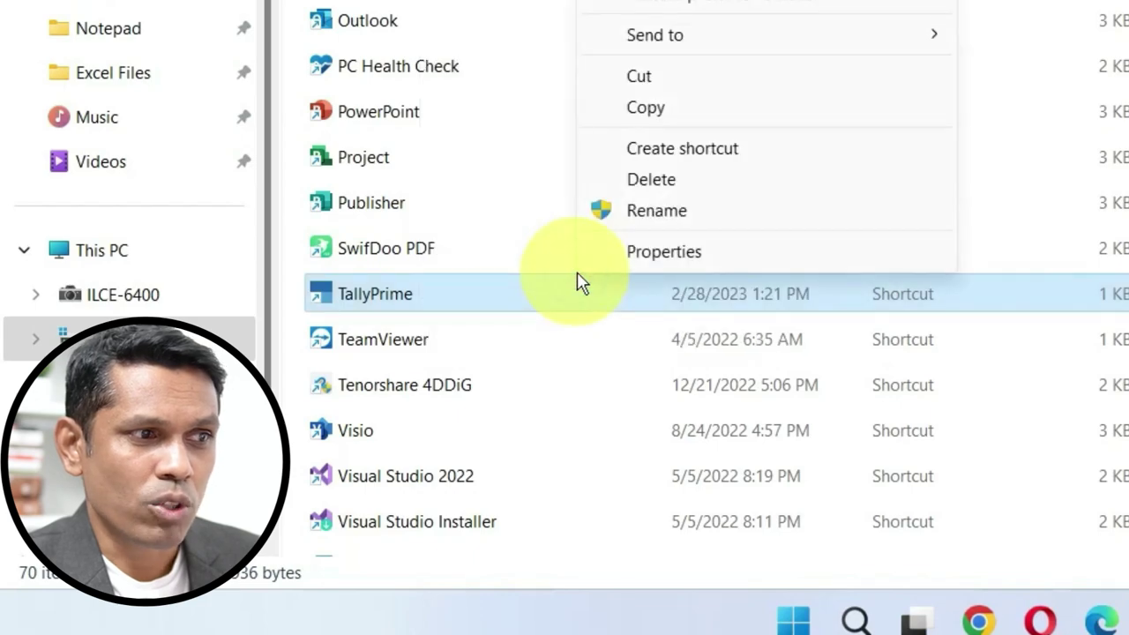
{"action": "mouse_move", "coordinate": [714, 39]}
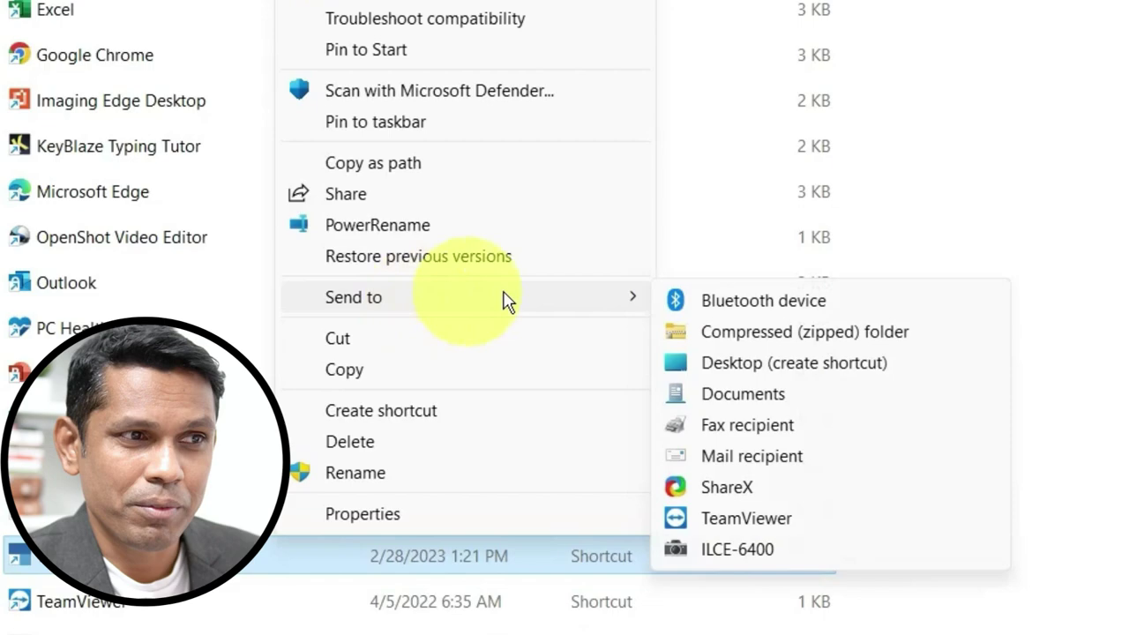
{"action": "left_click", "coordinate": [758, 374]}
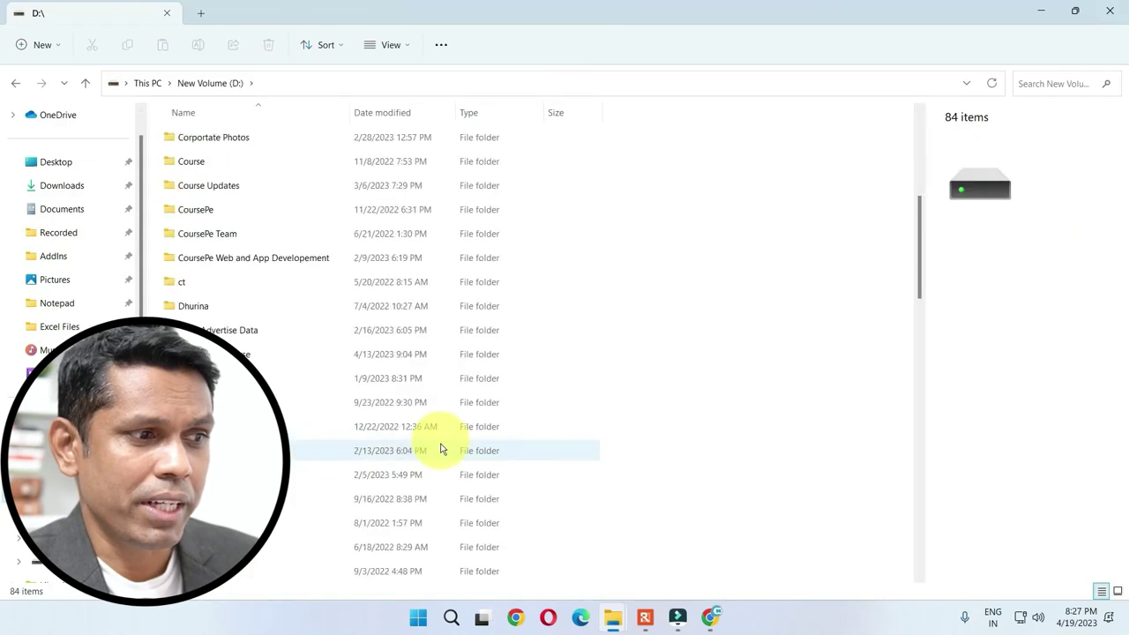
- Create a desktop shortcut for the DumpStack text document on the D: drive and minimize the File Explorer window
{"action": "scroll", "coordinate": [441, 441], "scroll_direction": "down", "scroll_amount": 12}
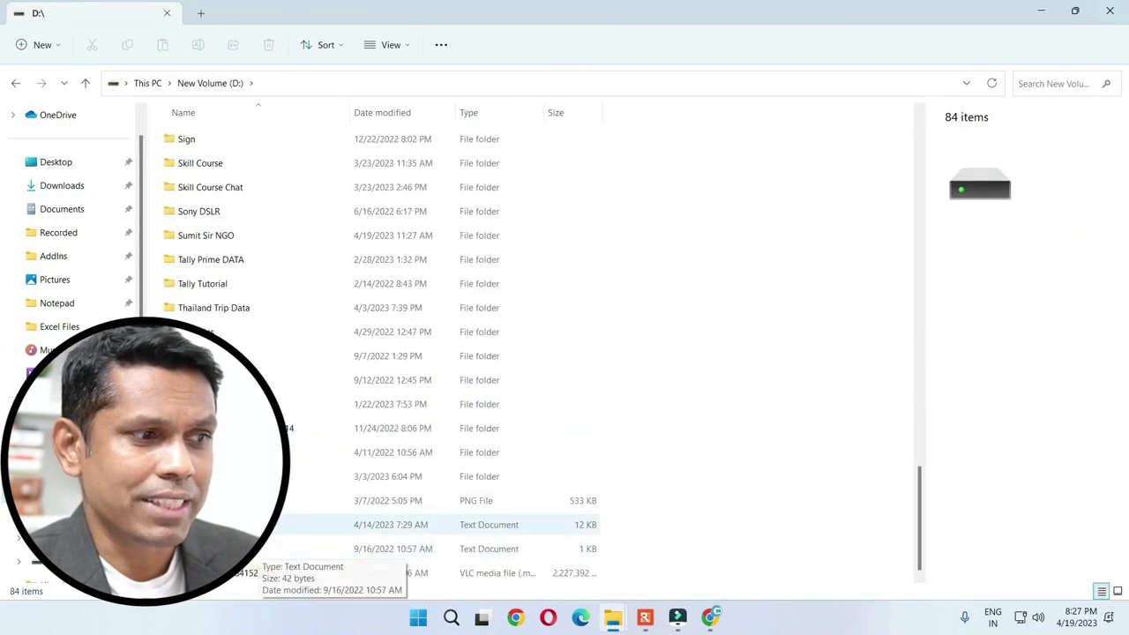
{"action": "left_click", "coordinate": [256, 524]}
{"action": "right_click", "coordinate": [256, 524]}
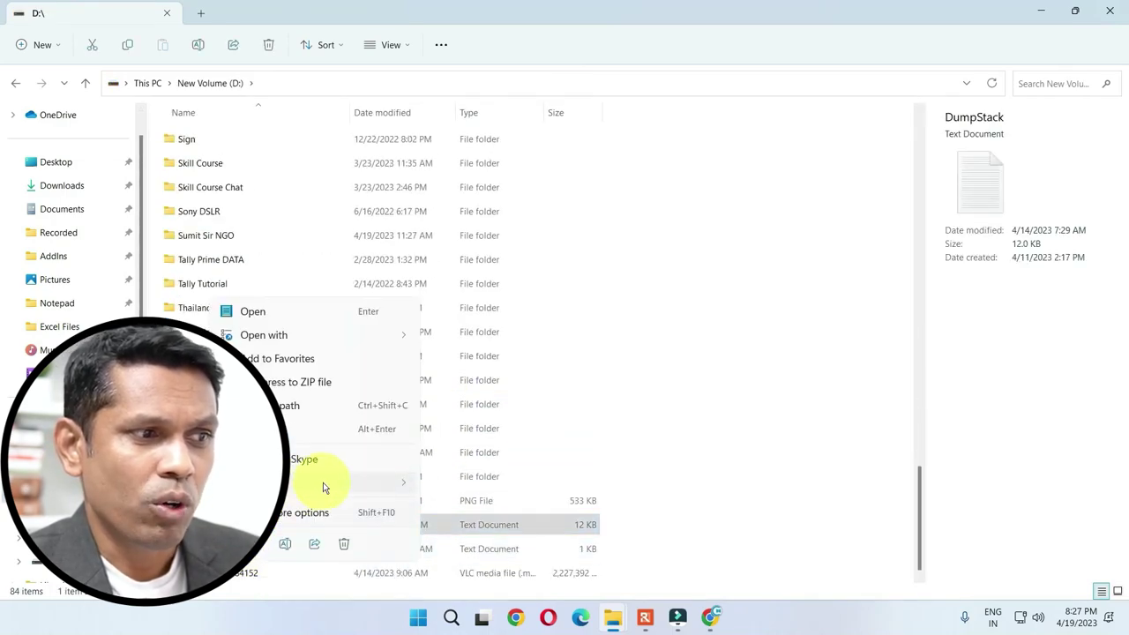
{"action": "left_click", "coordinate": [324, 510]}
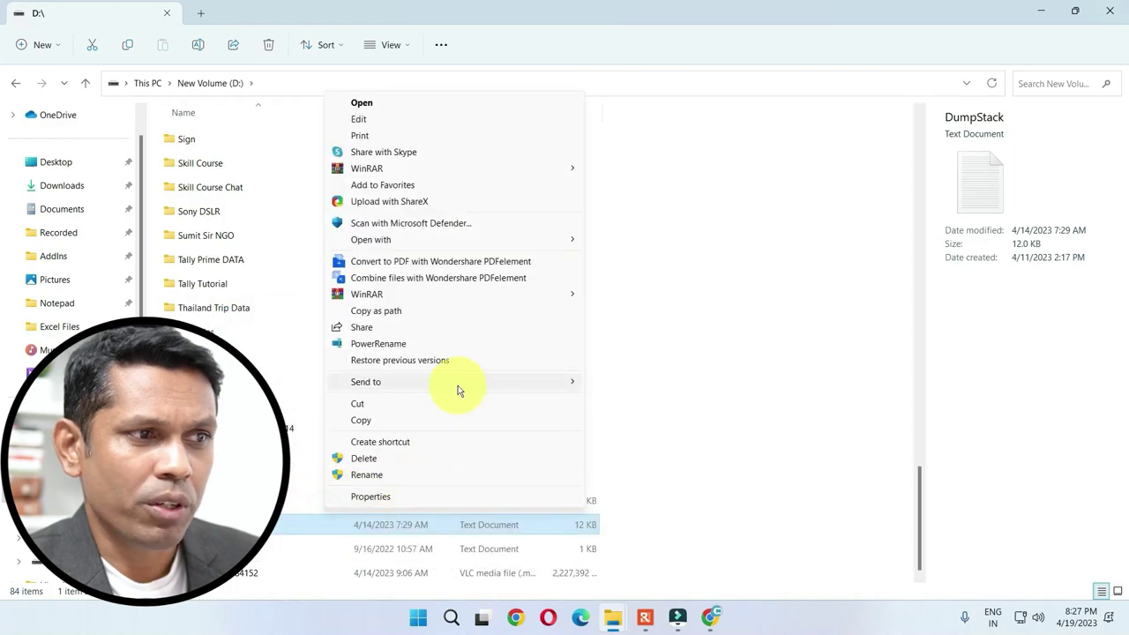
{"action": "mouse_move", "coordinate": [458, 385]}
{"action": "left_click", "coordinate": [642, 420]}
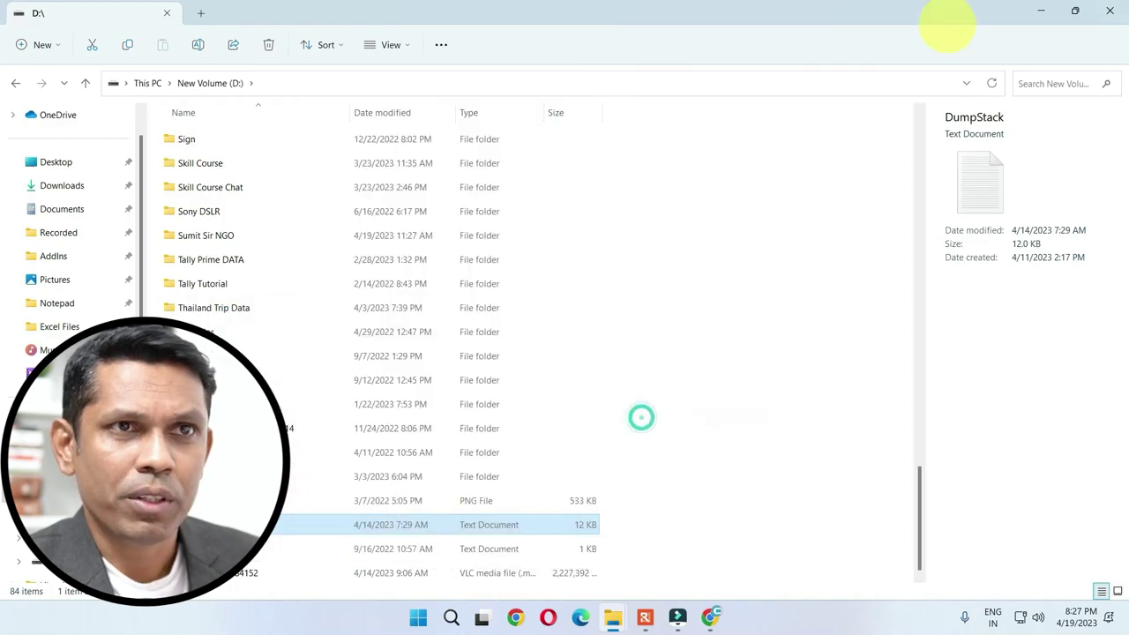
{"action": "left_click", "coordinate": [1041, 14]}
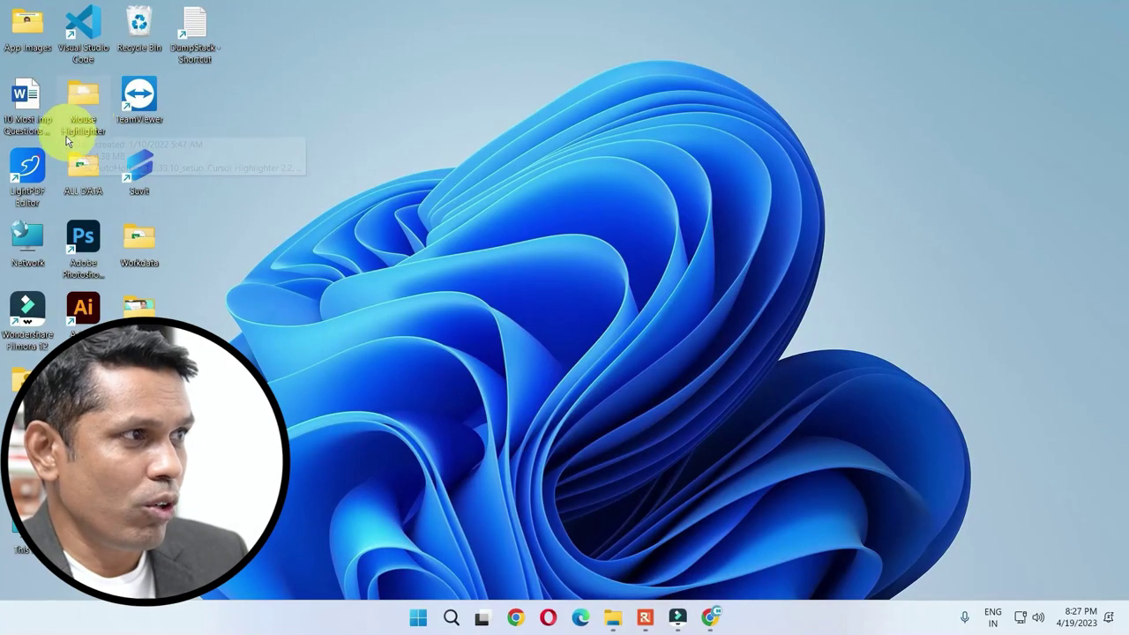
- Create a new folder on the desktop named "IMP FILES"
{"action": "right_click", "coordinate": [264, 209]}
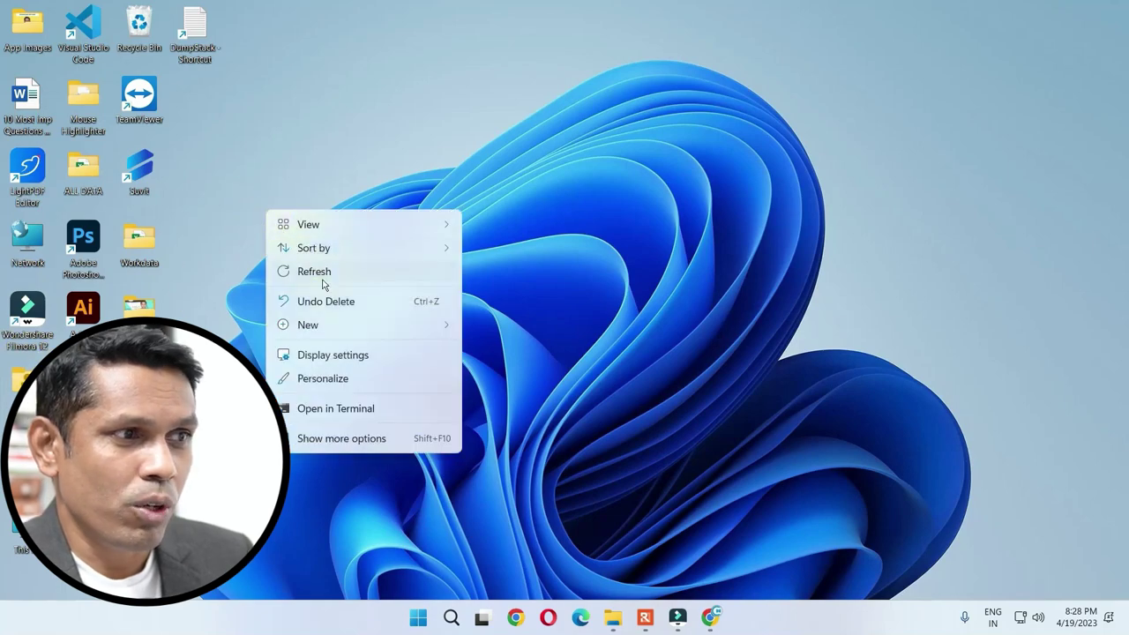
{"action": "mouse_move", "coordinate": [334, 324]}
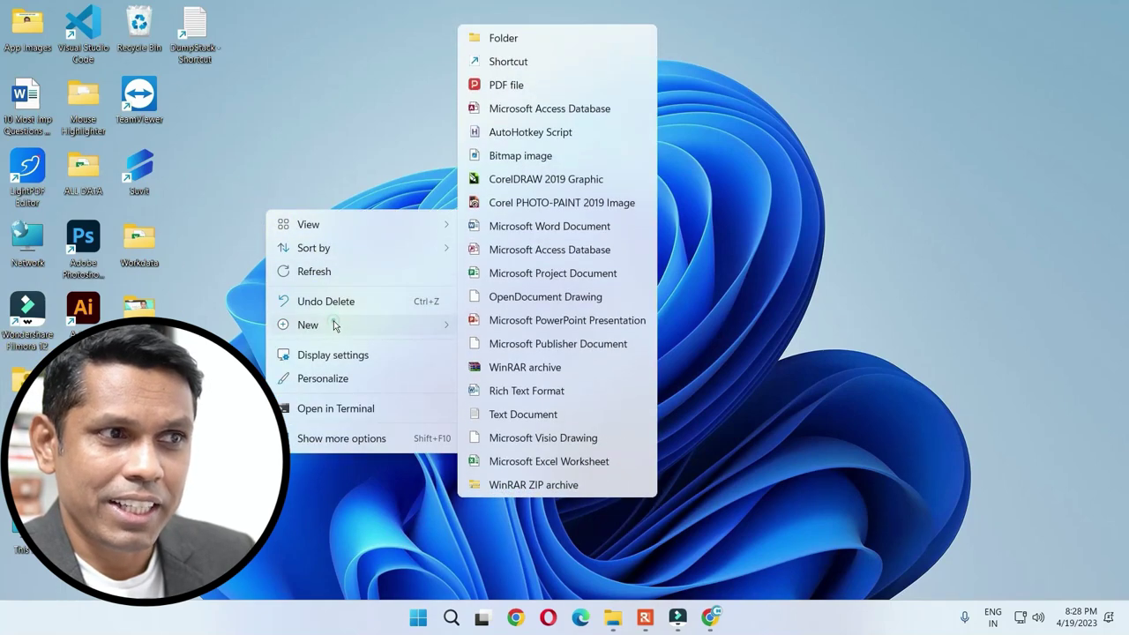
{"action": "left_click", "coordinate": [522, 39]}
{"action": "key", "text": "BackSpace"}
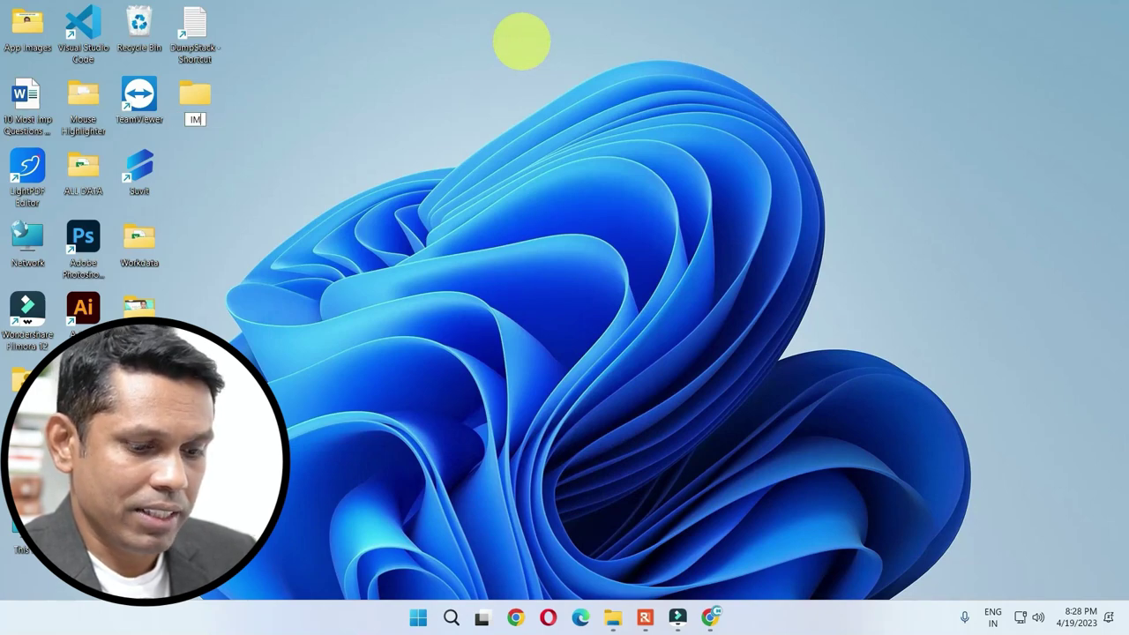
{"action": "type", "text": "IMP FILES"}
{"action": "key", "text": "Return"}
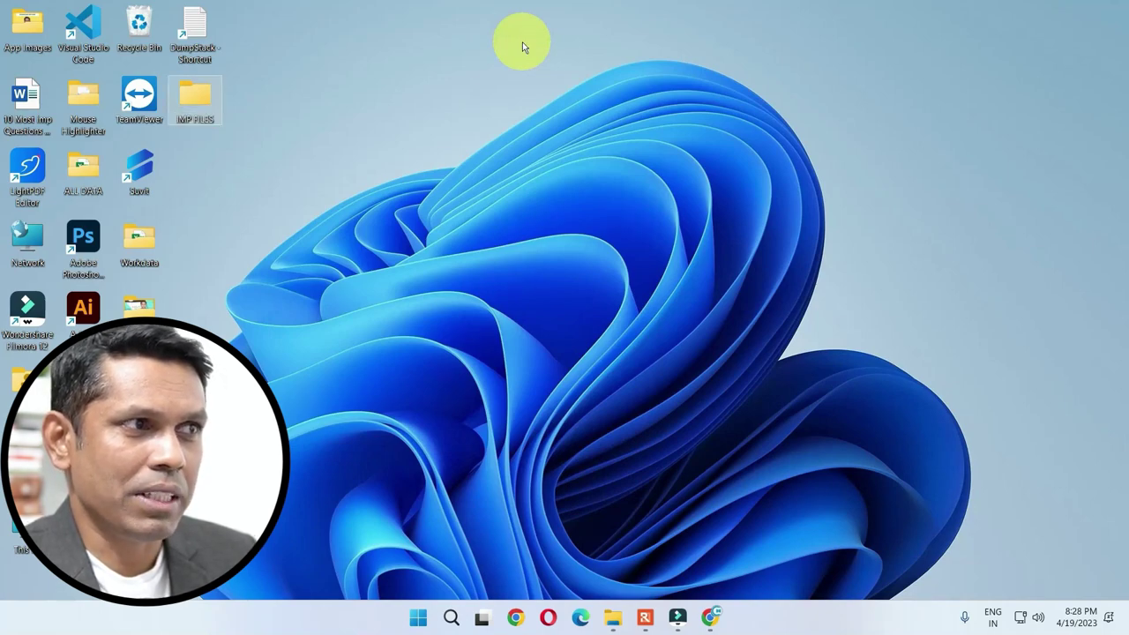
- Move the "10 Most imp Questions of EXCEL MIS" document and the DumpStack shortcut into the IMP FILES folder, and place the folder below TallyPrime
{"action": "left_click", "coordinate": [27, 104]}
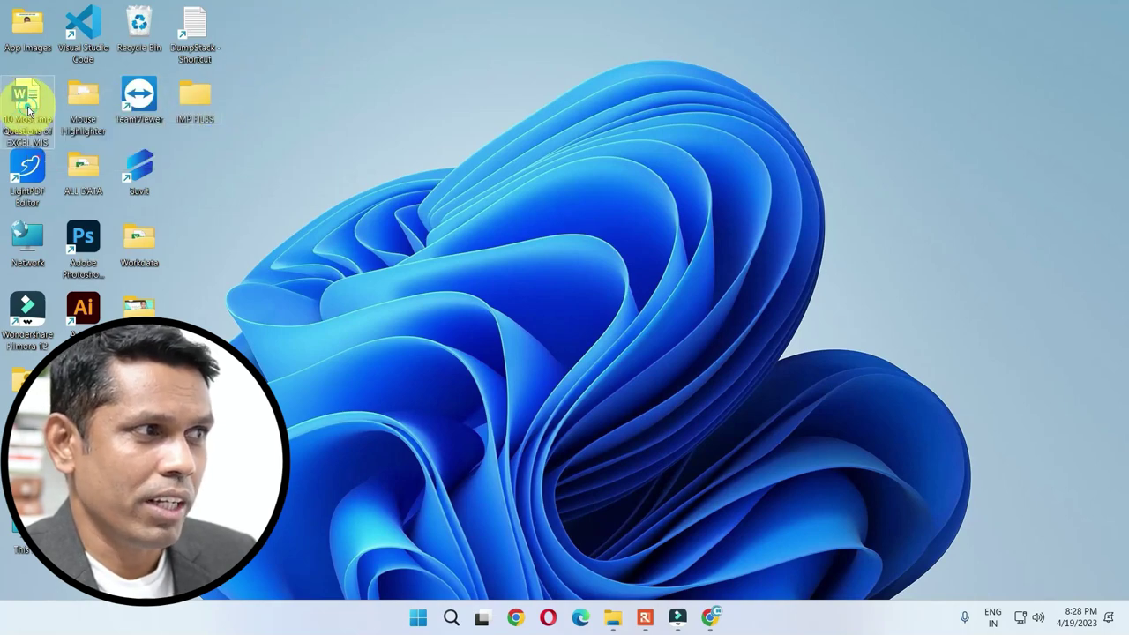
{"action": "left_click_drag", "start_coordinate": [29, 111], "coordinate": [195, 104]}
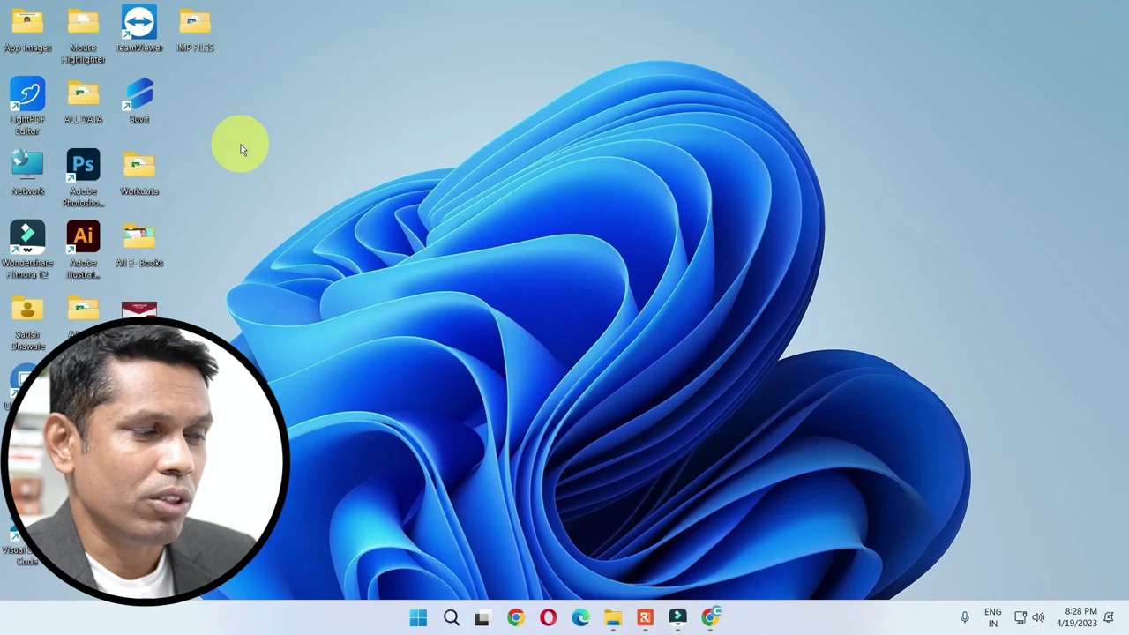
{"action": "left_click_drag", "start_coordinate": [195, 27], "coordinate": [250, 542]}
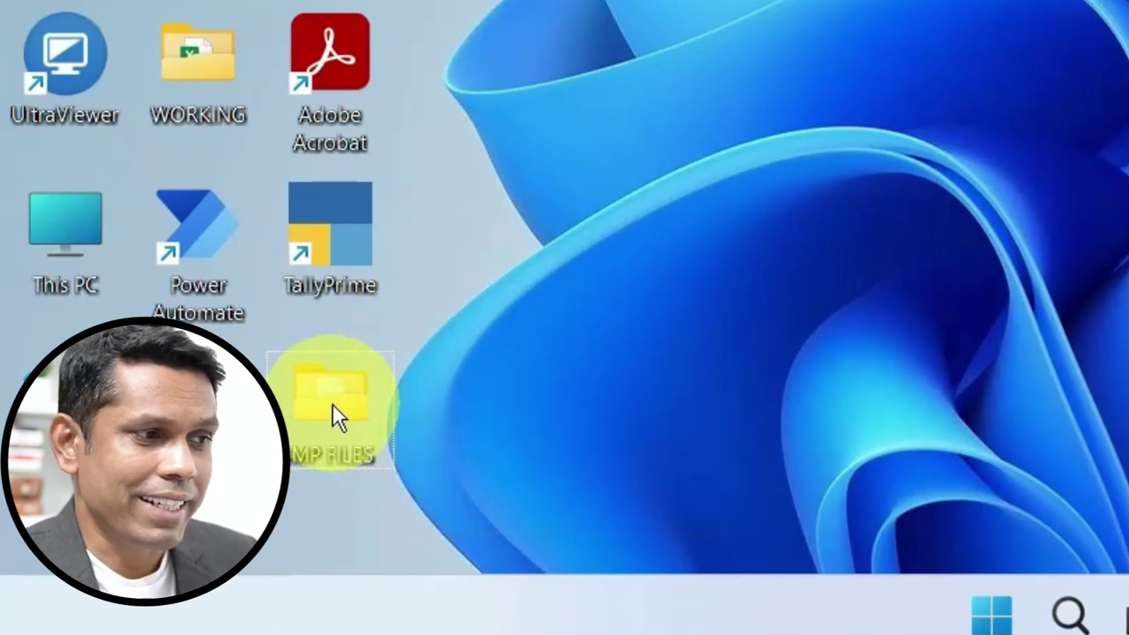
- Compress the IMP FILES folder on the desktop to a ZIP file named "IMP FILES"
{"action": "right_click", "coordinate": [333, 409]}
{"action": "left_click", "coordinate": [324, 410]}
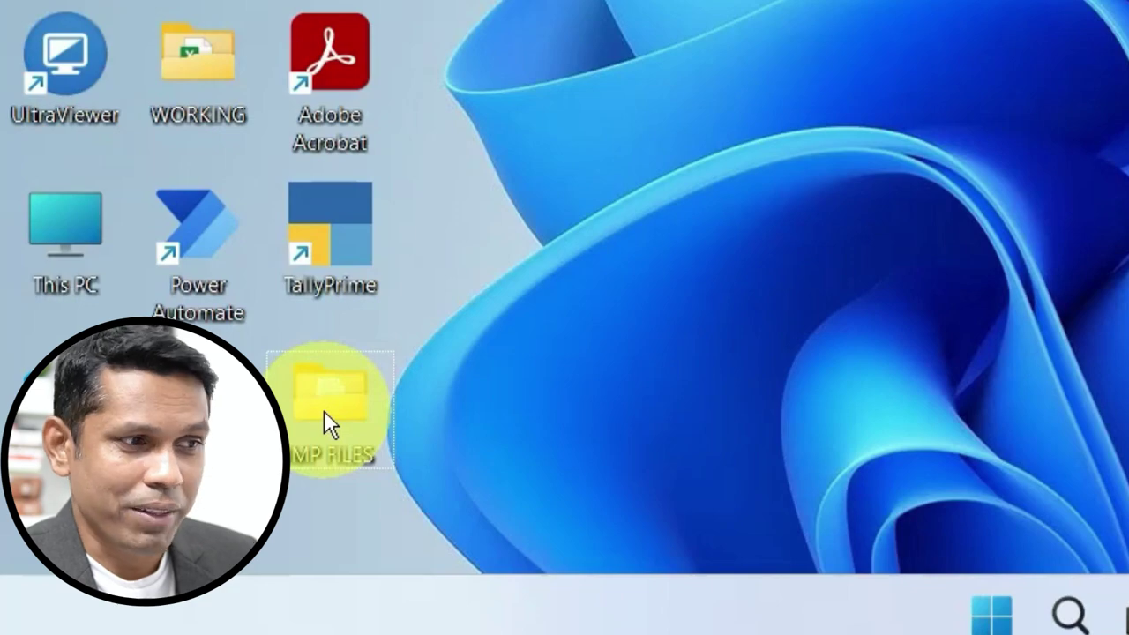
{"action": "right_click", "coordinate": [324, 411]}
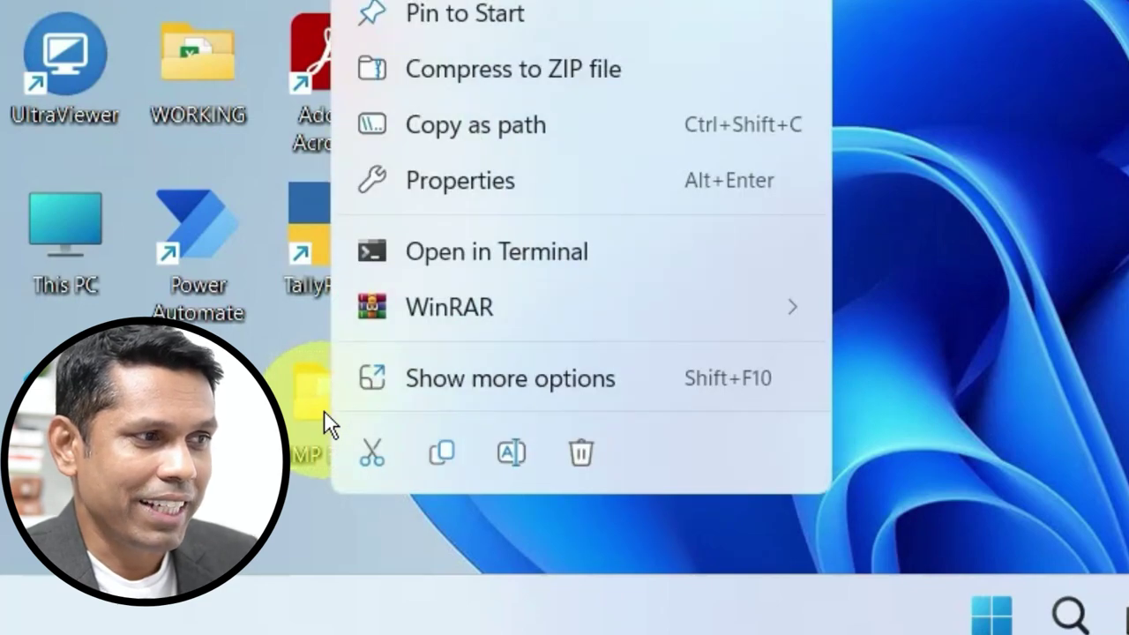
{"action": "left_click", "coordinate": [533, 74]}
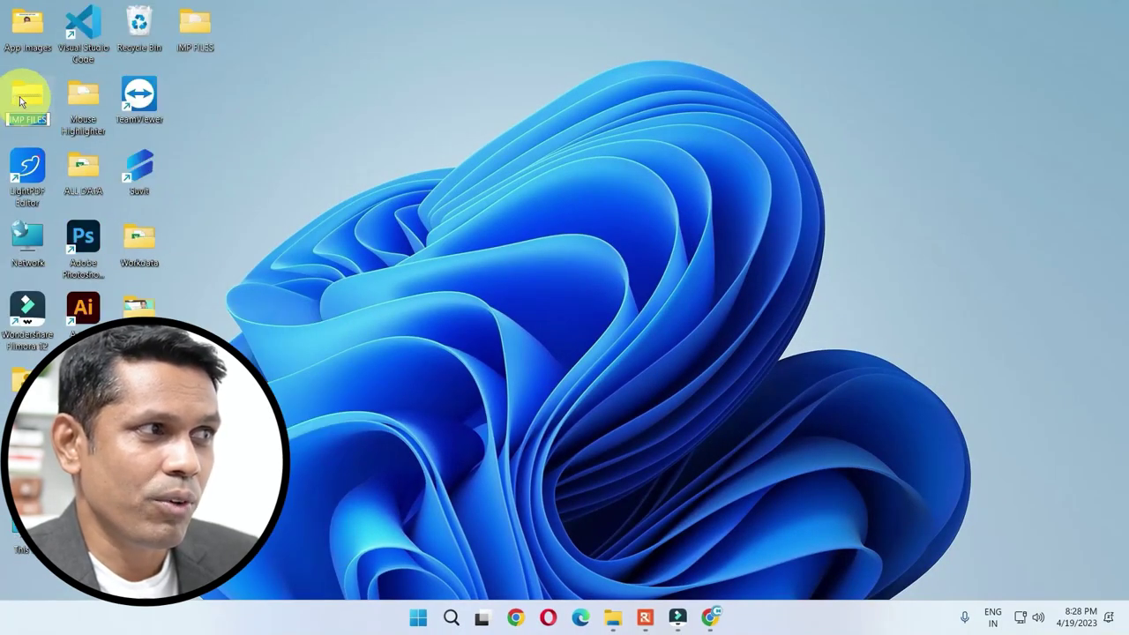
{"action": "key", "text": "Return"}
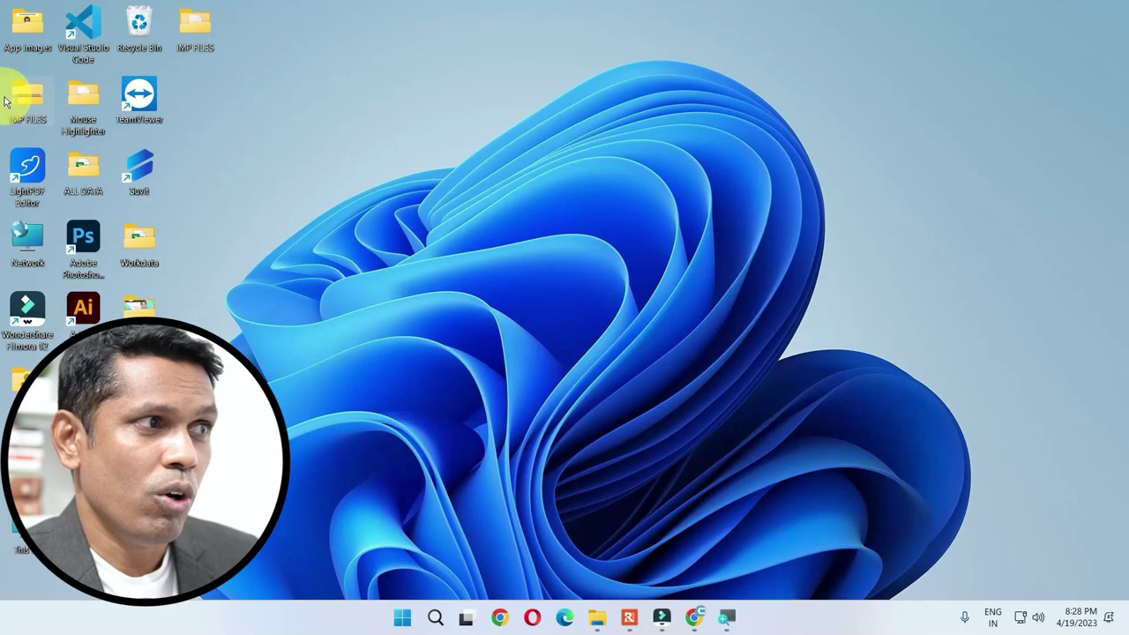
- Check the size of the original IMP FILES folder in its properties, and close the properties window
{"action": "left_click", "coordinate": [37, 102]}
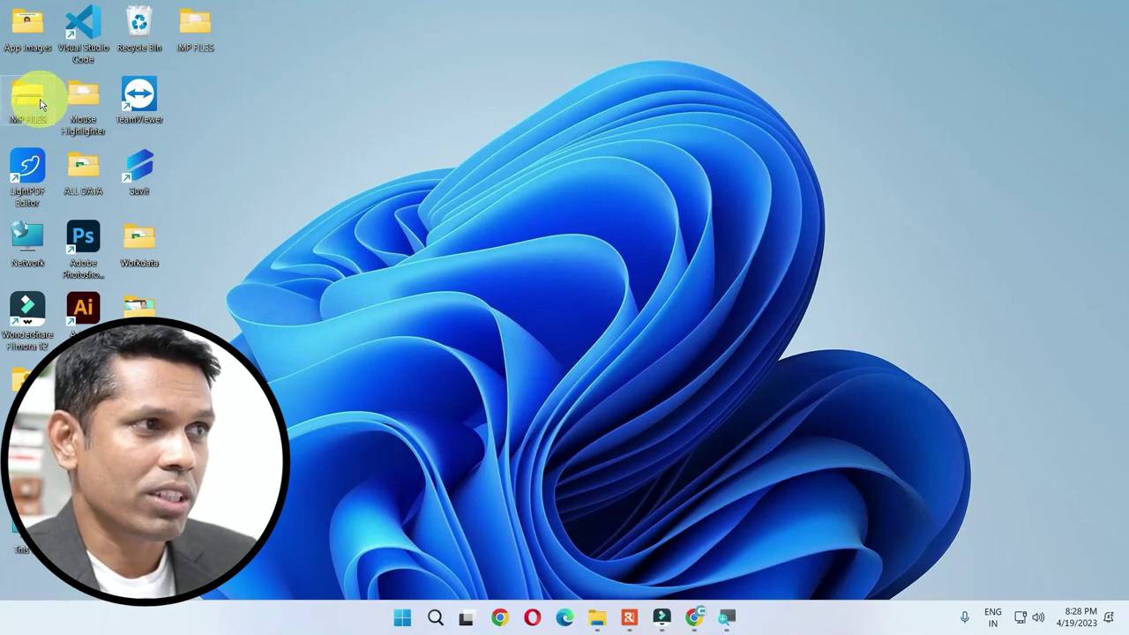
{"action": "right_click", "coordinate": [192, 38]}
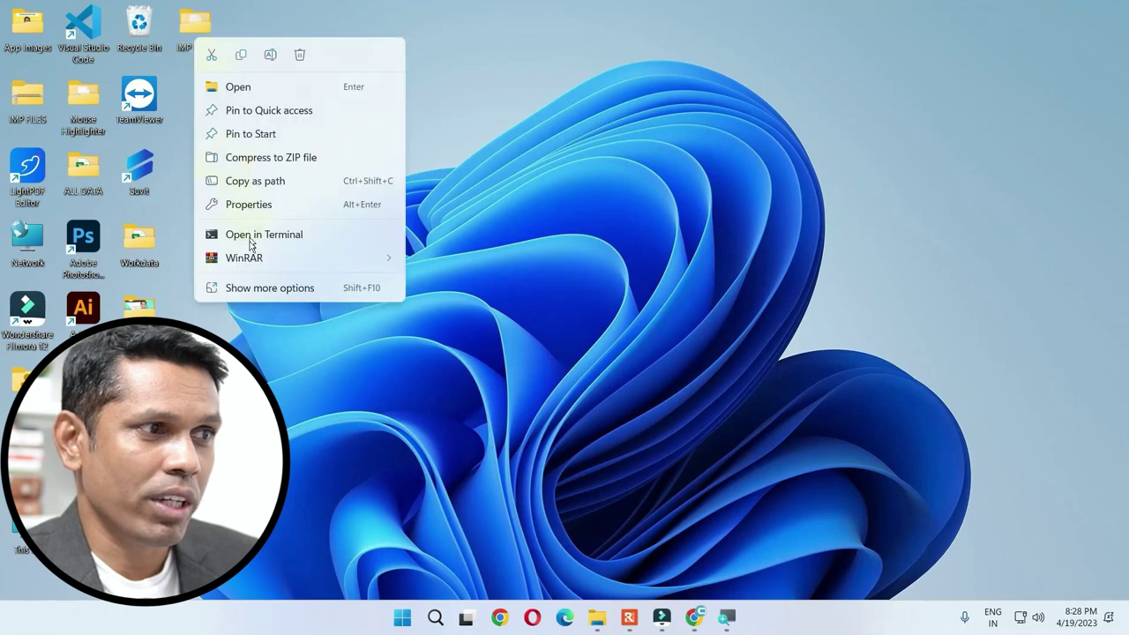
{"action": "left_click", "coordinate": [248, 291]}
{"action": "left_click", "coordinate": [299, 584]}
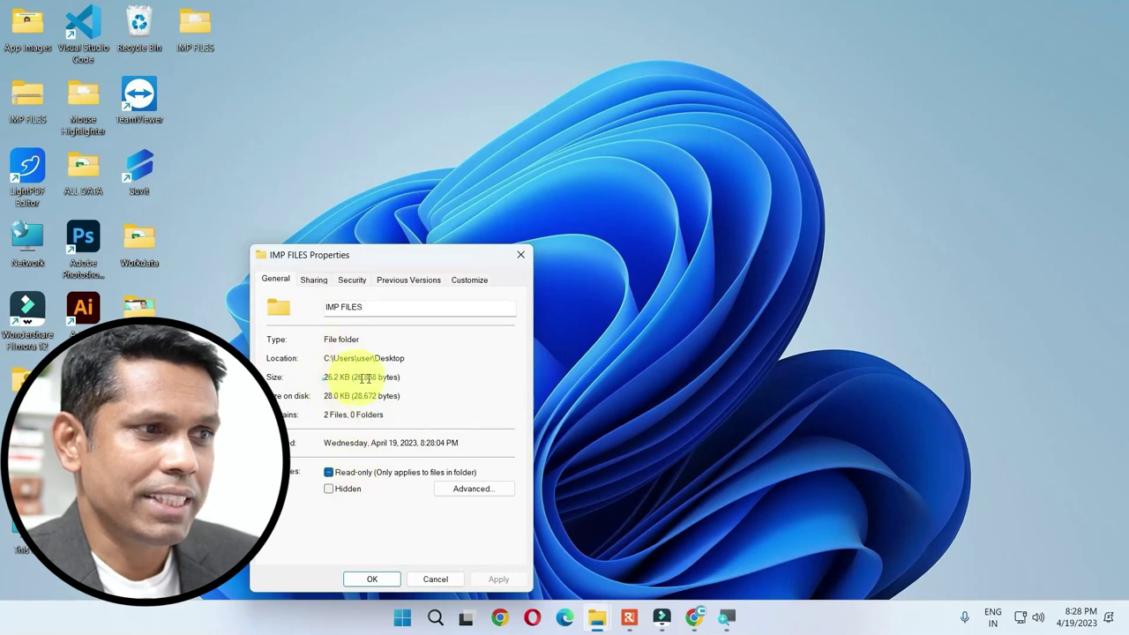
{"action": "key", "text": "Escape"}
- Check the size of the compressed IMP FILES ZIP in its properties, and close the properties window
{"action": "right_click", "coordinate": [35, 98]}
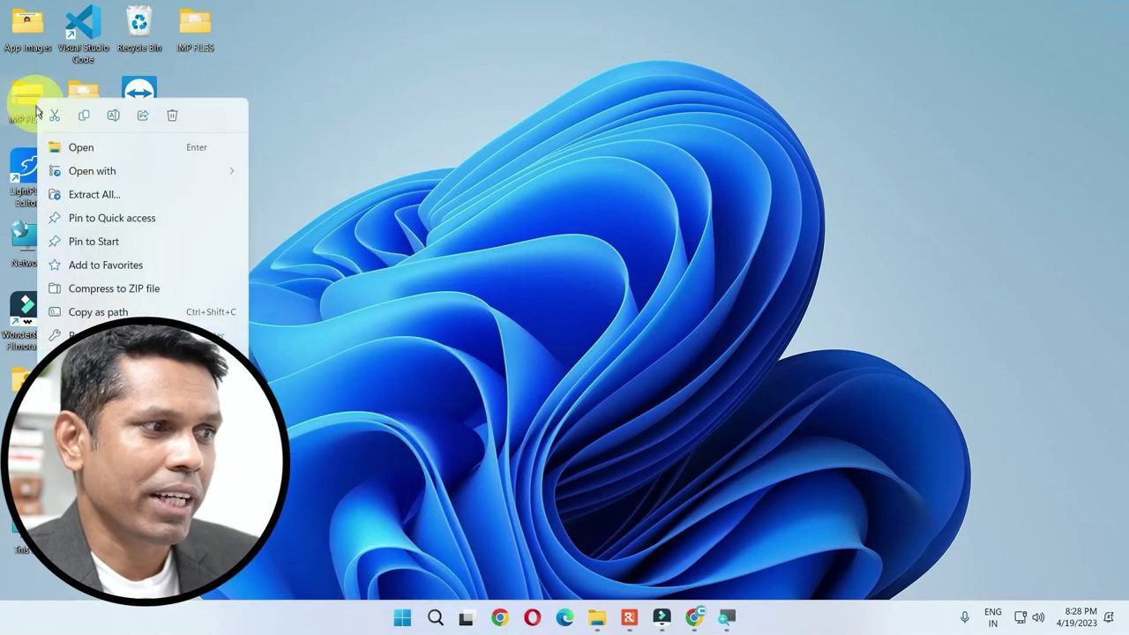
{"action": "key", "text": "alt+Return"}
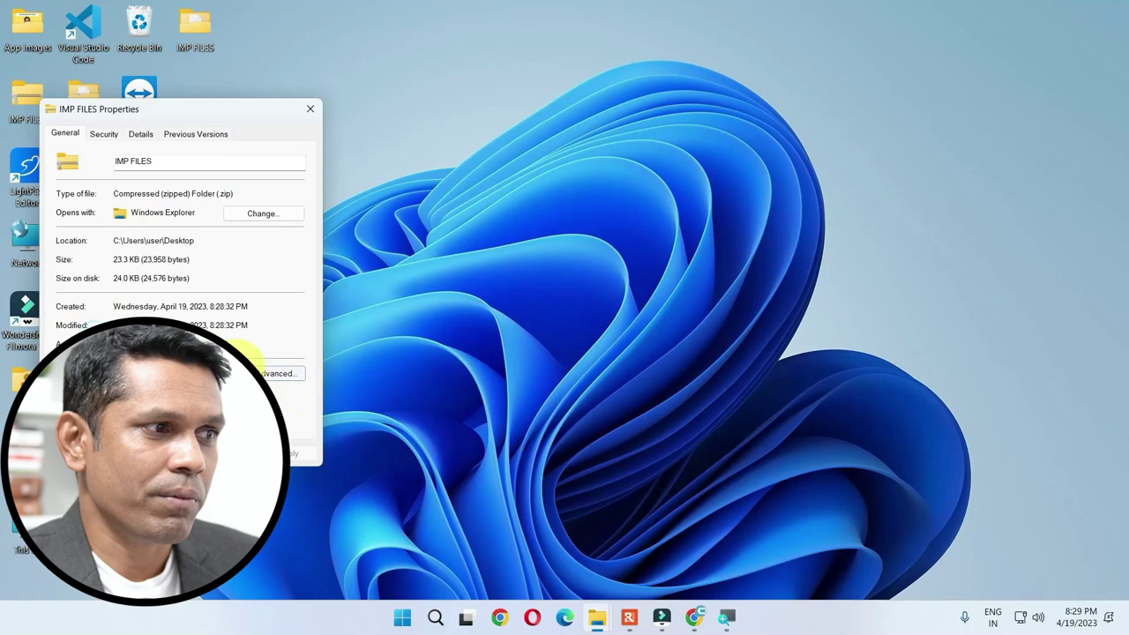
{"action": "left_click_drag", "start_coordinate": [114, 259], "coordinate": [188, 260]}
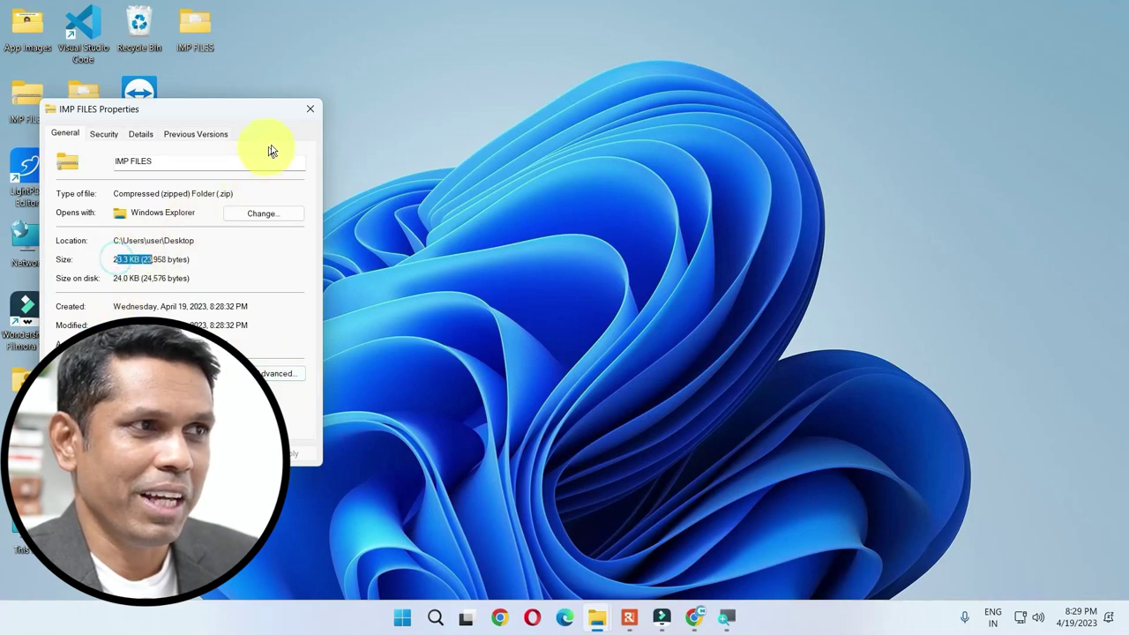
{"action": "left_click", "coordinate": [308, 110]}
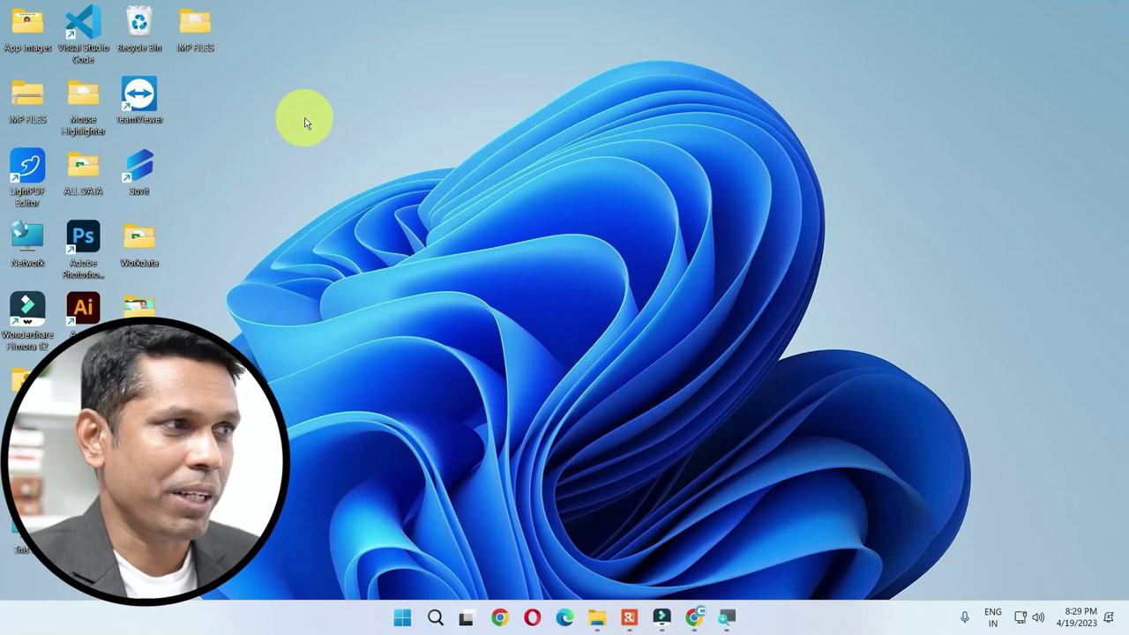
- Extract the IMP FILES ZIP to C:\Users\user\Desktop\IMP FILES and show the extracted files
{"action": "left_click", "coordinate": [26, 107]}
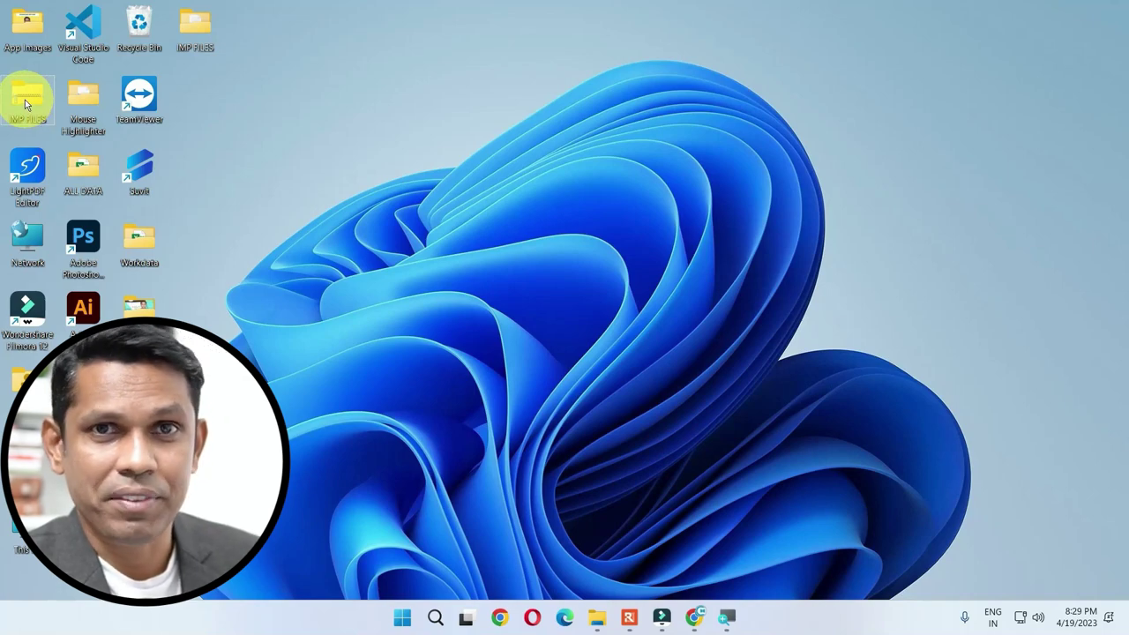
{"action": "right_click", "coordinate": [24, 99]}
{"action": "left_click", "coordinate": [21, 96]}
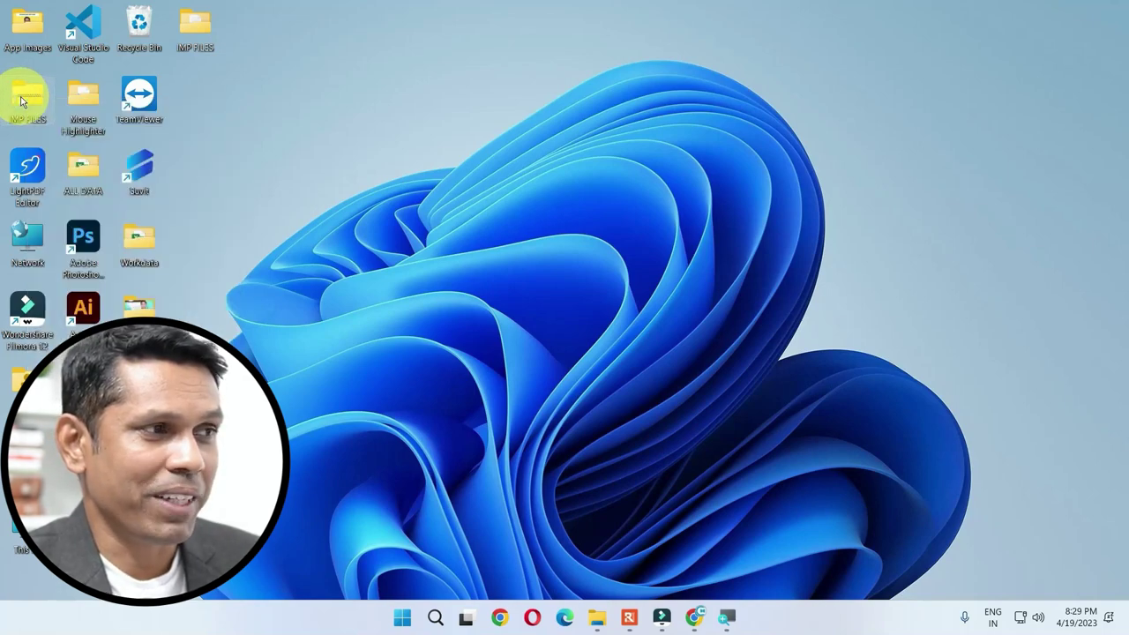
{"action": "right_click", "coordinate": [22, 97]}
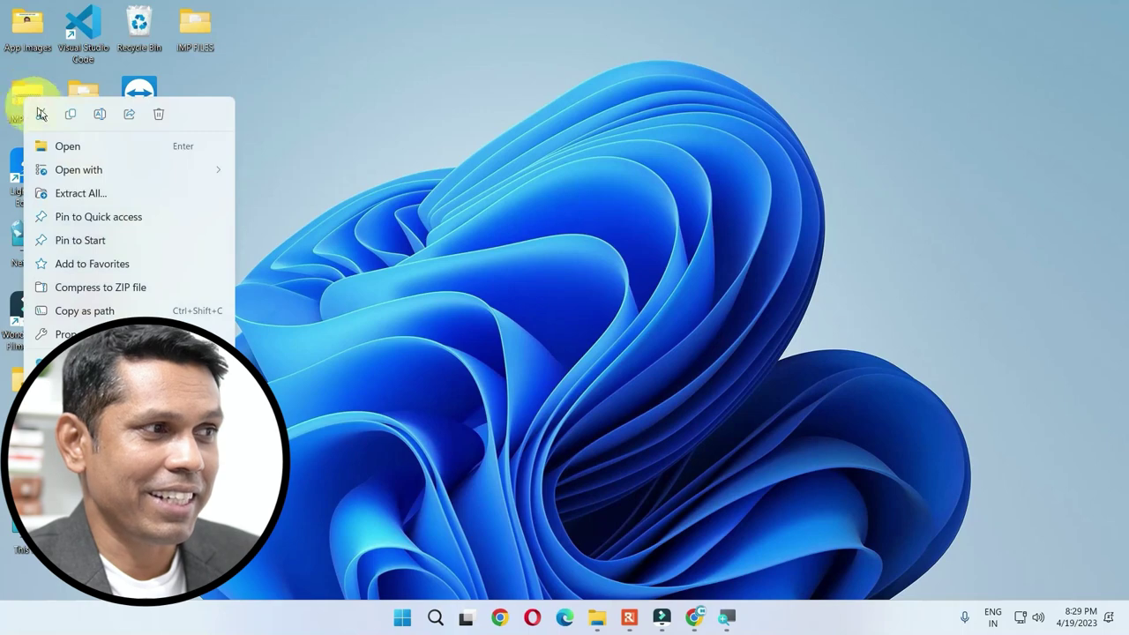
{"action": "left_click", "coordinate": [81, 193]}
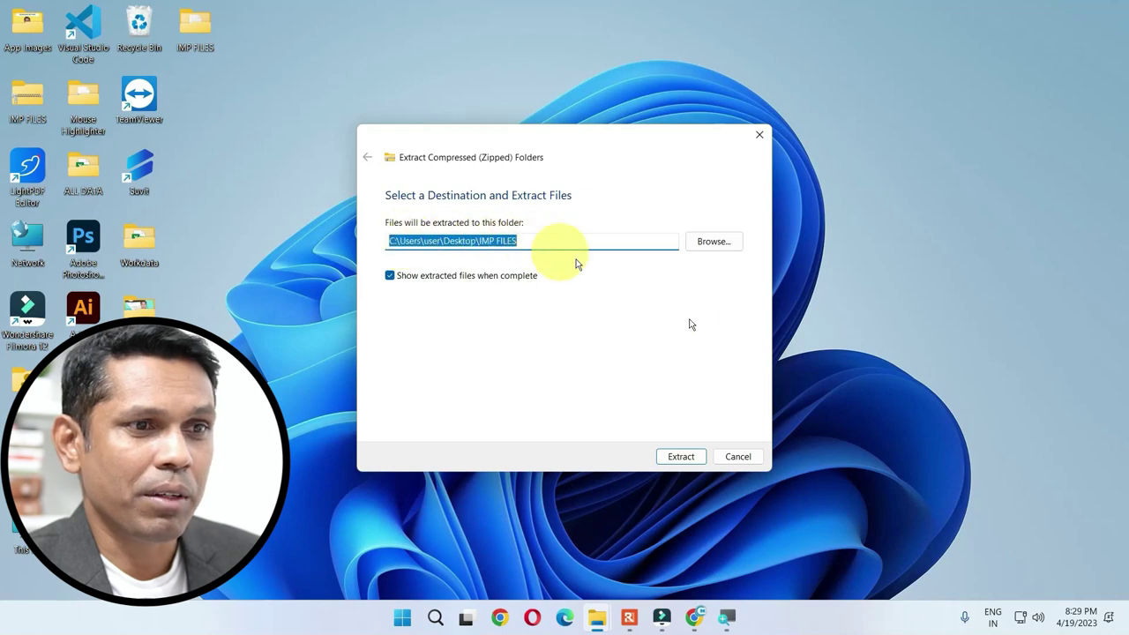
{"action": "left_click", "coordinate": [695, 457]}
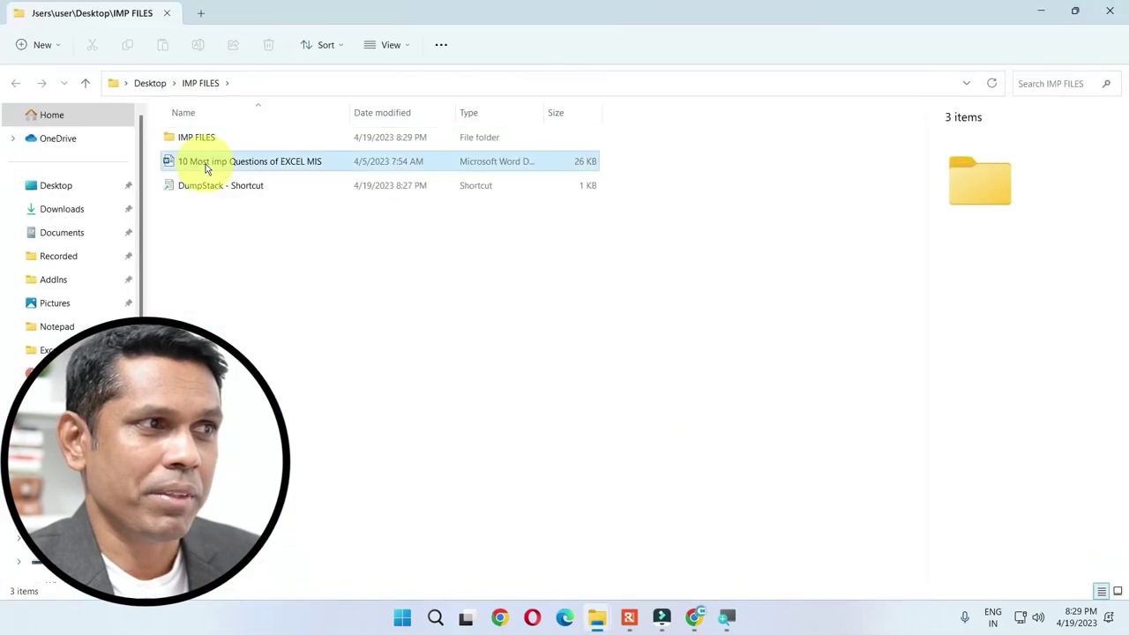
- Review the extracted document, shortcut and subfolder in the IMP FILES folder, and close the File Explorer window
{"action": "left_click", "coordinate": [220, 164]}
{"action": "left_click", "coordinate": [231, 186]}
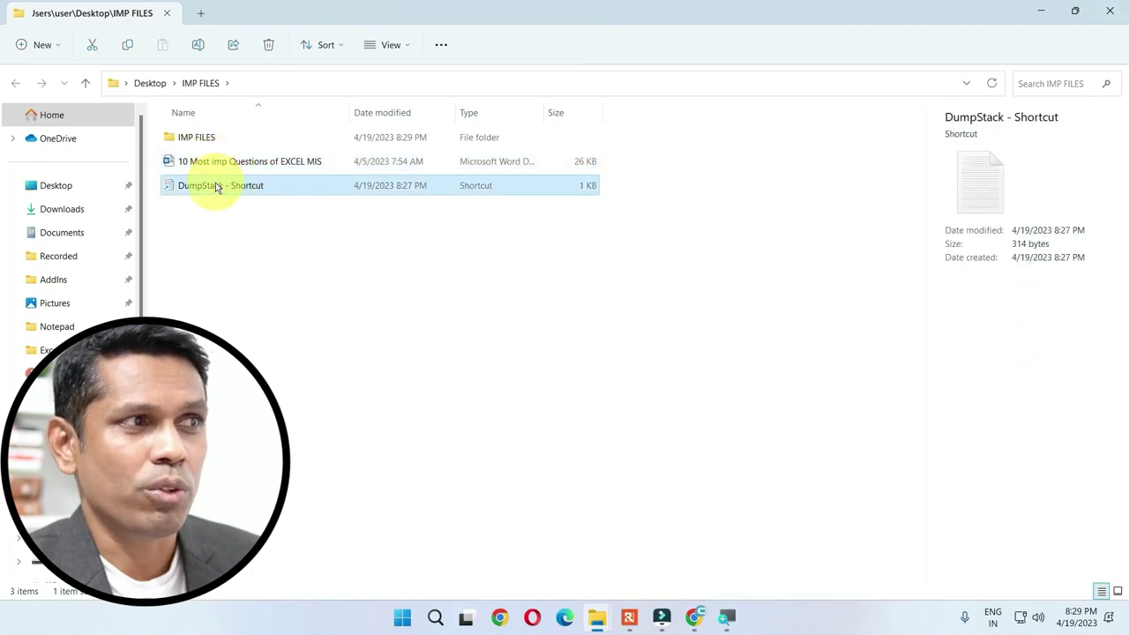
{"action": "left_click", "coordinate": [202, 141]}
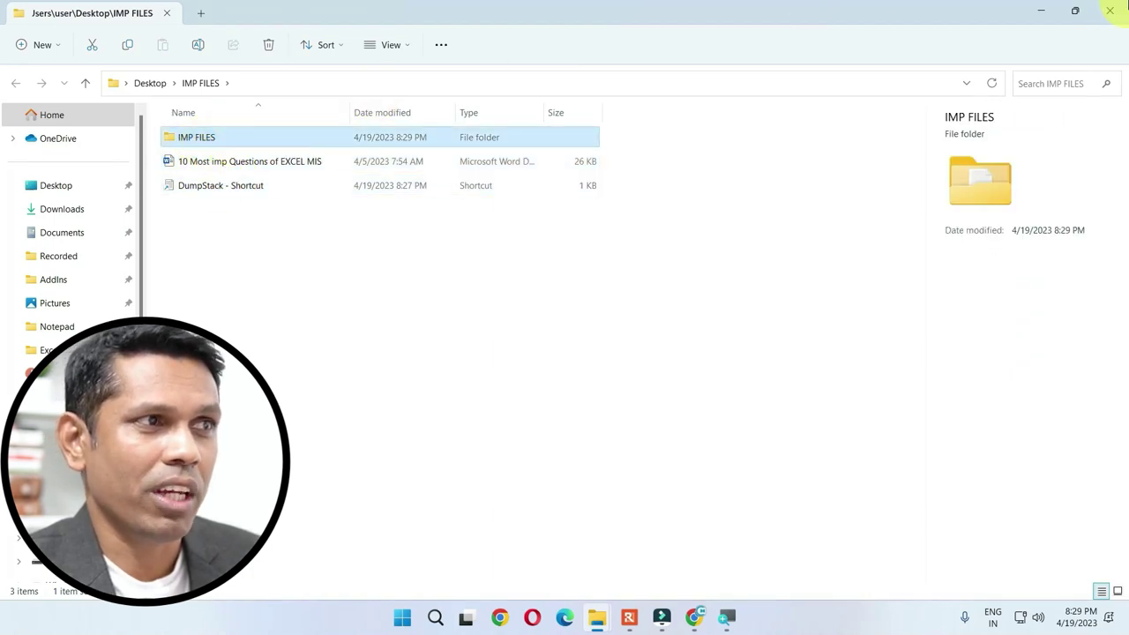
{"action": "left_click", "coordinate": [1112, 11]}
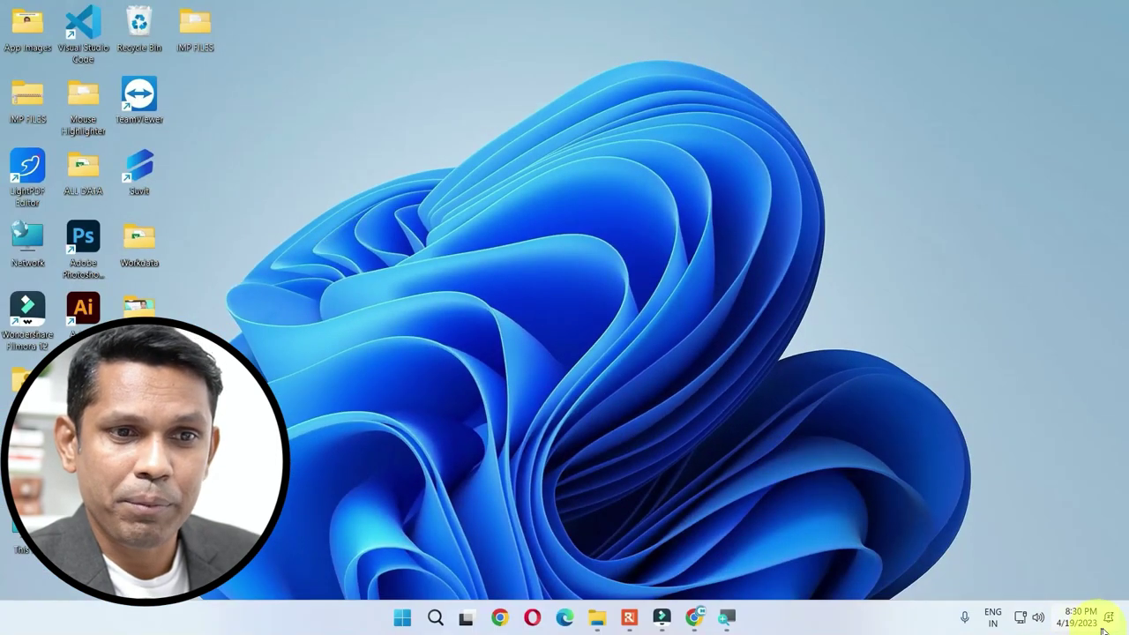
- Close the running Magnifier and start it again
{"action": "mouse_move", "coordinate": [1094, 625]}
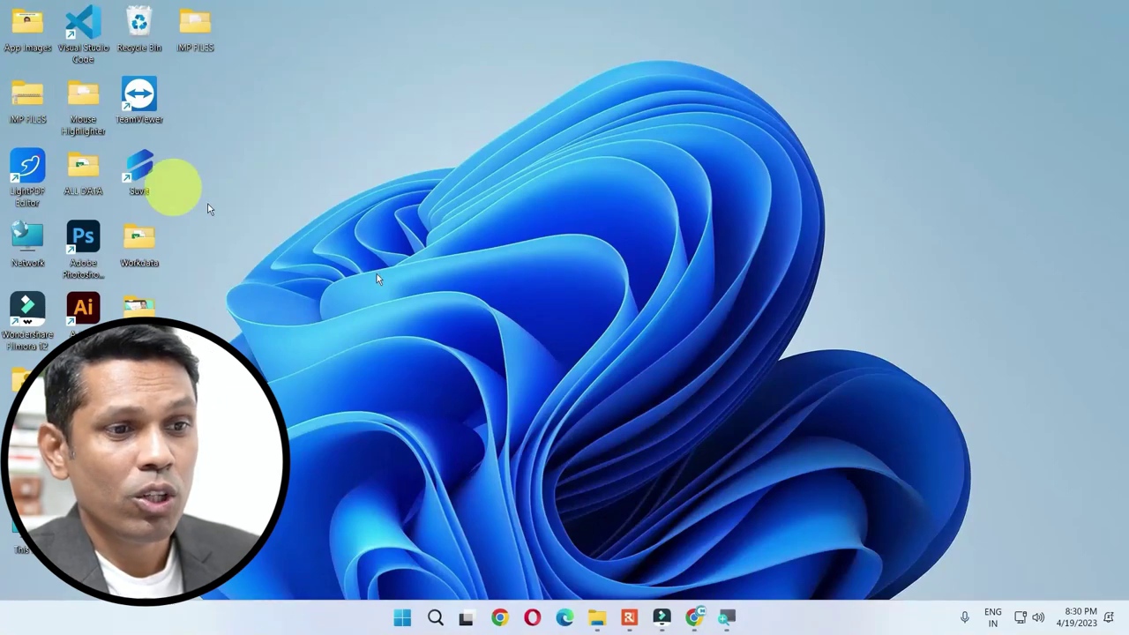
{"action": "left_click", "coordinate": [732, 622]}
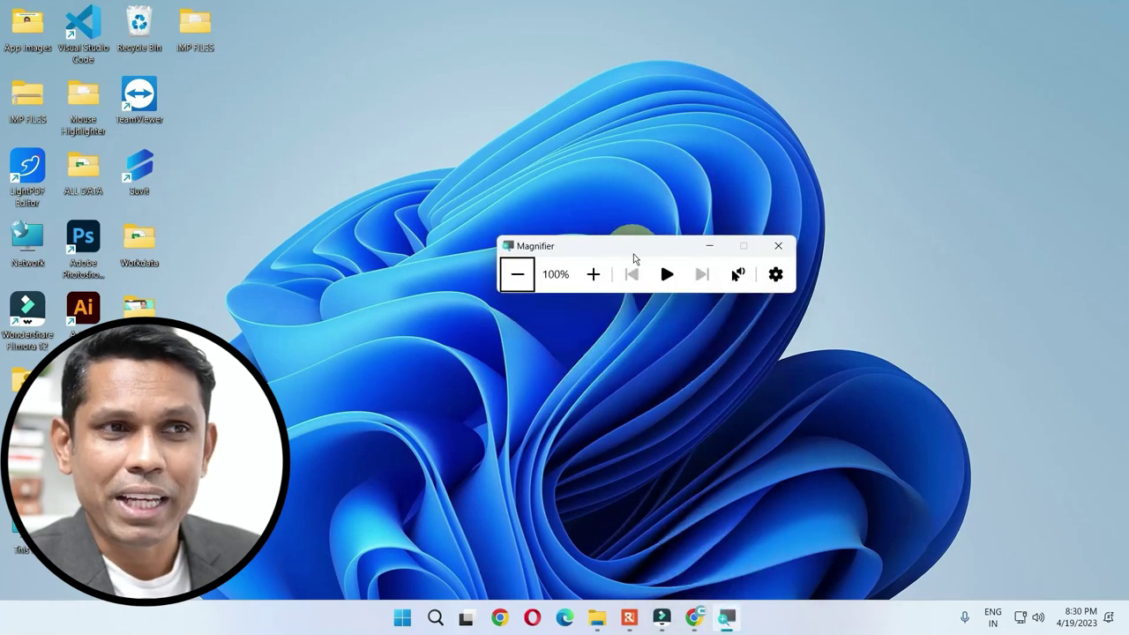
{"action": "left_click", "coordinate": [778, 246]}
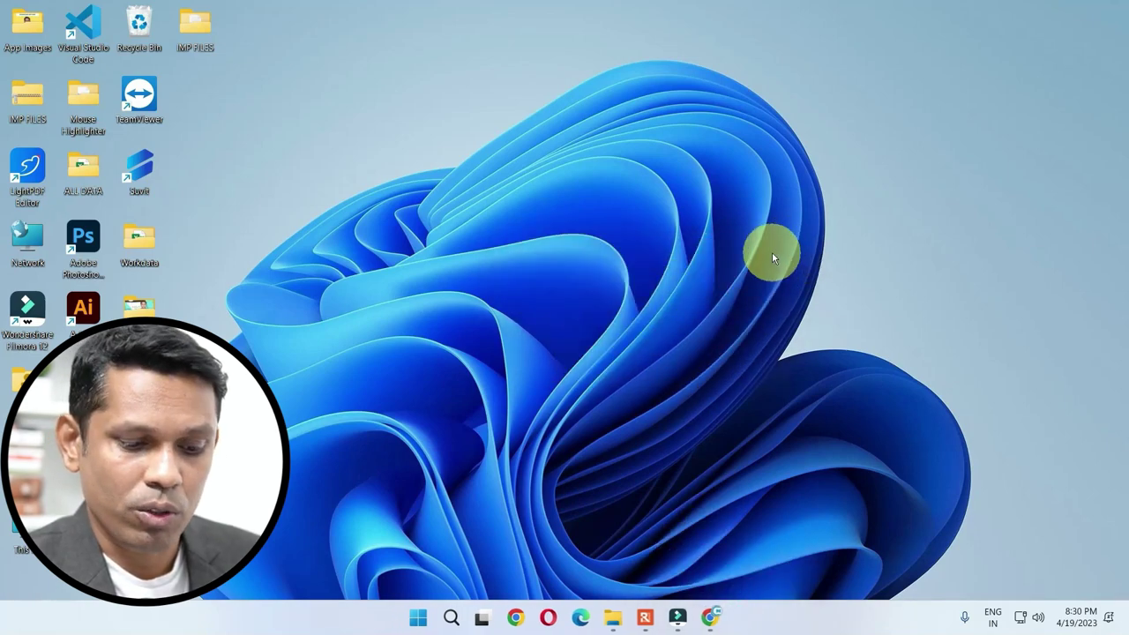
{"action": "key", "text": "super+plus"}
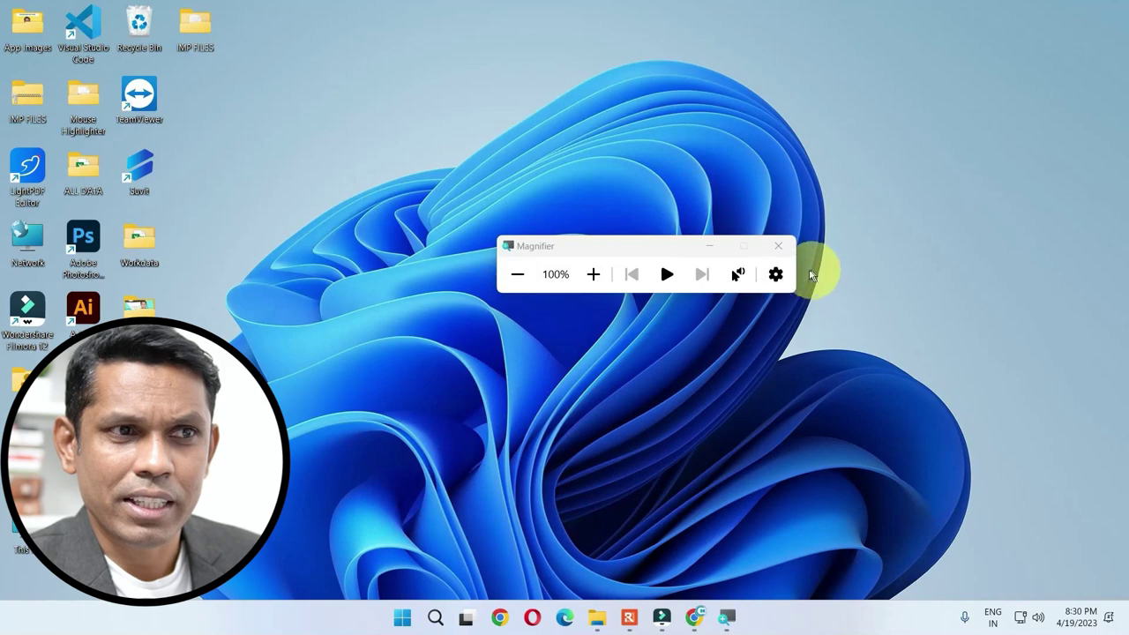
- Open the Magnifier accessibility settings from its options and minimize the Magnifier window
{"action": "left_click", "coordinate": [776, 275]}
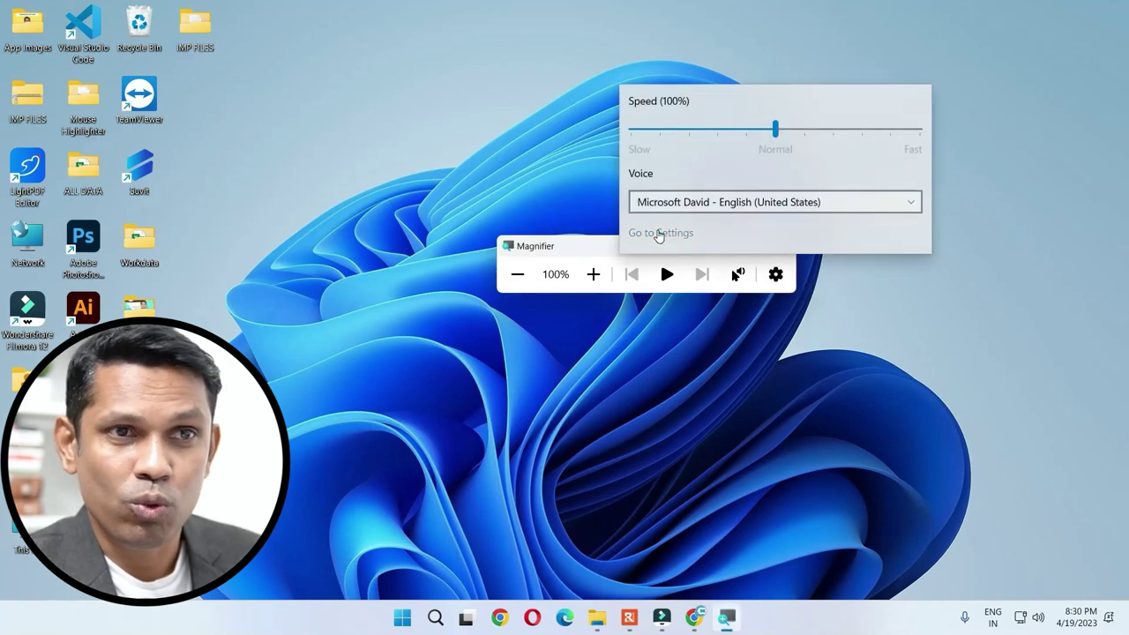
{"action": "left_click", "coordinate": [660, 233]}
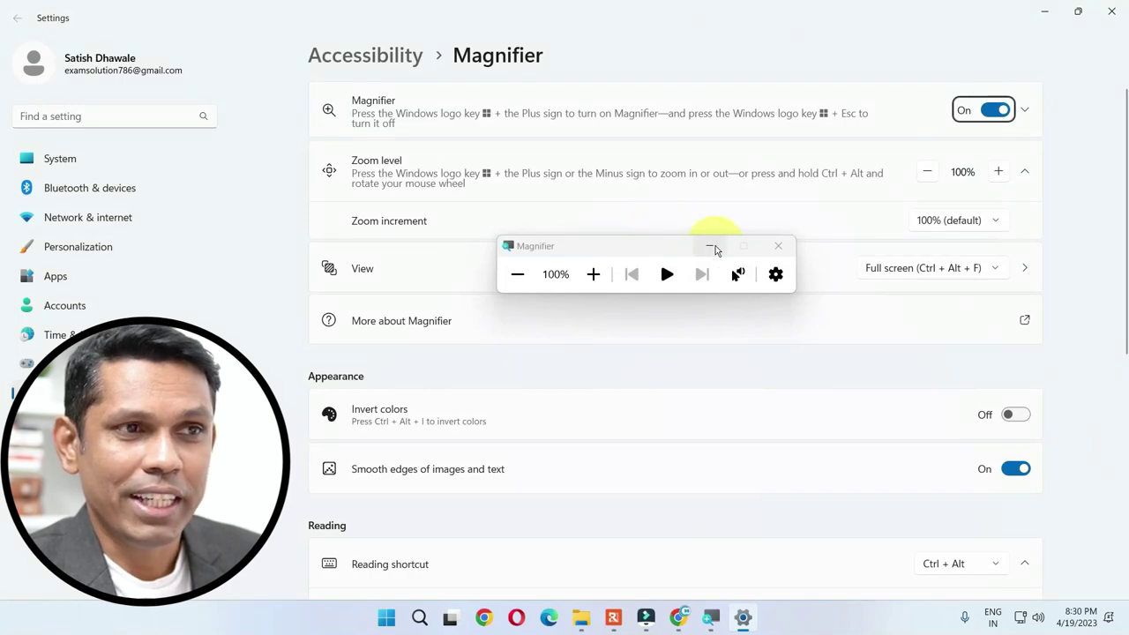
{"action": "left_click", "coordinate": [709, 248]}
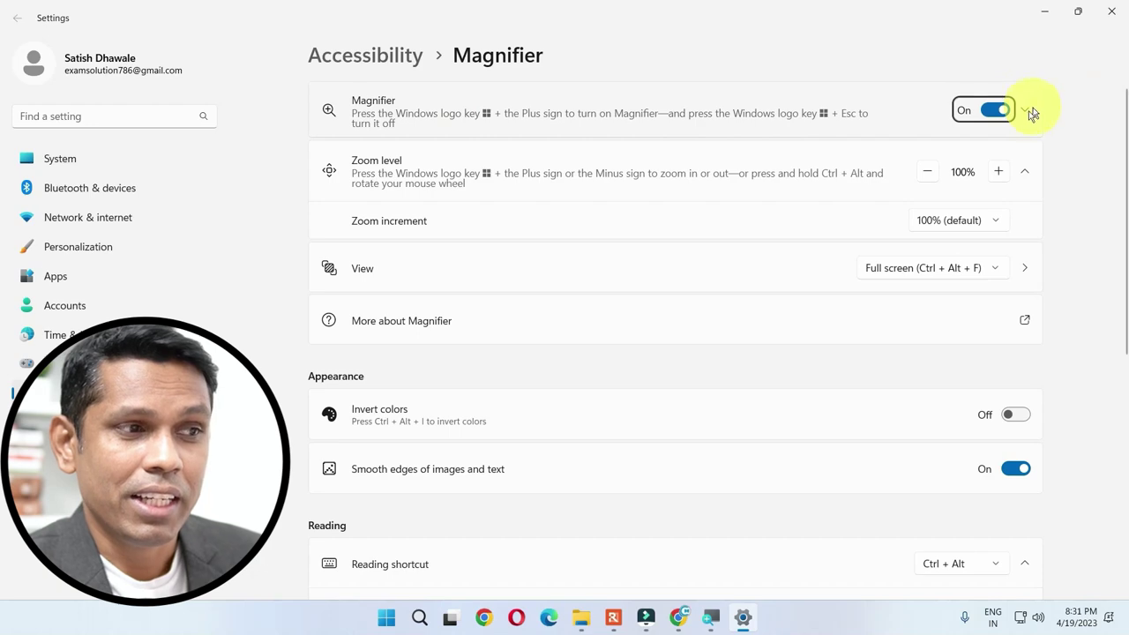
- Set the Magnifier view to Lens and its zoom level to 200%
{"action": "left_click", "coordinate": [909, 270]}
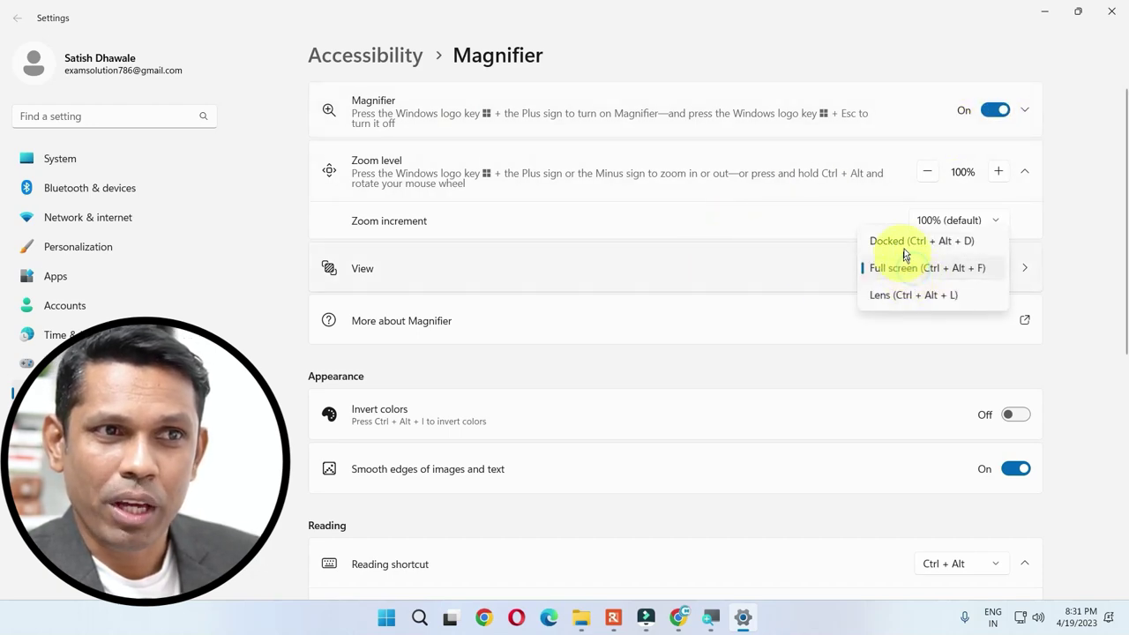
{"action": "left_click", "coordinate": [900, 297]}
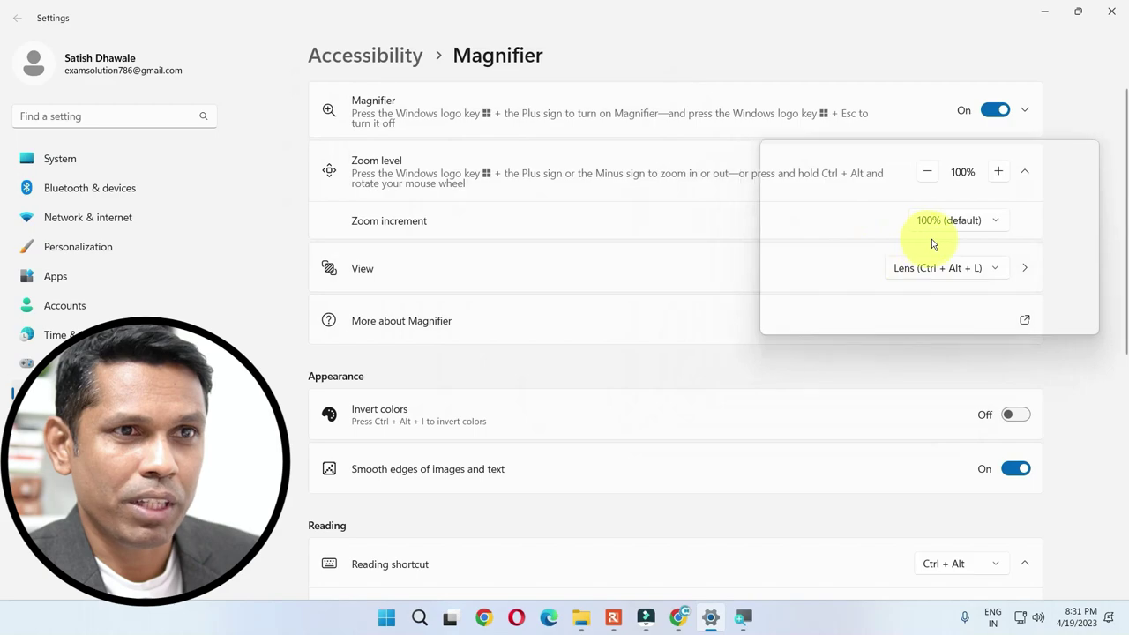
{"action": "left_click", "coordinate": [999, 171]}
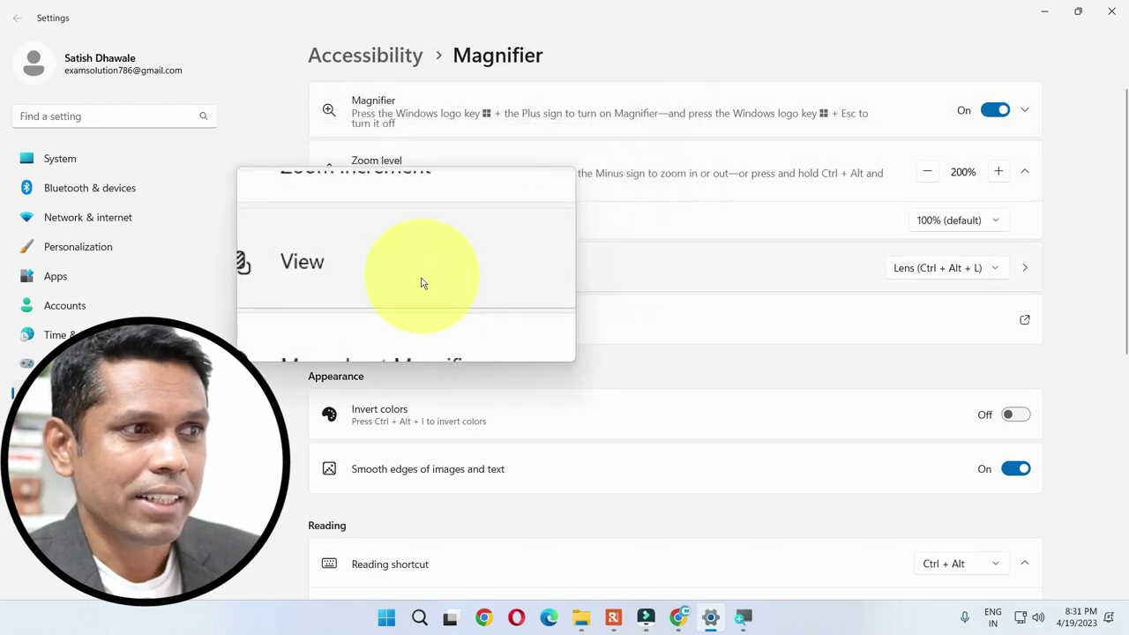
- Set the Magnifier view to Full screen and its zoom level to 100%
{"action": "left_click", "coordinate": [988, 269]}
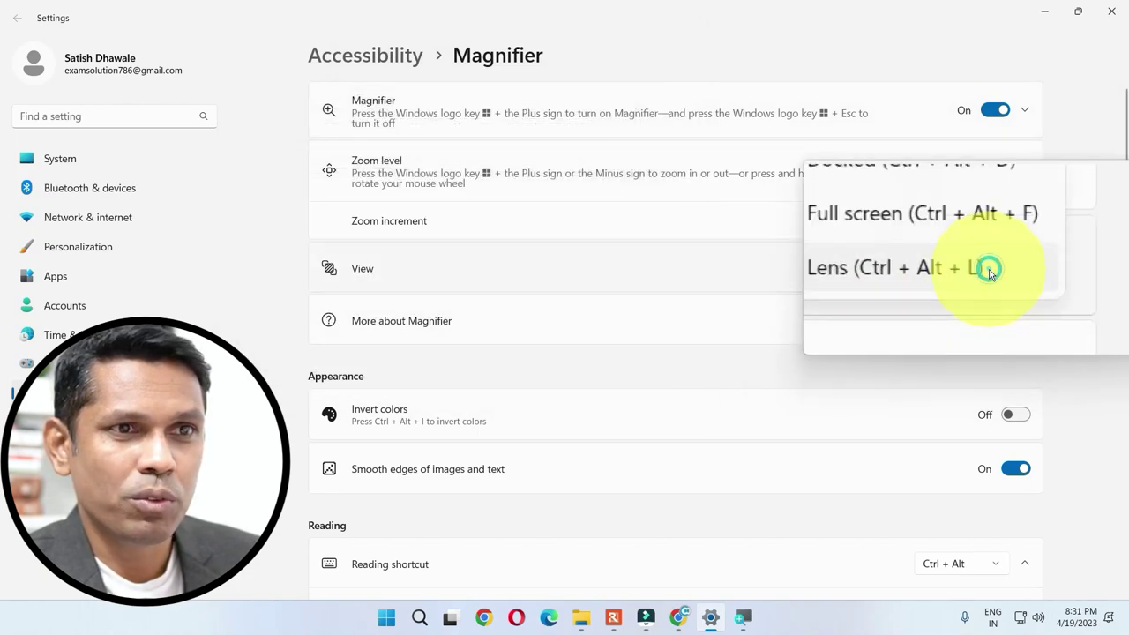
{"action": "left_click", "coordinate": [899, 242]}
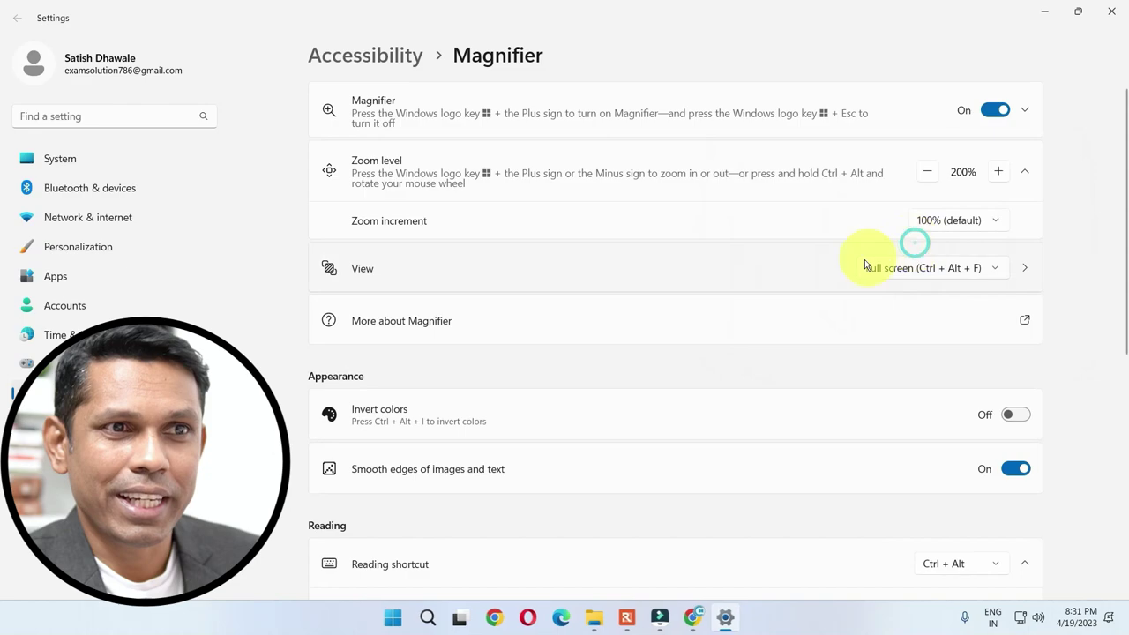
{"action": "key", "text": "super+minus"}
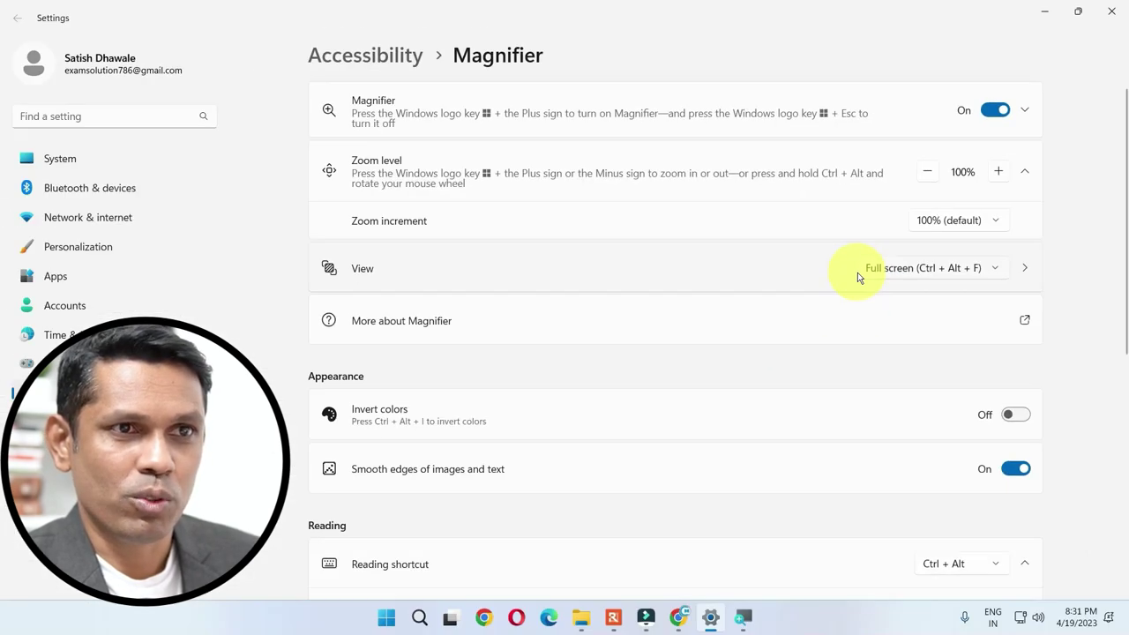
- Expand the Magnifier view options and have Magnifier also follow the keyboard focus, text cursor and Narrator cursor
{"action": "left_click", "coordinate": [365, 278]}
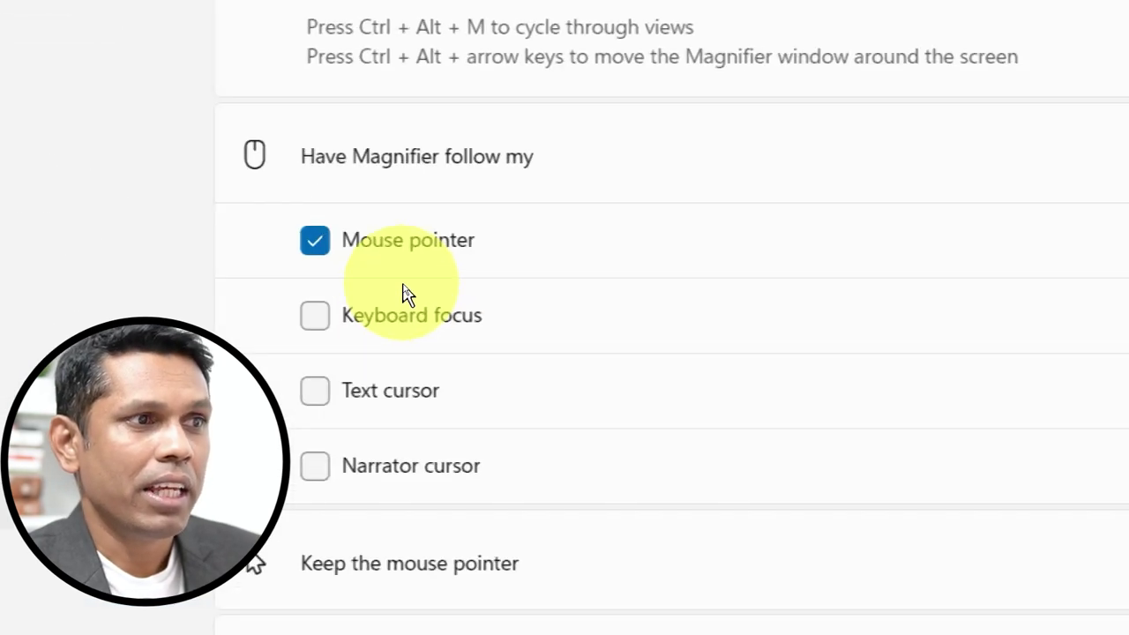
{"action": "left_click", "coordinate": [370, 322]}
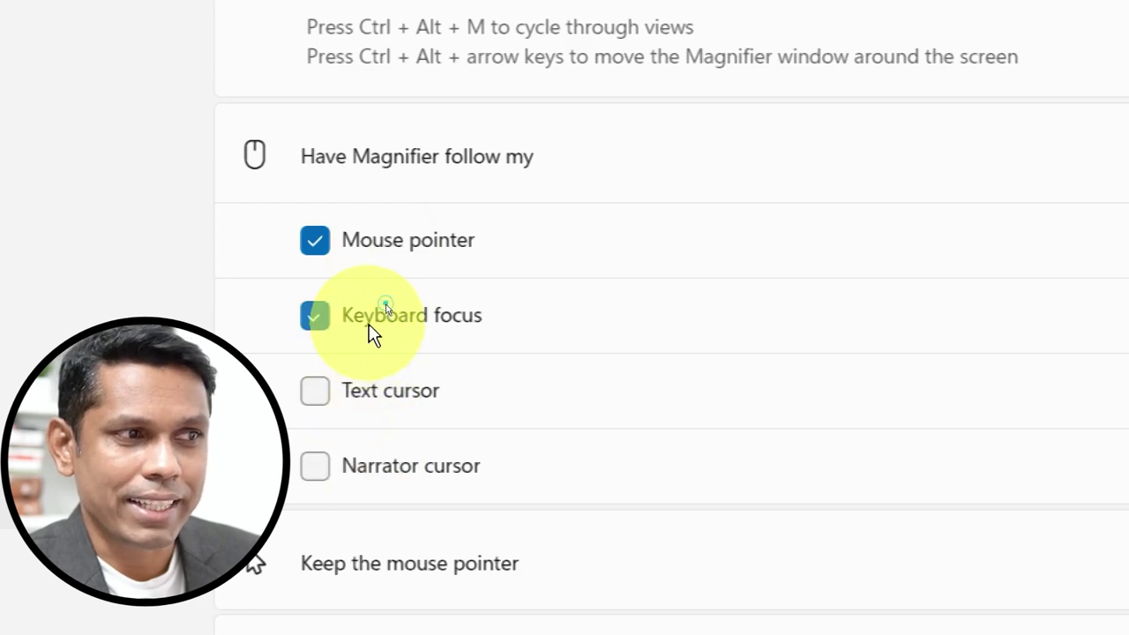
{"action": "left_click", "coordinate": [372, 391]}
{"action": "left_click", "coordinate": [370, 471]}
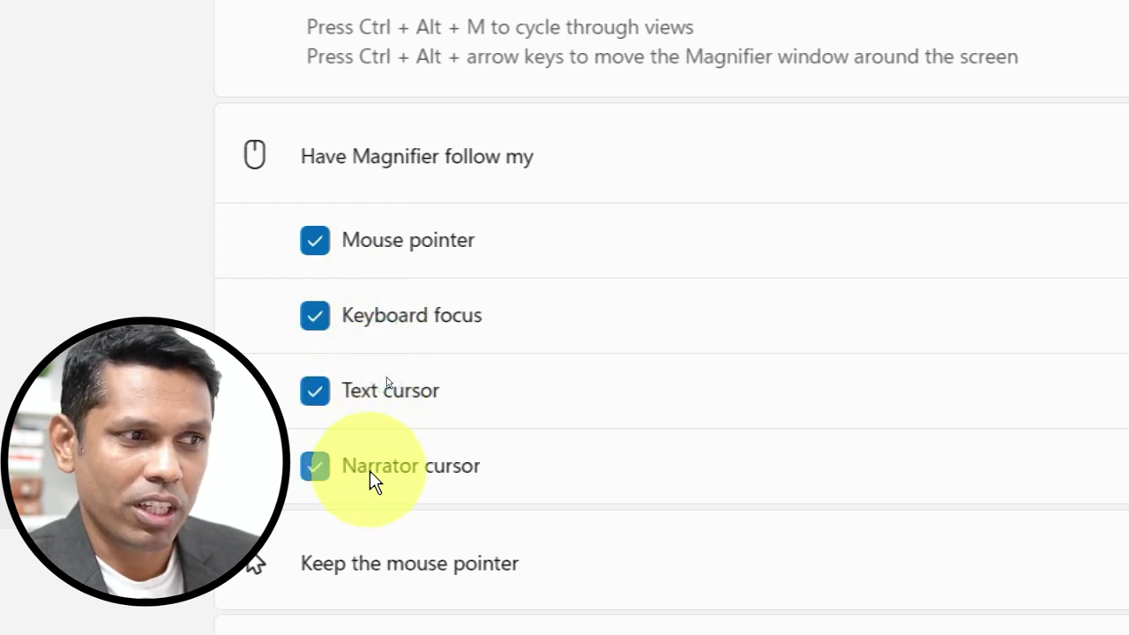
- Stop Magnifier from following the Narrator cursor, text cursor and keyboard focus
{"action": "left_click", "coordinate": [370, 470]}
{"action": "left_click", "coordinate": [386, 385]}
{"action": "left_click", "coordinate": [388, 325]}
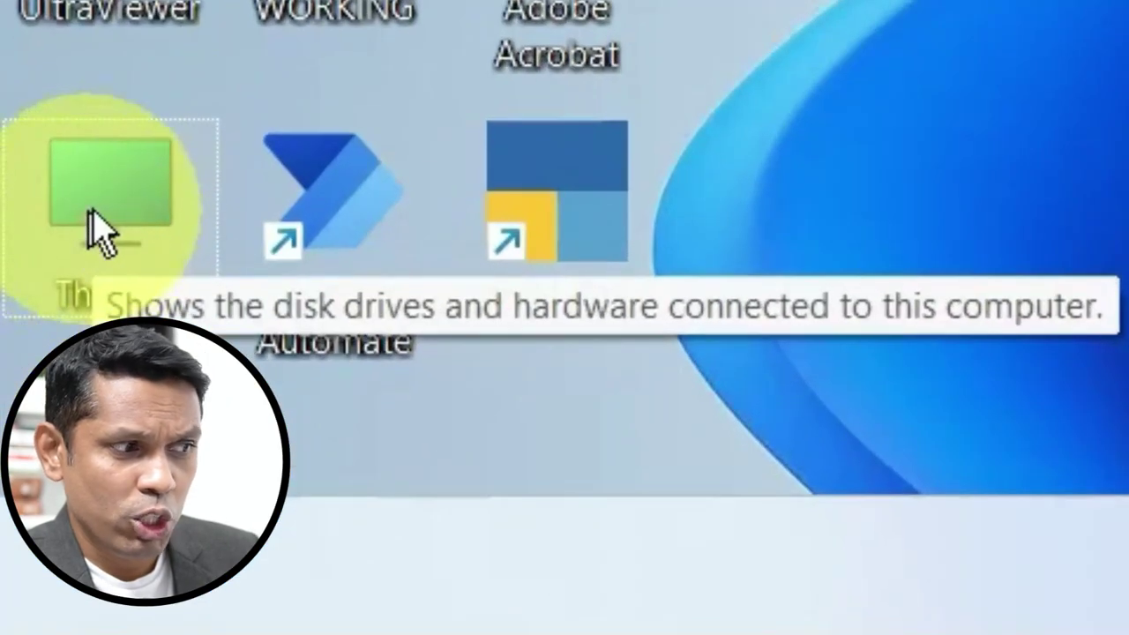
- Open Computer Management through the Manage option of the This PC desktop icon
{"action": "right_click", "coordinate": [97, 232]}
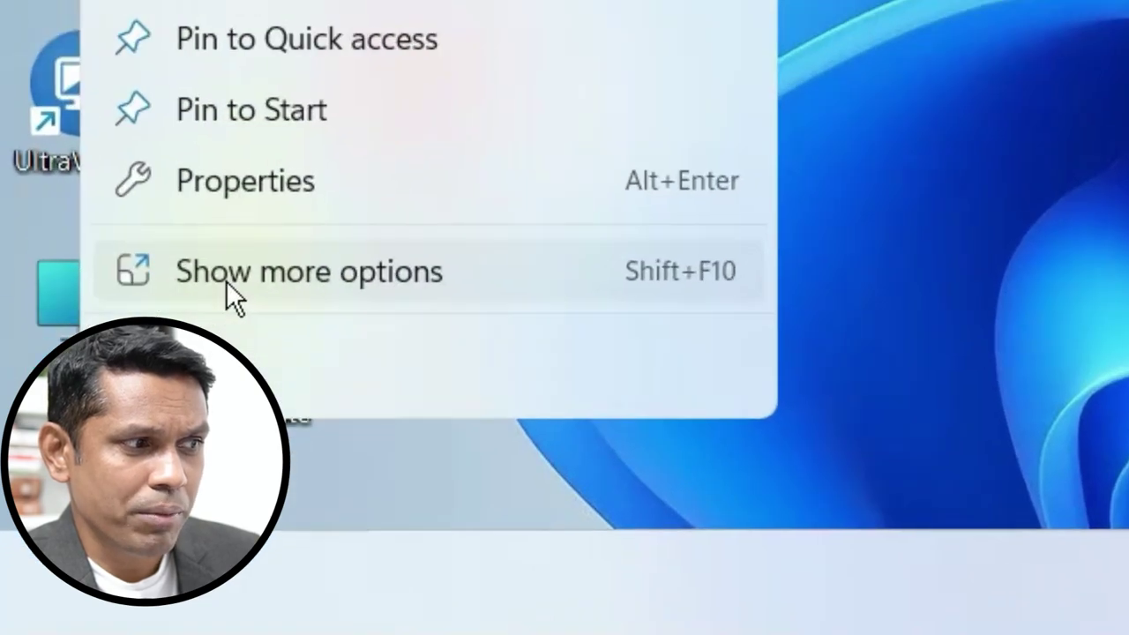
{"action": "left_click", "coordinate": [150, 400]}
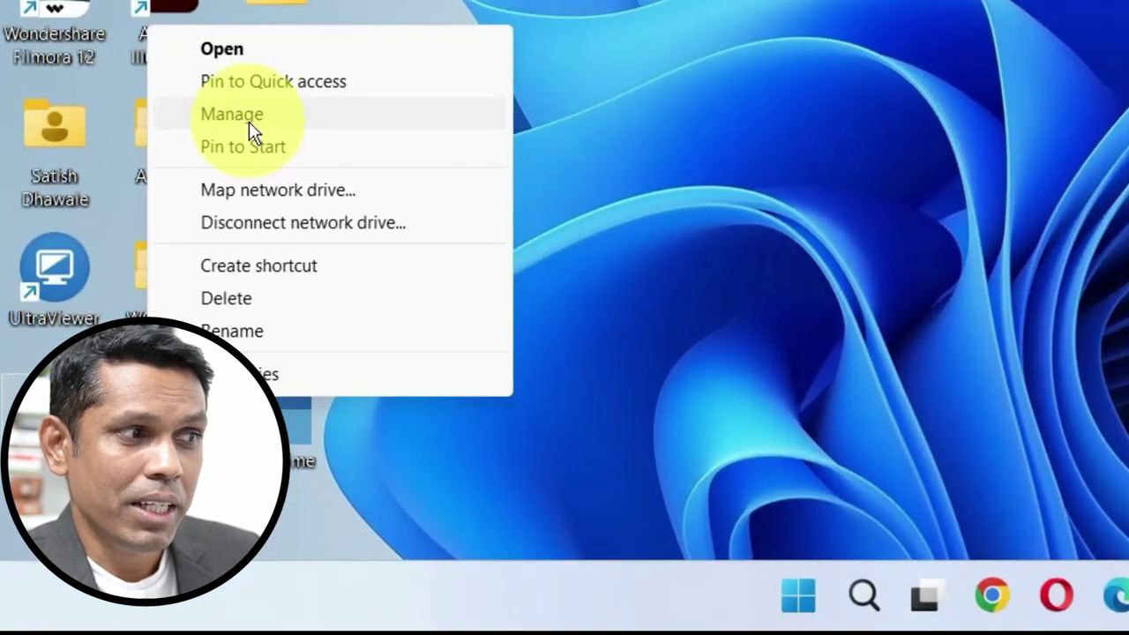
{"action": "left_click", "coordinate": [249, 124]}
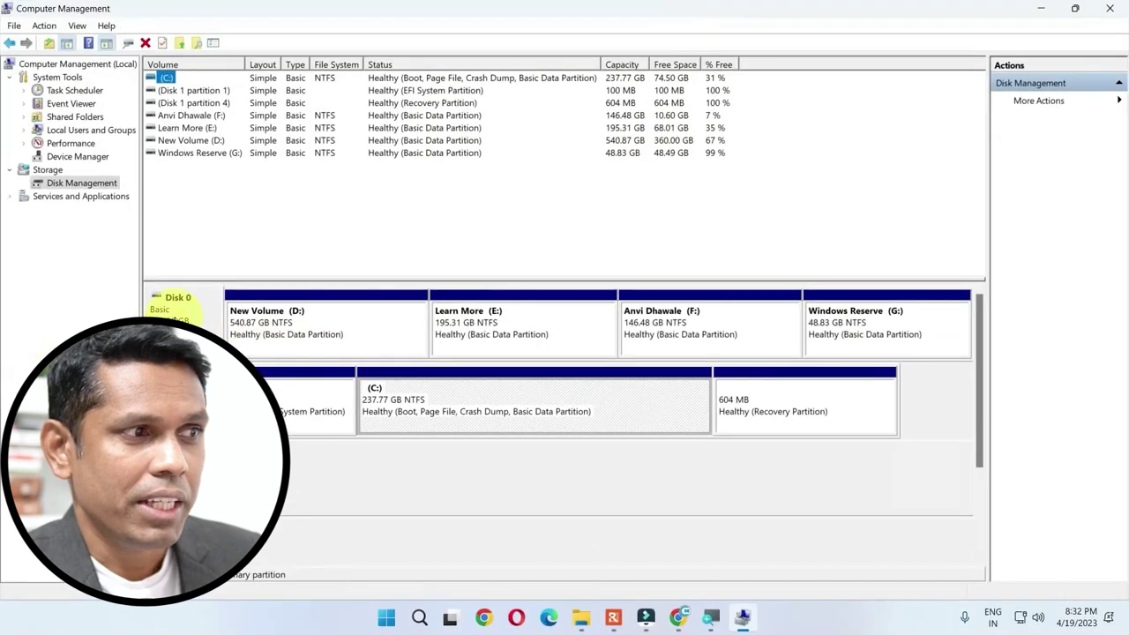
- Examine Disk 0, its D:, E:, F: and G: volumes, and the system, C: and recovery partitions in Disk Management
{"action": "left_click", "coordinate": [178, 314]}
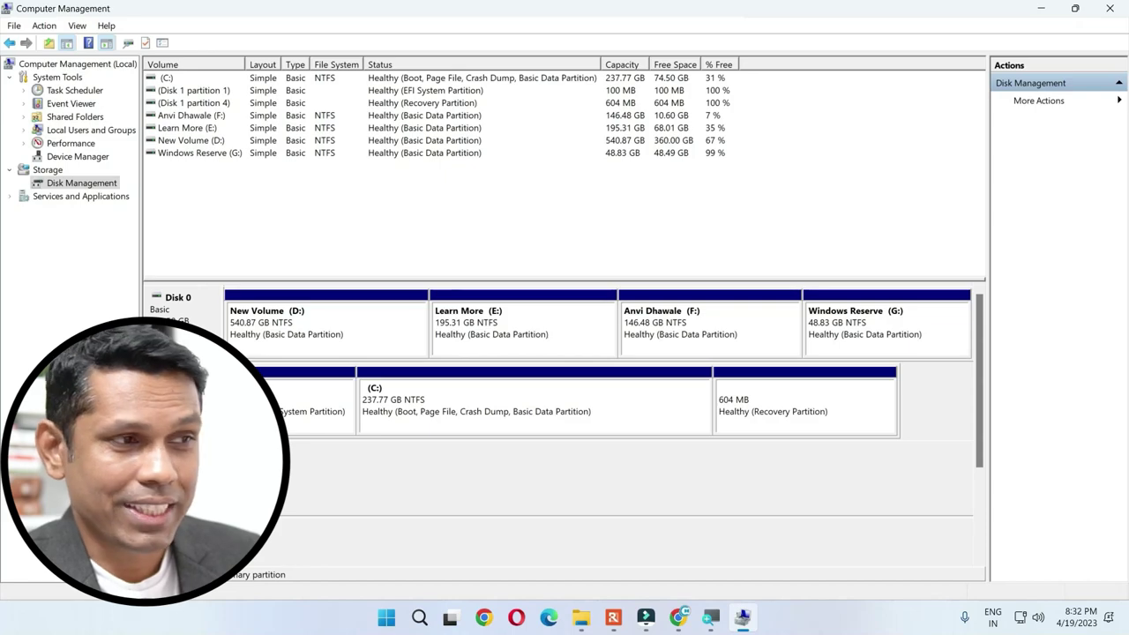
{"action": "left_click", "coordinate": [289, 326]}
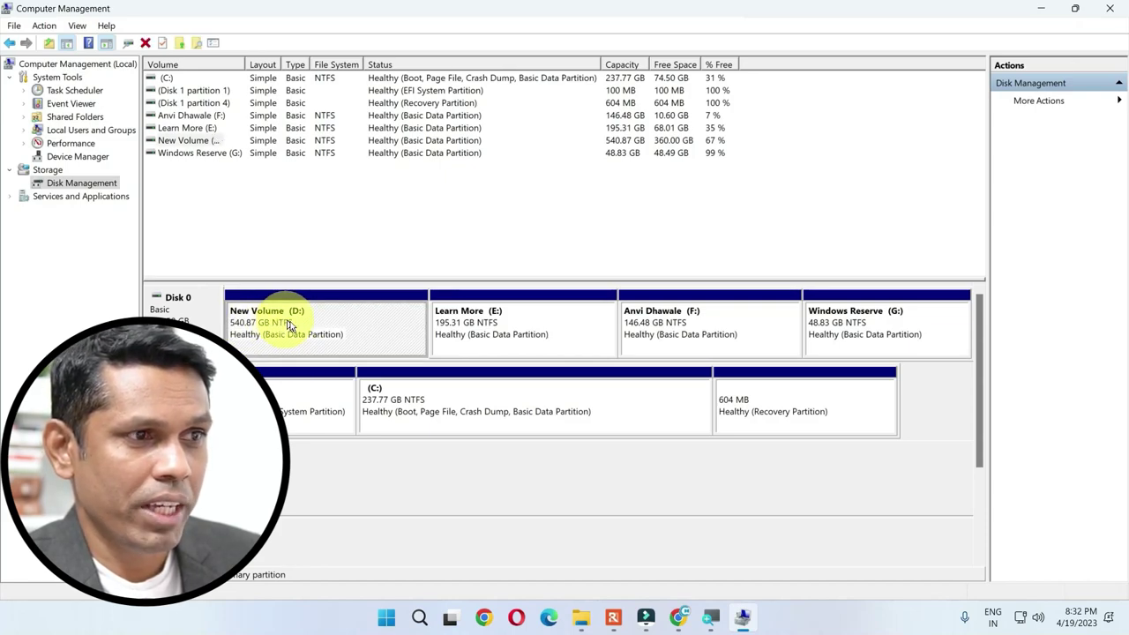
{"action": "left_click", "coordinate": [504, 326]}
{"action": "left_click", "coordinate": [666, 325]}
{"action": "left_click", "coordinate": [820, 323]}
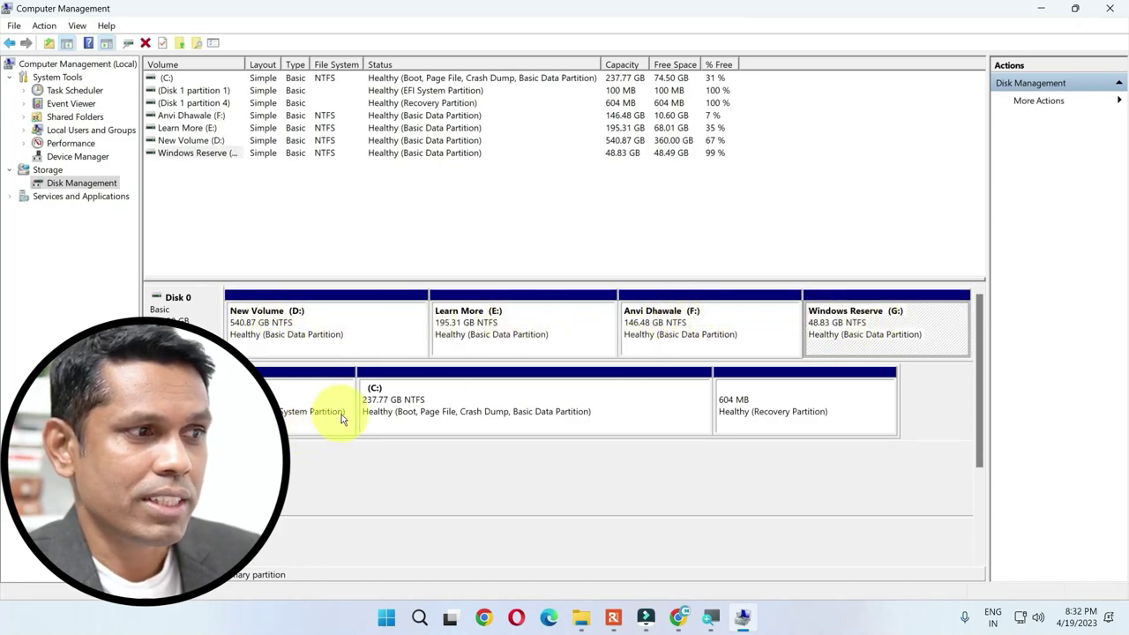
{"action": "left_click", "coordinate": [334, 414]}
{"action": "left_click", "coordinate": [527, 409]}
{"action": "left_click", "coordinate": [725, 411]}
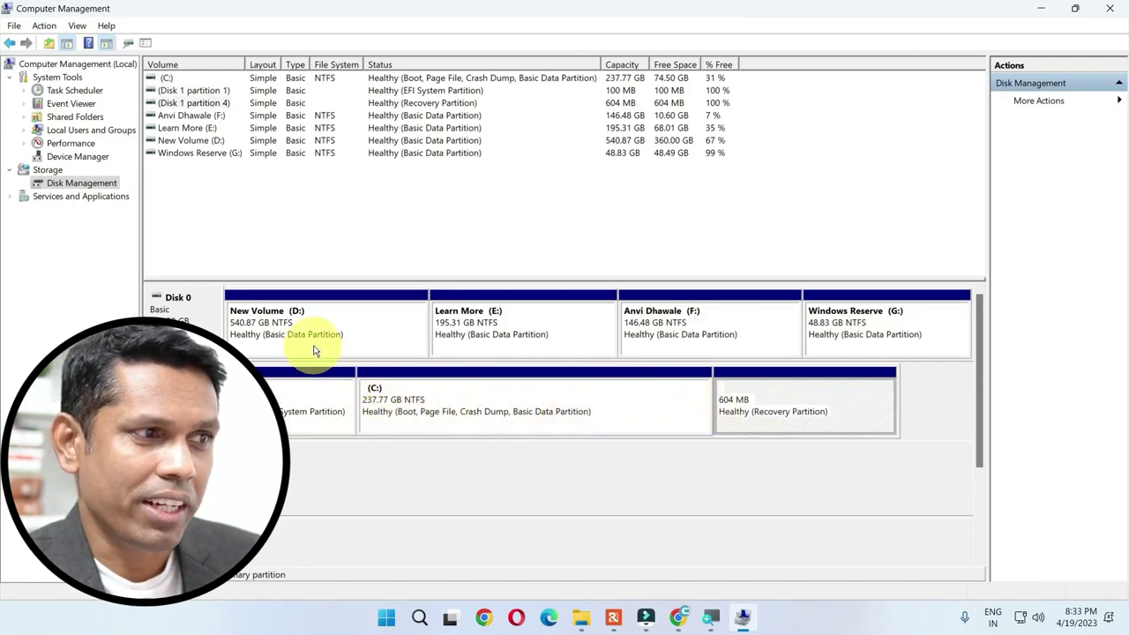
{"action": "left_click", "coordinate": [176, 301]}
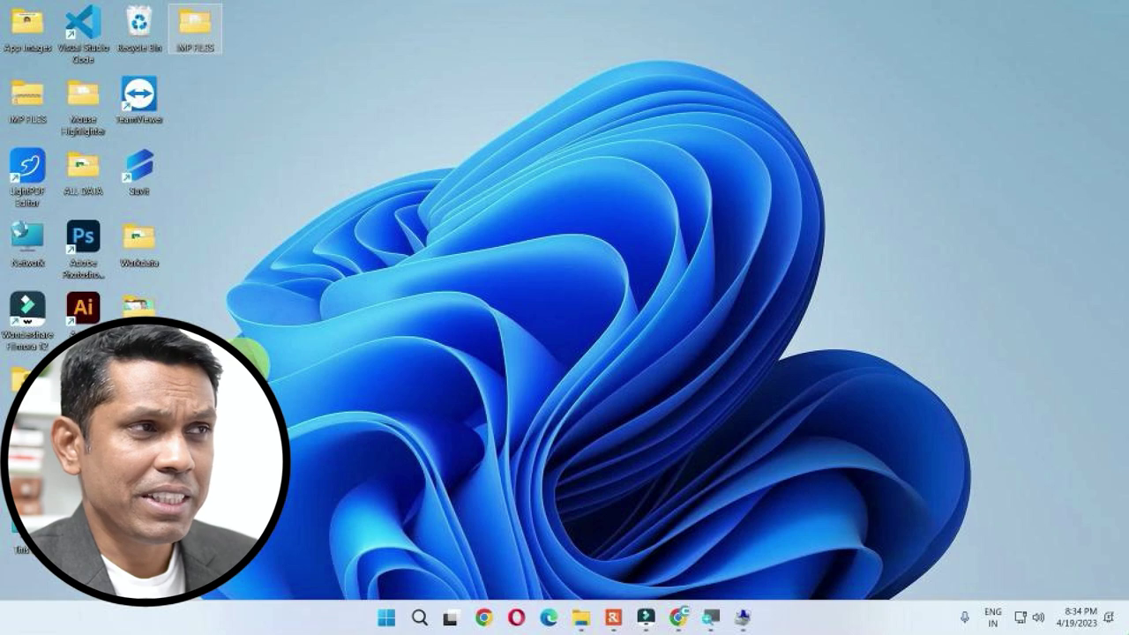
- View the Send to destinations for the IMP FILES desktop folder, dismiss them and close the EOS_DIGITAL (H:) window
{"action": "mouse_move", "coordinate": [199, 30]}
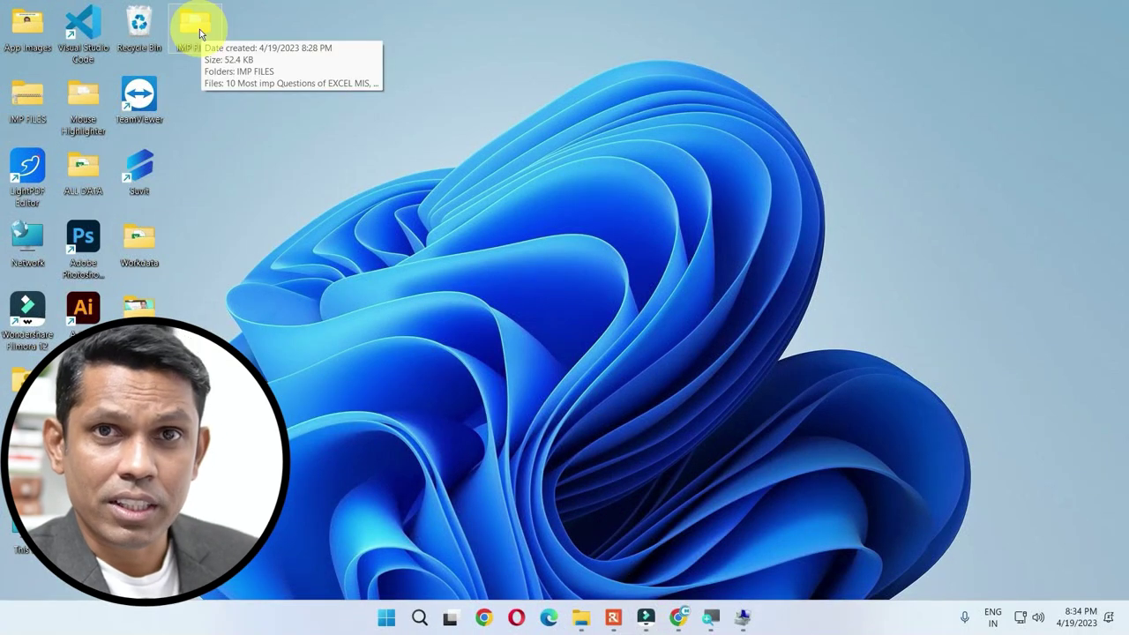
{"action": "right_click", "coordinate": [199, 29]}
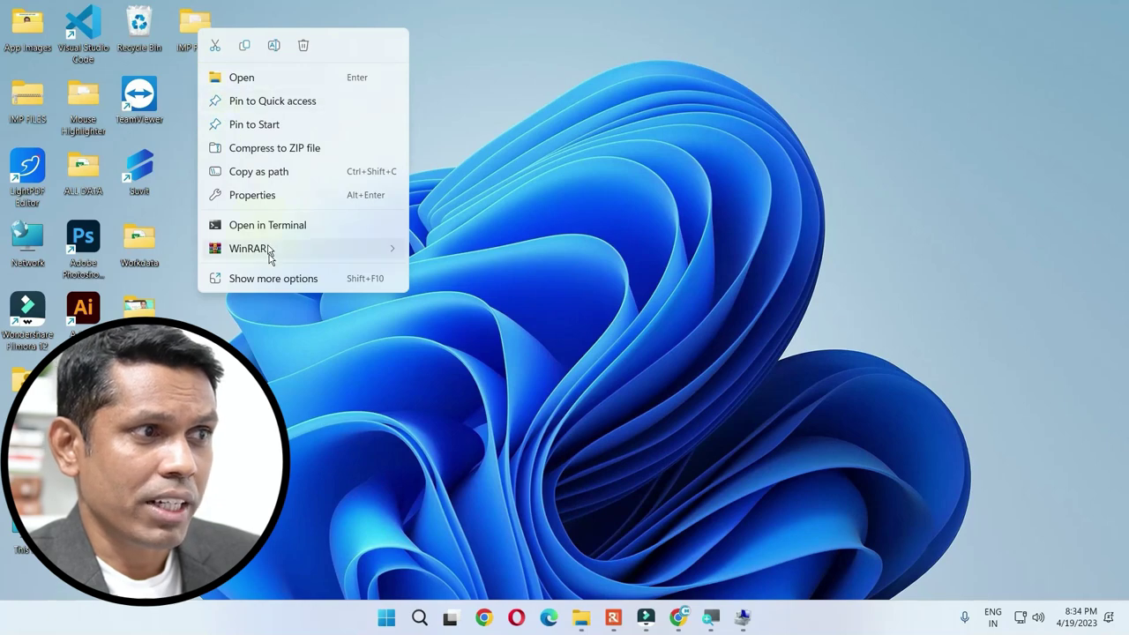
{"action": "left_click", "coordinate": [273, 280]}
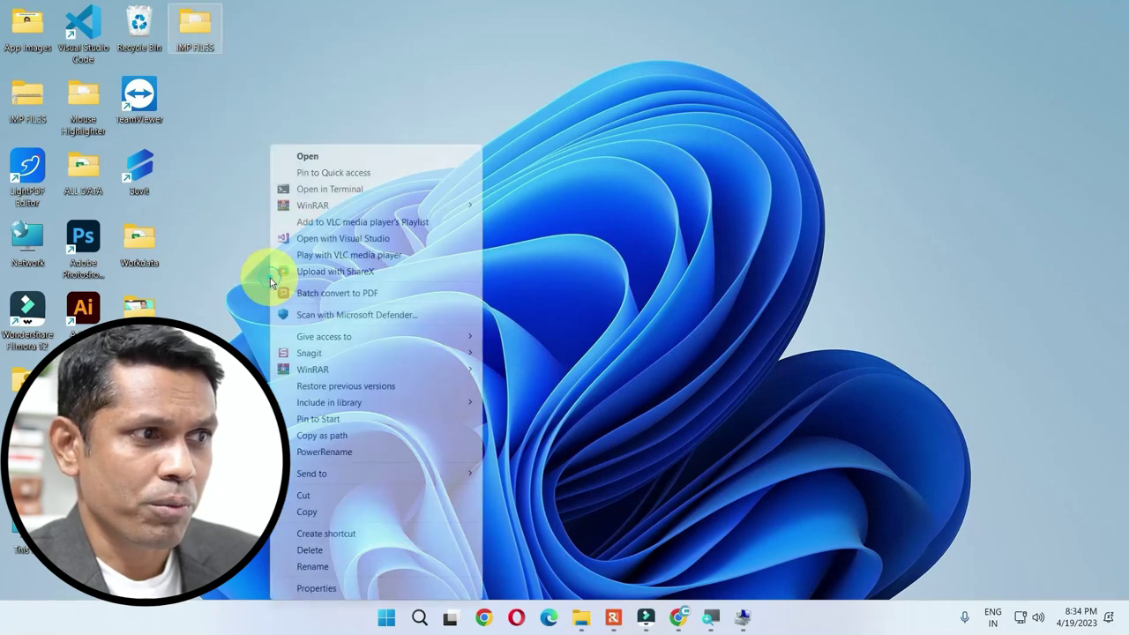
{"action": "mouse_move", "coordinate": [350, 476]}
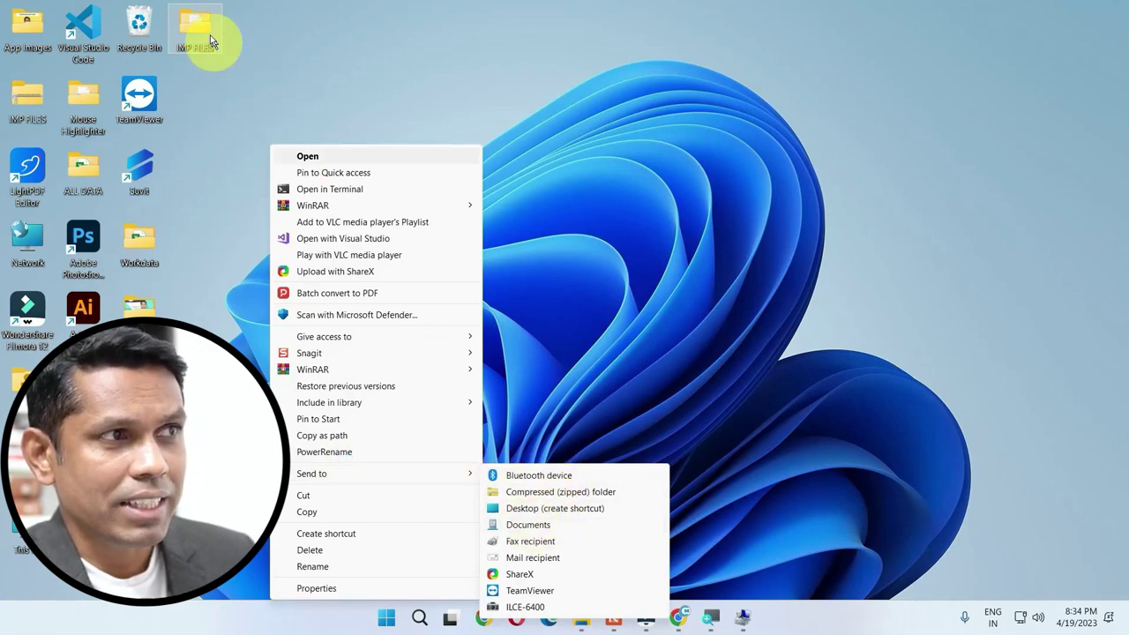
{"action": "mouse_move", "coordinate": [446, 477]}
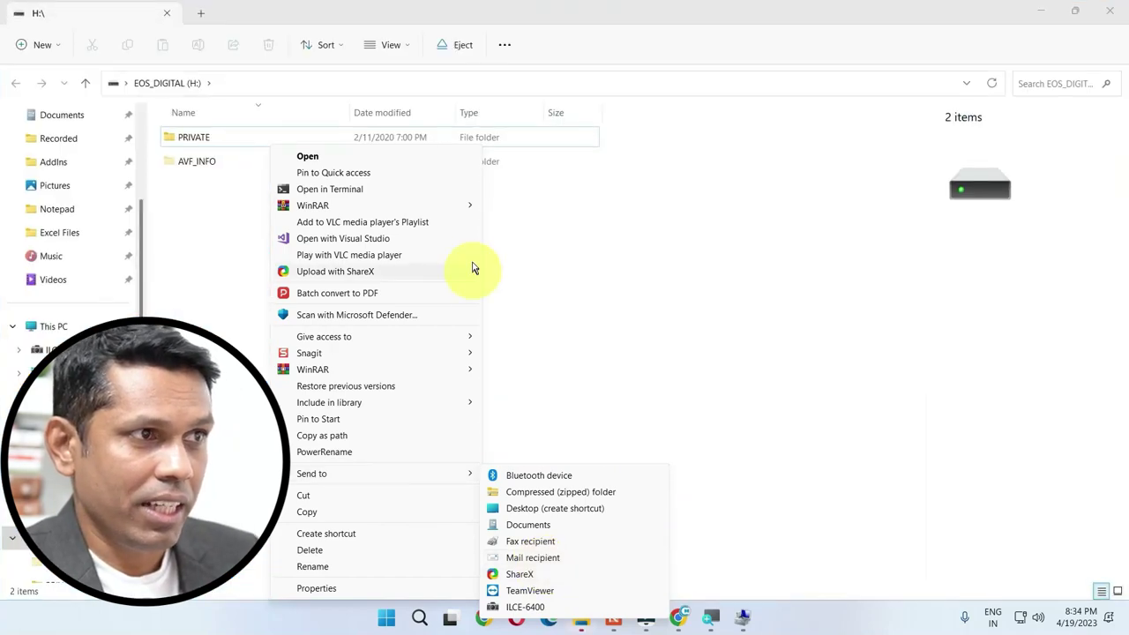
{"action": "left_click", "coordinate": [454, 421]}
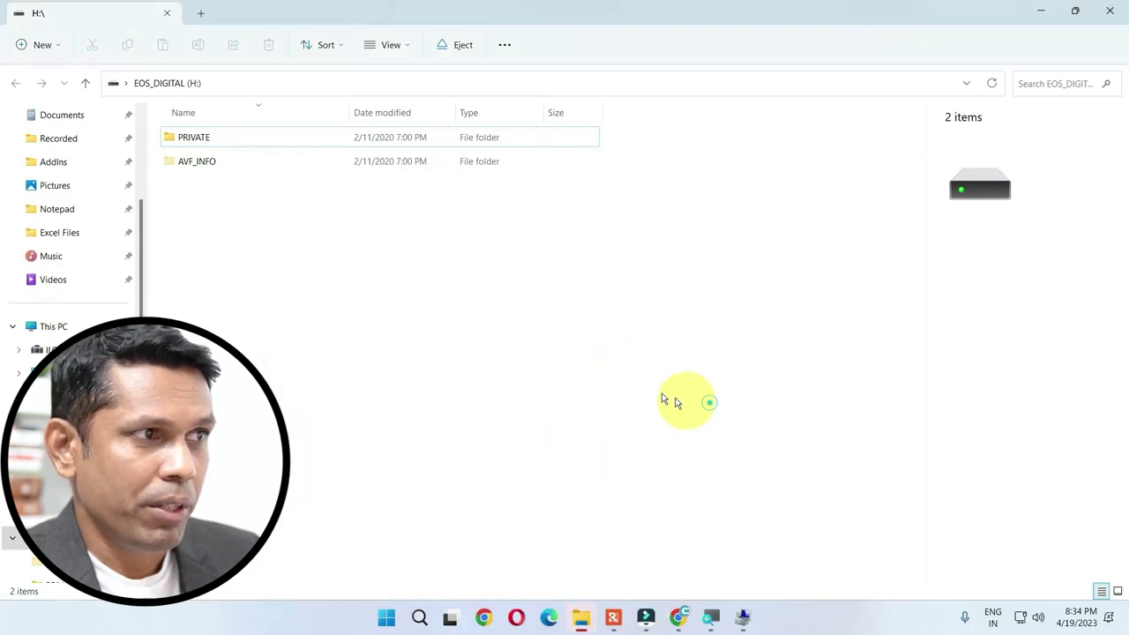
{"action": "left_click", "coordinate": [1109, 10]}
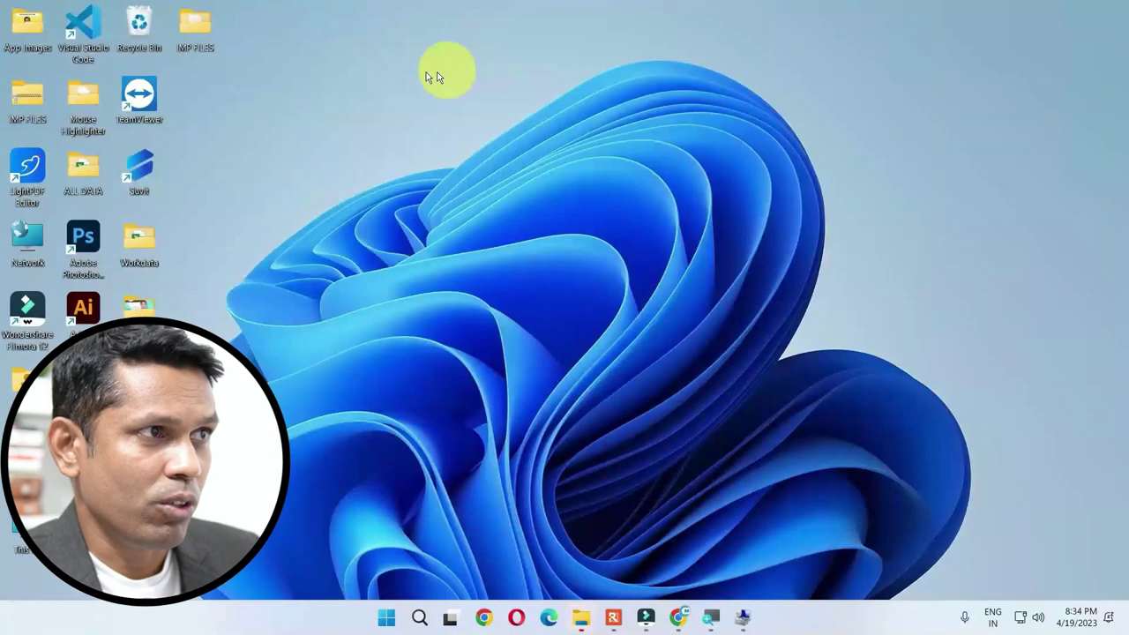
- Send a copy of the IMP FILES desktop folder to the EOS_DIGITAL (H:) drive
{"action": "right_click", "coordinate": [198, 33]}
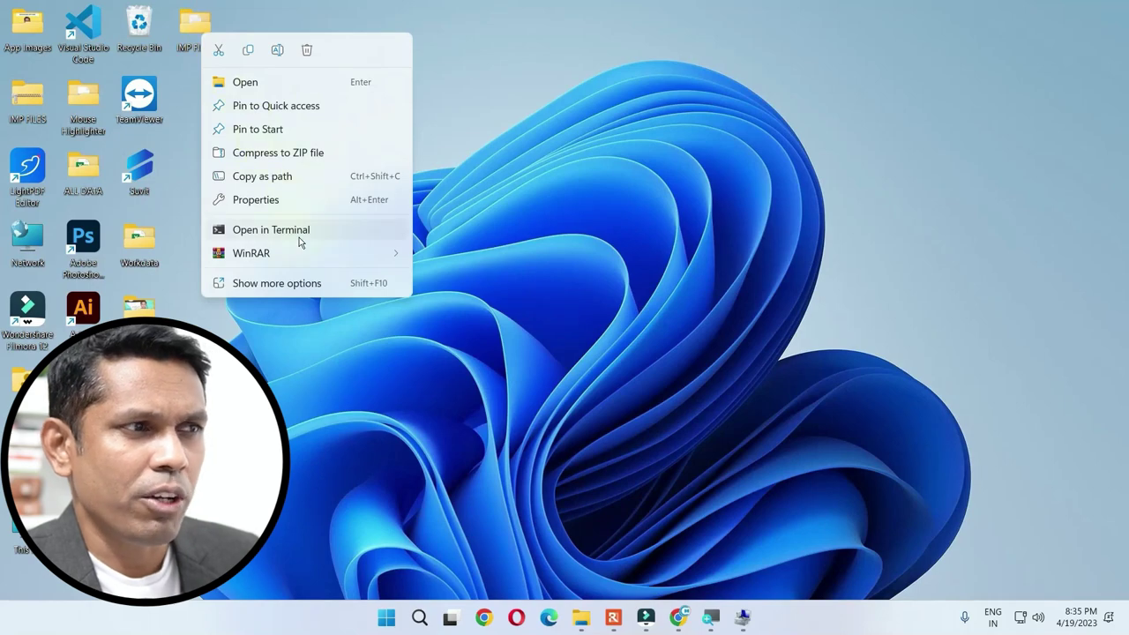
{"action": "left_click", "coordinate": [296, 283]}
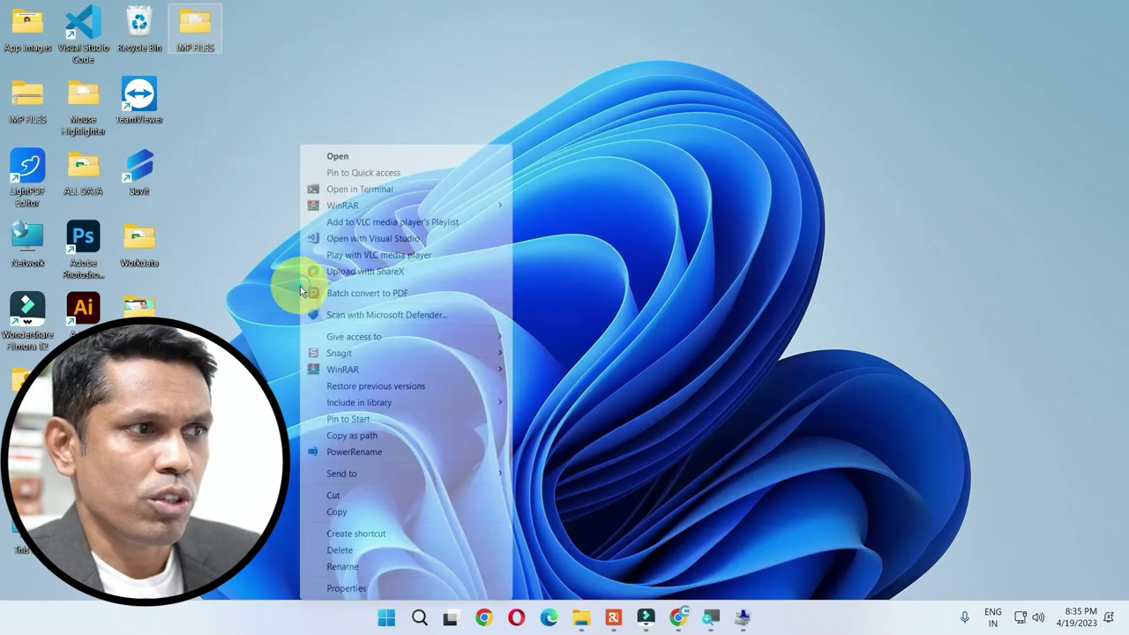
{"action": "mouse_move", "coordinate": [391, 471]}
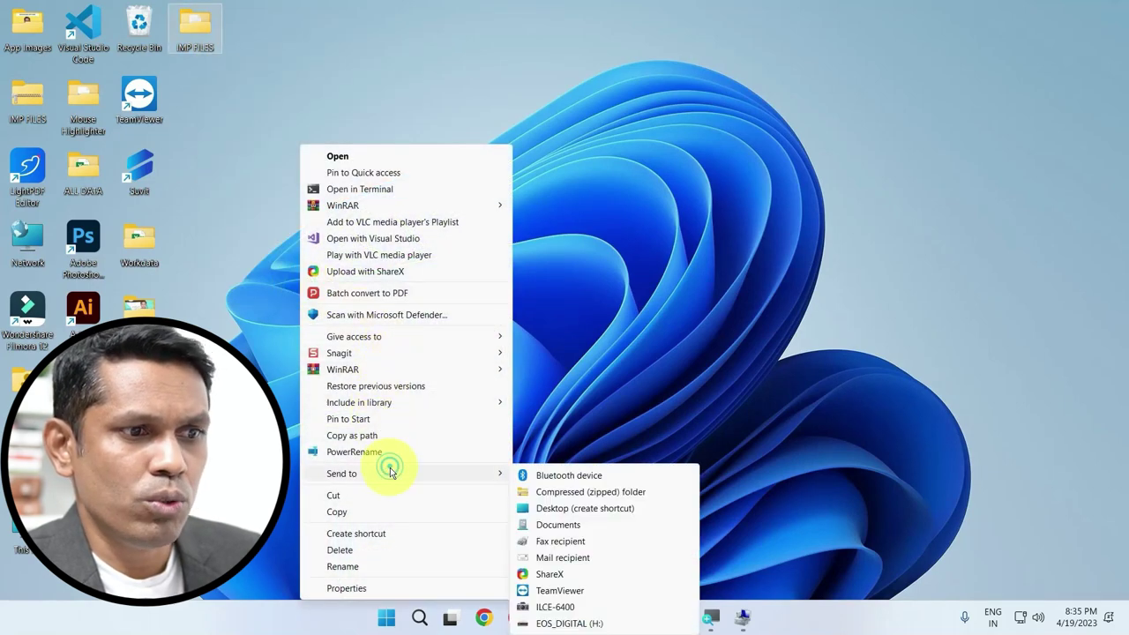
{"action": "left_click", "coordinate": [564, 624]}
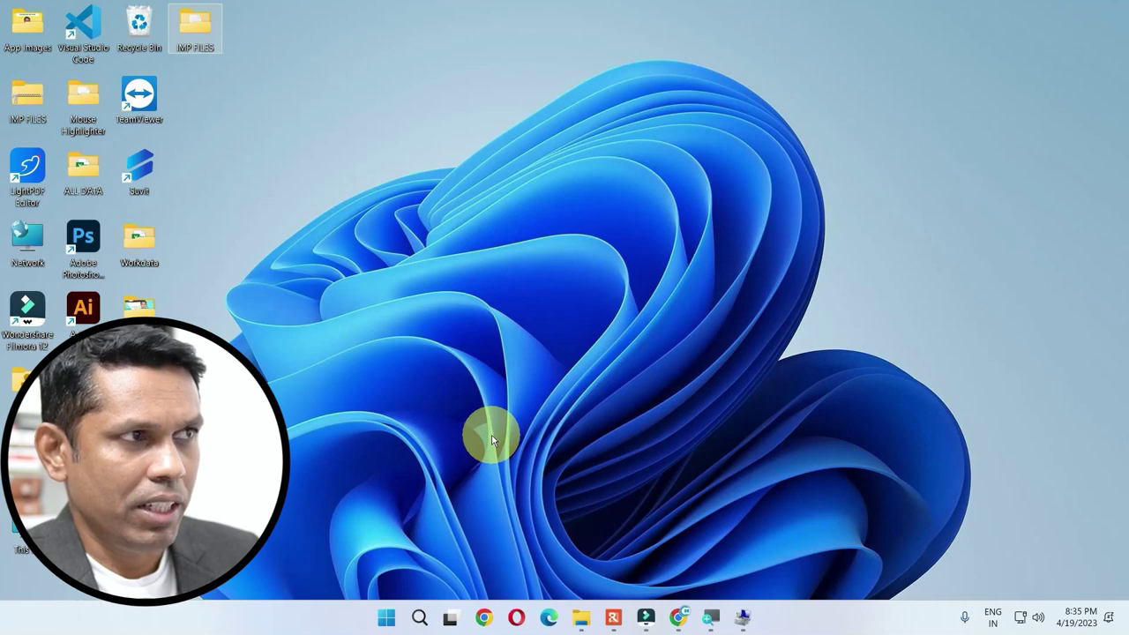
- Check the EOS_DIGITAL (H:) drive for the IMP FILES folder and close the File Explorer window
{"action": "key", "text": "super+e"}
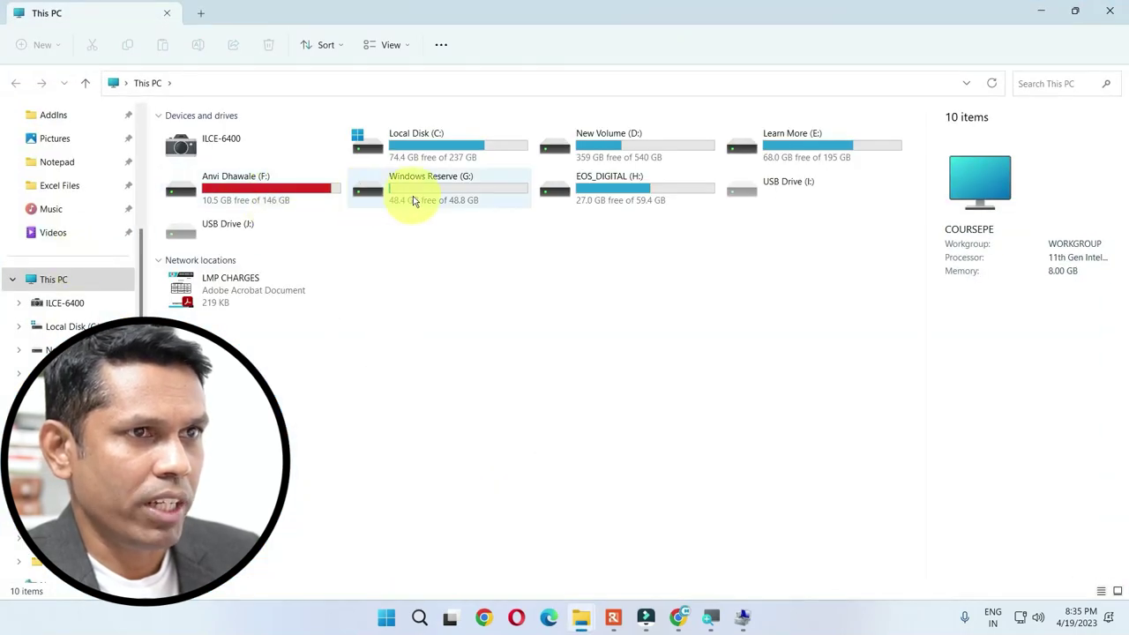
{"action": "double_click", "coordinate": [617, 186]}
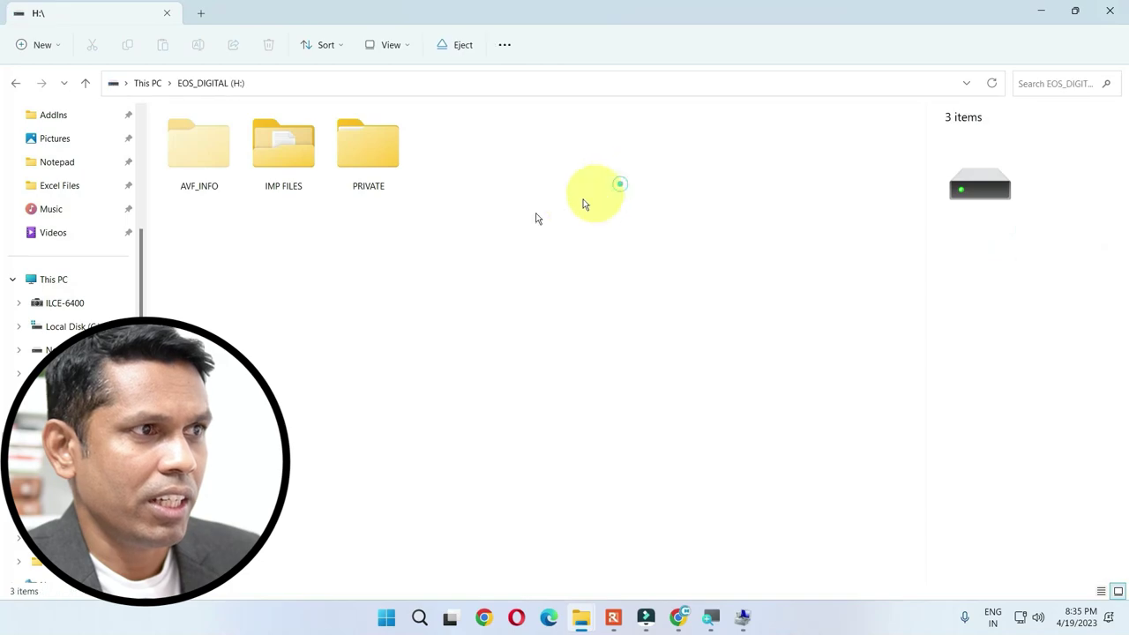
{"action": "left_click", "coordinate": [298, 171]}
{"action": "left_click", "coordinate": [293, 172]}
{"action": "left_click", "coordinate": [1110, 11]}
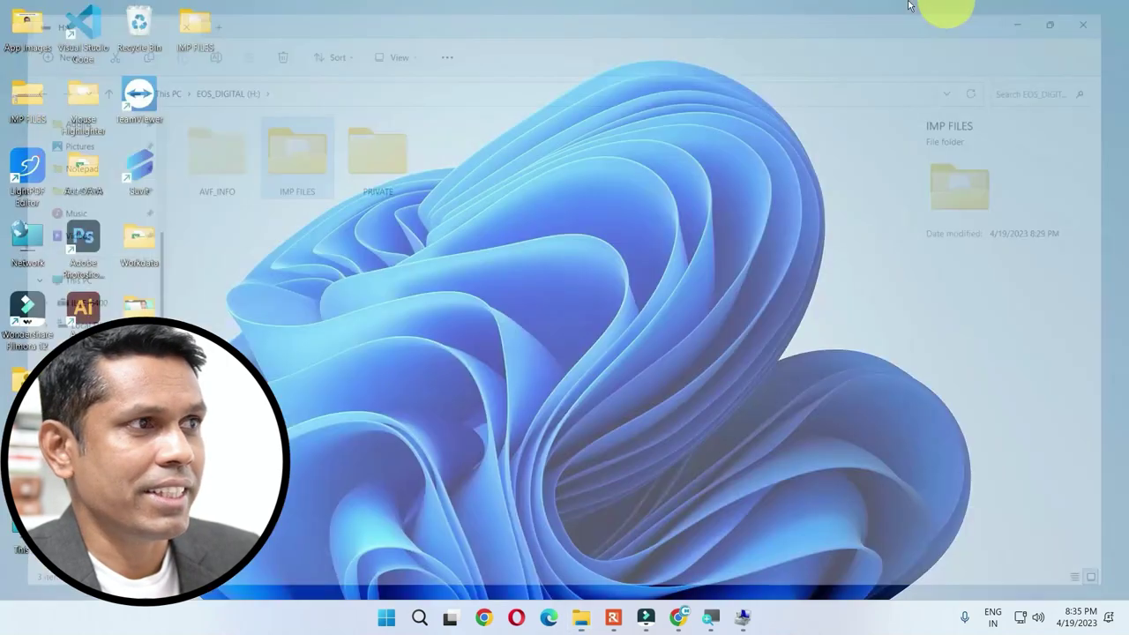
{"action": "left_click", "coordinate": [201, 30]}
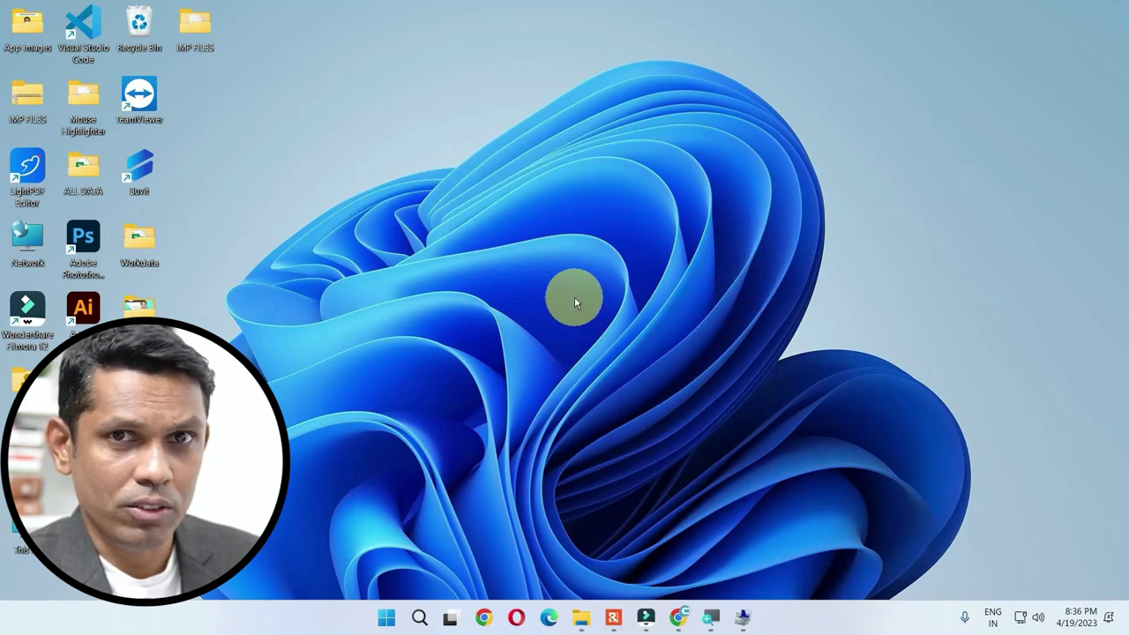
- Set the desktop background to the recent image with the glowing purple arc and minimize Settings
{"action": "right_click", "coordinate": [564, 222]}
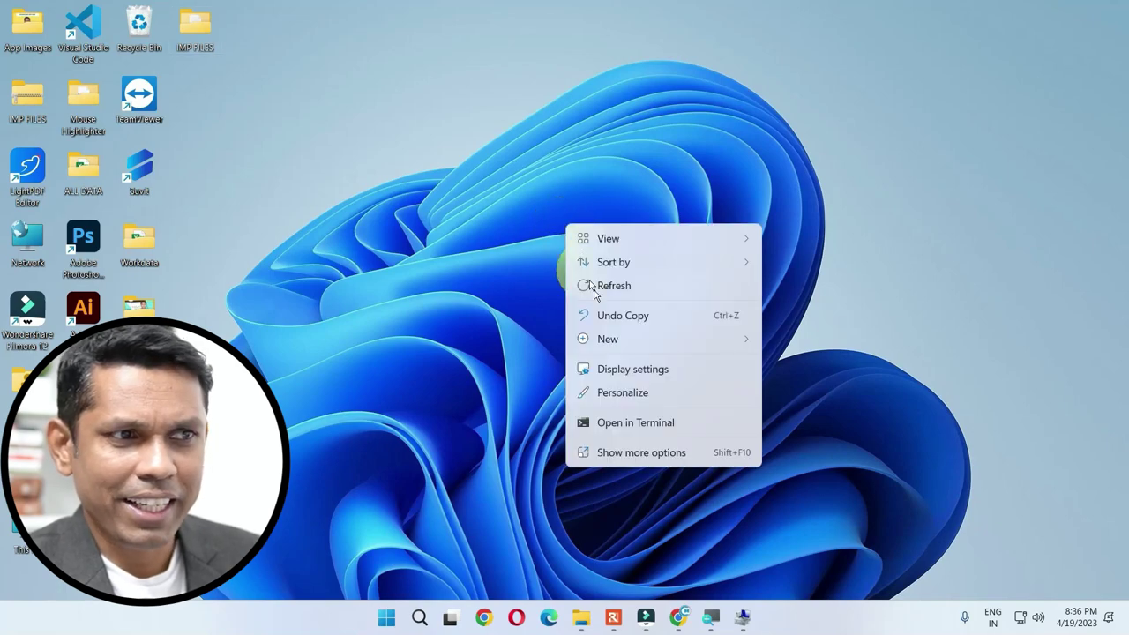
{"action": "left_click", "coordinate": [625, 394]}
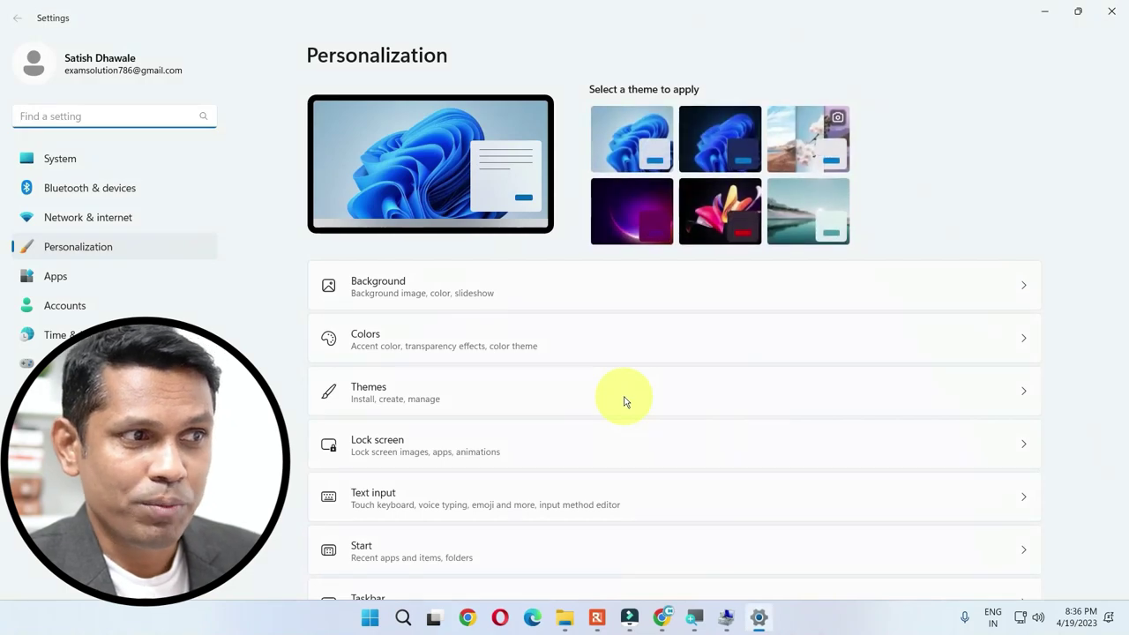
{"action": "left_click", "coordinate": [410, 288]}
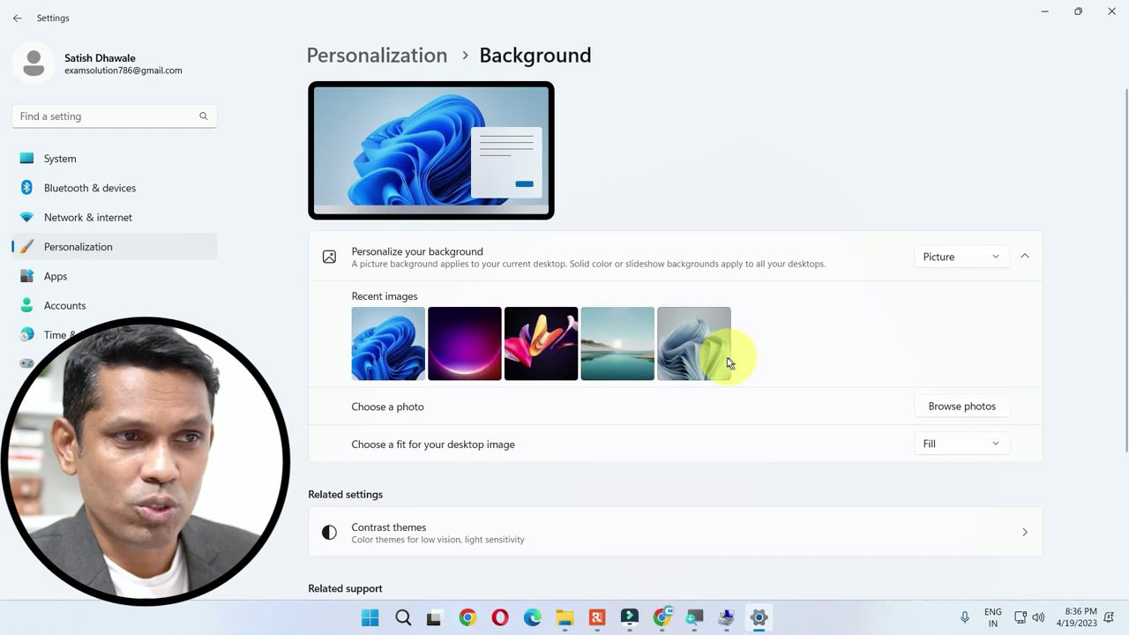
{"action": "left_click", "coordinate": [456, 353]}
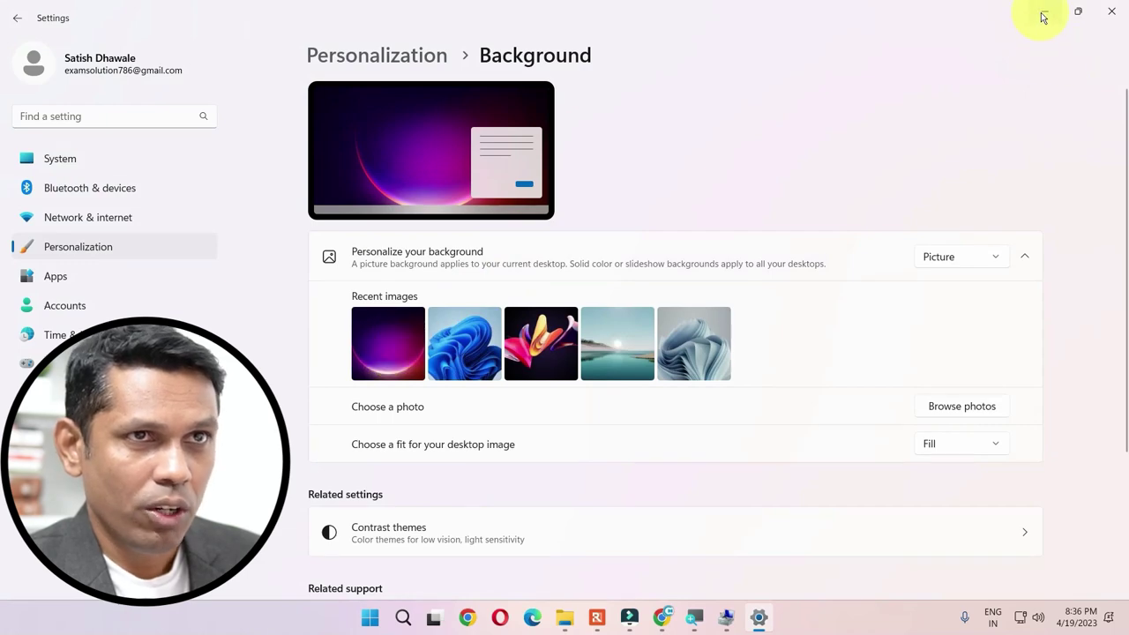
{"action": "left_click", "coordinate": [1043, 18]}
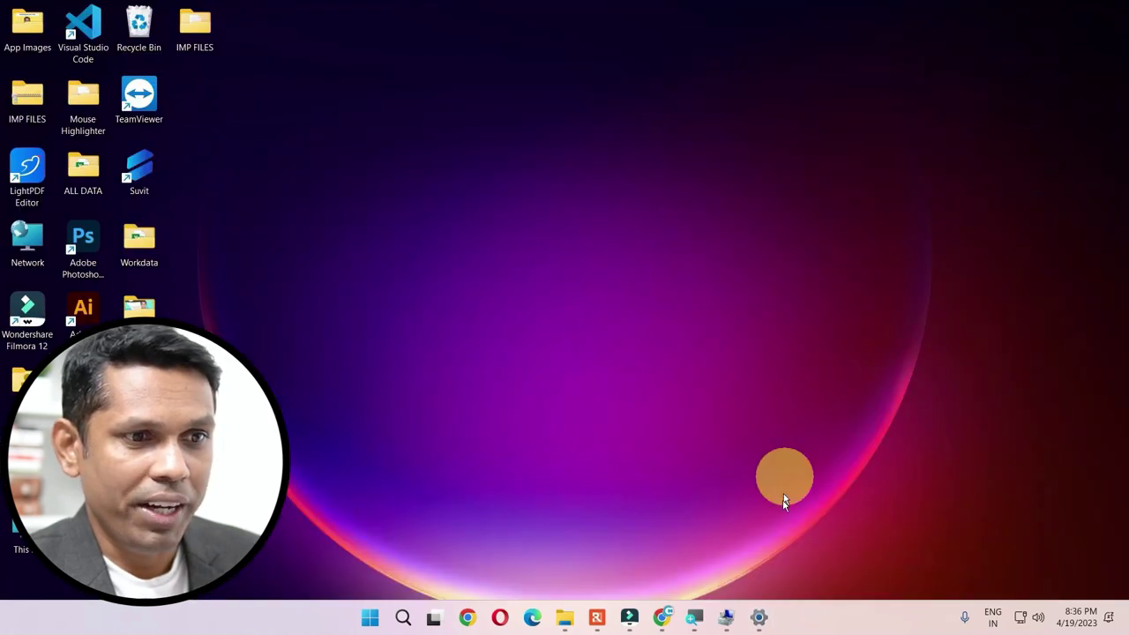
- Set the desktop background to the Tally Tutorial Channel (13) picture from the Downloads folder and minimize Settings
{"action": "left_click", "coordinate": [763, 623]}
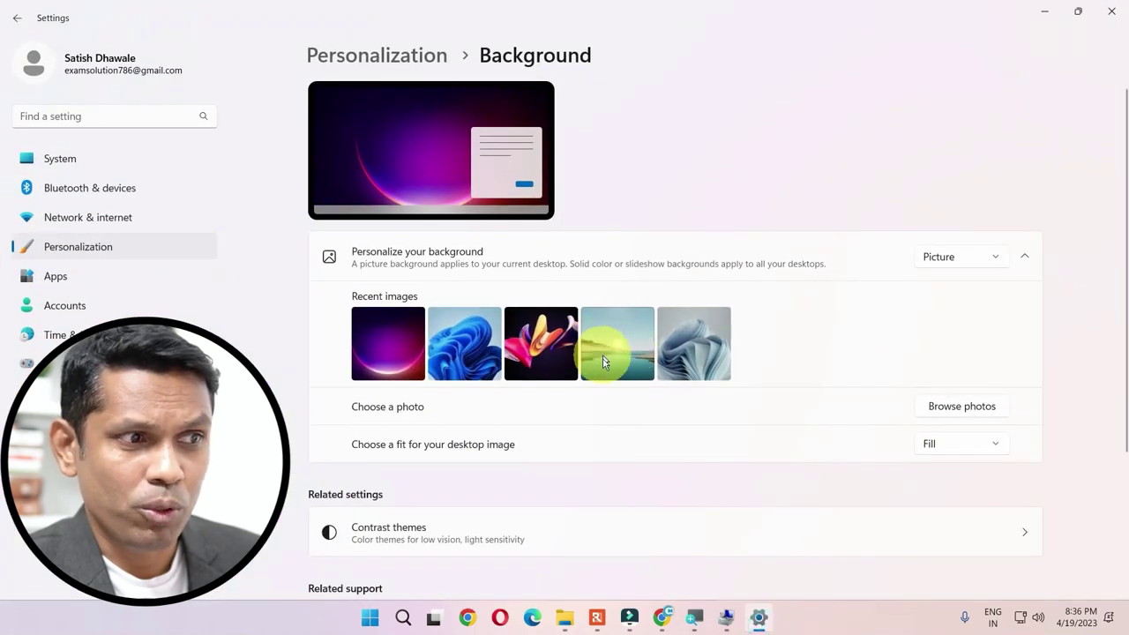
{"action": "left_click", "coordinate": [964, 410]}
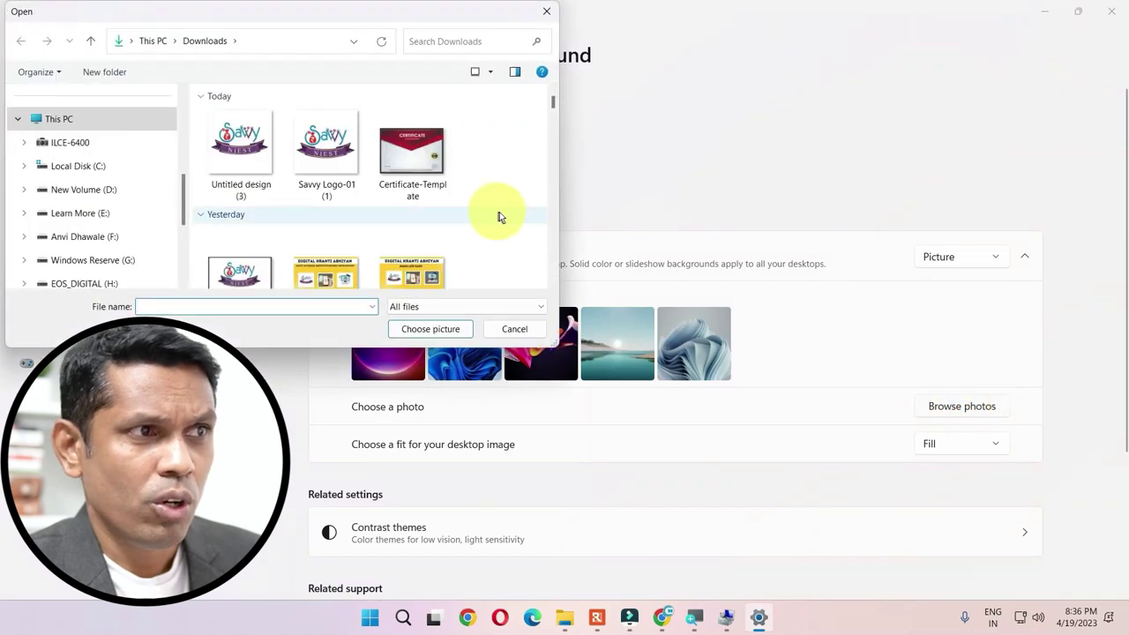
{"action": "scroll", "coordinate": [432, 199], "scroll_direction": "down", "scroll_amount": 3}
{"action": "scroll", "coordinate": [379, 199], "scroll_direction": "down", "scroll_amount": 5}
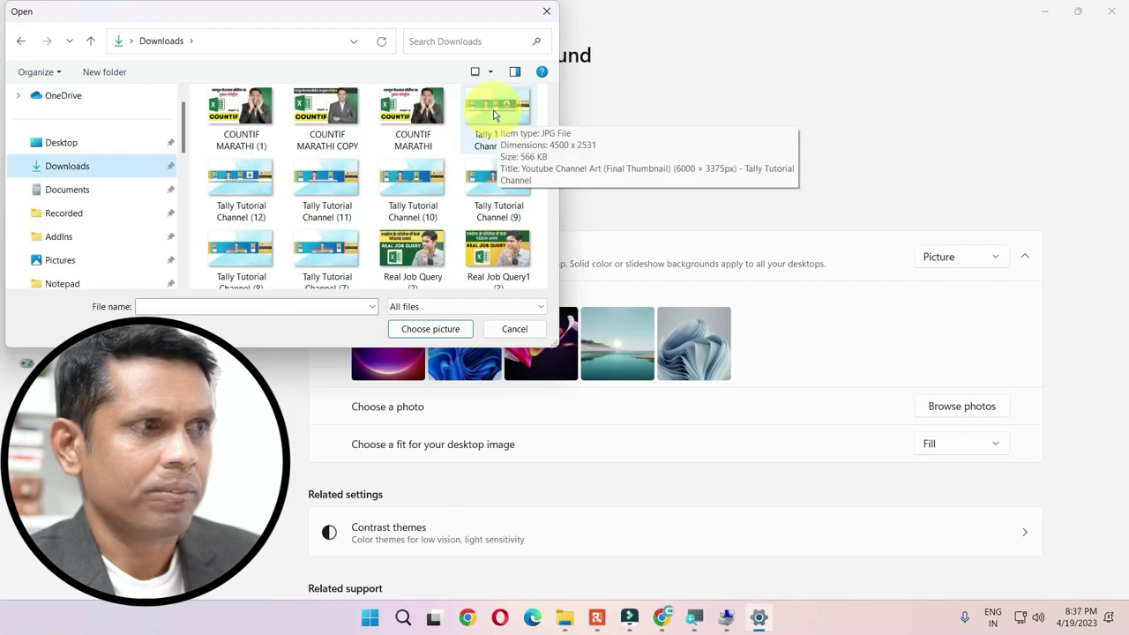
{"action": "left_click", "coordinate": [494, 115]}
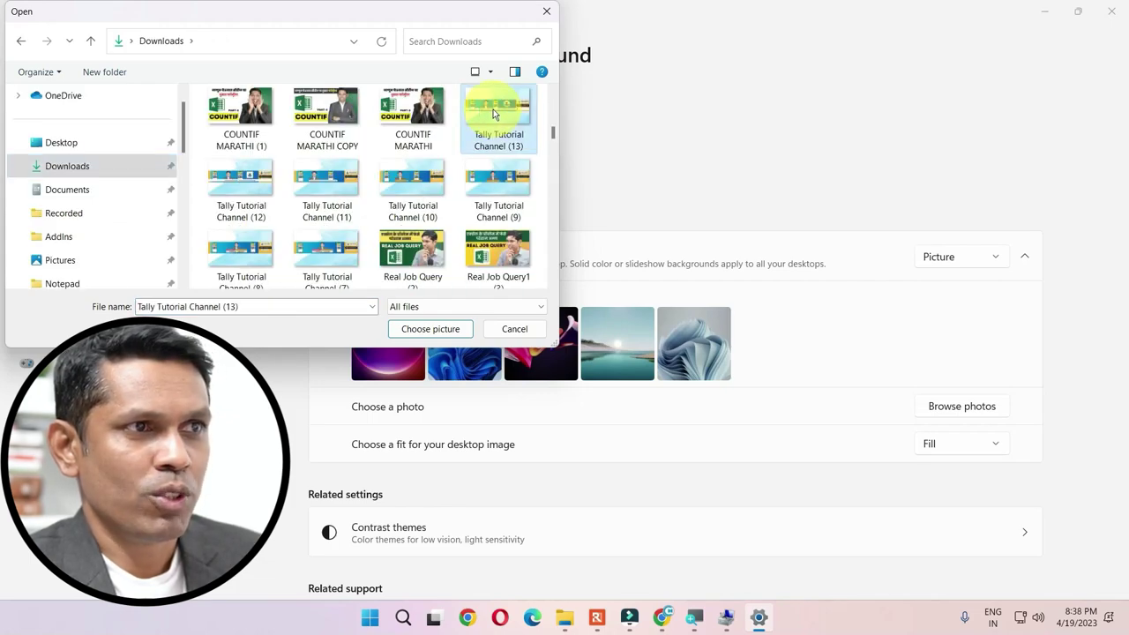
{"action": "double_click", "coordinate": [494, 113]}
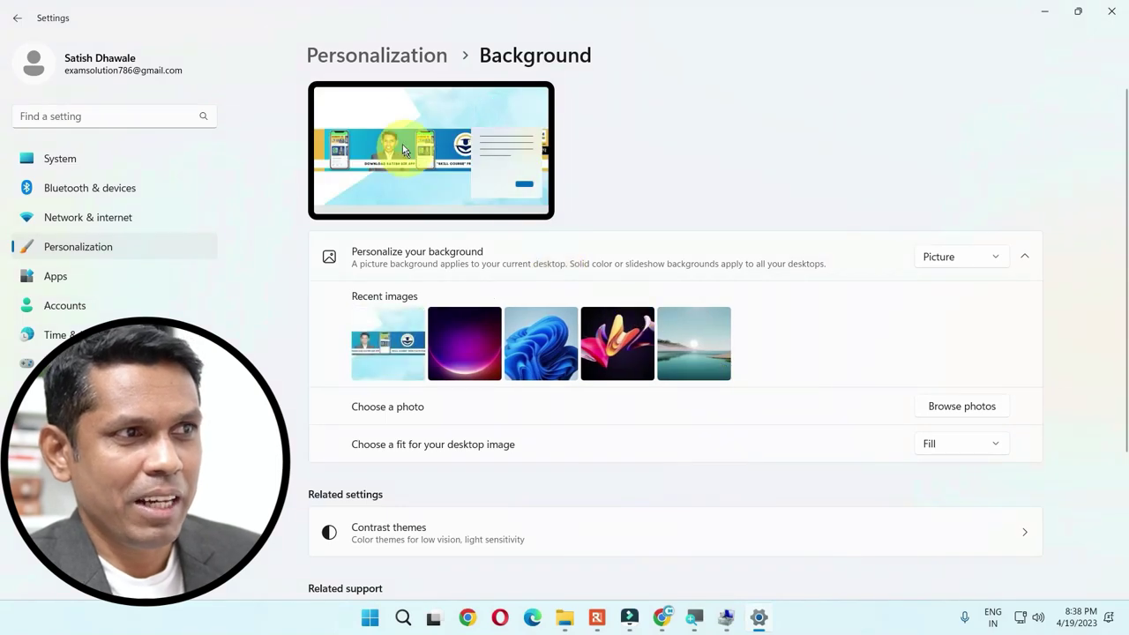
{"action": "left_click", "coordinate": [1046, 12]}
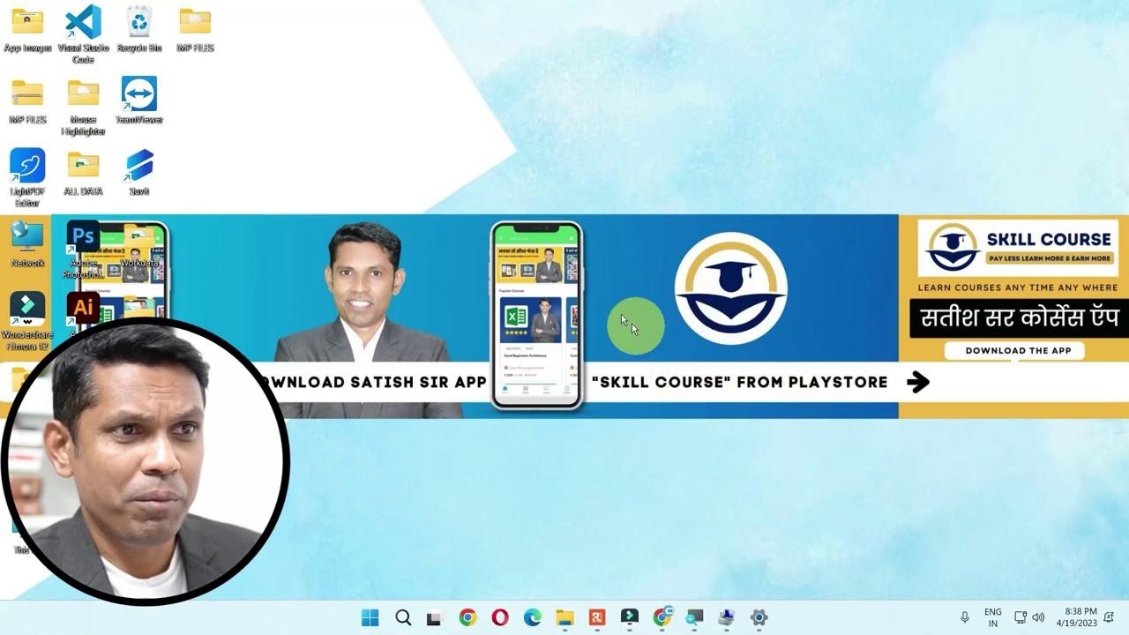
- View the fit choices for the desktop image, and set the background to the recent image with the blue bloom
{"action": "right_click", "coordinate": [723, 266]}
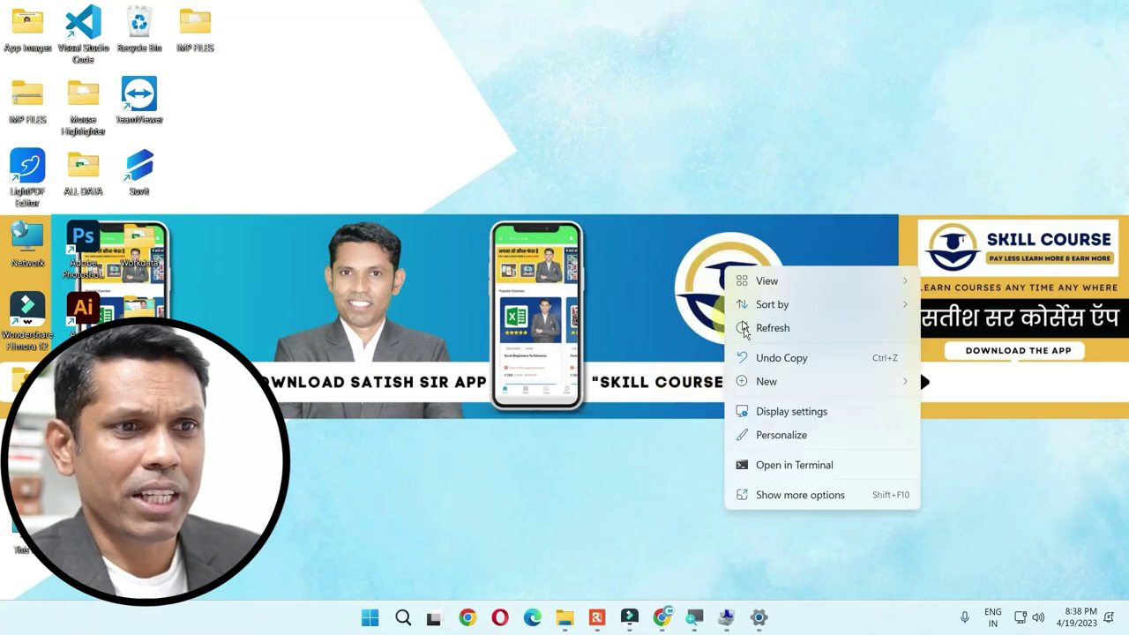
{"action": "left_click", "coordinate": [782, 435]}
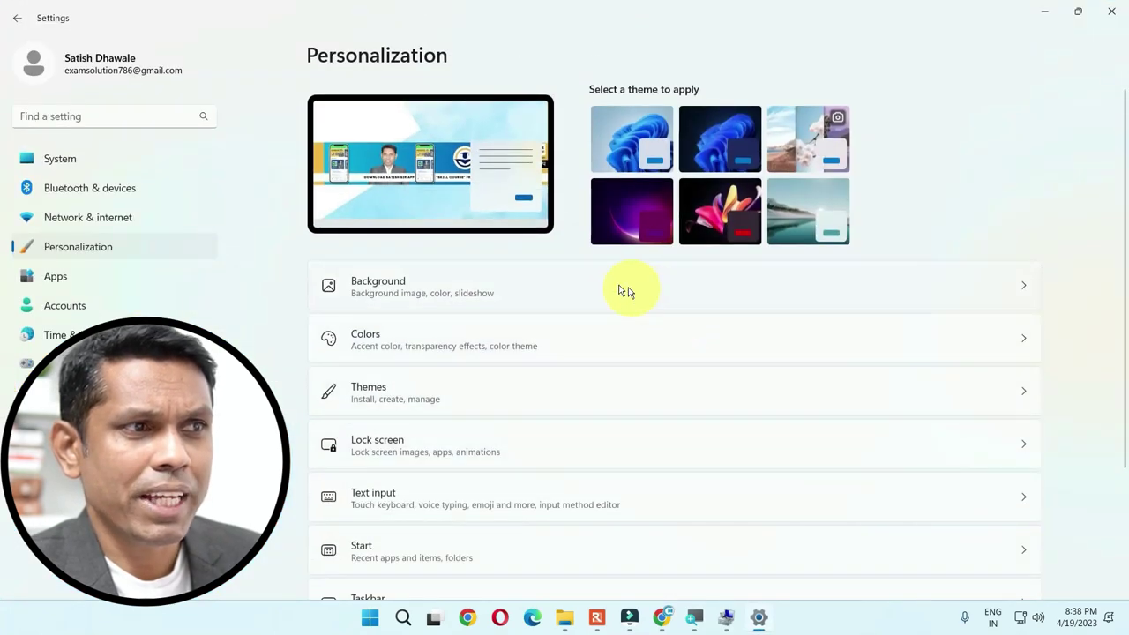
{"action": "left_click", "coordinate": [537, 298]}
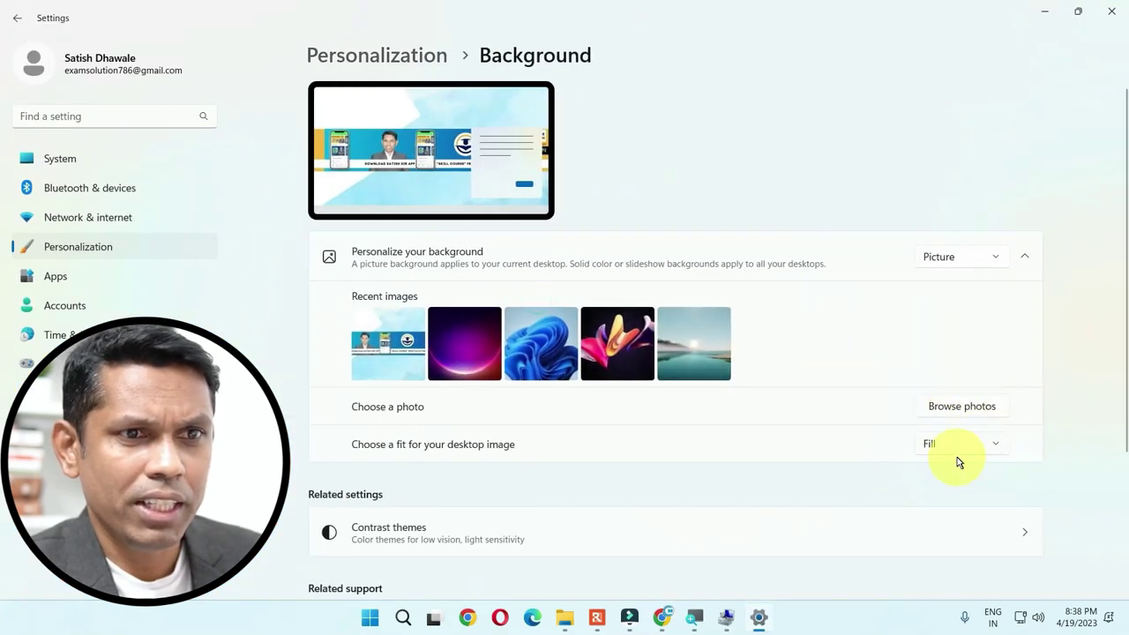
{"action": "left_click", "coordinate": [955, 446]}
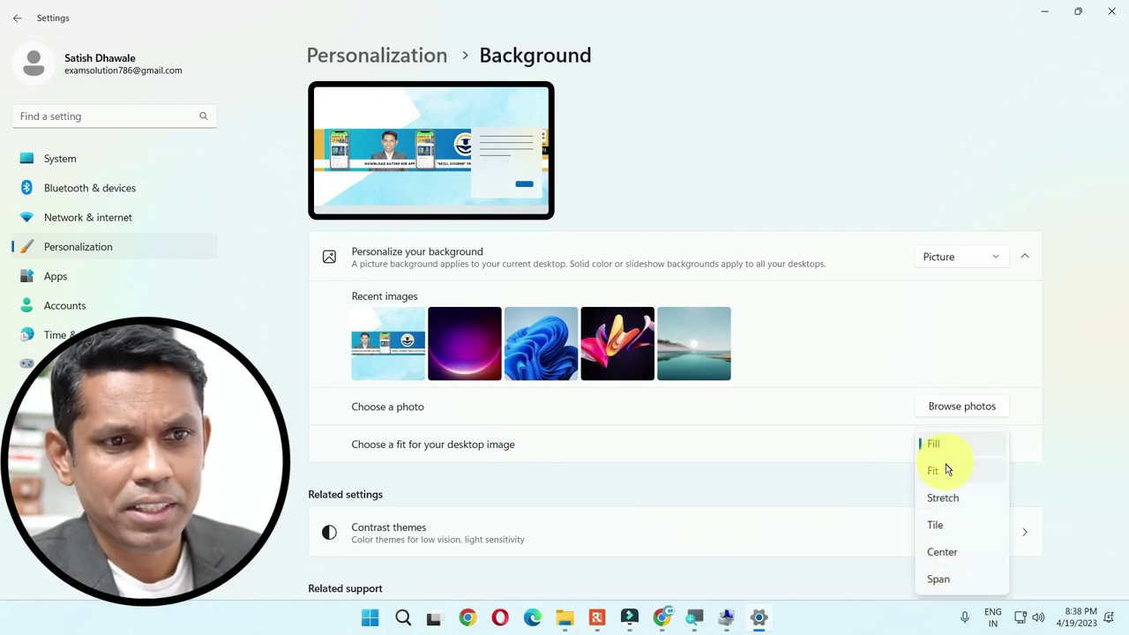
{"action": "left_click", "coordinate": [1054, 473]}
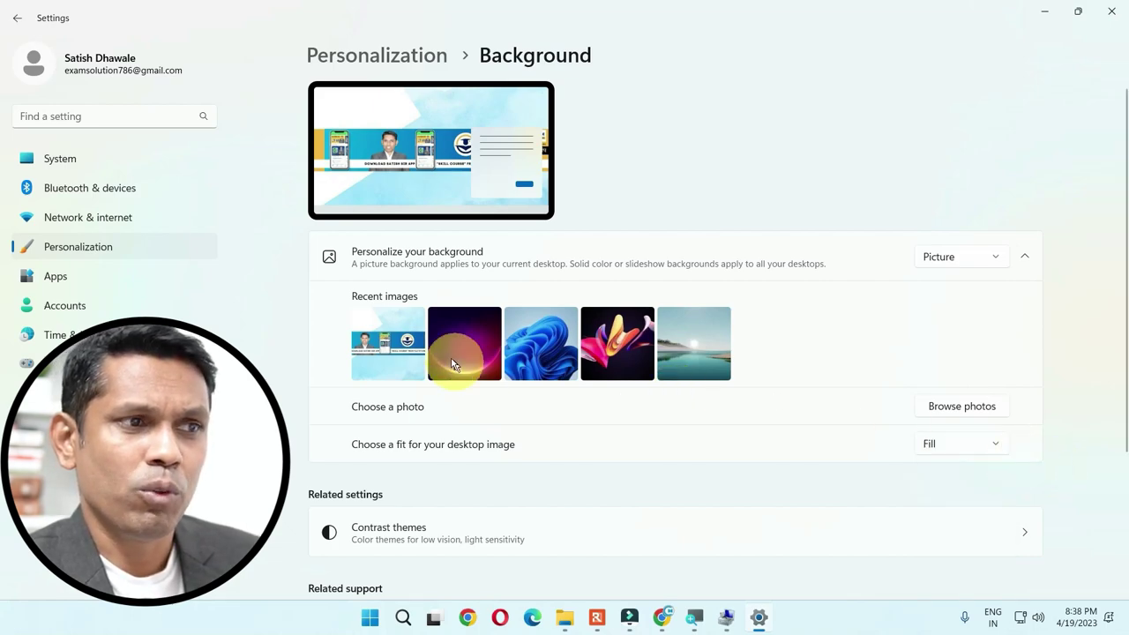
{"action": "left_click", "coordinate": [532, 357]}
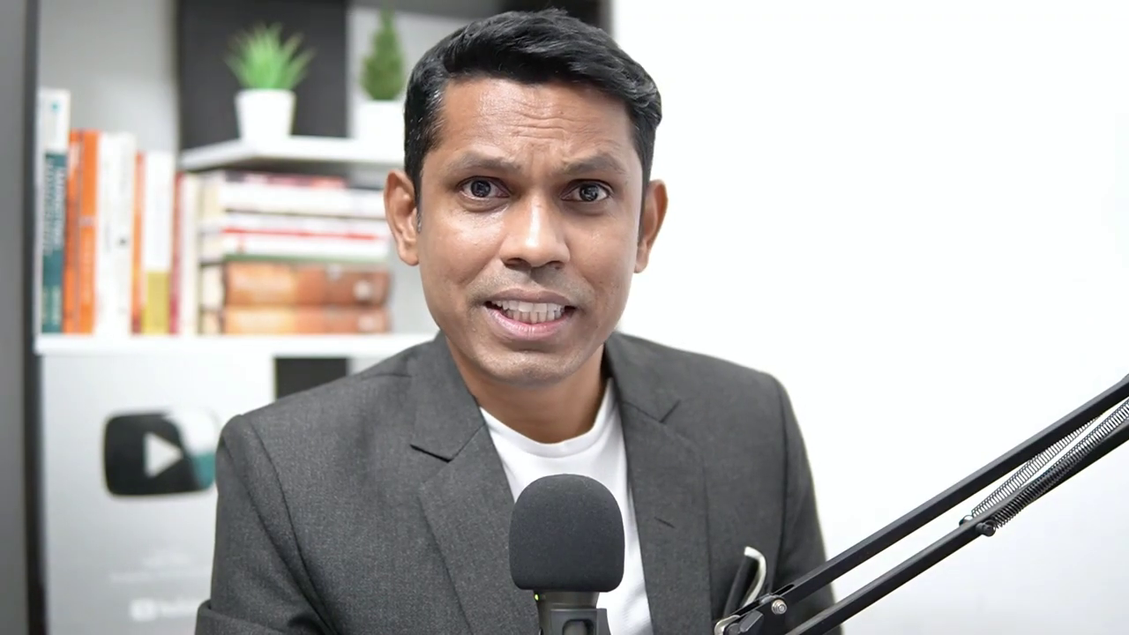
- Open the Colors settings under Personalization and set the accent color to Plum
{"action": "right_click", "coordinate": [612, 233]}
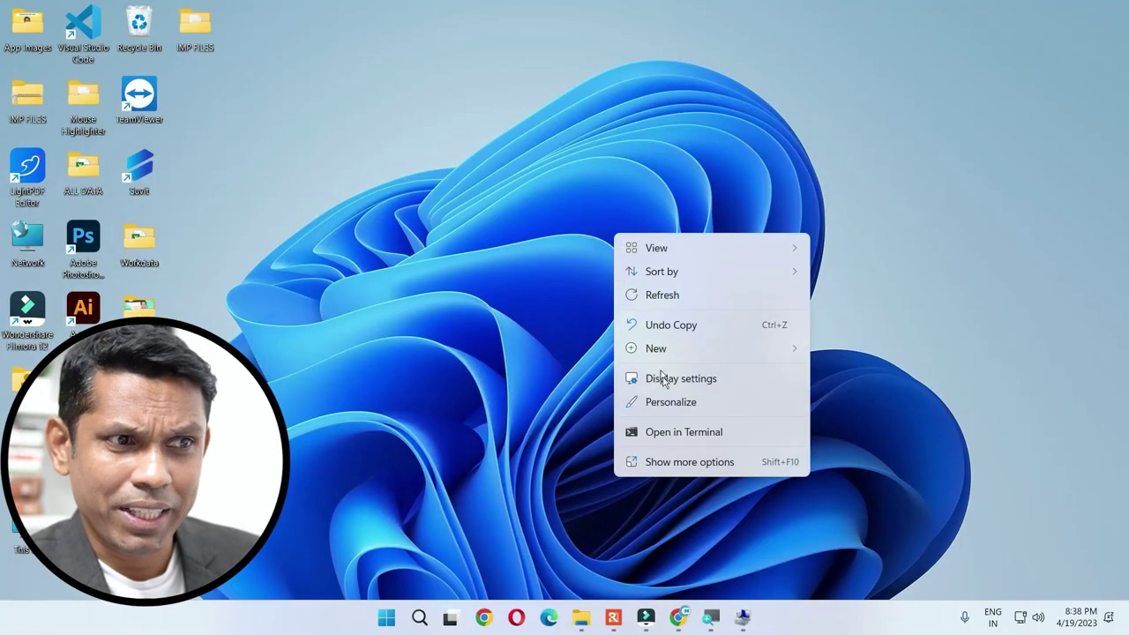
{"action": "left_click", "coordinate": [673, 403]}
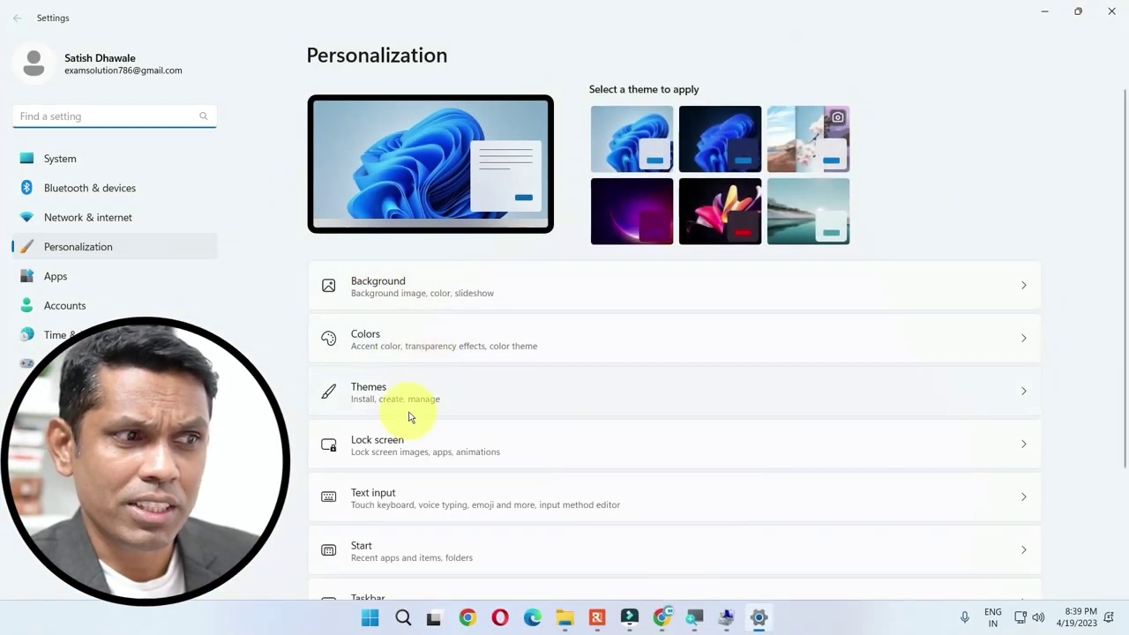
{"action": "left_click", "coordinate": [472, 342]}
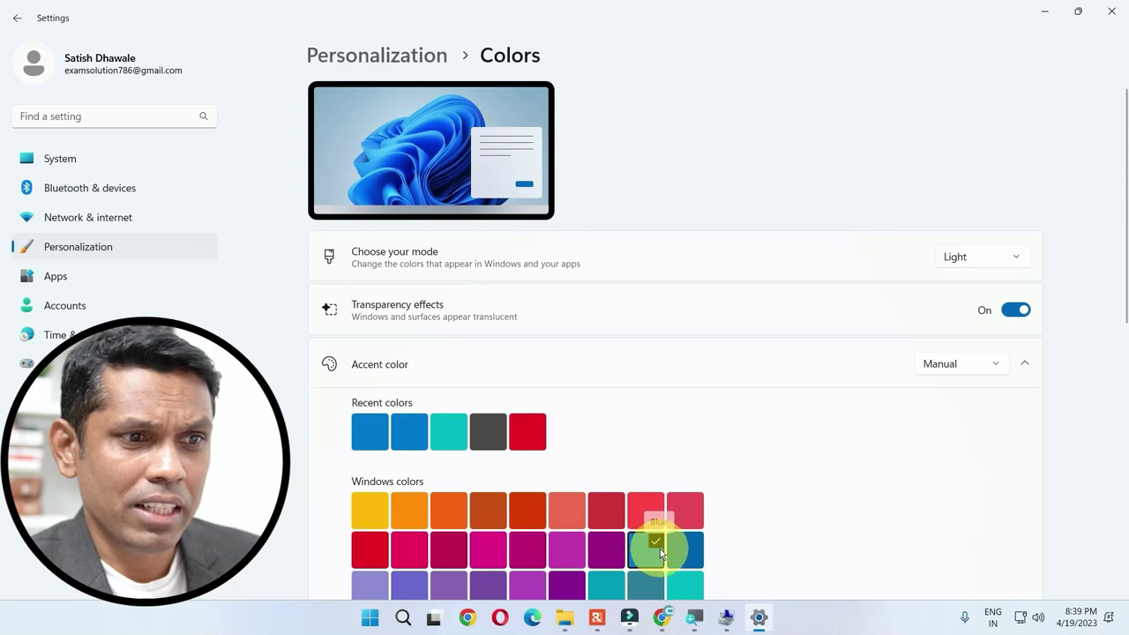
{"action": "scroll", "coordinate": [679, 553], "scroll_direction": "down", "scroll_amount": 2}
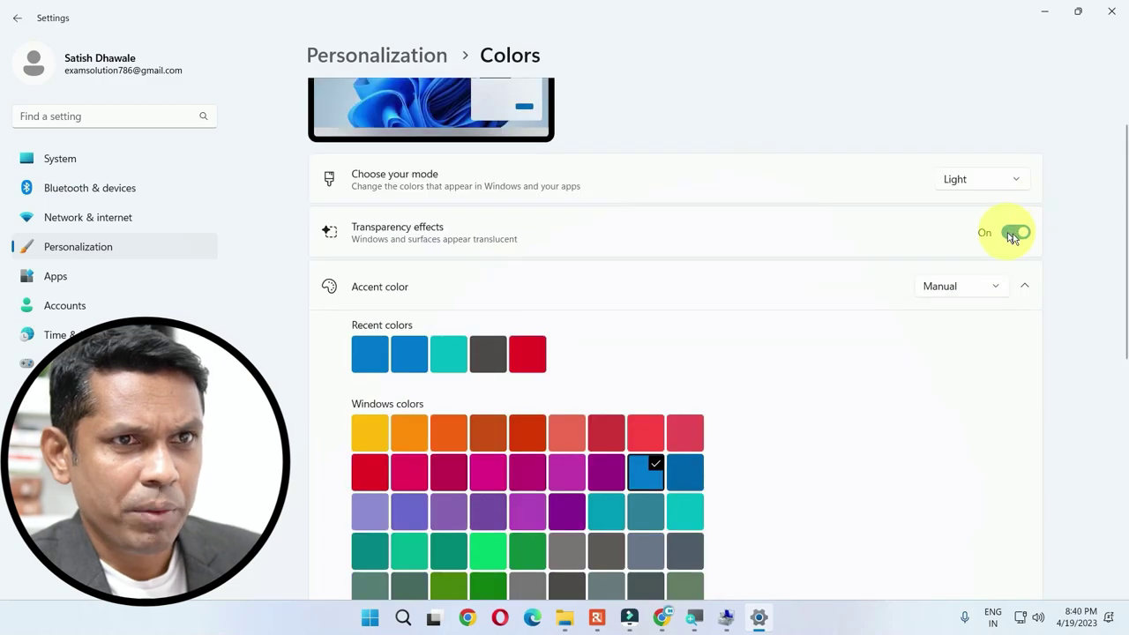
{"action": "left_click", "coordinate": [541, 482]}
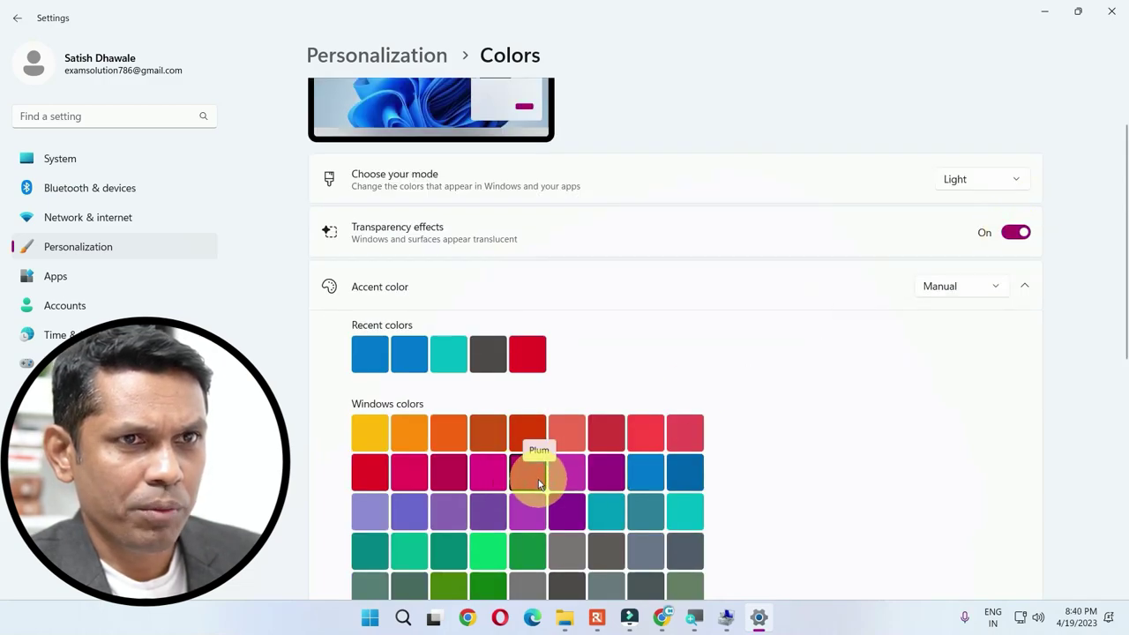
{"action": "scroll", "coordinate": [638, 197], "scroll_direction": "up", "scroll_amount": 2}
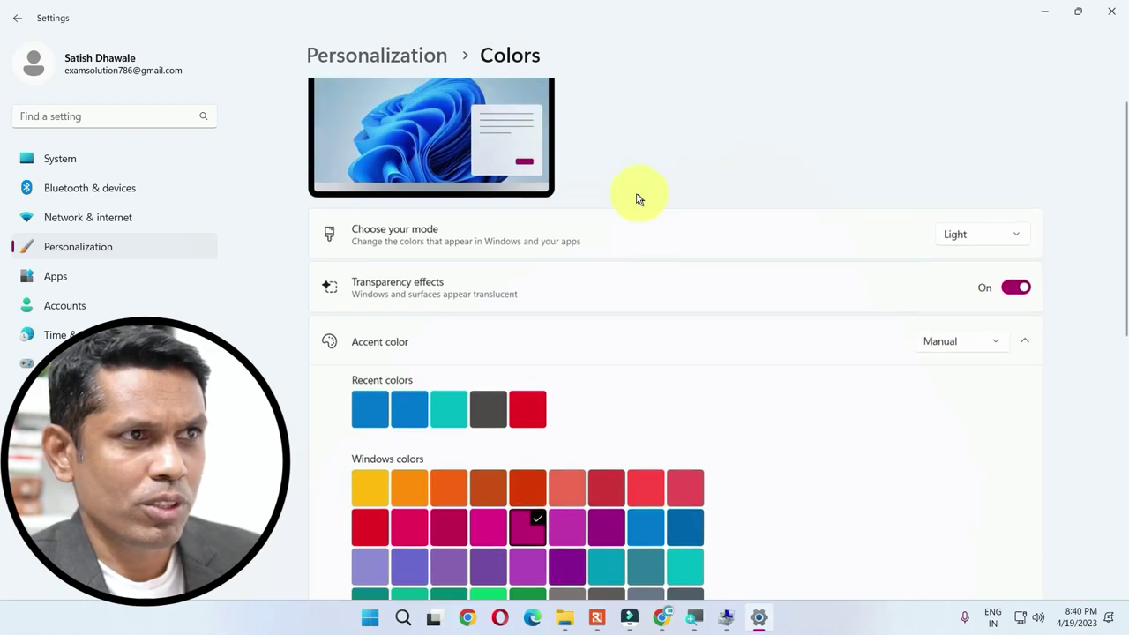
- Try the two Windows colors on either side of Plum, and set the accent color to the lighter blue in that row
{"action": "scroll", "coordinate": [552, 421], "scroll_direction": "down", "scroll_amount": 2}
{"action": "scroll", "coordinate": [551, 422], "scroll_direction": "down", "scroll_amount": 2}
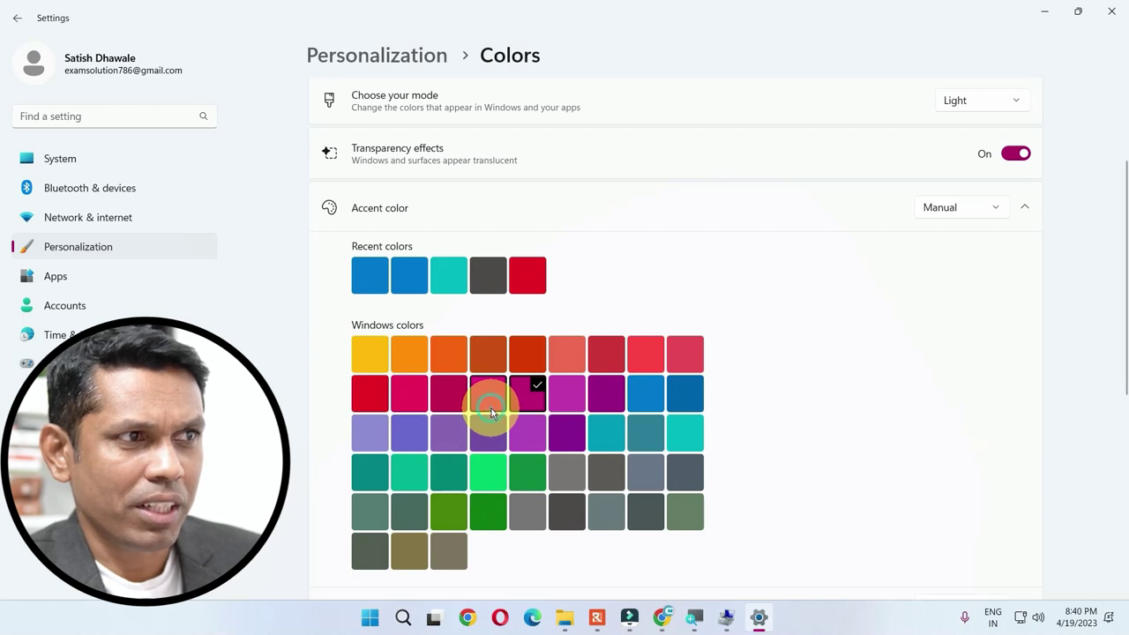
{"action": "left_click", "coordinate": [491, 407]}
{"action": "left_click", "coordinate": [567, 398]}
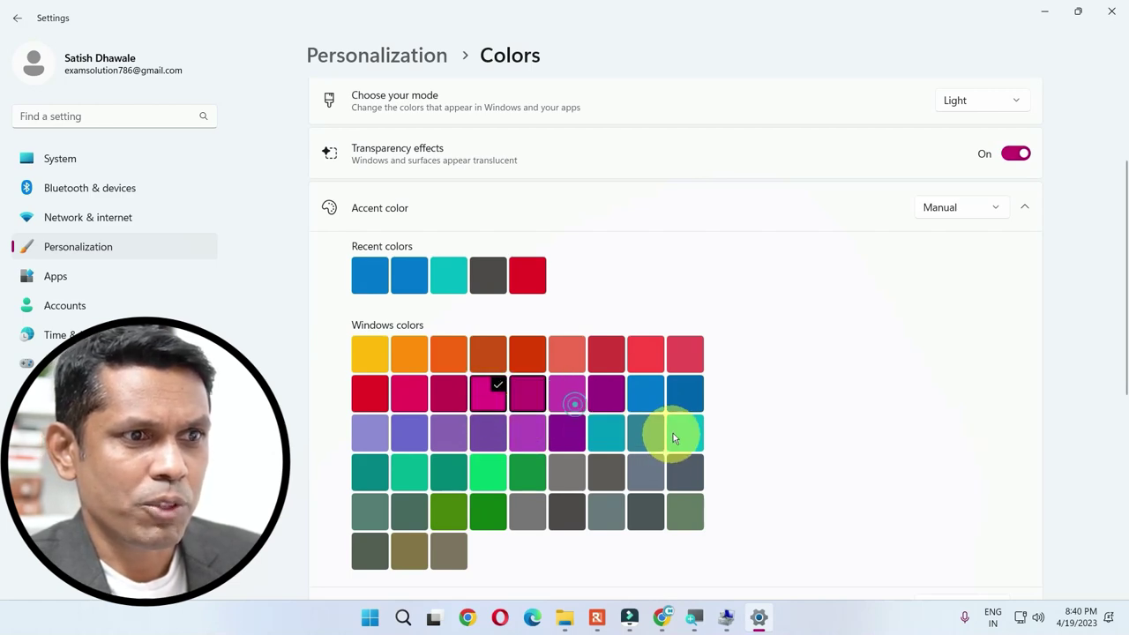
{"action": "left_click", "coordinate": [660, 394]}
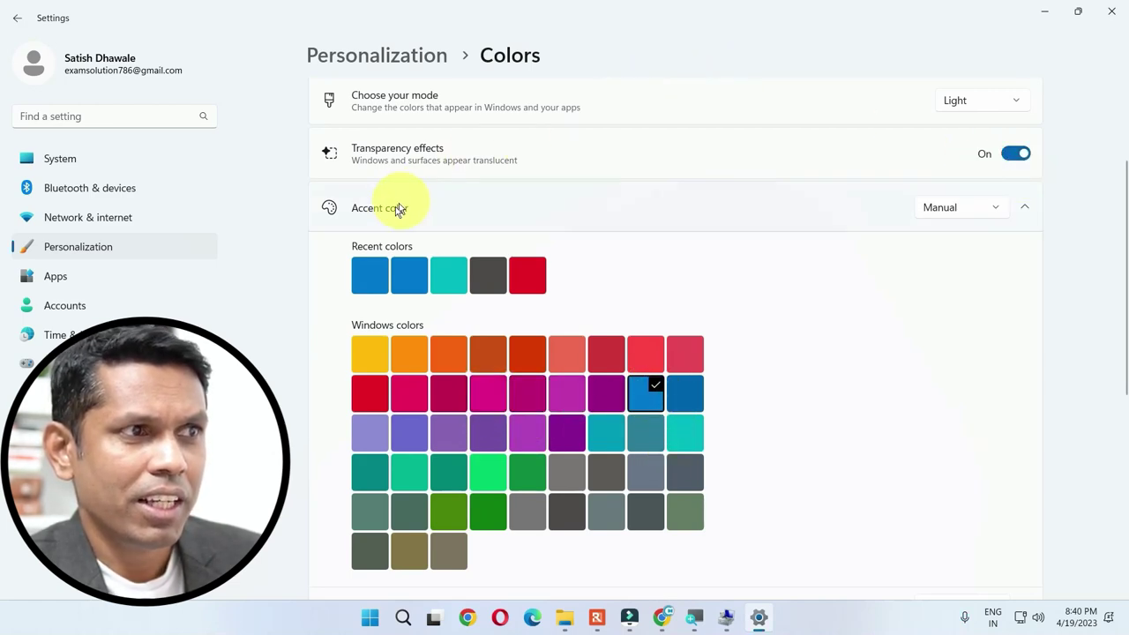
- Turn transparency effects off and back on
{"action": "scroll", "coordinate": [428, 184], "scroll_direction": "up", "scroll_amount": 1}
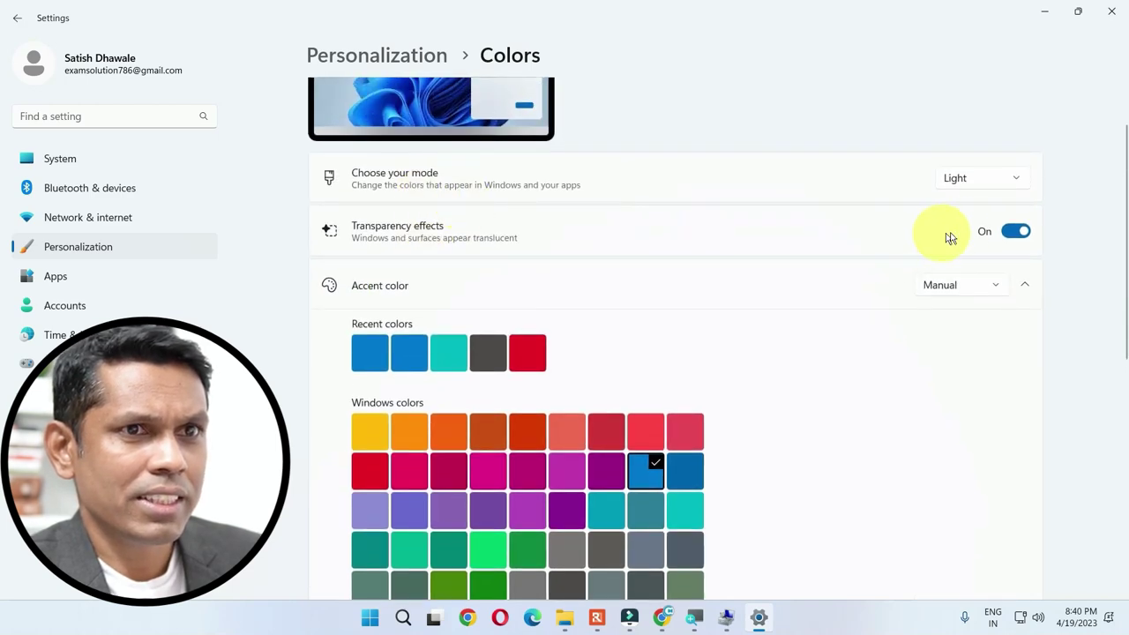
{"action": "left_click", "coordinate": [1014, 232]}
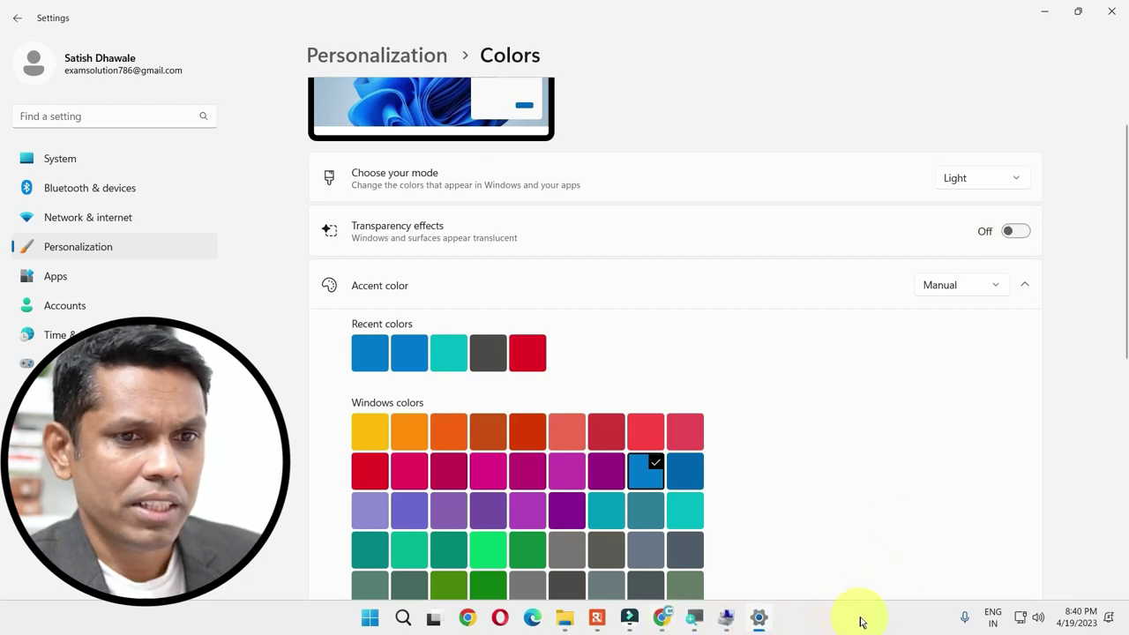
{"action": "left_click", "coordinate": [1015, 234]}
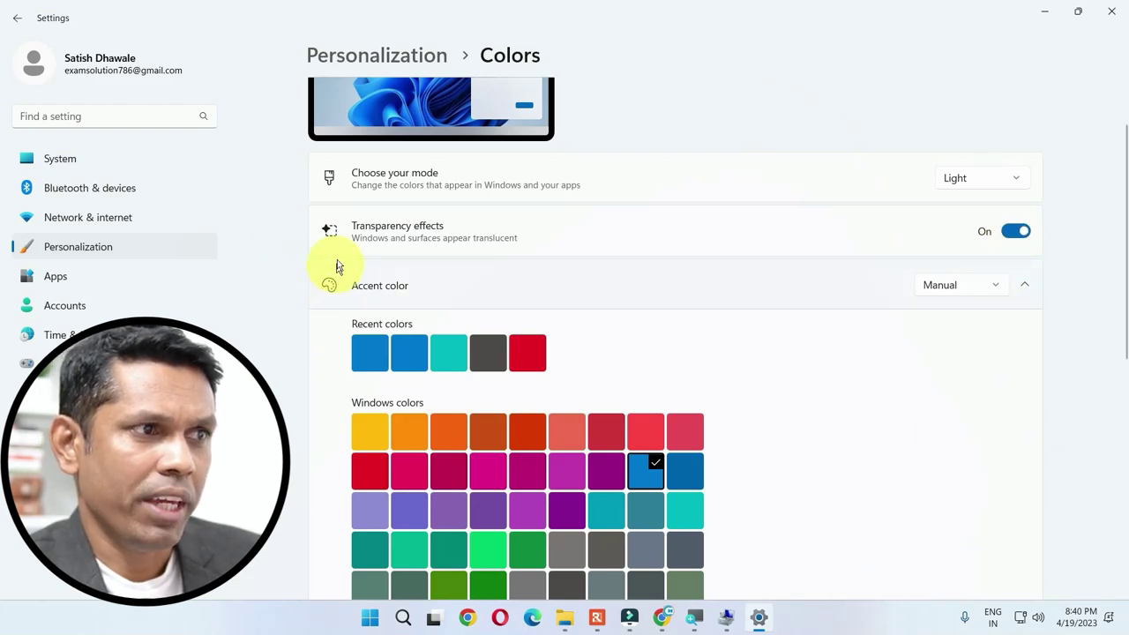
- Open the Themes settings under Personalization and apply the Windows (dark) theme
{"action": "key", "text": "alt+Left"}
{"action": "left_click", "coordinate": [401, 395]}
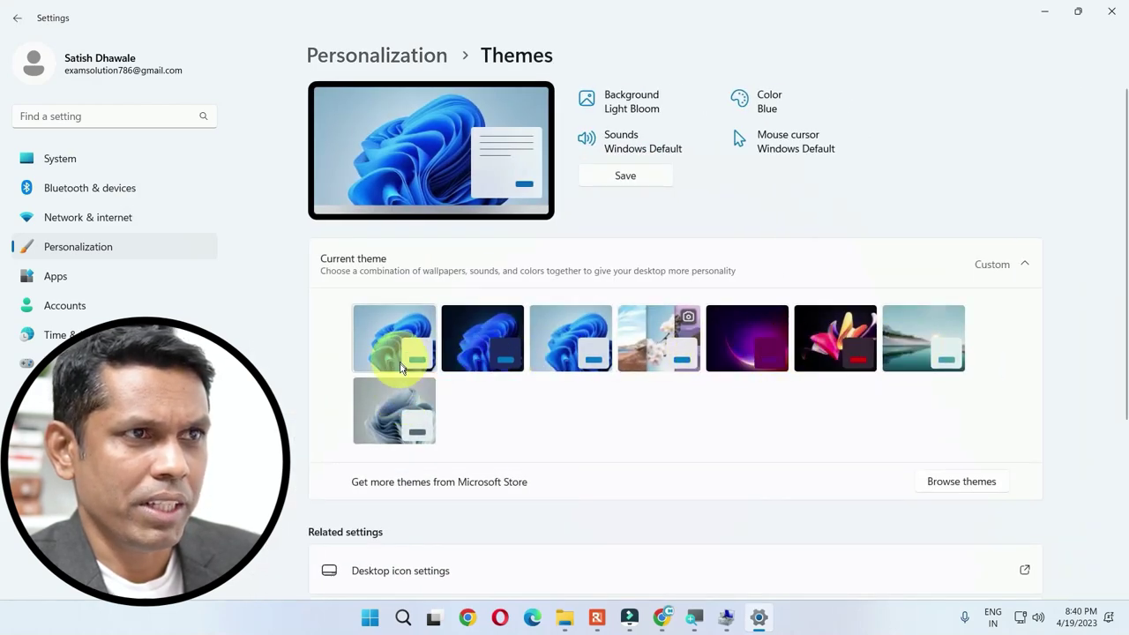
{"action": "scroll", "coordinate": [407, 397], "scroll_direction": "down", "scroll_amount": 1}
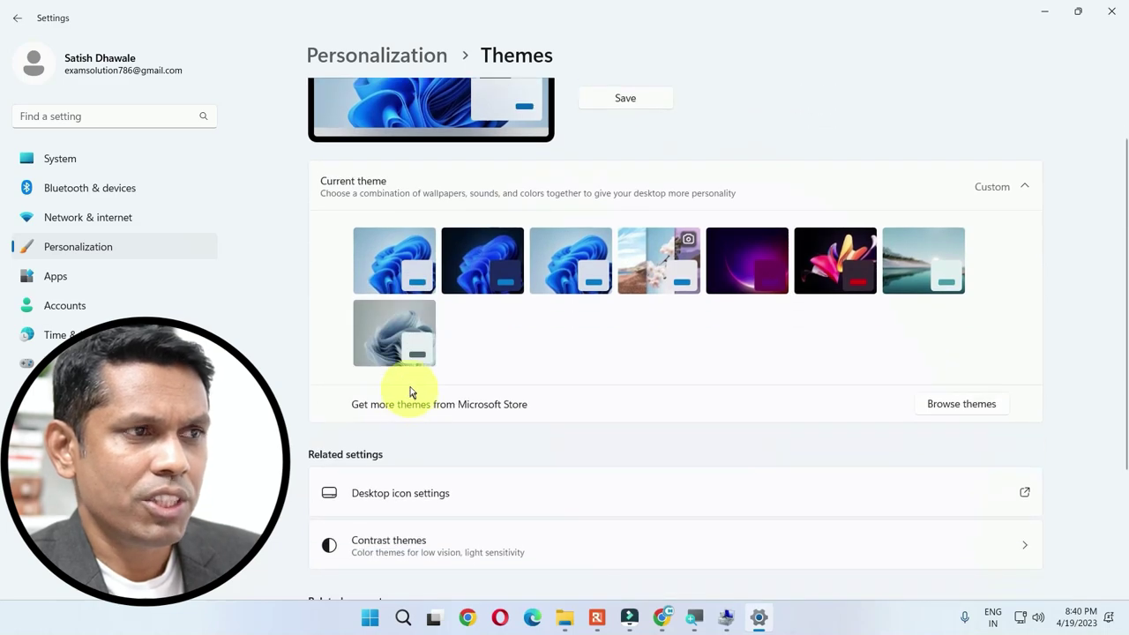
{"action": "scroll", "coordinate": [411, 391], "scroll_direction": "up", "scroll_amount": 1}
{"action": "left_click", "coordinate": [473, 342]}
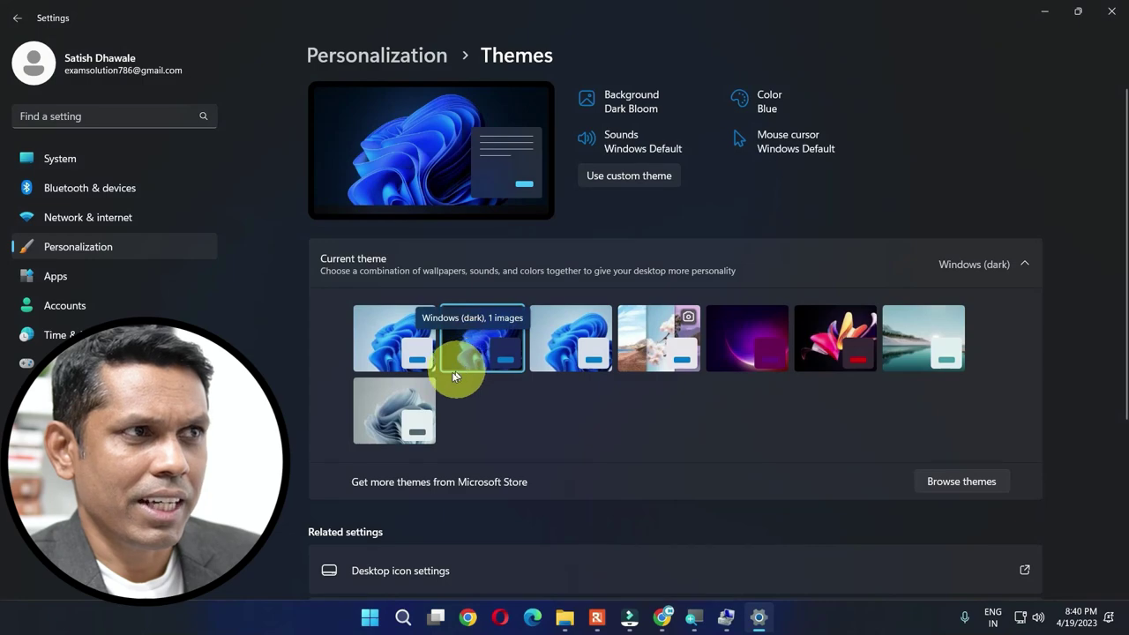
- Try the other light bloom theme and the purple arc theme, and apply the first Windows (light) theme
{"action": "left_click", "coordinate": [569, 347]}
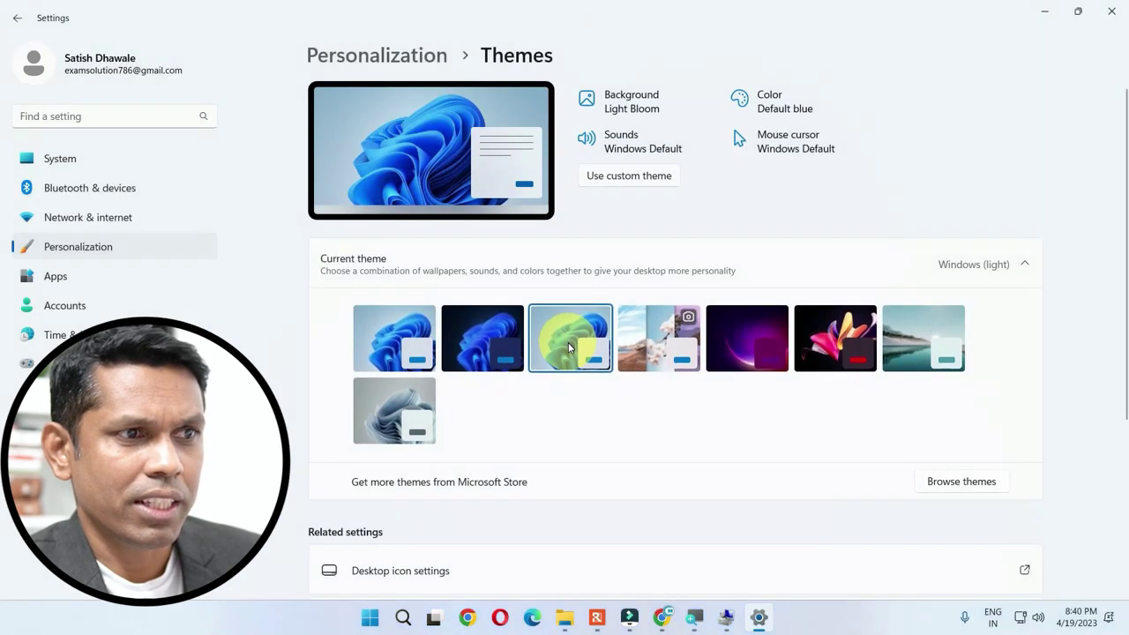
{"action": "left_click", "coordinate": [758, 346]}
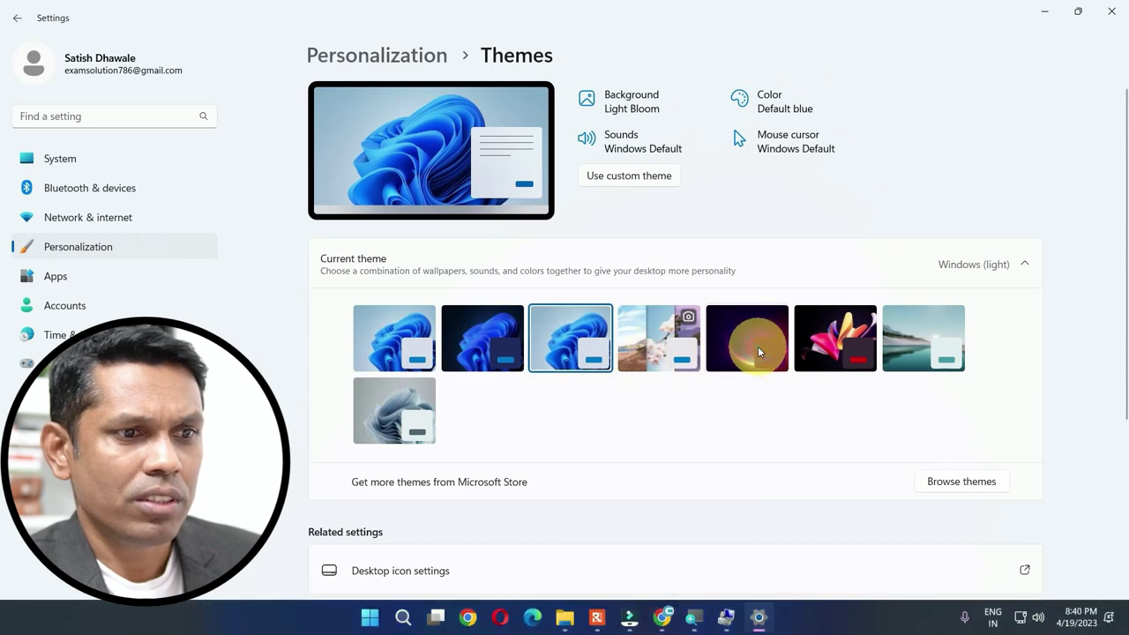
{"action": "left_click", "coordinate": [379, 341]}
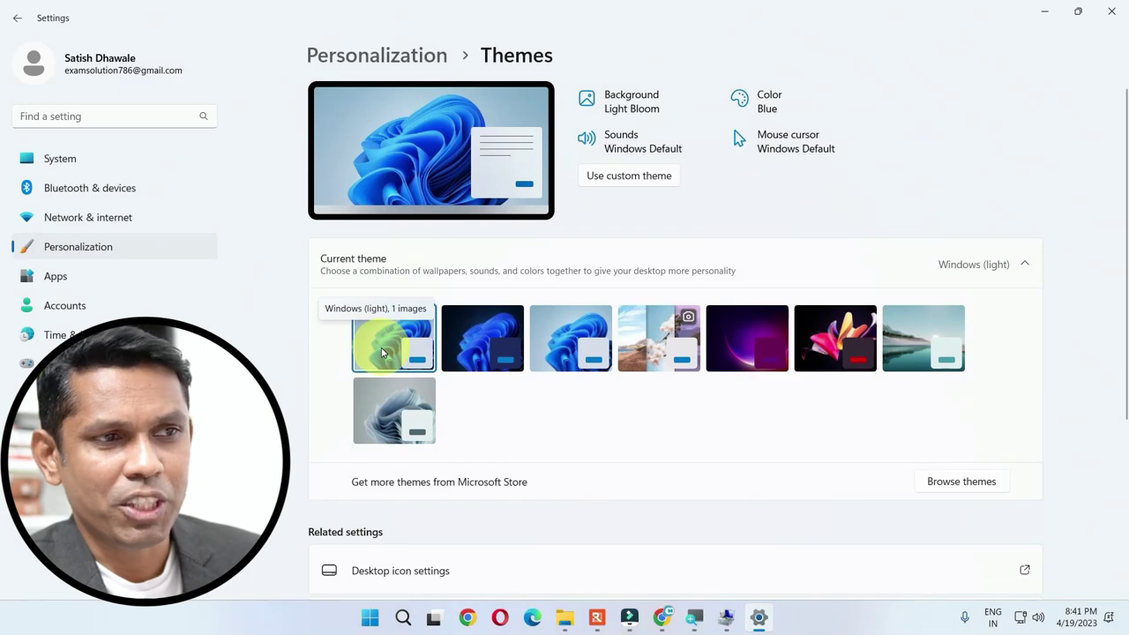
- Open the Lock screen settings and set the lock screen picture to the recent image with the red sunset over water
{"action": "left_click", "coordinate": [15, 19]}
{"action": "left_click", "coordinate": [401, 453]}
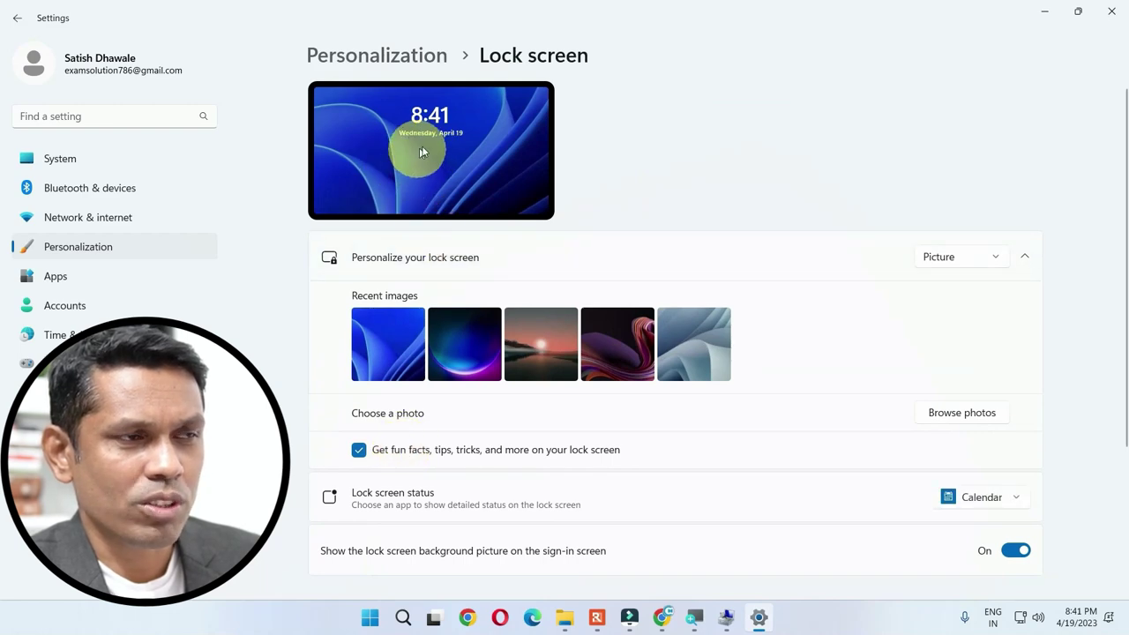
{"action": "left_click", "coordinate": [458, 350]}
{"action": "left_click", "coordinate": [519, 352]}
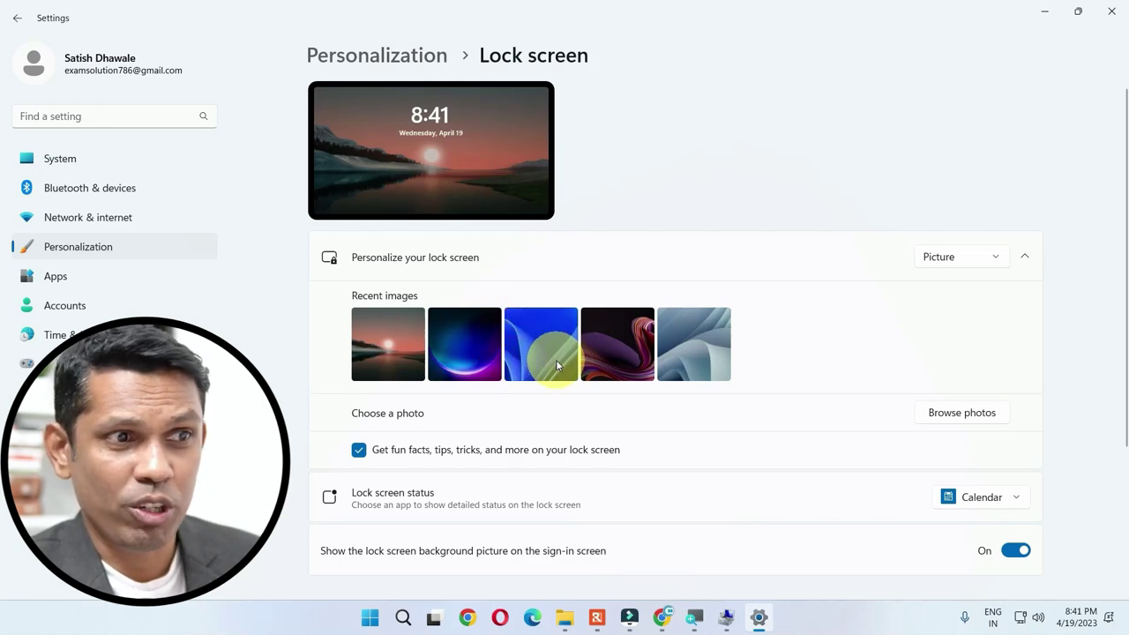
{"action": "left_click", "coordinate": [413, 353]}
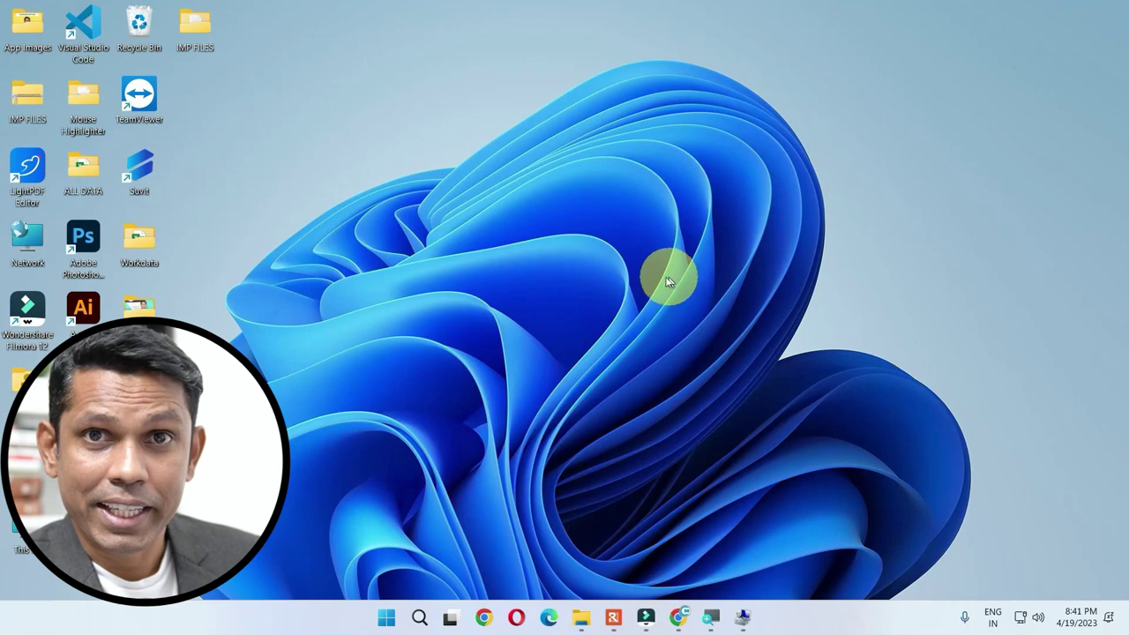
- Open the Start settings under Personalization and look at the current Start menu layout
{"action": "right_click", "coordinate": [582, 256]}
{"action": "left_click", "coordinate": [650, 423]}
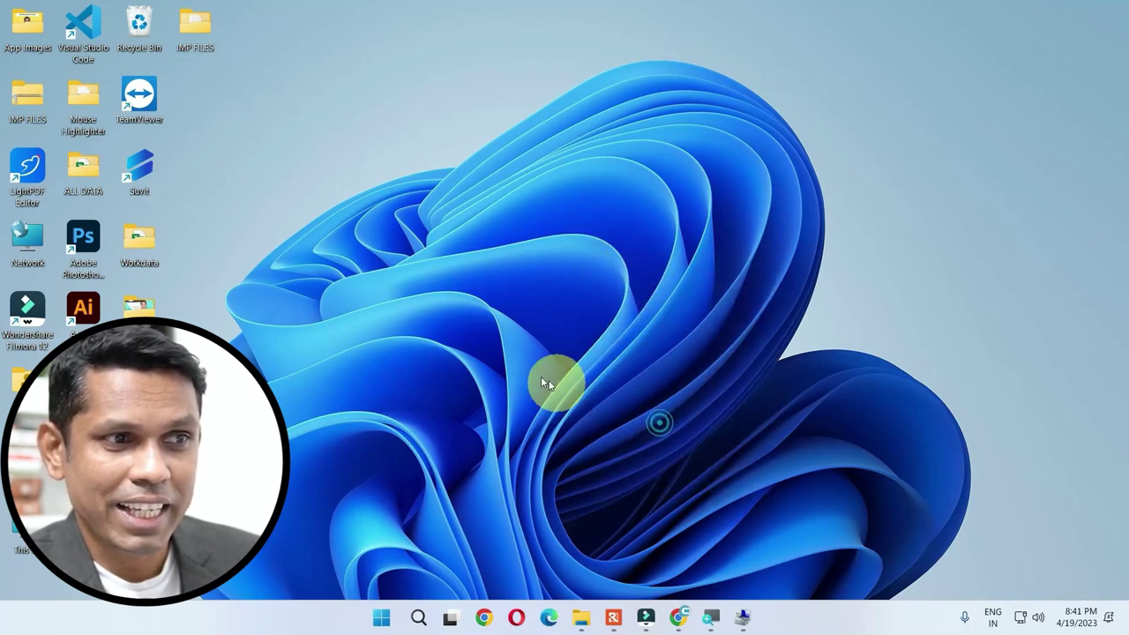
{"action": "scroll", "coordinate": [397, 353], "scroll_direction": "down", "scroll_amount": 3}
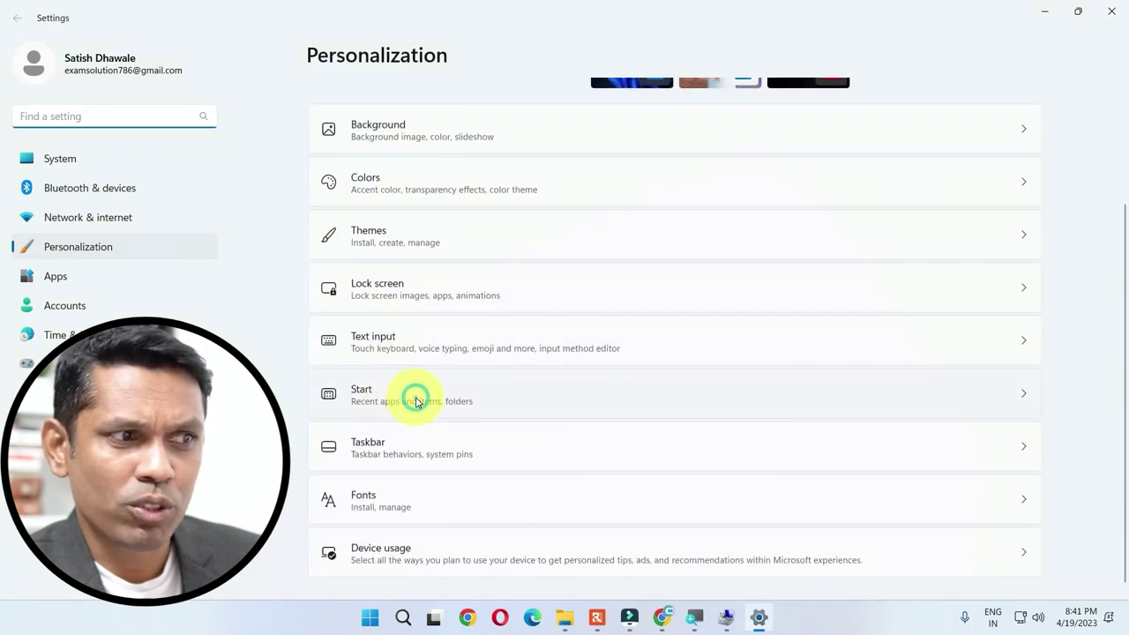
{"action": "left_click", "coordinate": [416, 401]}
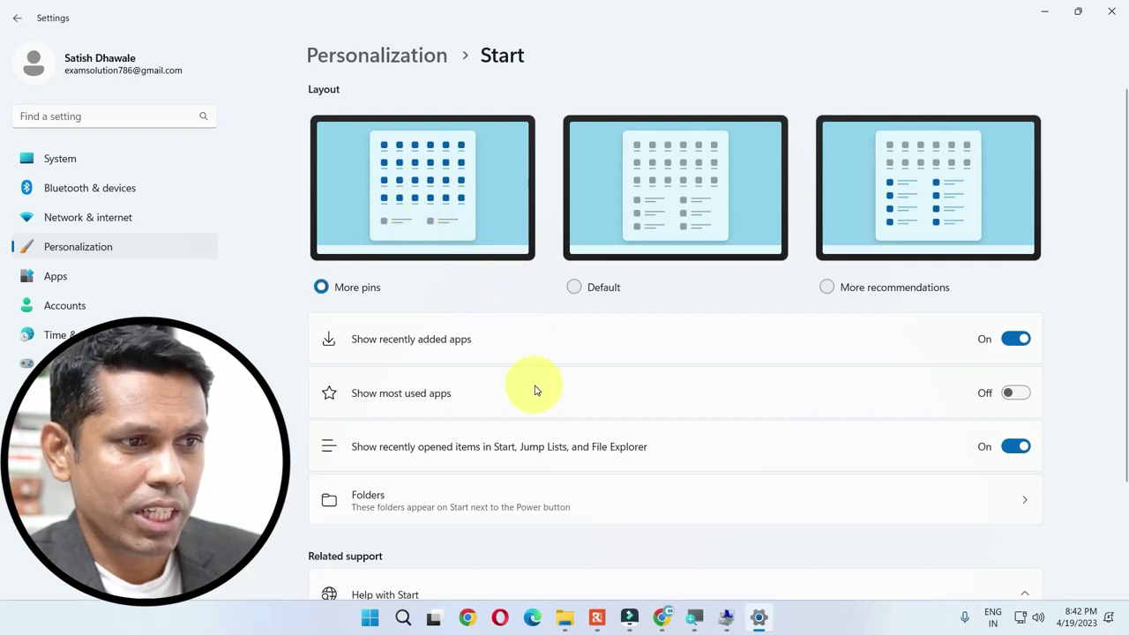
{"action": "key", "text": "super"}
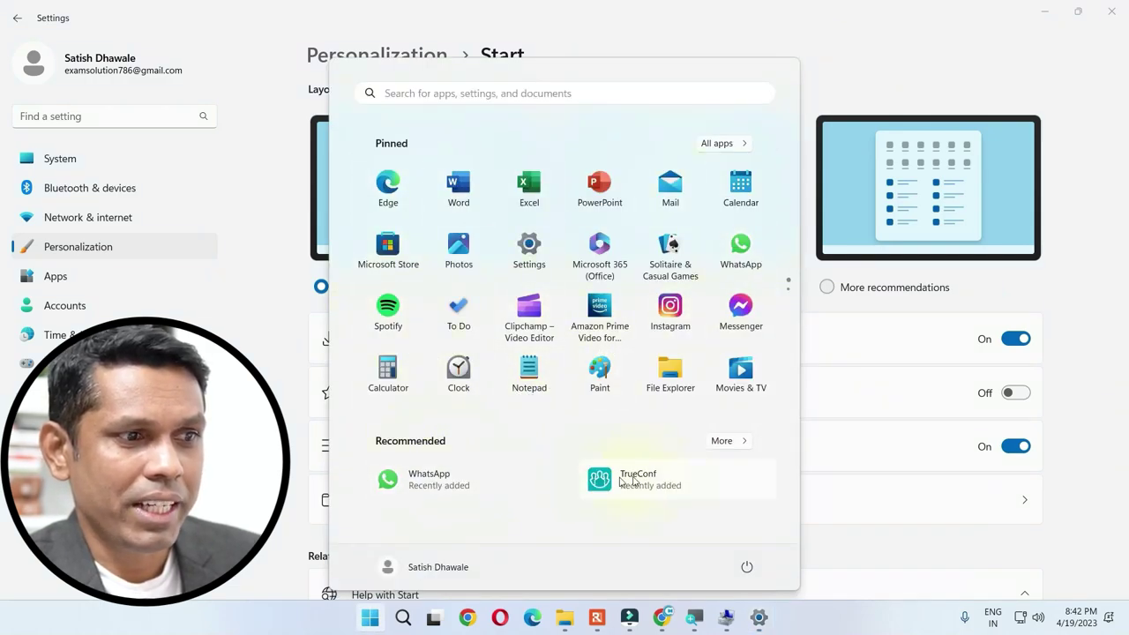
{"action": "left_click", "coordinate": [271, 538]}
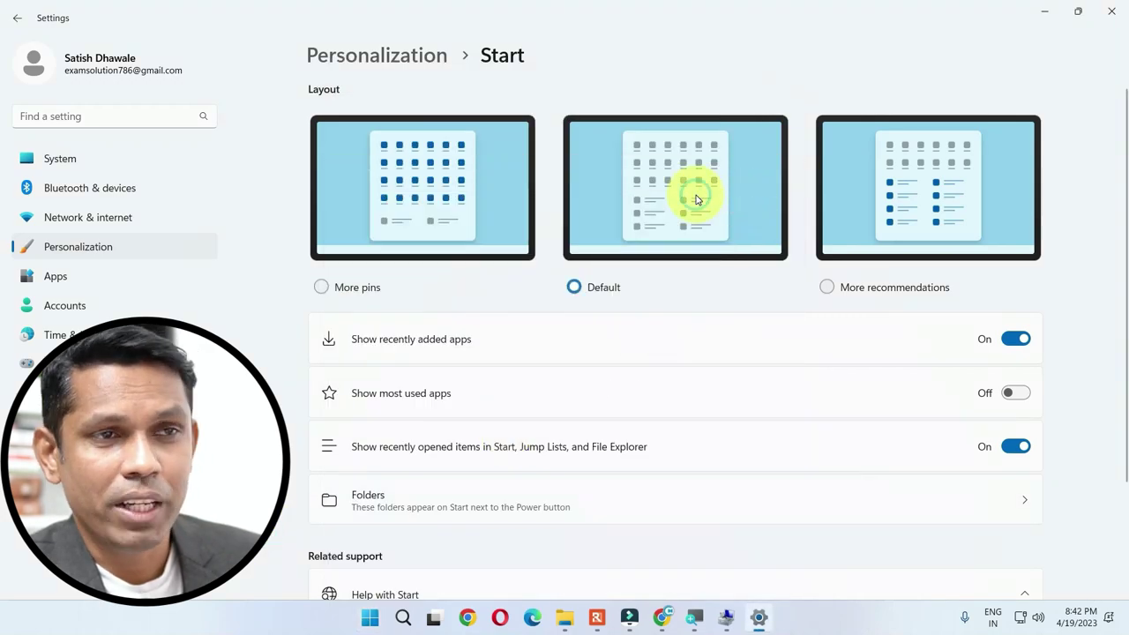
- Try the More recommendations Start layout, return to More pins, and check the Start menu with Show most used apps on
{"action": "left_click", "coordinate": [882, 205]}
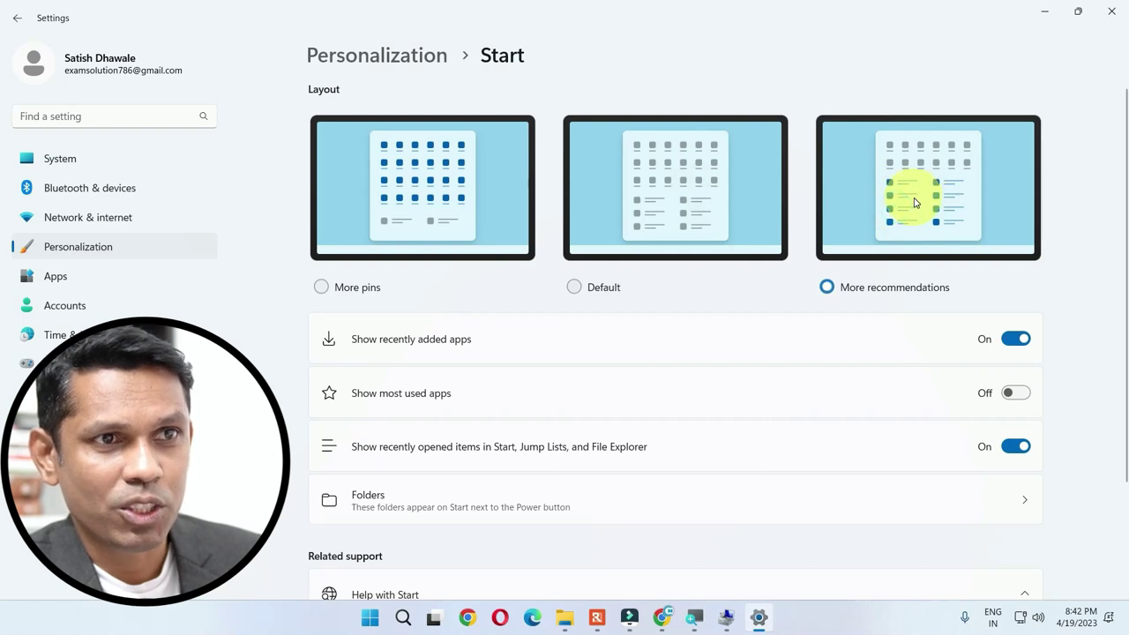
{"action": "left_click", "coordinate": [397, 221]}
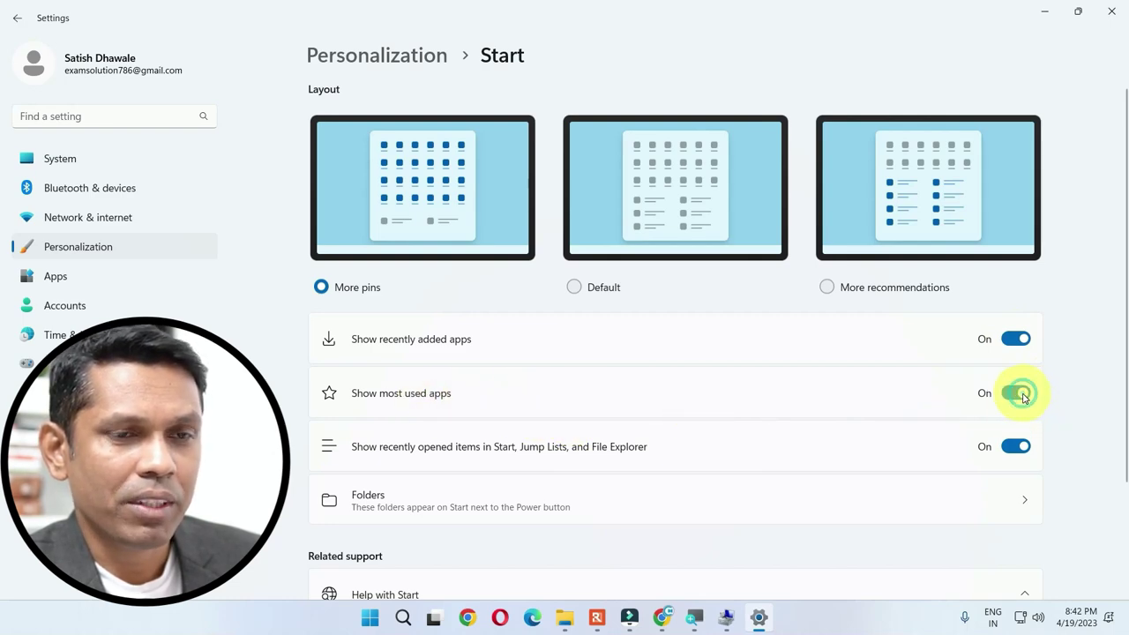
{"action": "key", "text": "super"}
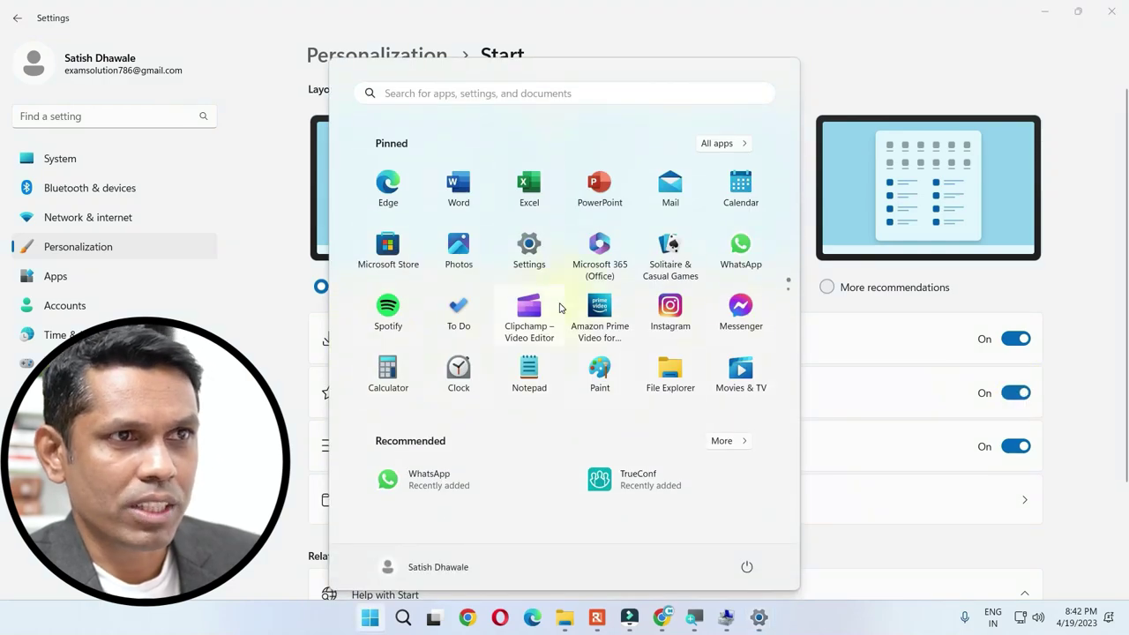
{"action": "left_click", "coordinate": [1013, 404]}
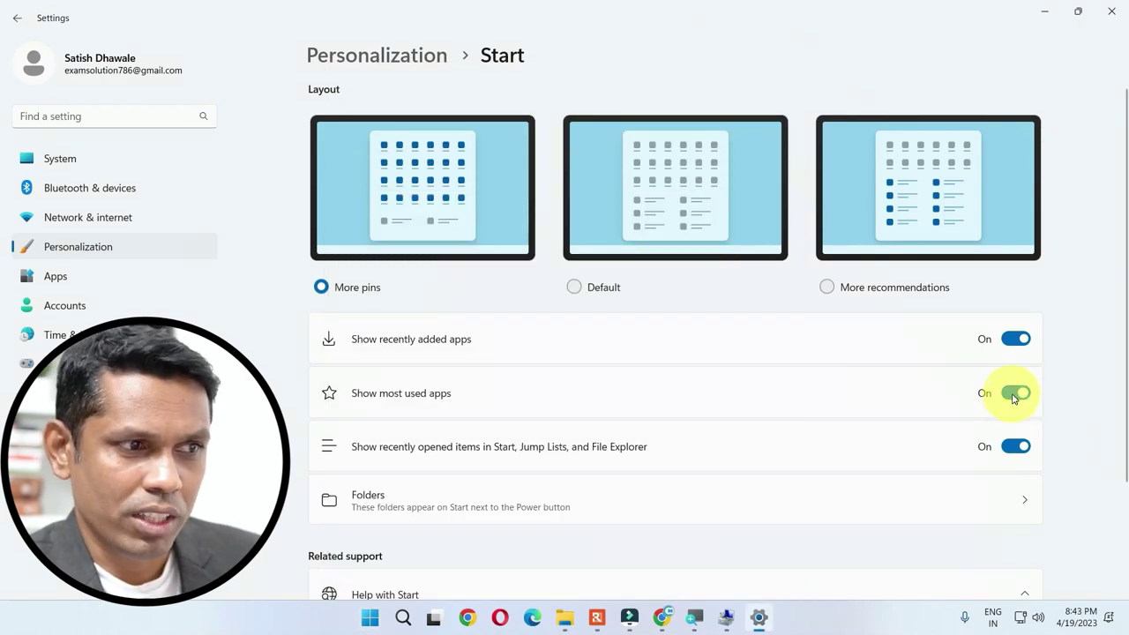
- Open the Folders settings for Start, turn on File Explorer beside the Power button, and check the Start menu
{"action": "scroll", "coordinate": [914, 446], "scroll_direction": "down", "scroll_amount": 3}
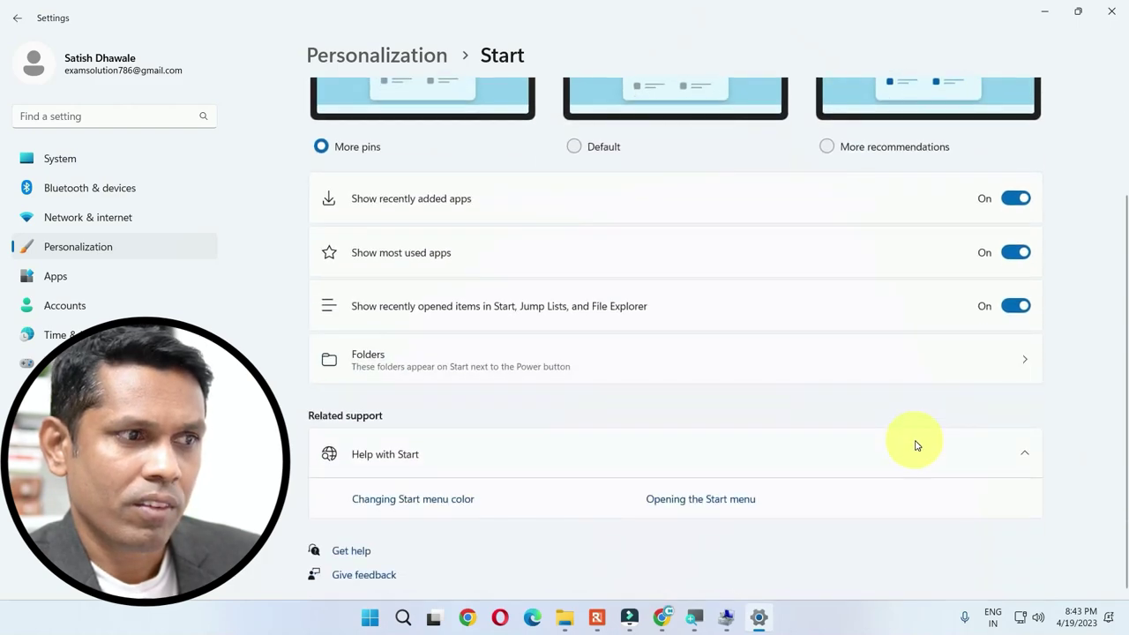
{"action": "left_click", "coordinate": [483, 366]}
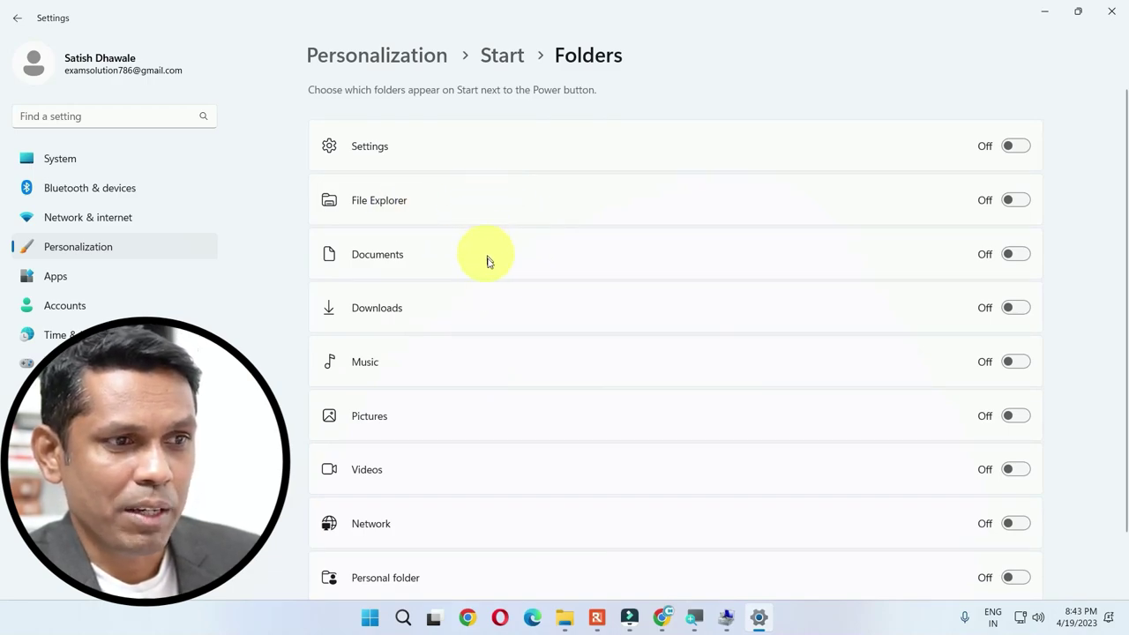
{"action": "key", "text": "super"}
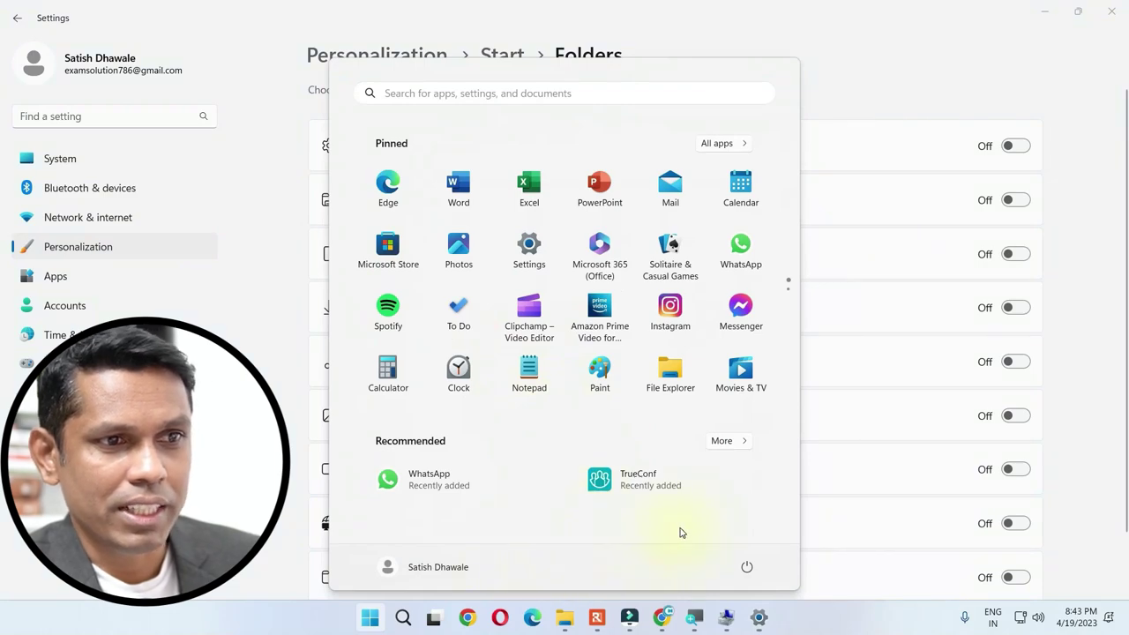
{"action": "key", "text": "Escape"}
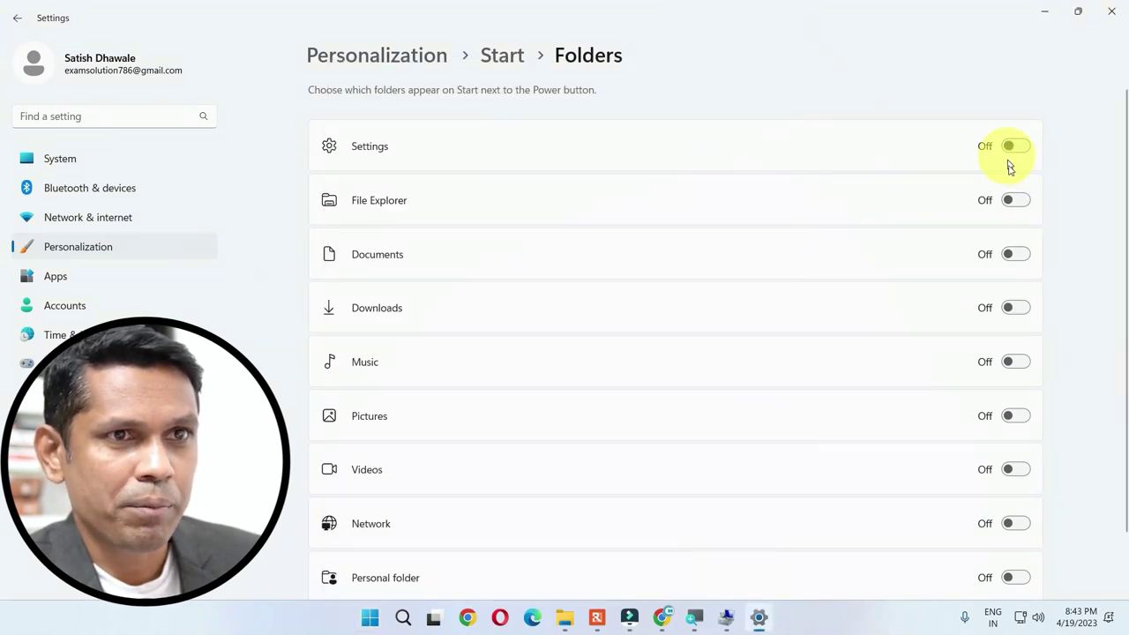
{"action": "left_click", "coordinate": [1009, 201]}
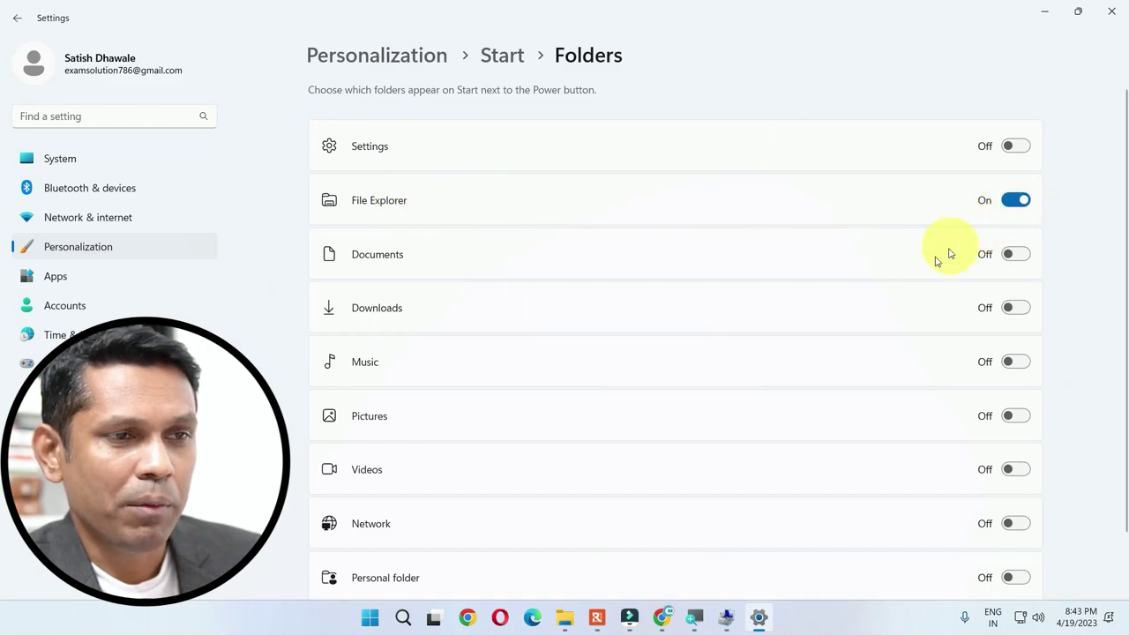
{"action": "key", "text": "super"}
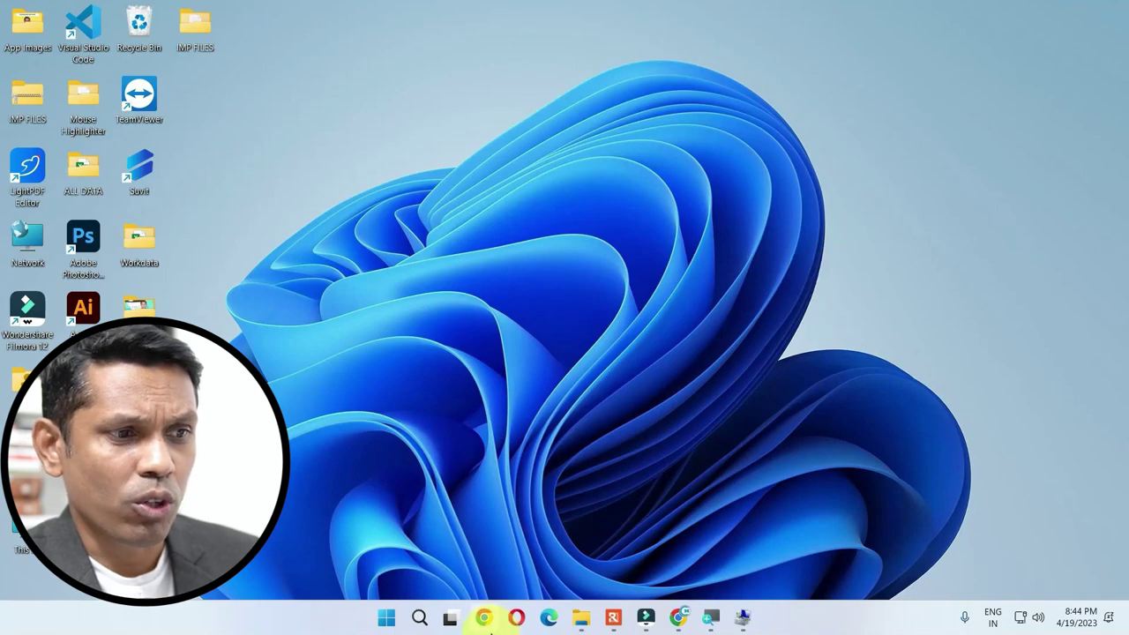
- Switch to Chrome, download the Anteri Signature font from the dafont Calligraphy page, and open the downloaded ZIP file
{"action": "left_click", "coordinate": [484, 618]}
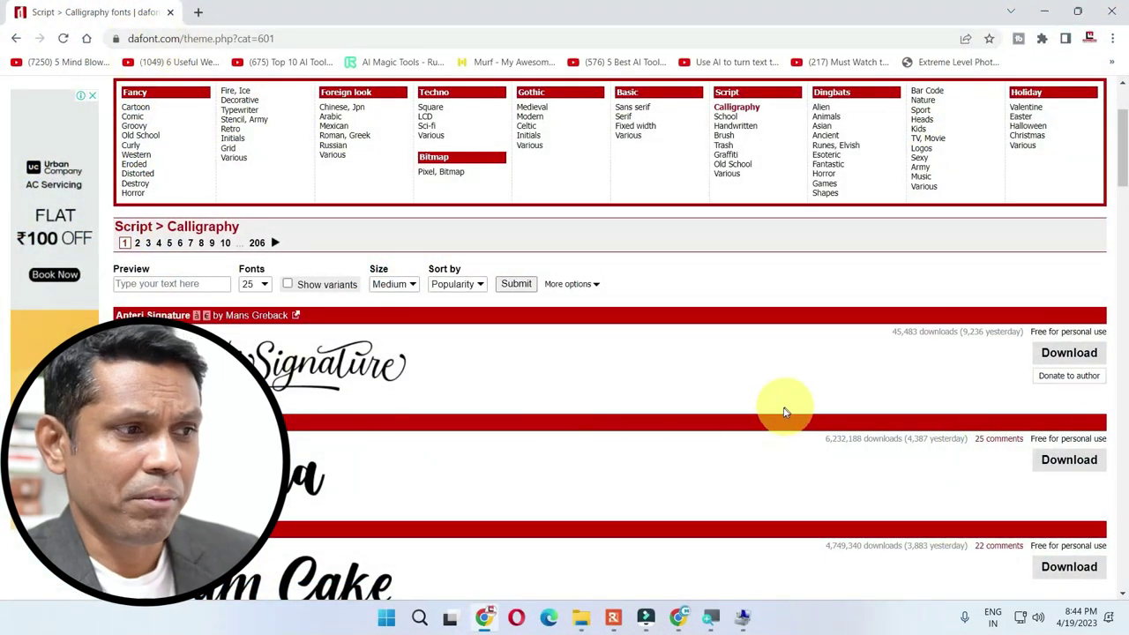
{"action": "scroll", "coordinate": [692, 444], "scroll_direction": "down", "scroll_amount": 1}
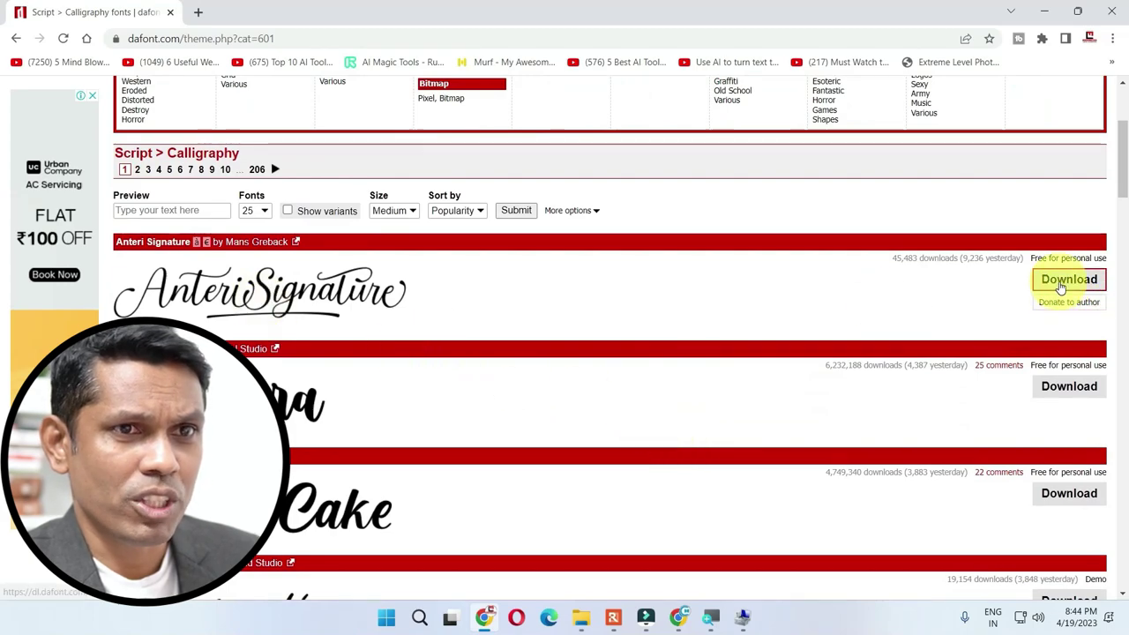
{"action": "left_click", "coordinate": [1061, 280]}
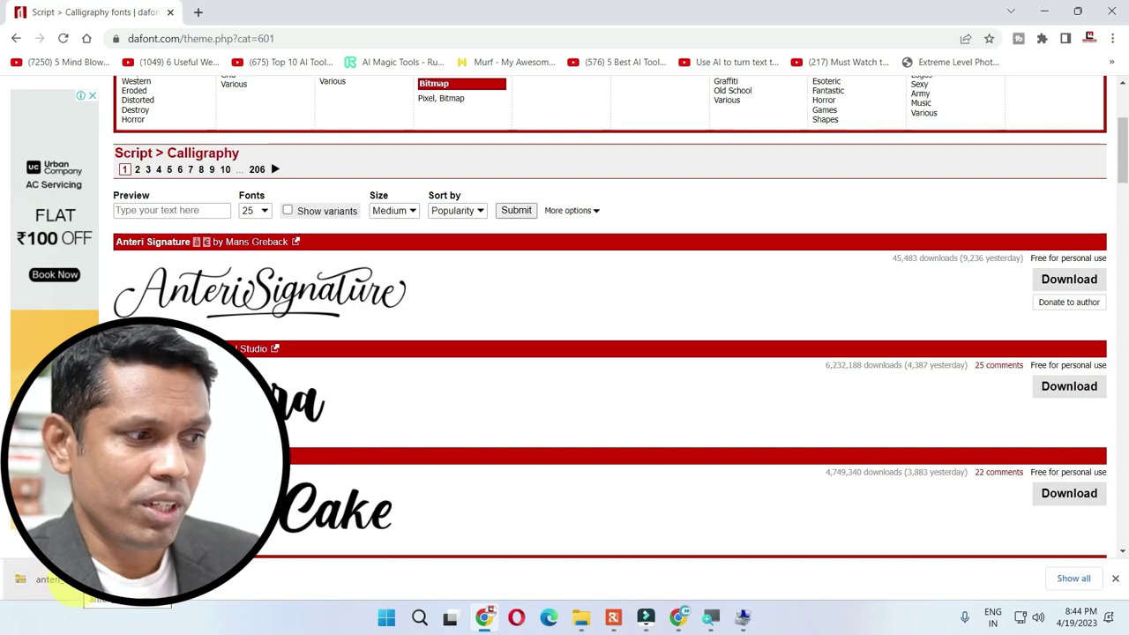
{"action": "left_click", "coordinate": [53, 581]}
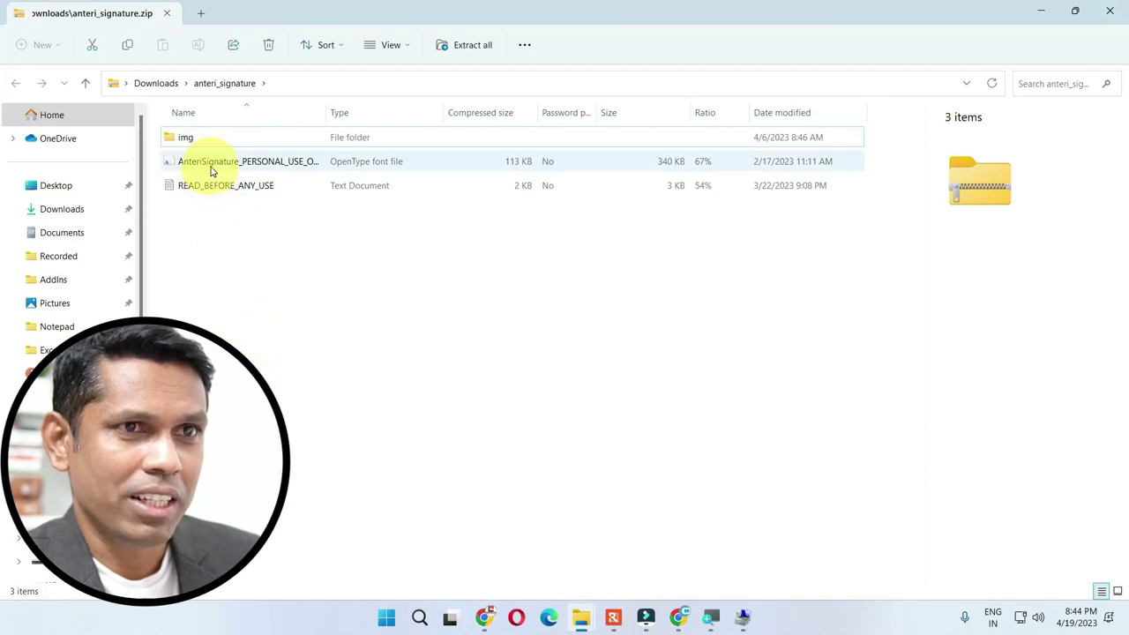
- Preview the AnteriSignature_PERSONAL_USE_ONLY font file from the ZIP and install the font
{"action": "left_click", "coordinate": [224, 165]}
{"action": "double_click", "coordinate": [220, 165]}
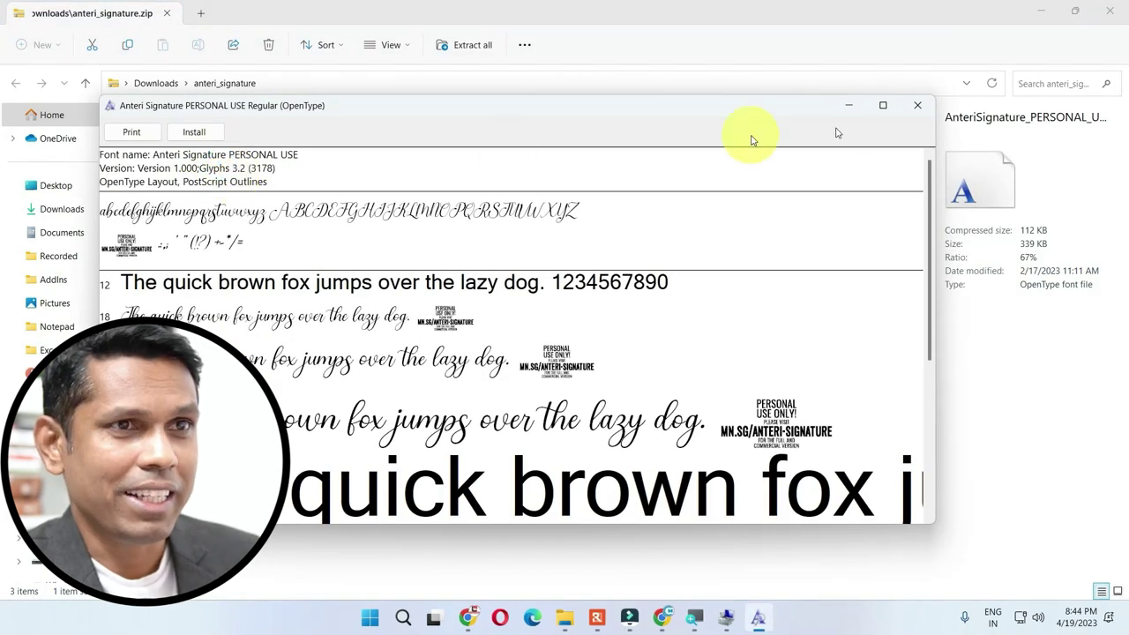
{"action": "left_click", "coordinate": [917, 105]}
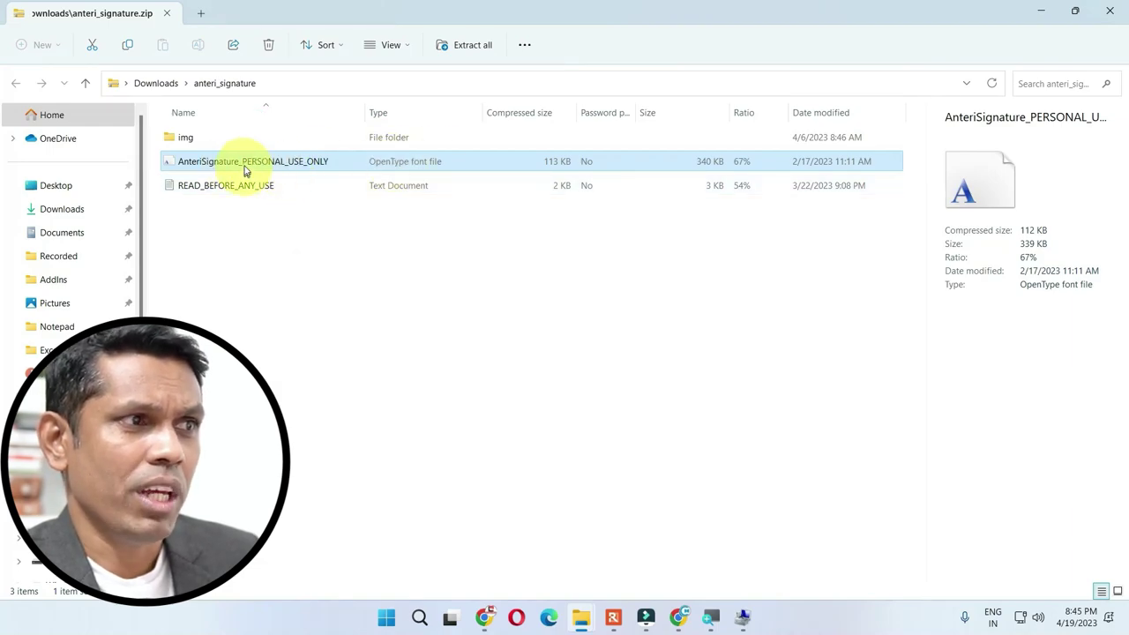
{"action": "double_click", "coordinate": [262, 164]}
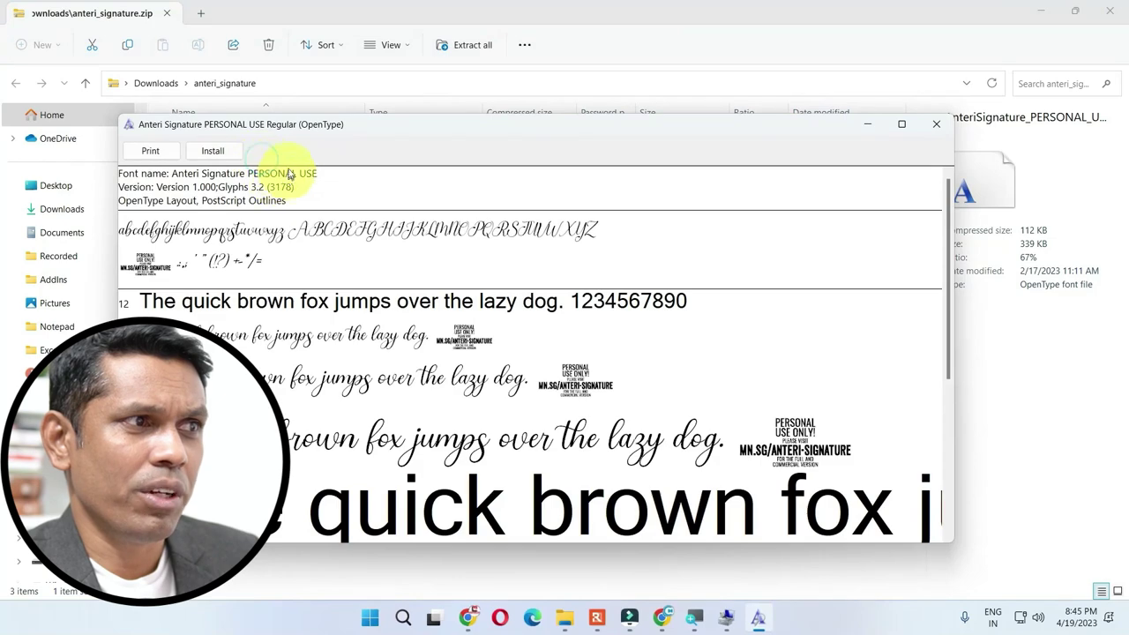
{"action": "left_click", "coordinate": [214, 153]}
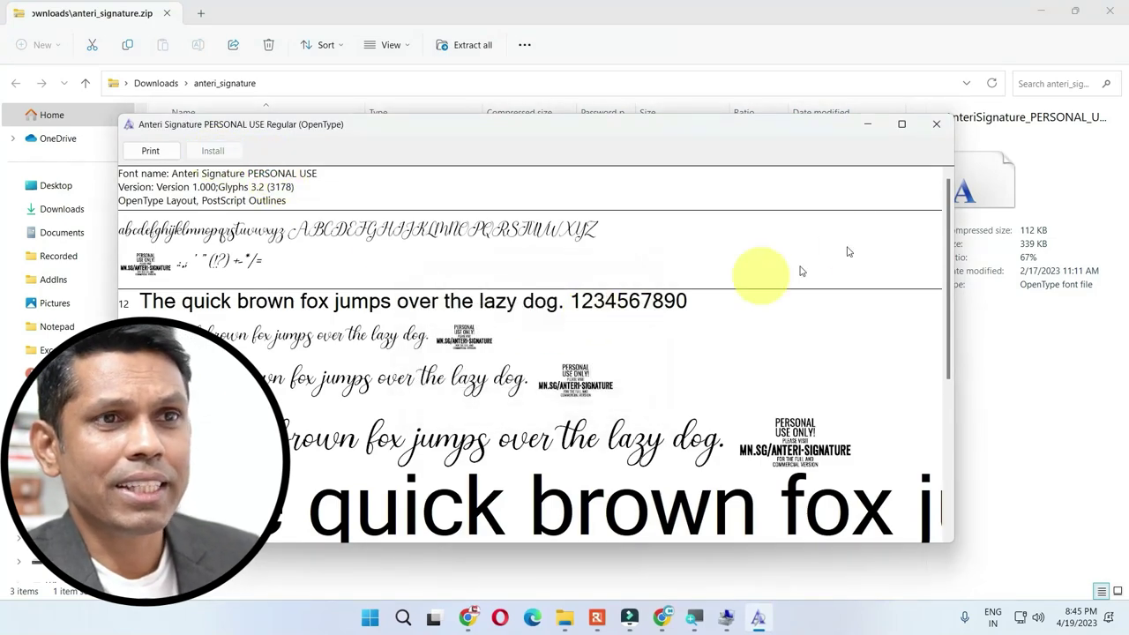
{"action": "left_click", "coordinate": [937, 123]}
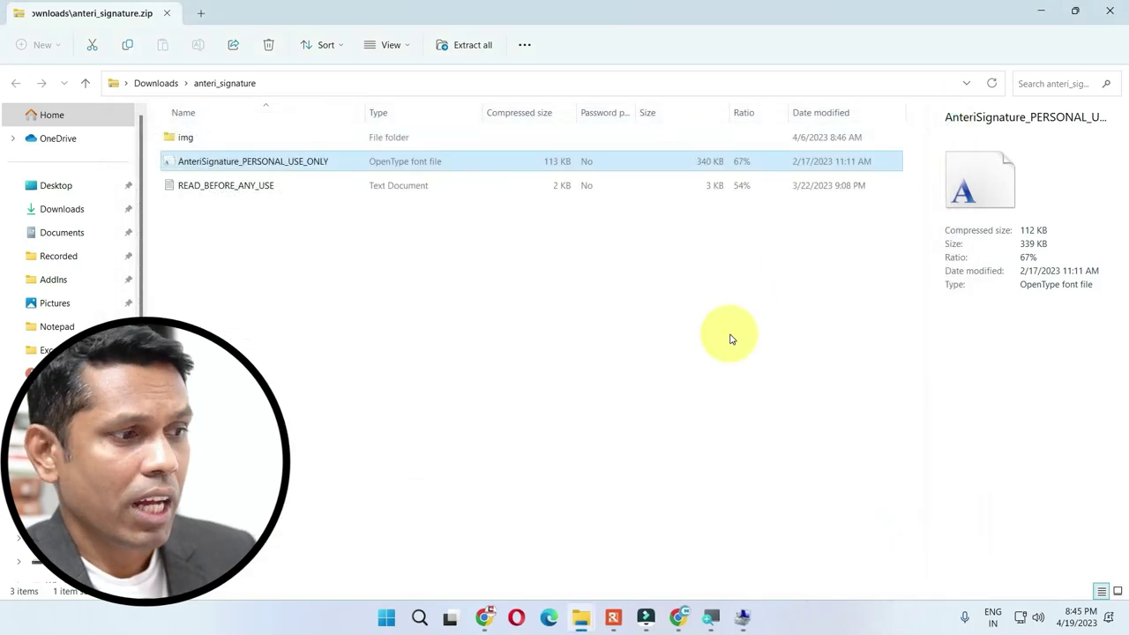
- Open the Control Panel with the Run command CONTROL and examine the installed fonts in Fonts
{"action": "key", "text": "super+r"}
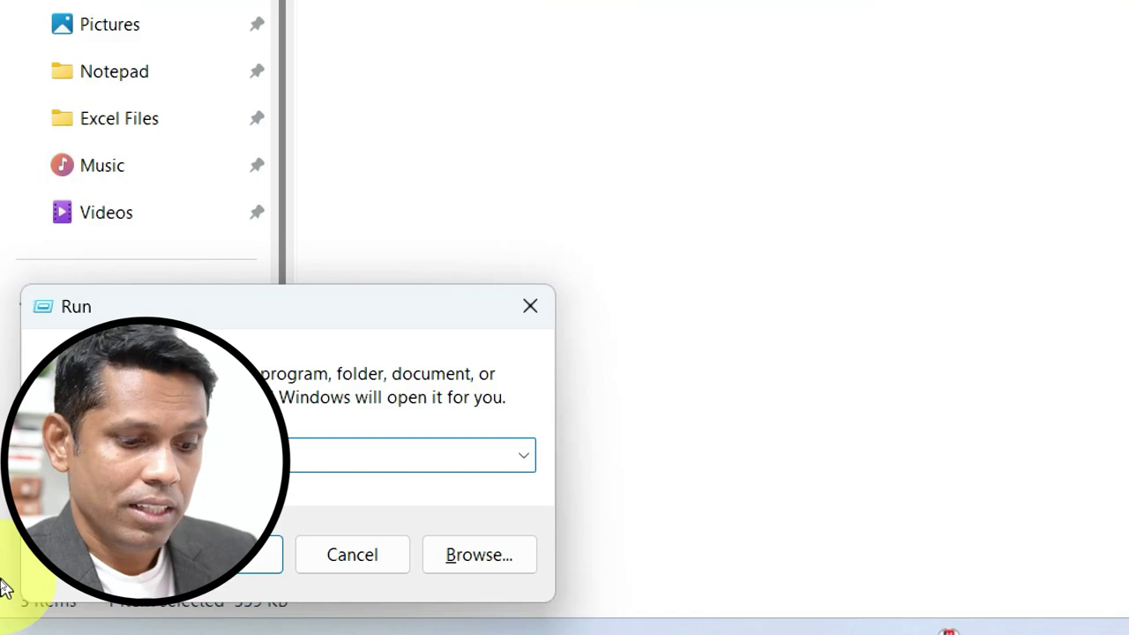
{"action": "type", "text": "CONTROL"}
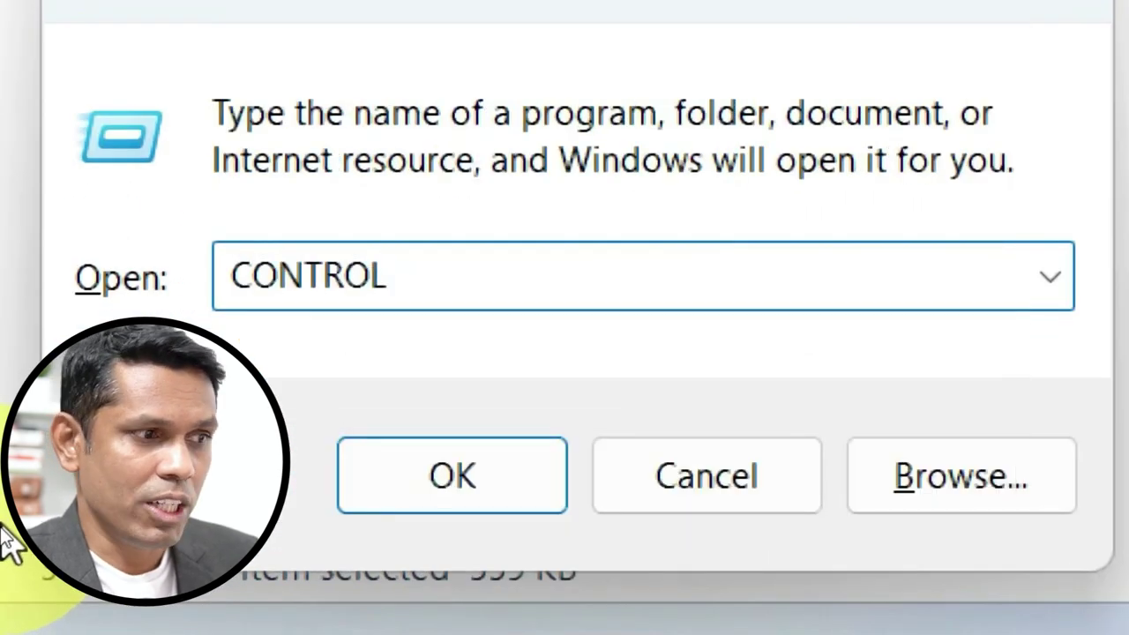
{"action": "key", "text": "Return"}
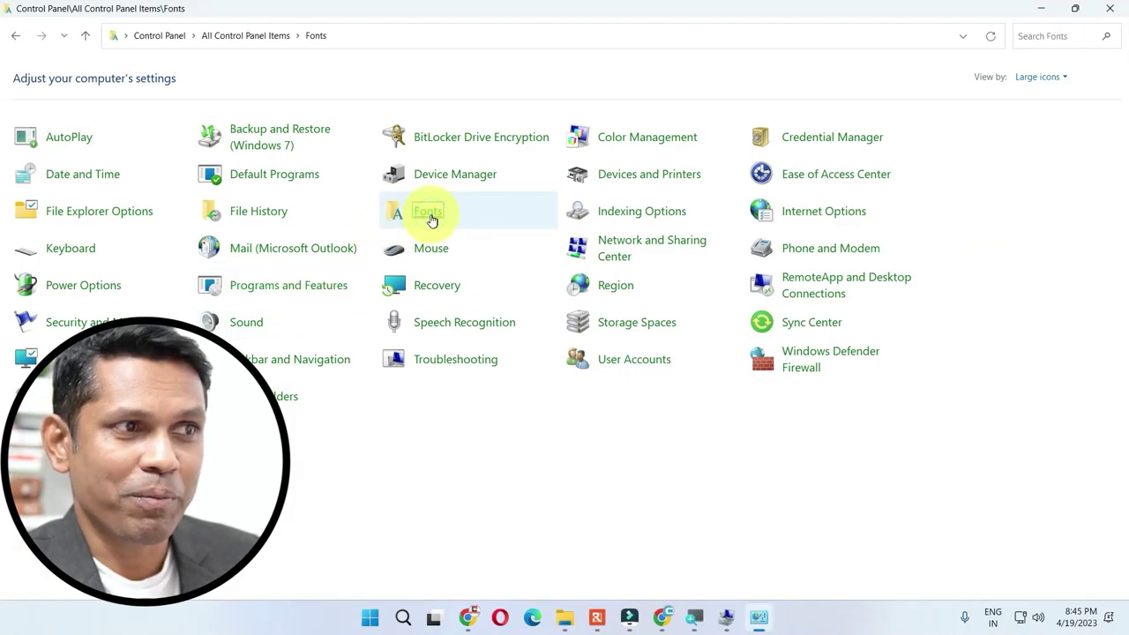
{"action": "scroll", "coordinate": [411, 265], "scroll_direction": "down", "scroll_amount": 15}
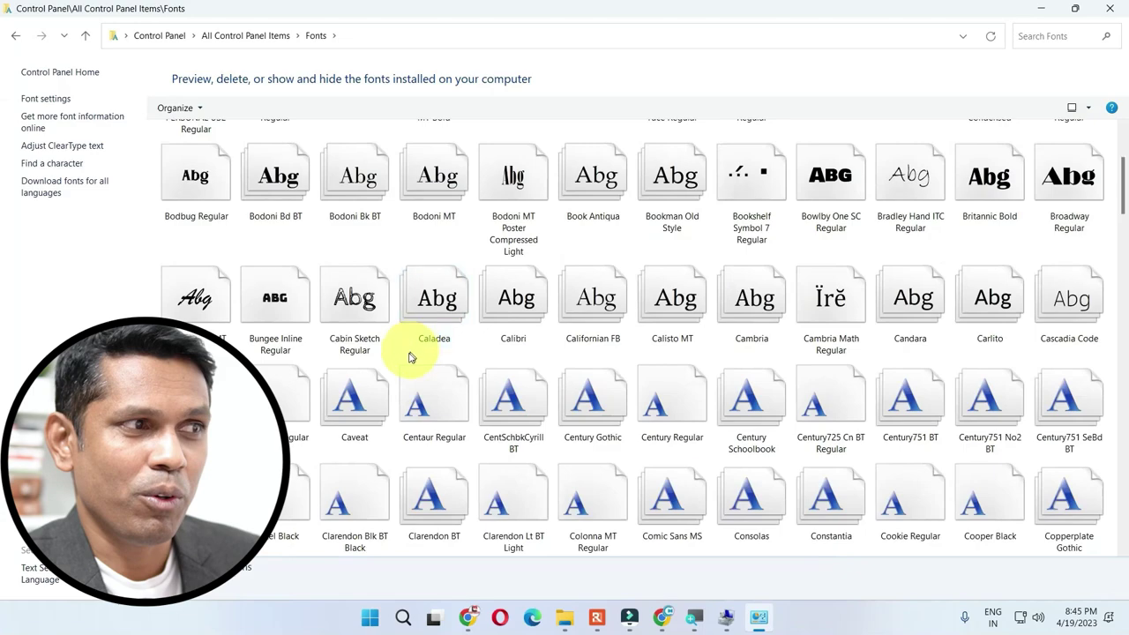
{"action": "scroll", "coordinate": [402, 376], "scroll_direction": "up", "scroll_amount": 15}
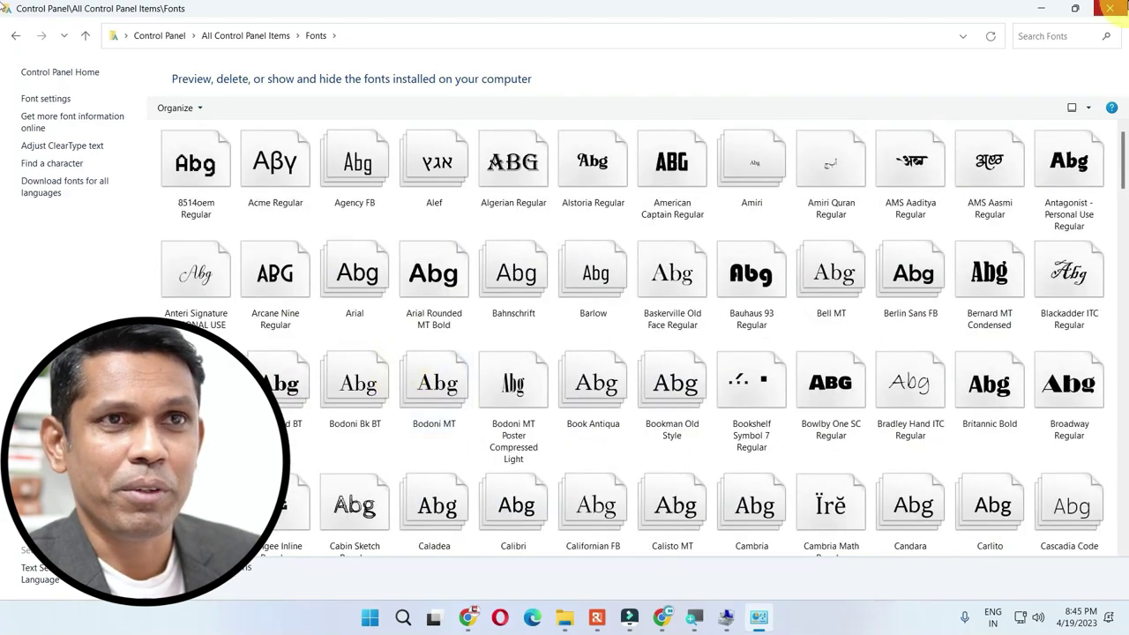
{"action": "left_click", "coordinate": [830, 270]}
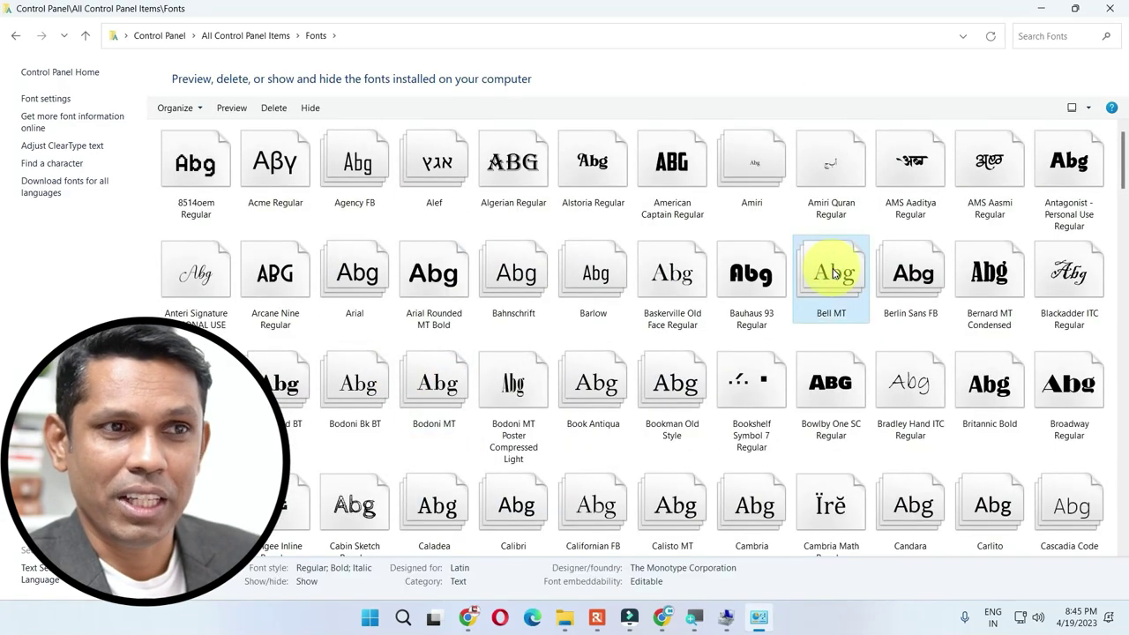
{"action": "left_click", "coordinate": [757, 284]}
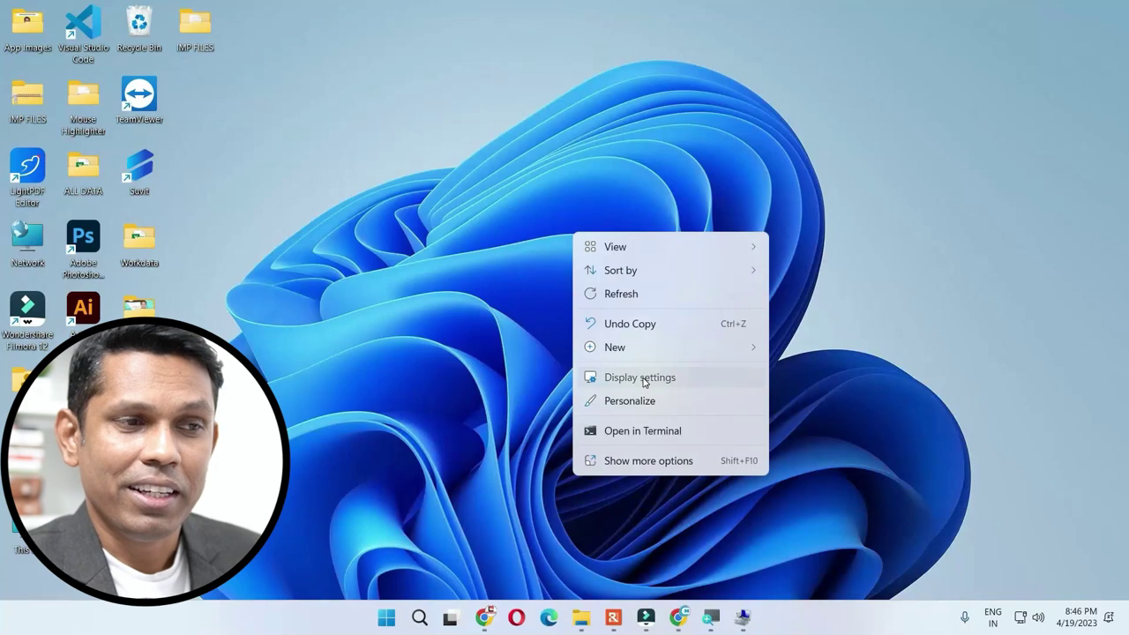
- Open the desktop's Display settings and try the Landscape (flipped) display orientation
{"action": "left_click", "coordinate": [643, 378]}
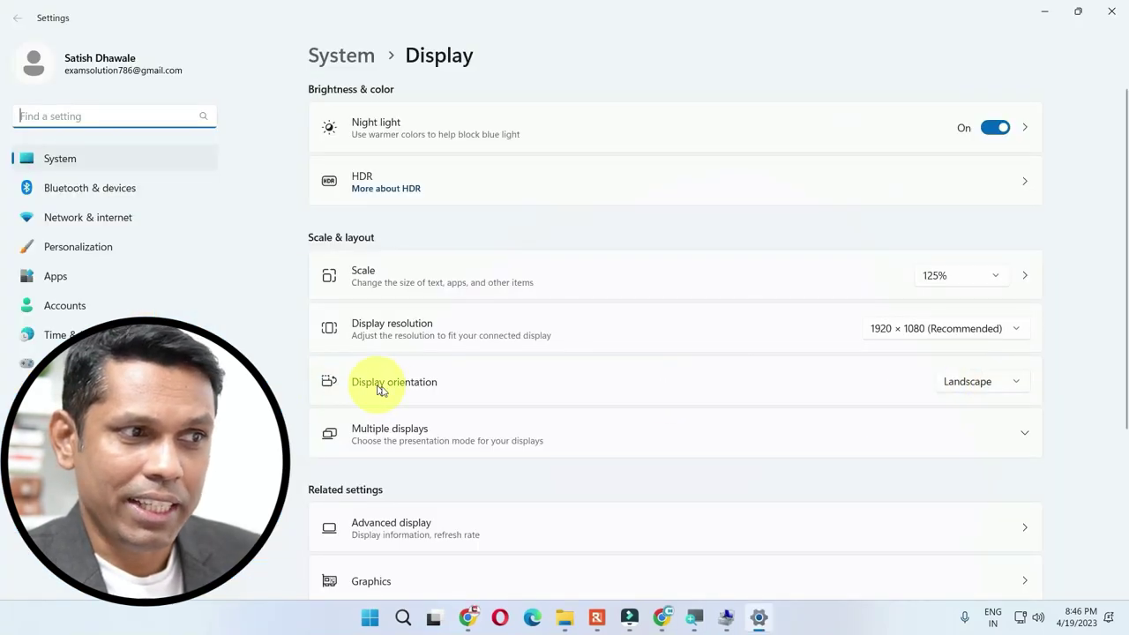
{"action": "left_click", "coordinate": [1001, 384]}
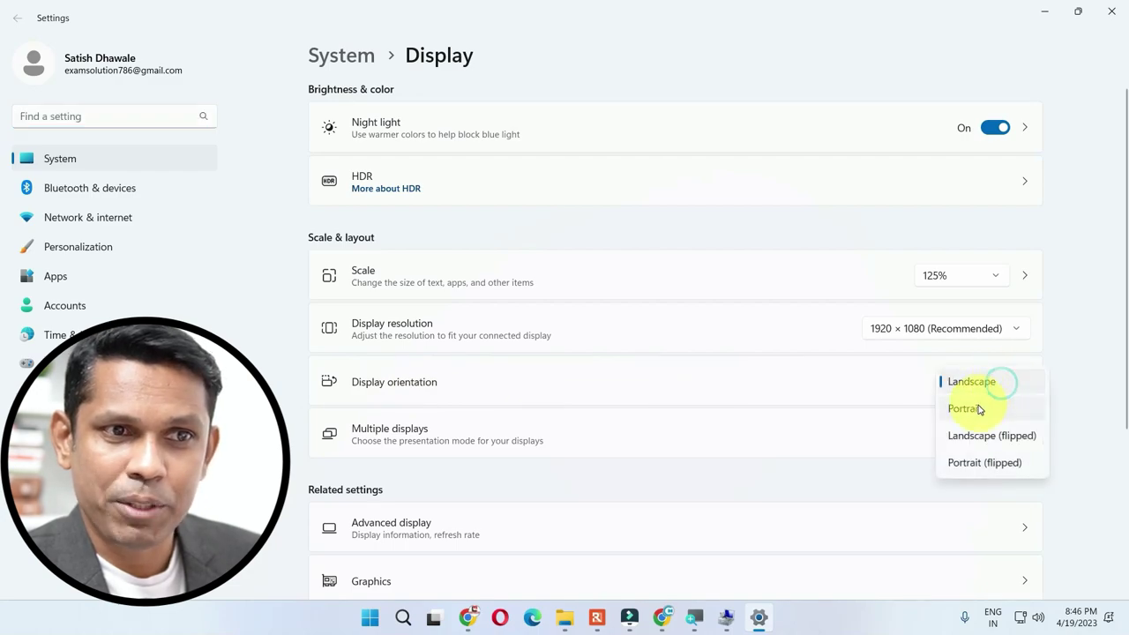
{"action": "left_click", "coordinate": [980, 435]}
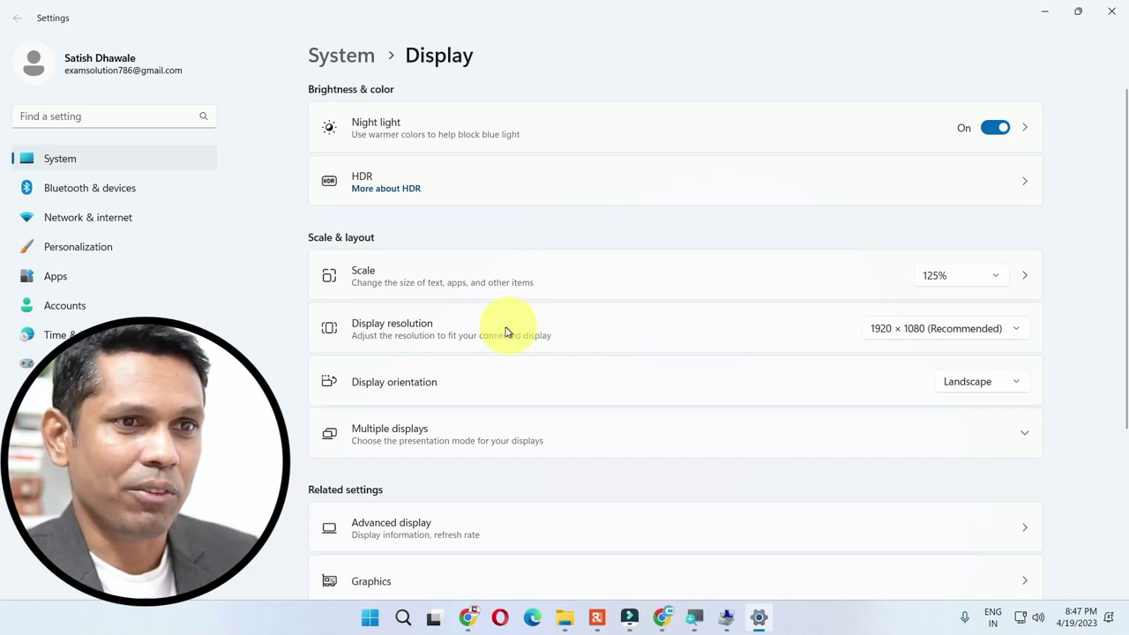
- Try the Portrait display orientation and revert to the previous display settings
{"action": "left_click", "coordinate": [968, 382]}
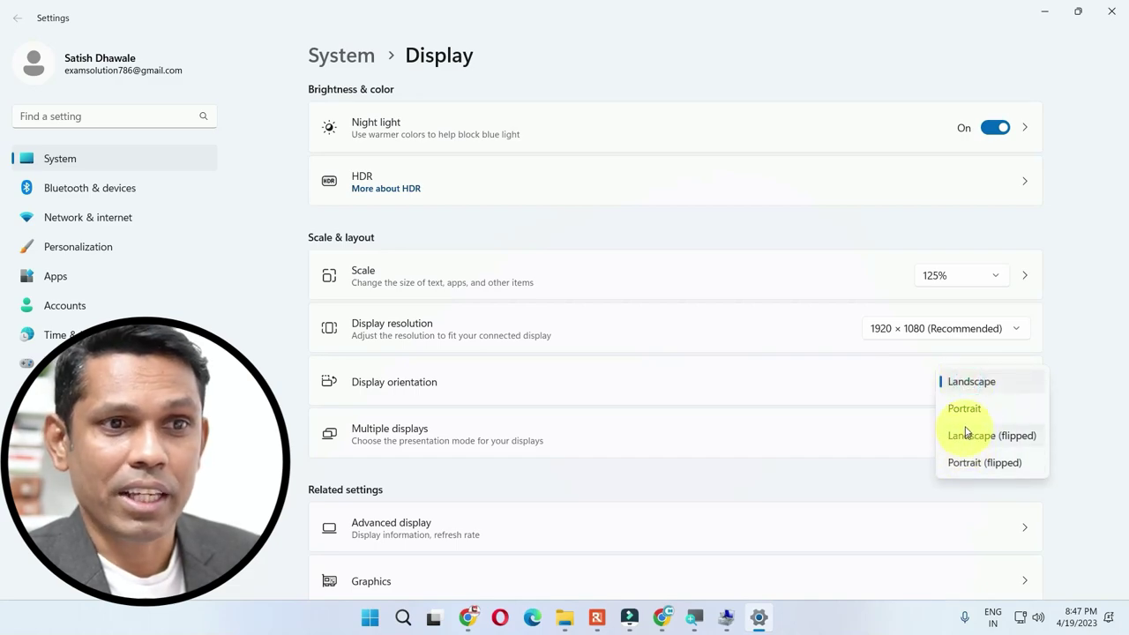
{"action": "left_click", "coordinate": [965, 410]}
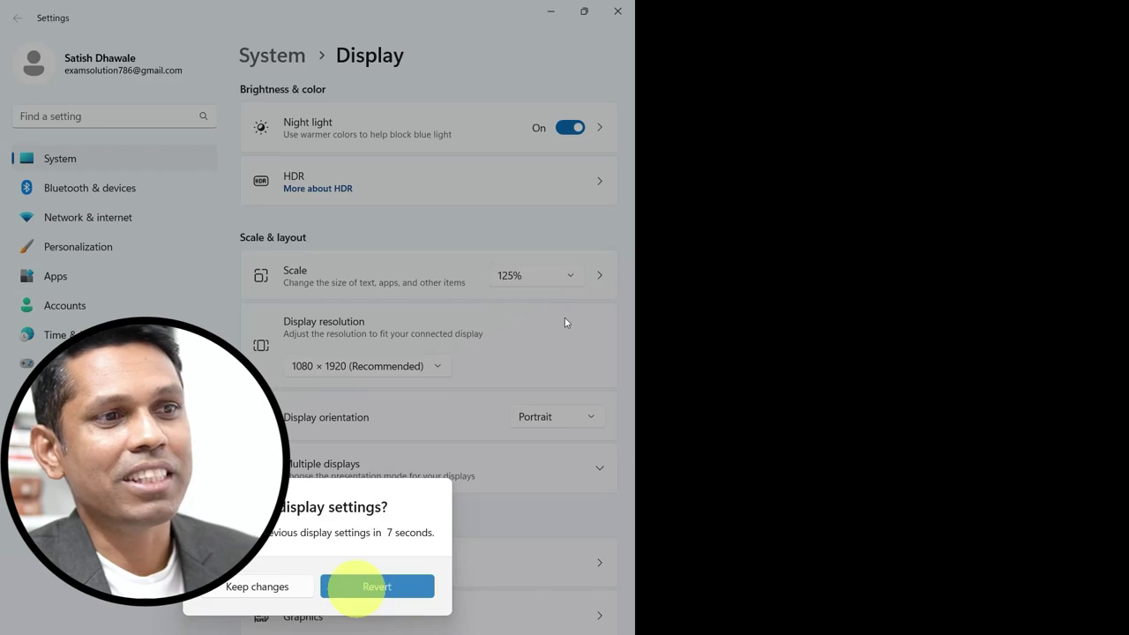
{"action": "left_click", "coordinate": [361, 587]}
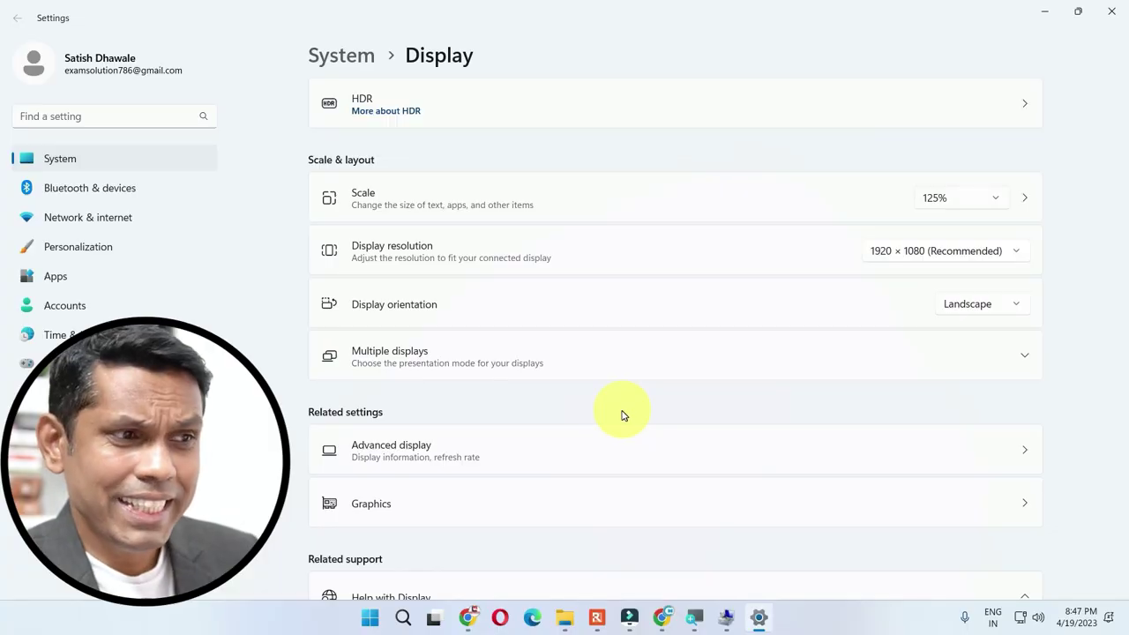
- Open the Graphics settings under Display and examine the custom graphics options for the listed apps
{"action": "scroll", "coordinate": [622, 415], "scroll_direction": "down", "scroll_amount": 2}
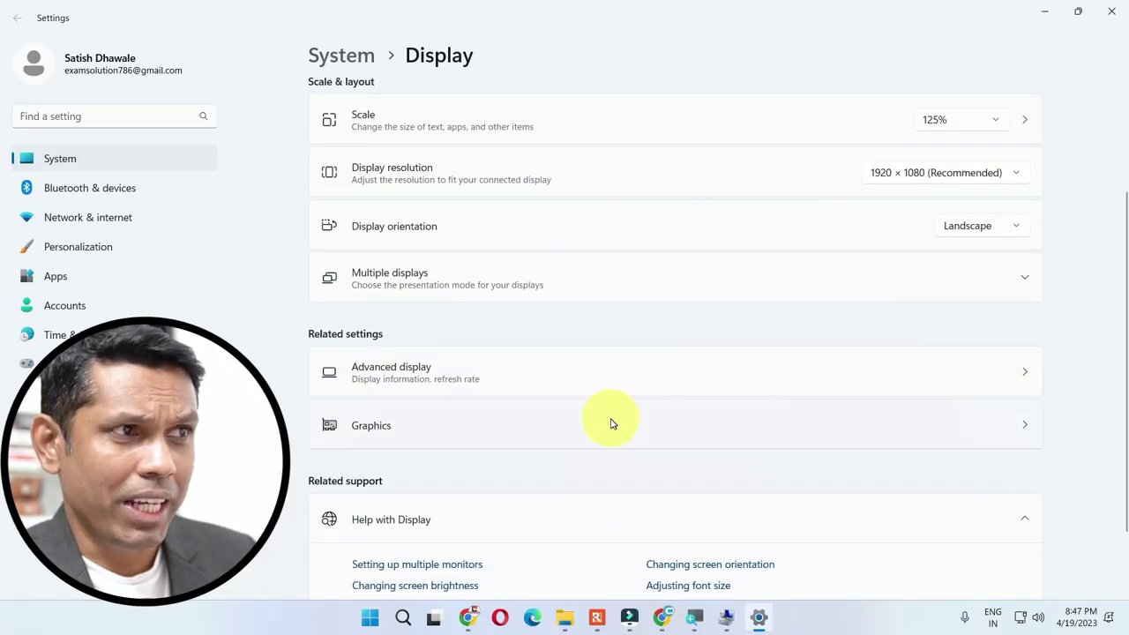
{"action": "scroll", "coordinate": [609, 422], "scroll_direction": "up", "scroll_amount": 2}
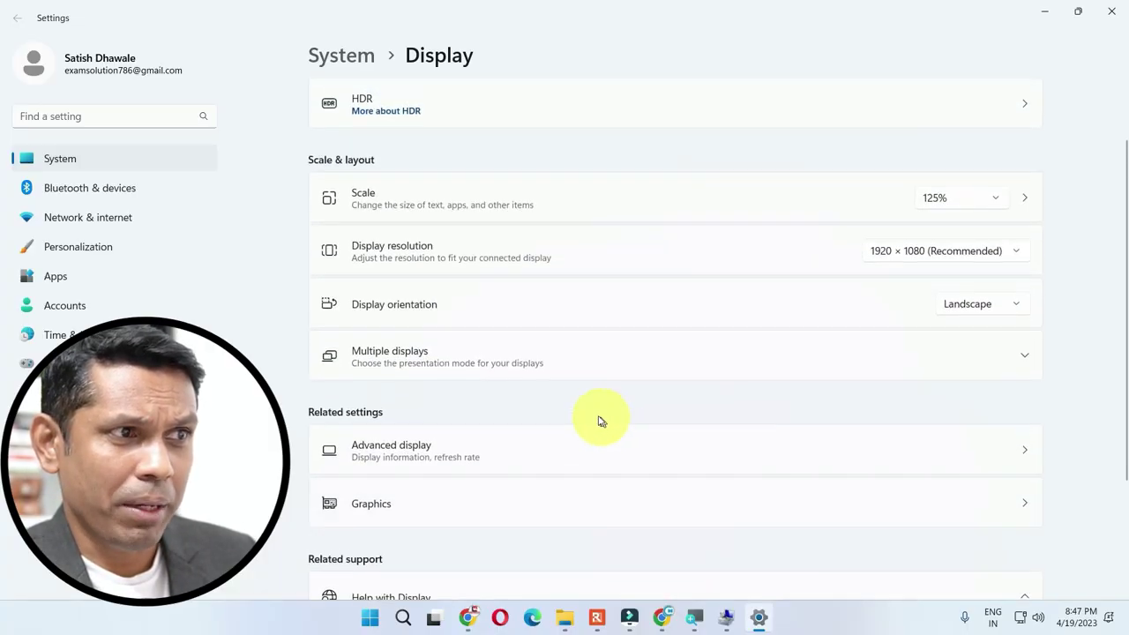
{"action": "left_click", "coordinate": [396, 516]}
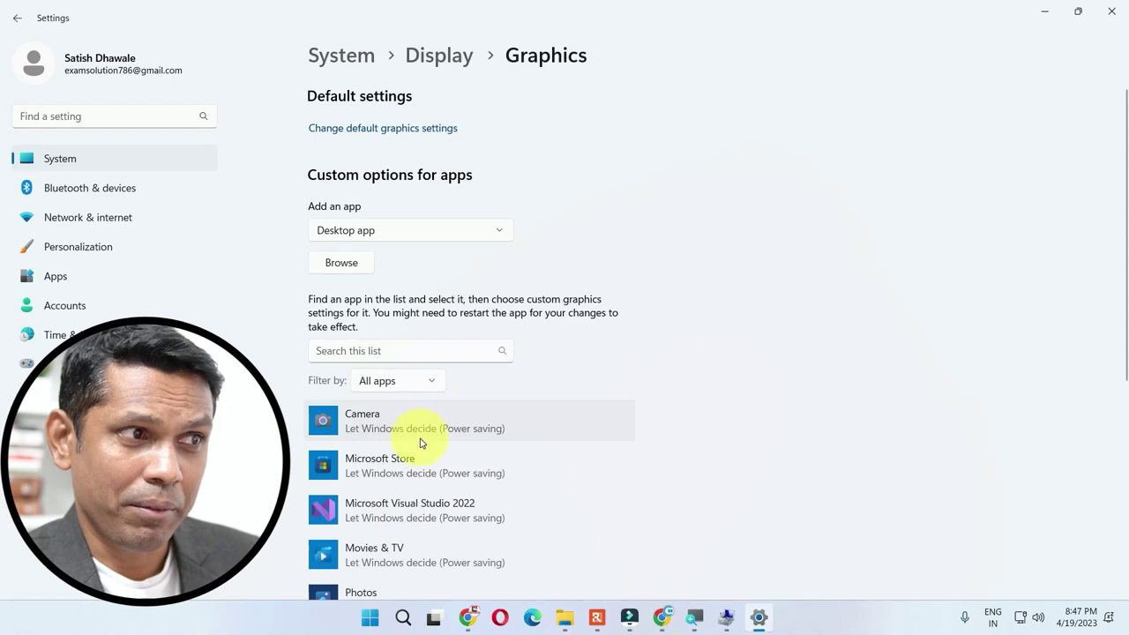
{"action": "scroll", "coordinate": [419, 443], "scroll_direction": "down", "scroll_amount": 2}
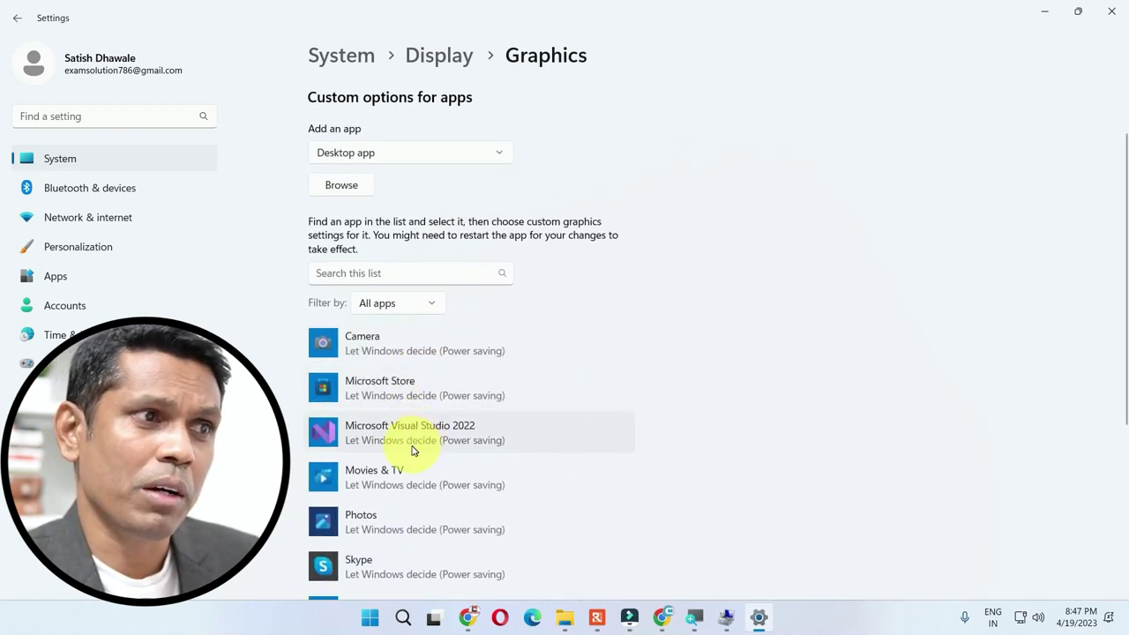
{"action": "left_click", "coordinate": [362, 221]}
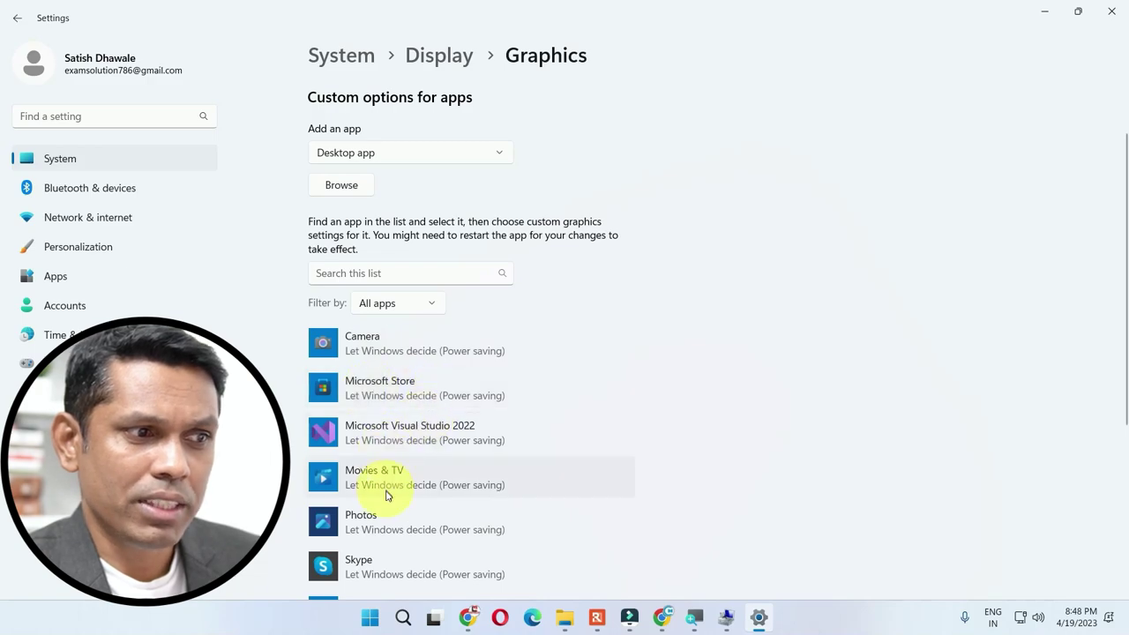
{"action": "scroll", "coordinate": [388, 494], "scroll_direction": "down", "scroll_amount": 3}
{"action": "scroll", "coordinate": [384, 498], "scroll_direction": "up", "scroll_amount": 4}
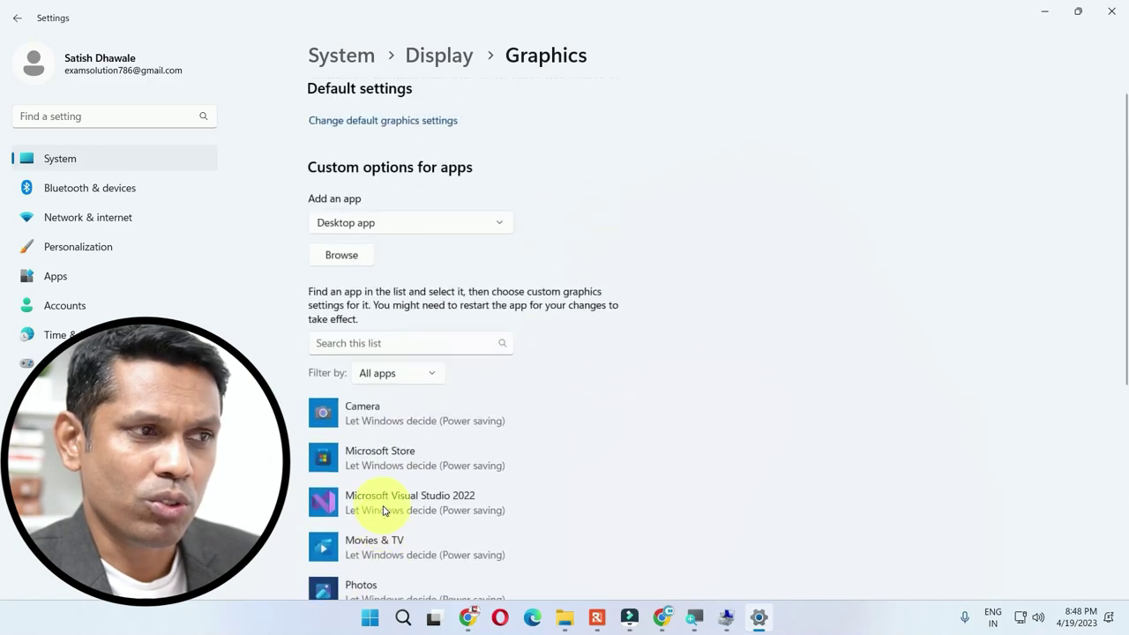
{"action": "scroll", "coordinate": [385, 492], "scroll_direction": "down", "scroll_amount": 1}
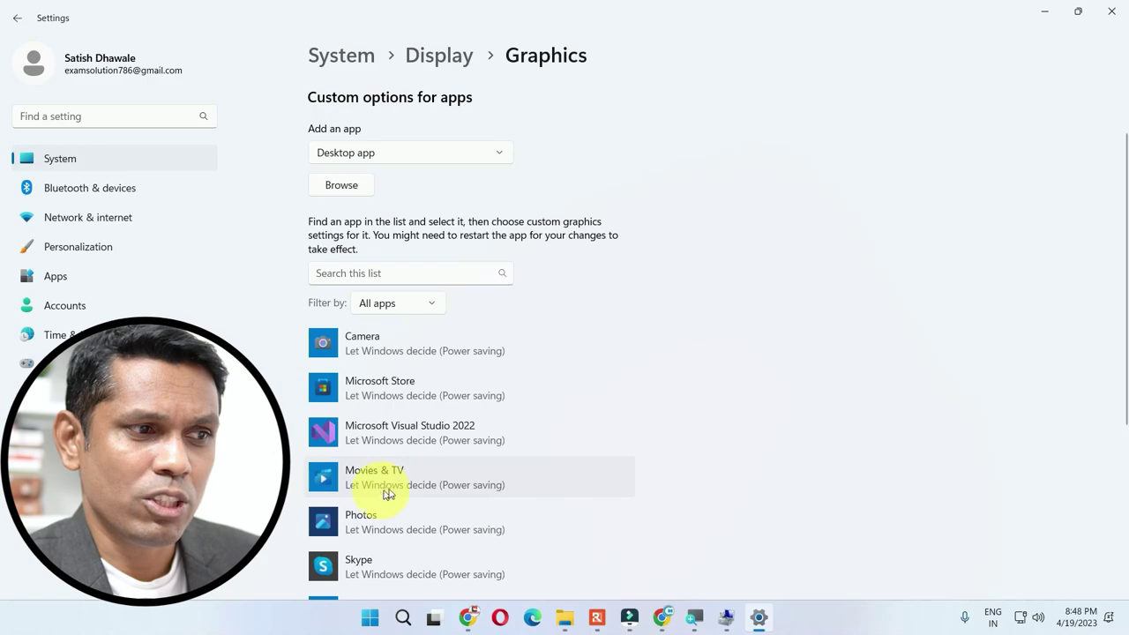
- Try High performance as the graphics preference for Movies & TV and cancel without saving
{"action": "left_click", "coordinate": [396, 485]}
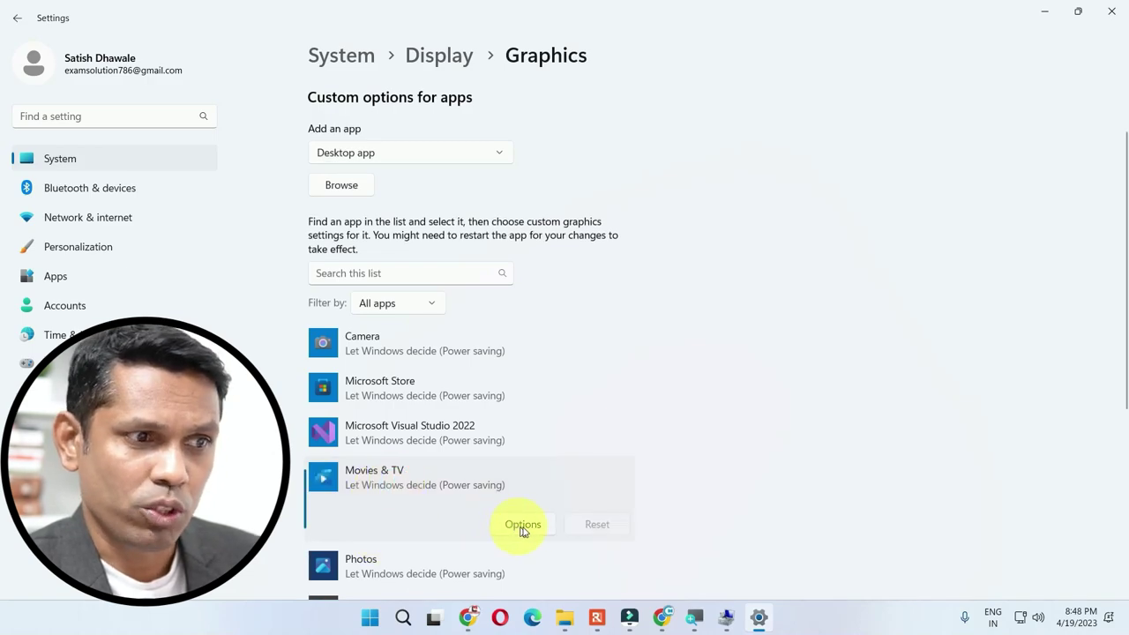
{"action": "left_click", "coordinate": [523, 524]}
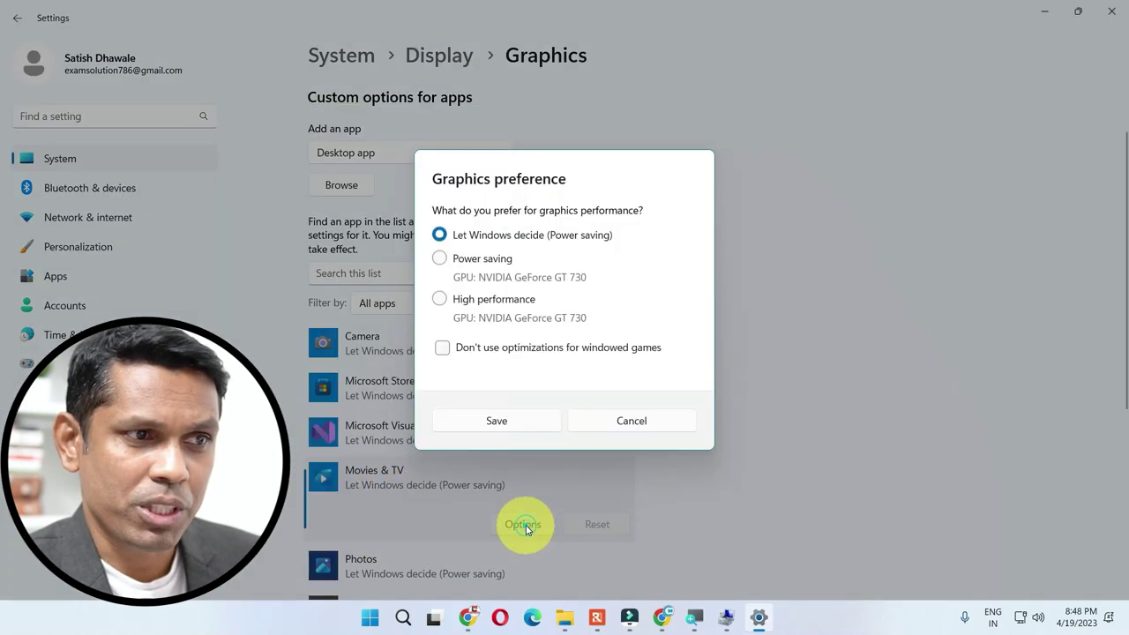
{"action": "left_click", "coordinate": [482, 303]}
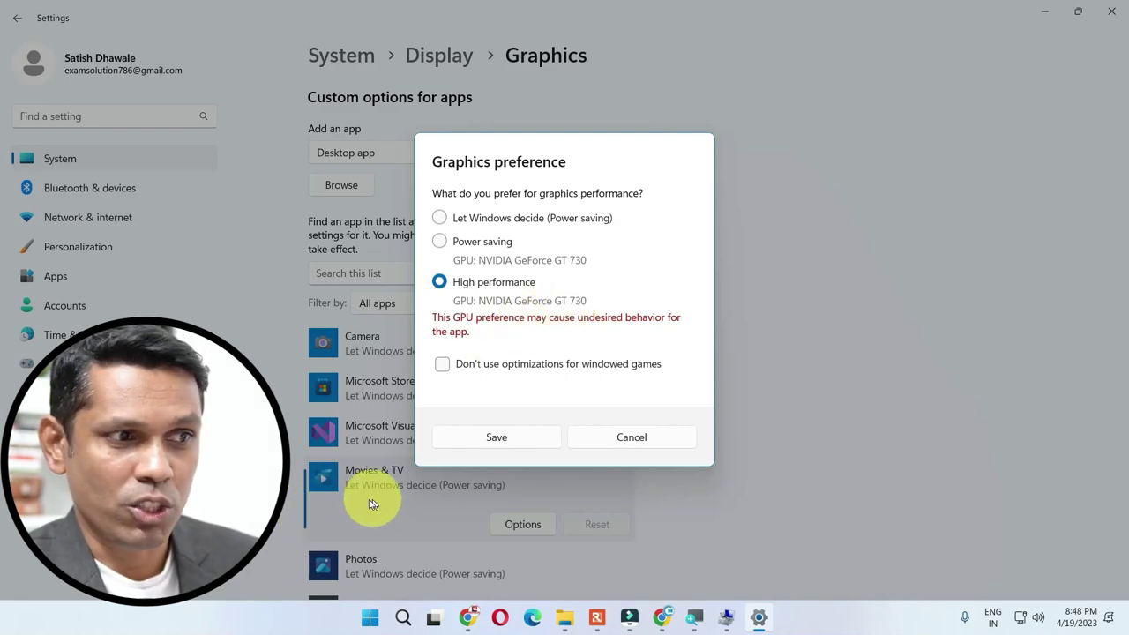
{"action": "left_click", "coordinate": [514, 439]}
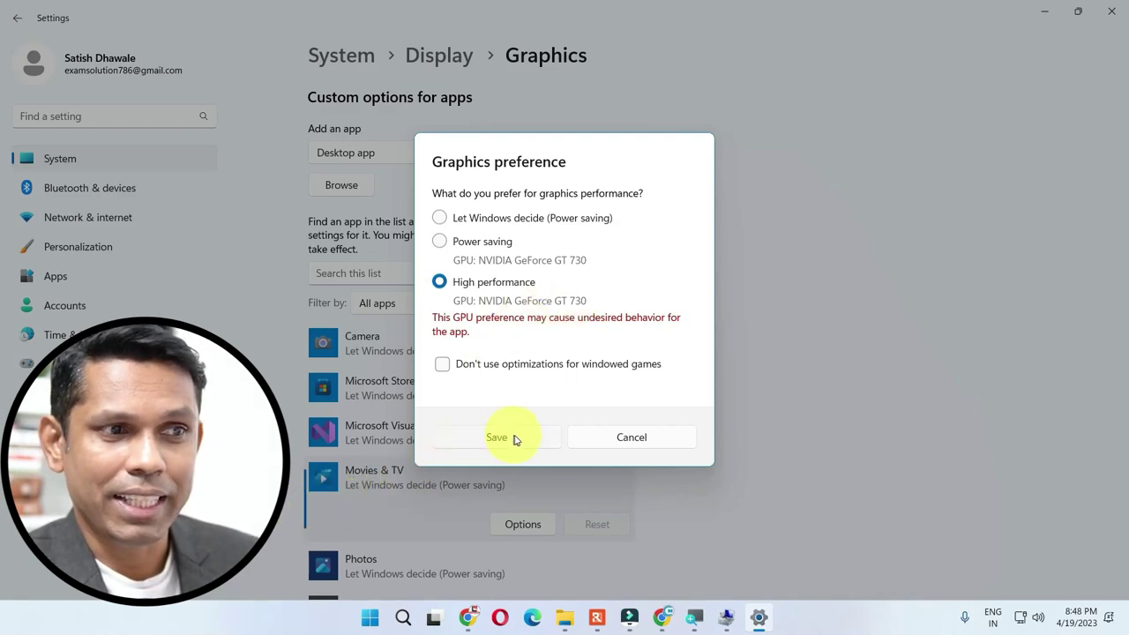
{"action": "left_click", "coordinate": [614, 441]}
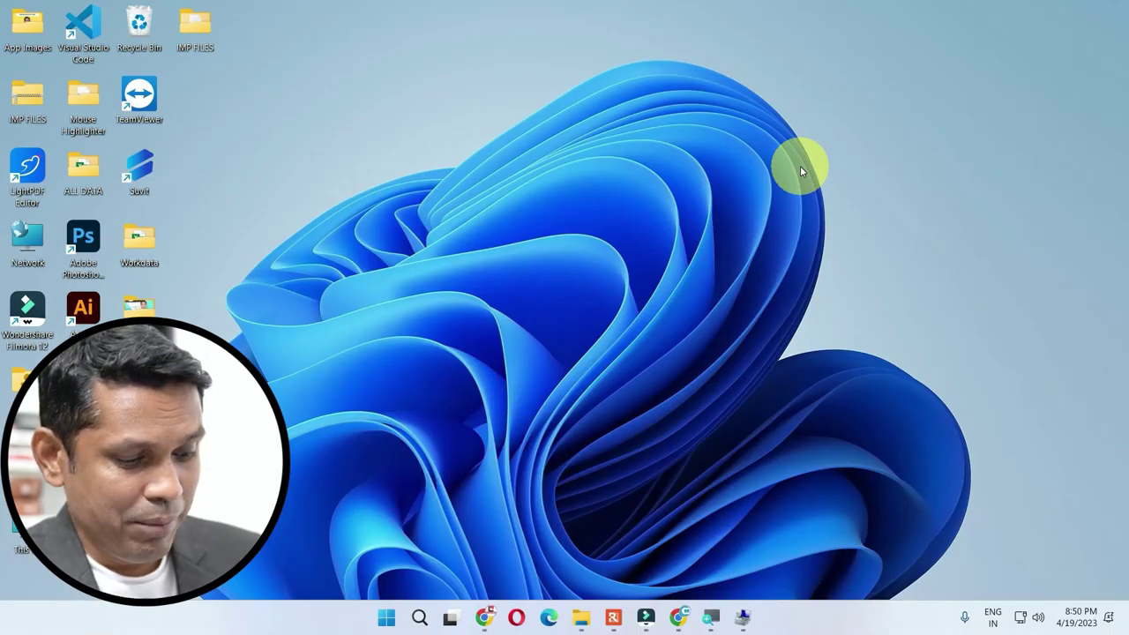
- Open New Volume (D:) in File Explorer and go to the files at the end of its list
{"action": "key", "text": "super+e"}
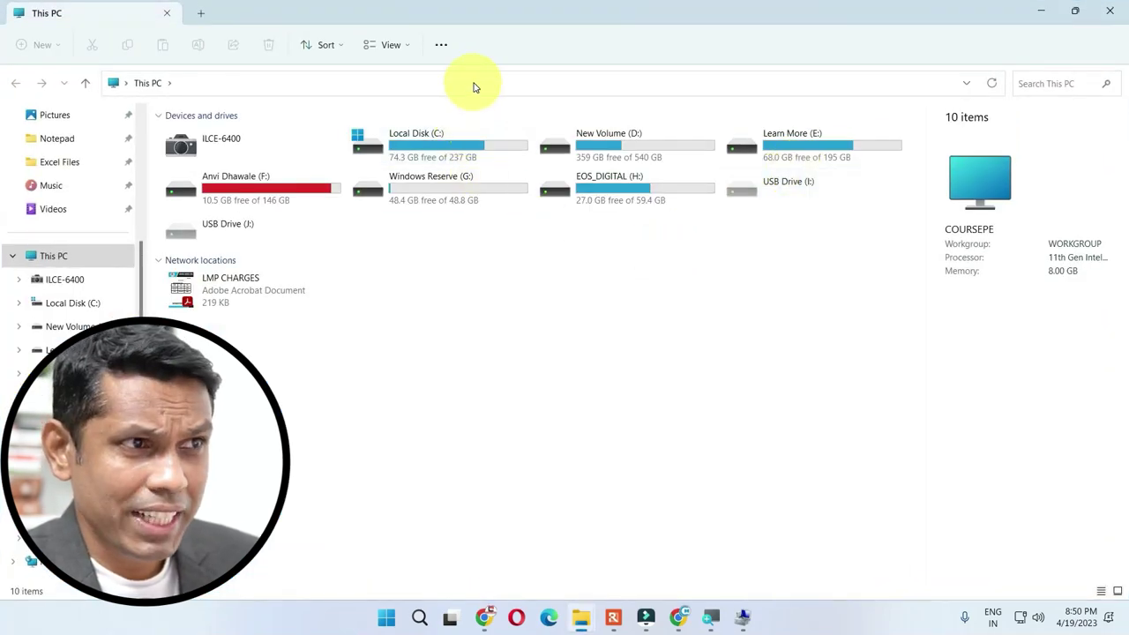
{"action": "double_click", "coordinate": [630, 145]}
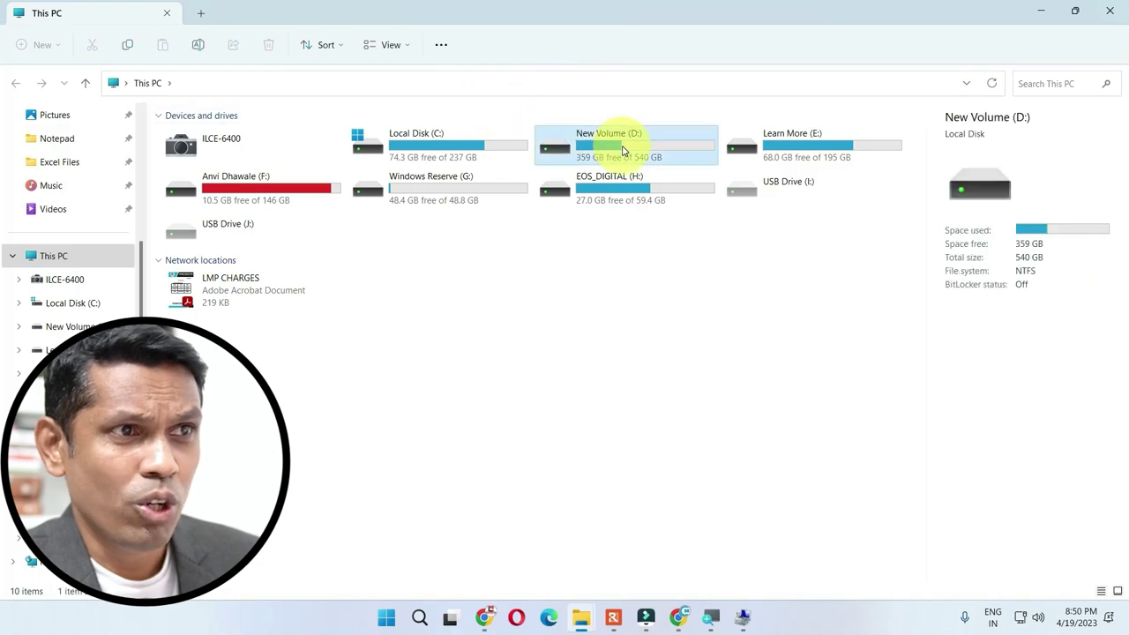
{"action": "scroll", "coordinate": [357, 416], "scroll_direction": "down", "scroll_amount": 5}
{"action": "scroll", "coordinate": [358, 417], "scroll_direction": "down", "scroll_amount": 15}
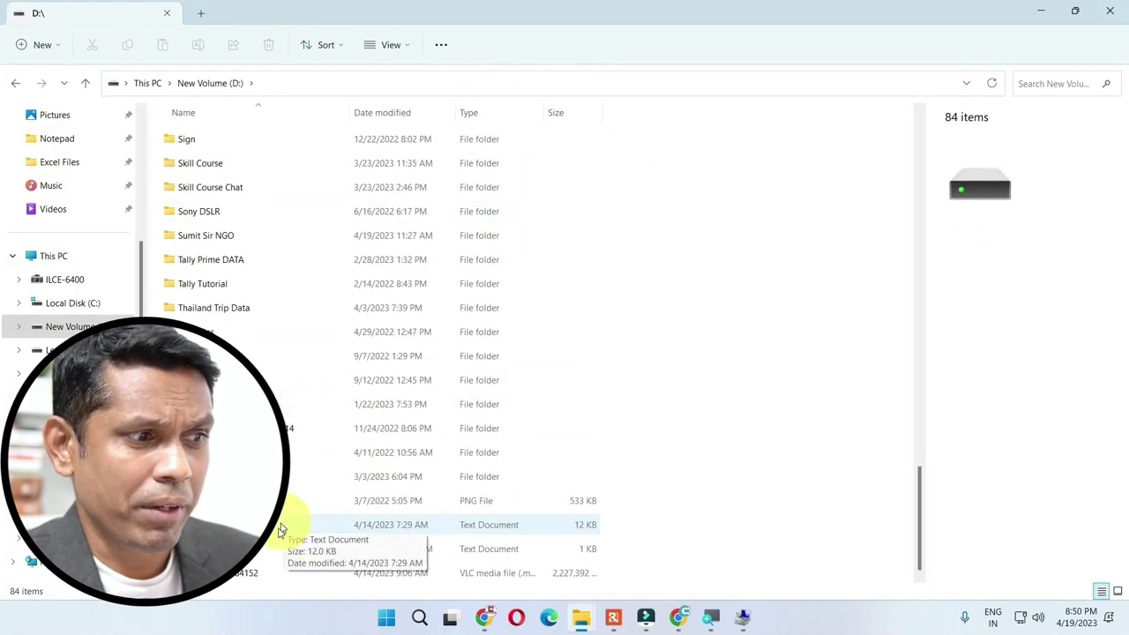
- Turn on the Hidden attribute for the DumpStack text document with administrator permission and compare its look with VD
{"action": "left_click", "coordinate": [267, 527]}
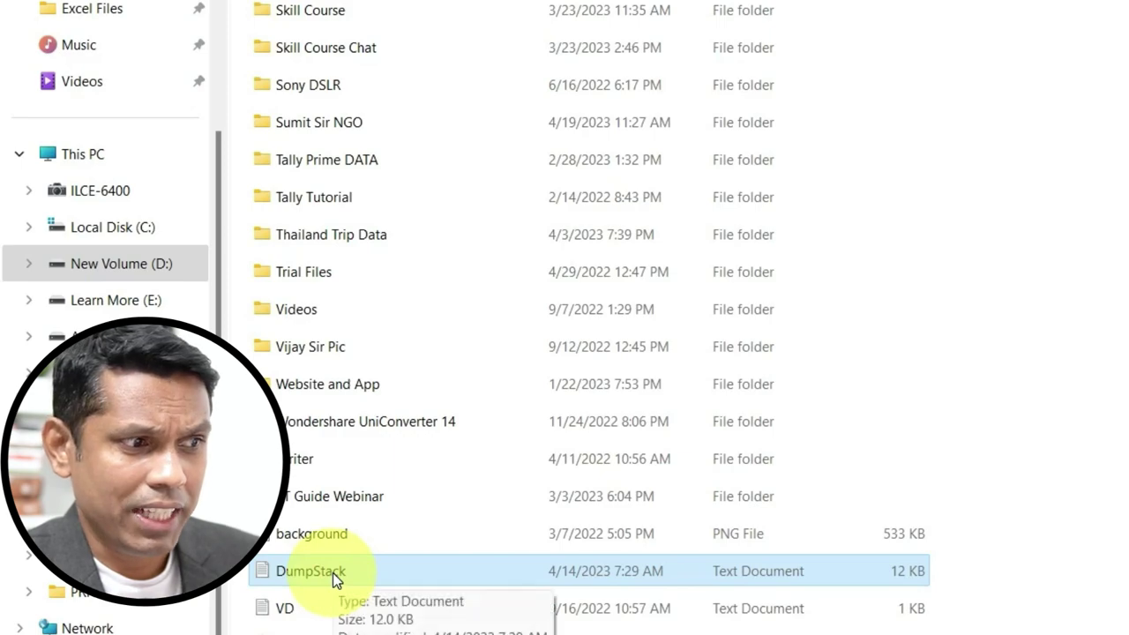
{"action": "right_click", "coordinate": [333, 572]}
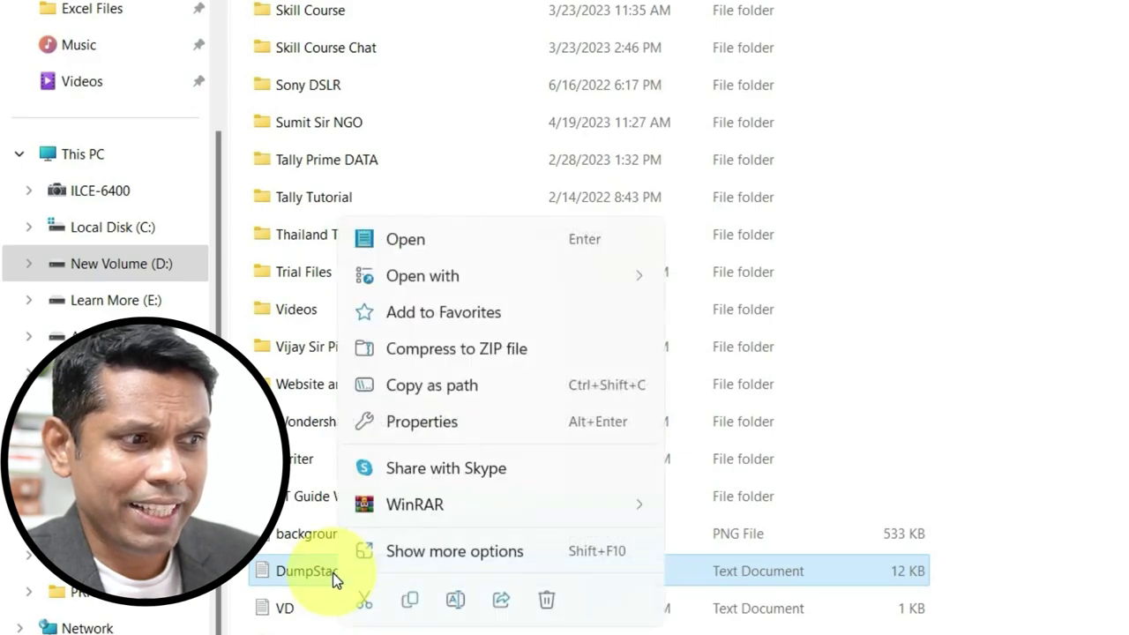
{"action": "left_click", "coordinate": [449, 422]}
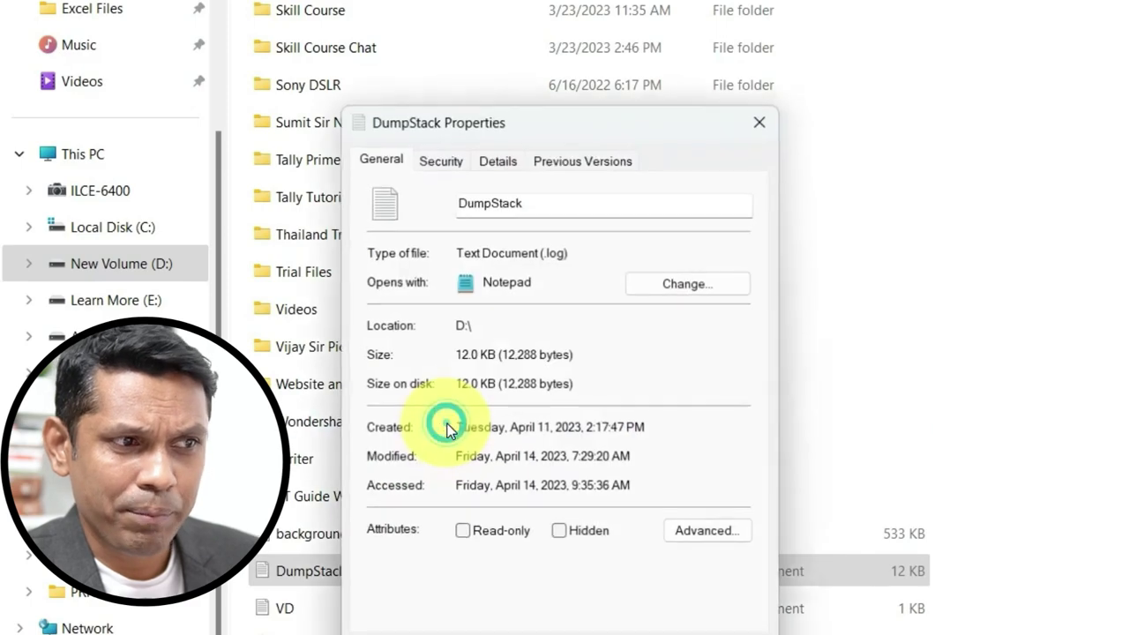
{"action": "left_click", "coordinate": [575, 534]}
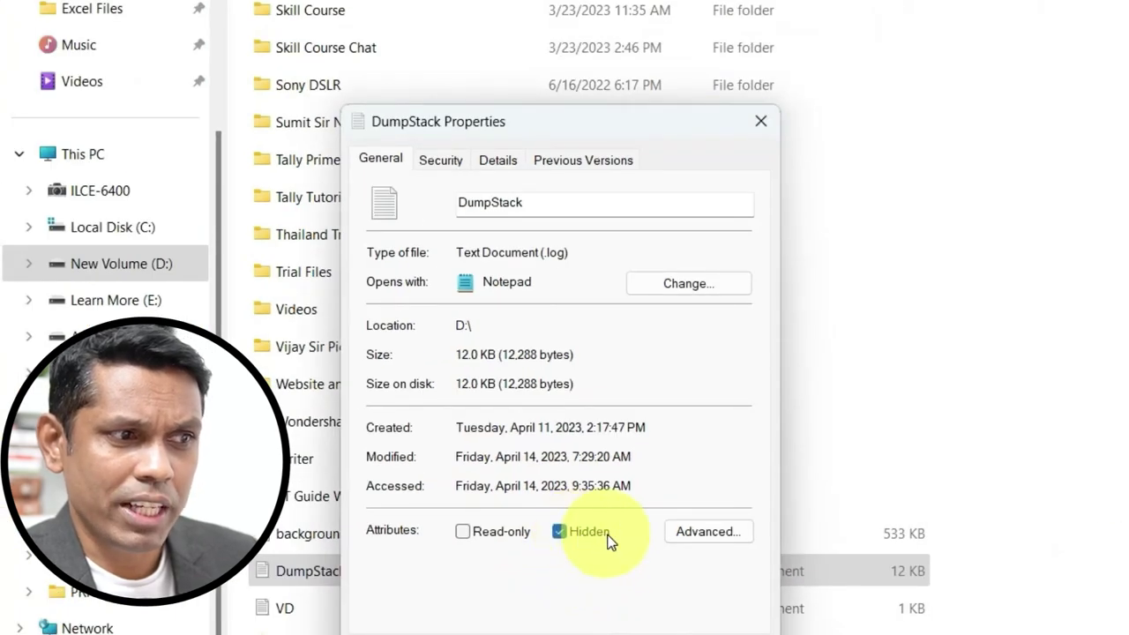
{"action": "left_click", "coordinate": [714, 608]}
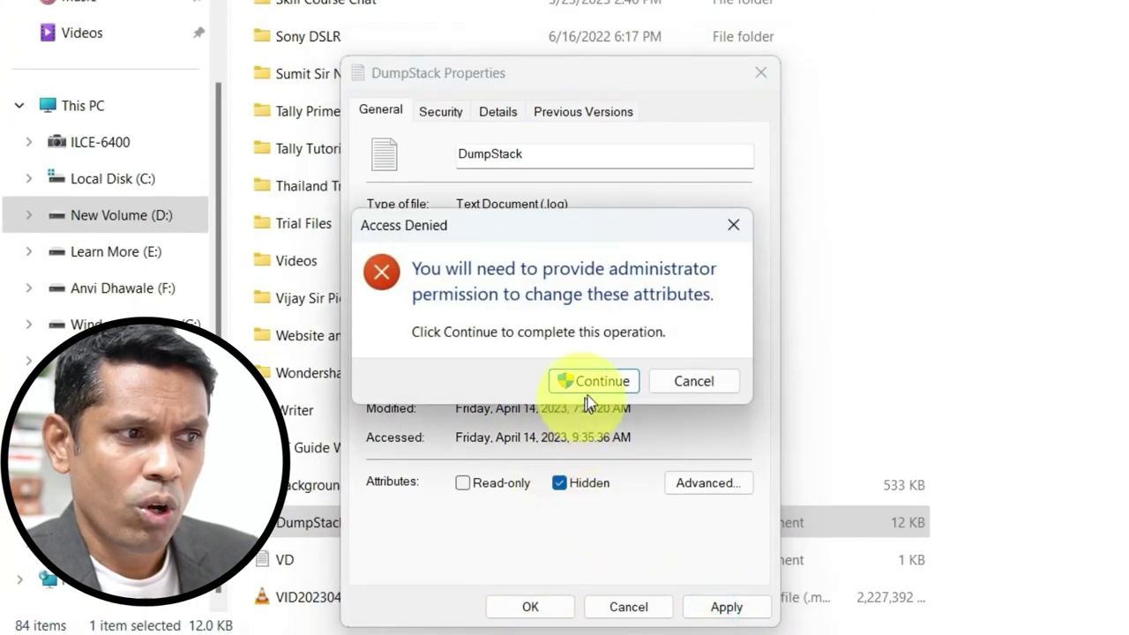
{"action": "left_click", "coordinate": [595, 380]}
{"action": "left_click", "coordinate": [534, 607]}
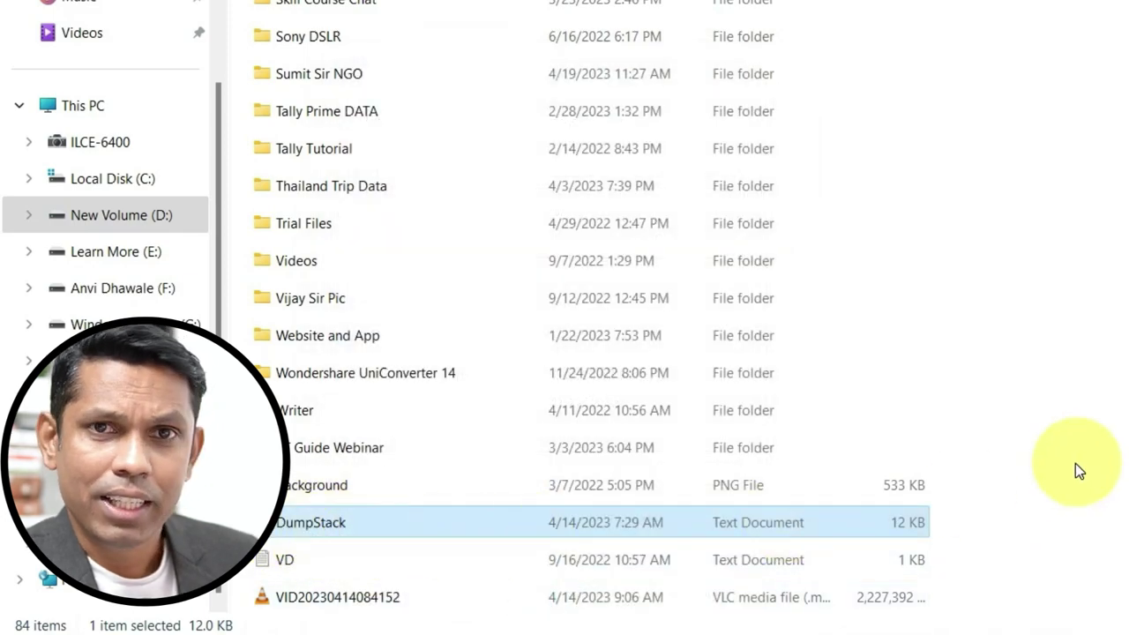
{"action": "left_click", "coordinate": [360, 564]}
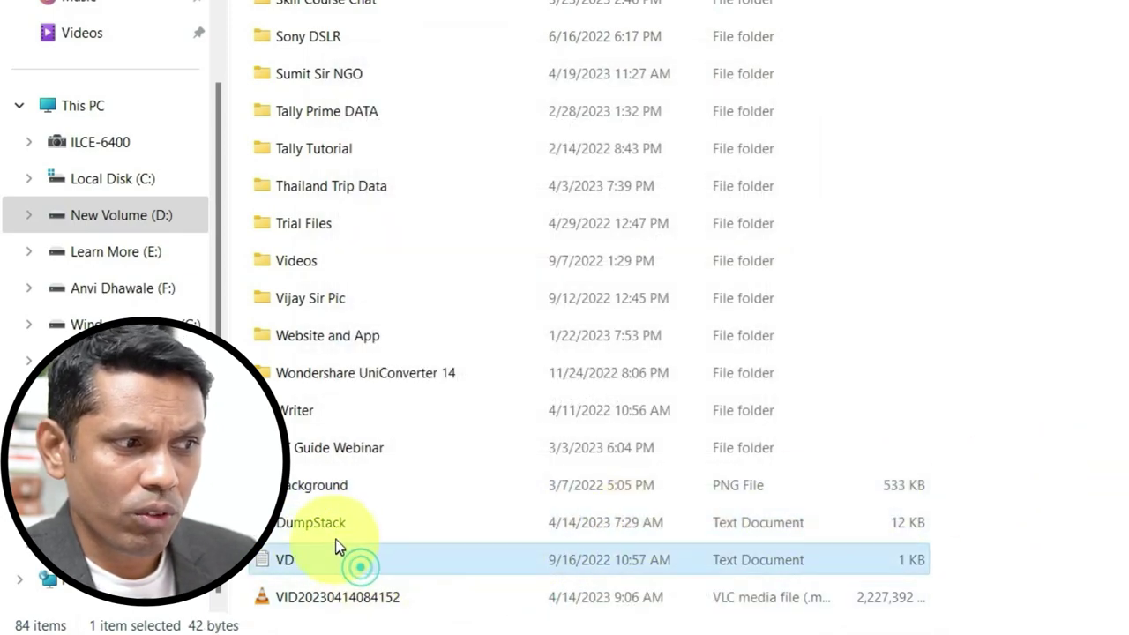
{"action": "left_click", "coordinate": [340, 535]}
{"action": "left_click", "coordinate": [345, 531]}
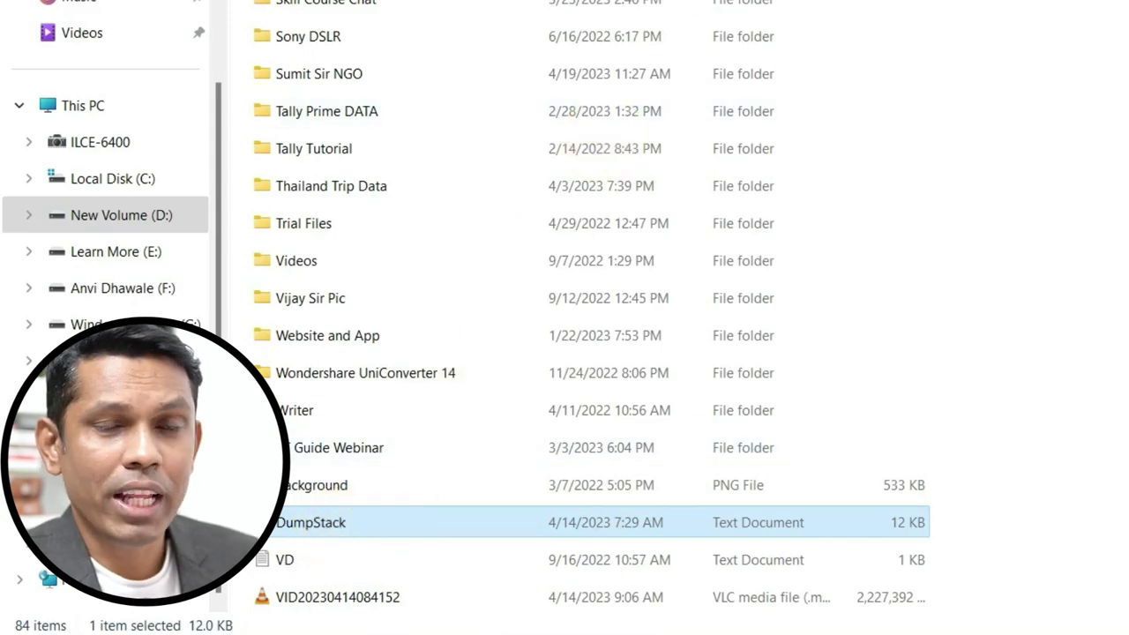
- Turn off the display of hidden items and check the end of the New Volume (D:) file list
{"action": "left_click", "coordinate": [519, 62]}
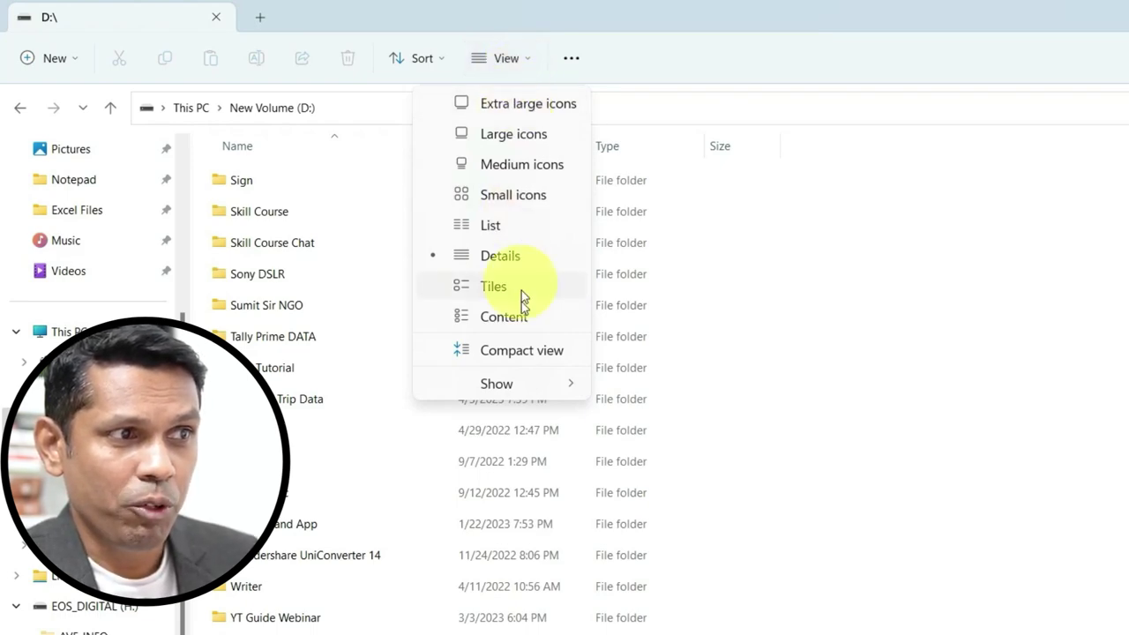
{"action": "left_click", "coordinate": [529, 383]}
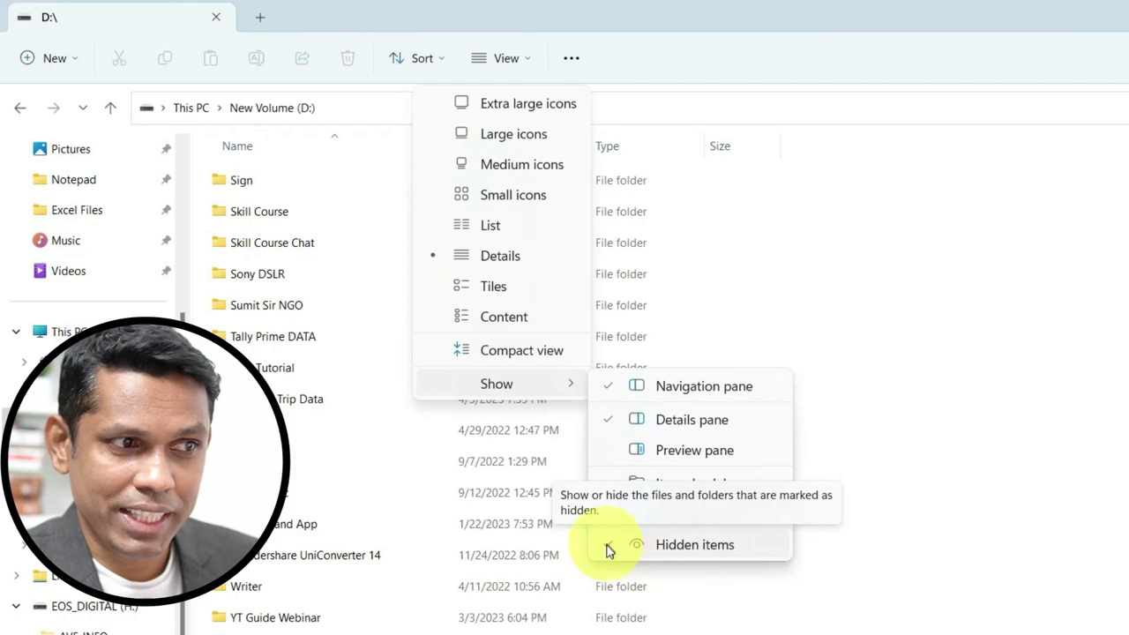
{"action": "left_click", "coordinate": [662, 545]}
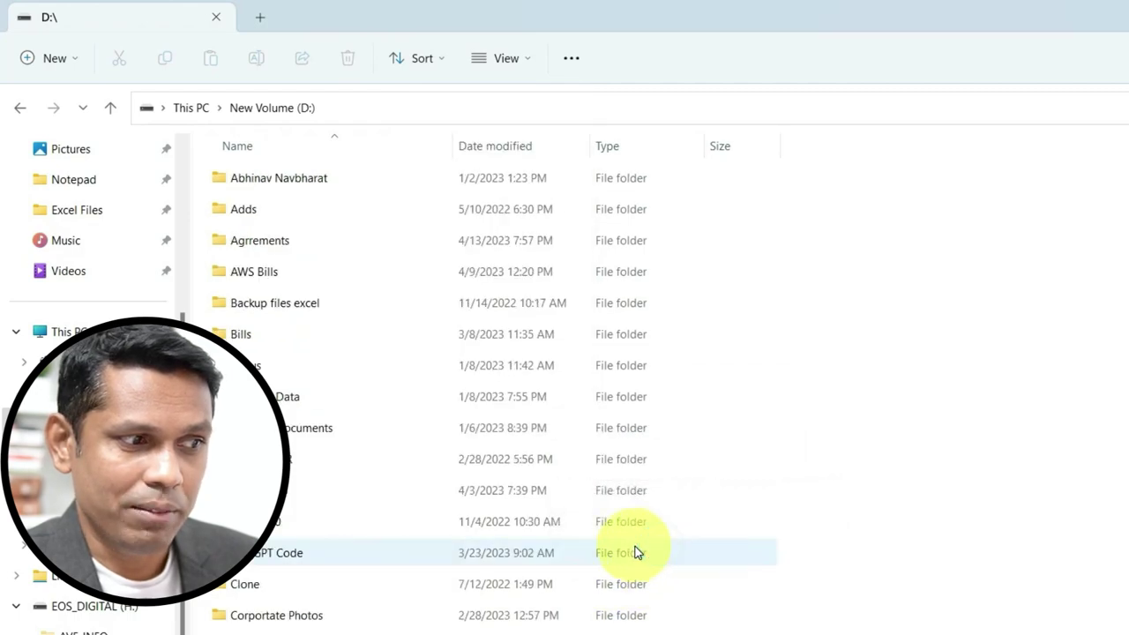
{"action": "scroll", "coordinate": [283, 628], "scroll_direction": "down", "scroll_amount": 15}
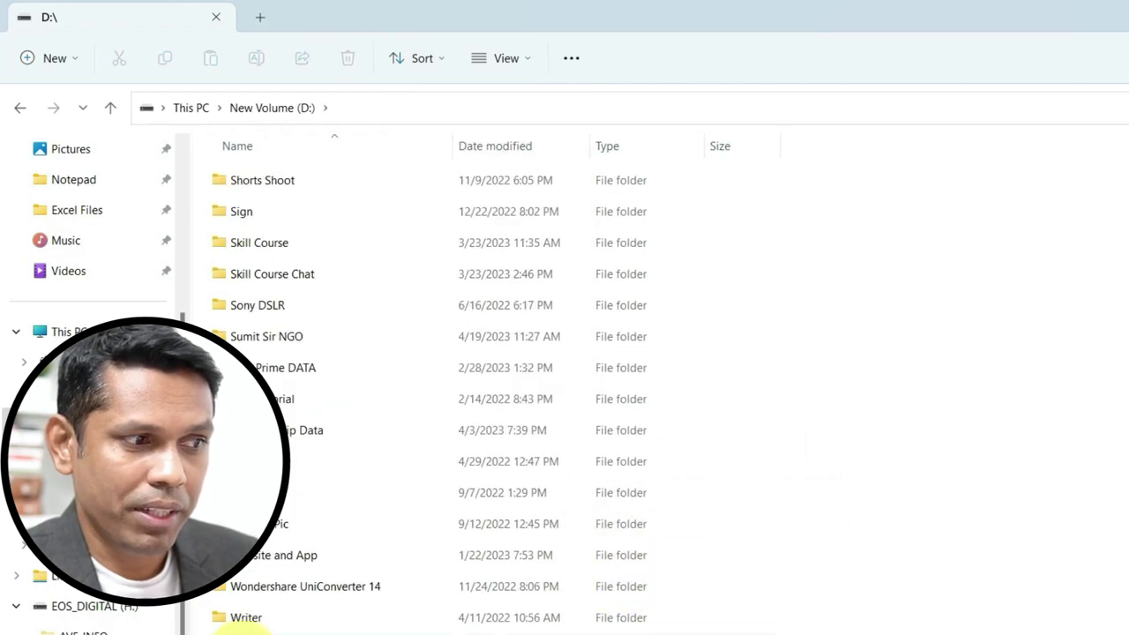
- Turn the display of hidden items back on for New Volume (D:) and check the end of its file list
{"action": "left_click", "coordinate": [532, 62]}
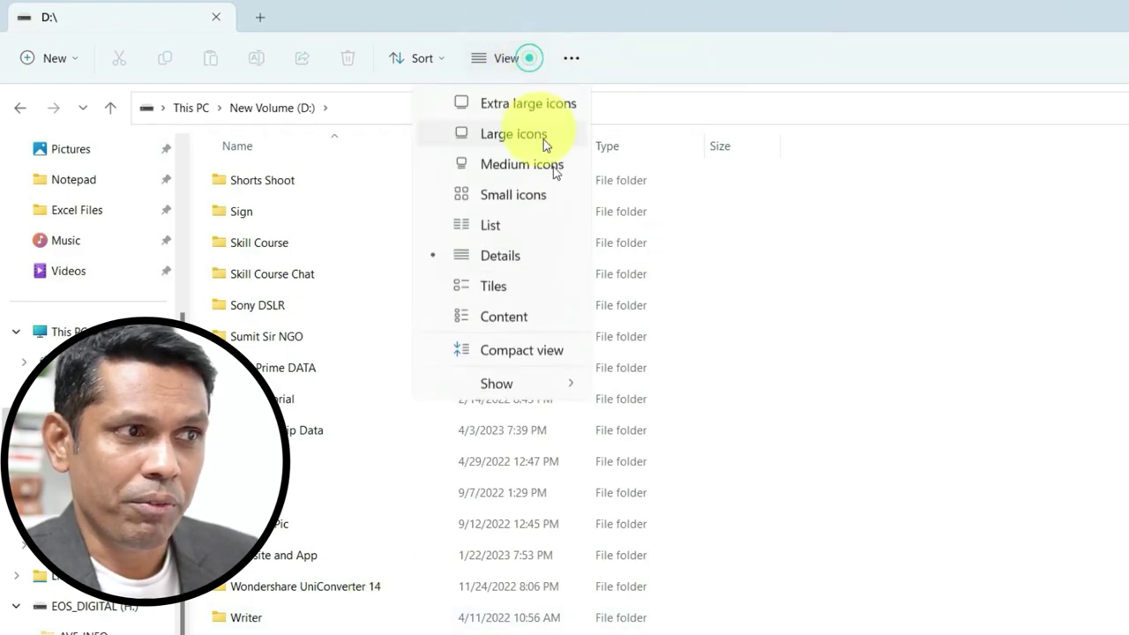
{"action": "left_click", "coordinate": [548, 383]}
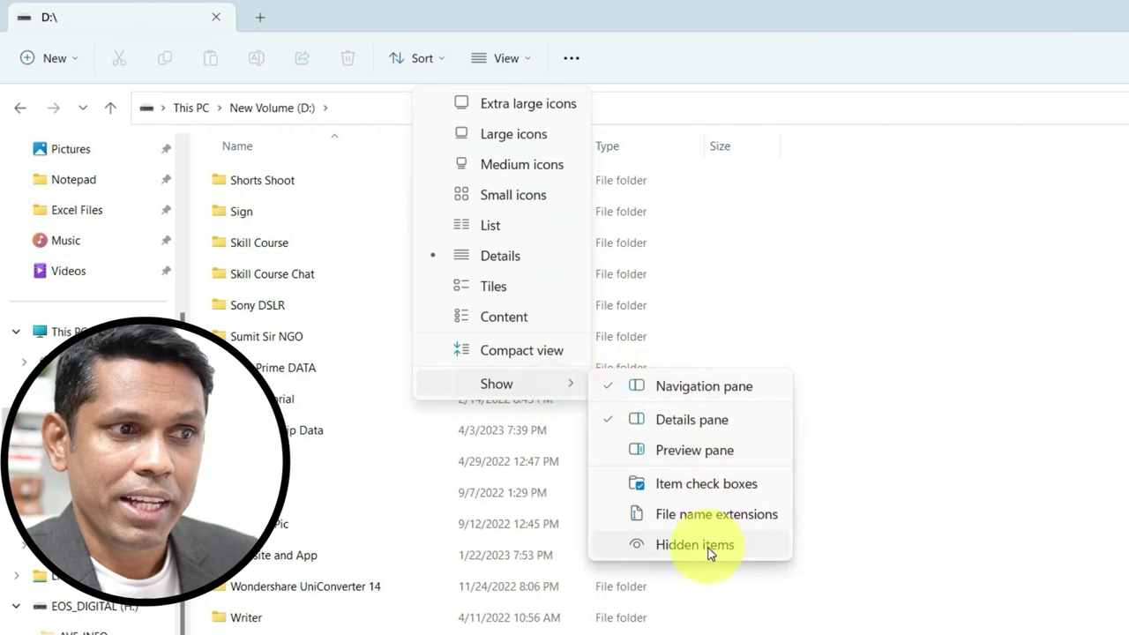
{"action": "left_click", "coordinate": [696, 545]}
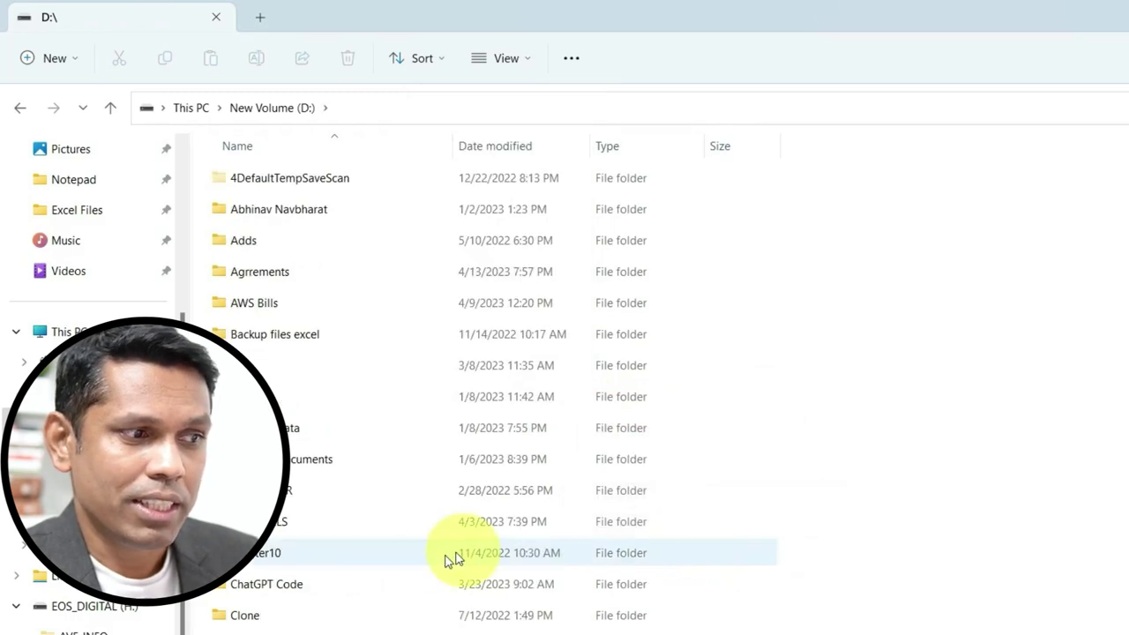
{"action": "scroll", "coordinate": [450, 582], "scroll_direction": "down", "scroll_amount": 5}
{"action": "scroll", "coordinate": [452, 615], "scroll_direction": "down", "scroll_amount": 10}
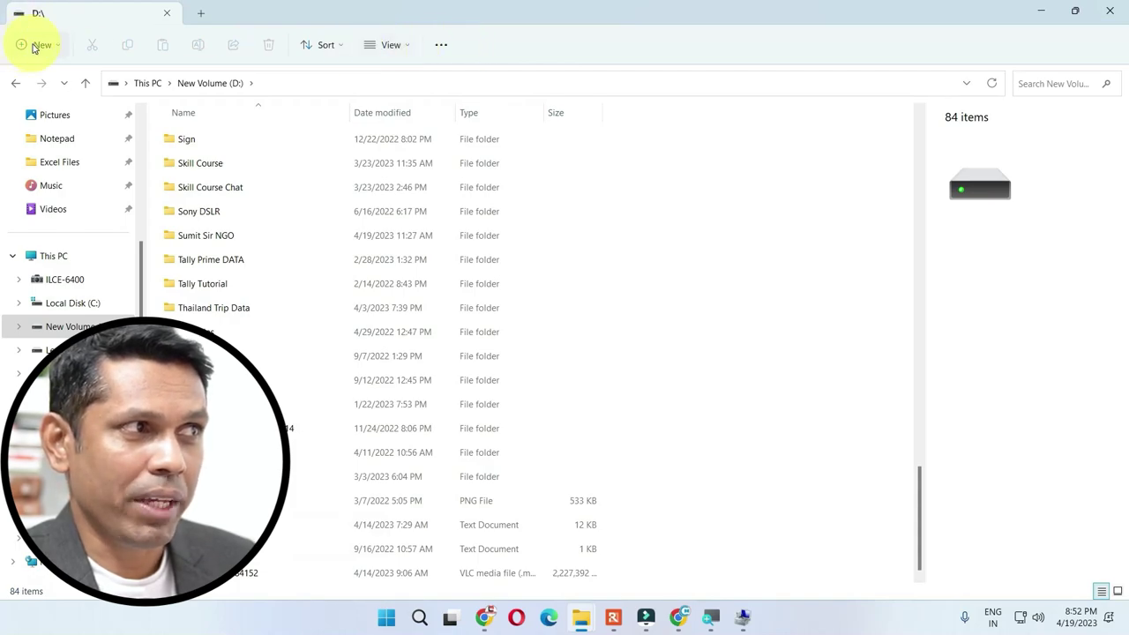
- Examine the advanced view settings in Folder Options for hidden files and folders, and close the dialog without changes
{"action": "left_click", "coordinate": [441, 48]}
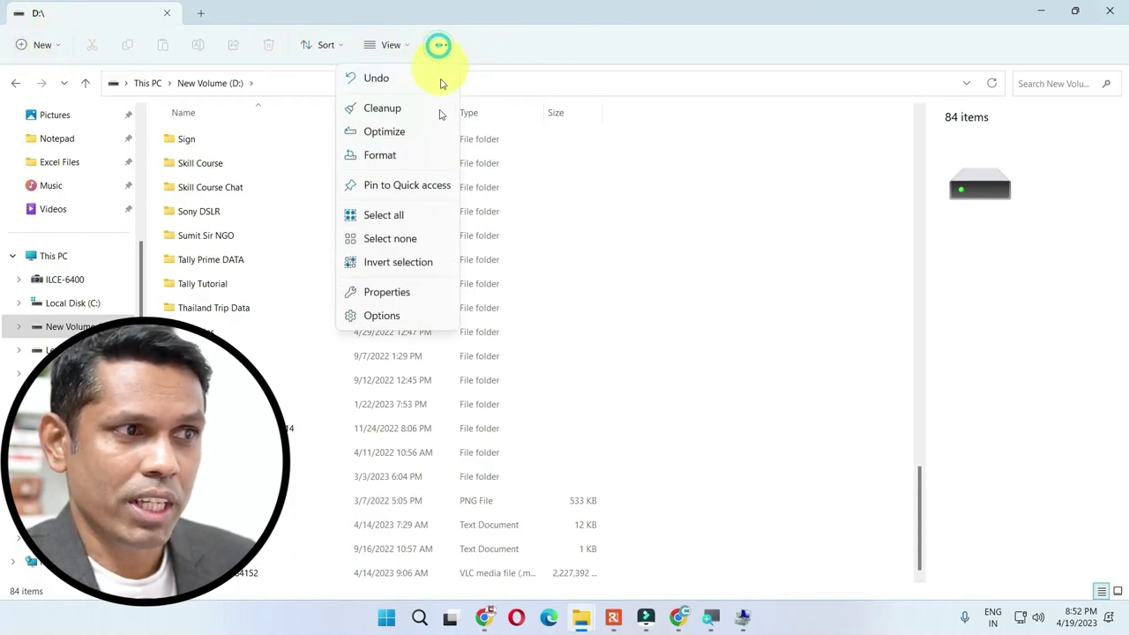
{"action": "left_click", "coordinate": [374, 317]}
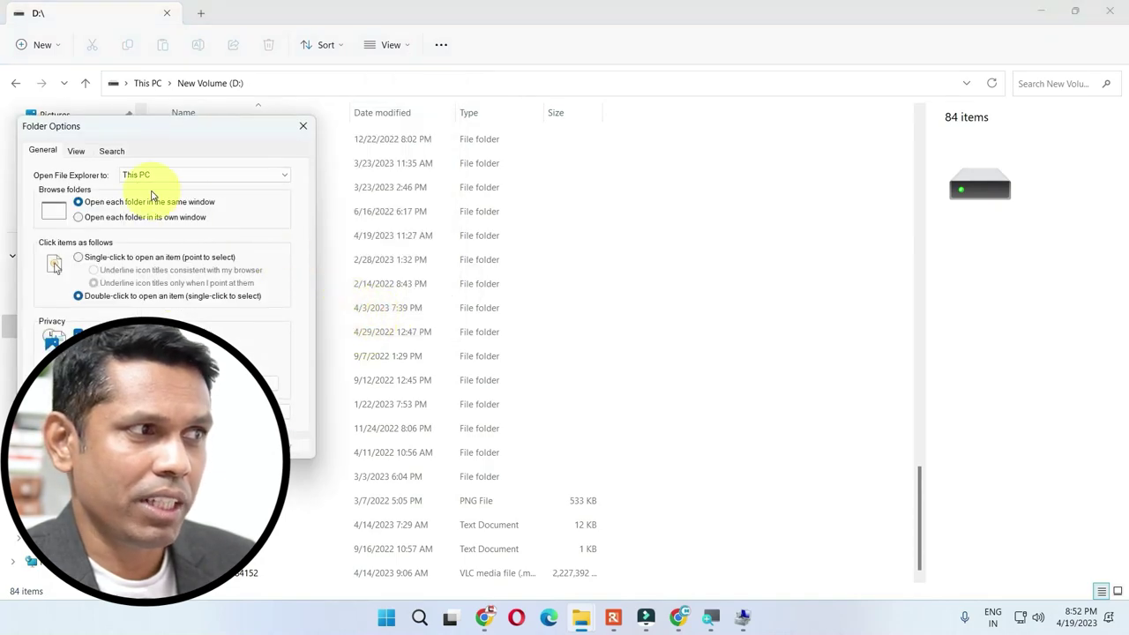
{"action": "left_click", "coordinate": [77, 151]}
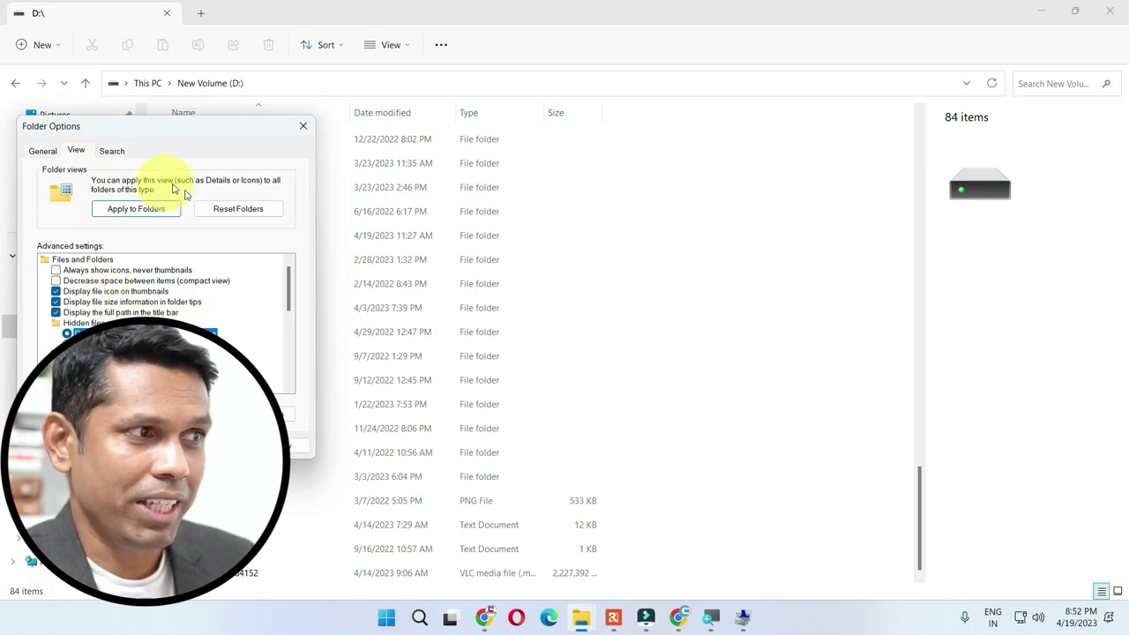
{"action": "left_click", "coordinate": [304, 127]}
{"action": "mouse_move", "coordinate": [307, 129]}
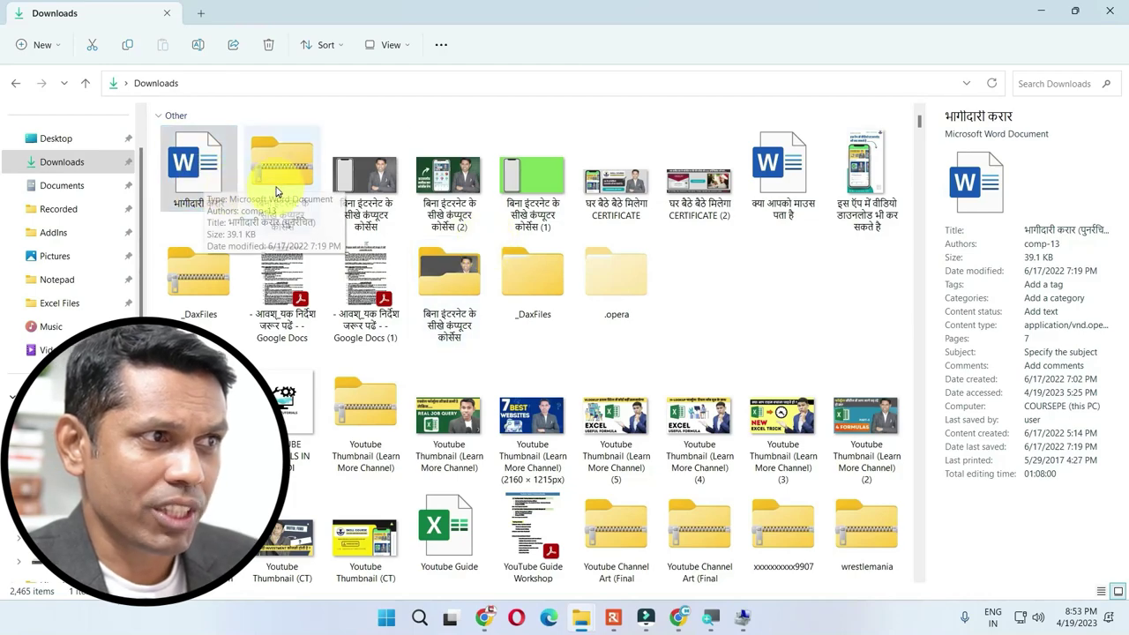
- Clear the file selection in the Downloads folder and turn on the display of file name extensions
{"action": "left_click", "coordinate": [369, 176]}
{"action": "left_click", "coordinate": [770, 313]}
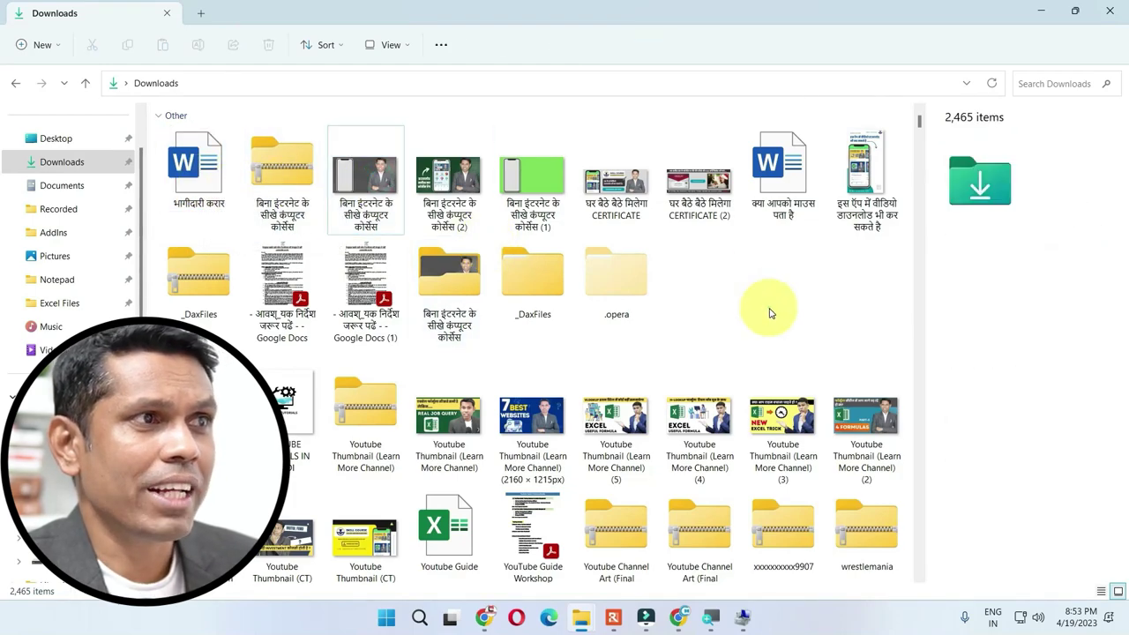
{"action": "left_click", "coordinate": [395, 46]}
{"action": "left_click", "coordinate": [393, 295]}
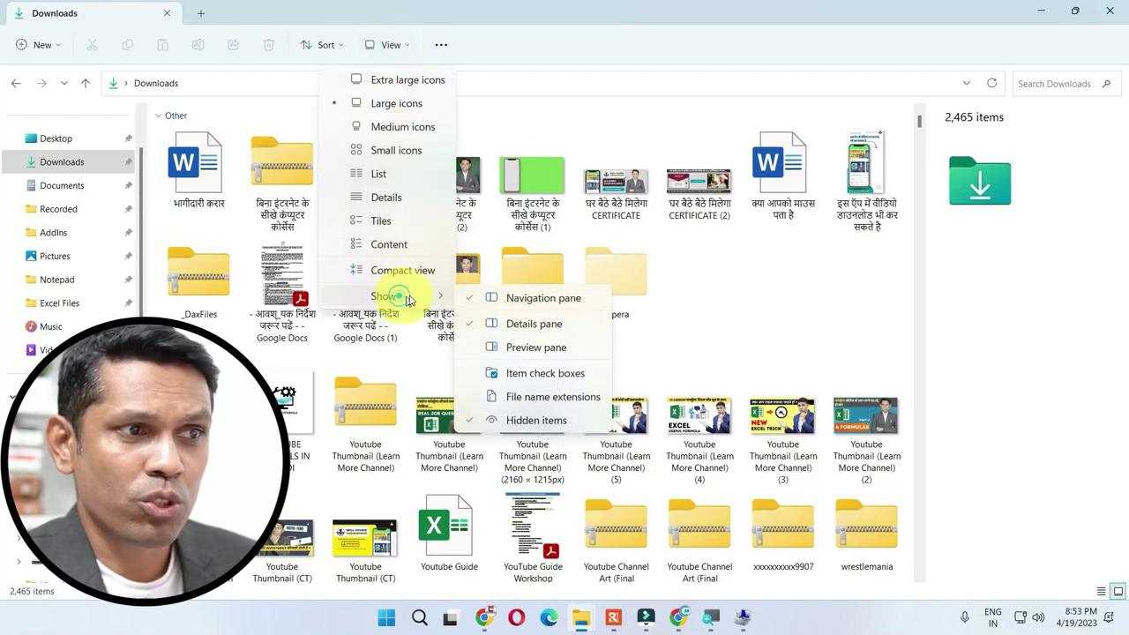
{"action": "left_click", "coordinate": [523, 398]}
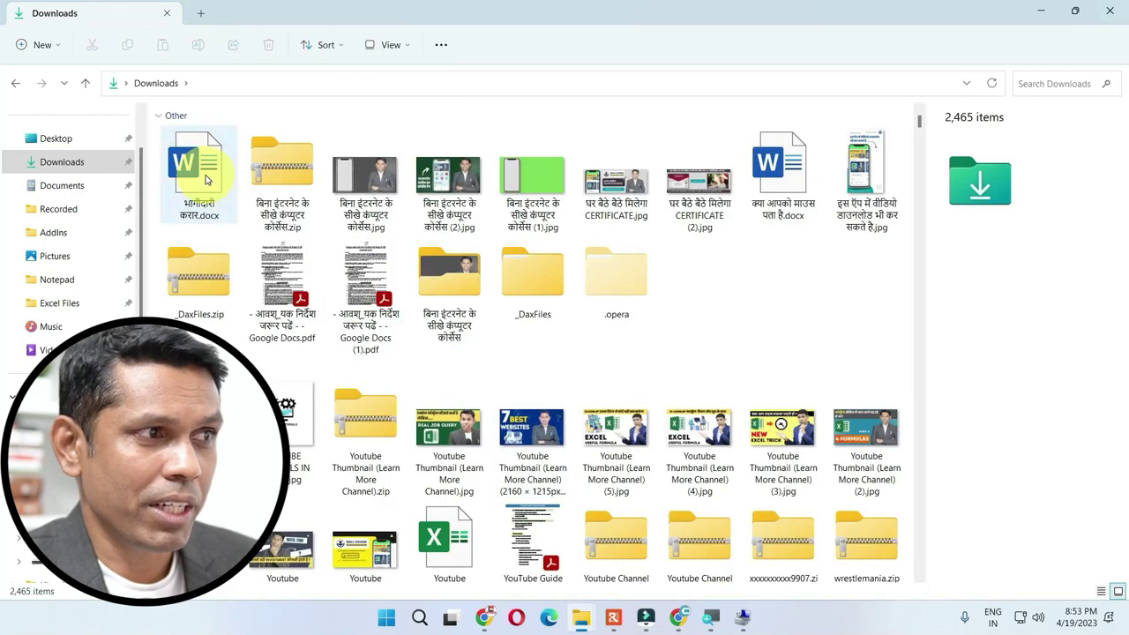
- Compare the extensions of a Word document, a ZIP archive, a PDF and the YOUTUBE presentation in Downloads
{"action": "left_click", "coordinate": [205, 179]}
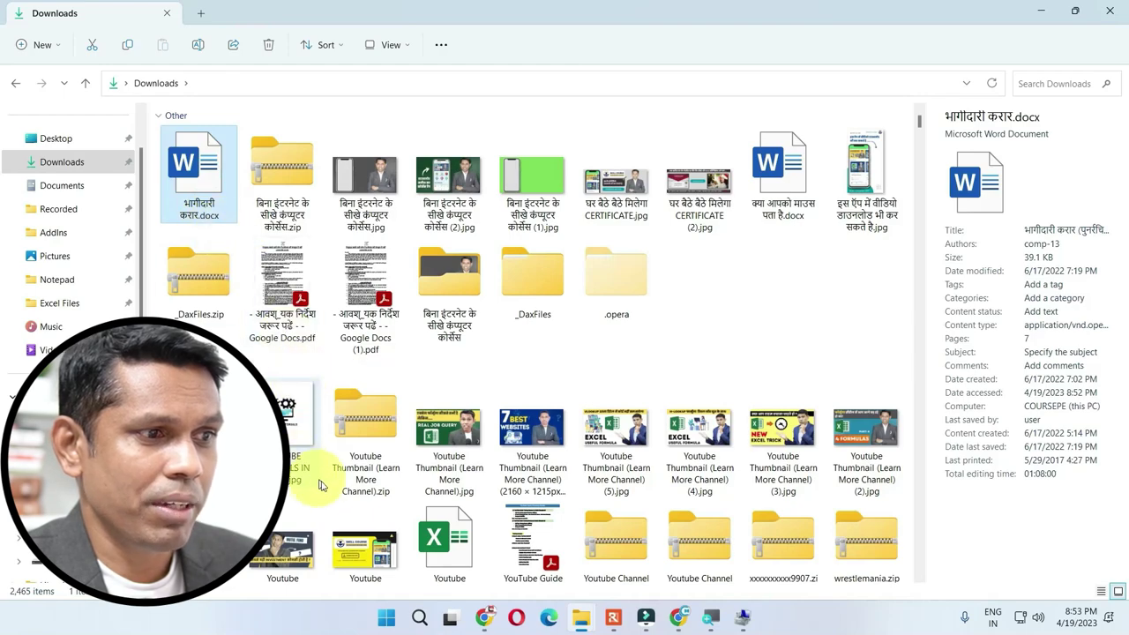
{"action": "left_click", "coordinate": [365, 471]}
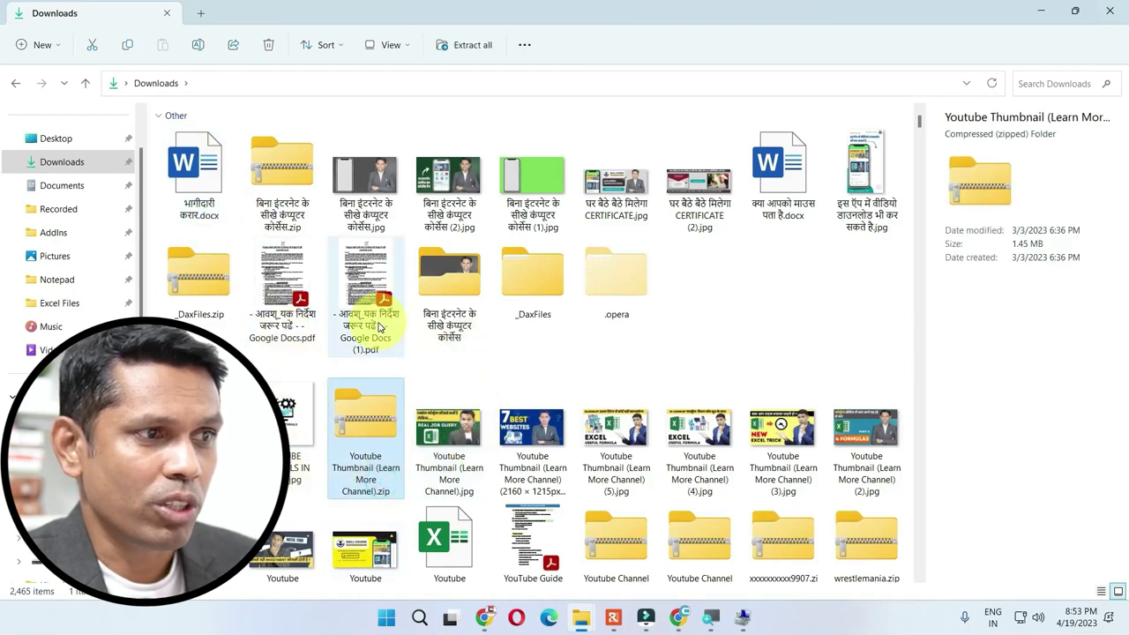
{"action": "left_click", "coordinate": [380, 348]}
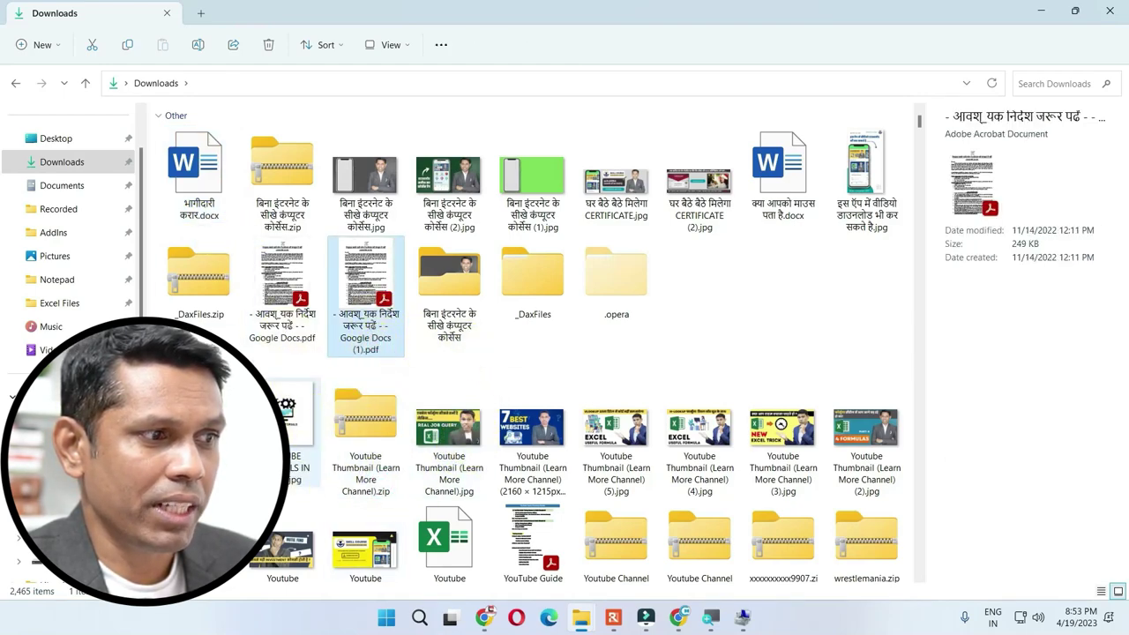
{"action": "left_click", "coordinate": [199, 437]}
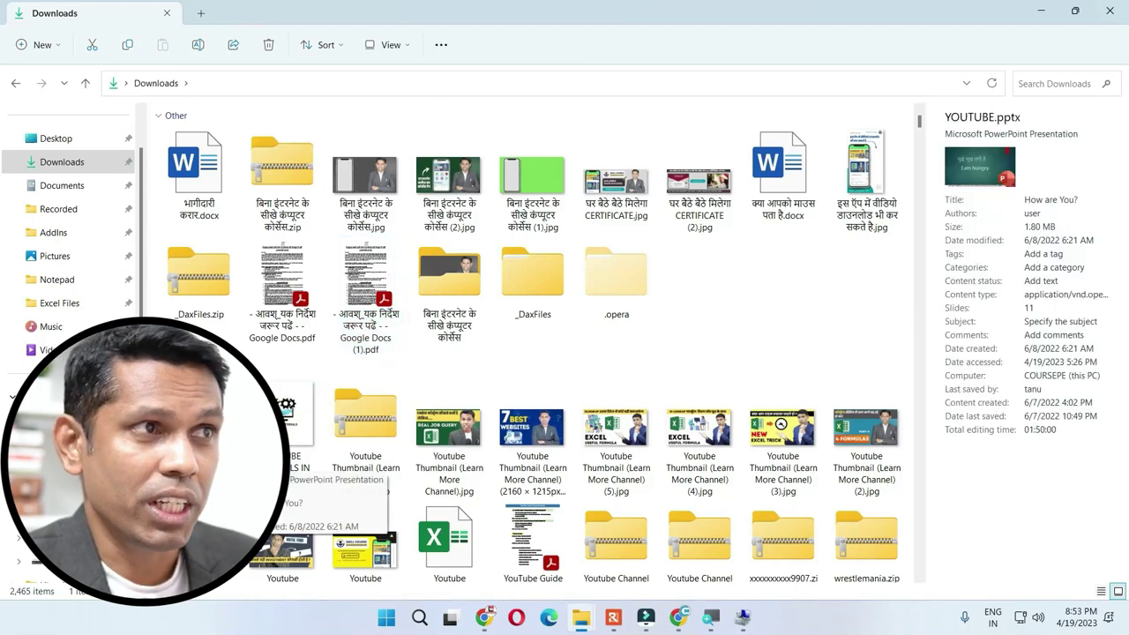
- Toggle Hide extensions for known file types in the Folder Options view settings, leave it off and apply
{"action": "left_click", "coordinate": [399, 45]}
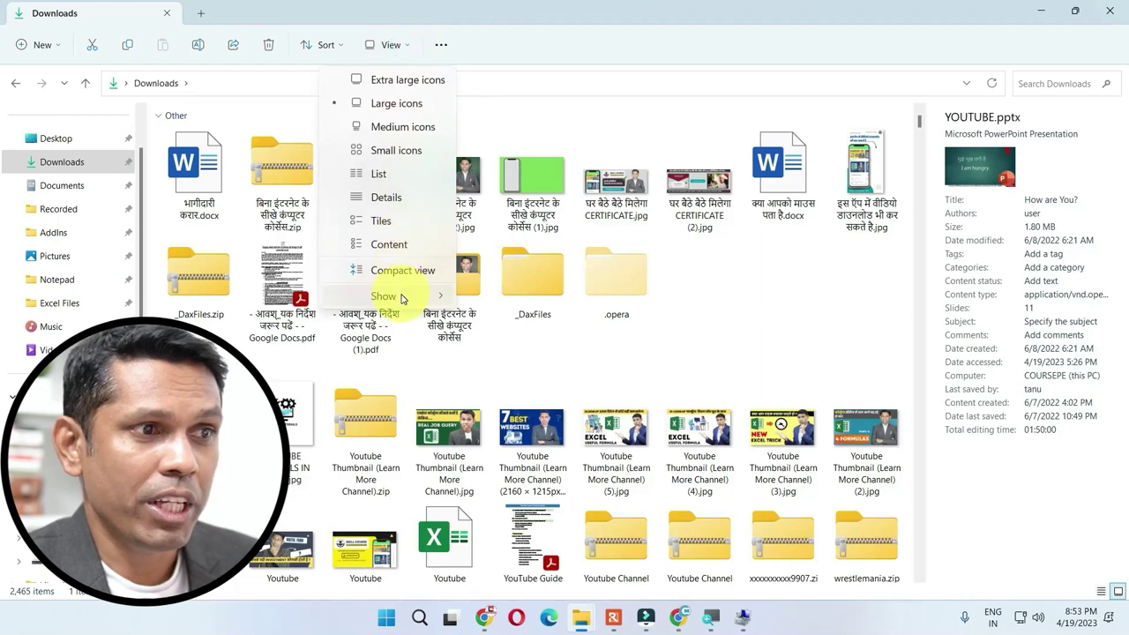
{"action": "key", "text": "Escape"}
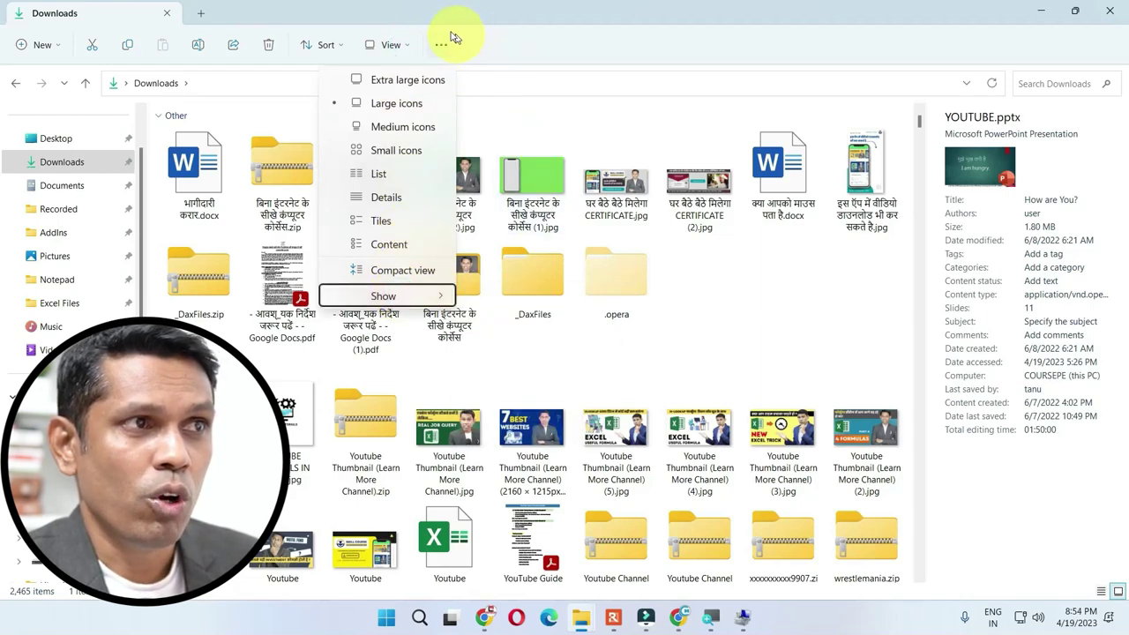
{"action": "left_click", "coordinate": [441, 44]}
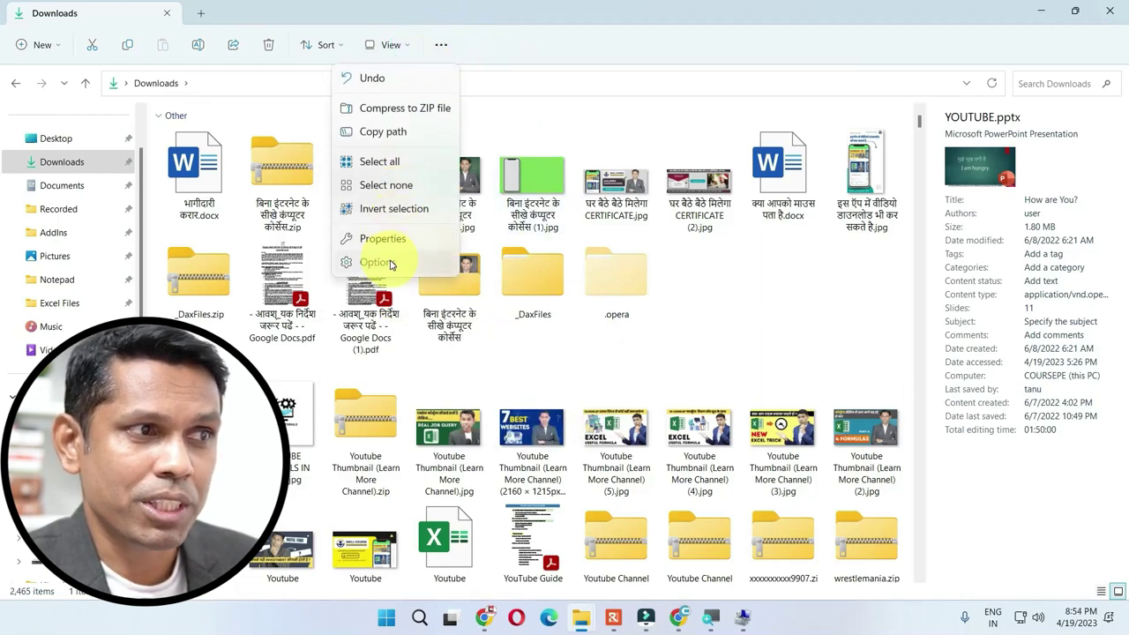
{"action": "left_click", "coordinate": [375, 262]}
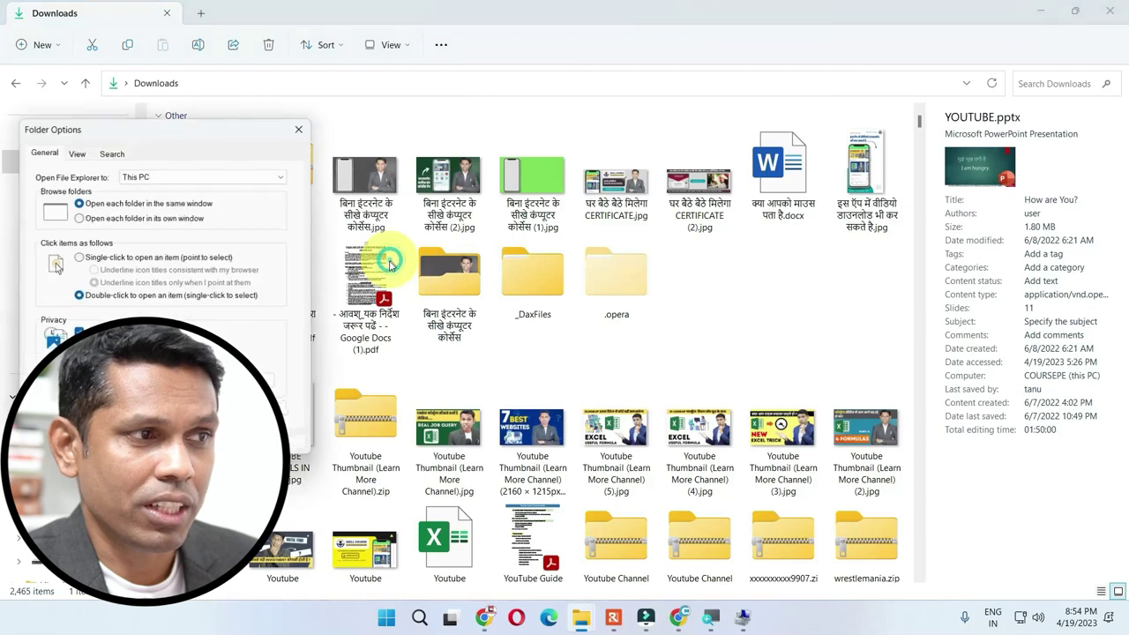
{"action": "left_click", "coordinate": [78, 152]}
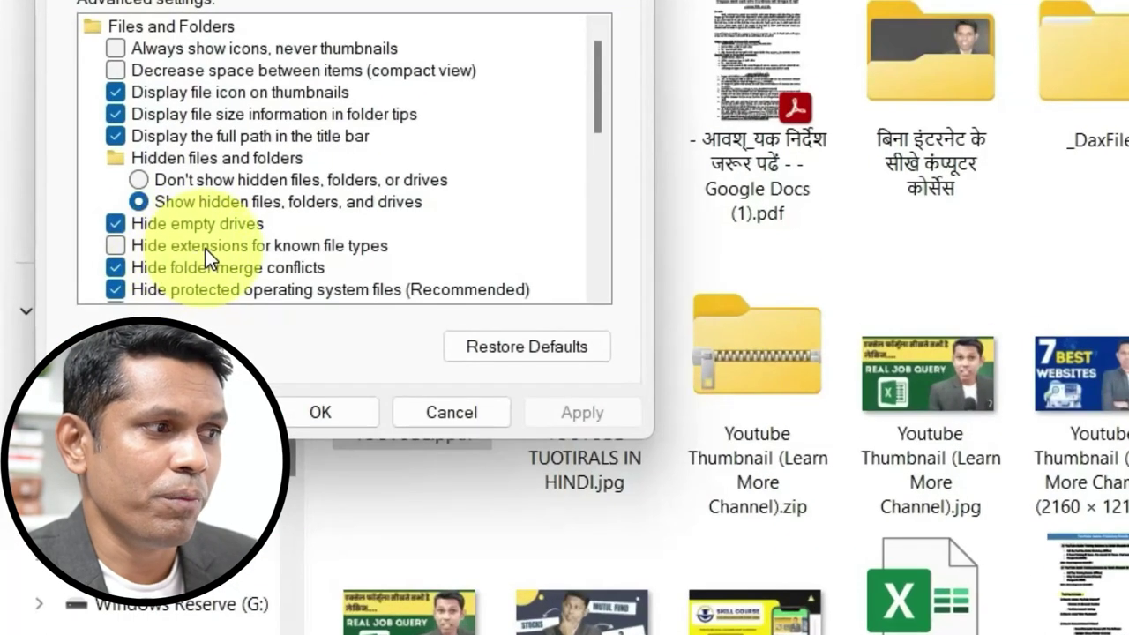
{"action": "left_click", "coordinate": [114, 251]}
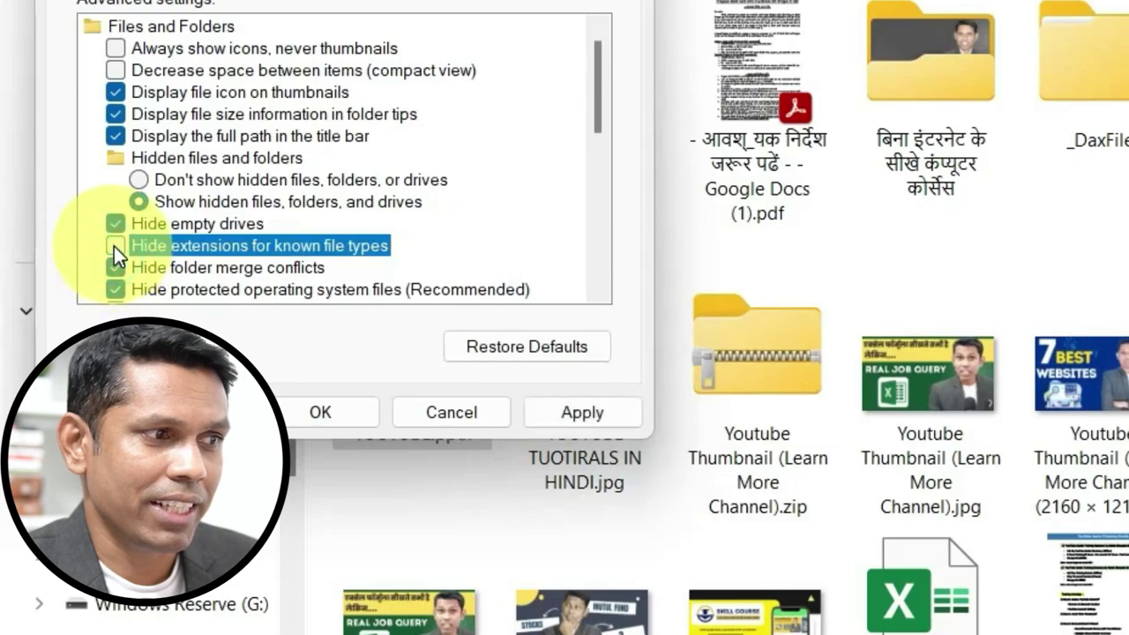
{"action": "left_click", "coordinate": [566, 417]}
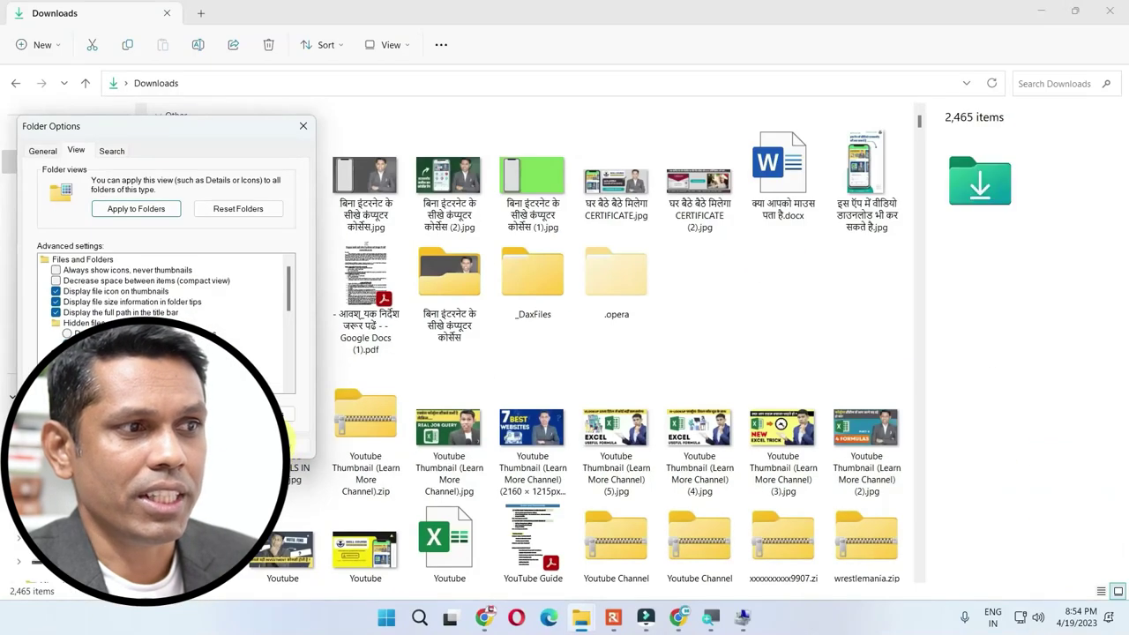
{"action": "left_click", "coordinate": [360, 344]}
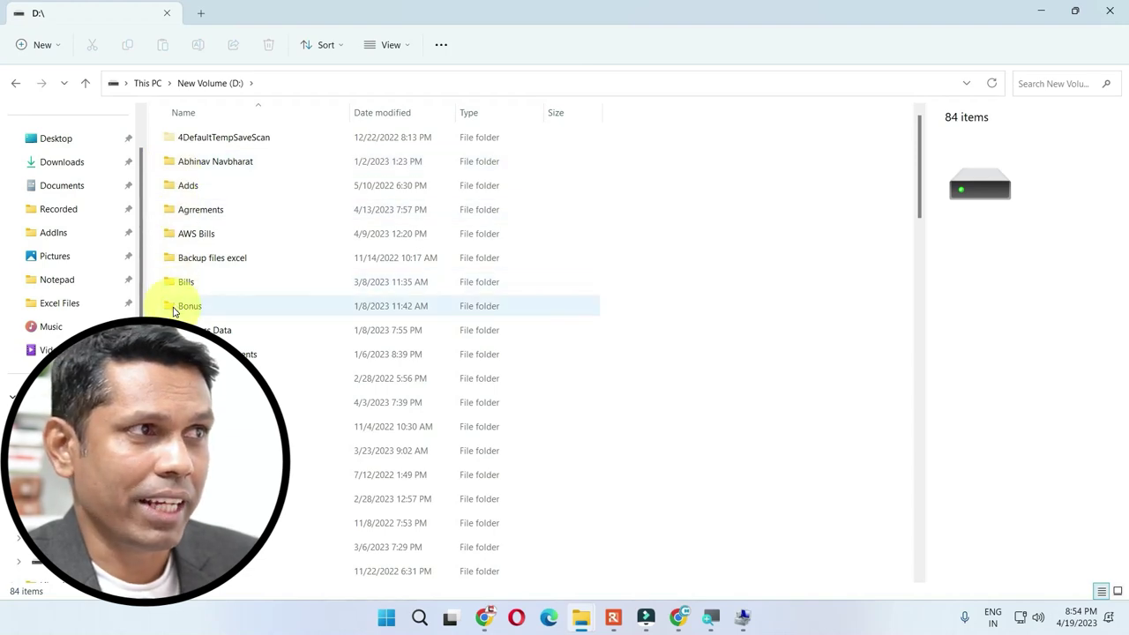
- Turn on item check boxes for the files and folders in New Volume (D:)
{"action": "left_click", "coordinate": [394, 46]}
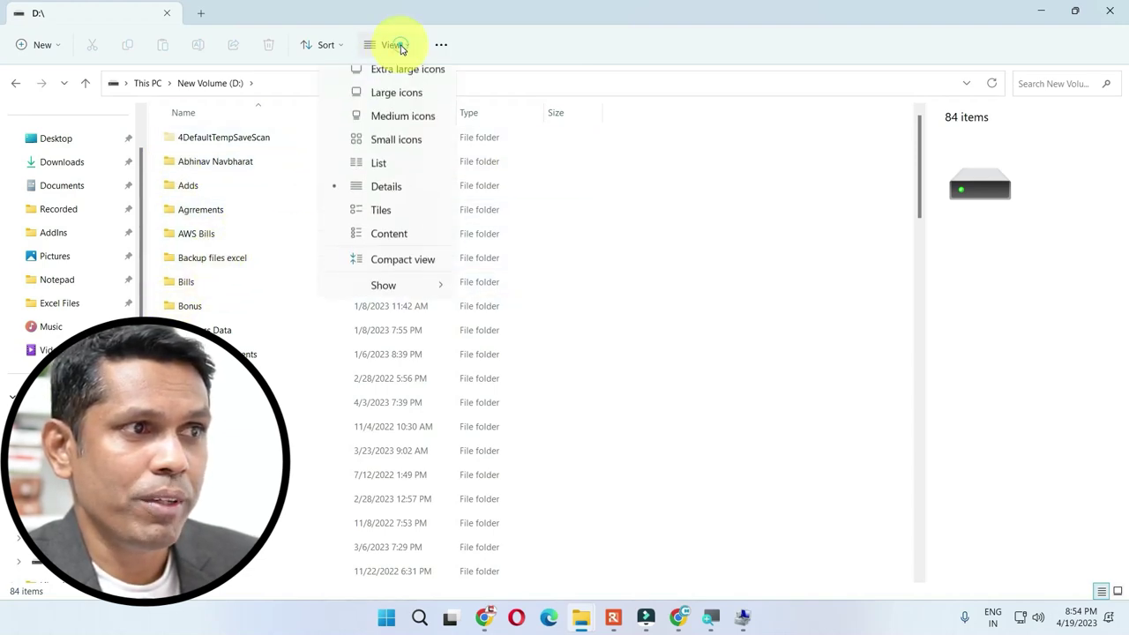
{"action": "mouse_move", "coordinate": [406, 294]}
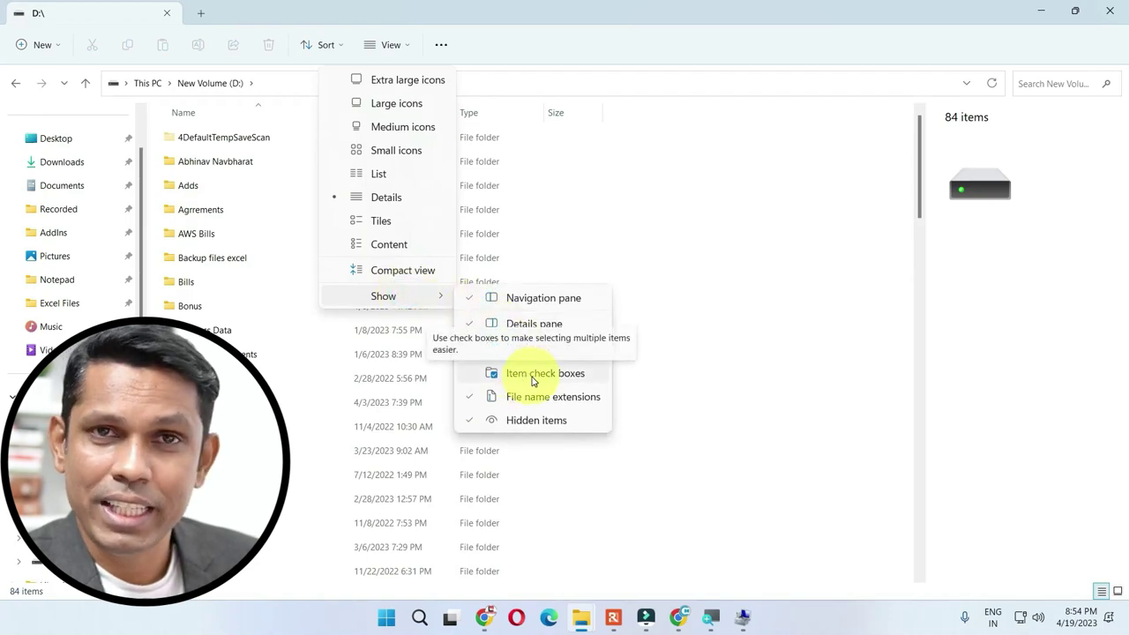
{"action": "left_click", "coordinate": [531, 374]}
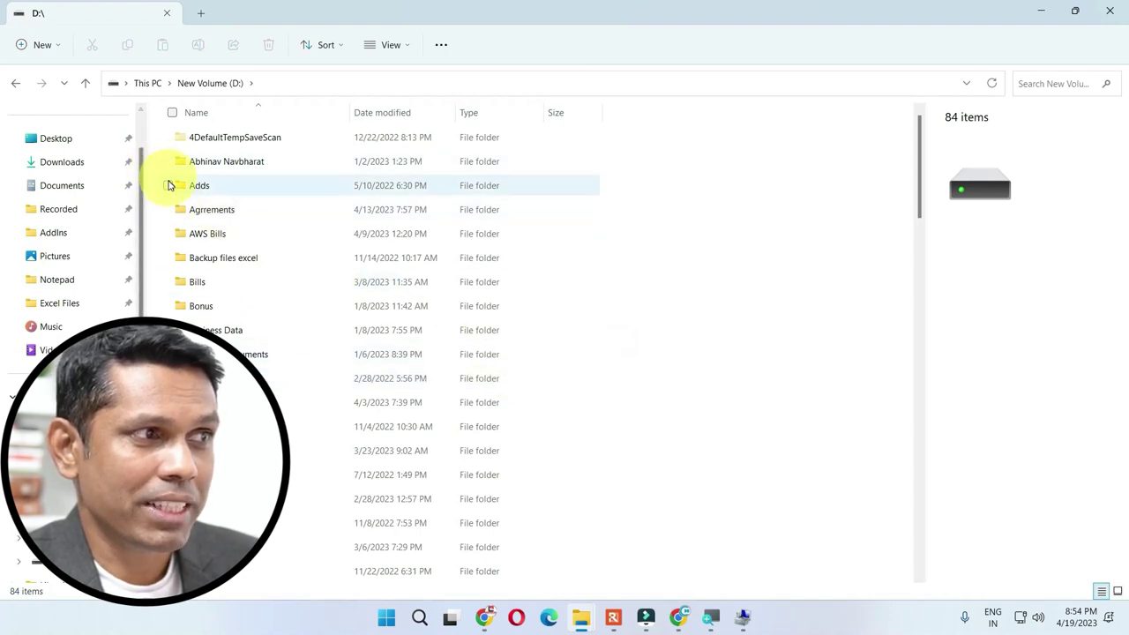
- Select the AWS Bills, Bills, Business Data and ChatGPT Code folders plus one more folder using their item check boxes
{"action": "left_click", "coordinate": [169, 234]}
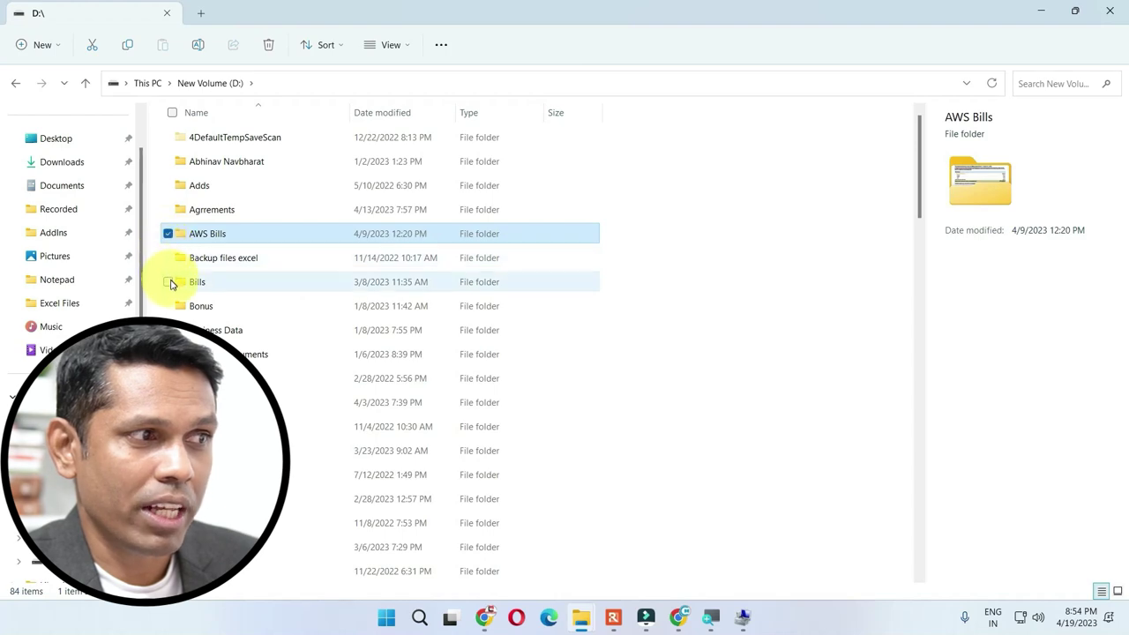
{"action": "left_click", "coordinate": [170, 286]}
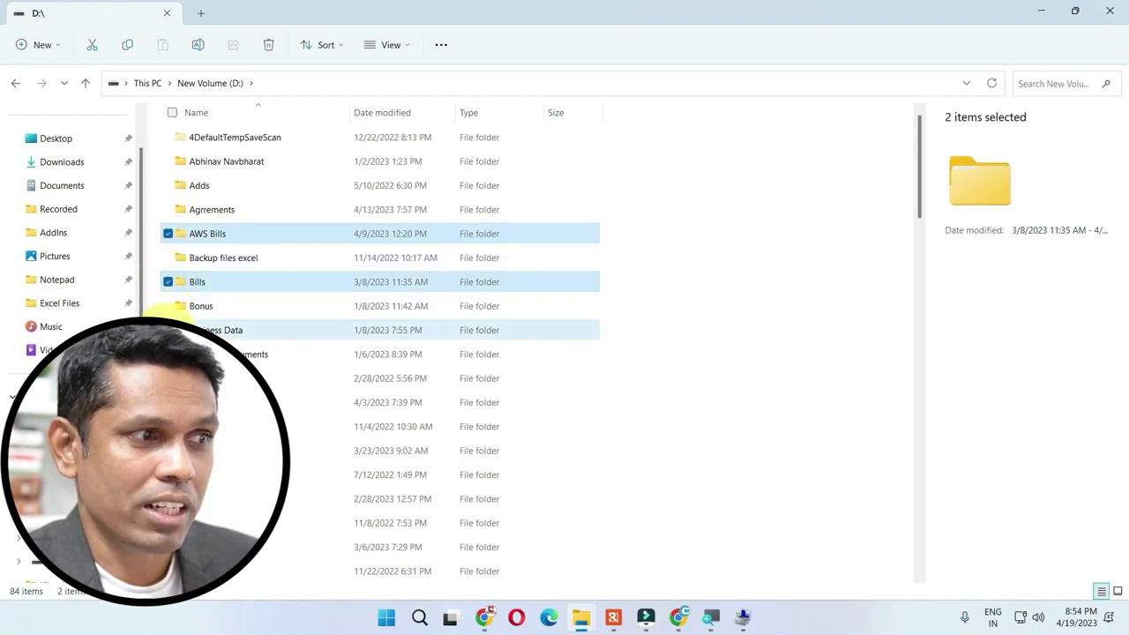
{"action": "left_click", "coordinate": [169, 330]}
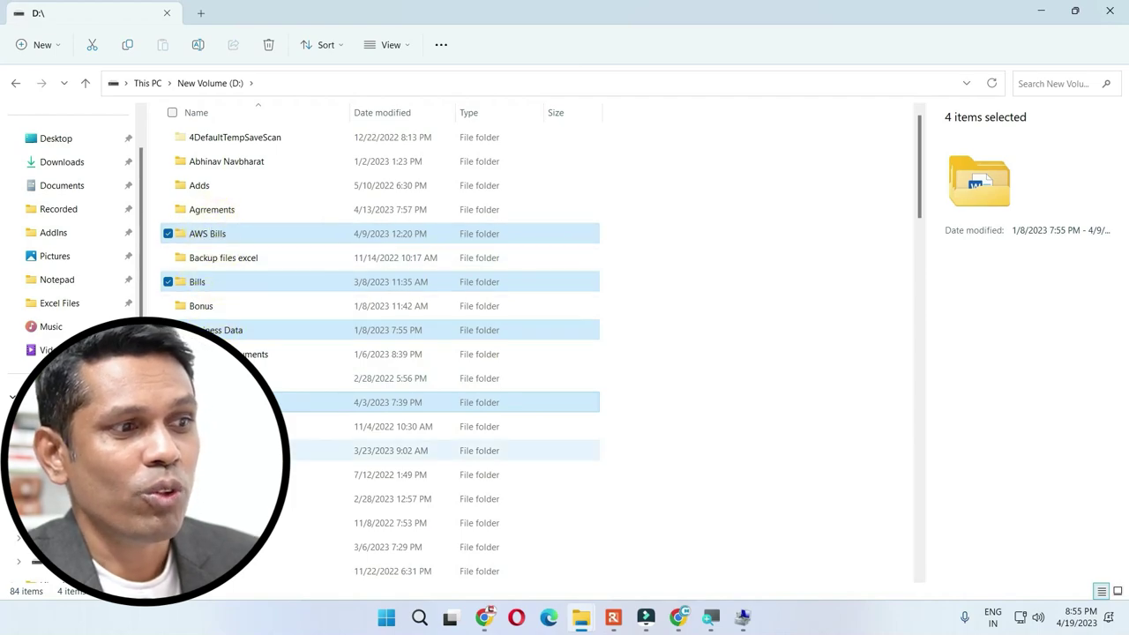
{"action": "left_click", "coordinate": [168, 450]}
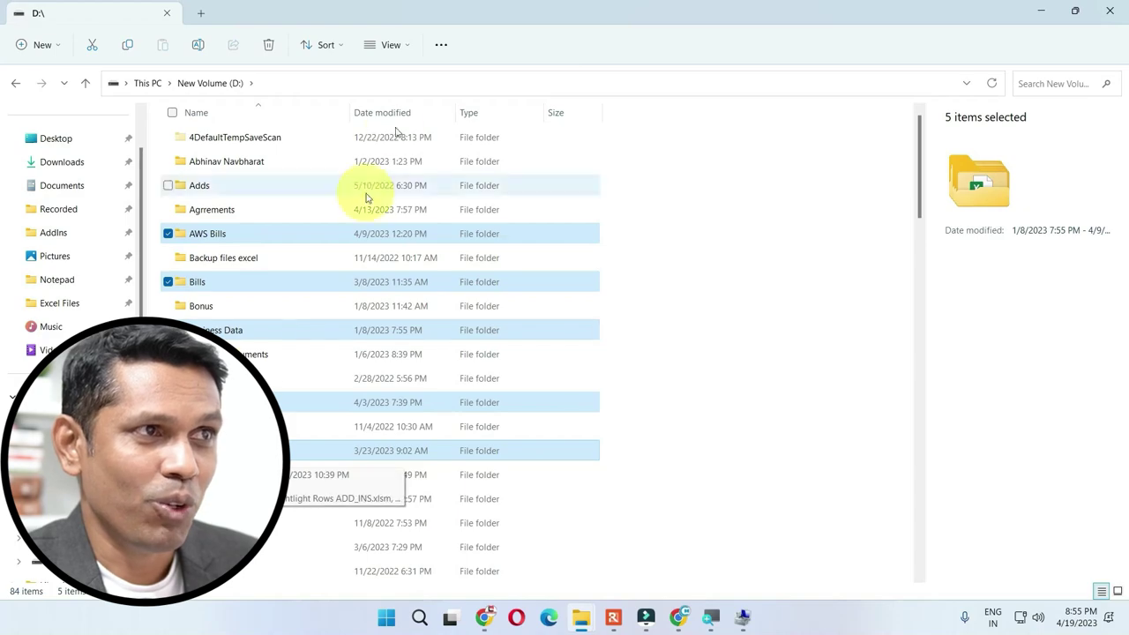
- Turn off item check boxes in New Volume (D:) and select only the AWS Bills folder
{"action": "left_click", "coordinate": [390, 44]}
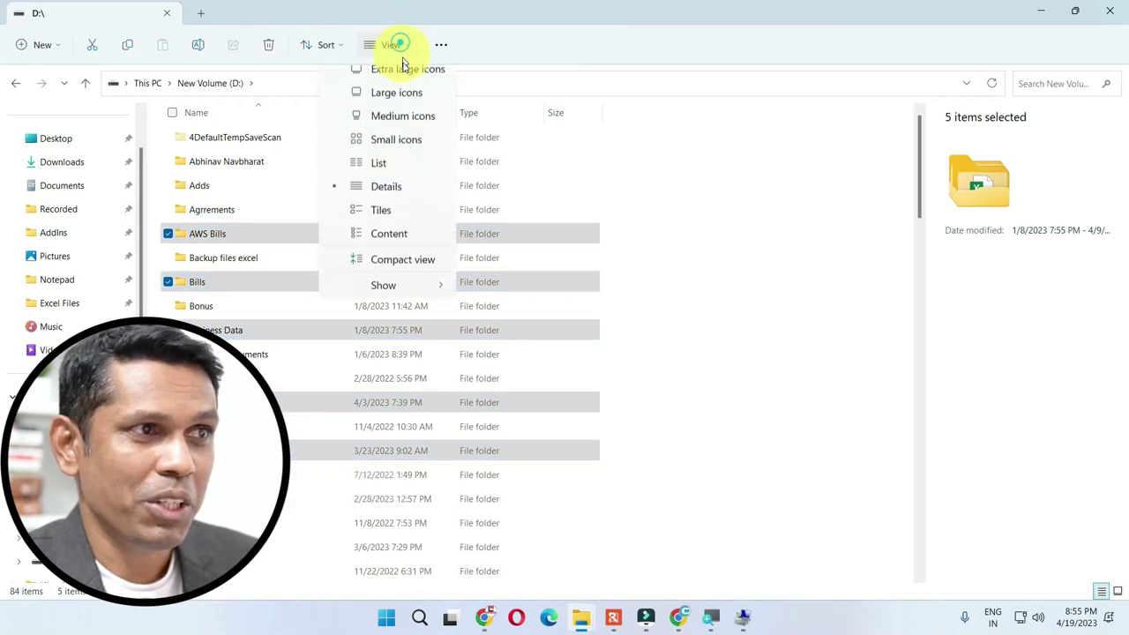
{"action": "left_click", "coordinate": [379, 295]}
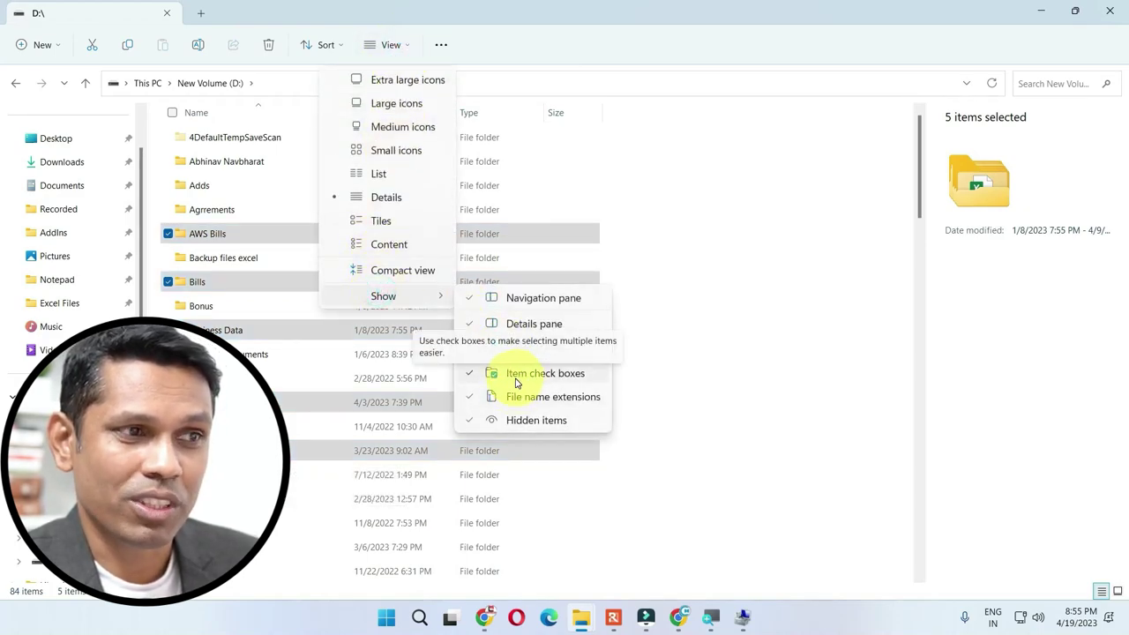
{"action": "left_click", "coordinate": [516, 375]}
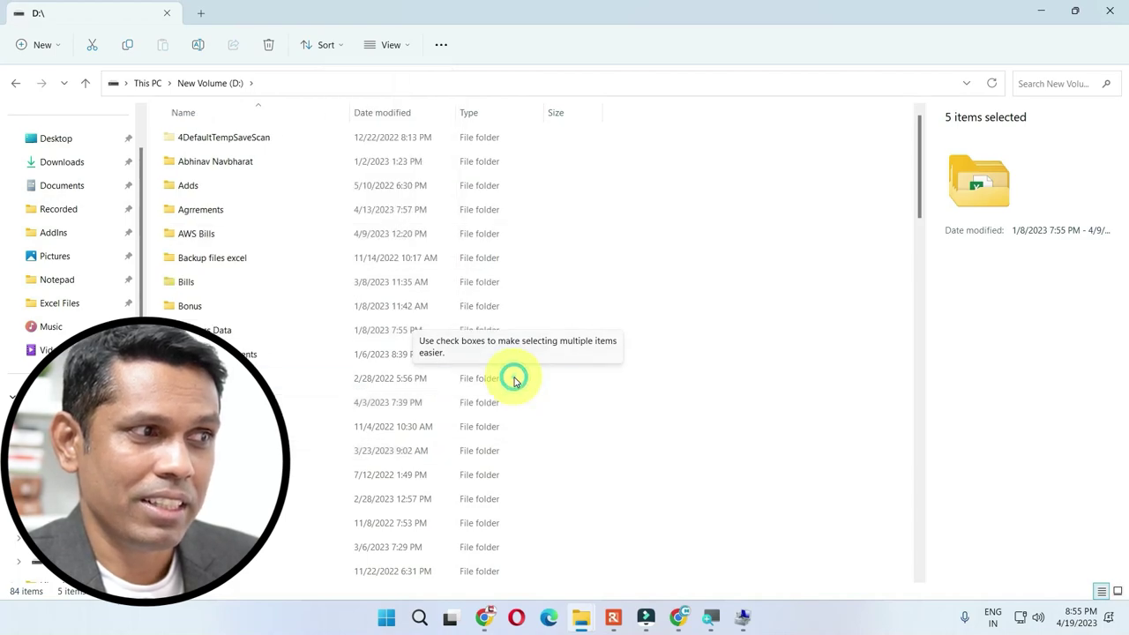
{"action": "left_click", "coordinate": [189, 238]}
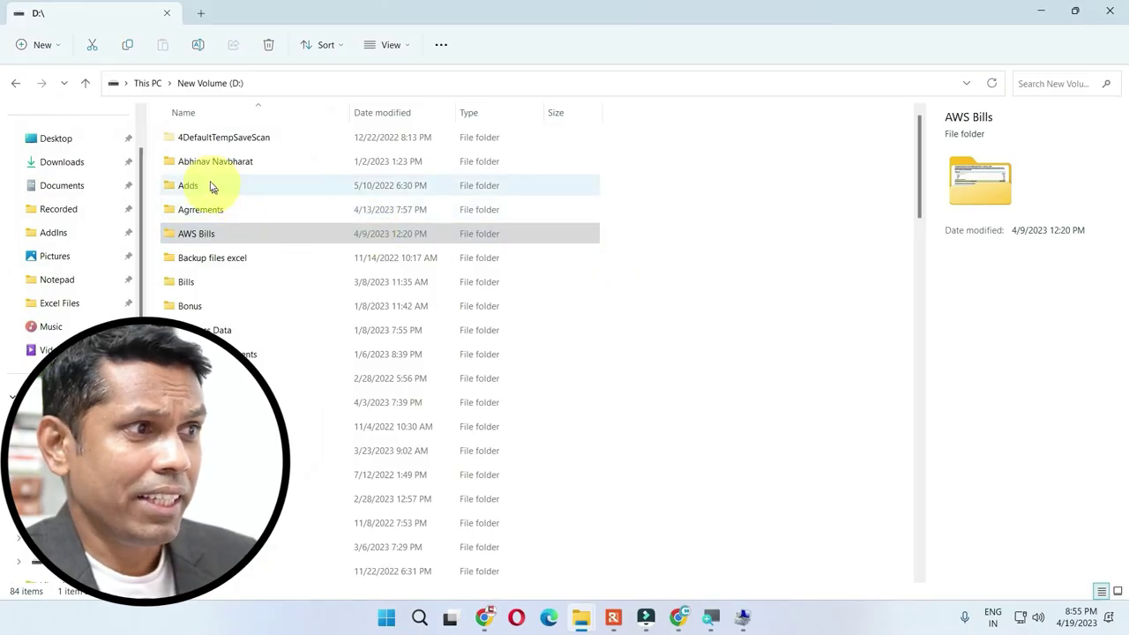
{"action": "left_click", "coordinate": [196, 238]}
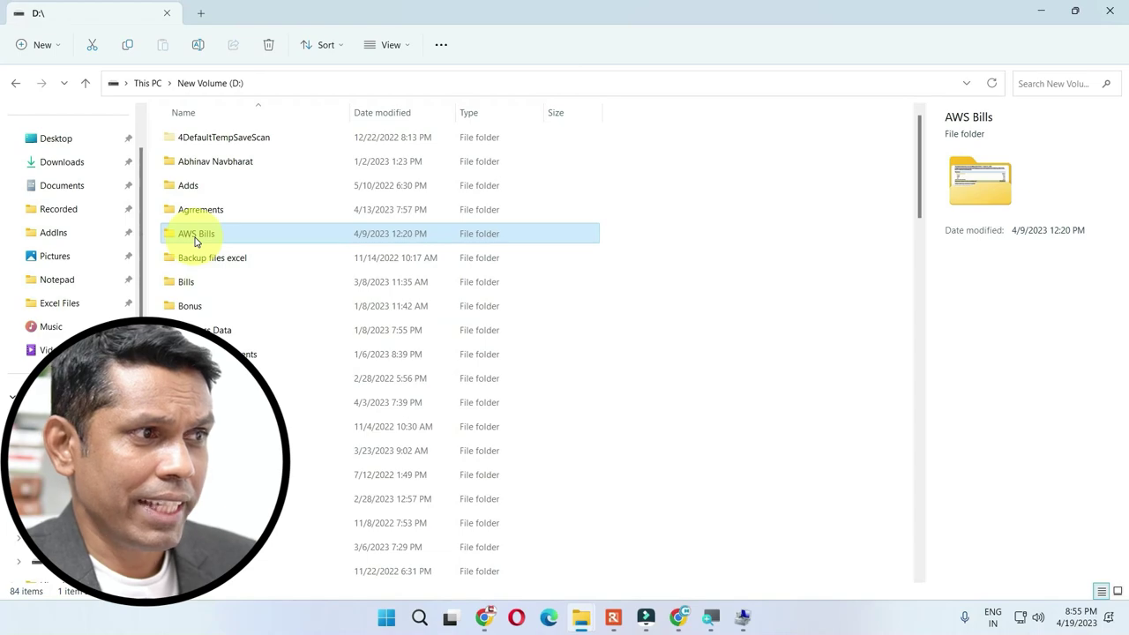
- Open the AWS Bills folder in New Volume (D:) and go back to the drive's folder list
{"action": "mouse_move", "coordinate": [200, 241]}
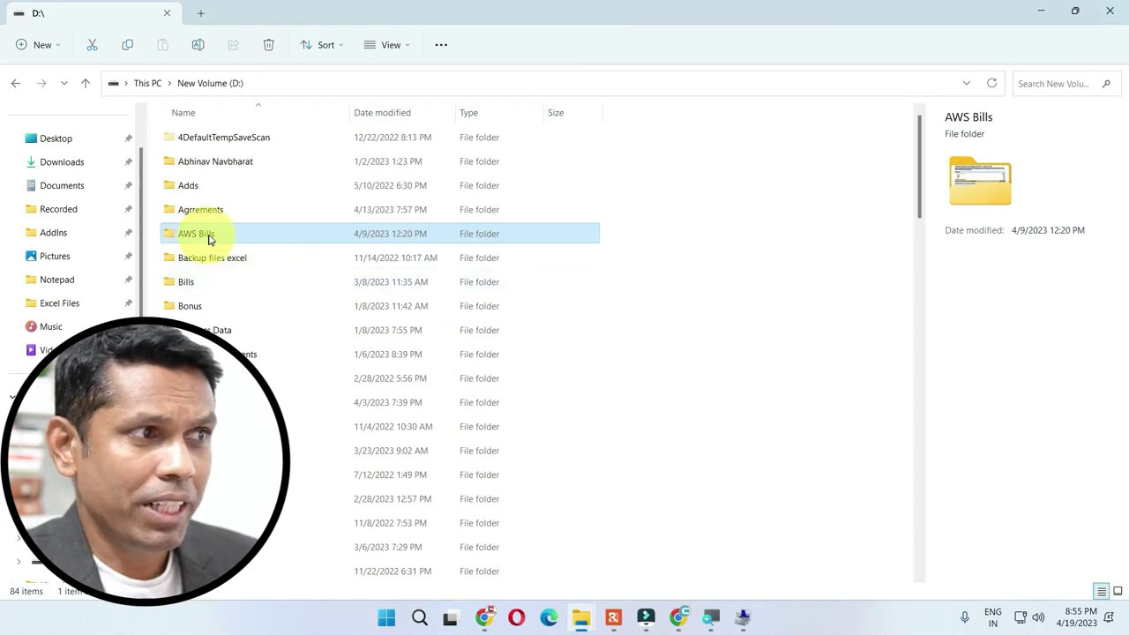
{"action": "double_click", "coordinate": [209, 236]}
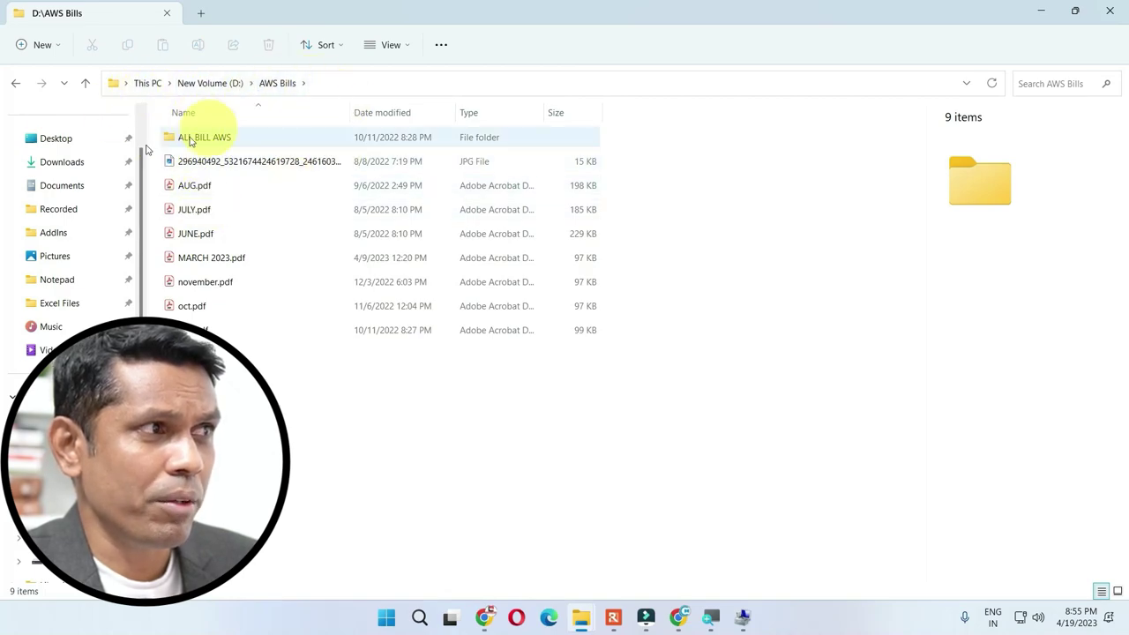
{"action": "left_click", "coordinate": [15, 84]}
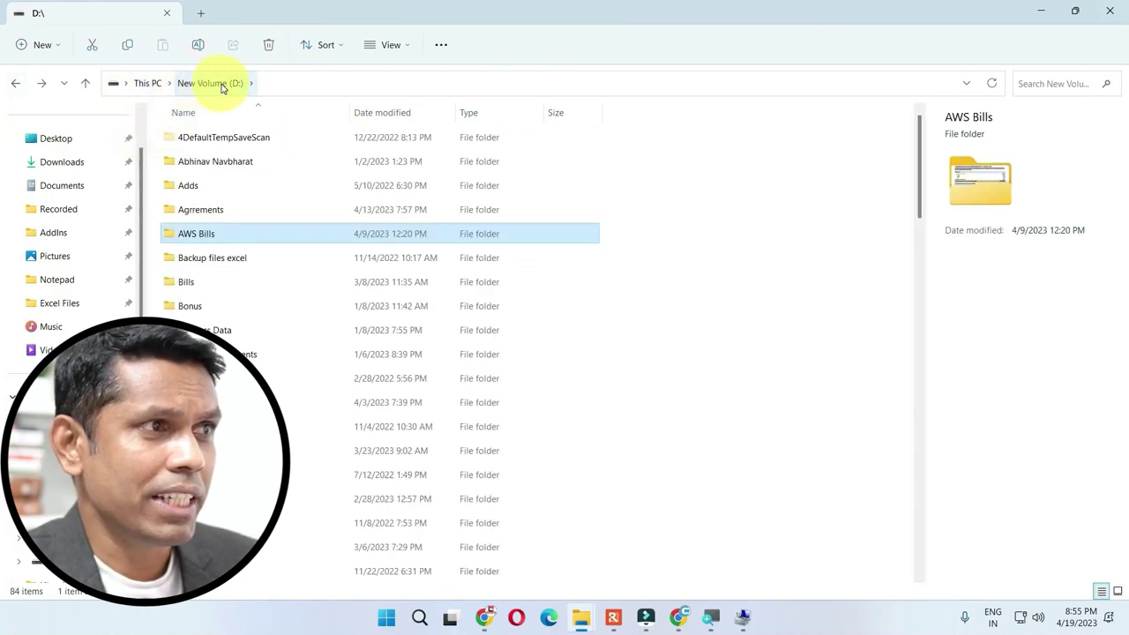
{"action": "mouse_move", "coordinate": [217, 237]}
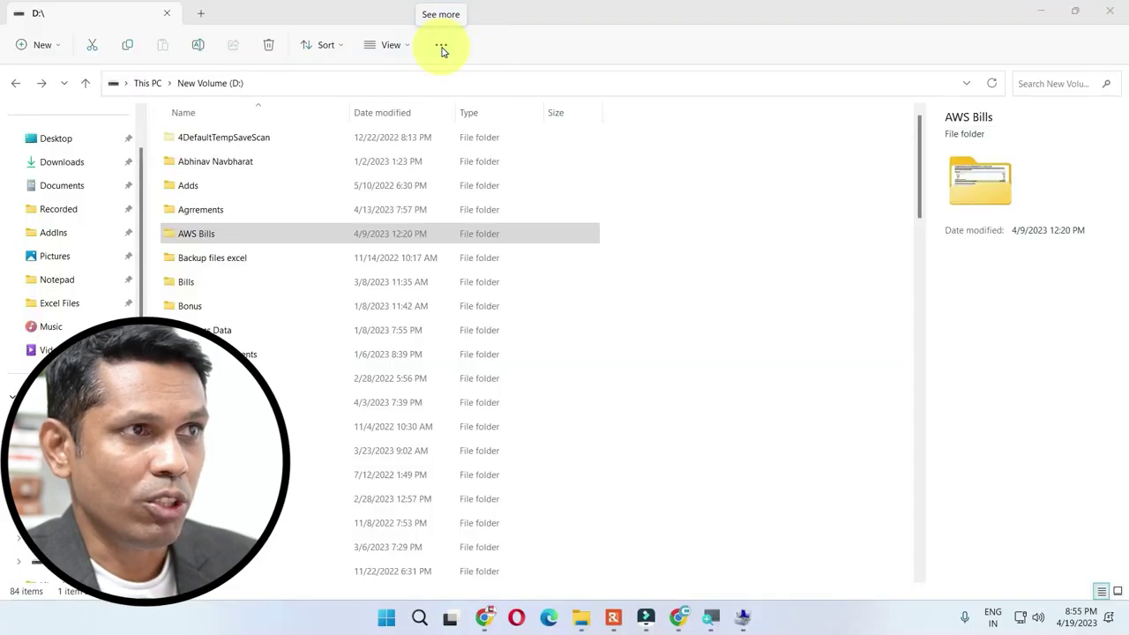
- Set Folder Options to open each folder in its own window and confirm the change
{"action": "left_click", "coordinate": [441, 46]}
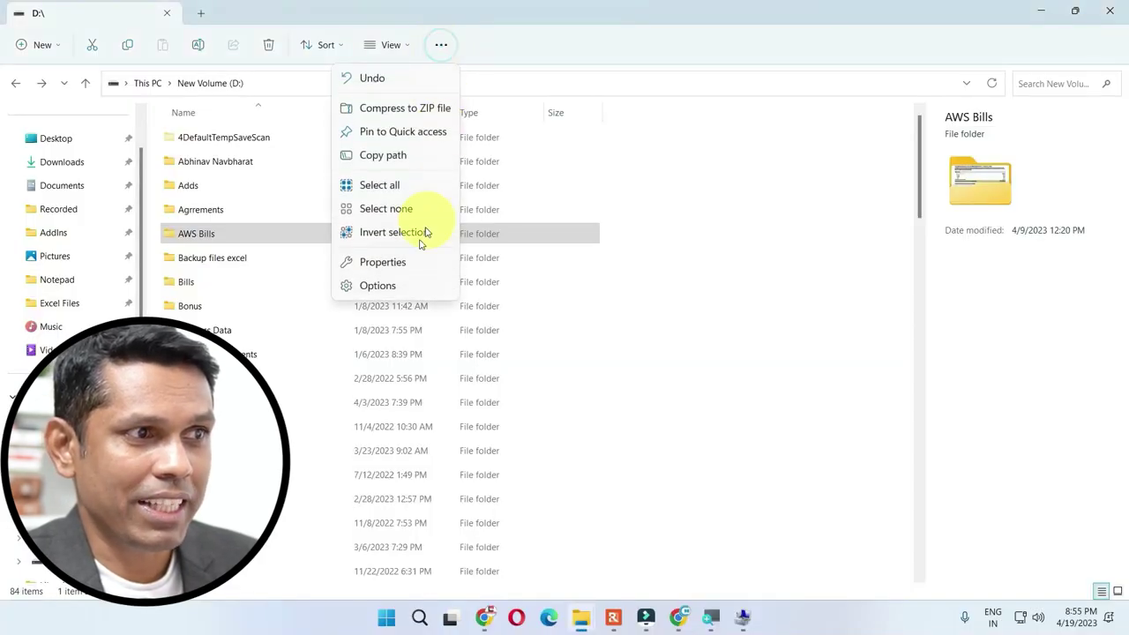
{"action": "left_click", "coordinate": [393, 290]}
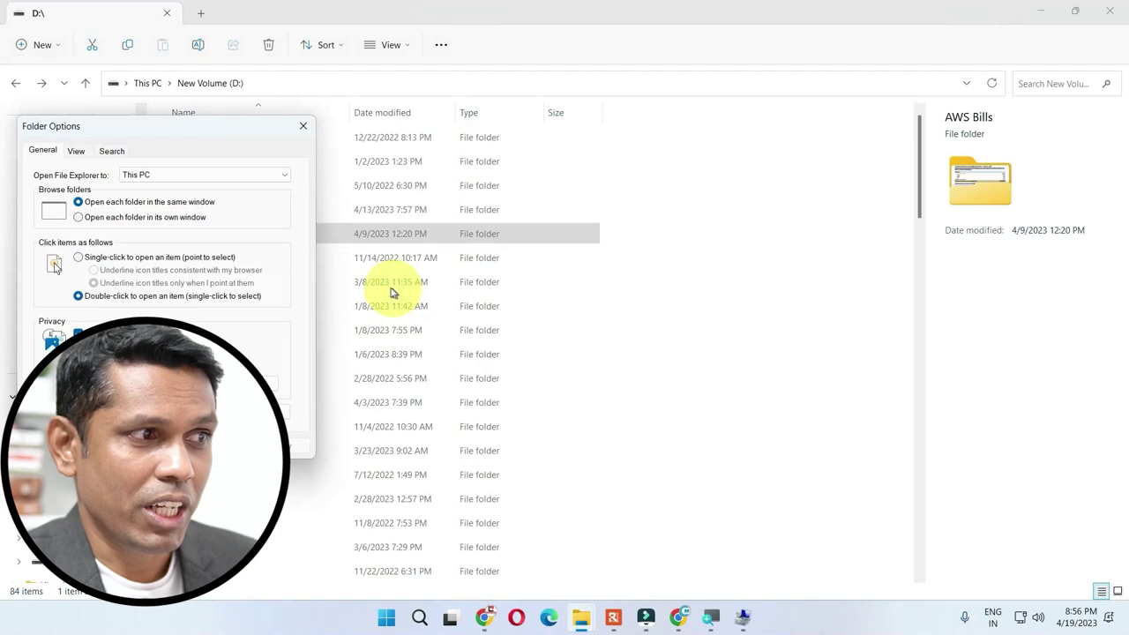
{"action": "left_click_drag", "start_coordinate": [155, 123], "coordinate": [706, 141]}
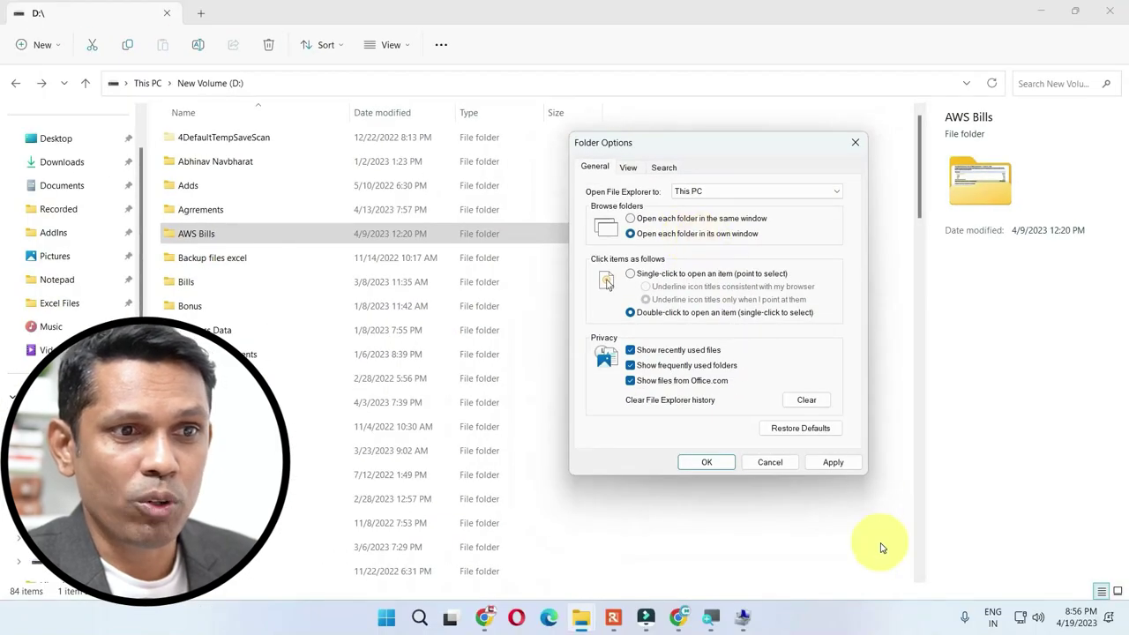
{"action": "left_click", "coordinate": [719, 463]}
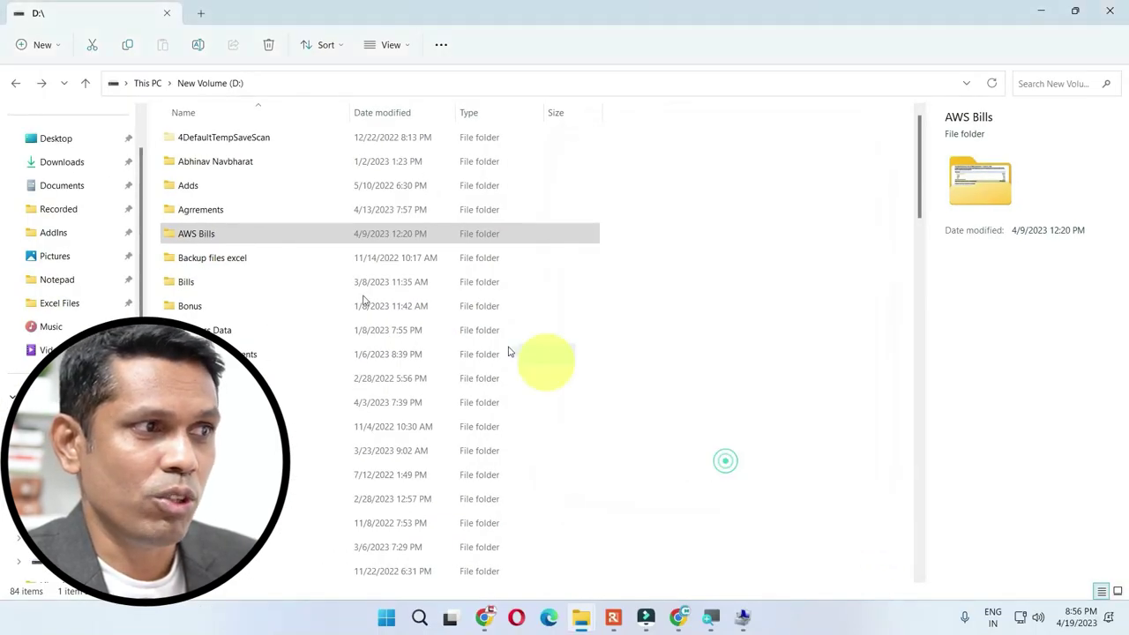
- Open the AWS Bills folder in its own window, move that window aside and close it
{"action": "double_click", "coordinate": [215, 236]}
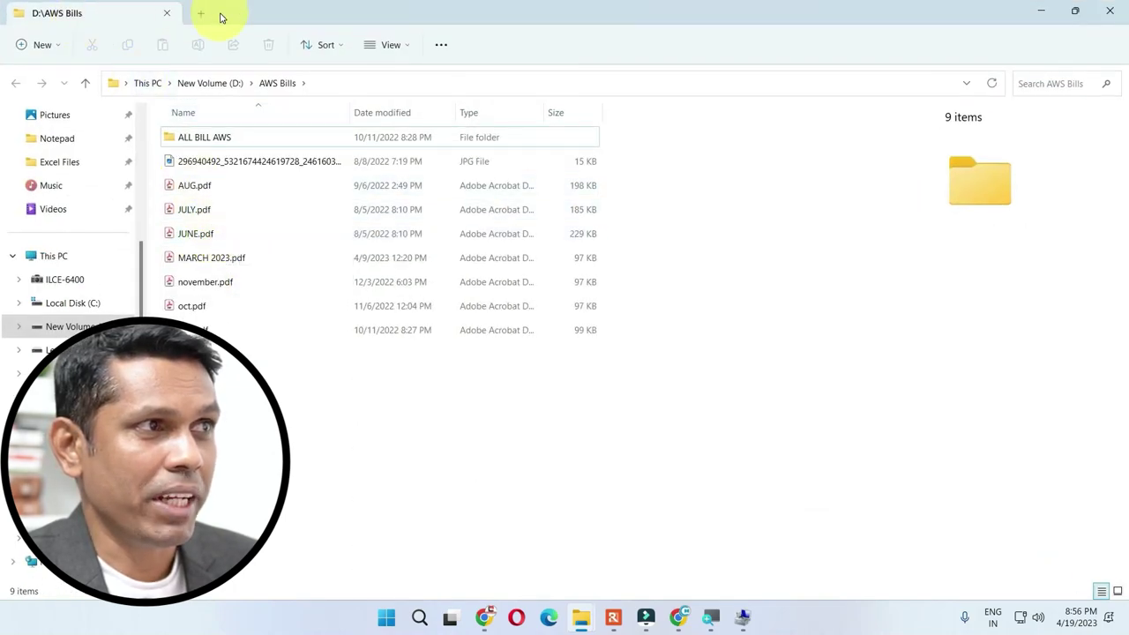
{"action": "left_click_drag", "start_coordinate": [245, 22], "coordinate": [497, 184]}
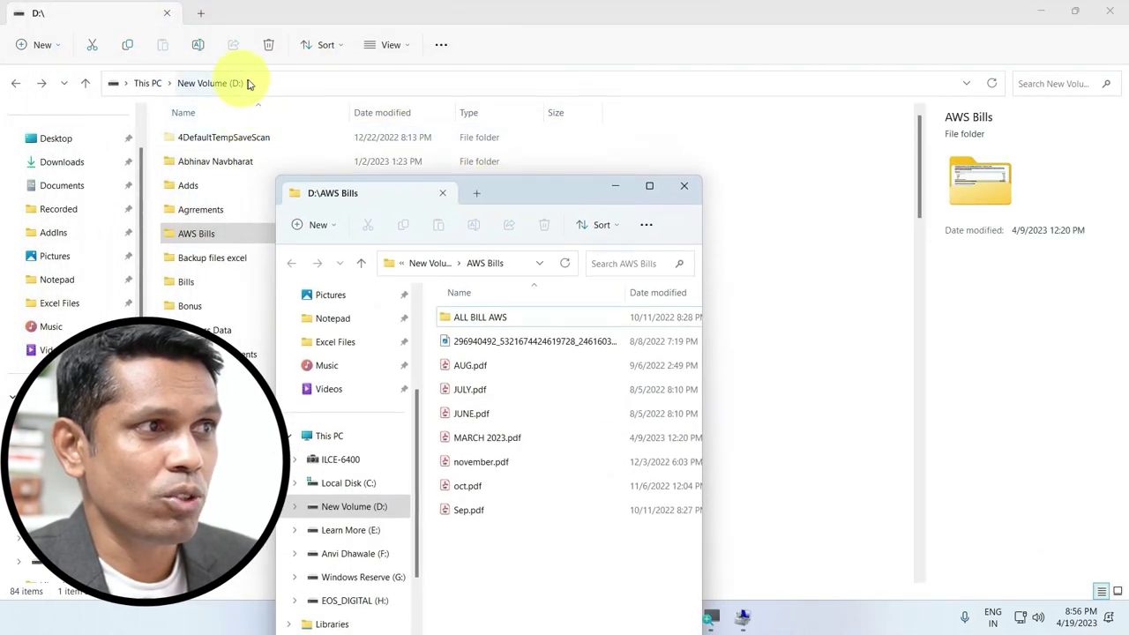
{"action": "left_click_drag", "start_coordinate": [561, 210], "coordinate": [618, 209]}
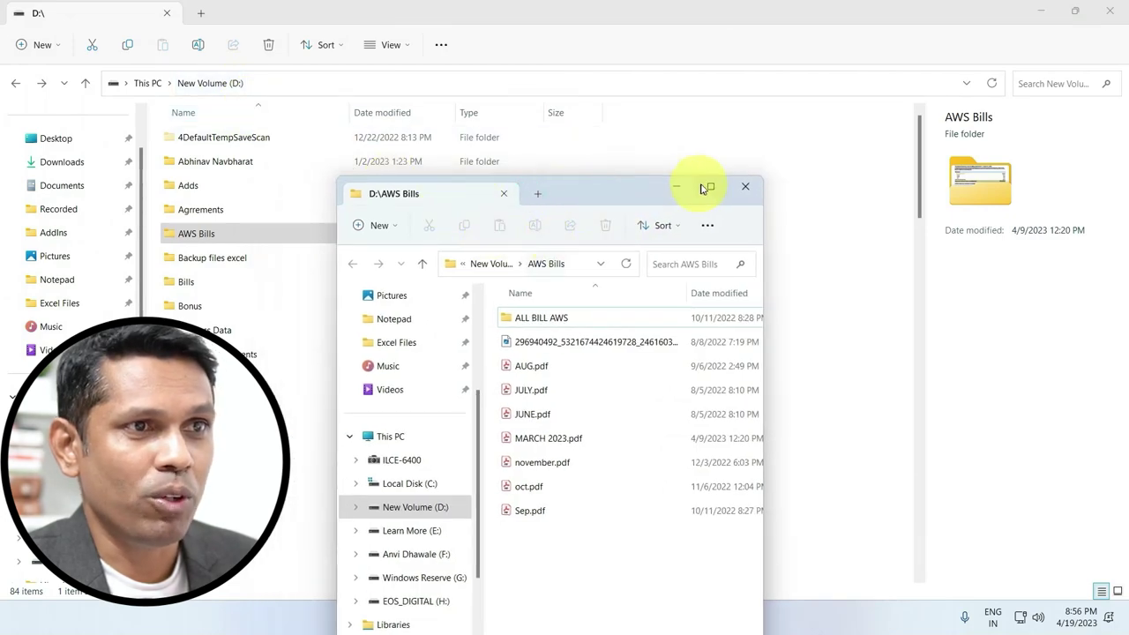
{"action": "left_click", "coordinate": [745, 190]}
- Open the Backup files excel and Bonus folders one after the other, closing each window after viewing it
{"action": "left_click", "coordinate": [197, 259]}
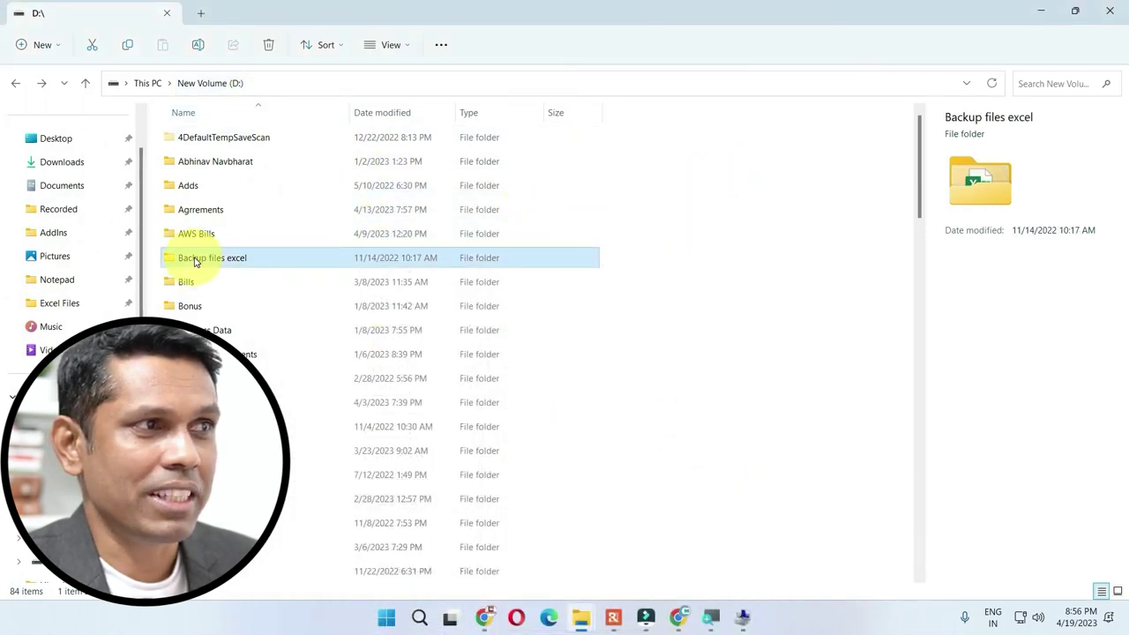
{"action": "double_click", "coordinate": [196, 261]}
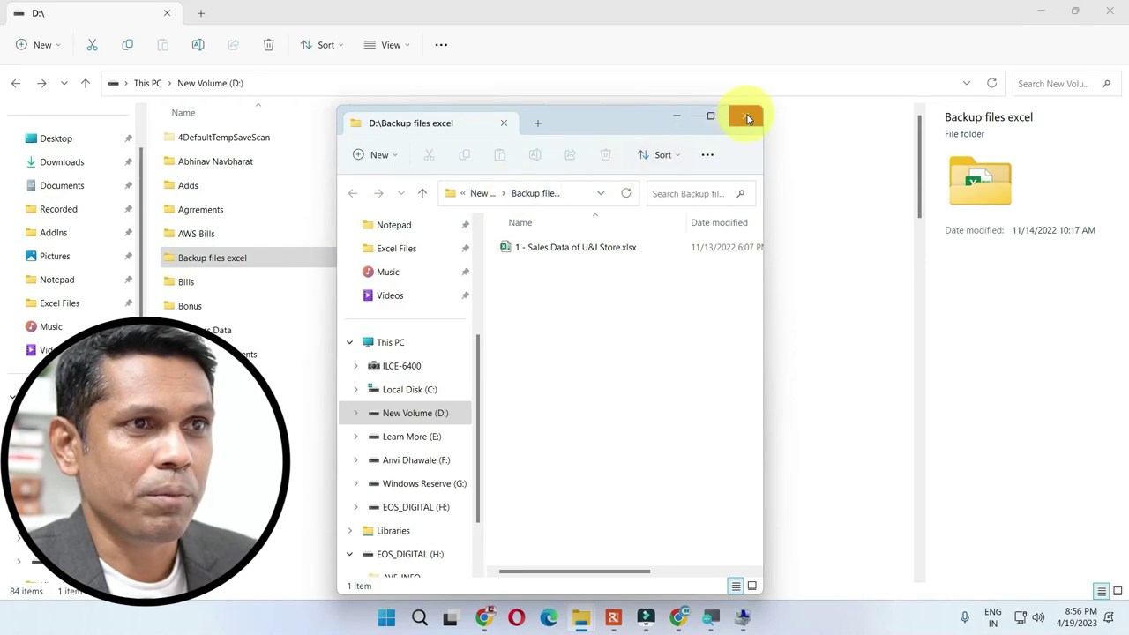
{"action": "left_click", "coordinate": [746, 114]}
{"action": "left_click", "coordinate": [263, 307]}
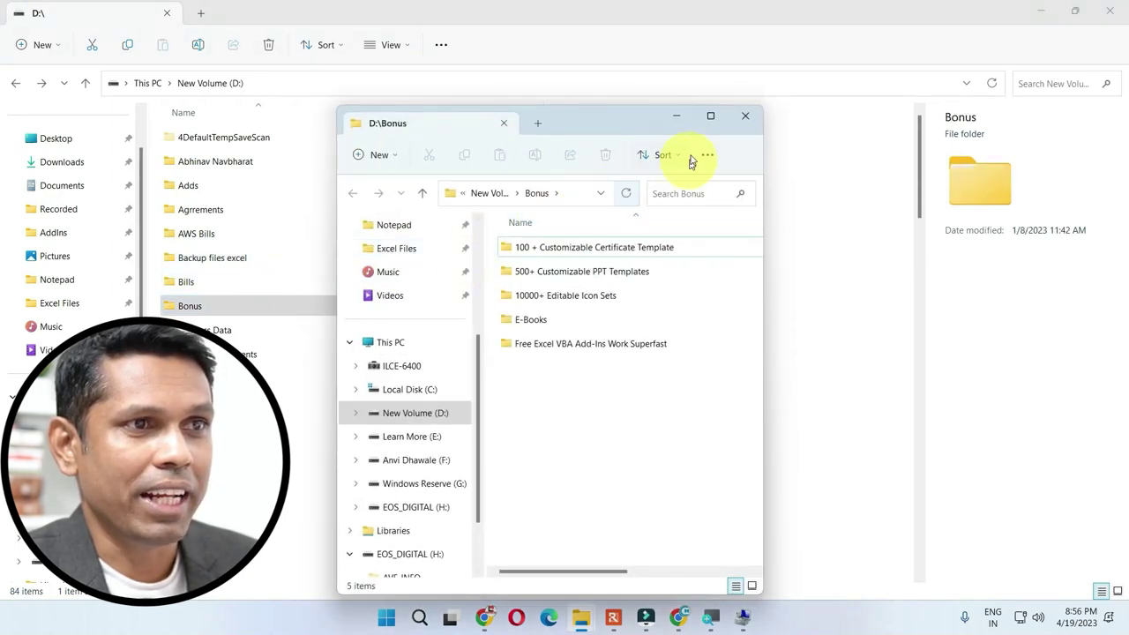
{"action": "left_click", "coordinate": [746, 116]}
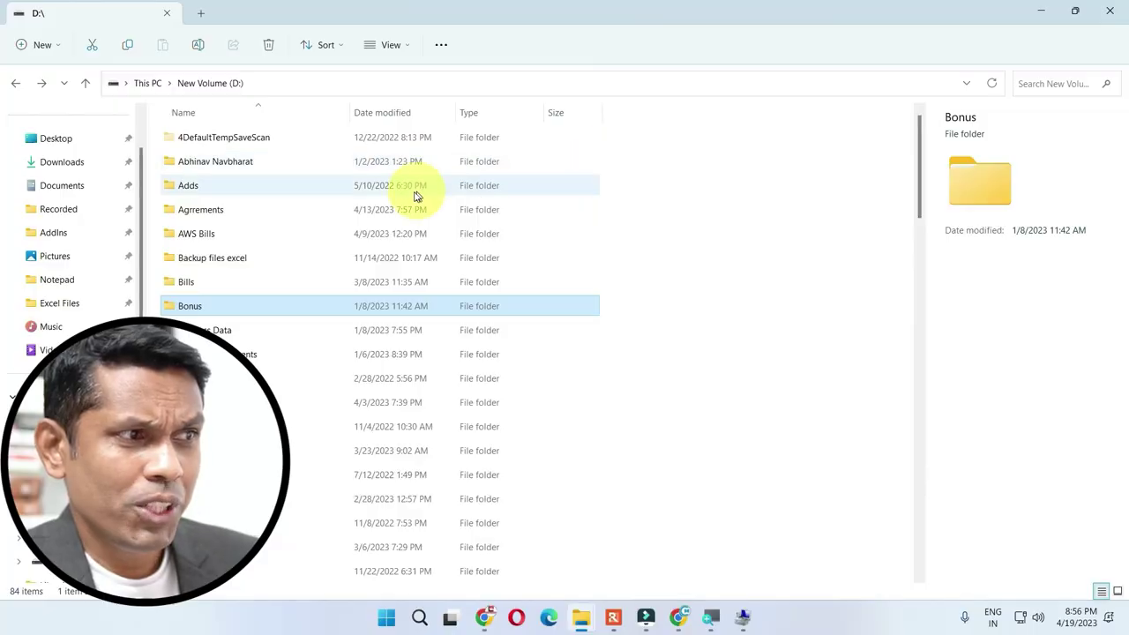
- Select the Bills folder, set Folder Options to Single-click to open an item (point to select), and apply
{"action": "left_click", "coordinate": [192, 290]}
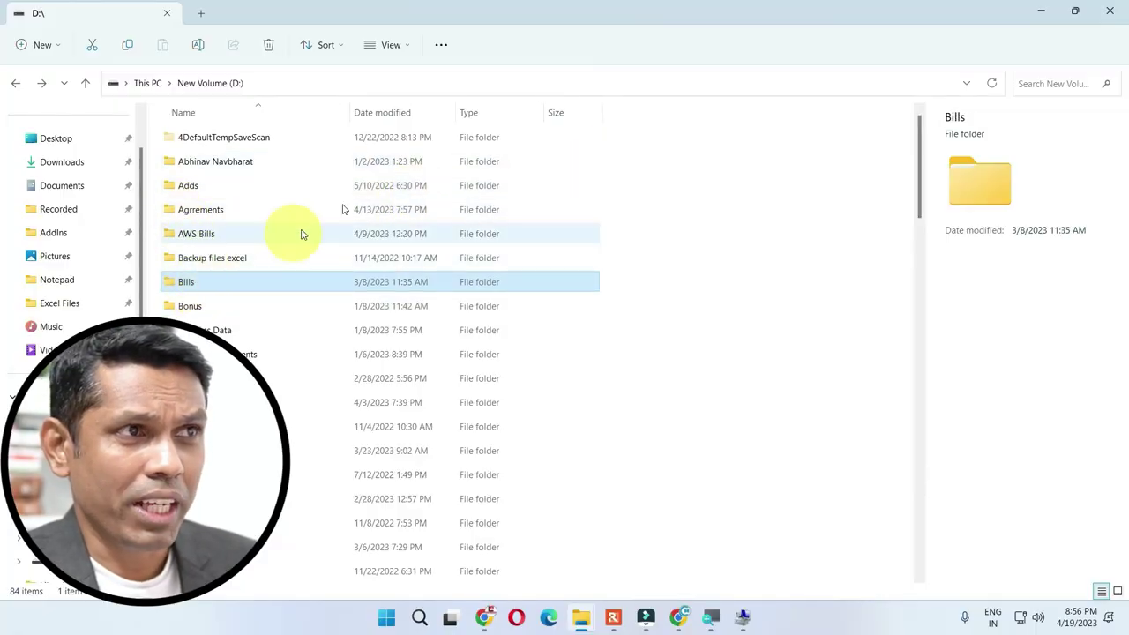
{"action": "left_click", "coordinate": [440, 48]}
{"action": "left_click", "coordinate": [408, 285]}
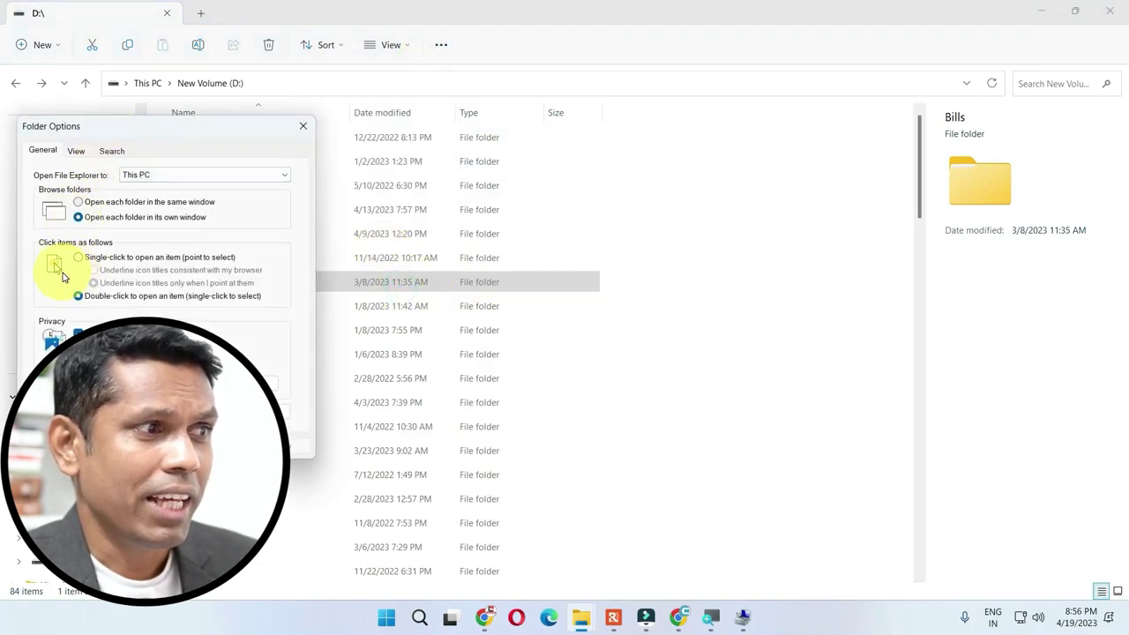
{"action": "left_click", "coordinate": [79, 258]}
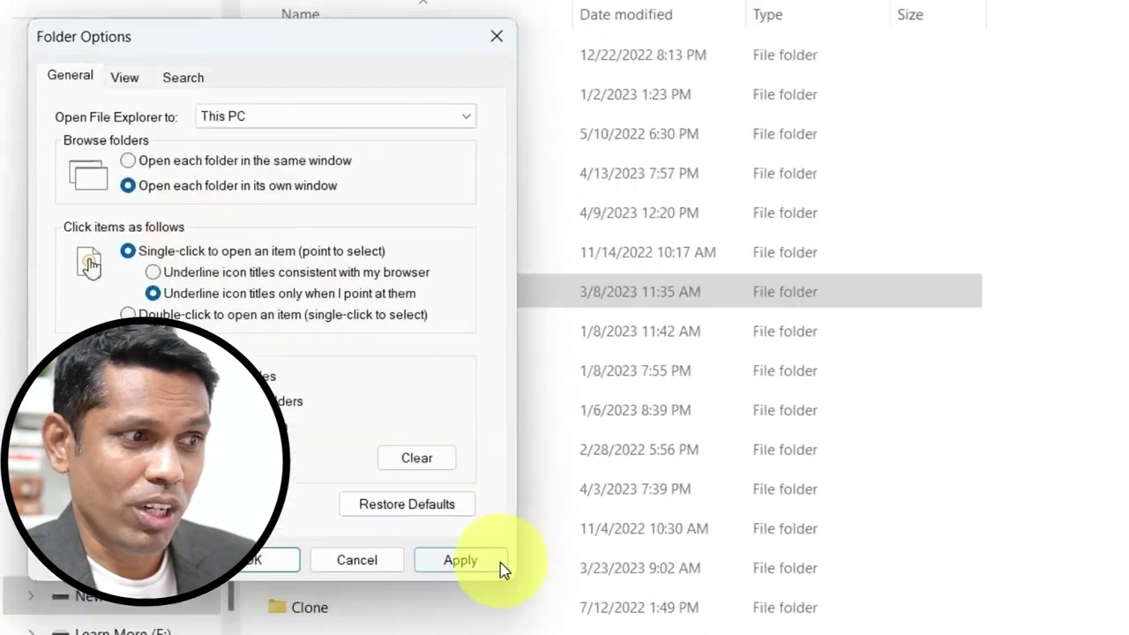
{"action": "left_click", "coordinate": [281, 445]}
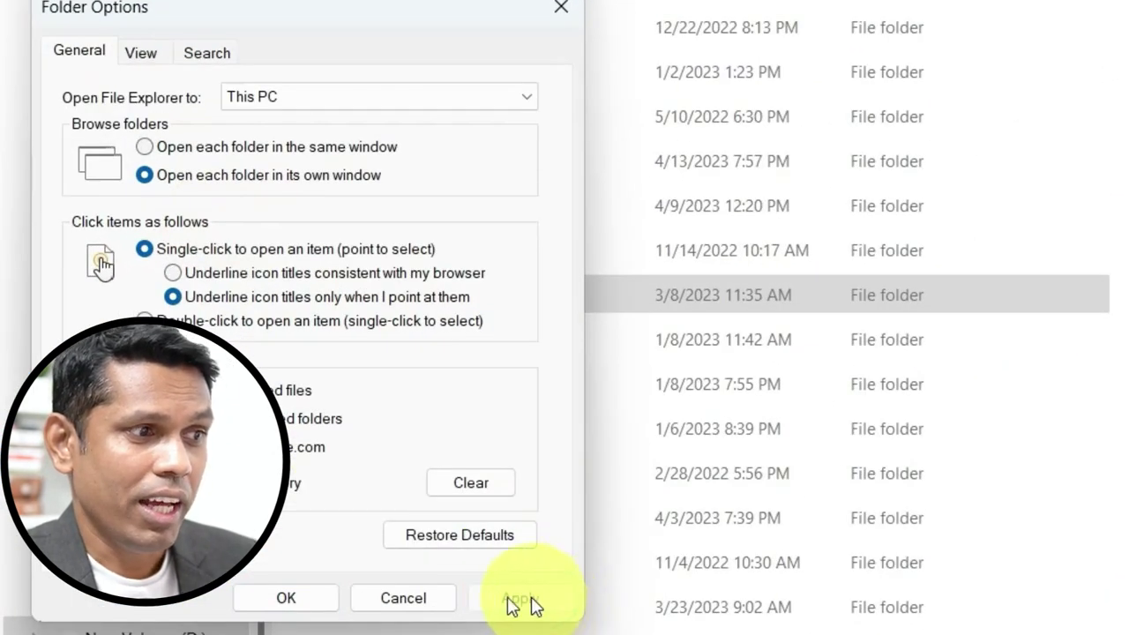
{"action": "left_click", "coordinate": [286, 598]}
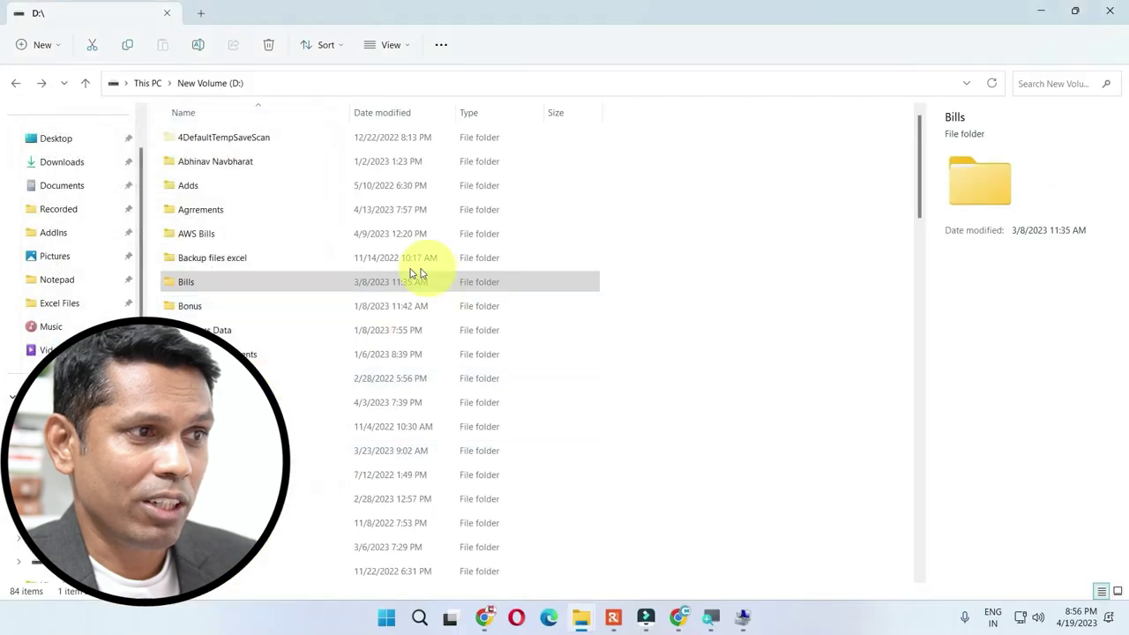
- Open the Bills and Business Data folders with the single-click setting and close the Business Data window
{"action": "left_click", "coordinate": [189, 284]}
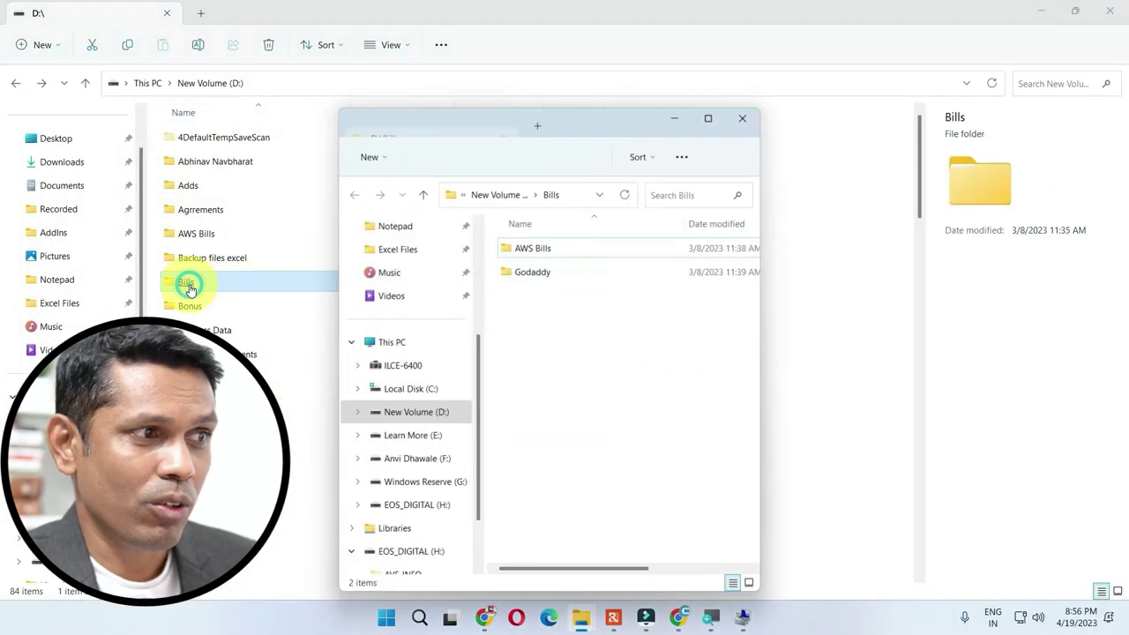
{"action": "left_click", "coordinate": [201, 330]}
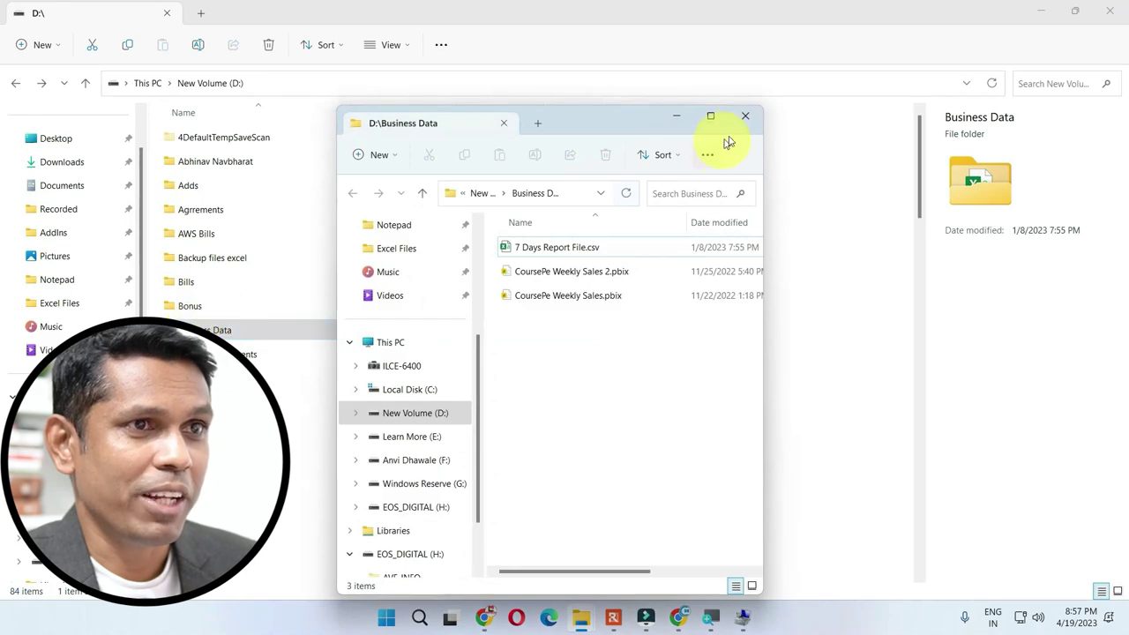
{"action": "left_click", "coordinate": [742, 118]}
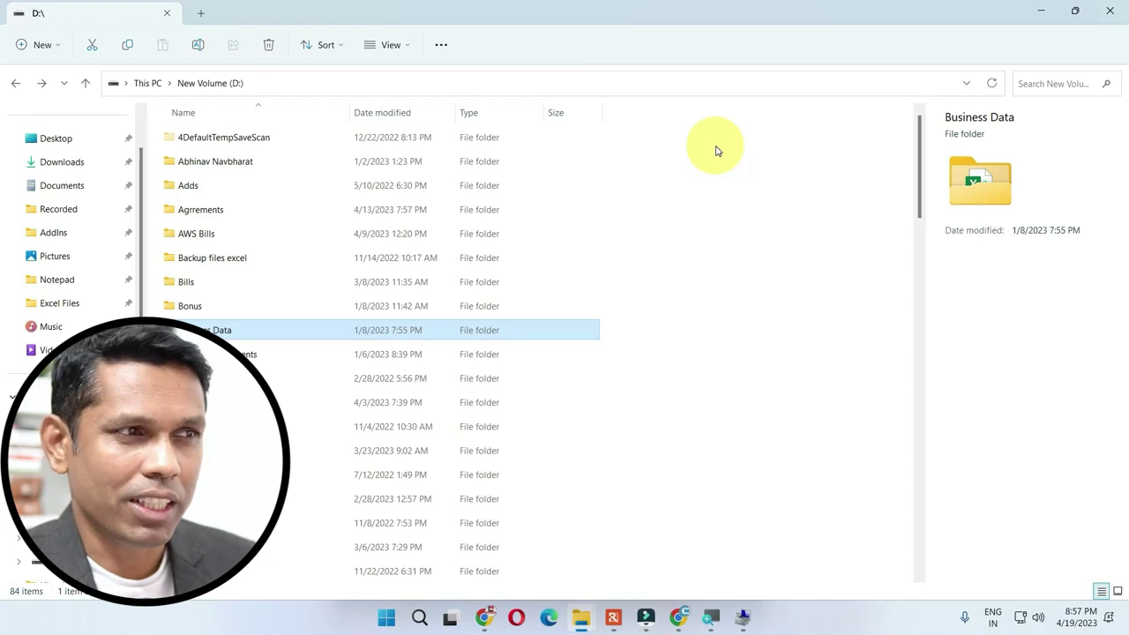
- Set Folder Options back to Double-click to open an item (single-click to select) and close the open Bills window
{"action": "left_click", "coordinate": [443, 45]}
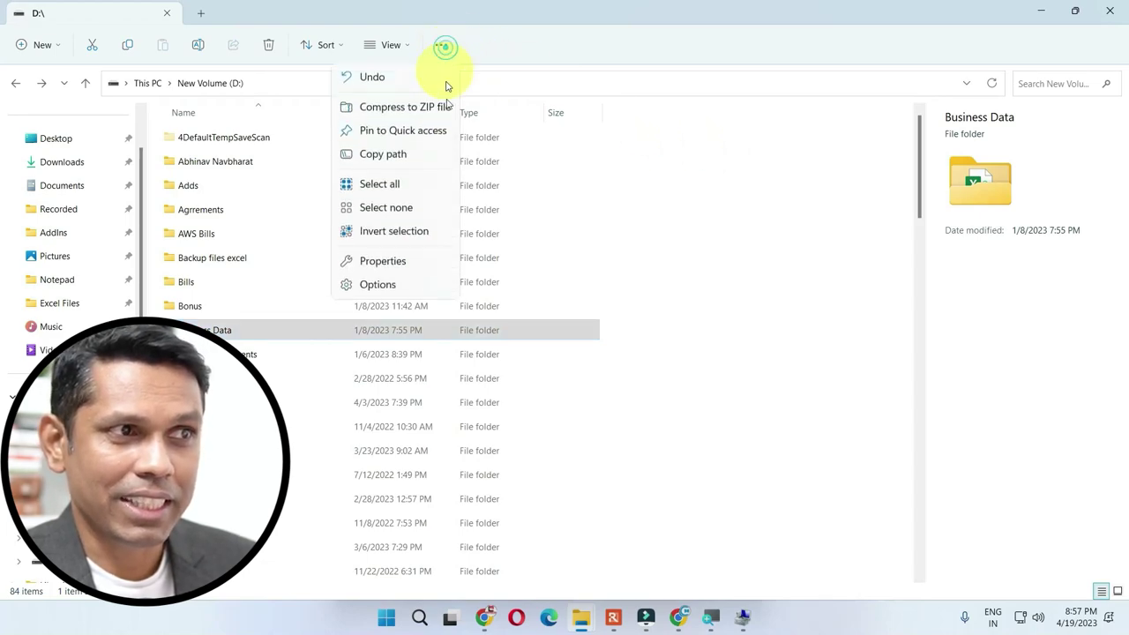
{"action": "left_click", "coordinate": [390, 287]}
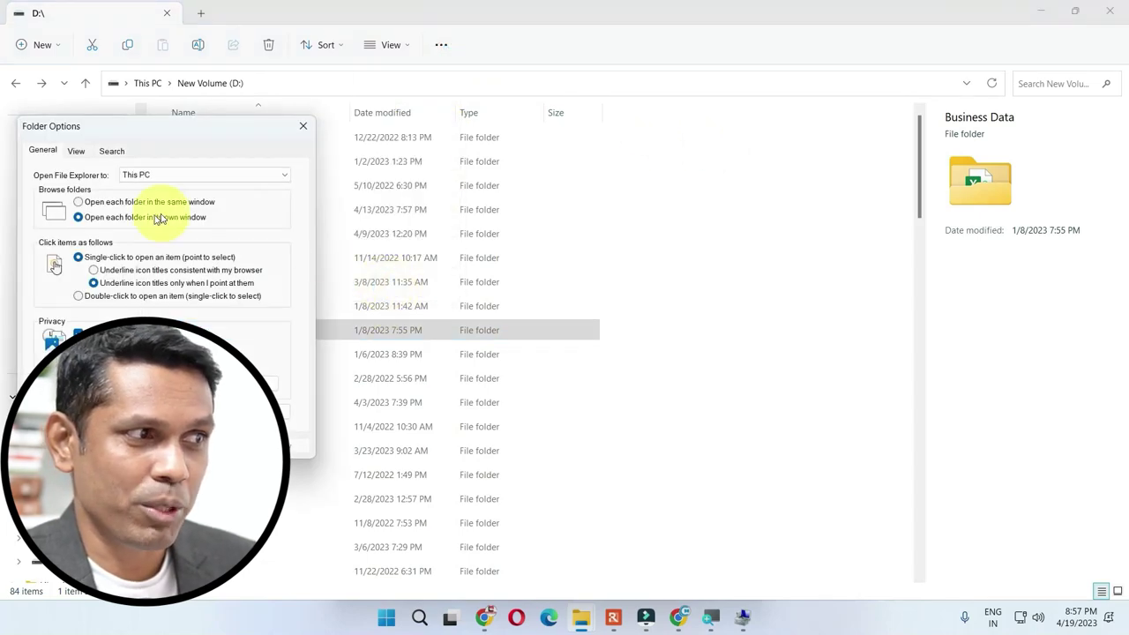
{"action": "left_click", "coordinate": [80, 296]}
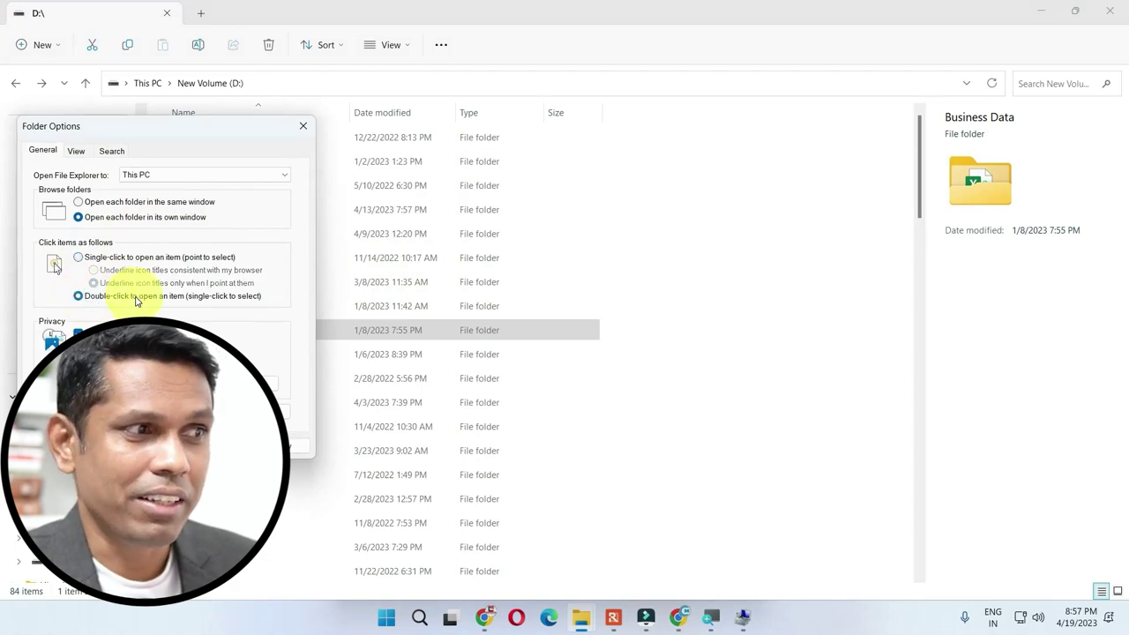
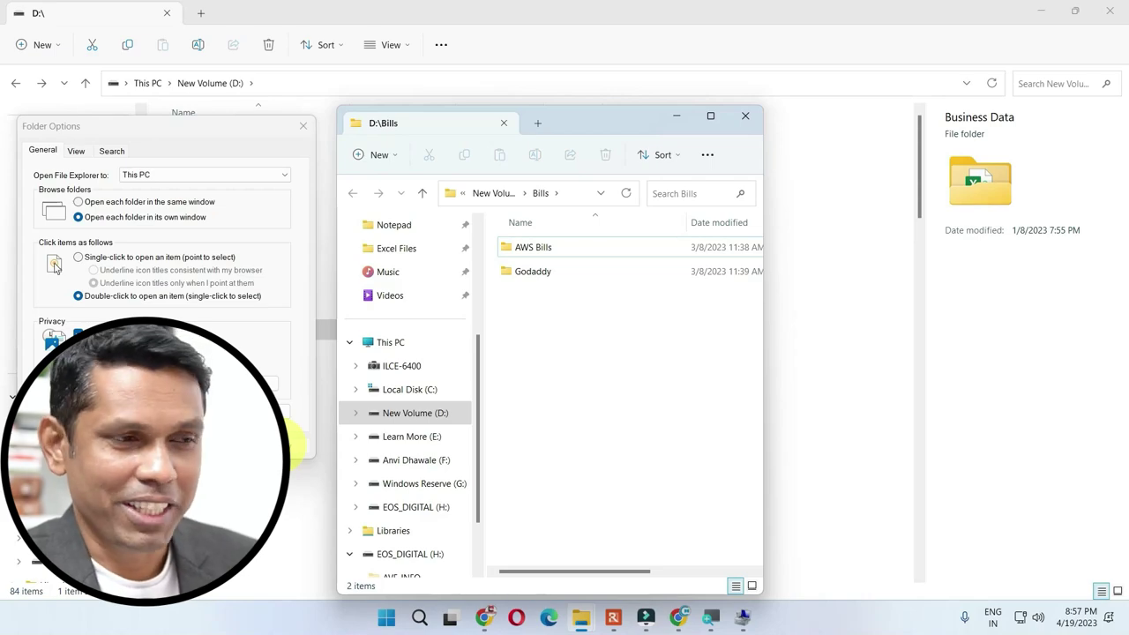
{"action": "key", "text": "ctrl+w"}
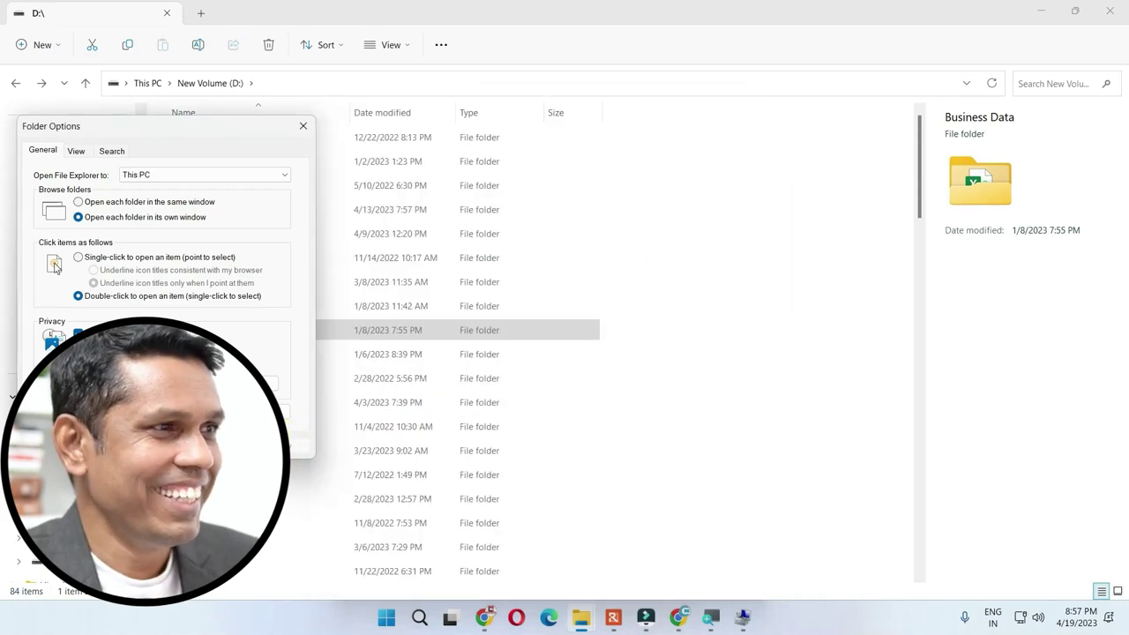
{"action": "key", "text": "Escape"}
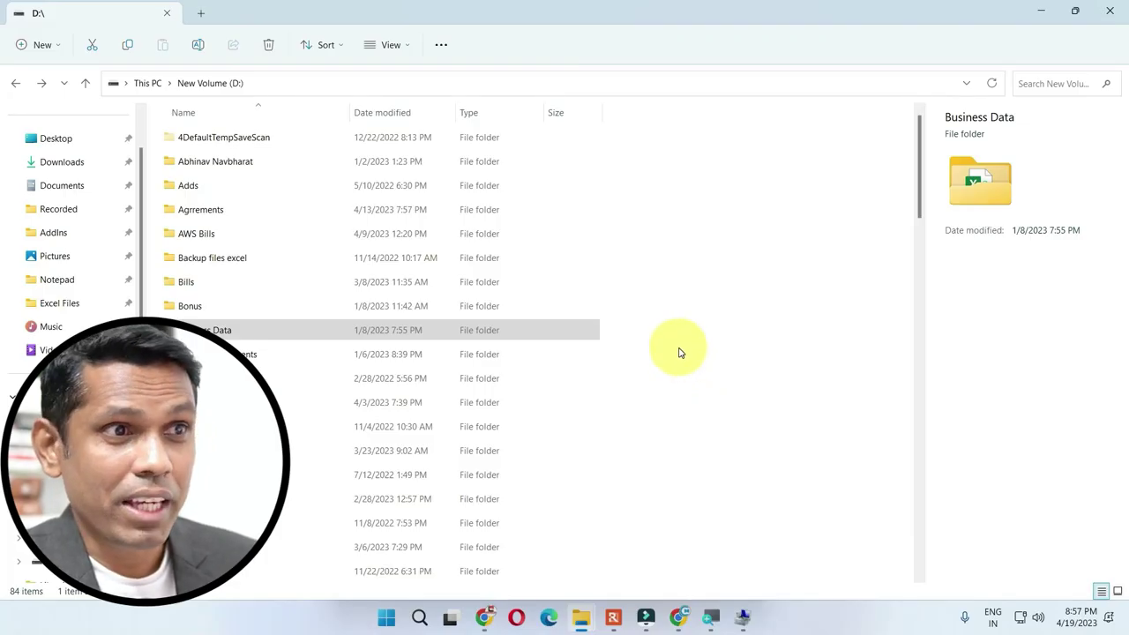
- Open the Downloads folder and look through its file thumbnails
{"action": "left_click", "coordinate": [77, 169]}
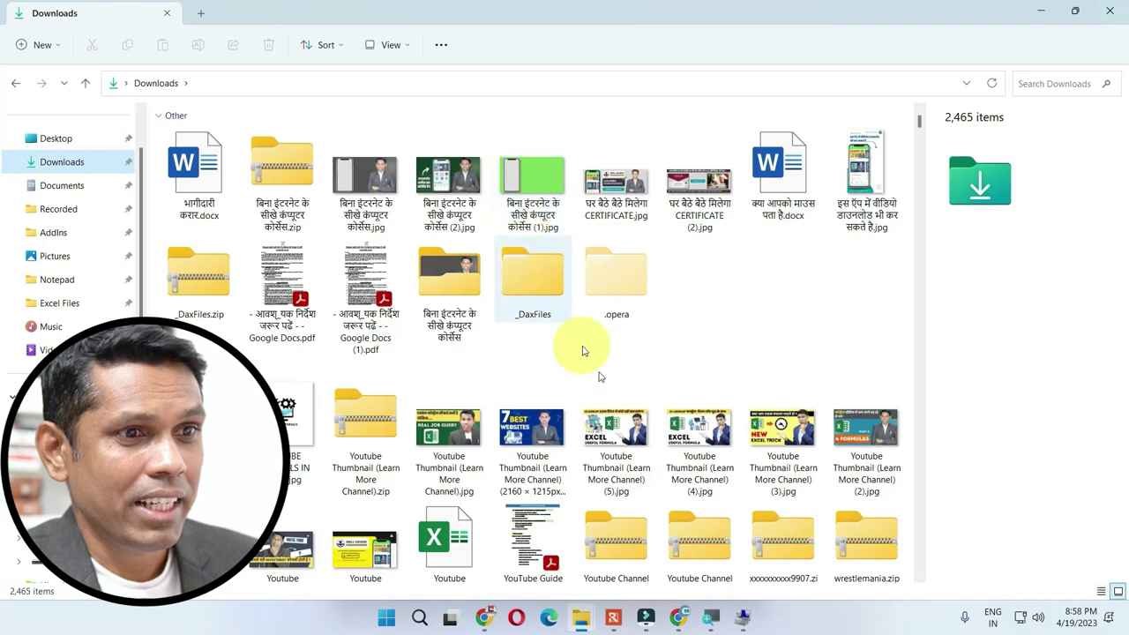
{"action": "scroll", "coordinate": [600, 467], "scroll_direction": "down", "scroll_amount": 10}
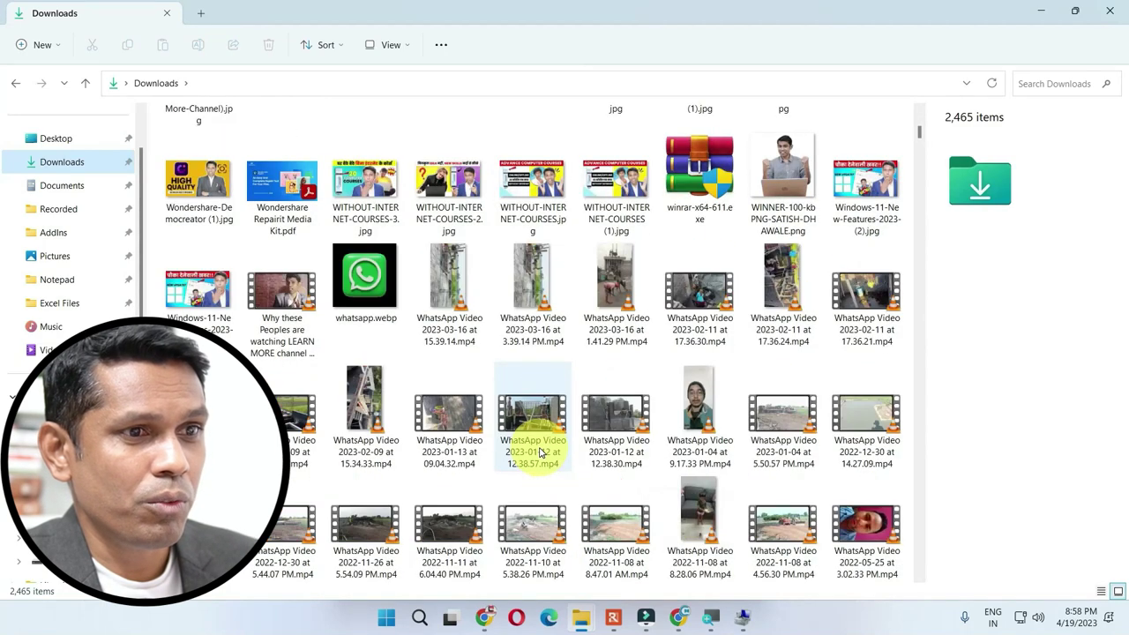
{"action": "scroll", "coordinate": [537, 451], "scroll_direction": "up", "scroll_amount": 10}
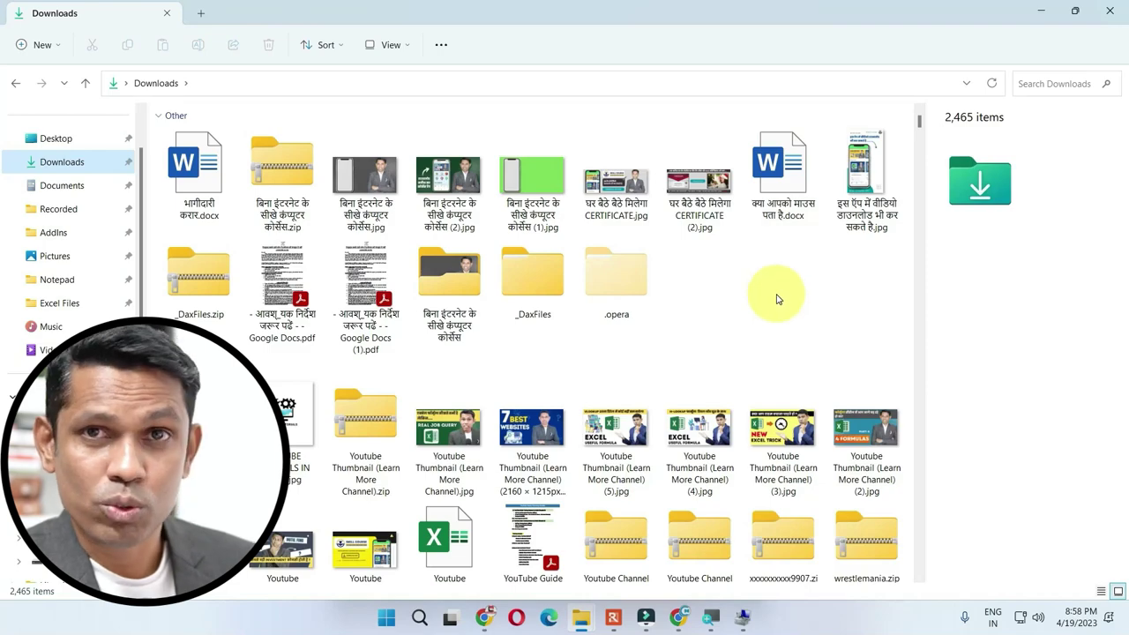
- Turn on "Always show icons, never thumbnails" in Folder Options, apply it, and move the dialog off the Downloads file icons
{"action": "left_click", "coordinate": [440, 45]}
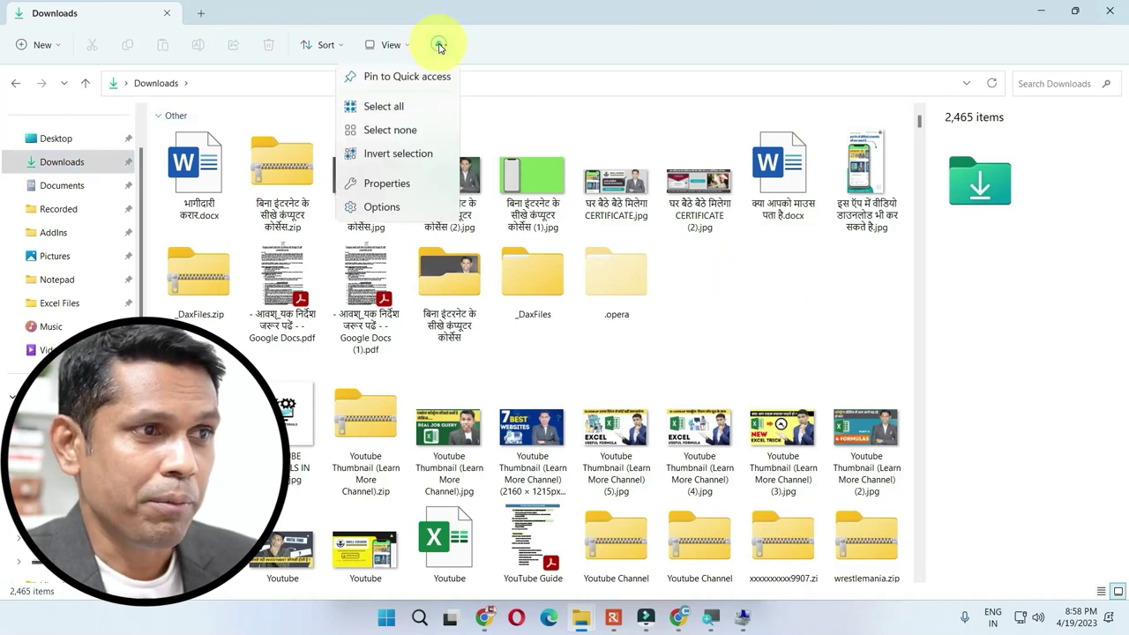
{"action": "left_click", "coordinate": [400, 238]}
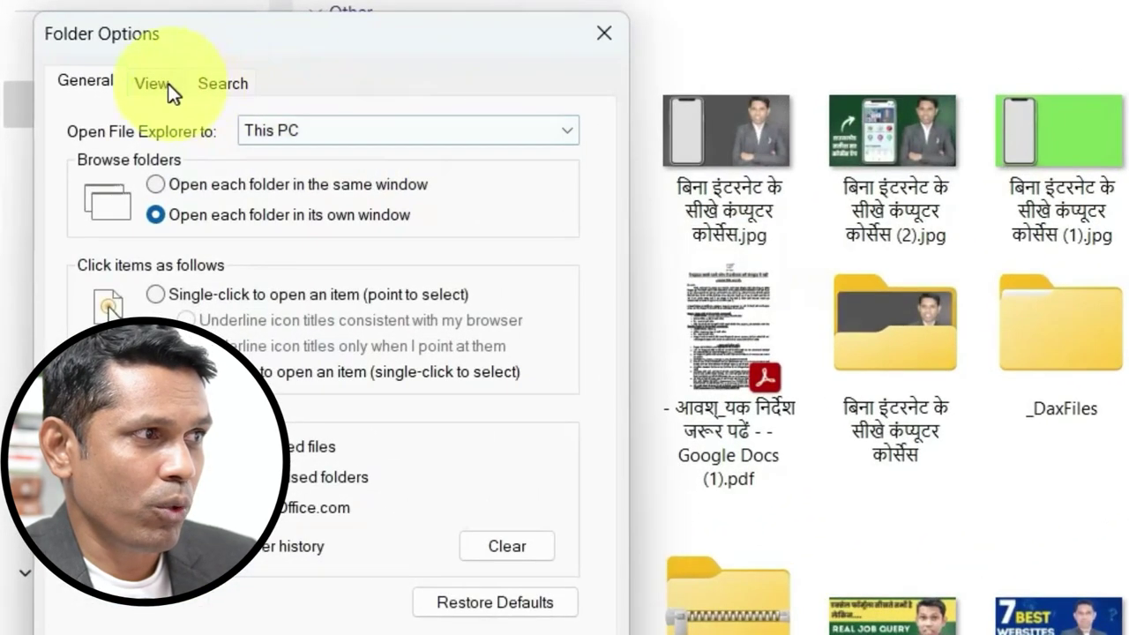
{"action": "left_click", "coordinate": [169, 86]}
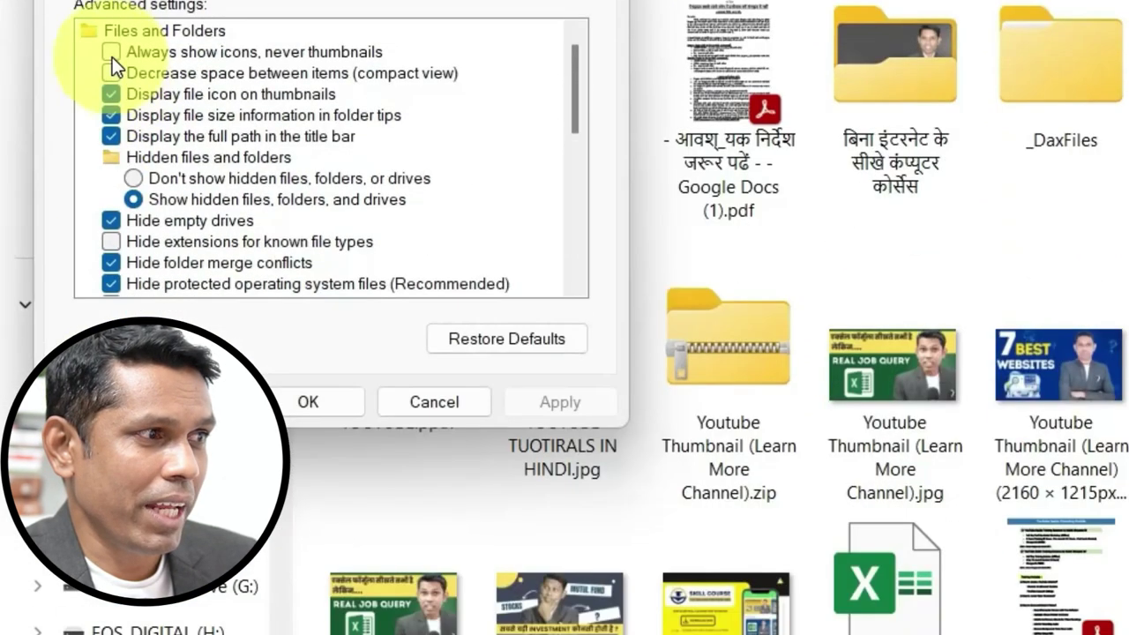
{"action": "left_click", "coordinate": [112, 321]}
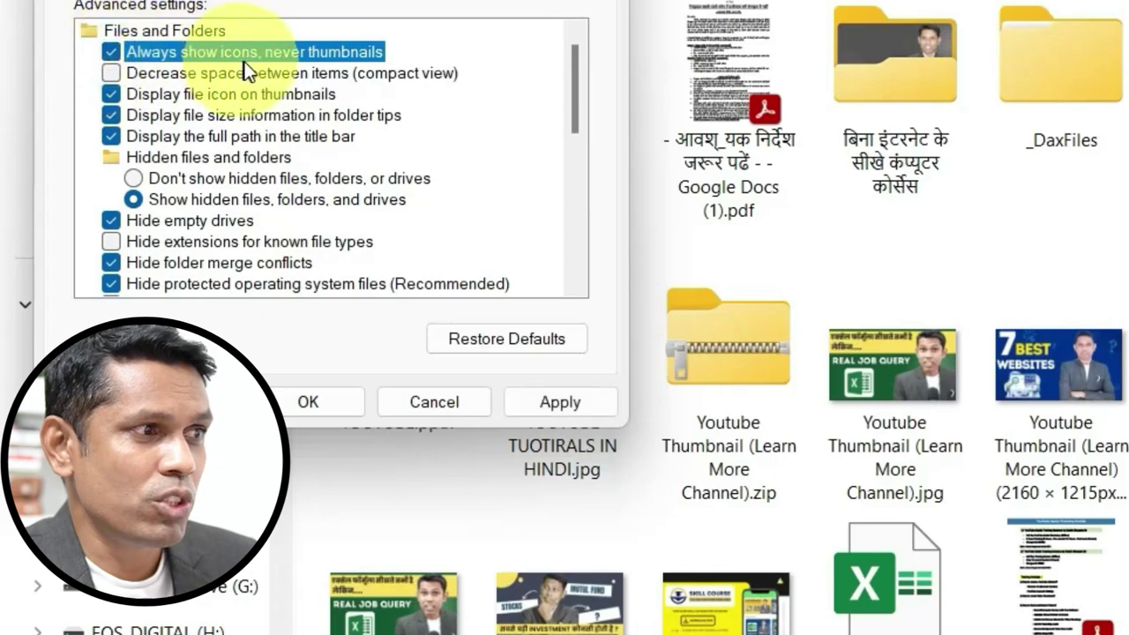
{"action": "left_click", "coordinate": [554, 402]}
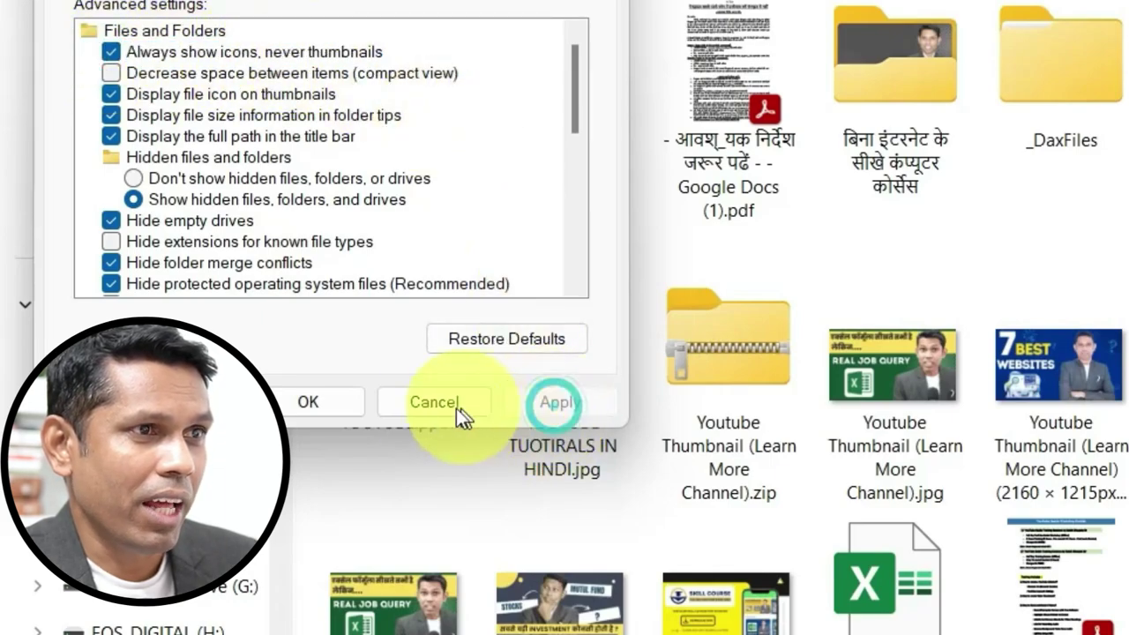
{"action": "left_click", "coordinate": [308, 402]}
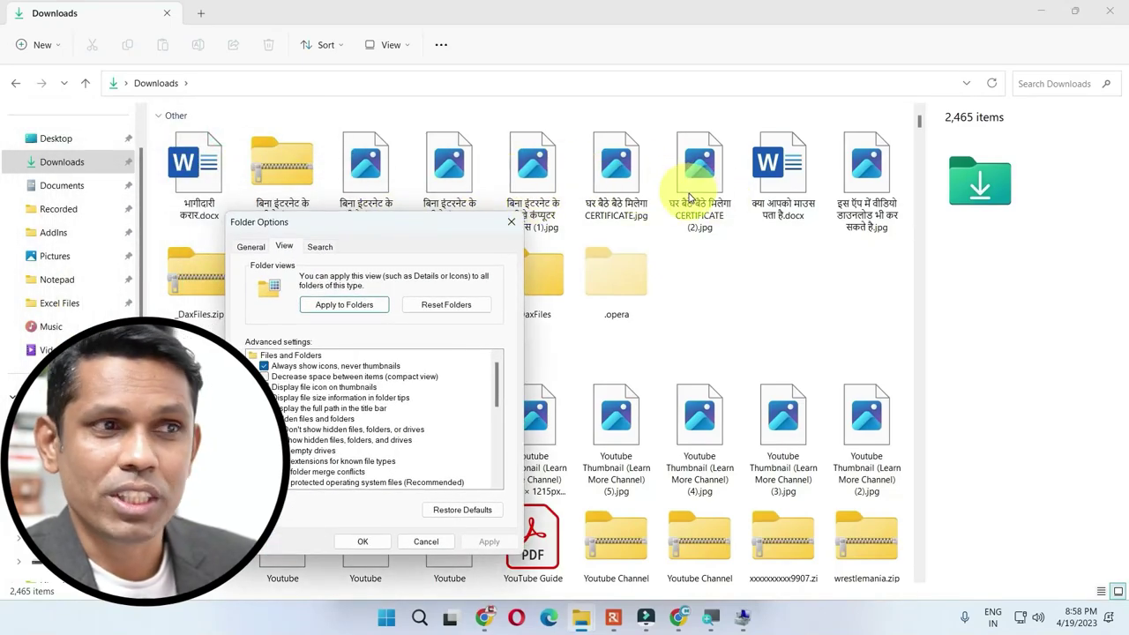
{"action": "left_click_drag", "start_coordinate": [309, 223], "coordinate": [679, 180]}
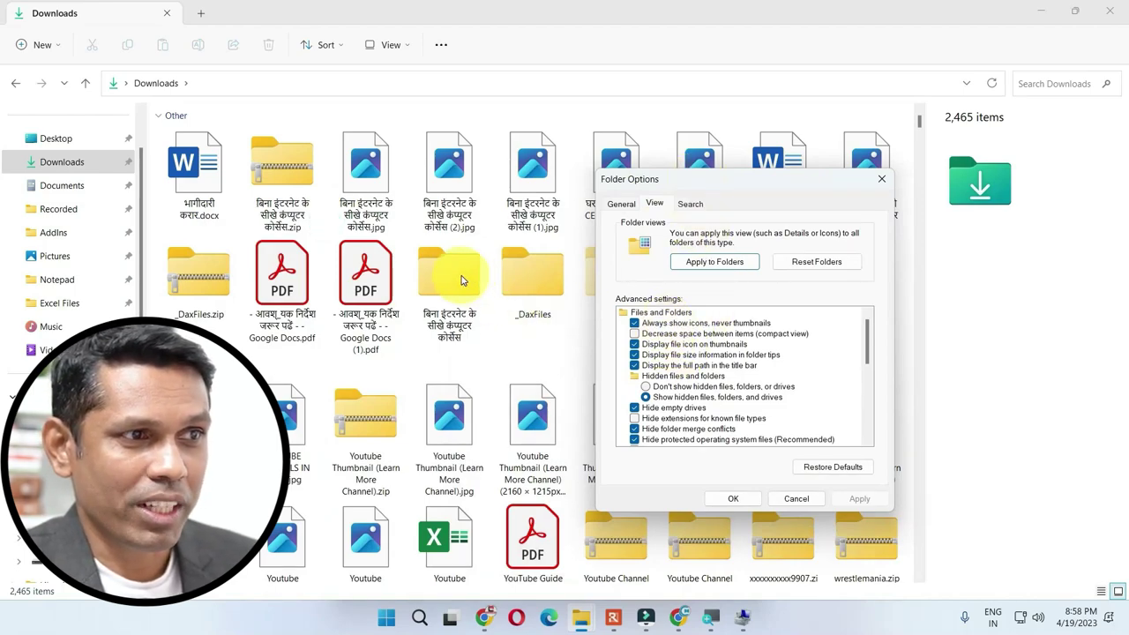
- Turn off "Always show icons, never thumbnails", apply the change, and close Folder Options
{"action": "left_click", "coordinate": [653, 324]}
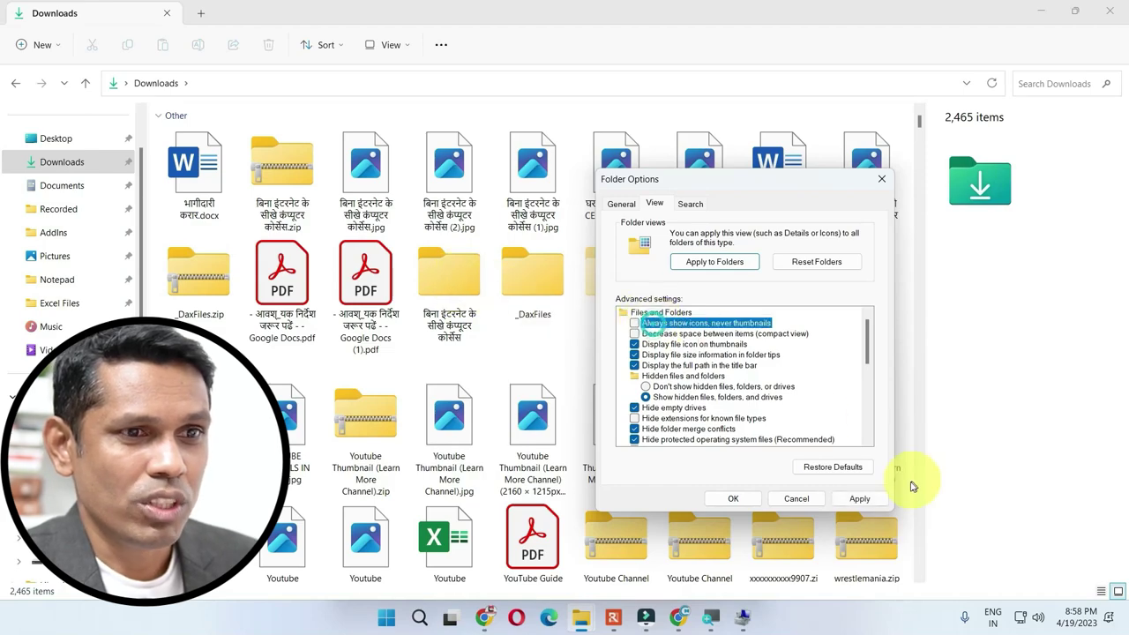
{"action": "left_click", "coordinate": [864, 497]}
{"action": "left_click", "coordinate": [736, 496]}
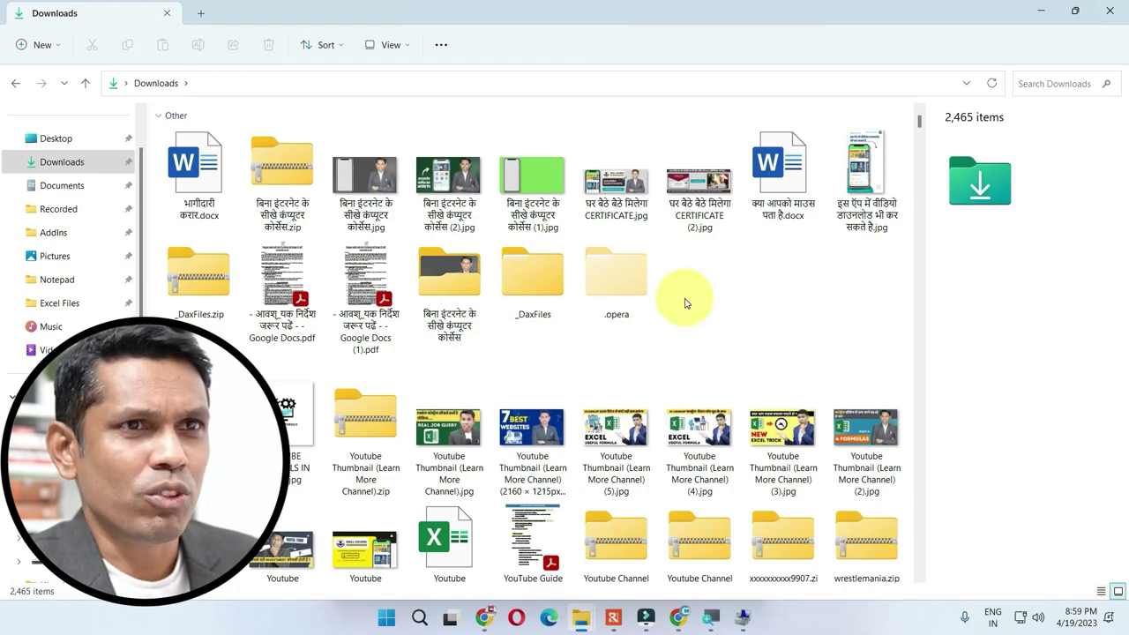
- Search the Downloads folder for "LEARN MORE" and clear the search
{"action": "left_click", "coordinate": [1027, 83]}
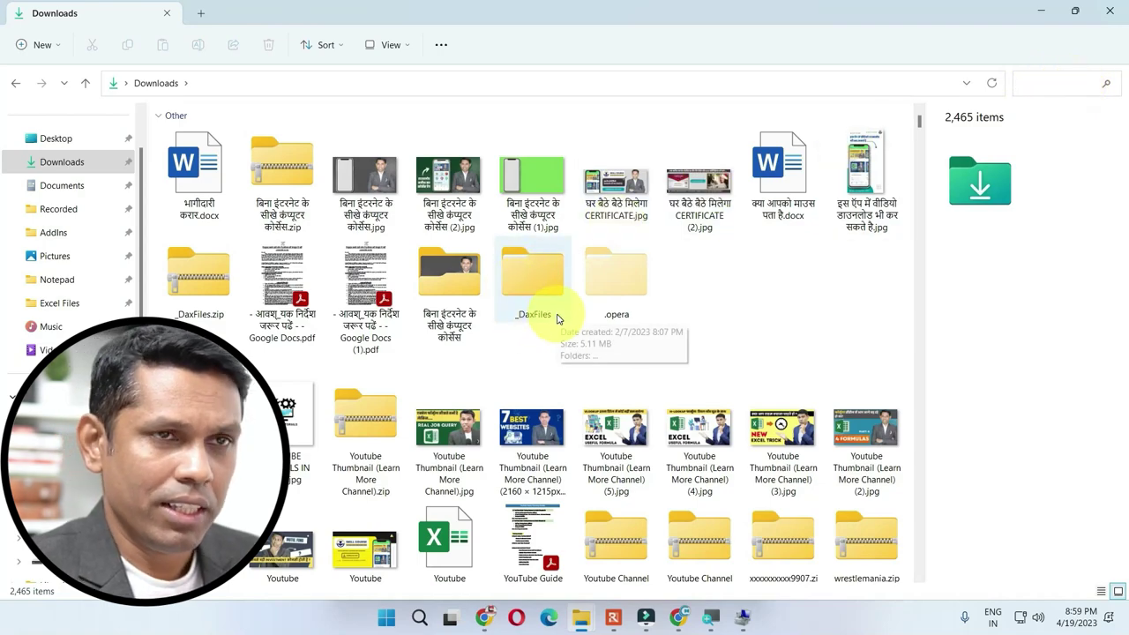
{"action": "type", "text": "LEARN MORE"}
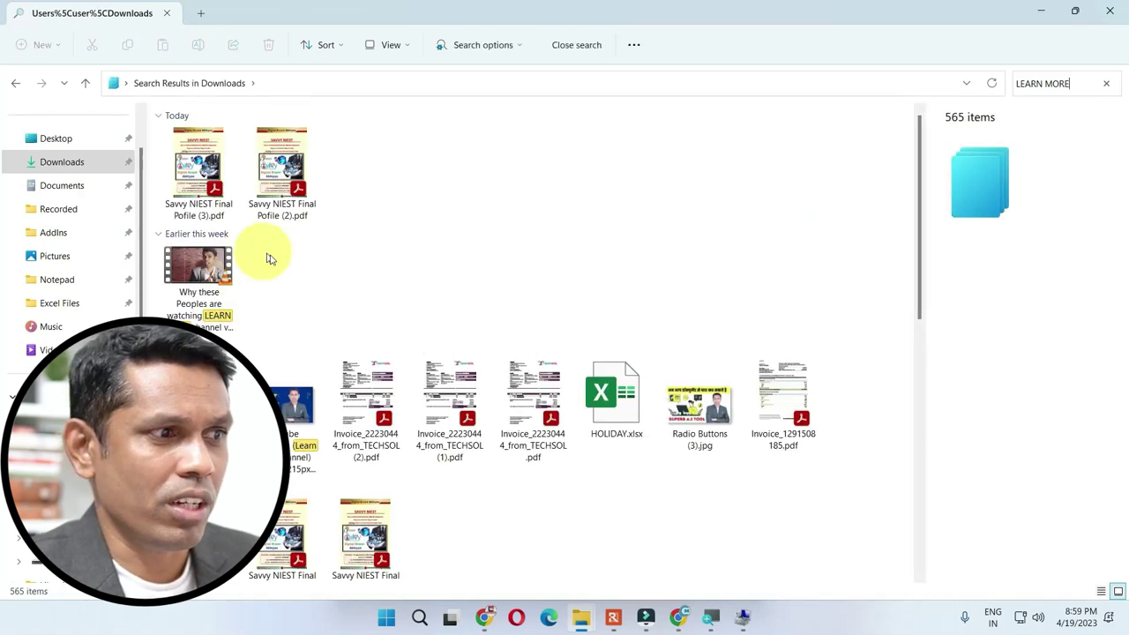
{"action": "left_click", "coordinate": [1105, 84]}
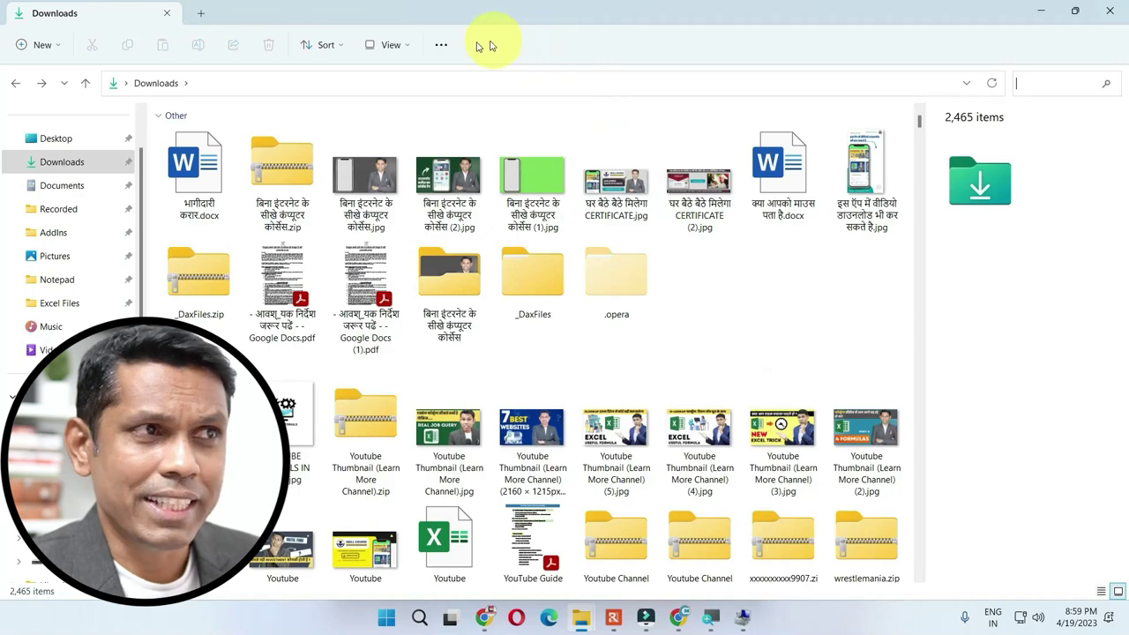
- In the folder search options, have file names and contents always searched in non-indexed locations, and close the options
{"action": "left_click", "coordinate": [442, 47]}
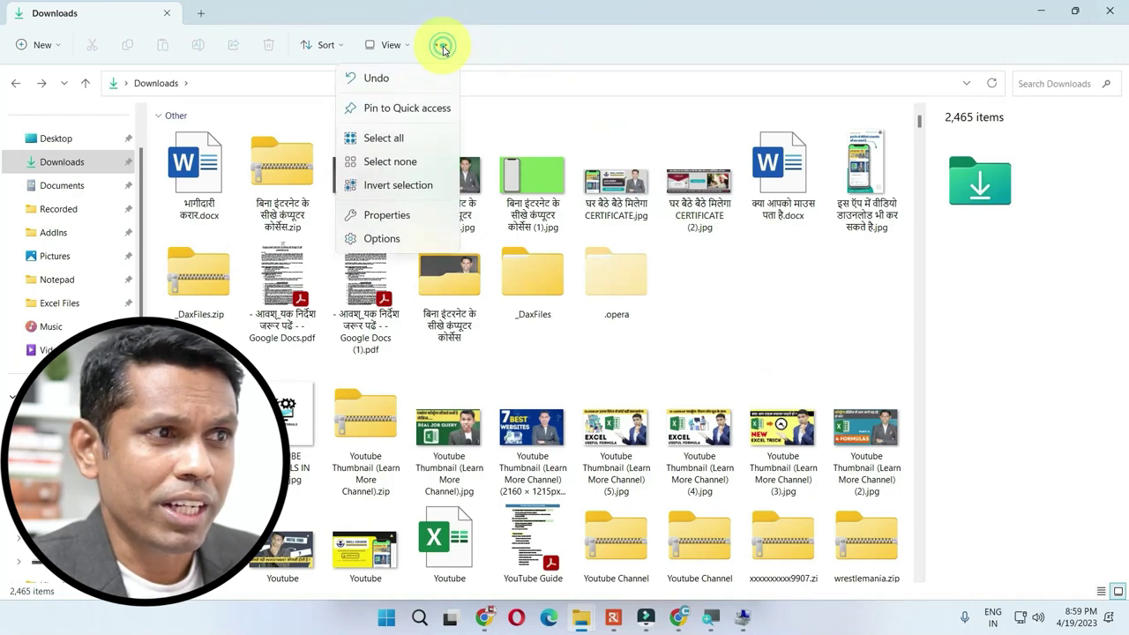
{"action": "left_click", "coordinate": [381, 239]}
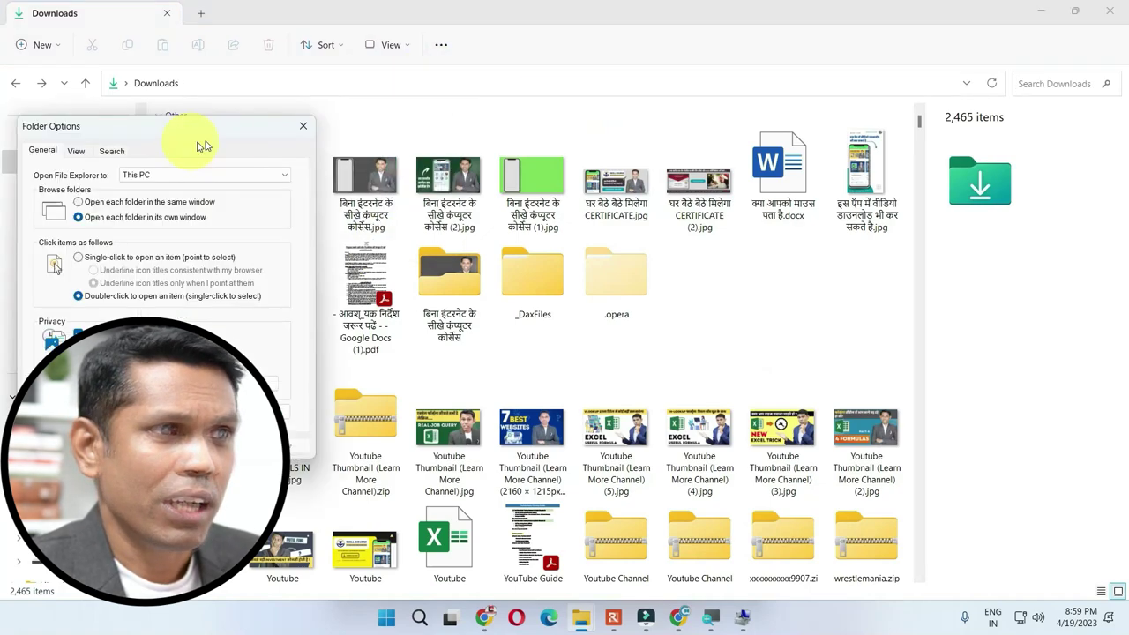
{"action": "left_click", "coordinate": [110, 152]}
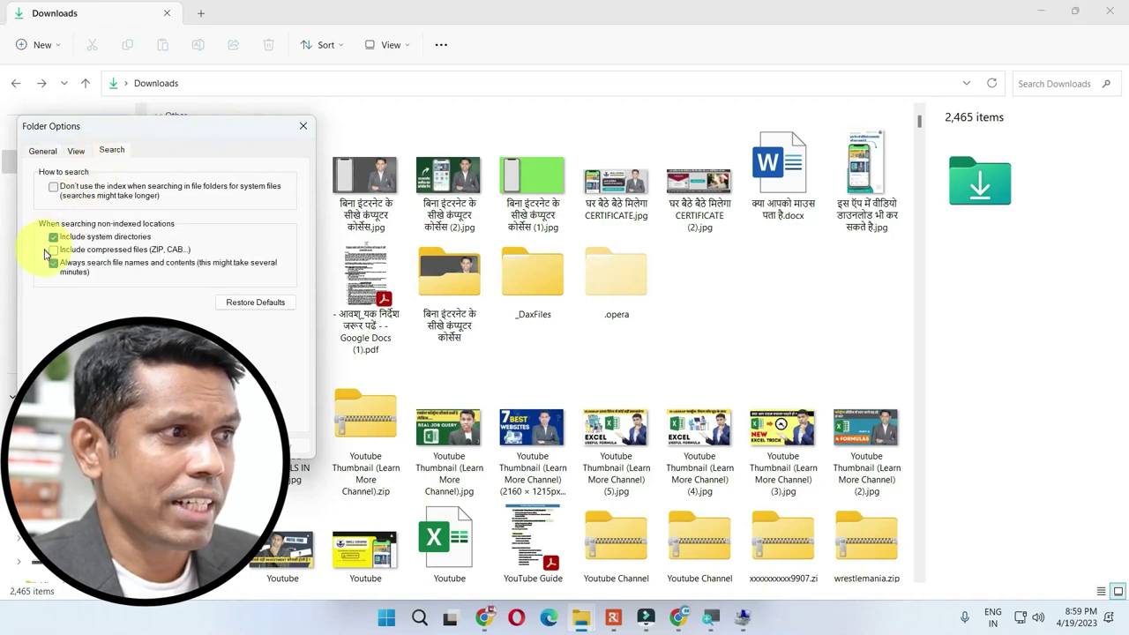
{"action": "left_click", "coordinate": [52, 262]}
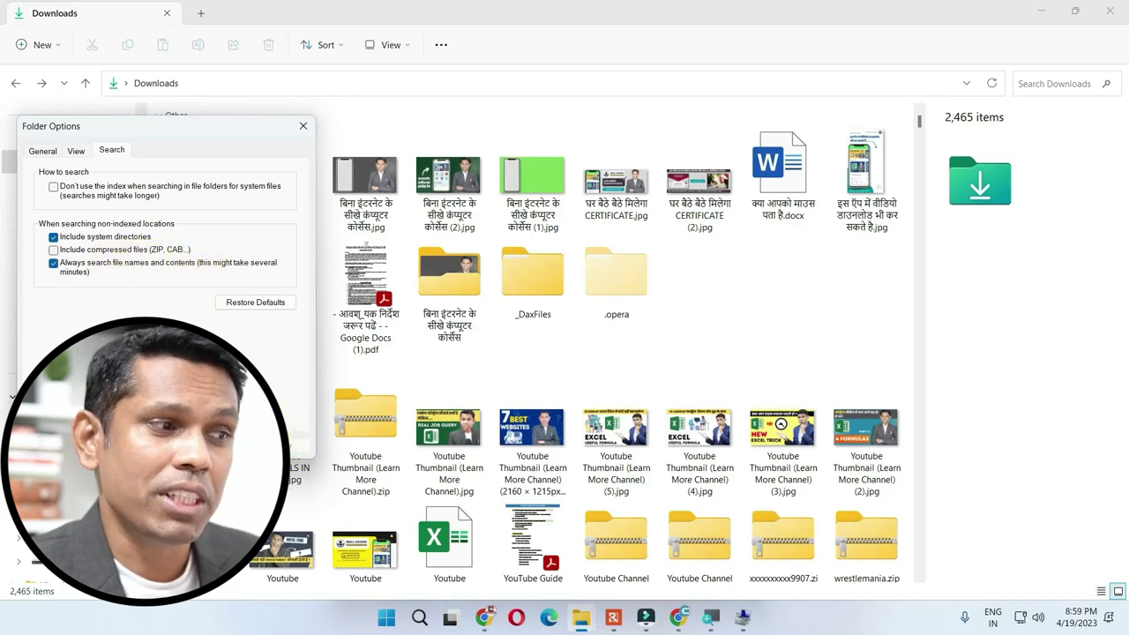
{"action": "left_click", "coordinate": [126, 421]}
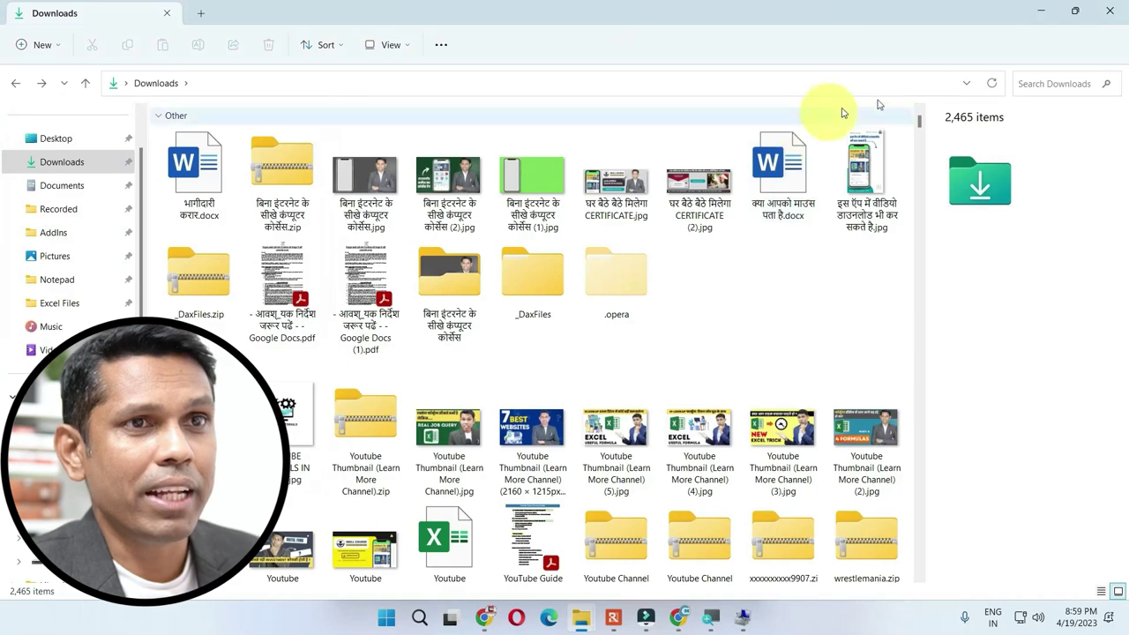
- Search the Downloads folder for files containing a person's name
{"action": "left_click", "coordinate": [1045, 84]}
{"action": "type", "text": "S"}
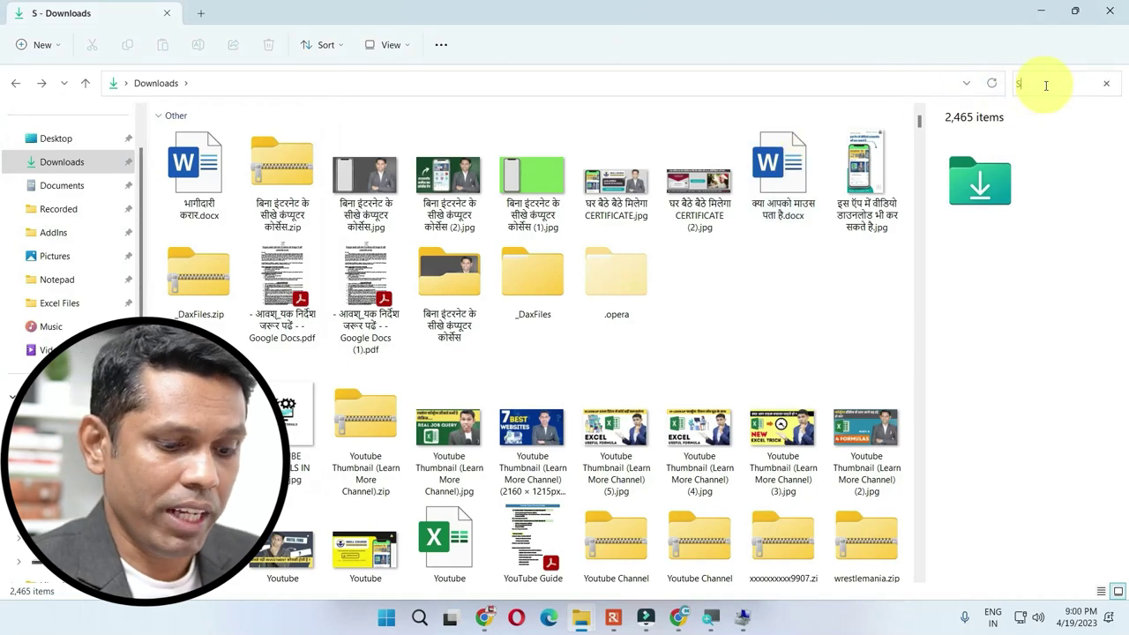
{"action": "type", "text": "ATISH D"}
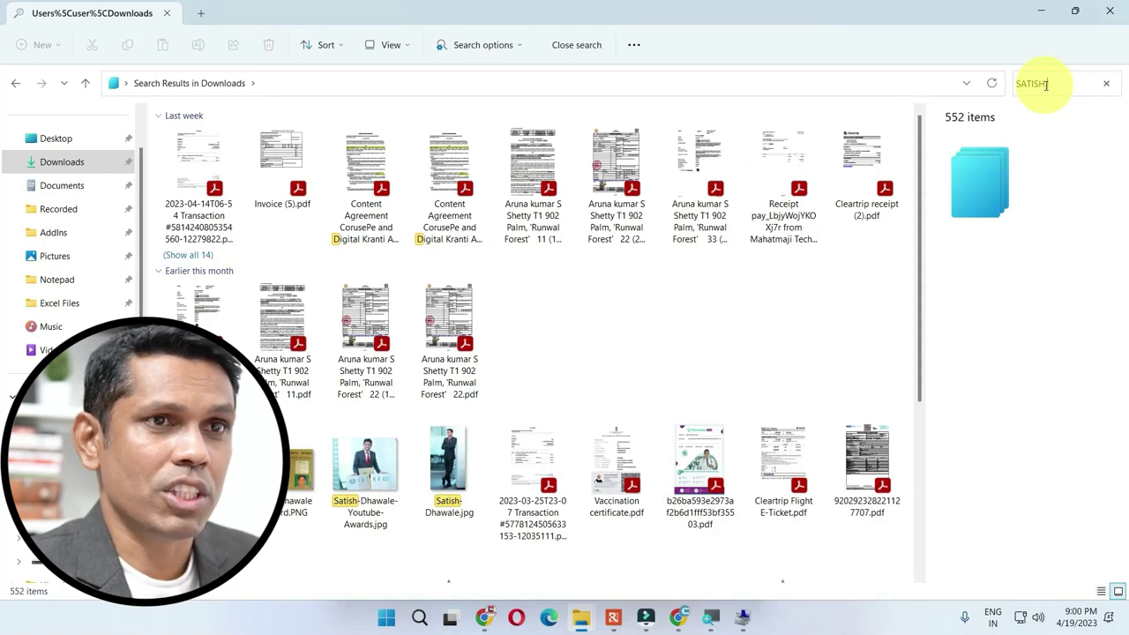
{"action": "type", "text": "H"}
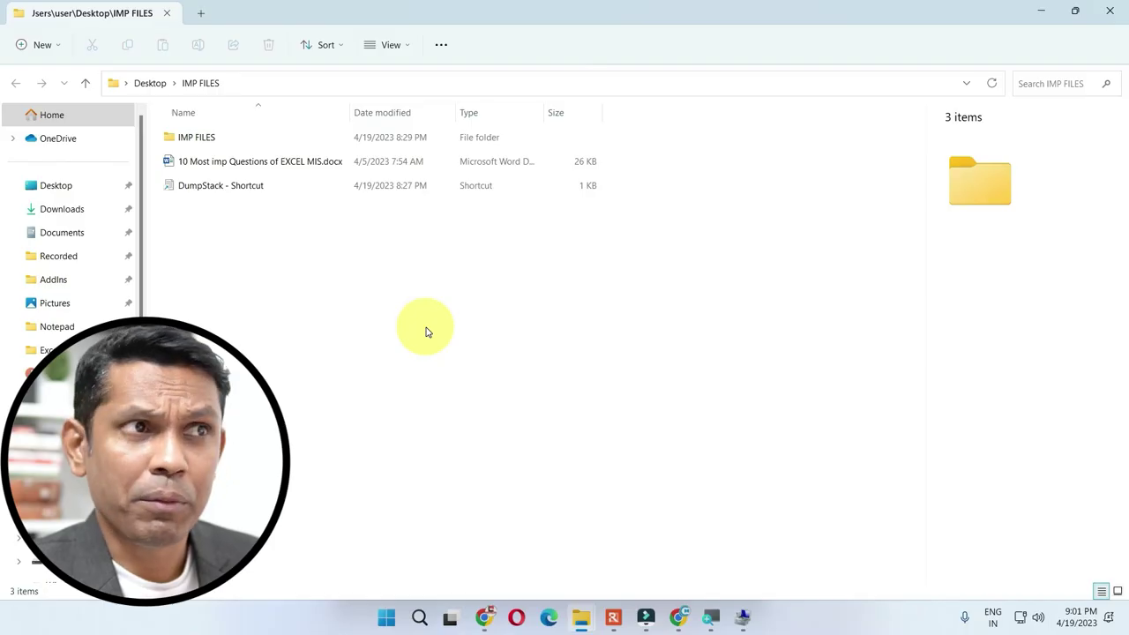
- Show the preview pane in the IMP FILES folder window
{"action": "left_click", "coordinate": [404, 46]}
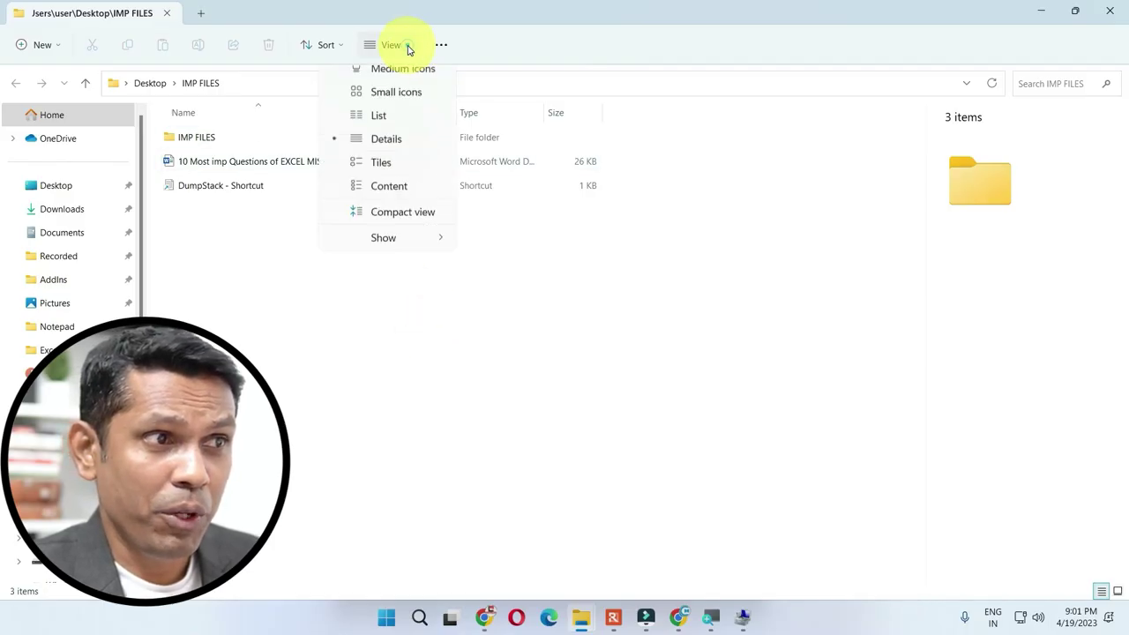
{"action": "left_click", "coordinate": [411, 296]}
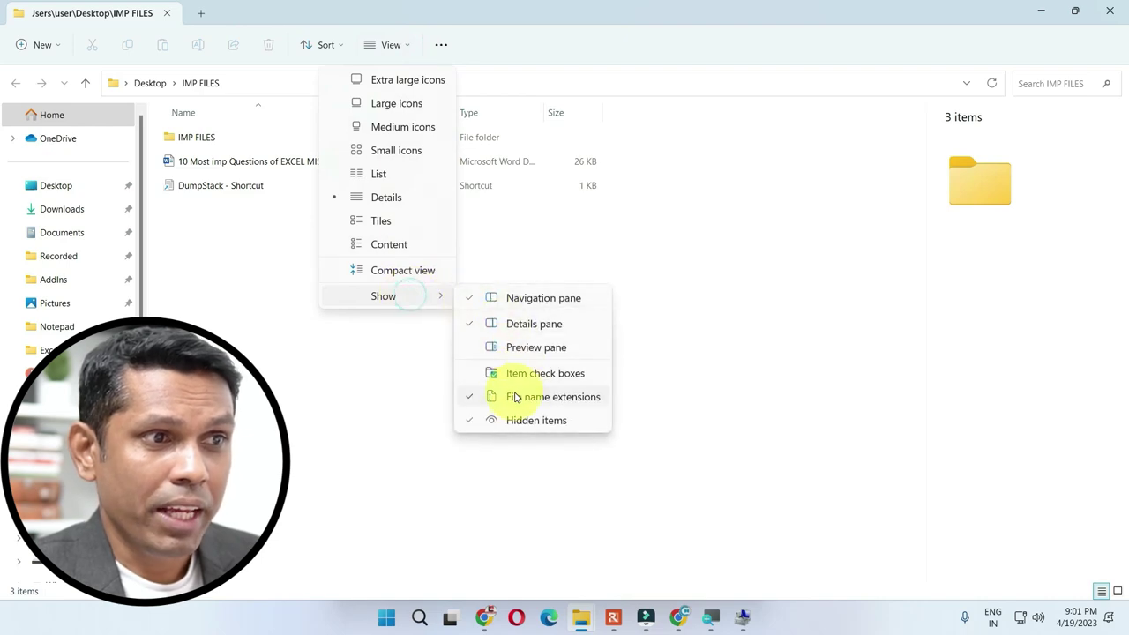
{"action": "left_click", "coordinate": [517, 353]}
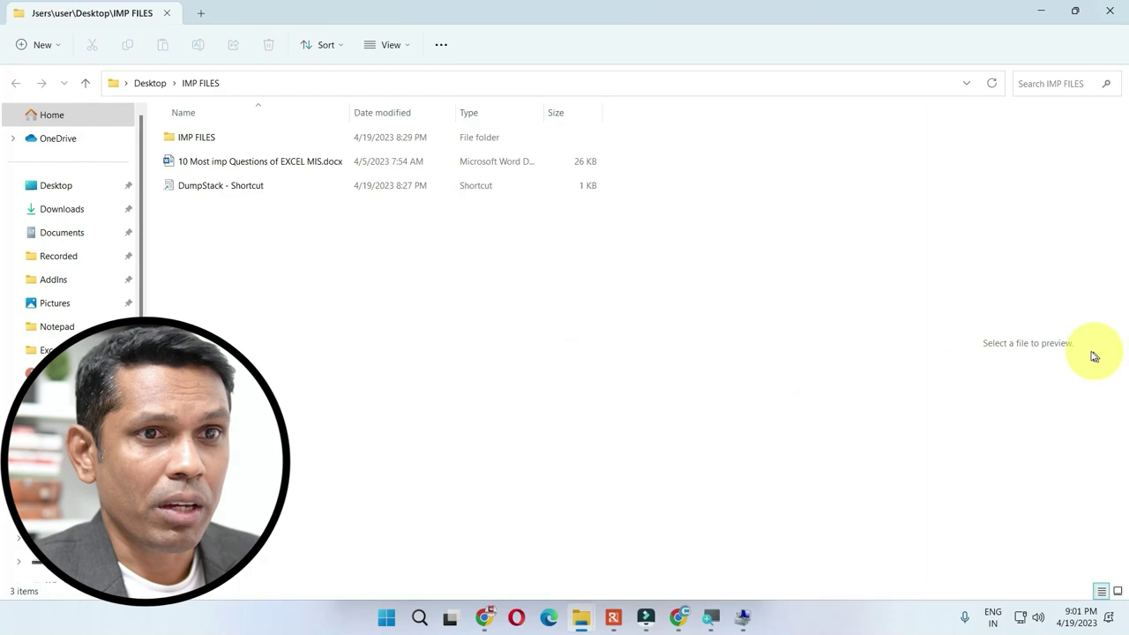
- Preview the contents of "10 Most imp Questions of EXCEL MIS.docx" without opening the file
{"action": "left_click", "coordinate": [216, 160]}
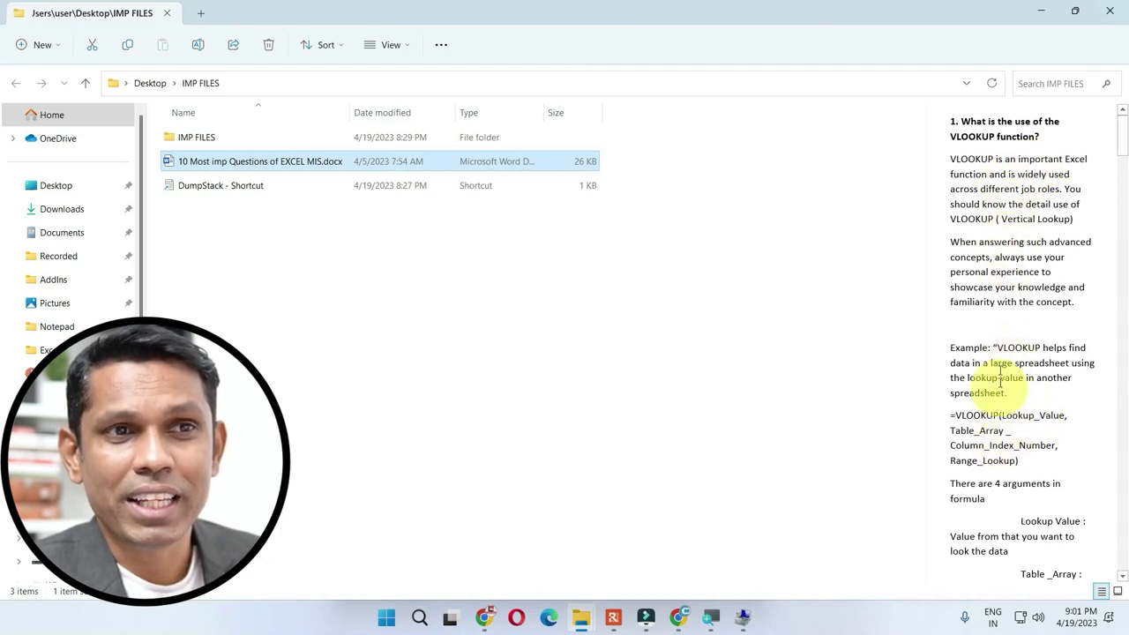
{"action": "scroll", "coordinate": [1004, 454], "scroll_direction": "down", "scroll_amount": 3}
{"action": "scroll", "coordinate": [1005, 477], "scroll_direction": "down", "scroll_amount": 6}
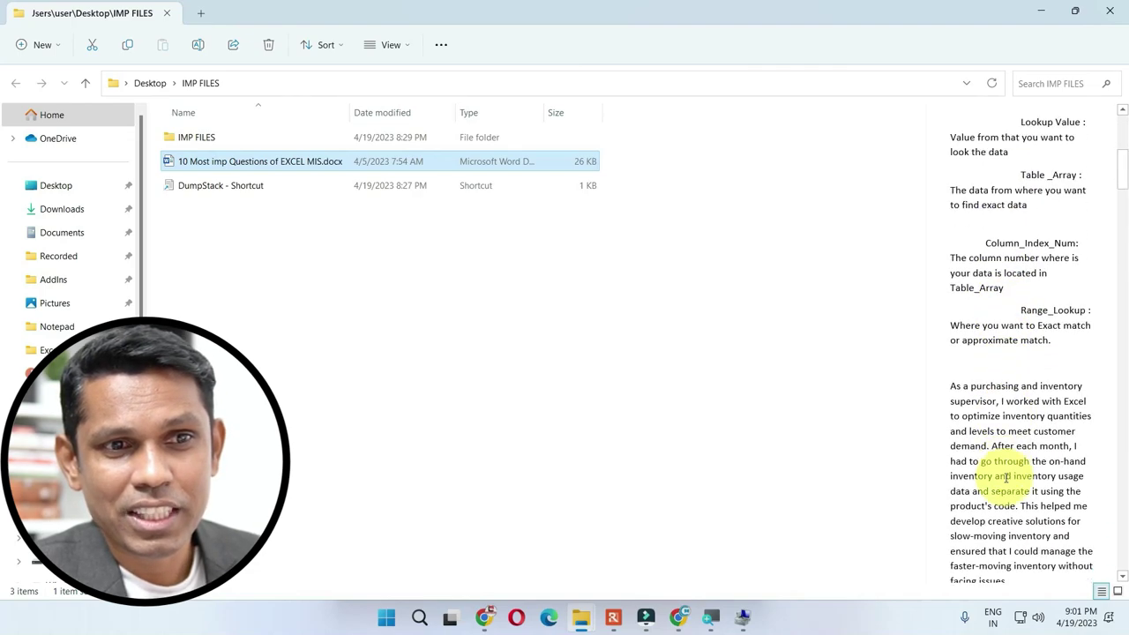
{"action": "scroll", "coordinate": [1003, 474], "scroll_direction": "up", "scroll_amount": 4}
{"action": "scroll", "coordinate": [998, 481], "scroll_direction": "up", "scroll_amount": 5}
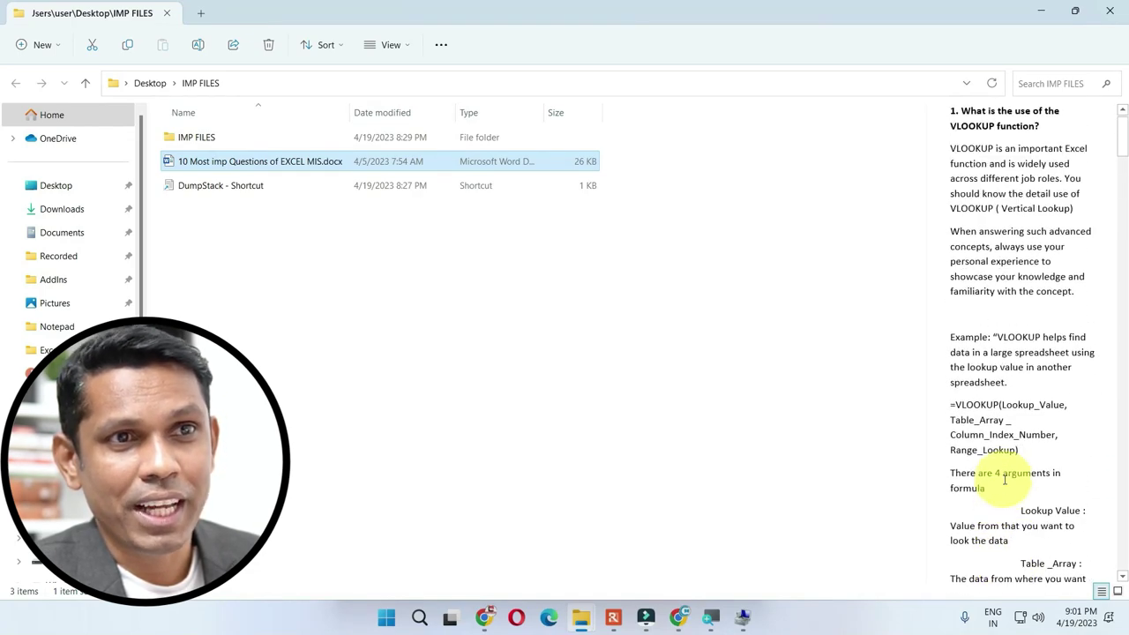
- Replace the preview pane with the details pane for the selected Word document
{"action": "left_click", "coordinate": [404, 47]}
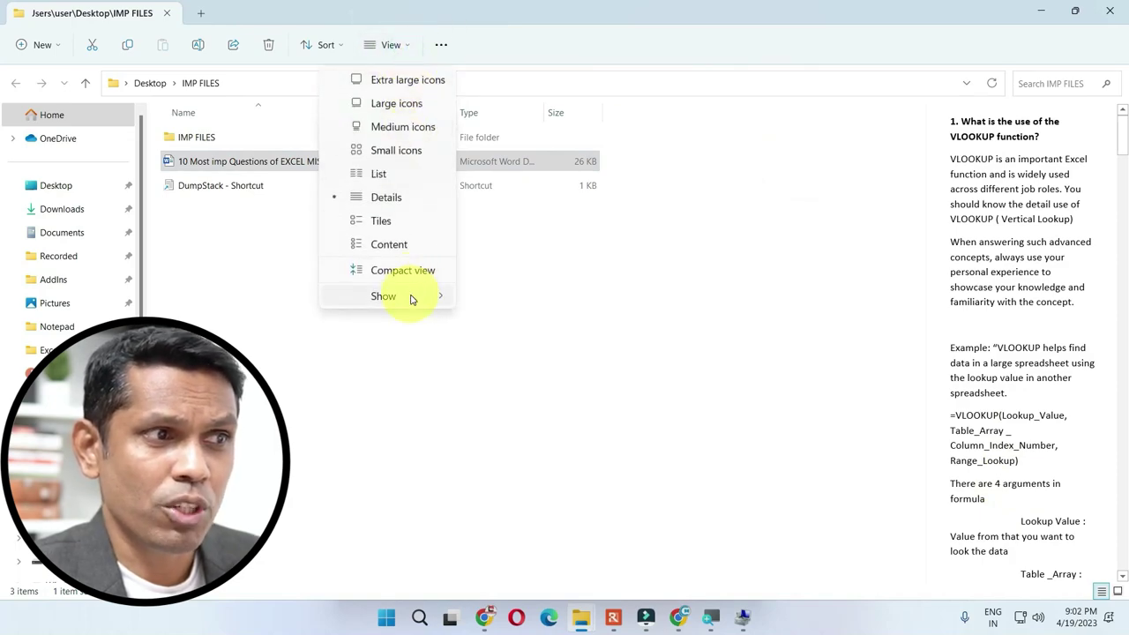
{"action": "mouse_move", "coordinate": [415, 296]}
{"action": "left_click", "coordinate": [532, 323]}
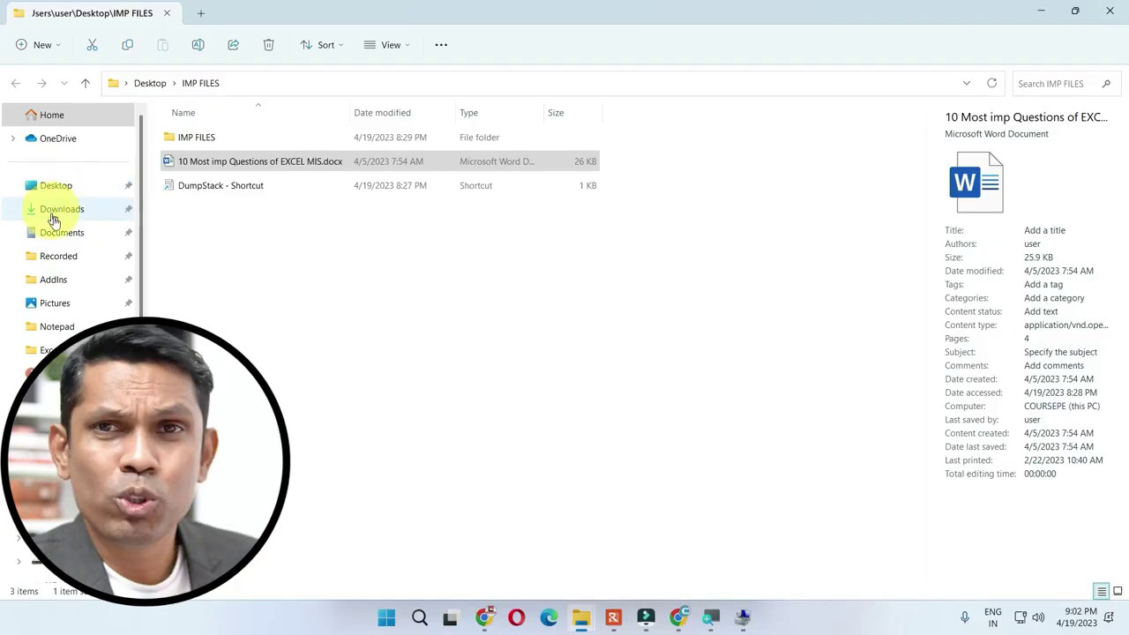
- Open the Downloads folder and sort its files by date modified
{"action": "left_click", "coordinate": [54, 216]}
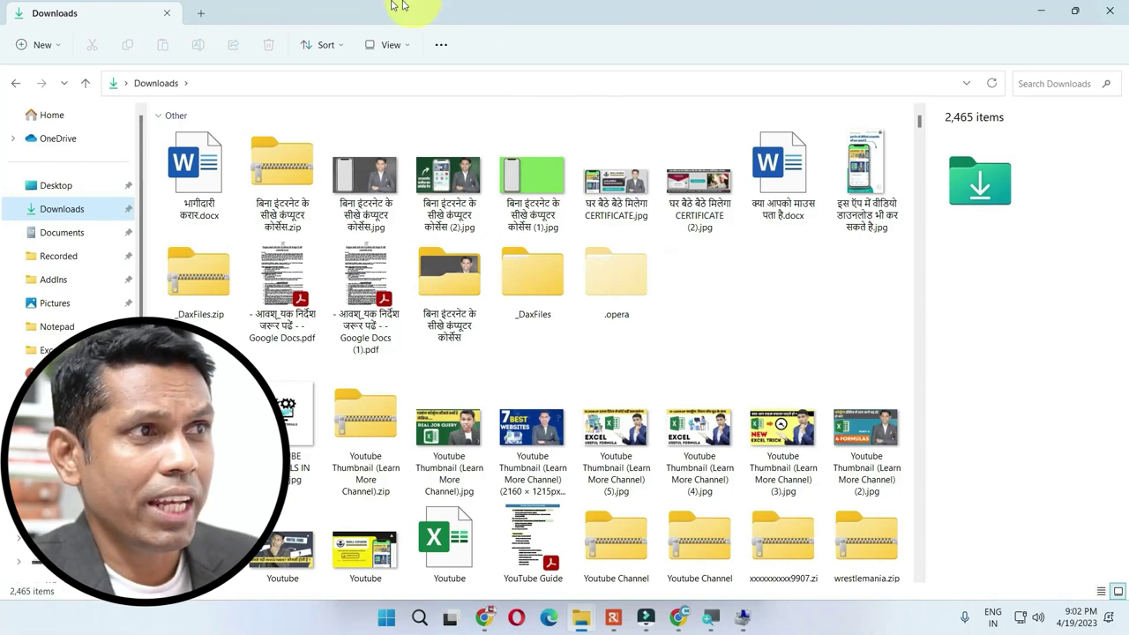
{"action": "left_click", "coordinate": [340, 52]}
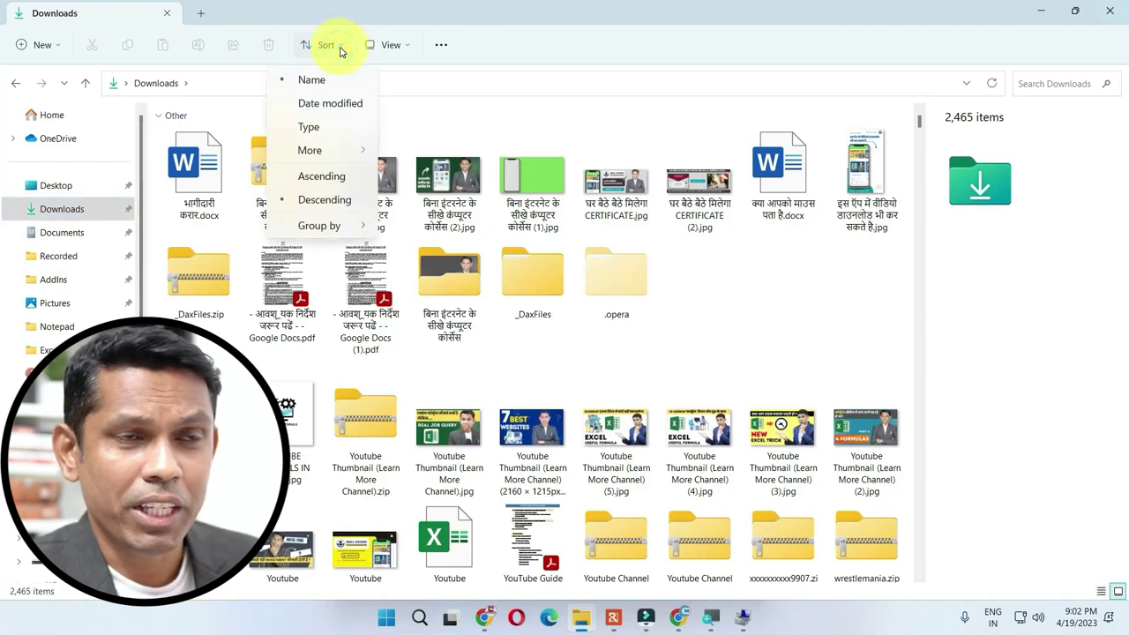
{"action": "left_click", "coordinate": [317, 105]}
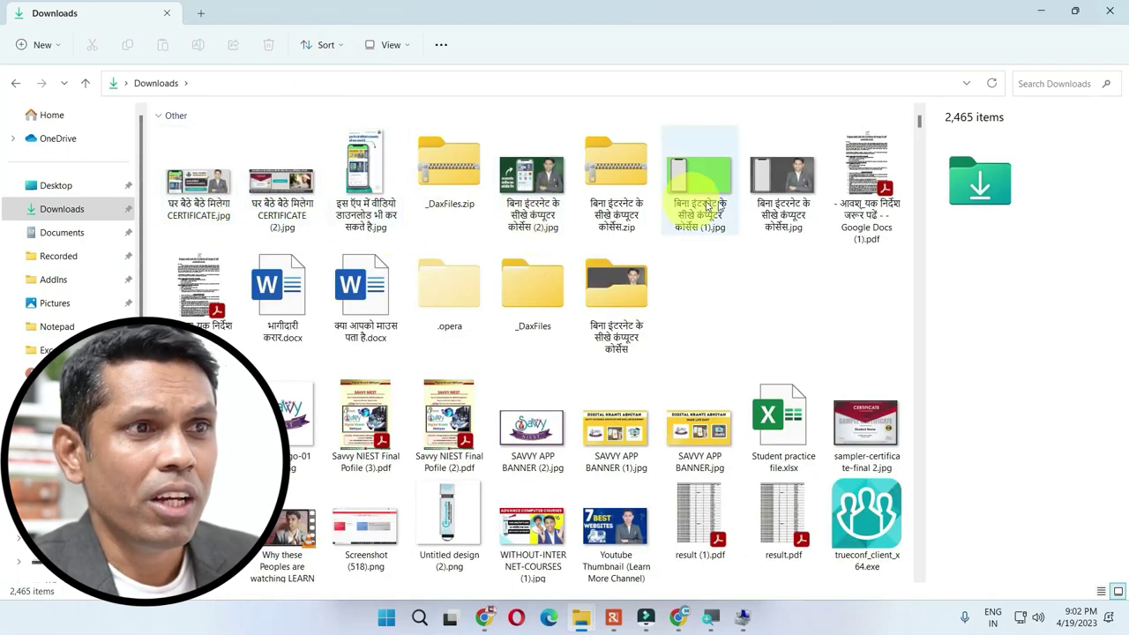
- Group the files in the Downloads folder by type
{"action": "left_click", "coordinate": [340, 50]}
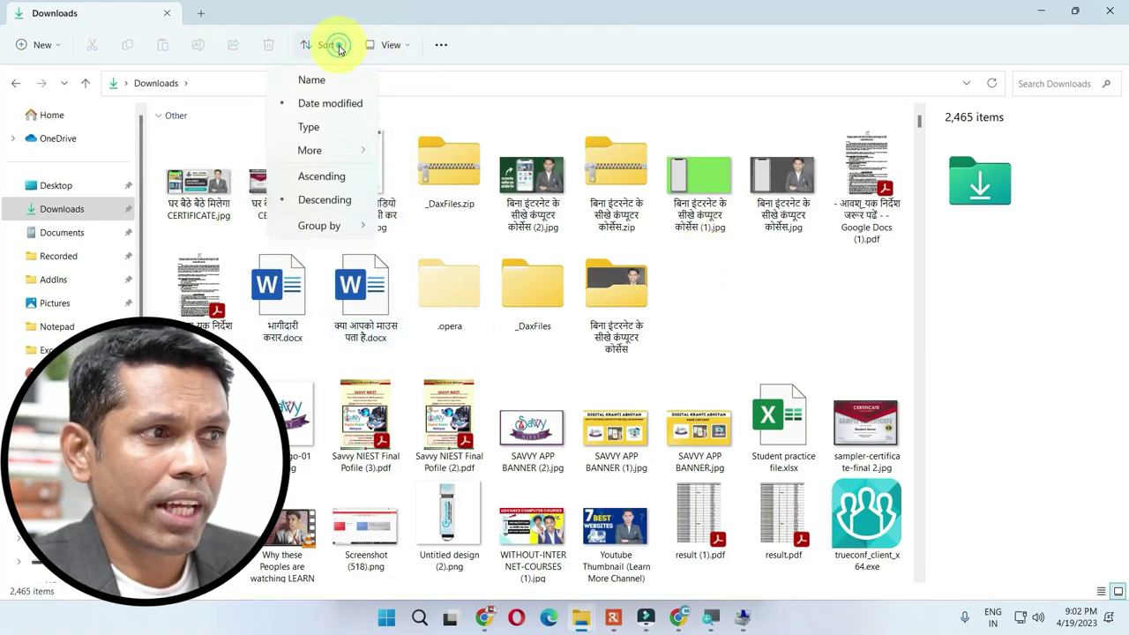
{"action": "left_click", "coordinate": [315, 224]}
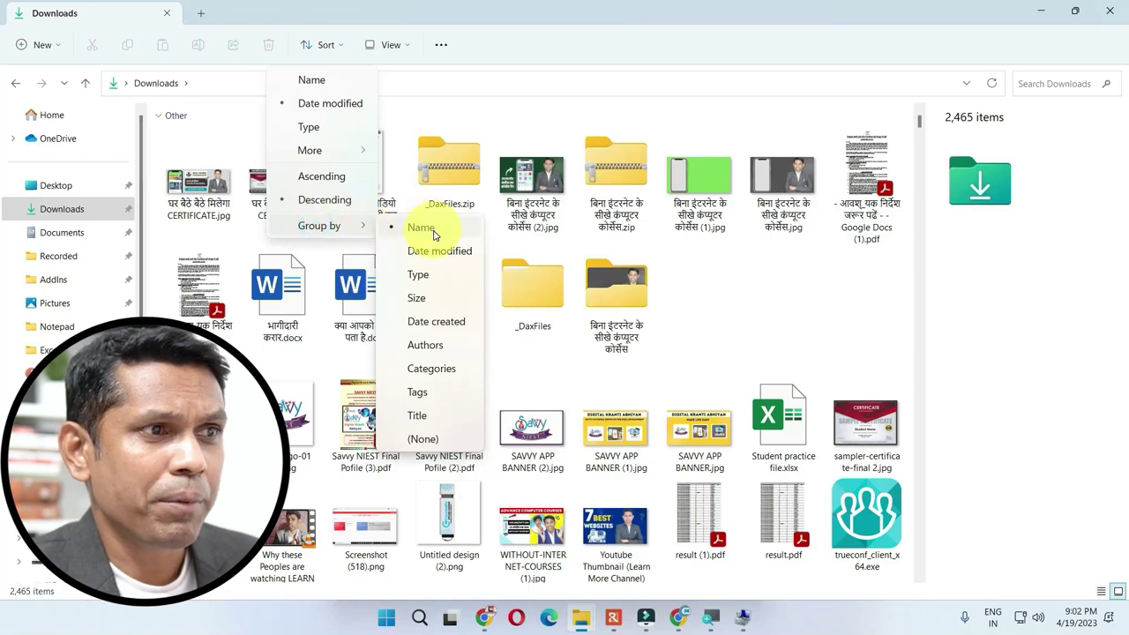
{"action": "left_click", "coordinate": [421, 281]}
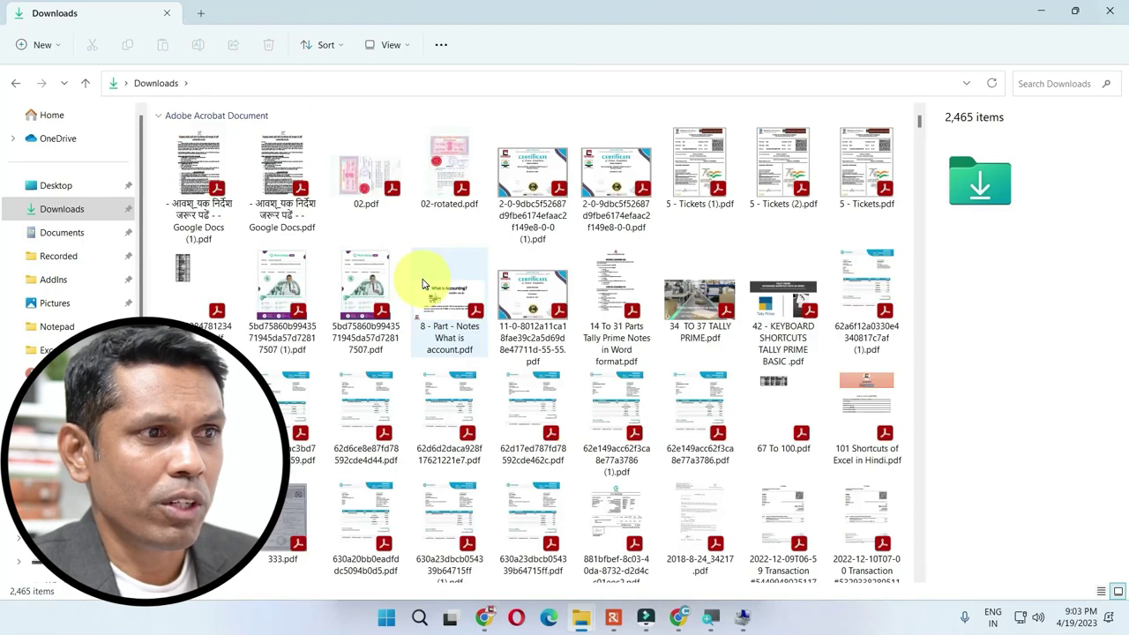
- Look through the file type groups in the Downloads folder, from PDF documents to the file folders
{"action": "scroll", "coordinate": [489, 282], "scroll_direction": "down", "scroll_amount": 5}
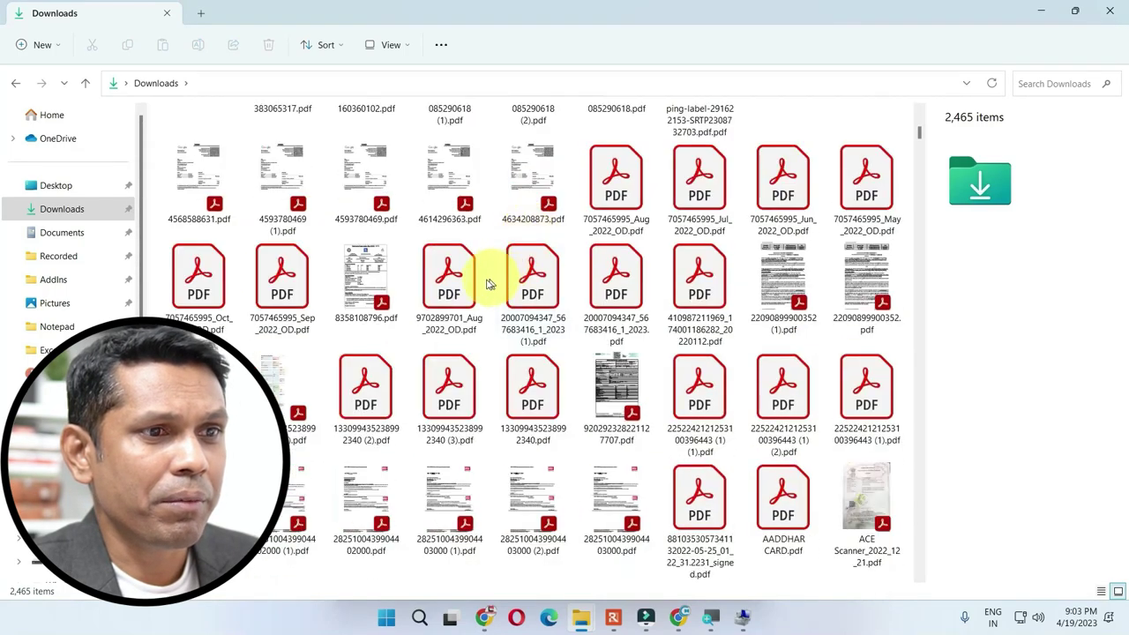
{"action": "scroll", "coordinate": [490, 282], "scroll_direction": "down", "scroll_amount": 15}
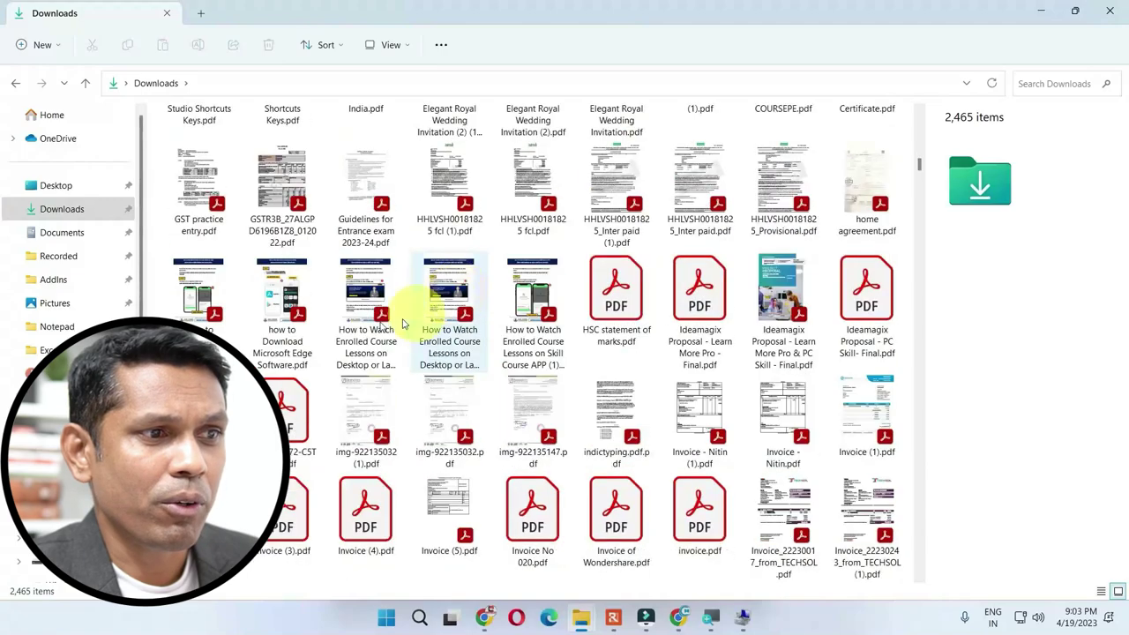
{"action": "scroll", "coordinate": [406, 318], "scroll_direction": "down", "scroll_amount": 20}
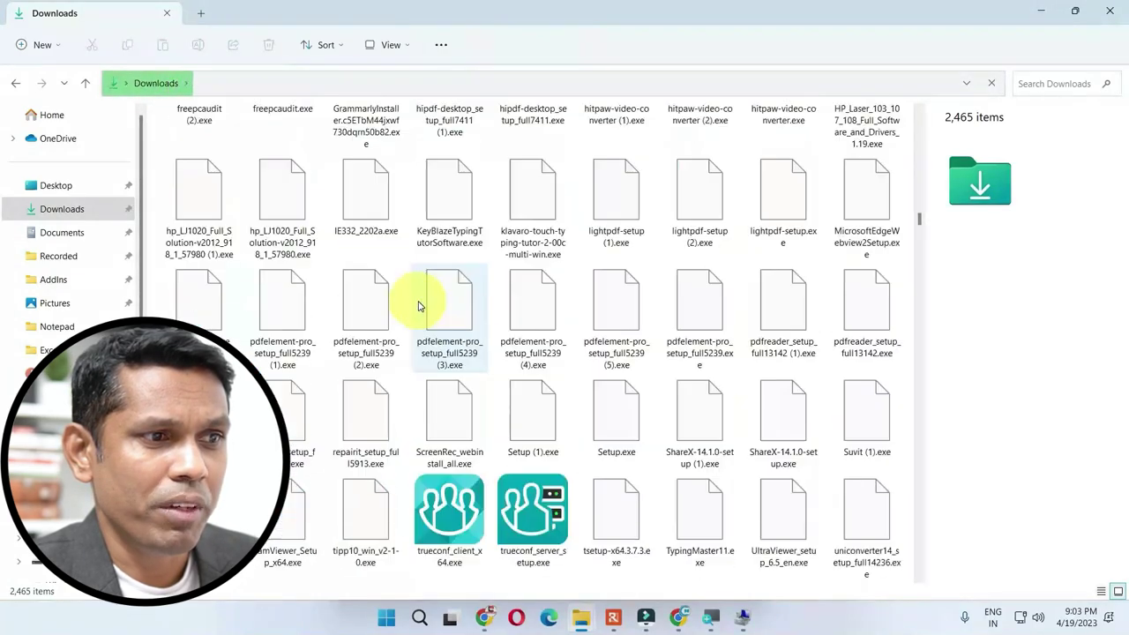
{"action": "scroll", "coordinate": [418, 306], "scroll_direction": "up", "scroll_amount": 10}
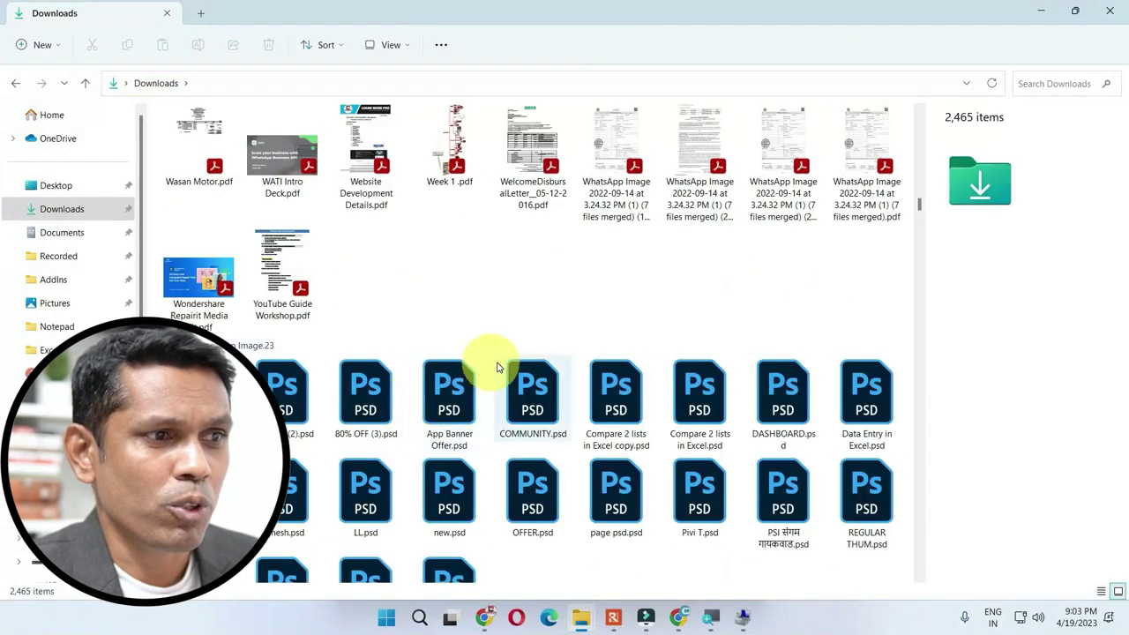
{"action": "scroll", "coordinate": [494, 362], "scroll_direction": "down", "scroll_amount": 15}
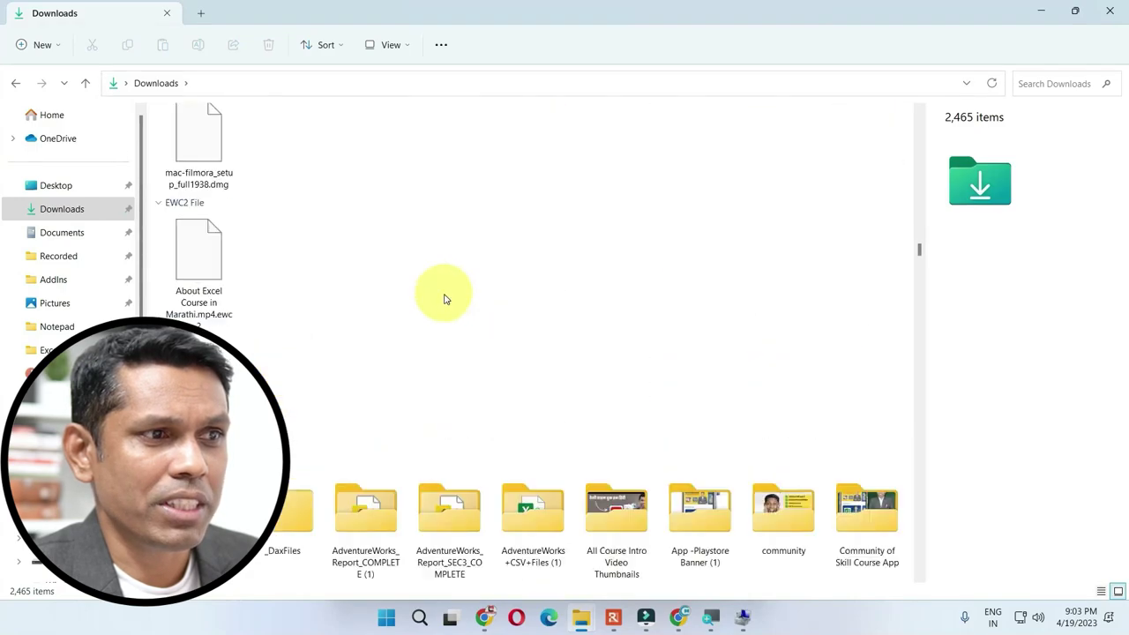
{"action": "scroll", "coordinate": [444, 298], "scroll_direction": "down", "scroll_amount": 6}
{"action": "scroll", "coordinate": [530, 494], "scroll_direction": "up", "scroll_amount": 2}
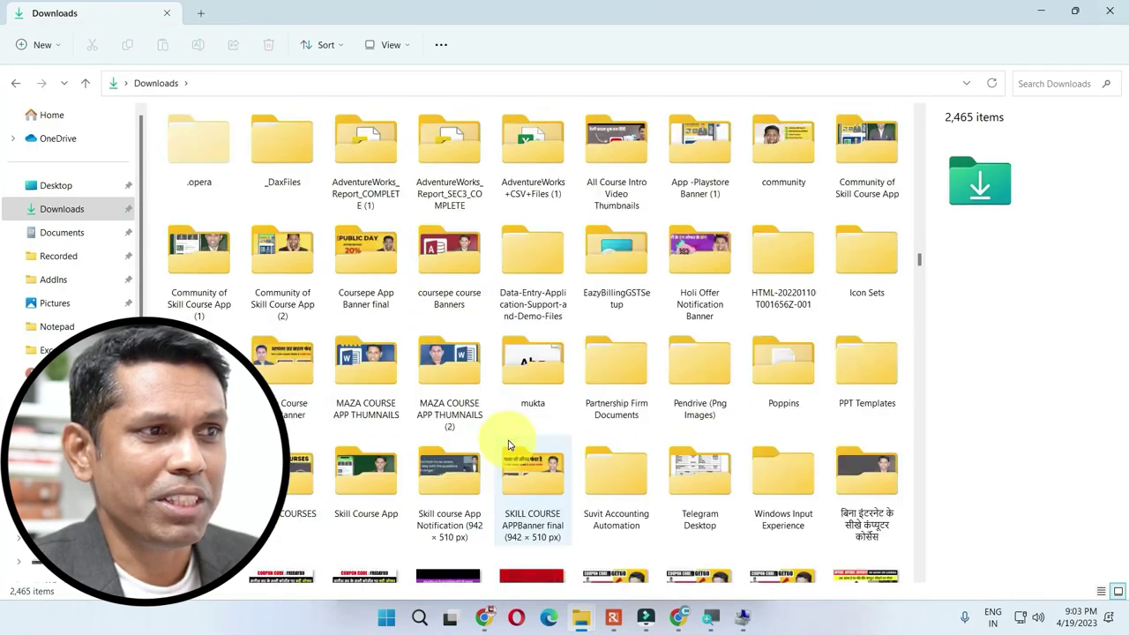
{"action": "scroll", "coordinate": [508, 444], "scroll_direction": "up", "scroll_amount": 15}
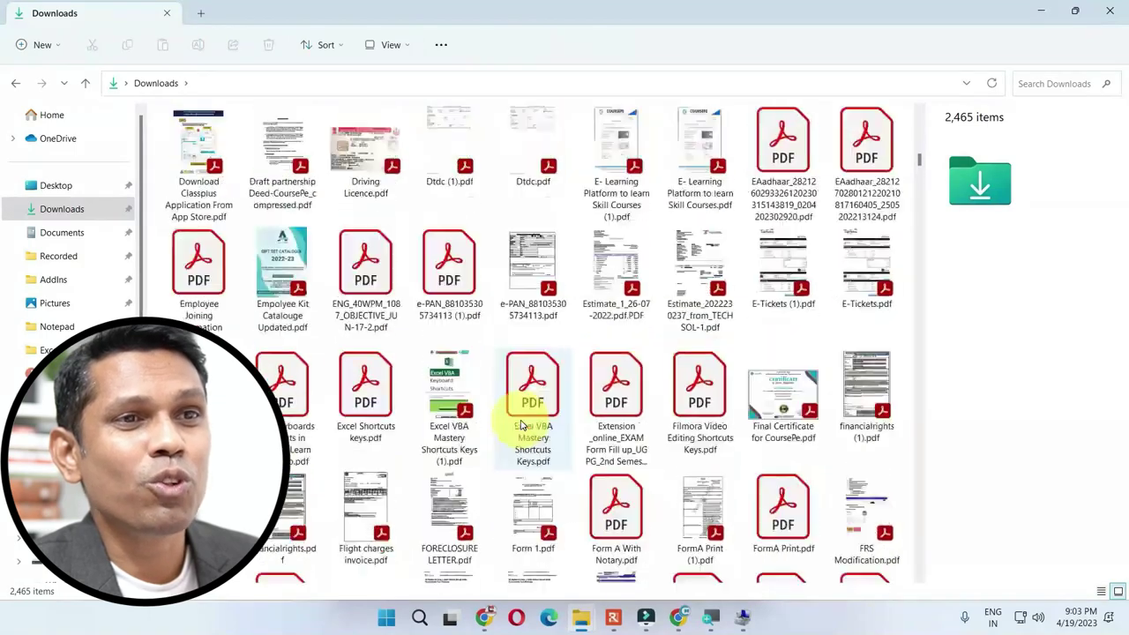
{"action": "scroll", "coordinate": [521, 426], "scroll_direction": "up", "scroll_amount": 10}
- Sort the files within the type groups of the Downloads folder by date modified
{"action": "left_click", "coordinate": [332, 53]}
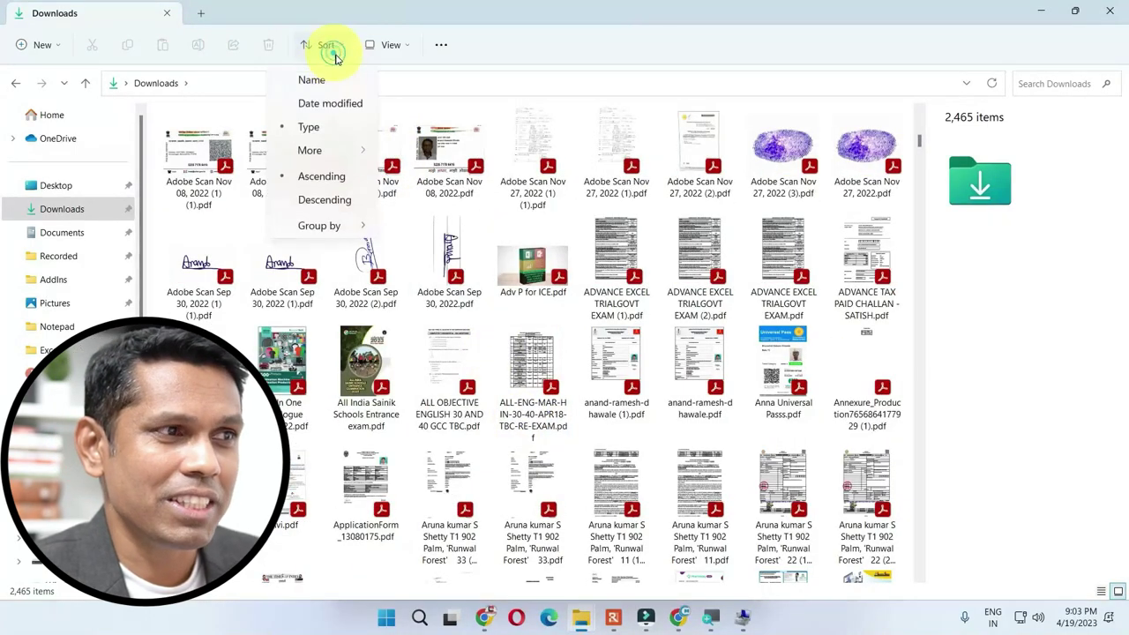
{"action": "left_click", "coordinate": [366, 226]}
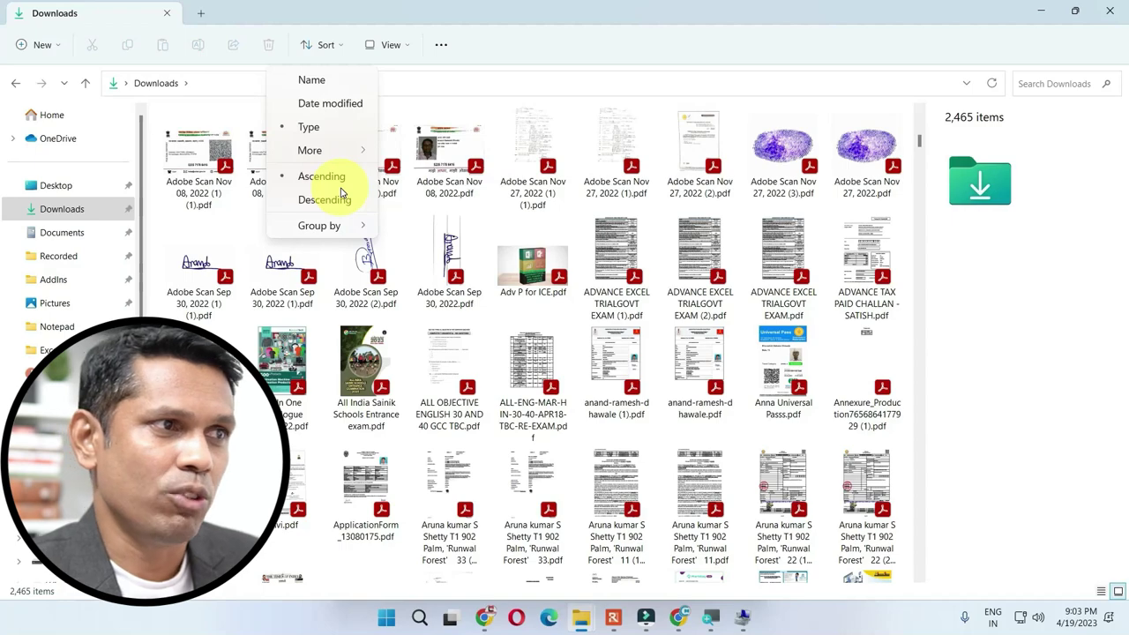
{"action": "left_click", "coordinate": [344, 105]}
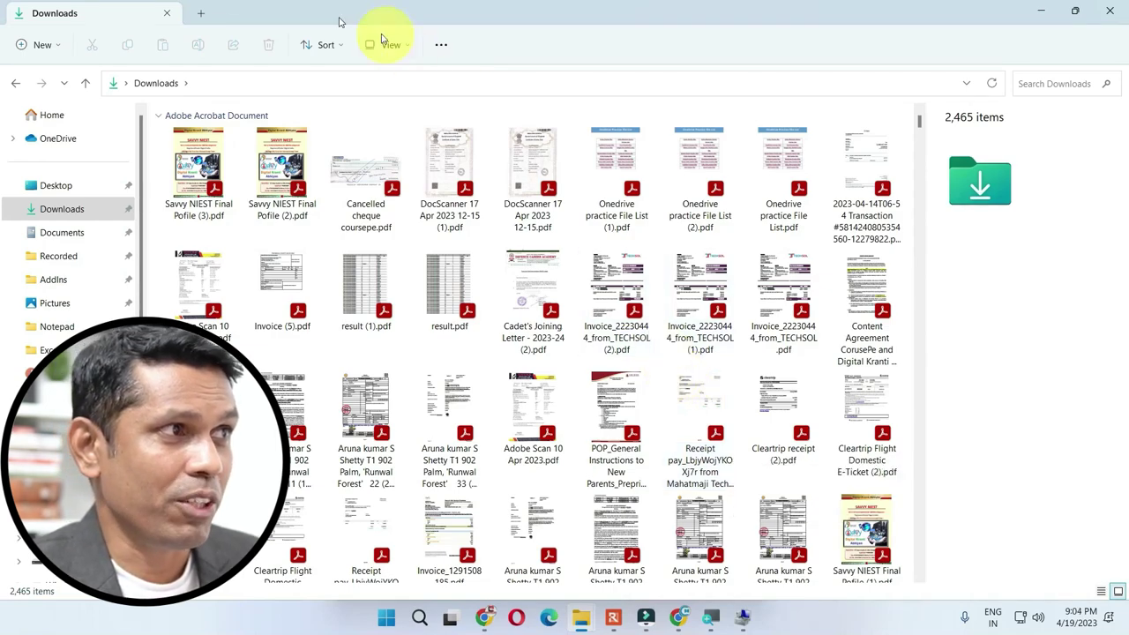
- Add two new File Explorer tabs beside Downloads and open the Excel Files folder in the last one
{"action": "left_click", "coordinate": [88, 19]}
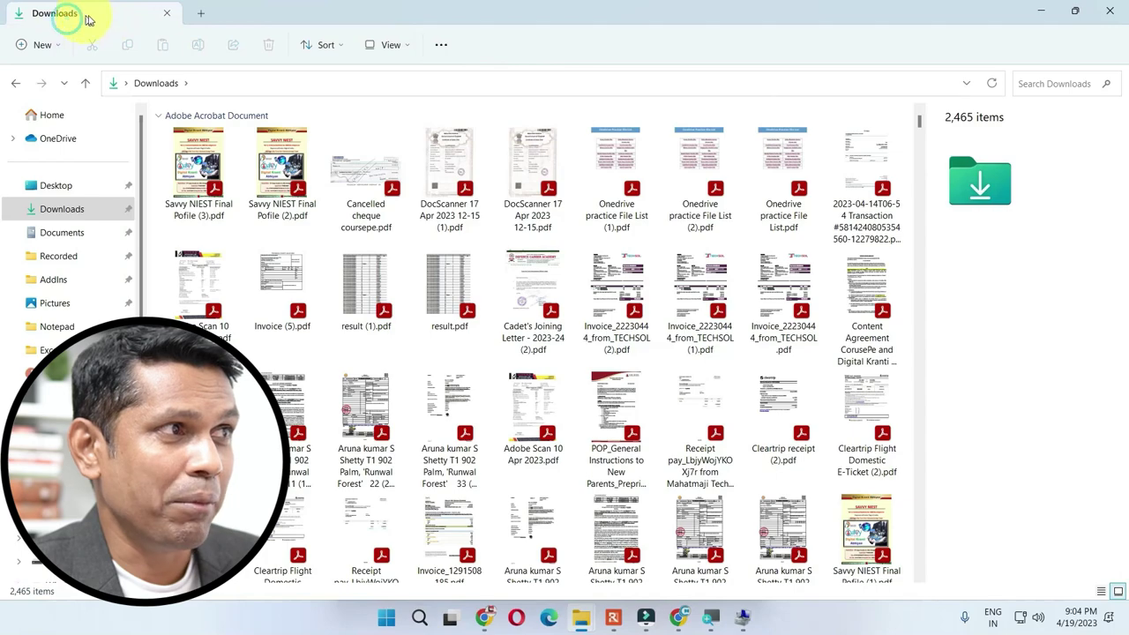
{"action": "left_click", "coordinate": [203, 19]}
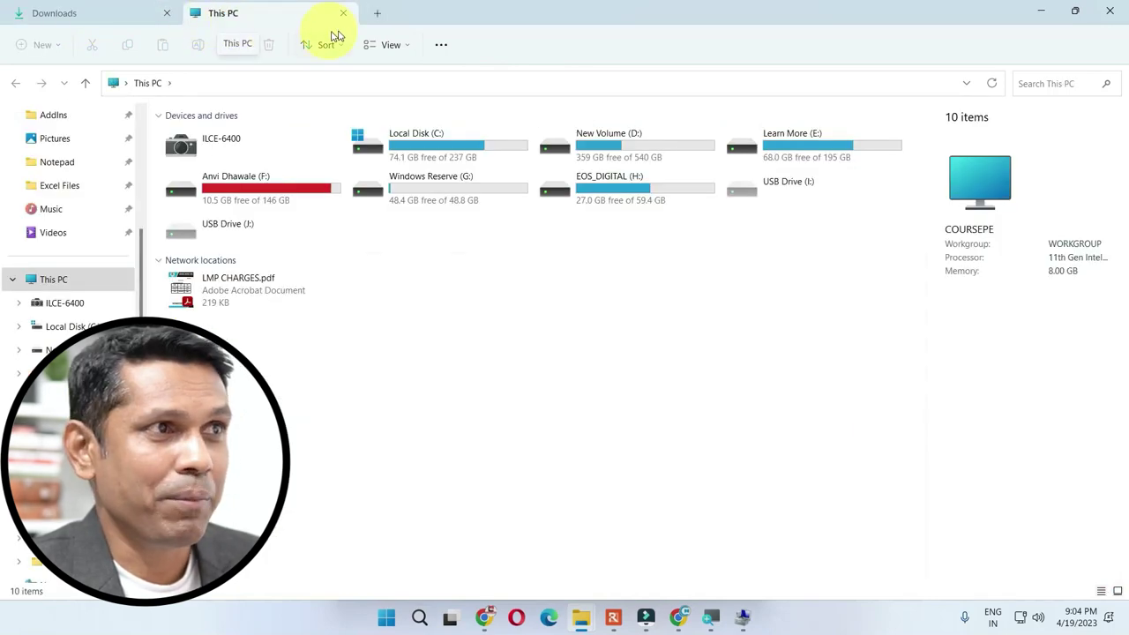
{"action": "left_click", "coordinate": [376, 13]}
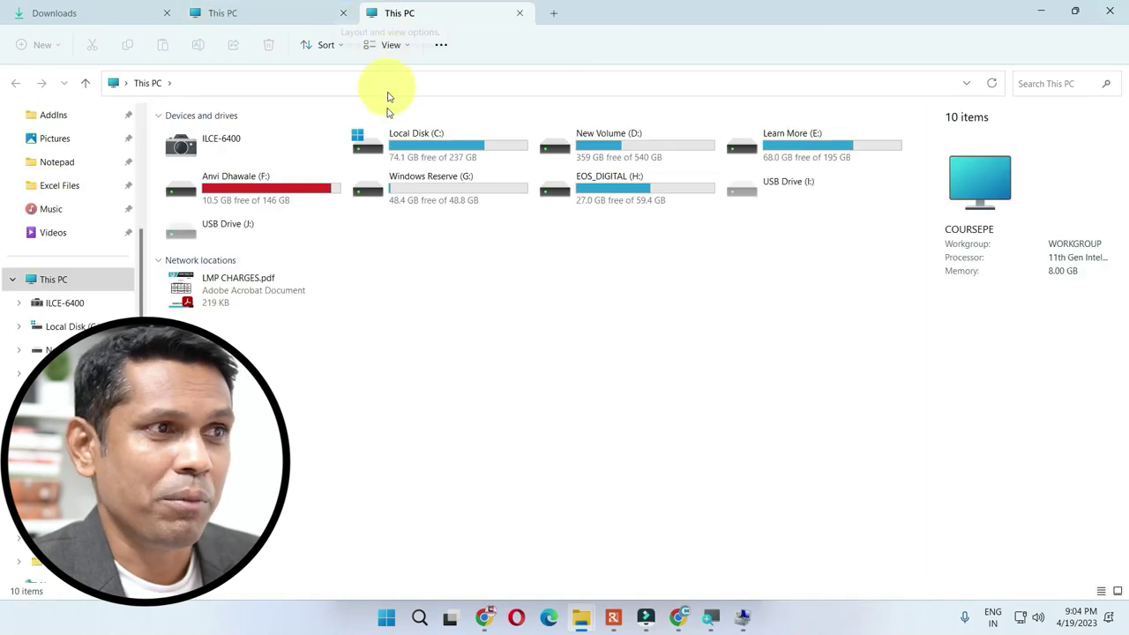
{"action": "scroll", "coordinate": [27, 203], "scroll_direction": "up", "scroll_amount": 1}
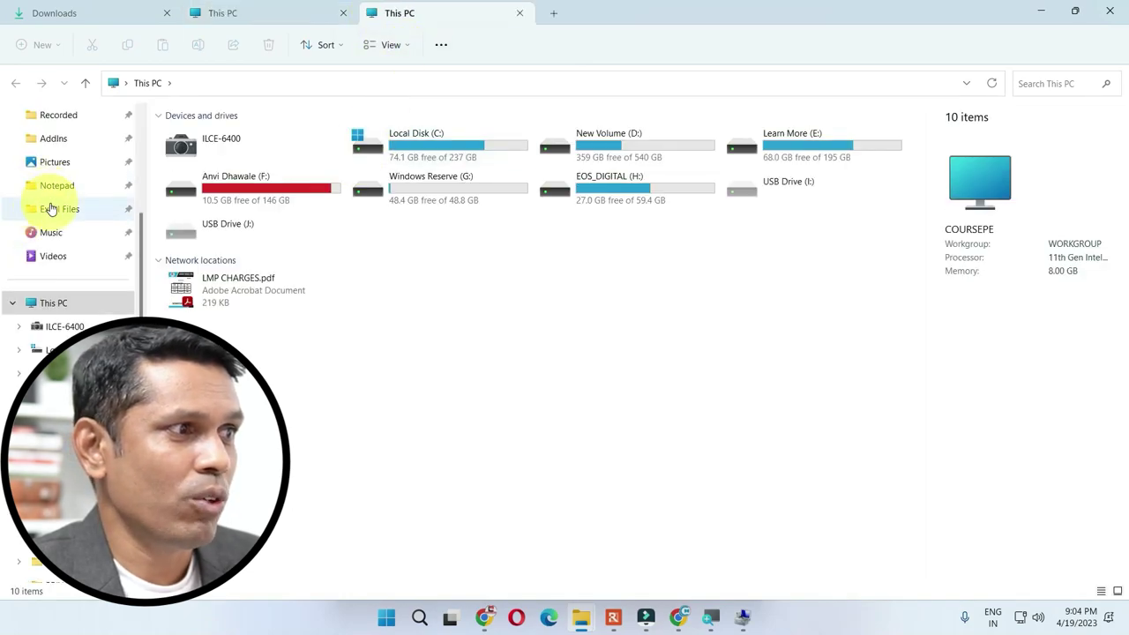
{"action": "left_click", "coordinate": [53, 209]}
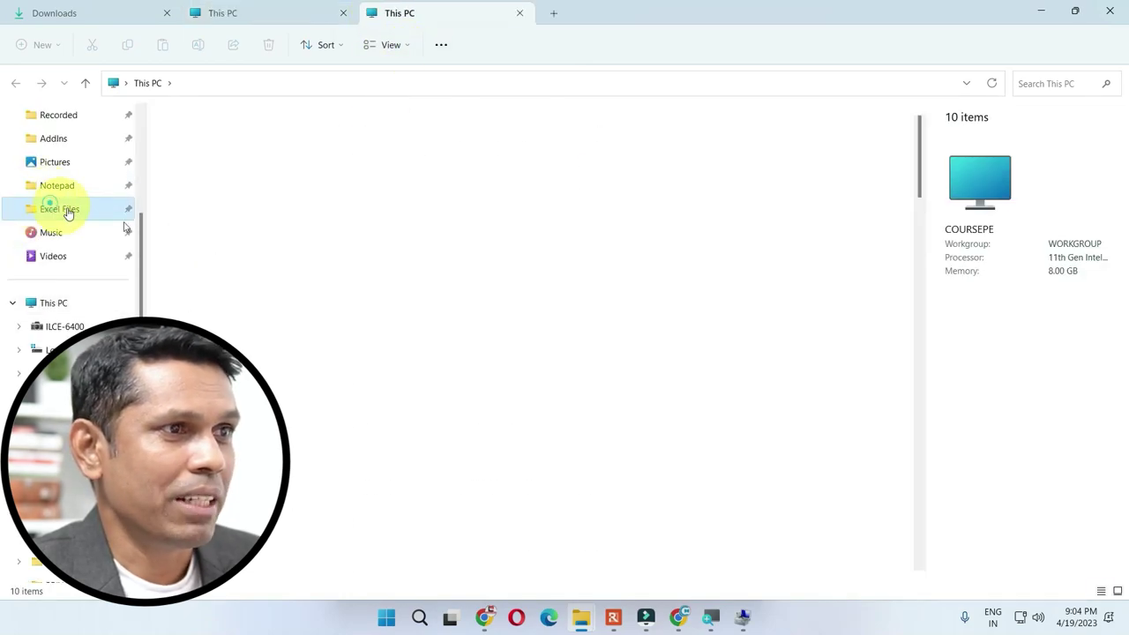
- Open the Documents folder in the middle This PC tab
{"action": "left_click", "coordinate": [286, 20]}
{"action": "scroll", "coordinate": [56, 232], "scroll_direction": "up", "scroll_amount": 2}
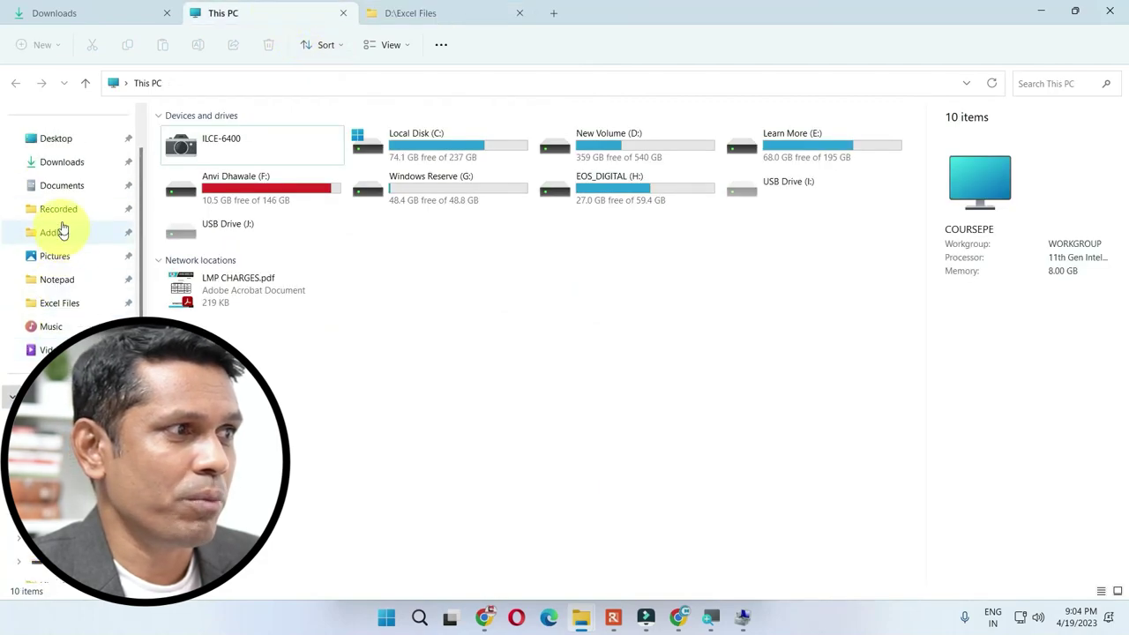
{"action": "left_click", "coordinate": [62, 186]}
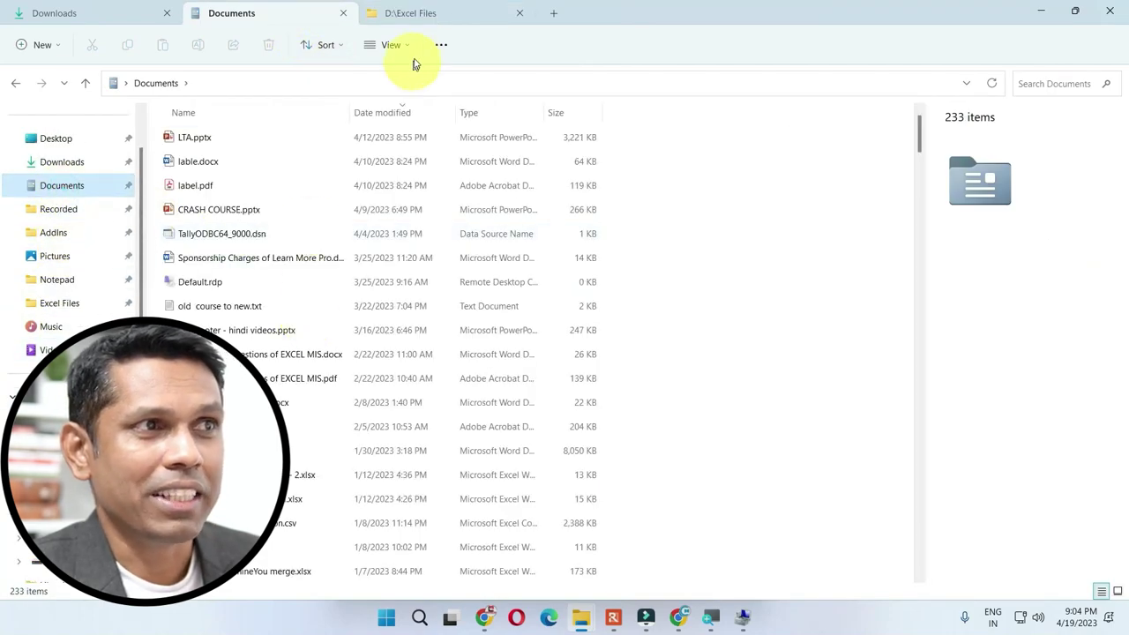
- Switch between the Downloads, Documents and Excel Files tabs to compare their contents
{"action": "left_click", "coordinate": [406, 22]}
{"action": "left_click", "coordinate": [267, 18]}
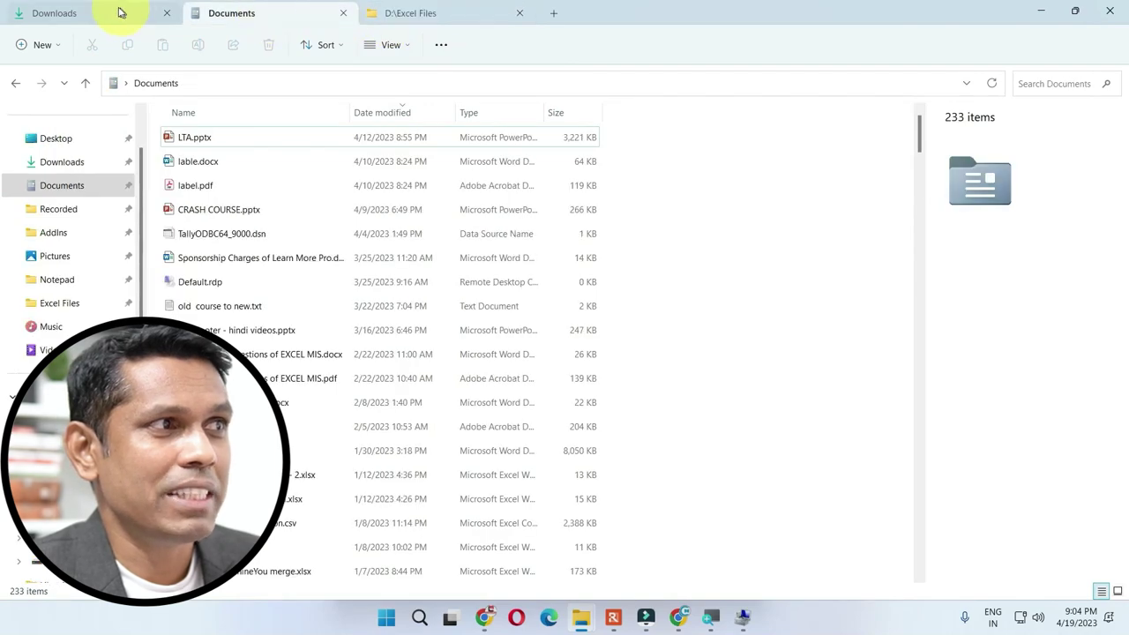
{"action": "left_click", "coordinate": [122, 15]}
{"action": "left_click", "coordinate": [262, 15]}
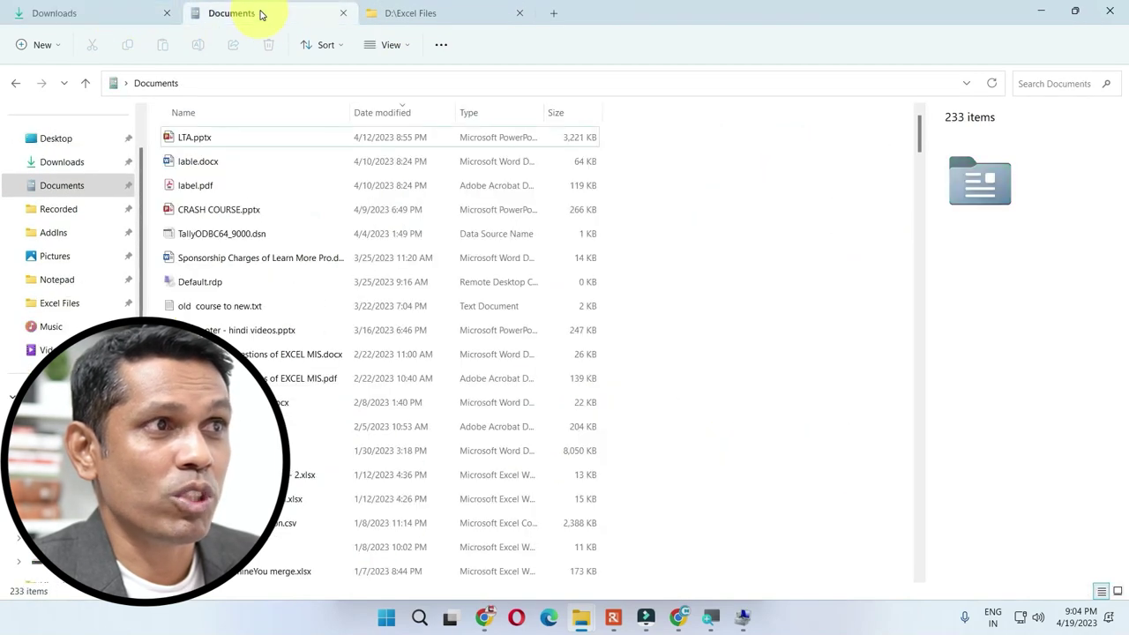
{"action": "left_click", "coordinate": [435, 14]}
{"action": "left_click", "coordinate": [282, 13]}
{"action": "left_click", "coordinate": [96, 16]}
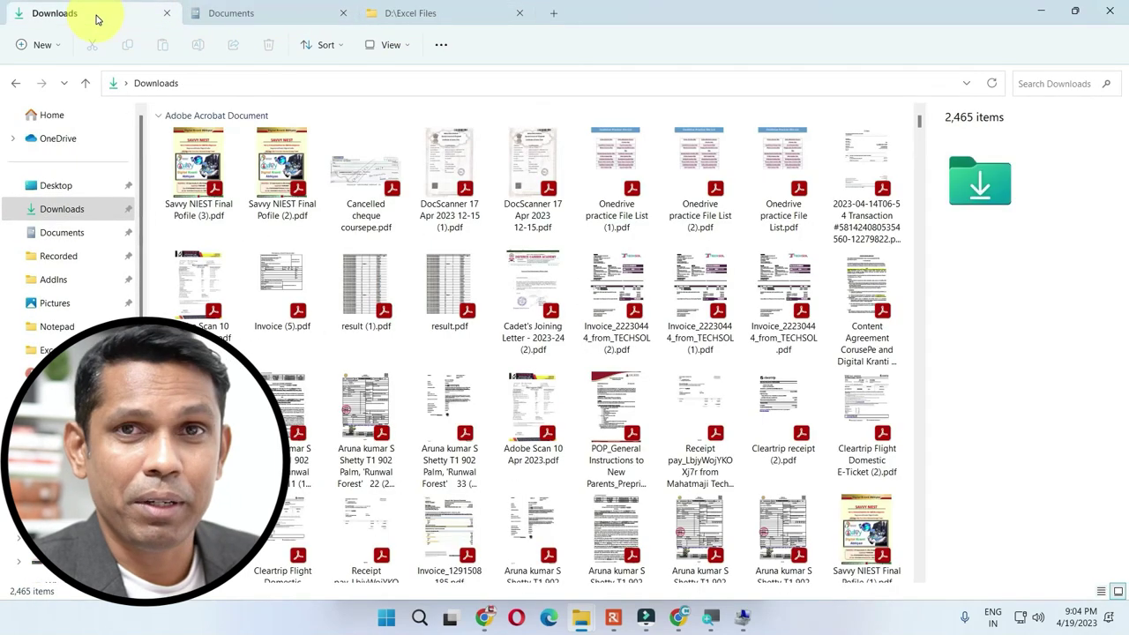
{"action": "left_click", "coordinate": [273, 21]}
{"action": "left_click", "coordinate": [407, 11]}
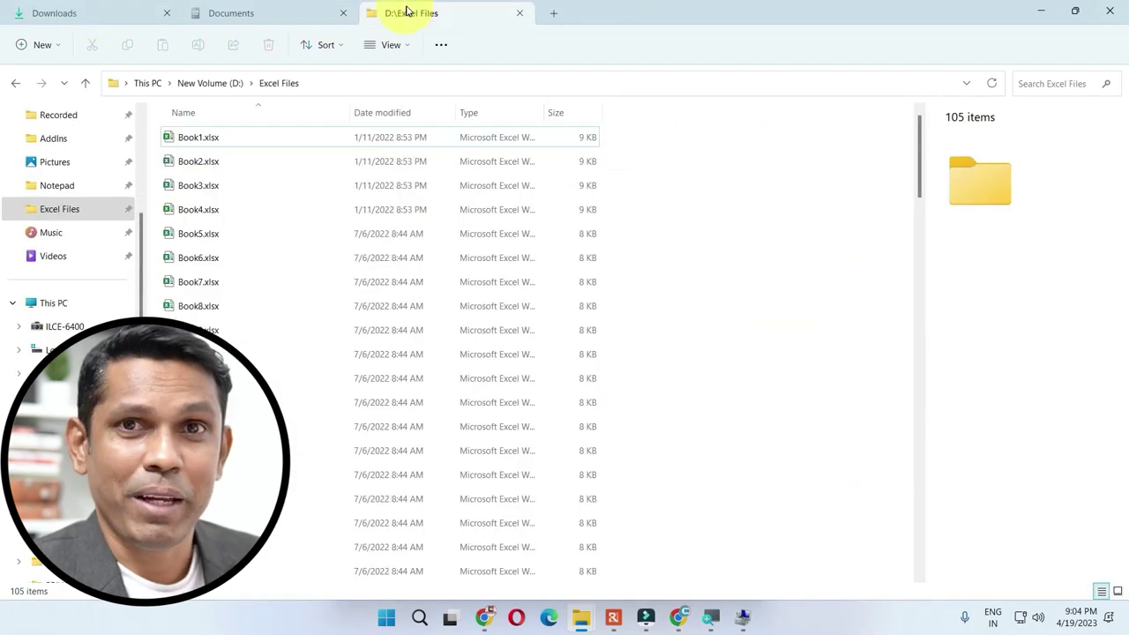
{"action": "left_click", "coordinate": [296, 18]}
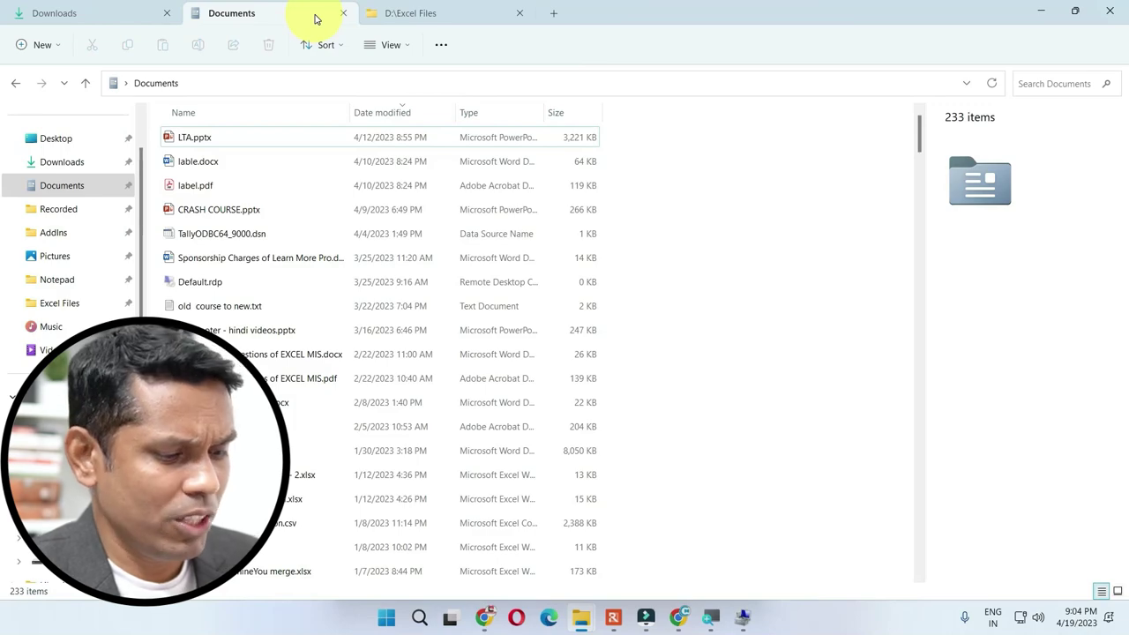
- Close the Documents tab and add two new This PC tabs after Excel Files
{"action": "middle_click", "coordinate": [316, 18]}
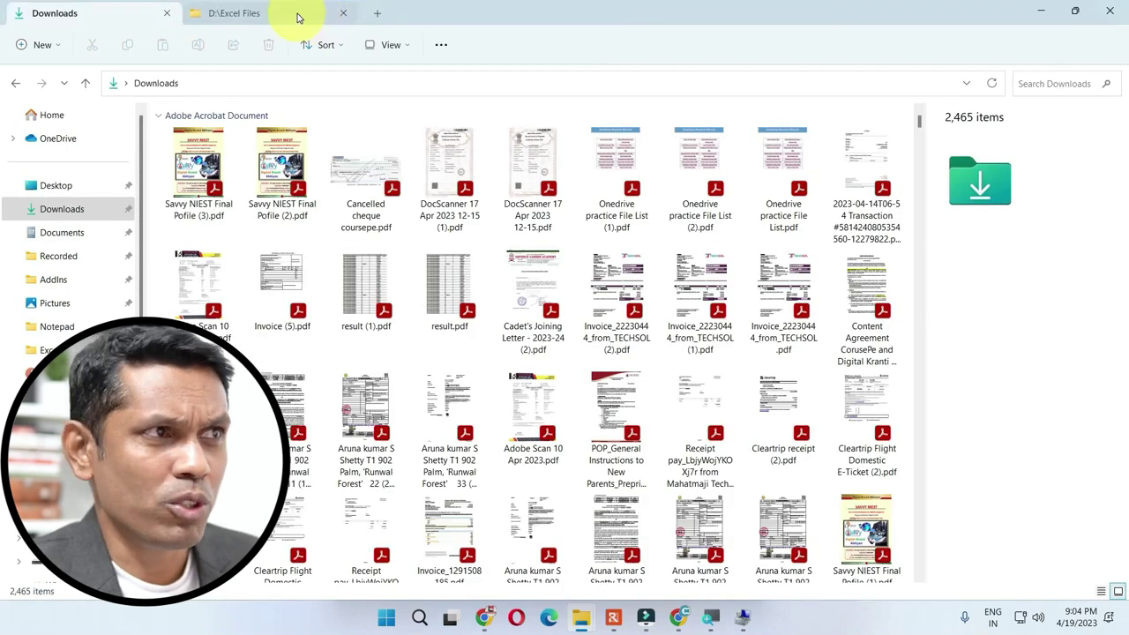
{"action": "left_click", "coordinate": [297, 18]}
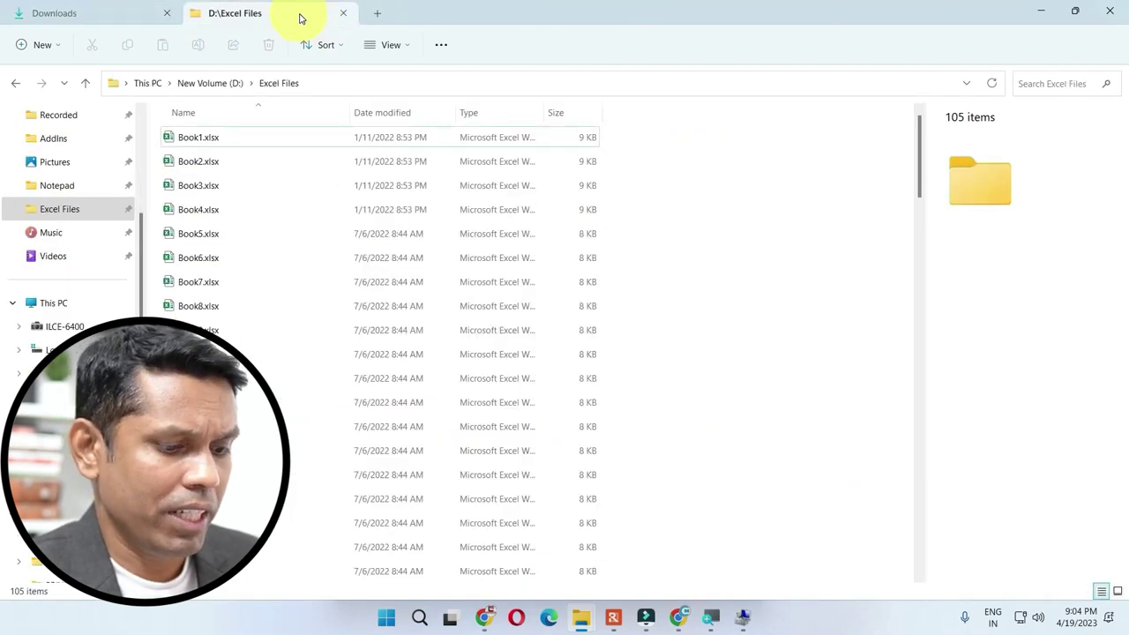
{"action": "key", "text": "ctrl+t"}
{"action": "key", "text": "ctrl+t"}
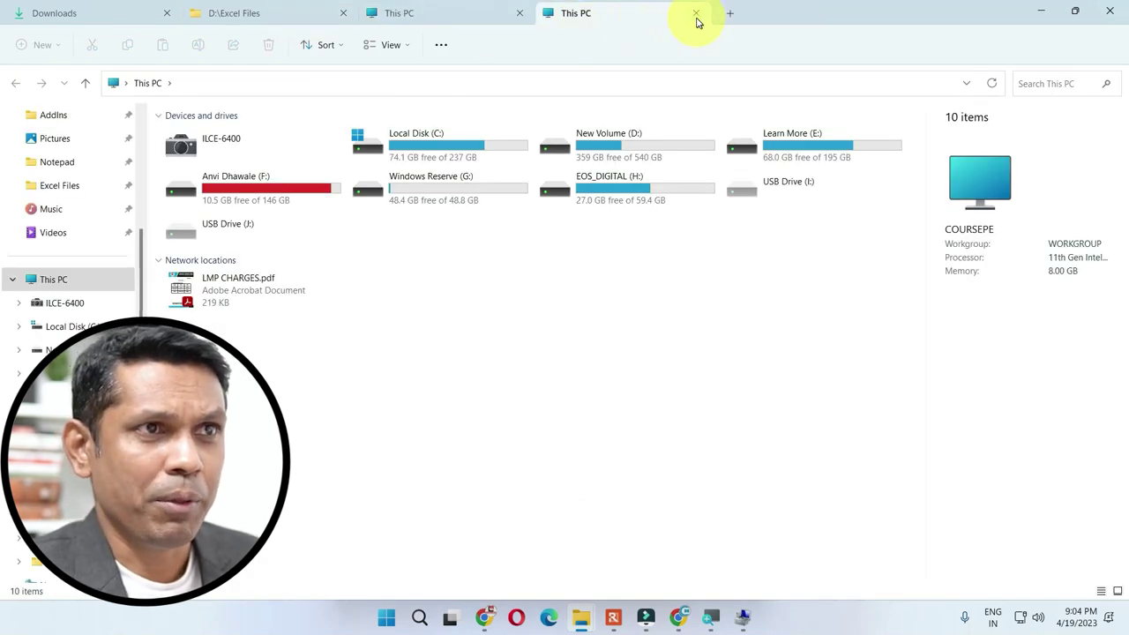
{"action": "left_click", "coordinate": [463, 13]}
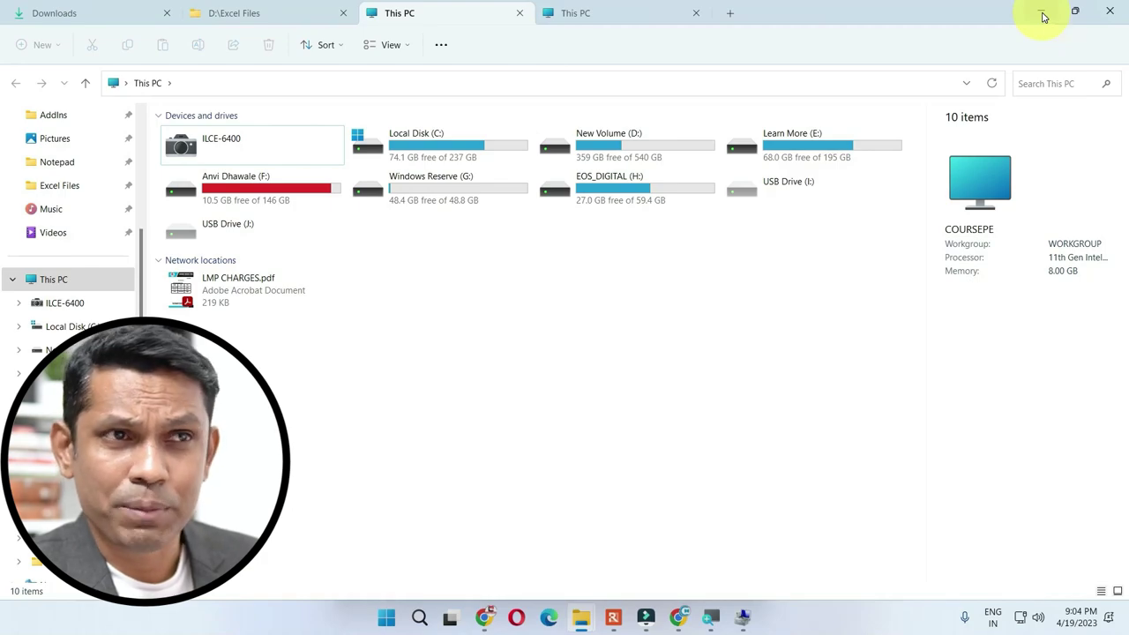
- Clear the desktop by minimizing the tabbed window and closing the D:\Bills window
{"action": "left_click", "coordinate": [1043, 17]}
{"action": "left_click", "coordinate": [1040, 16]}
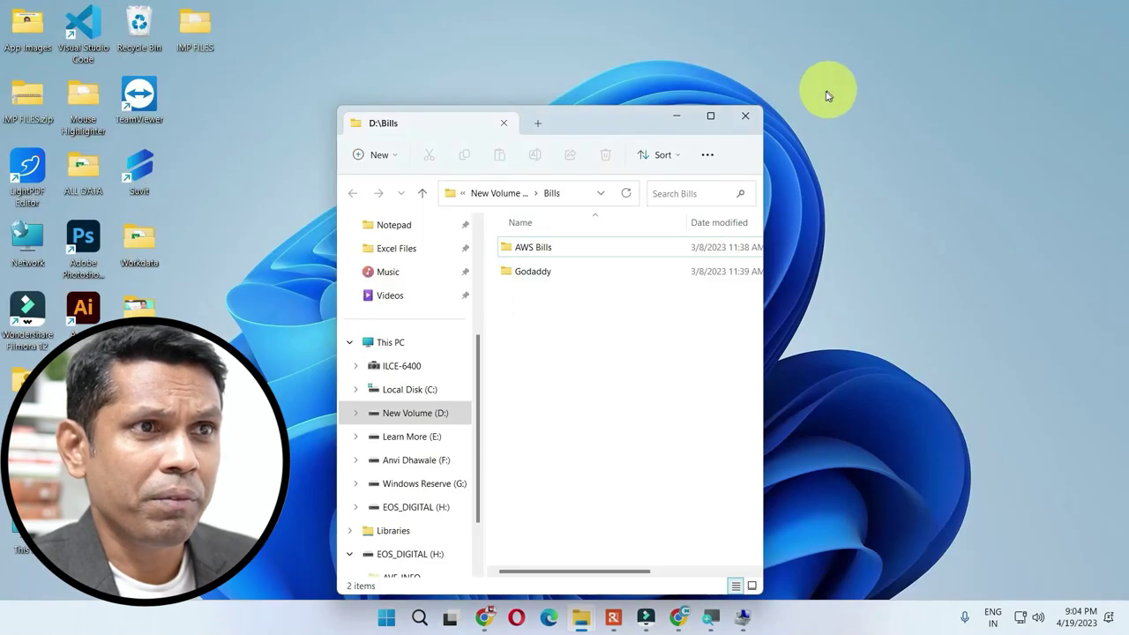
{"action": "left_click", "coordinate": [745, 116]}
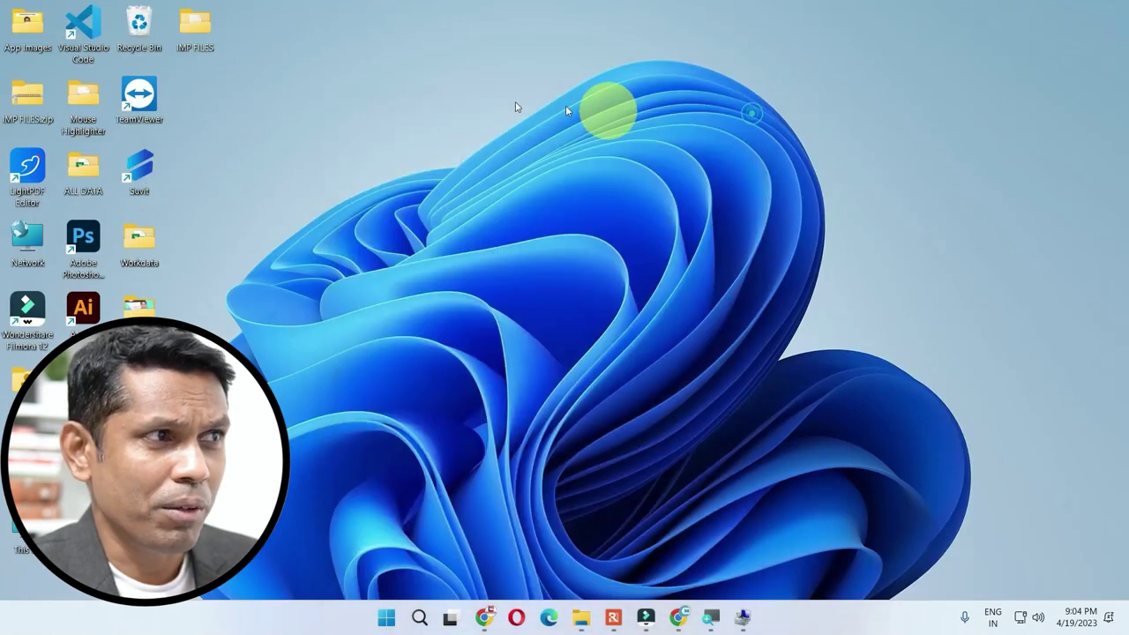
- Open the IMP FILES folder on the desktop and send 10 Most imp Questions of EXCEL MIS.docx to the Recycle Bin
{"action": "double_click", "coordinate": [210, 39]}
{"action": "left_click", "coordinate": [564, 297]}
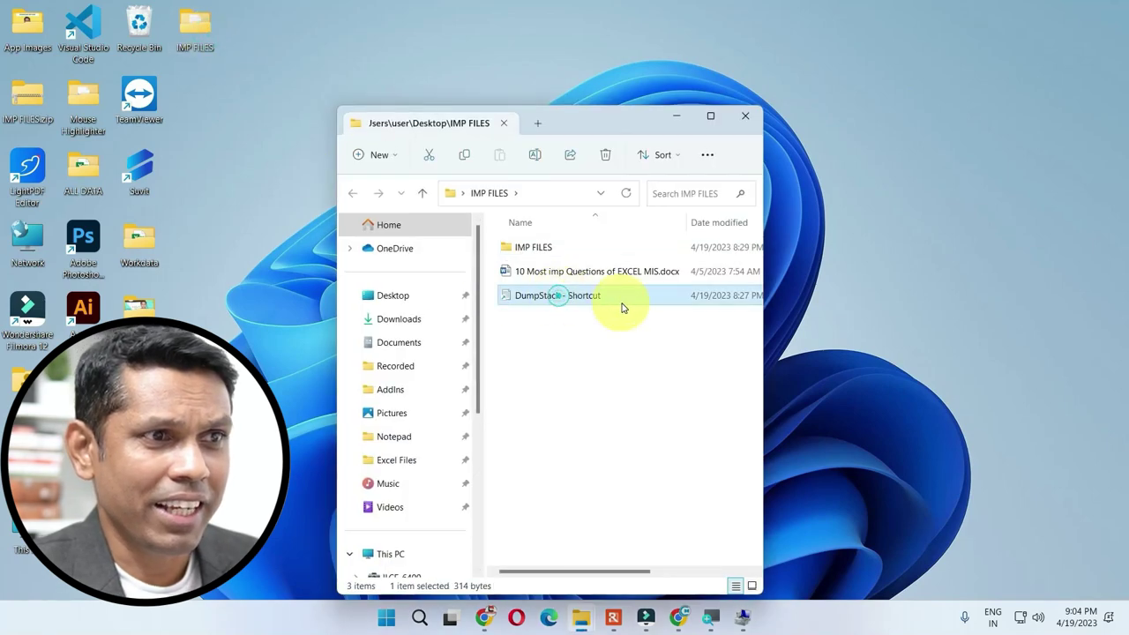
{"action": "left_click", "coordinate": [574, 272]}
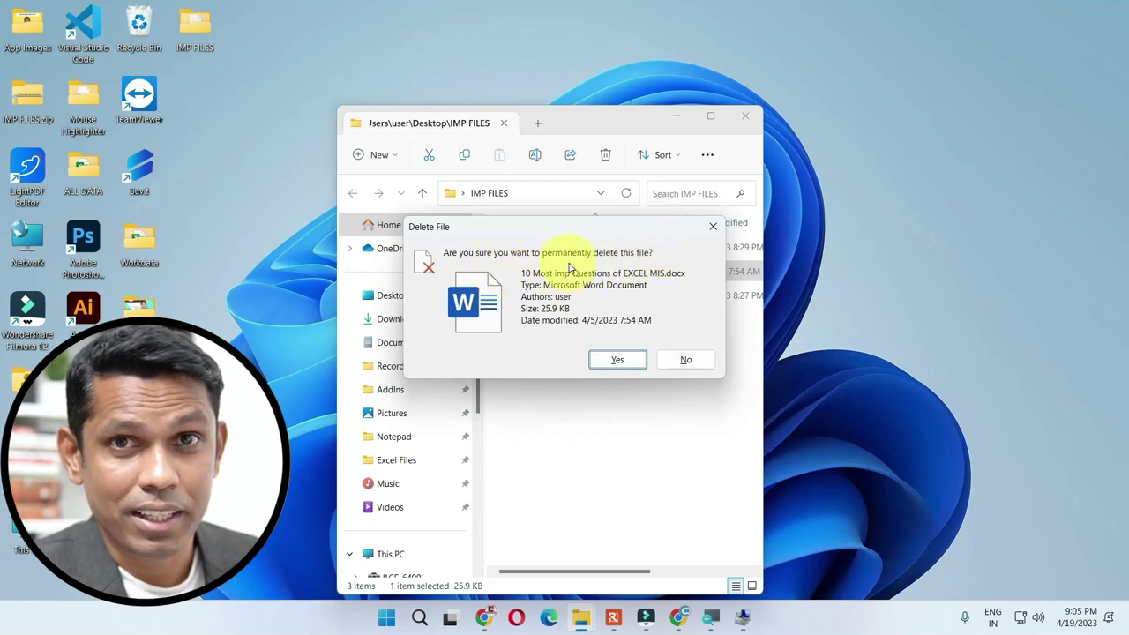
{"action": "key", "text": "Escape"}
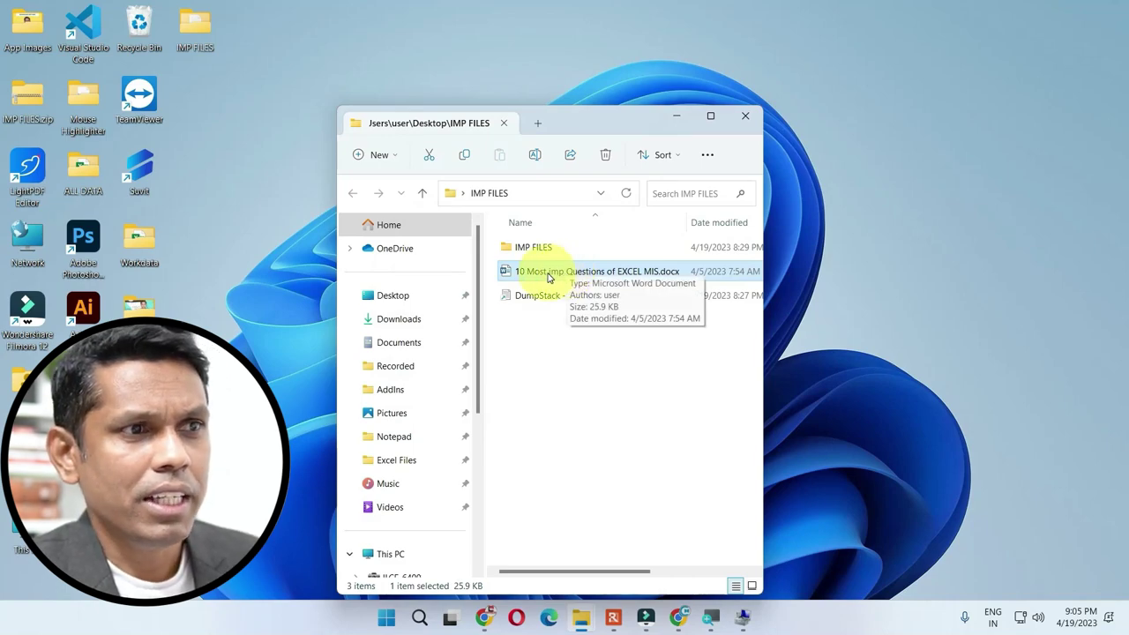
{"action": "key", "text": "Delete"}
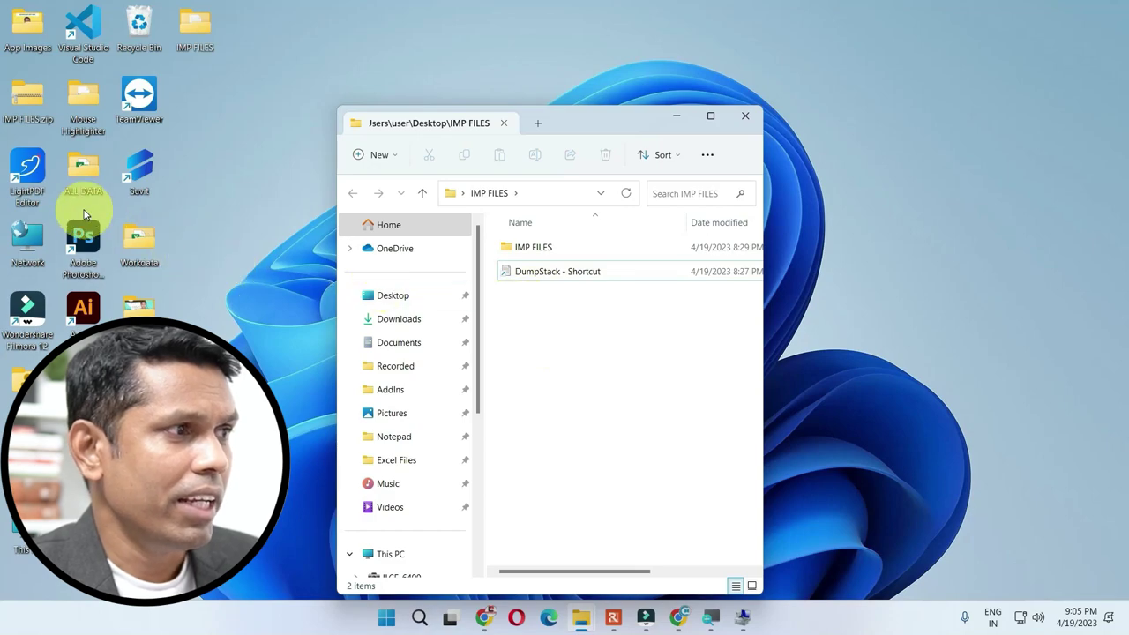
- Restore 10 Most imp Questions of EXCEL MIS.docx from the Recycle Bin and close the Recycle Bin window
{"action": "double_click", "coordinate": [138, 20]}
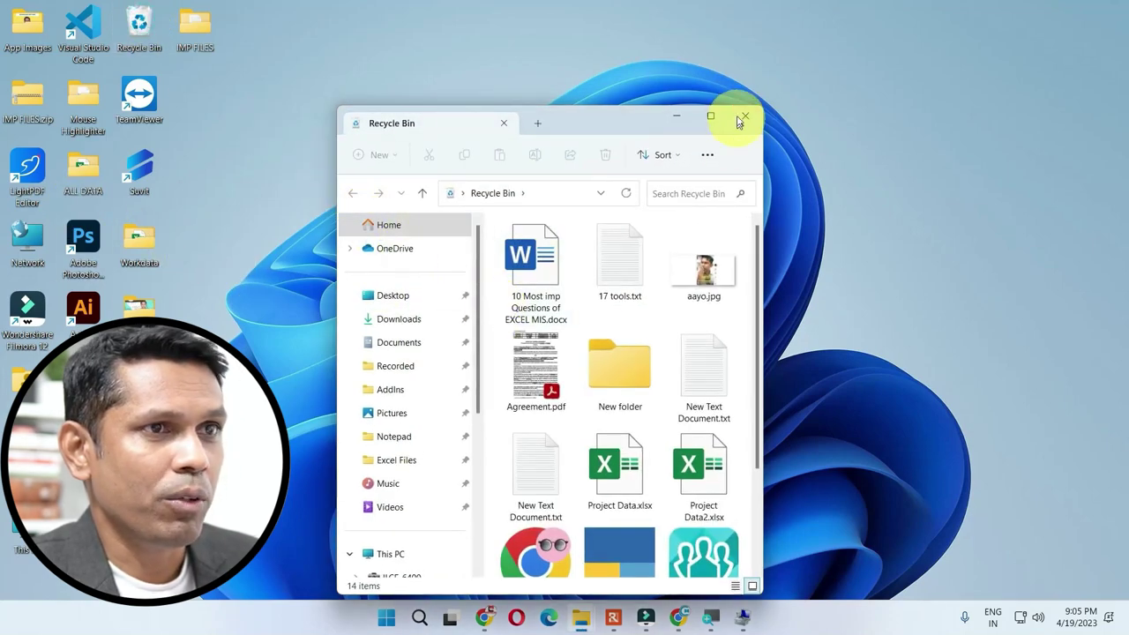
{"action": "left_click", "coordinate": [711, 116]}
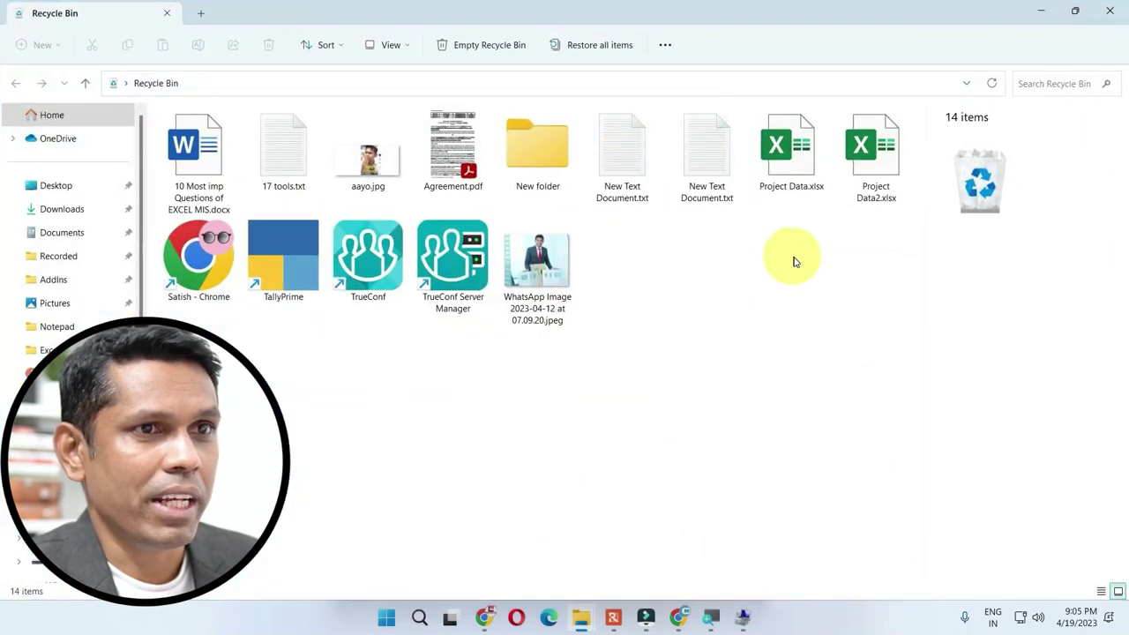
{"action": "left_click", "coordinate": [201, 173]}
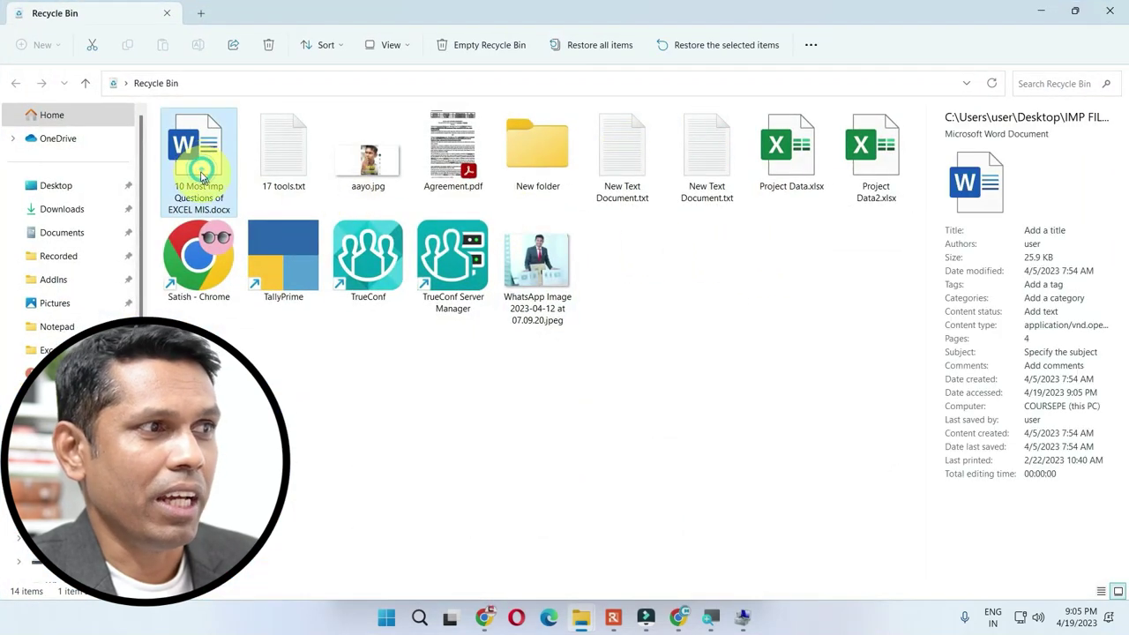
{"action": "left_click", "coordinate": [729, 46]}
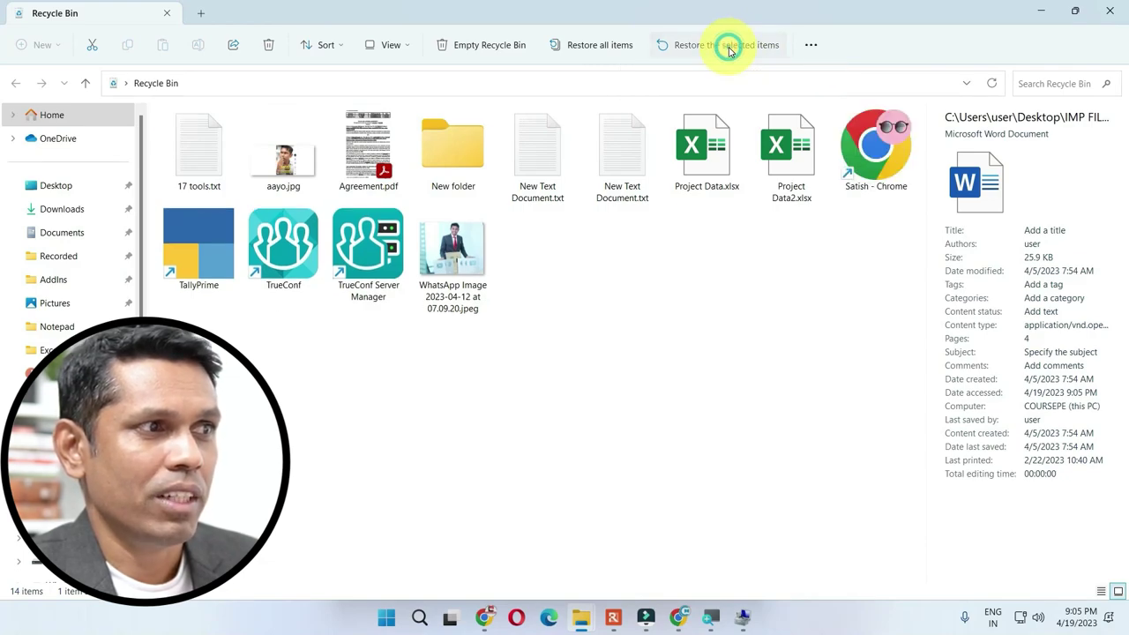
{"action": "left_click", "coordinate": [1110, 10]}
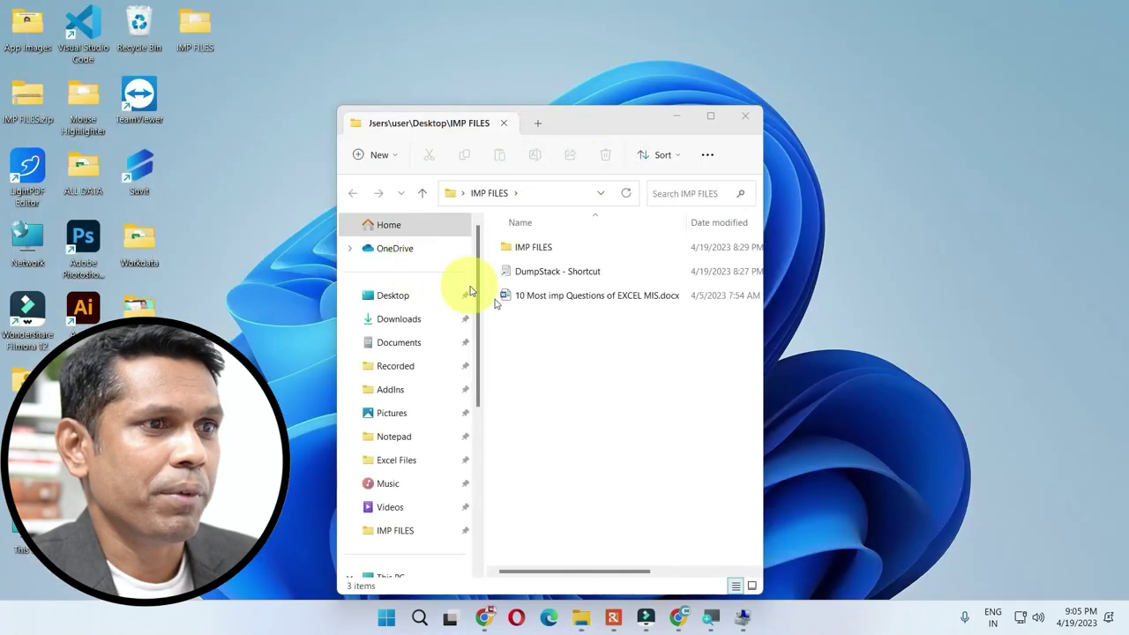
- Delete the restored 10 Most imp Questions of EXCEL MIS.docx from the IMP FILES folder
{"action": "left_click", "coordinate": [553, 304]}
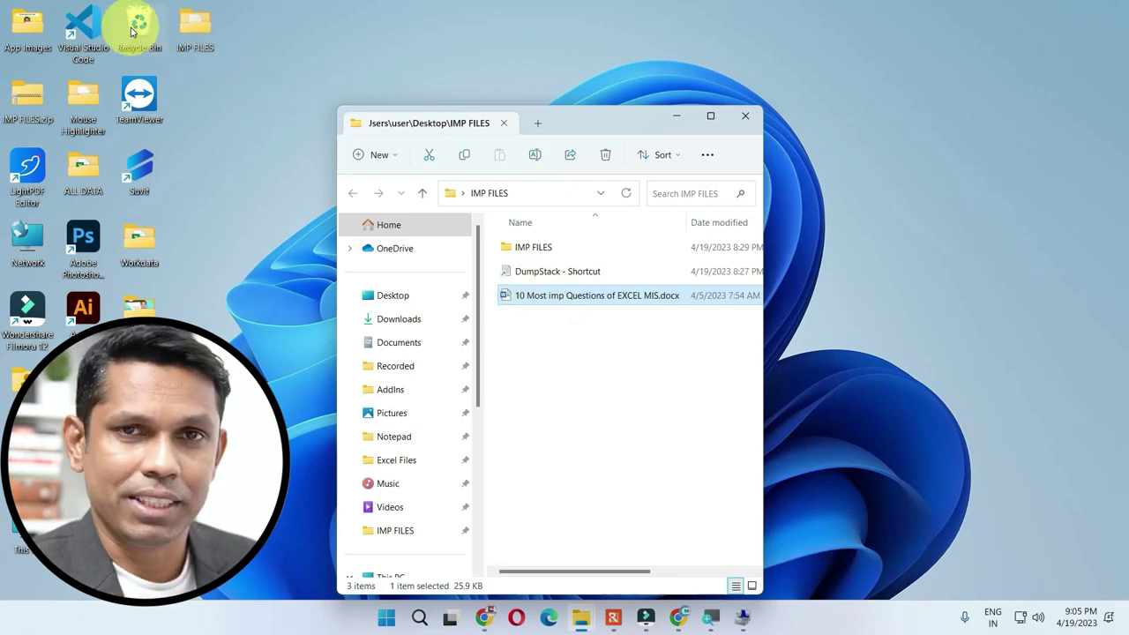
{"action": "key", "text": "shift+Delete"}
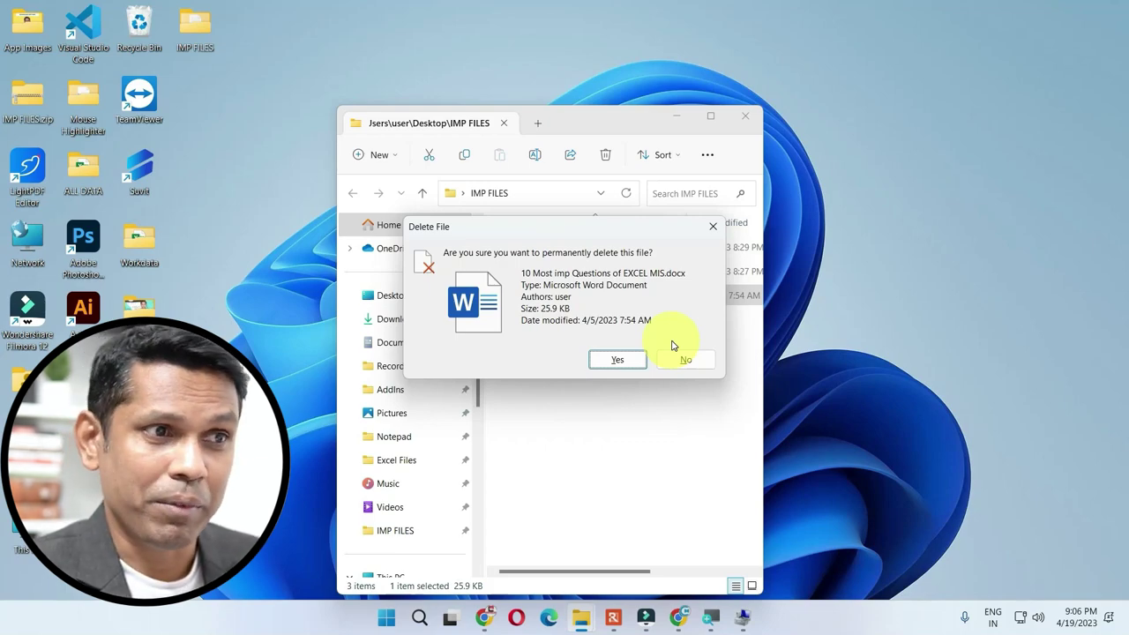
{"action": "left_click", "coordinate": [621, 360]}
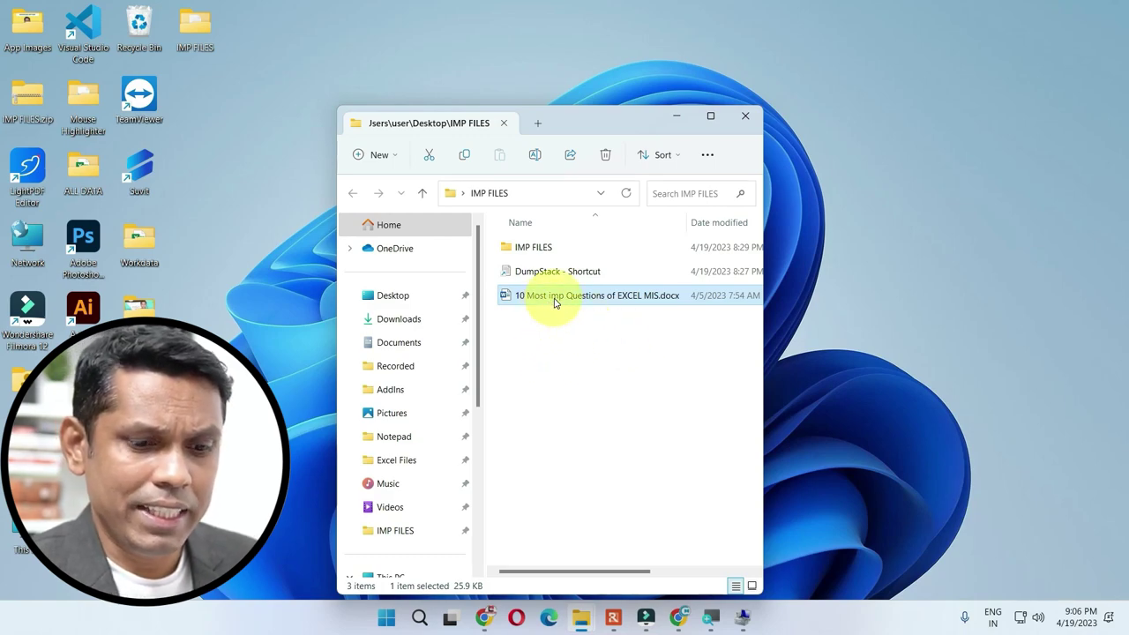
{"action": "key", "text": "Delete"}
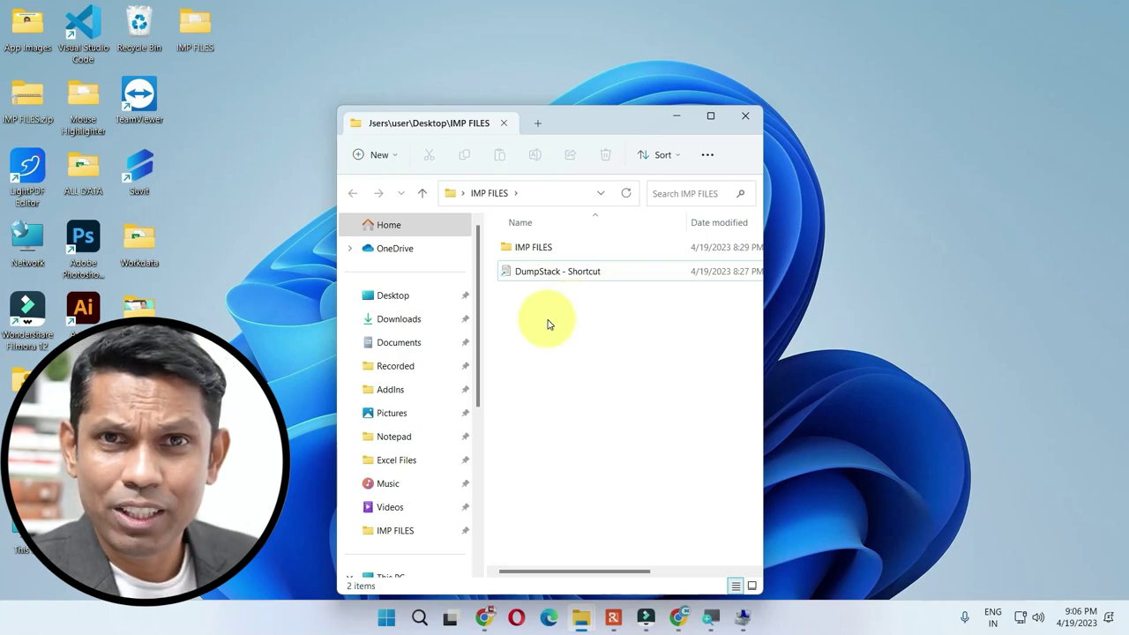
- Open the Recycle Bin properties and examine the maximum size settings for the C:, D: and E: drives
{"action": "right_click", "coordinate": [135, 33]}
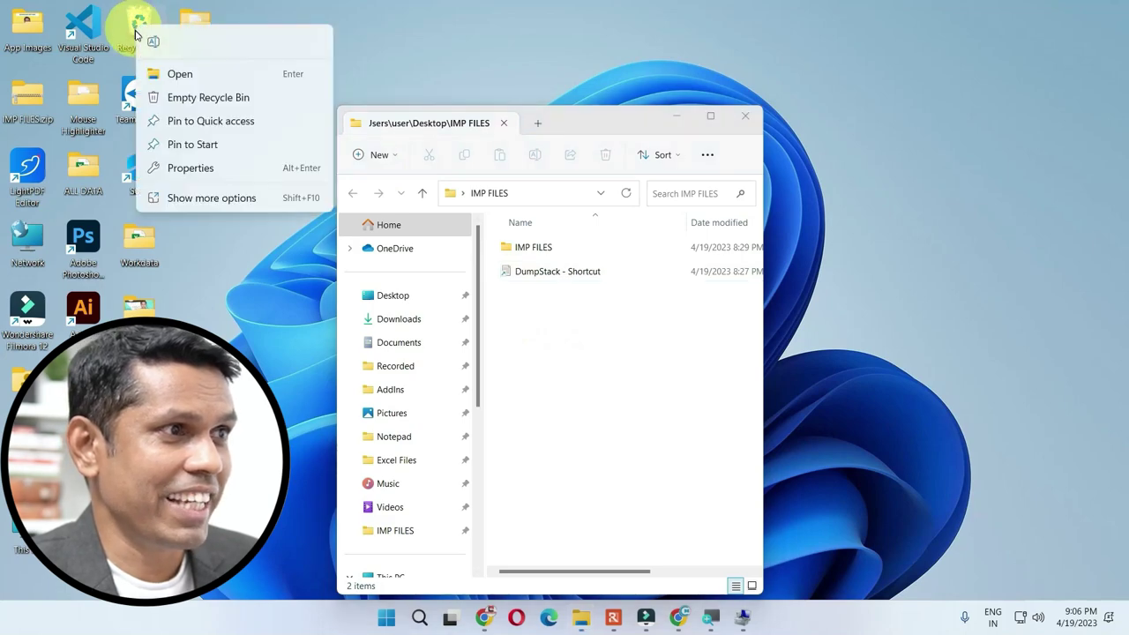
{"action": "left_click", "coordinate": [190, 174]}
{"action": "left_click_drag", "start_coordinate": [260, 39], "coordinate": [377, 64]}
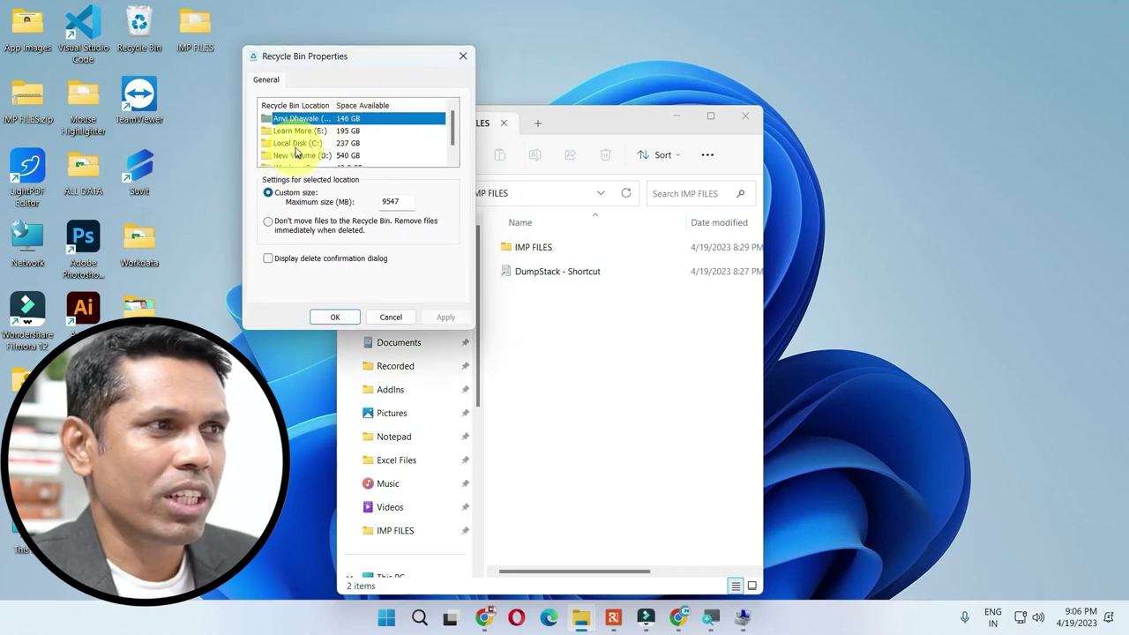
{"action": "left_click", "coordinate": [297, 144]}
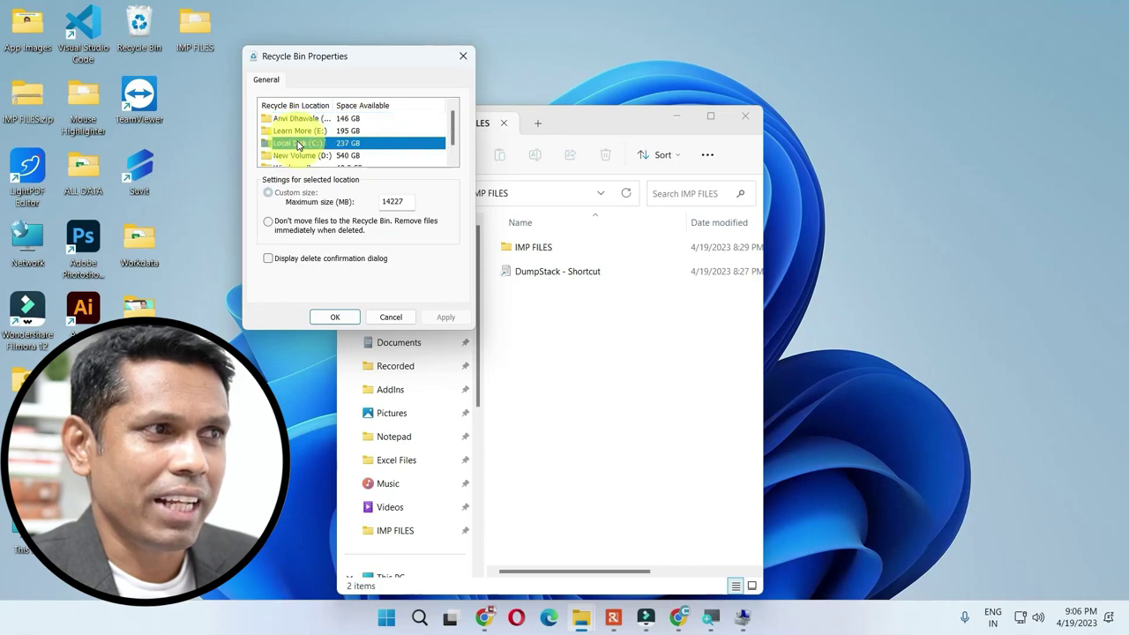
{"action": "left_click", "coordinate": [298, 130]}
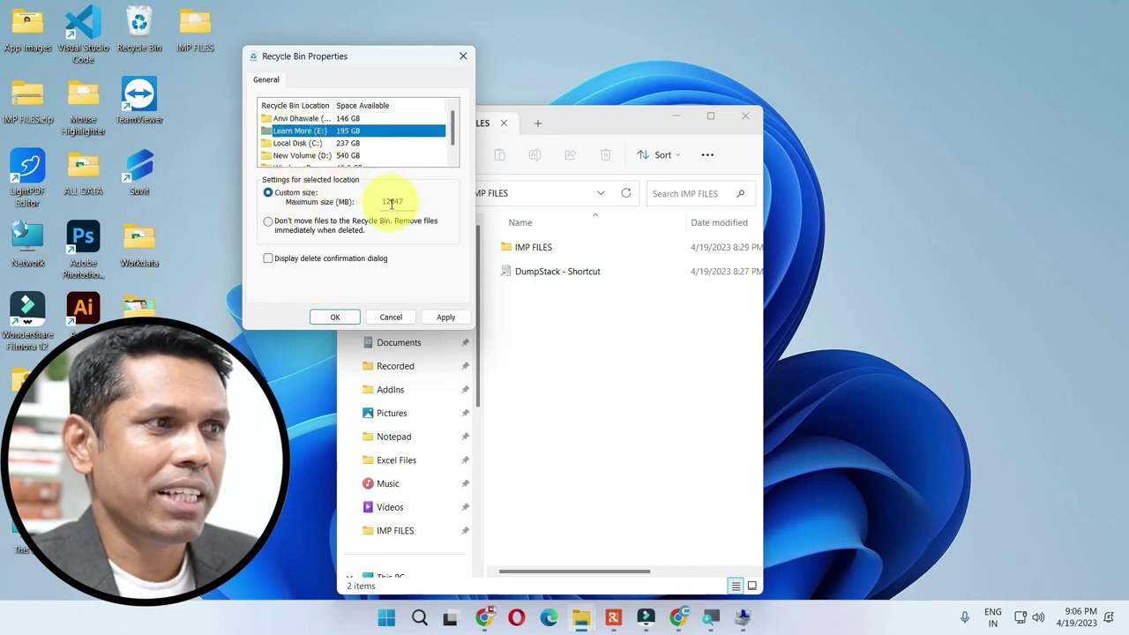
{"action": "left_click", "coordinate": [300, 155]}
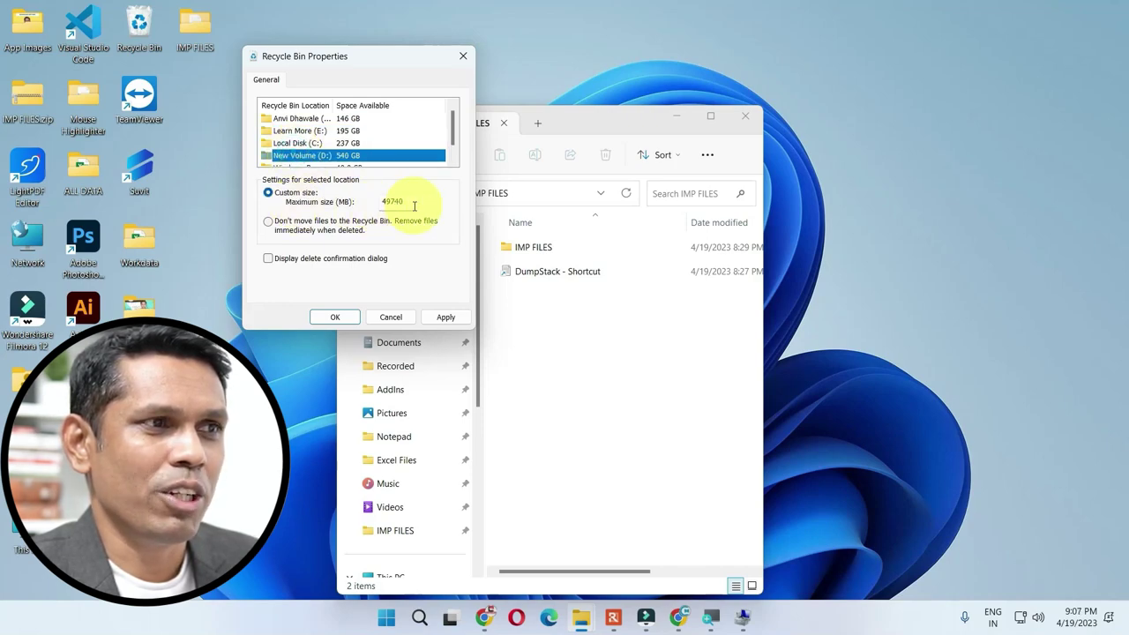
{"action": "left_click", "coordinate": [314, 142]}
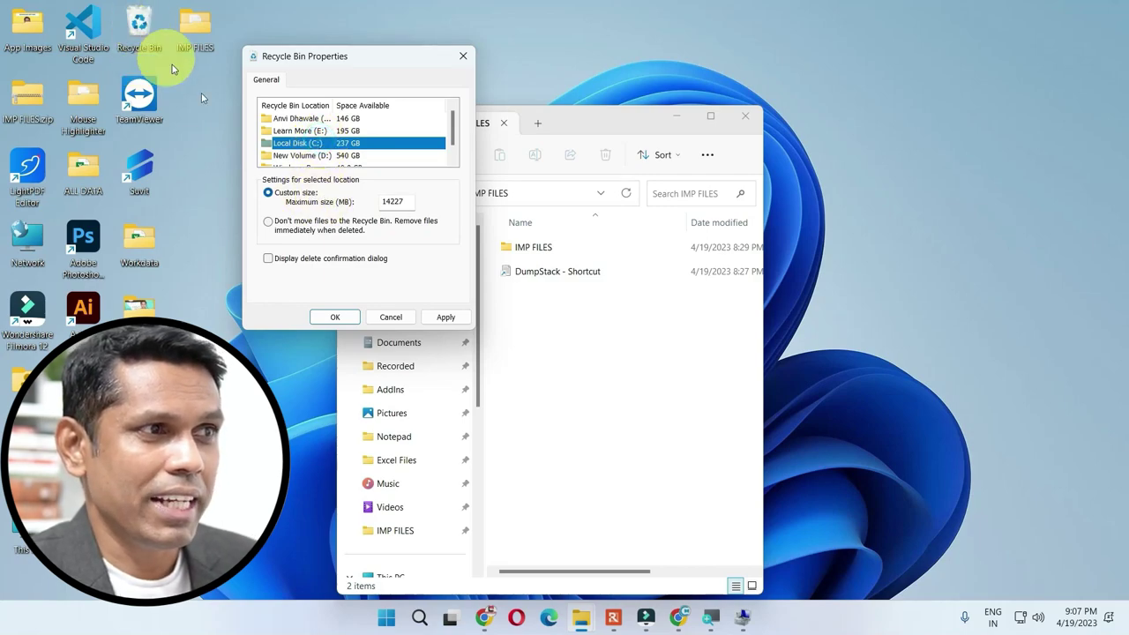
{"action": "left_click", "coordinate": [319, 156]}
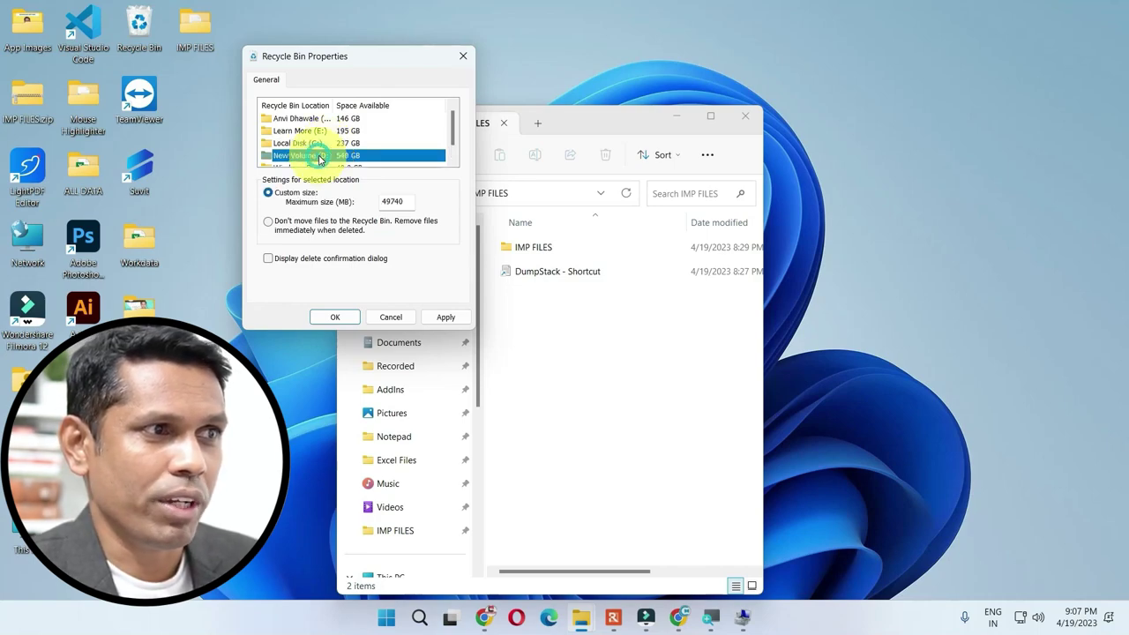
- Keep New Volume (D:) on the custom size option and apply the Display delete confirmation dialog setting
{"action": "left_click", "coordinate": [311, 227]}
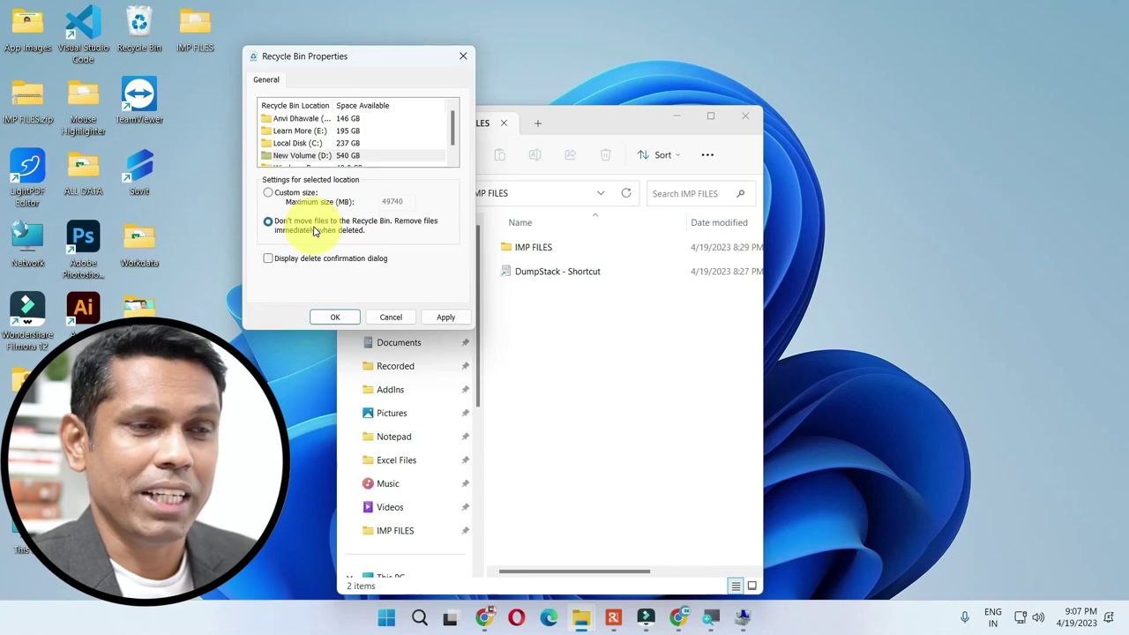
{"action": "left_click", "coordinate": [277, 194]}
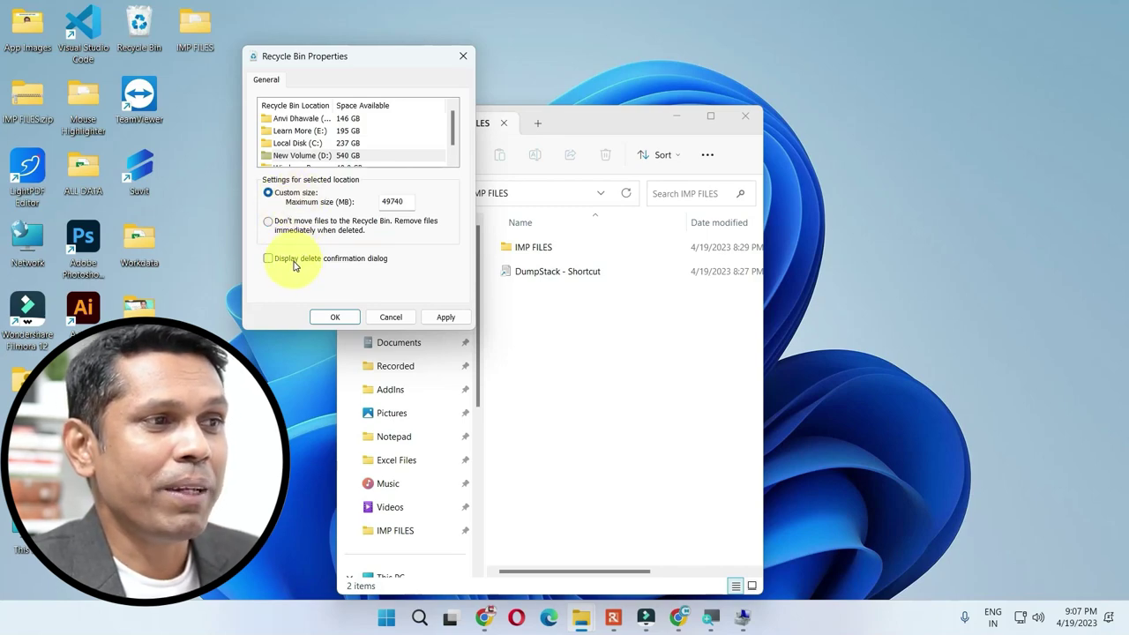
{"action": "left_click", "coordinate": [307, 262]}
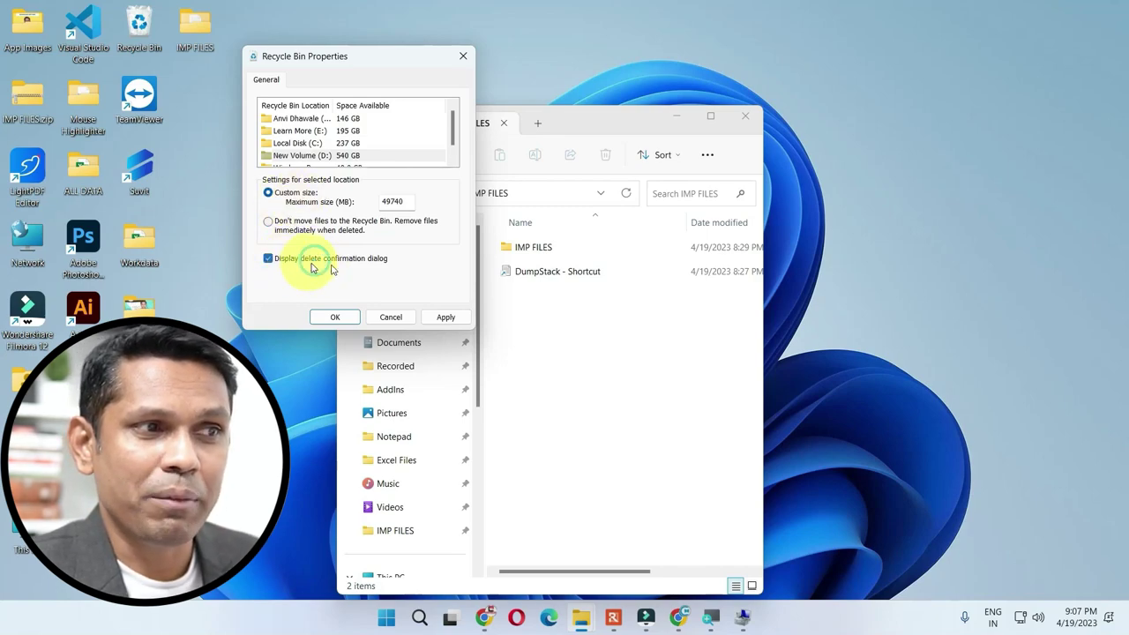
{"action": "left_click", "coordinate": [447, 318]}
{"action": "left_click", "coordinate": [326, 318]}
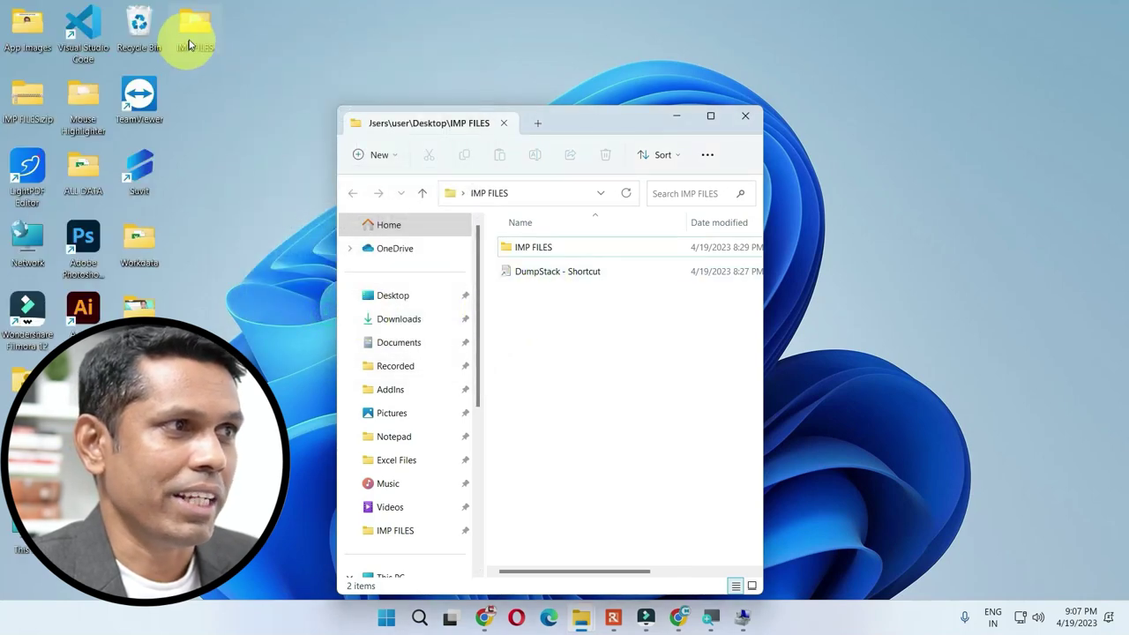
- Restore 10 Most imp Questions of EXCEL MIS.docx from the Recycle Bin and close its window
{"action": "left_click", "coordinate": [144, 38]}
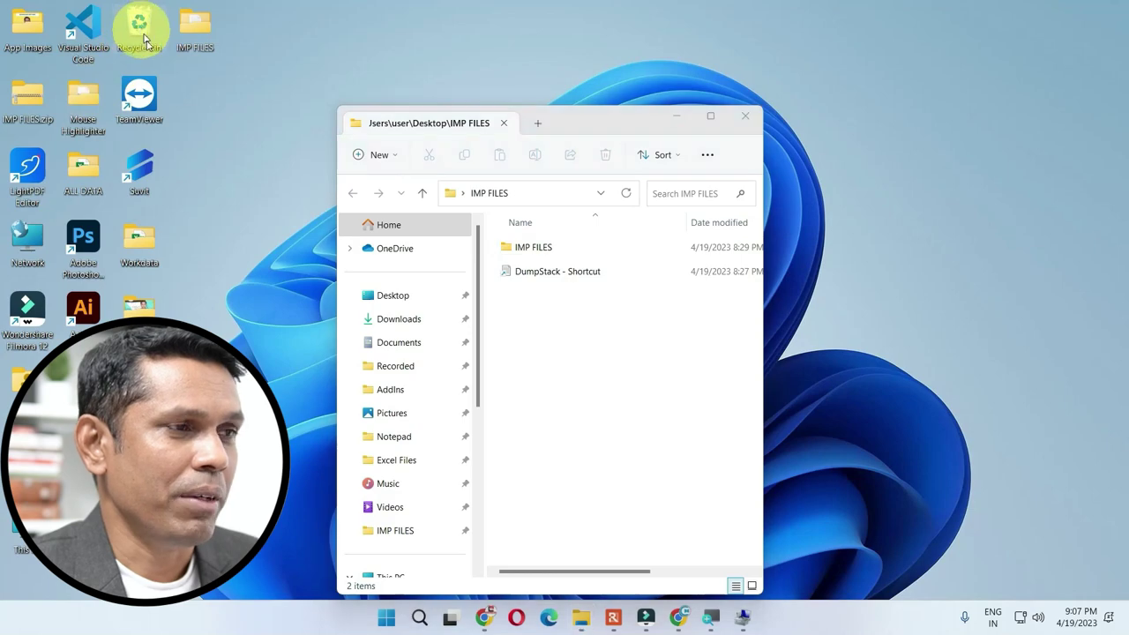
{"action": "double_click", "coordinate": [144, 38]}
{"action": "left_click", "coordinate": [190, 163]}
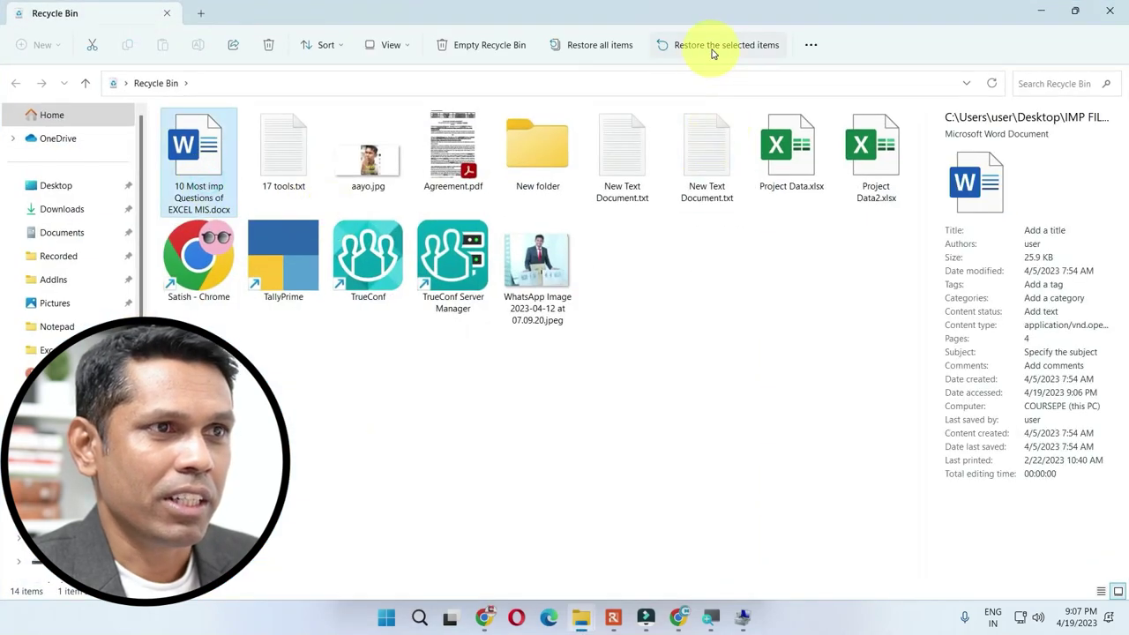
{"action": "left_click", "coordinate": [713, 51]}
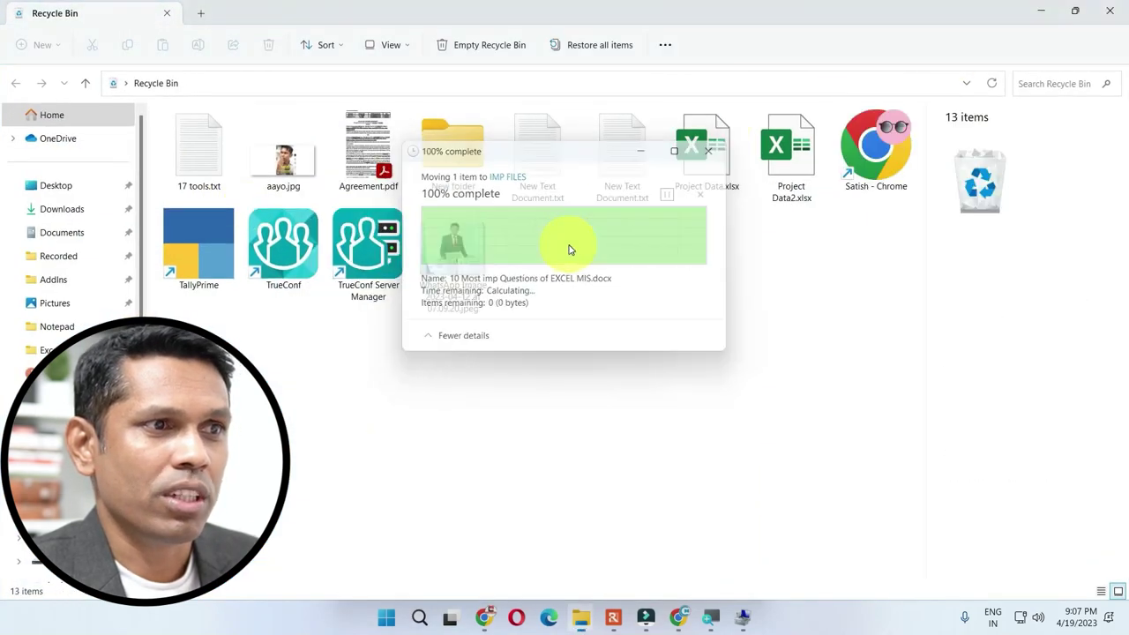
{"action": "left_click", "coordinate": [1110, 11]}
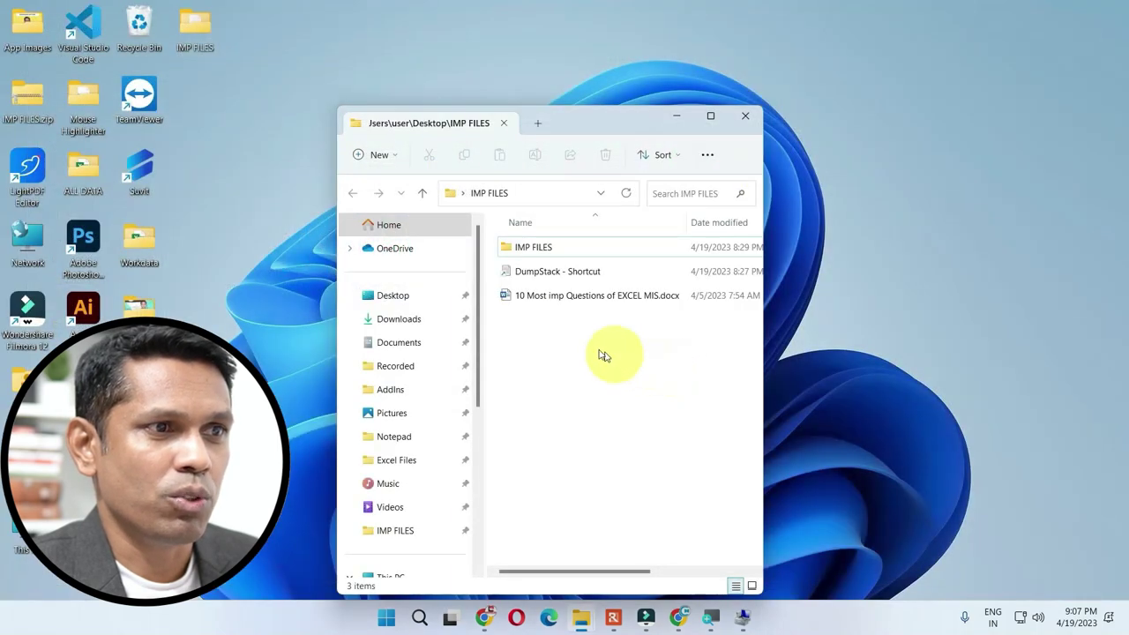
- Try to delete 10 Most imp Questions of EXCEL MIS.docx from the IMP FILES folder and decline the deletion
{"action": "left_click", "coordinate": [543, 296]}
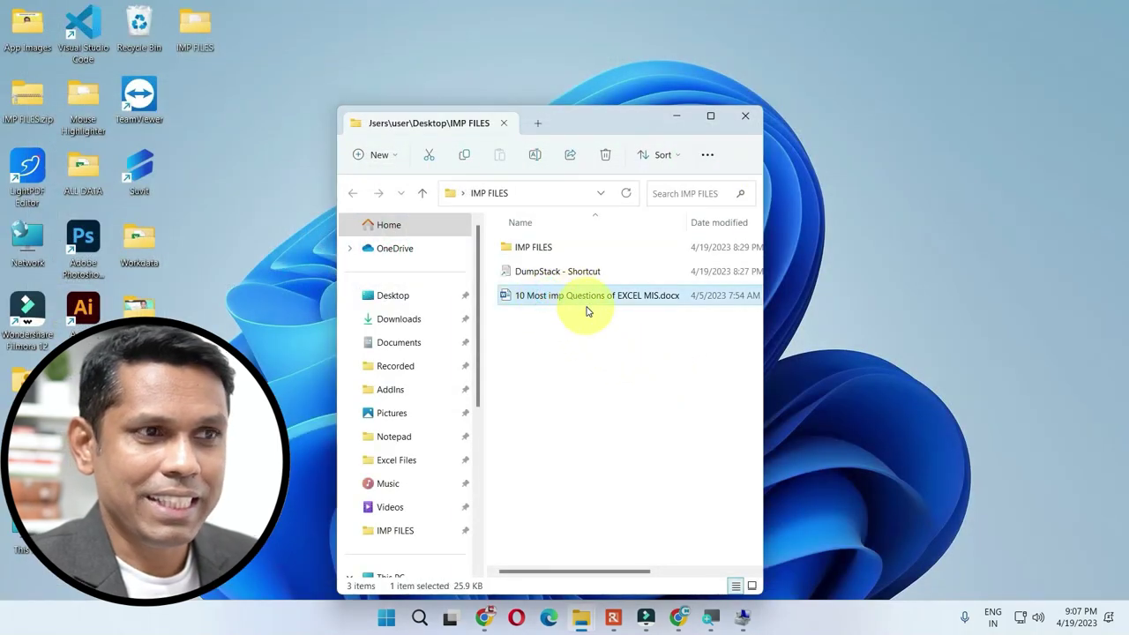
{"action": "key", "text": "Delete"}
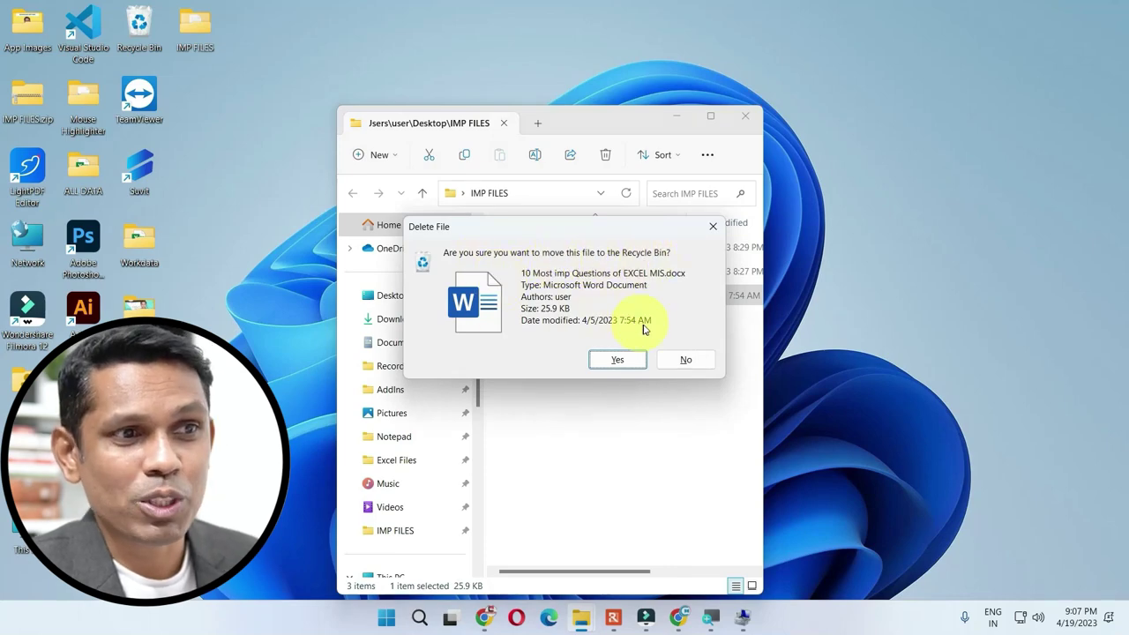
{"action": "left_click", "coordinate": [682, 360]}
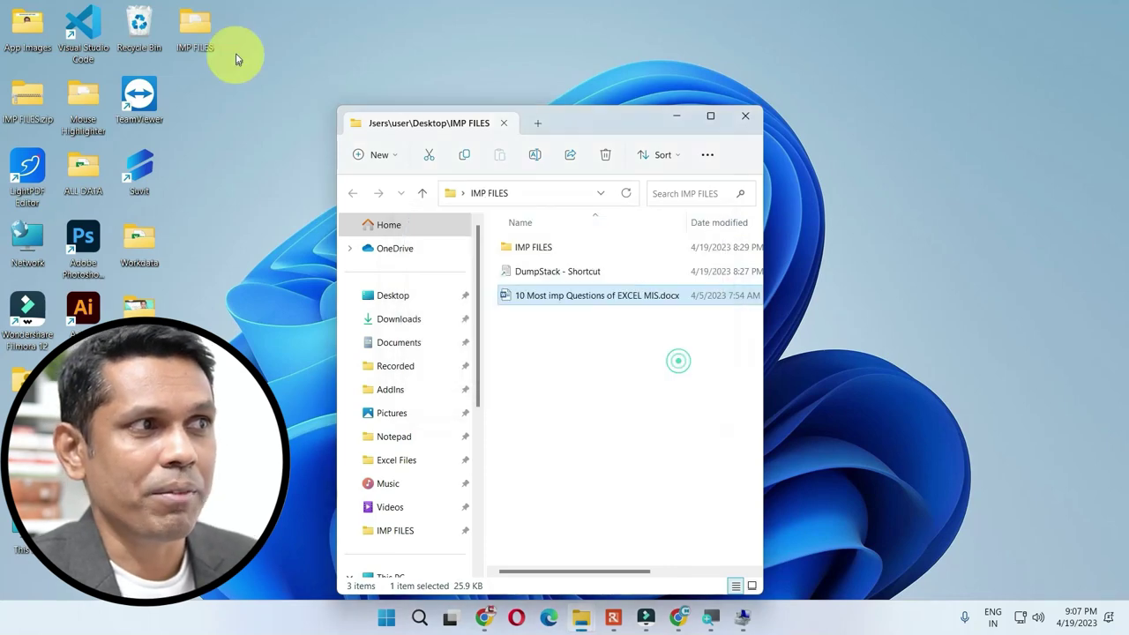
- Reopen the Recycle Bin properties to check the delete confirmation setting
{"action": "right_click", "coordinate": [152, 35]}
{"action": "left_click", "coordinate": [203, 182]}
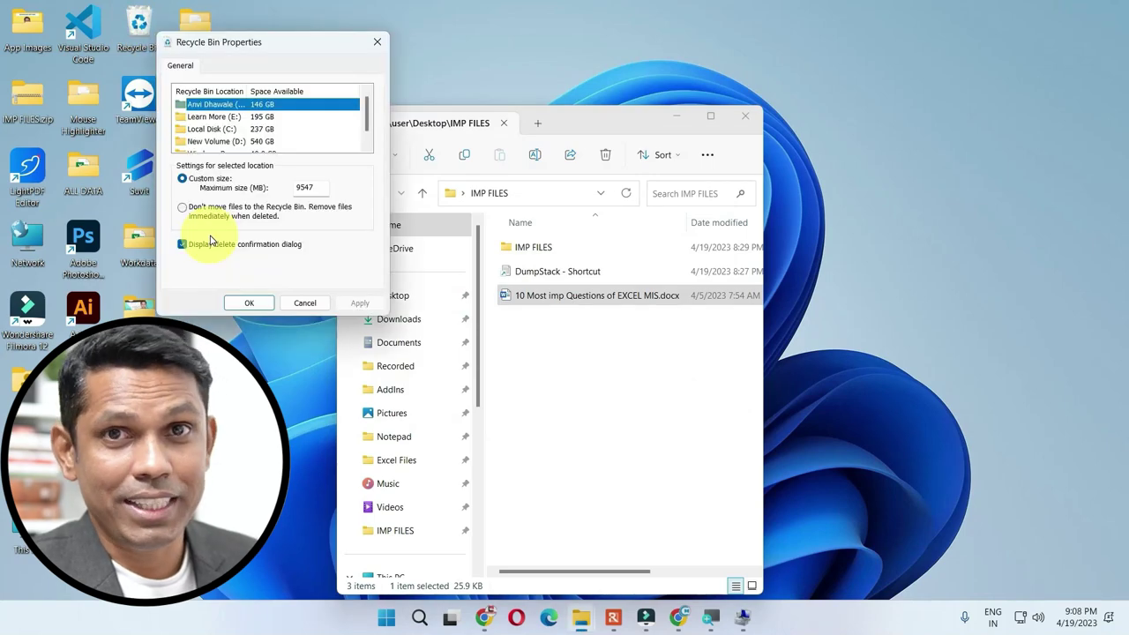
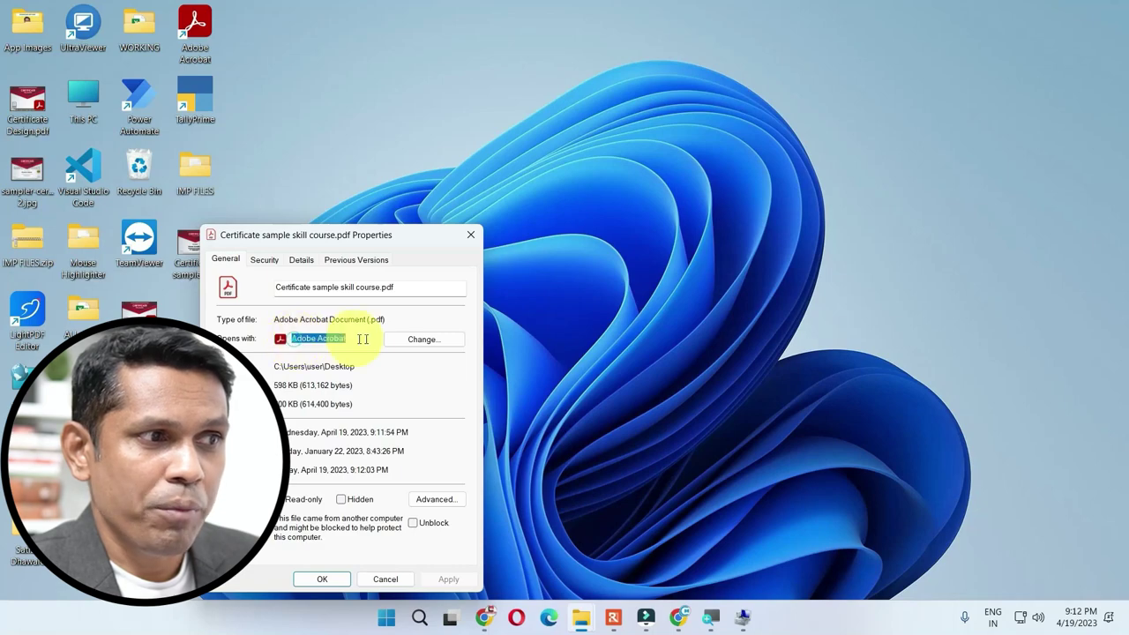
- Set Adobe Acrobat as the default app for .pdf files and open Certificate sample skill course.pdf from the desktop
{"action": "left_click", "coordinate": [427, 342]}
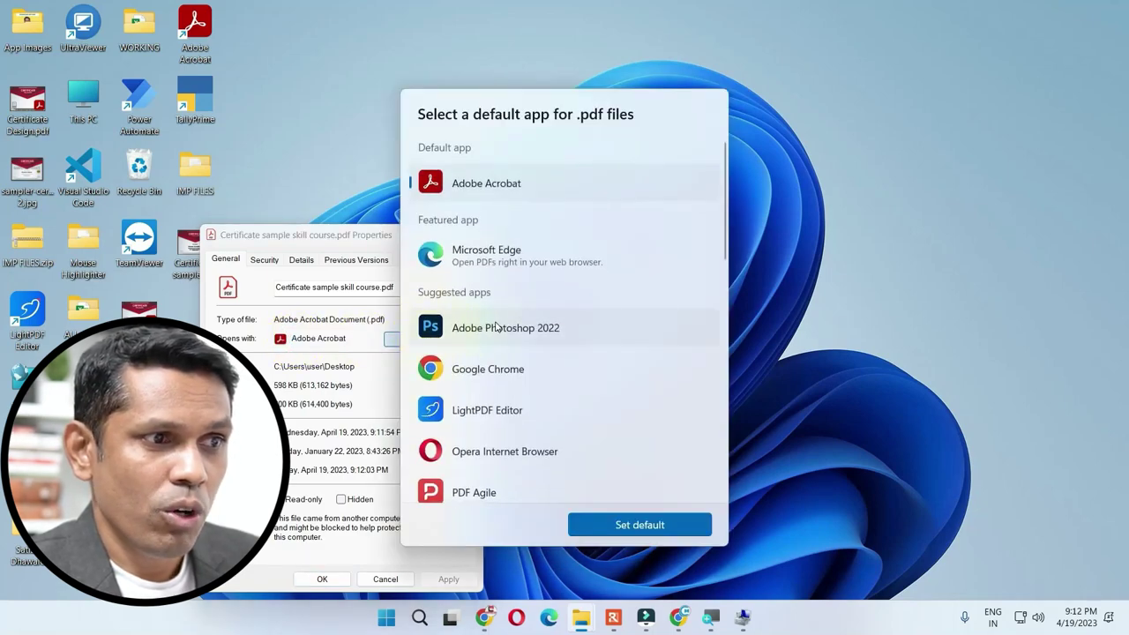
{"action": "scroll", "coordinate": [493, 335], "scroll_direction": "down", "scroll_amount": 1}
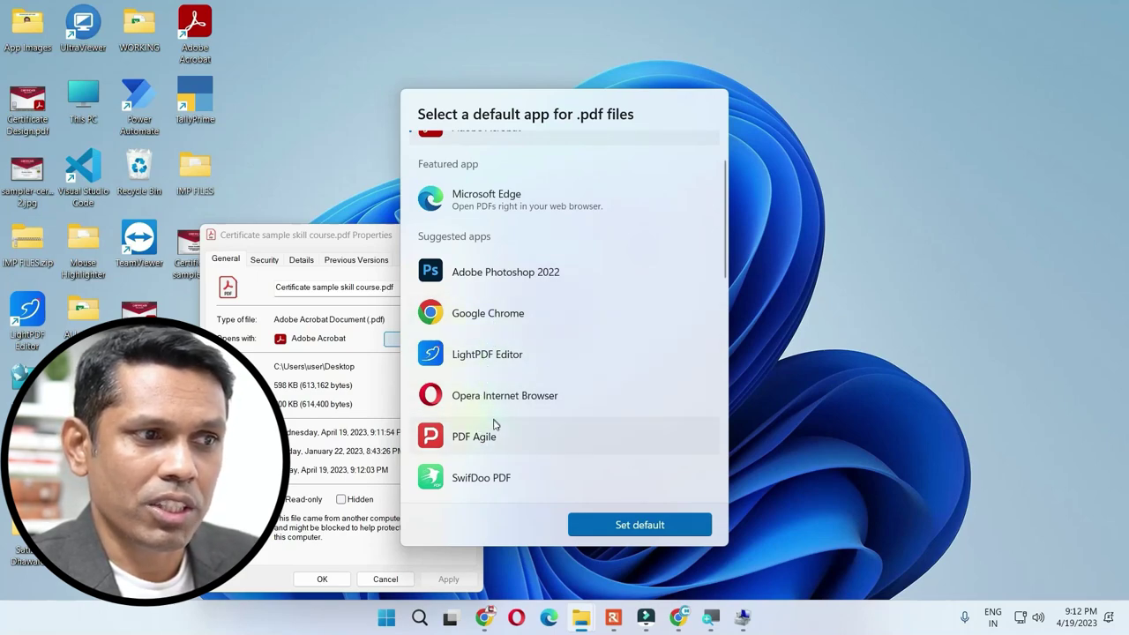
{"action": "scroll", "coordinate": [498, 370], "scroll_direction": "down", "scroll_amount": 2}
{"action": "scroll", "coordinate": [499, 371], "scroll_direction": "down", "scroll_amount": 2}
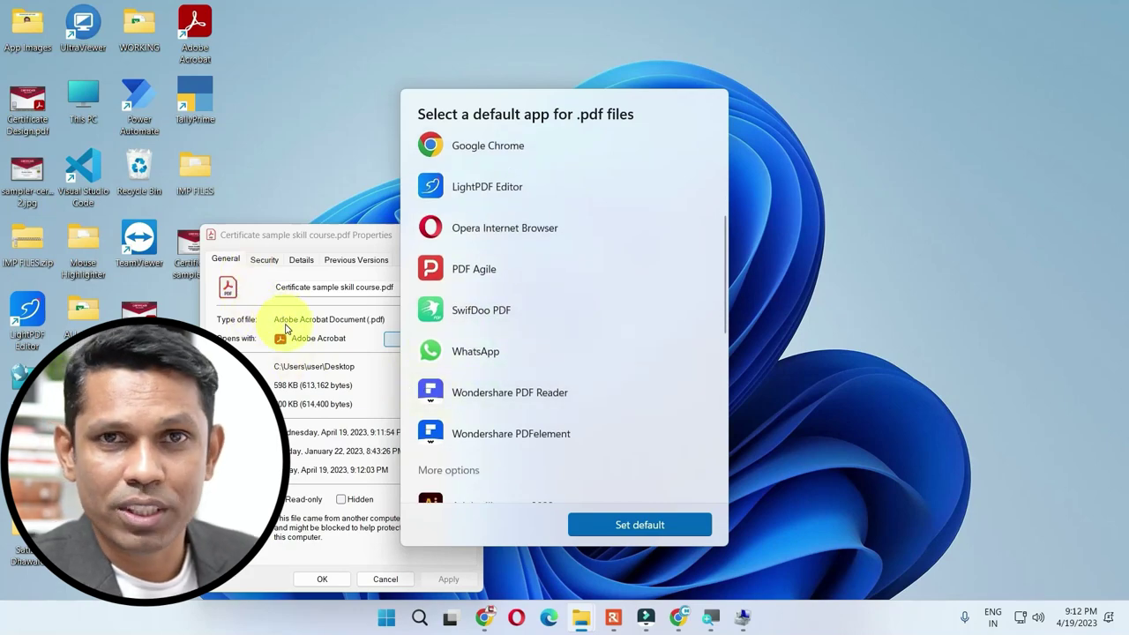
{"action": "scroll", "coordinate": [721, 317], "scroll_direction": "up", "scroll_amount": 4}
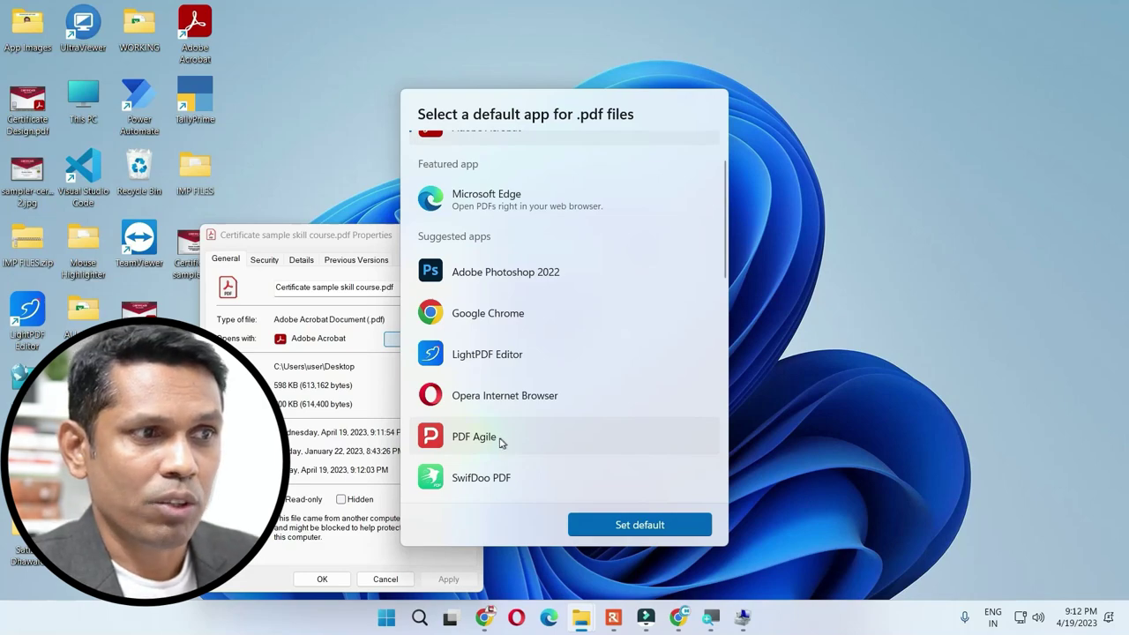
{"action": "scroll", "coordinate": [491, 190], "scroll_direction": "up", "scroll_amount": 2}
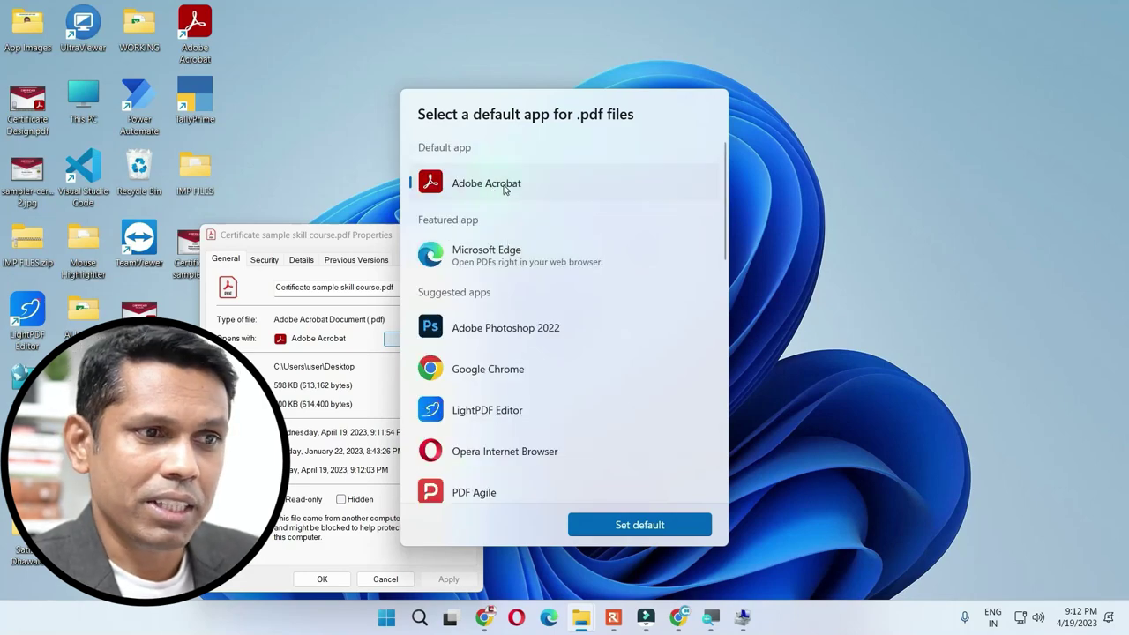
{"action": "left_click", "coordinate": [668, 522]}
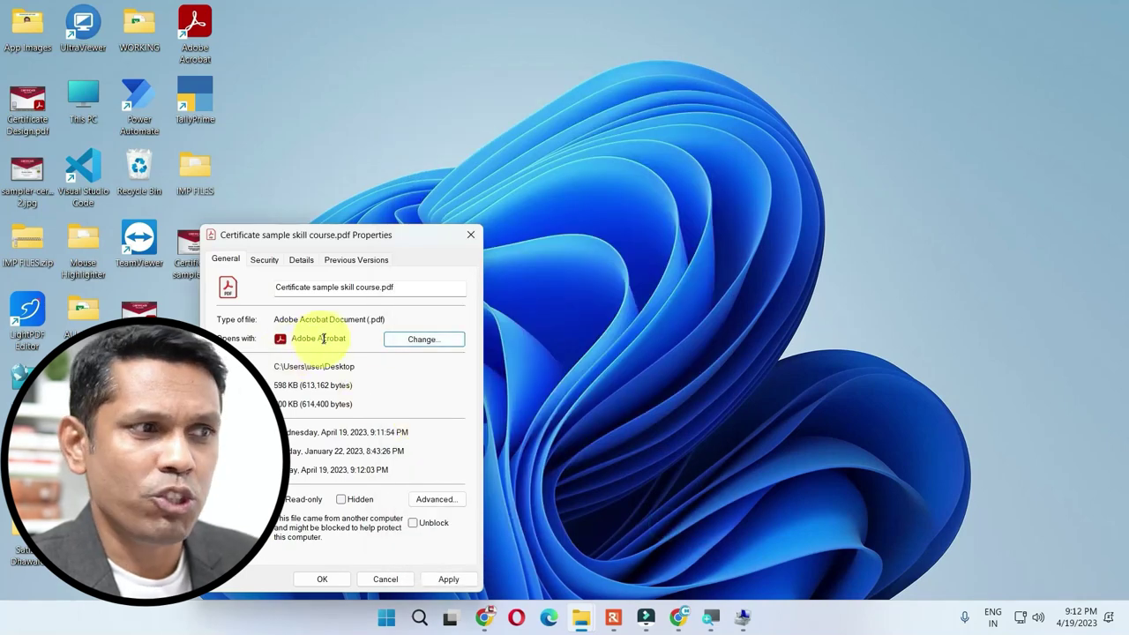
{"action": "left_click", "coordinate": [470, 235]}
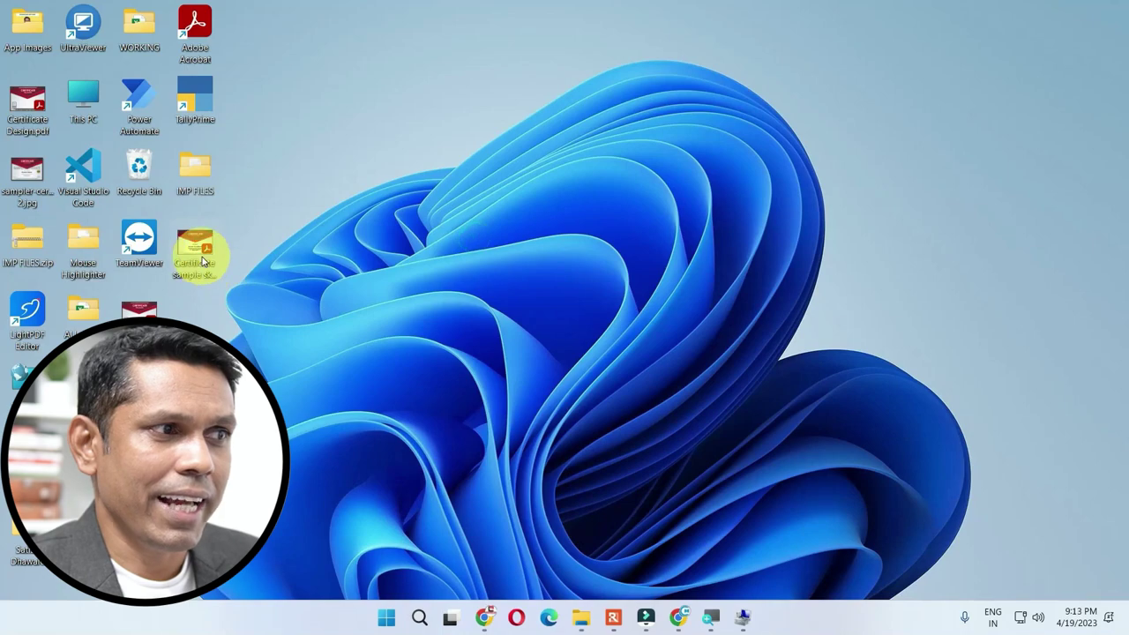
{"action": "double_click", "coordinate": [202, 261]}
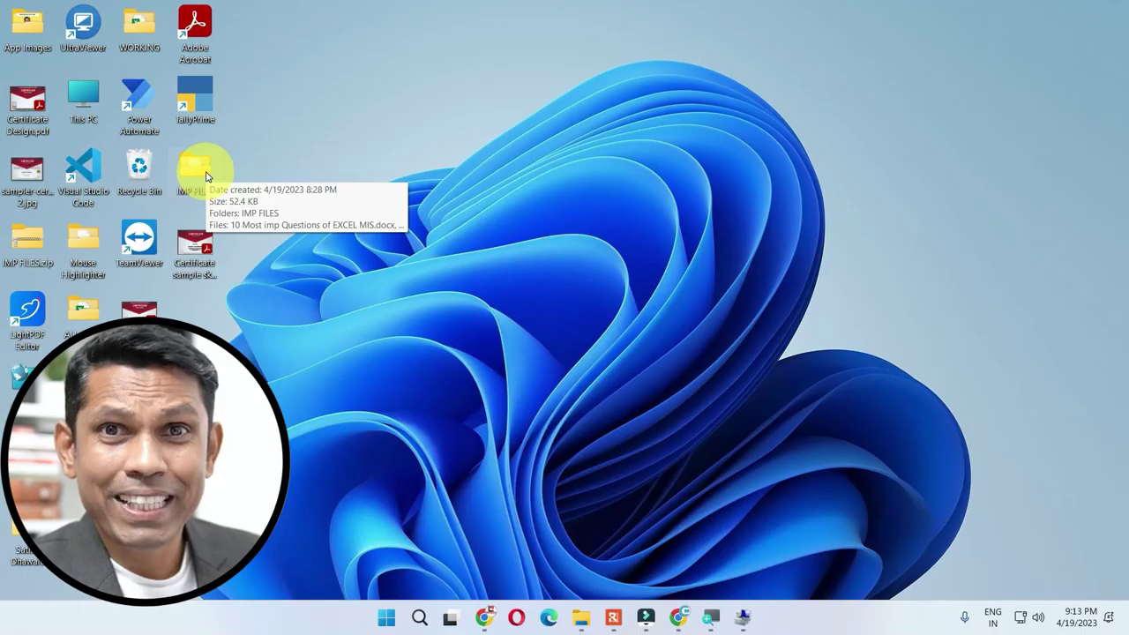
- Open the desktop's IMP FILES folder and show the properties of 10 Most imp Questions of EXCEL MIS.docx
{"action": "double_click", "coordinate": [194, 170]}
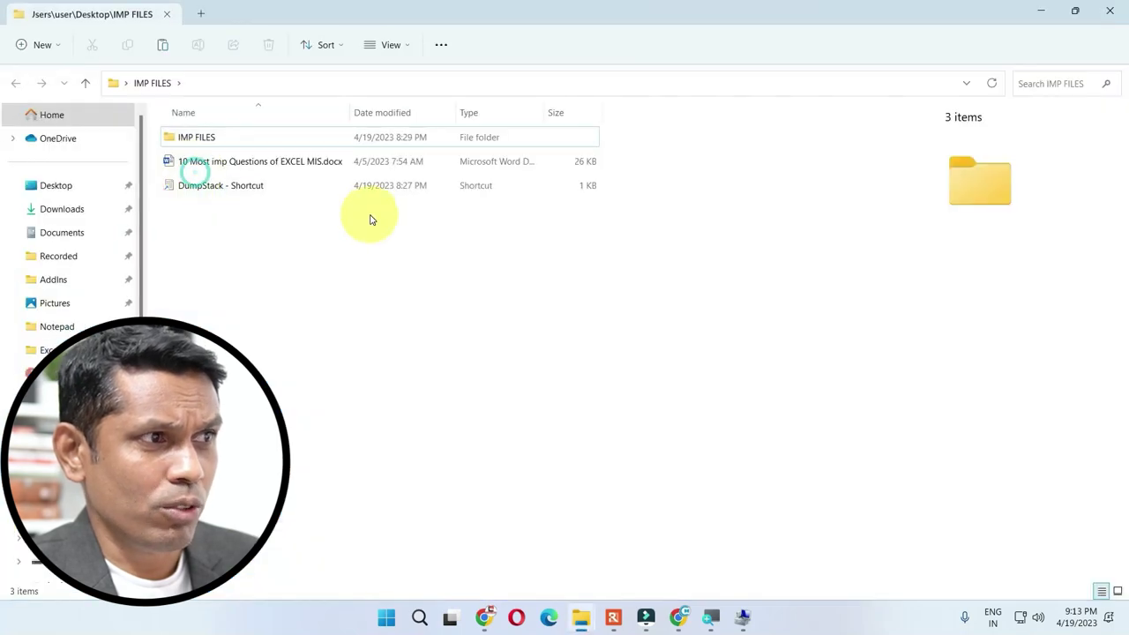
{"action": "left_click", "coordinate": [216, 161]}
{"action": "right_click", "coordinate": [217, 160]}
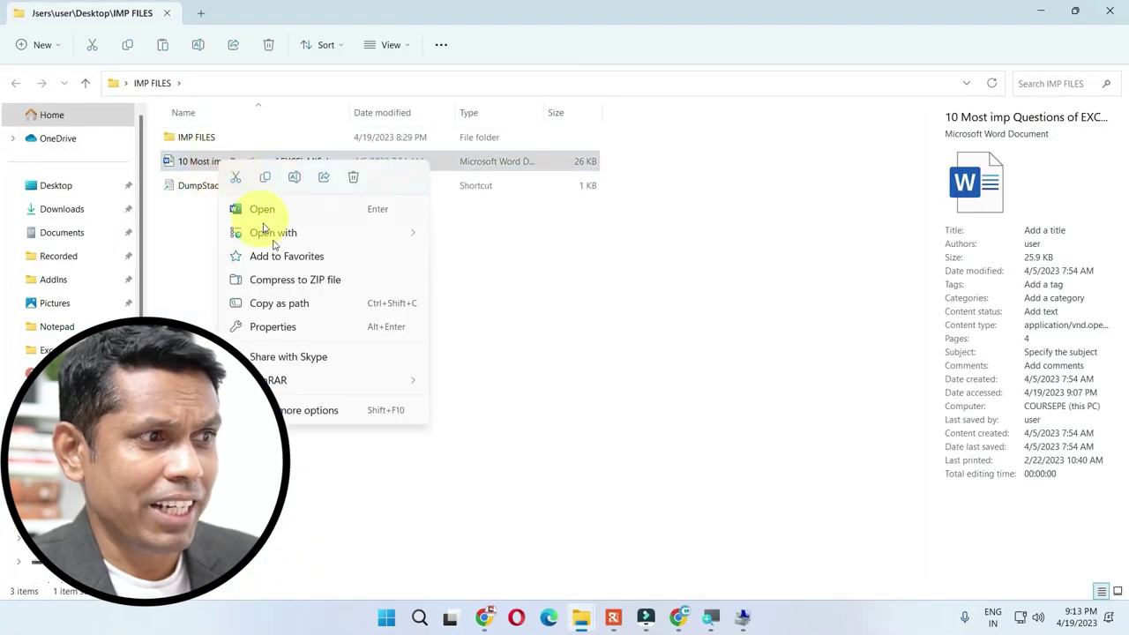
{"action": "left_click", "coordinate": [284, 326]}
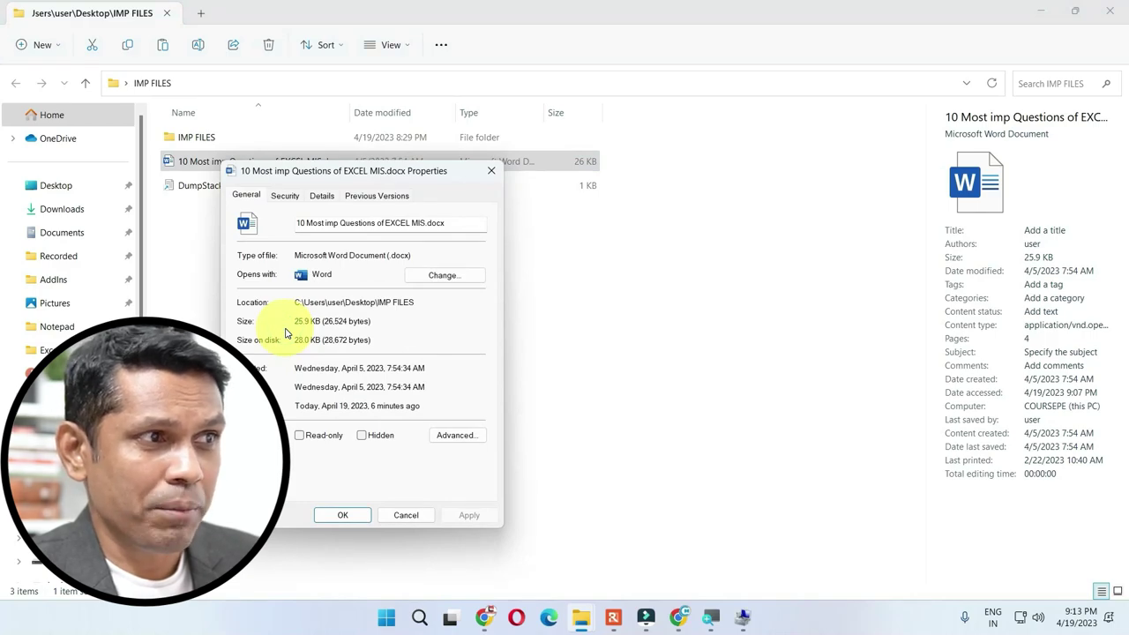
- Examine the Word document's security permissions for the Administrators group and the personal user account
{"action": "left_click", "coordinate": [289, 196]}
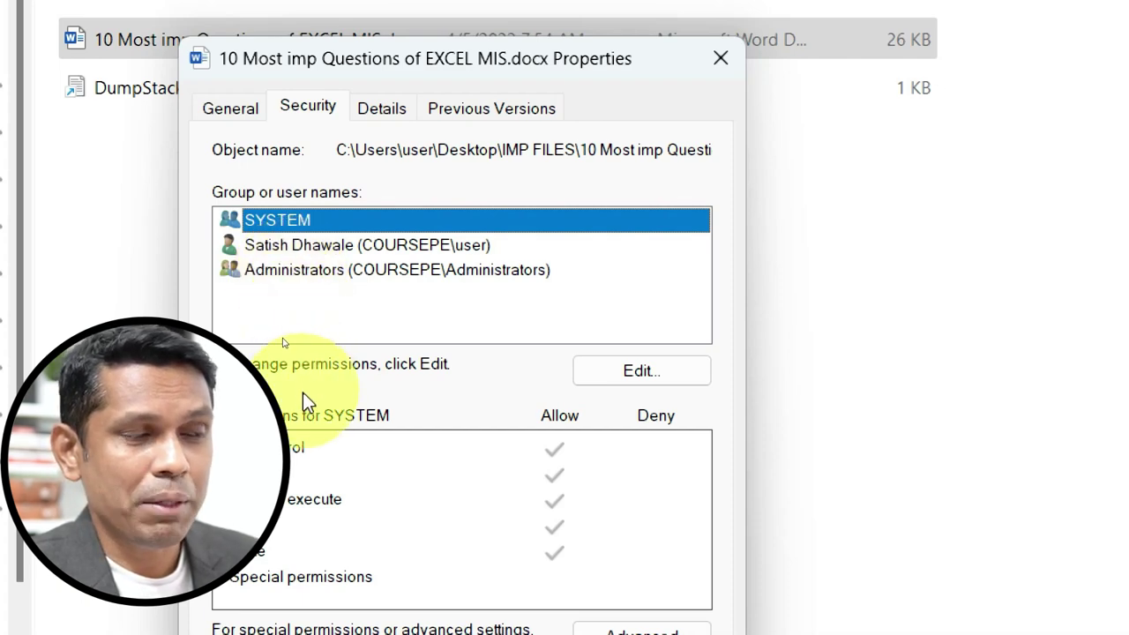
{"action": "left_click", "coordinate": [284, 271]}
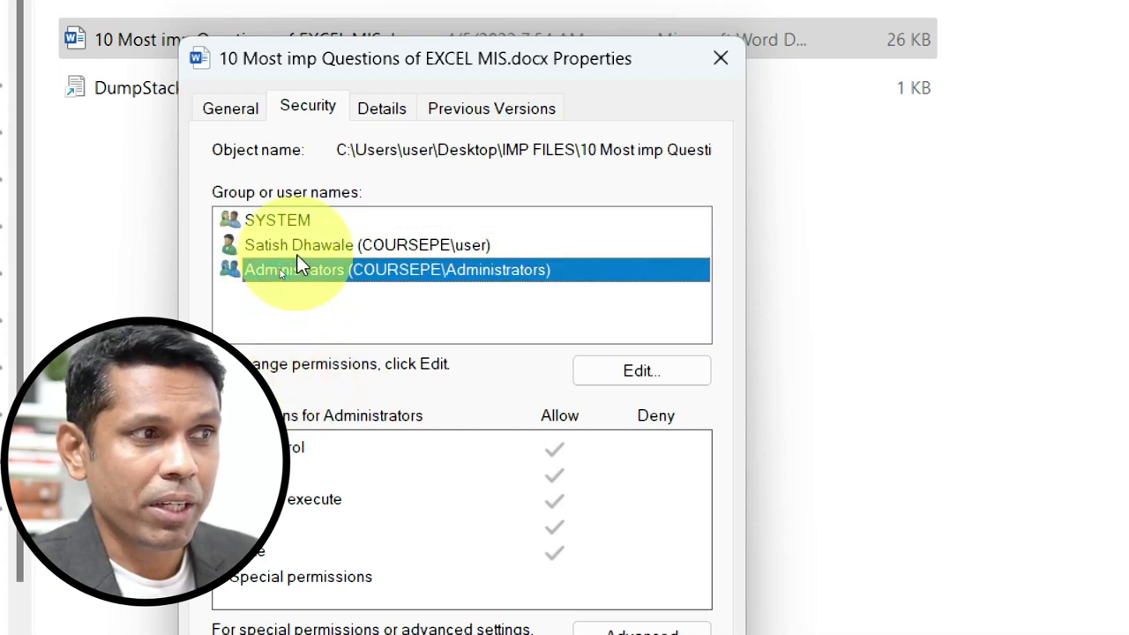
{"action": "left_click", "coordinate": [297, 251]}
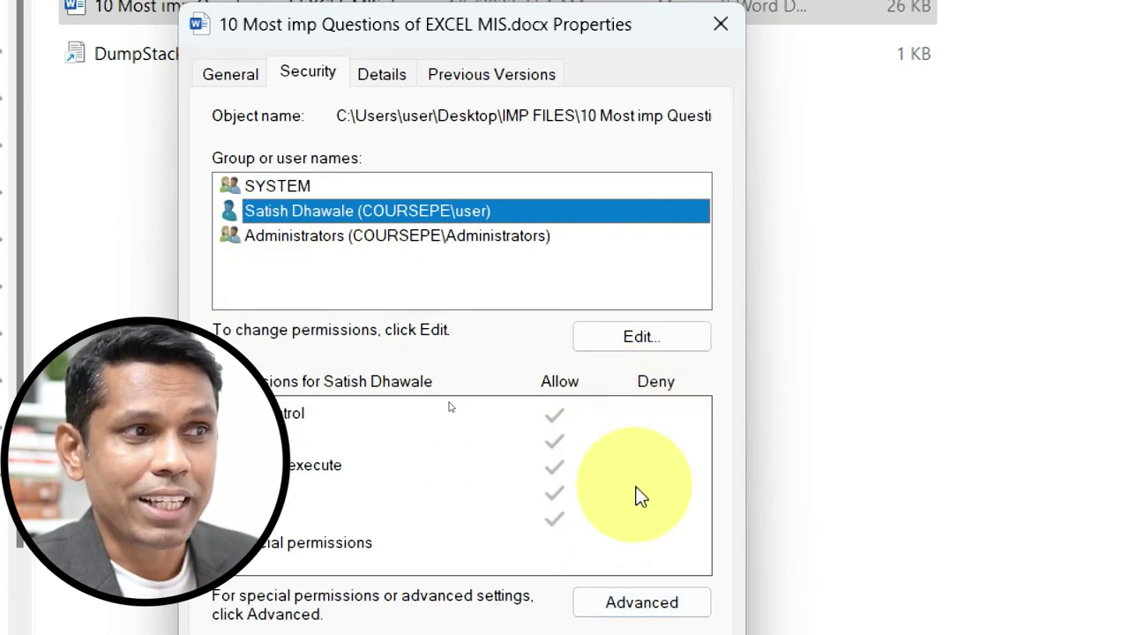
{"action": "left_click", "coordinate": [399, 238]}
{"action": "left_click", "coordinate": [370, 219]}
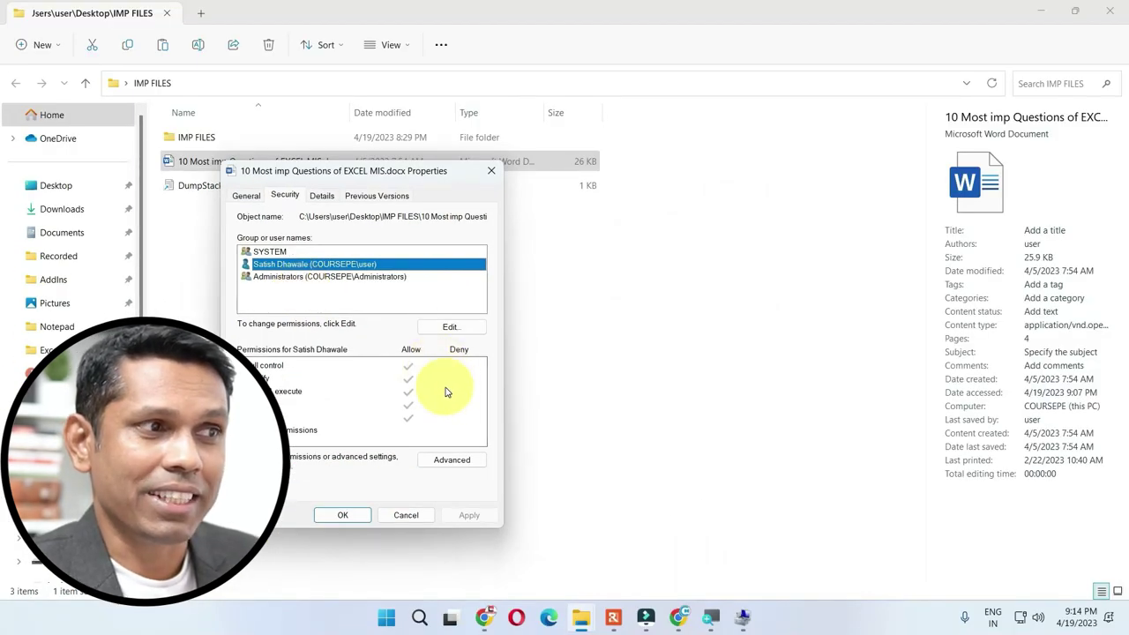
- Close the document's properties and search for Night light to open its display settings
{"action": "key", "text": "Escape"}
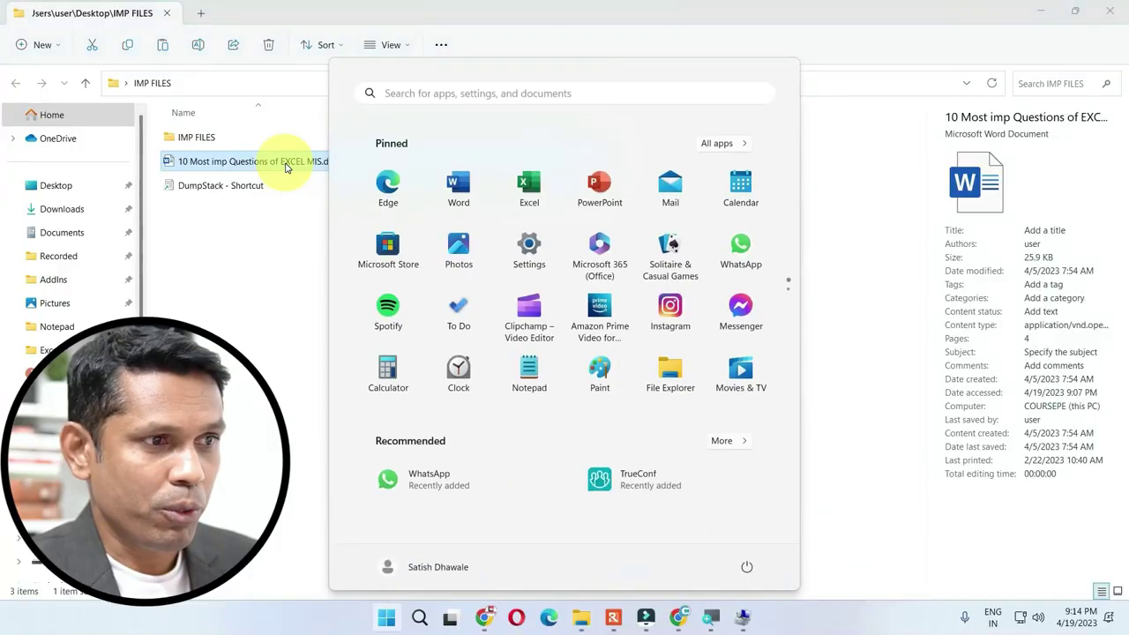
{"action": "type", "text": "NIG"}
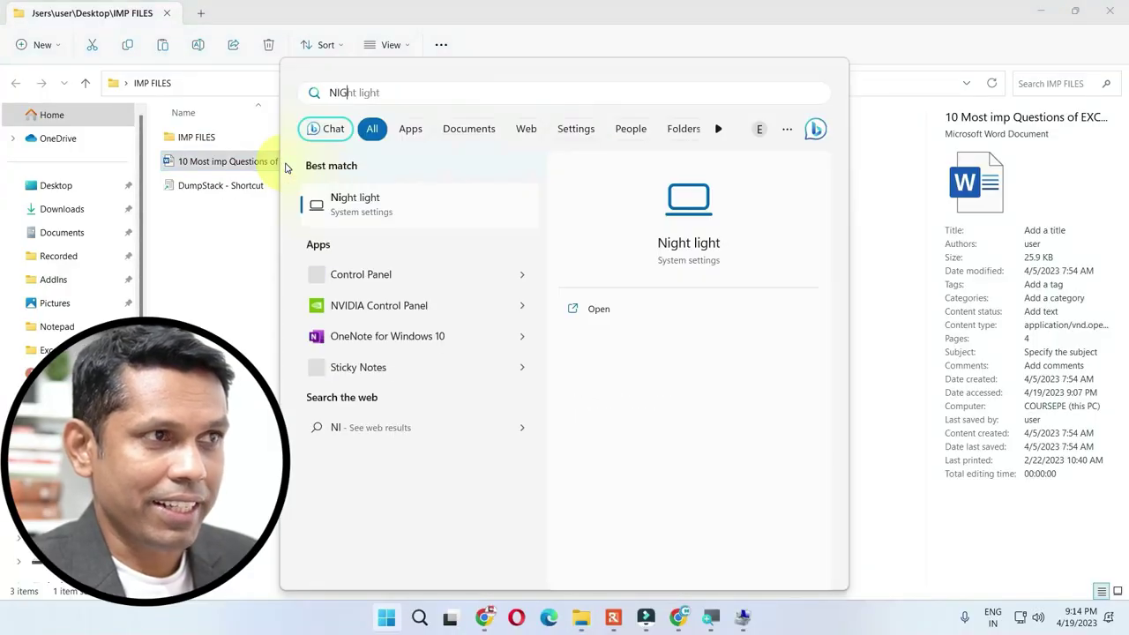
{"action": "type", "text": "H"}
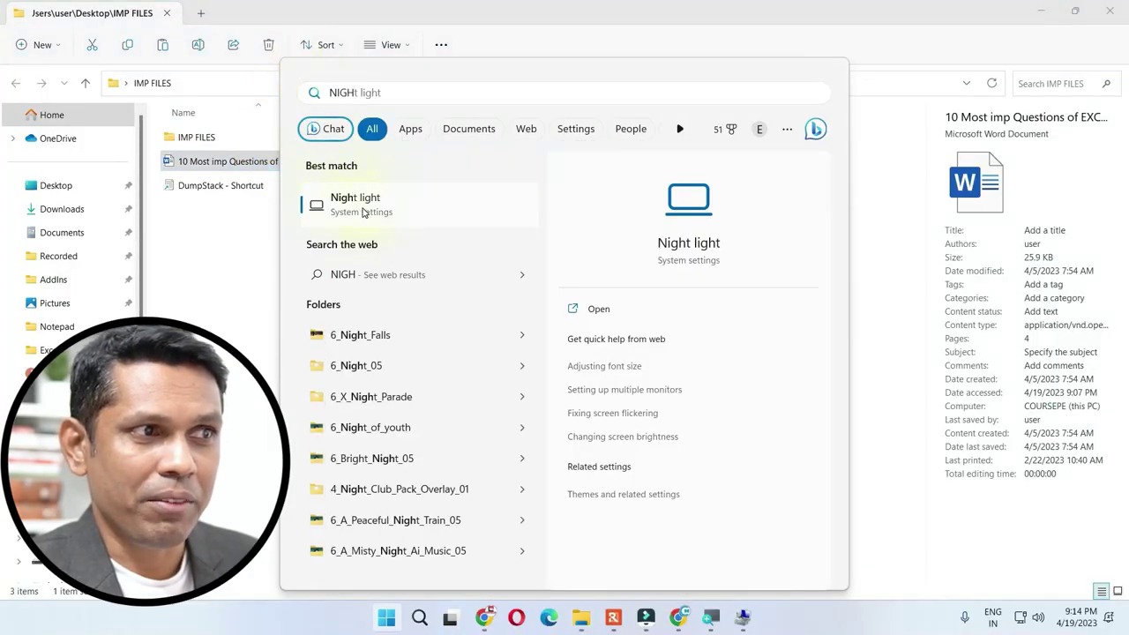
{"action": "left_click", "coordinate": [363, 213]}
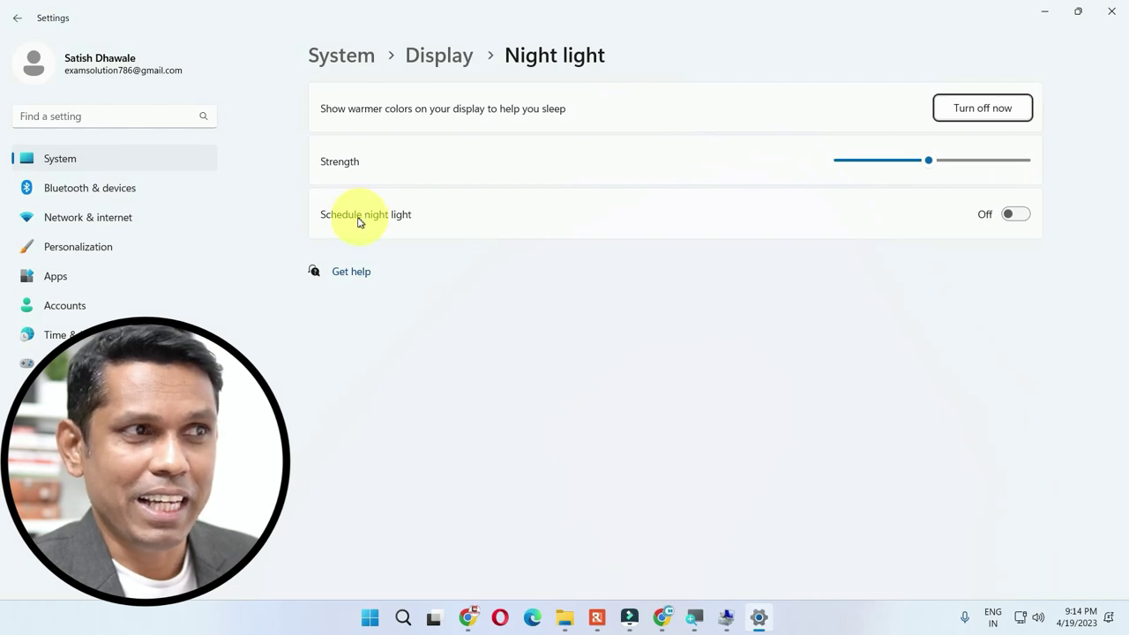
- Switch night light off and back on, and enable its schedule
{"action": "left_click", "coordinate": [987, 112]}
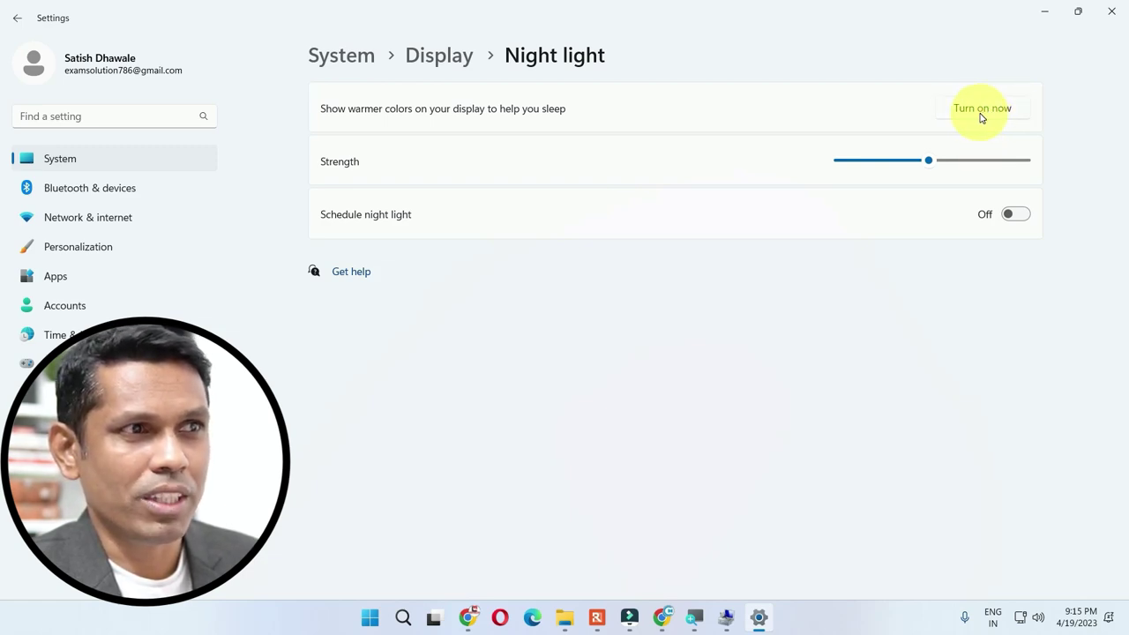
{"action": "left_click", "coordinate": [981, 113]}
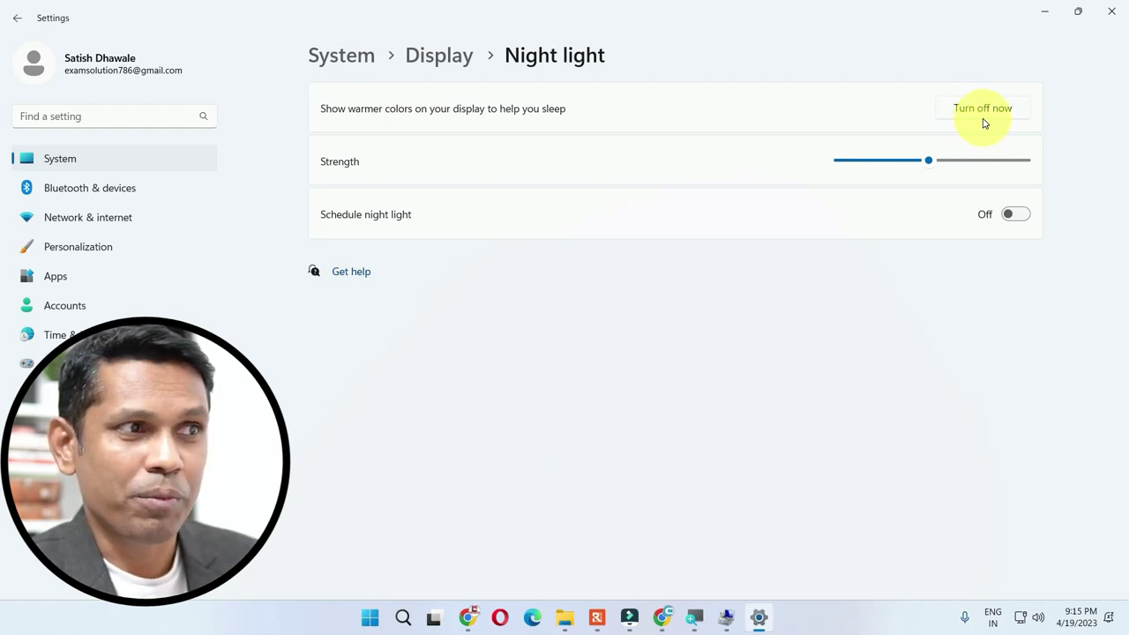
{"action": "left_click", "coordinate": [1012, 217]}
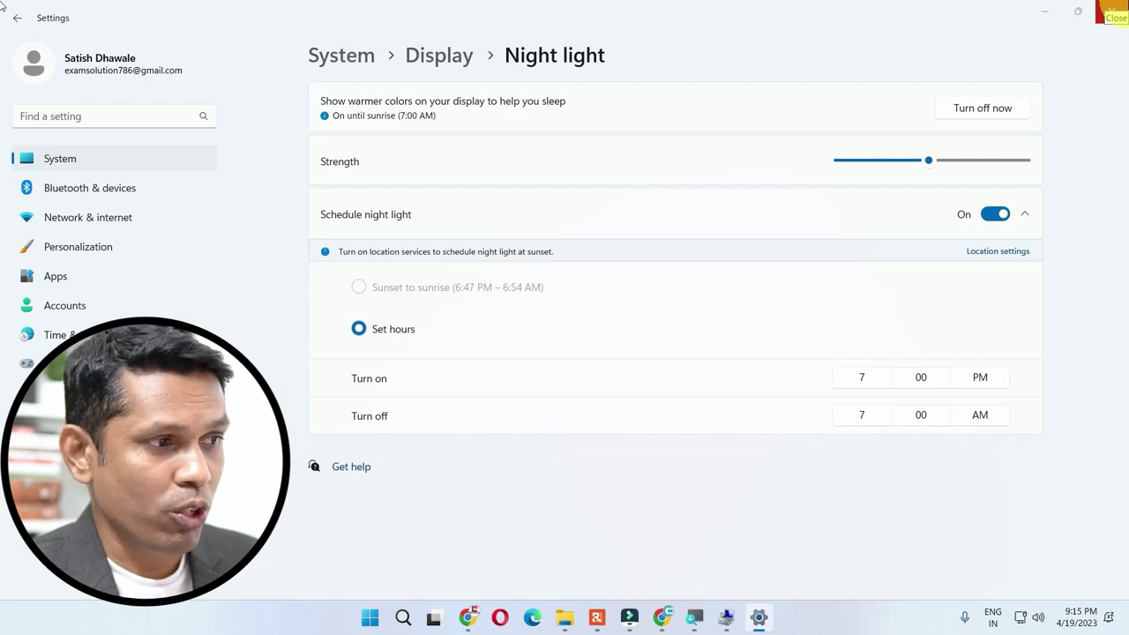
- Open Power Options in Control Panel and show the plan settings for the Balanced power plan
{"action": "key", "text": "super+r"}
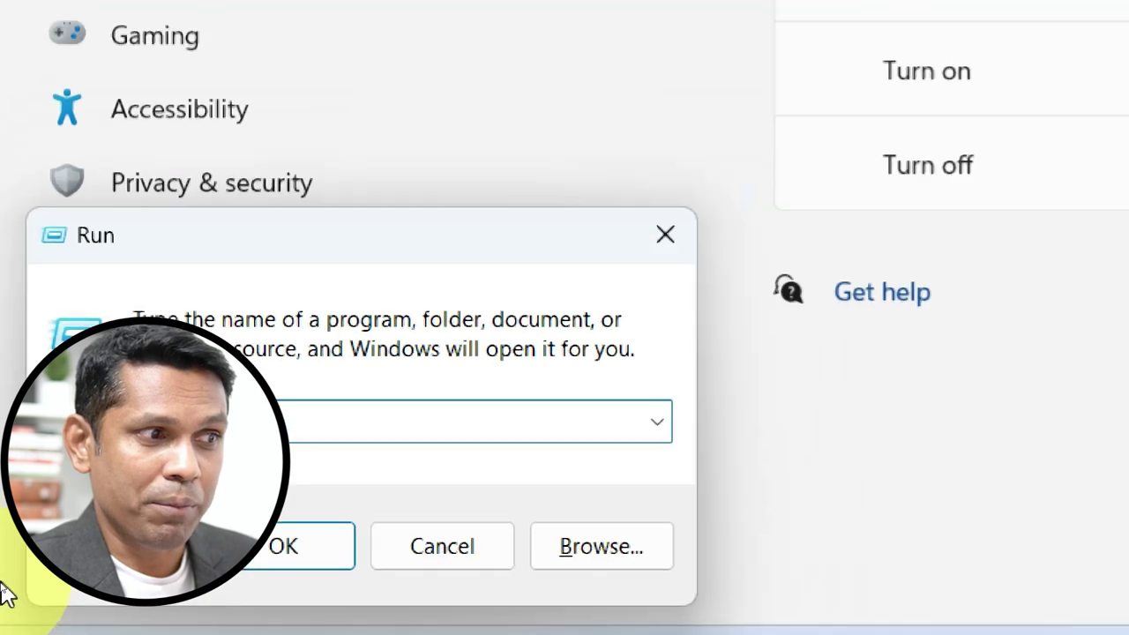
{"action": "key", "text": "Escape"}
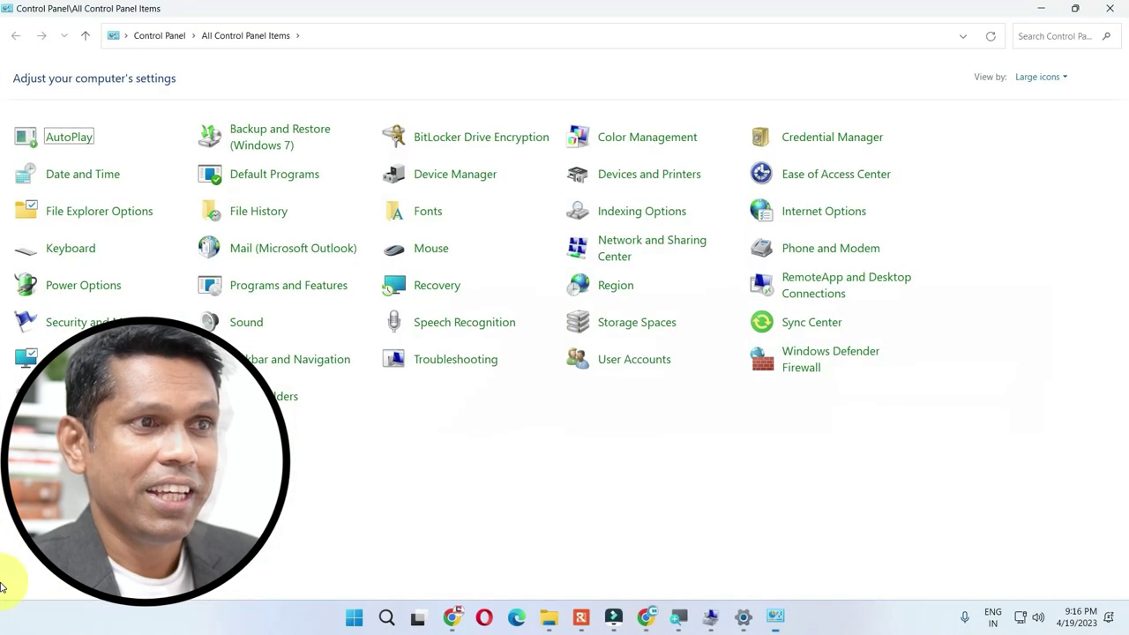
{"action": "left_click", "coordinate": [64, 292]}
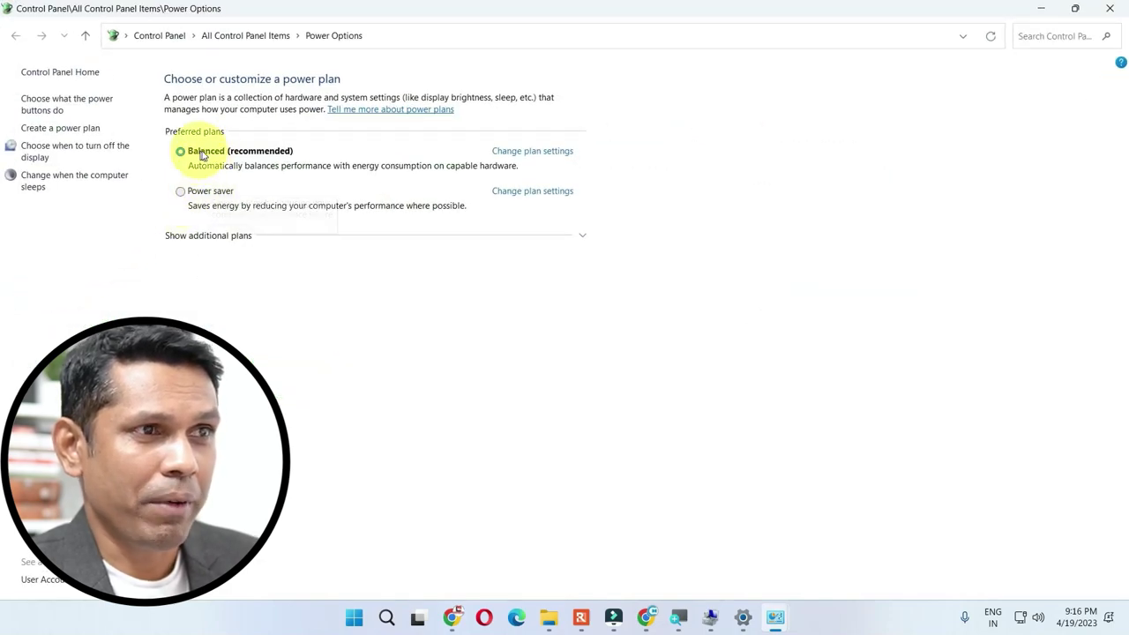
{"action": "left_click", "coordinate": [510, 155]}
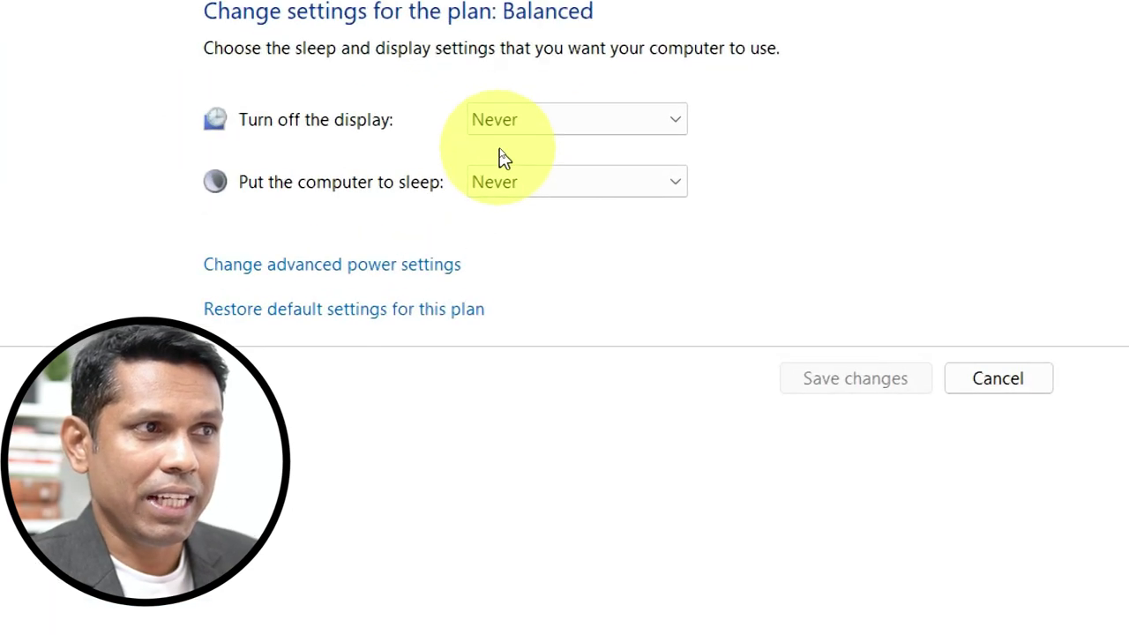
- Try a 3-minute display turn-off time for the Balanced plan and set it back to Never
{"action": "left_click", "coordinate": [524, 129]}
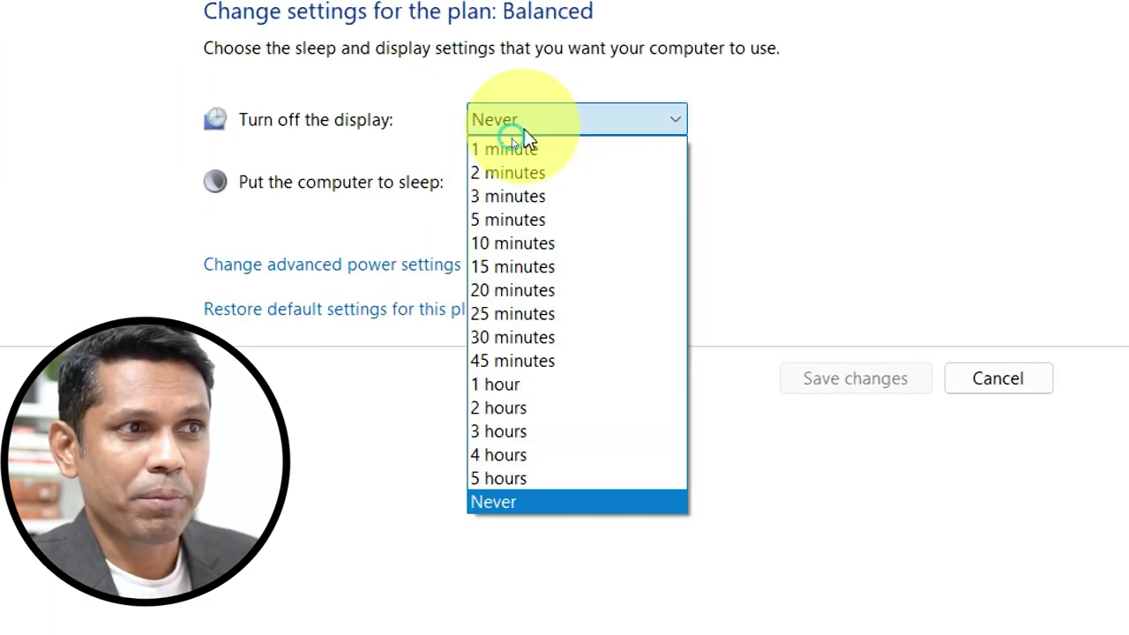
{"action": "left_click", "coordinate": [523, 201]}
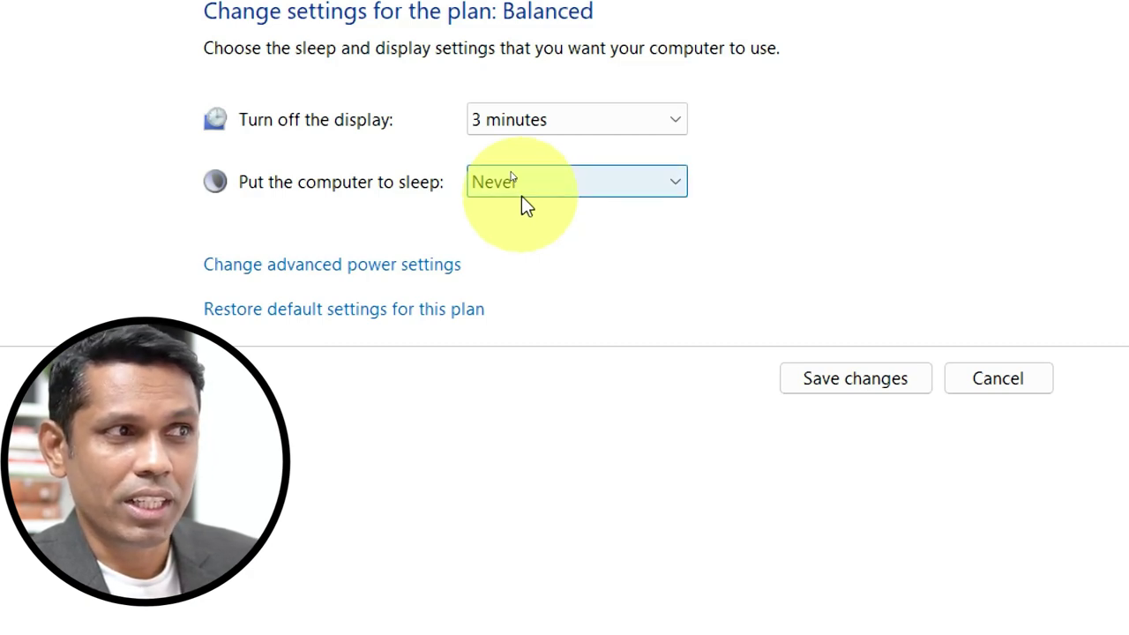
{"action": "left_click", "coordinate": [521, 116]}
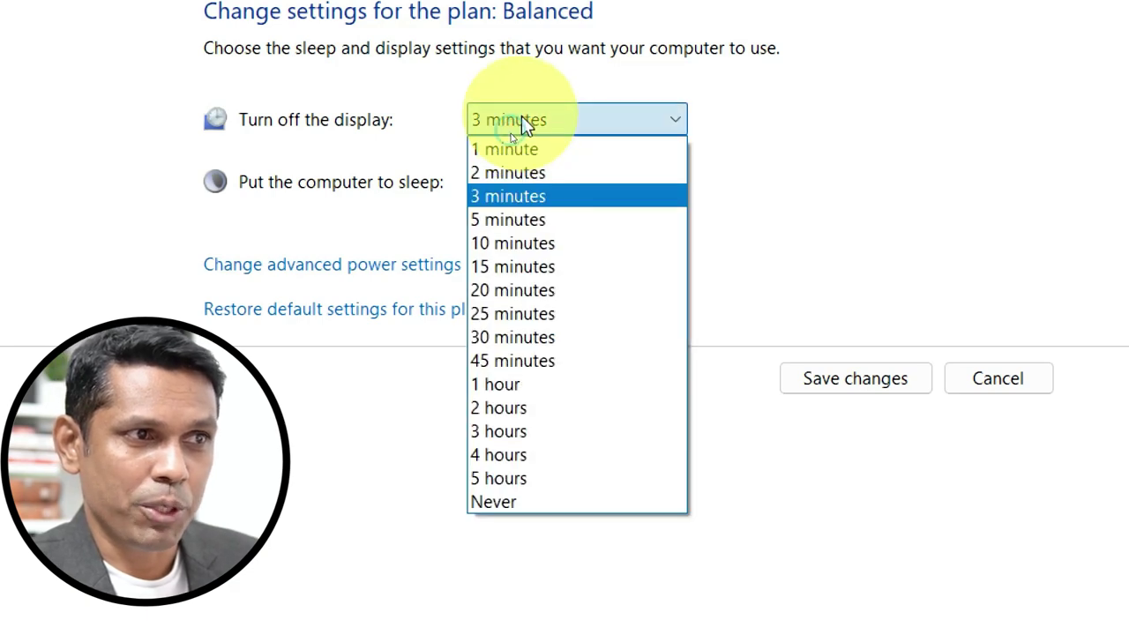
{"action": "left_click", "coordinate": [520, 507]}
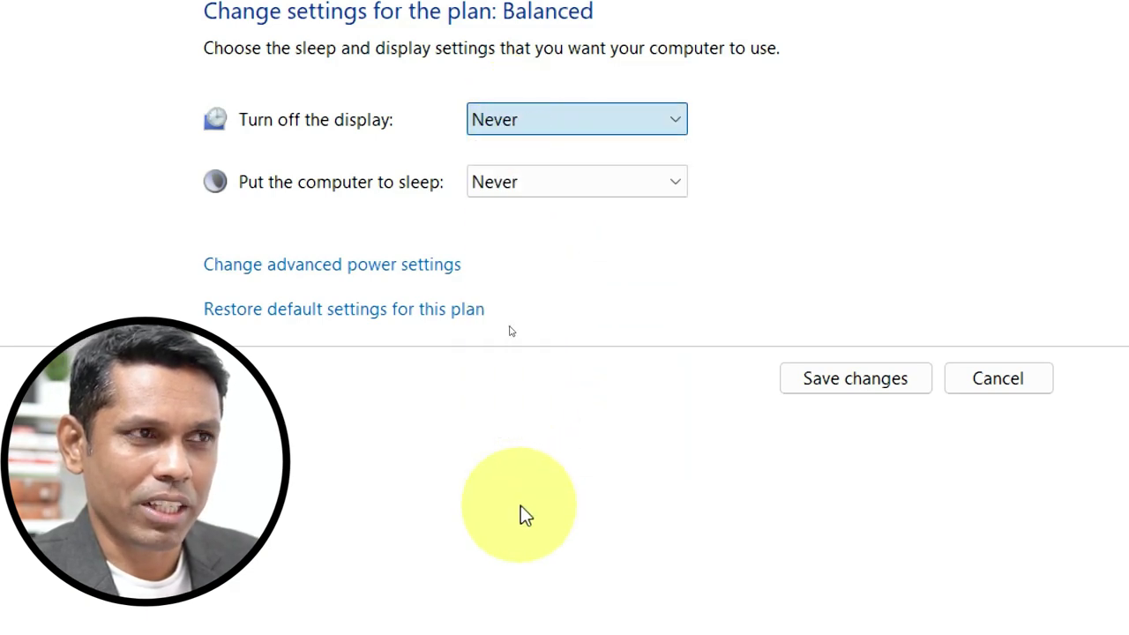
- Set the Balanced plan to turn off the display after 3 minutes and choose a sleep delay for the computer
{"action": "left_click", "coordinate": [569, 111]}
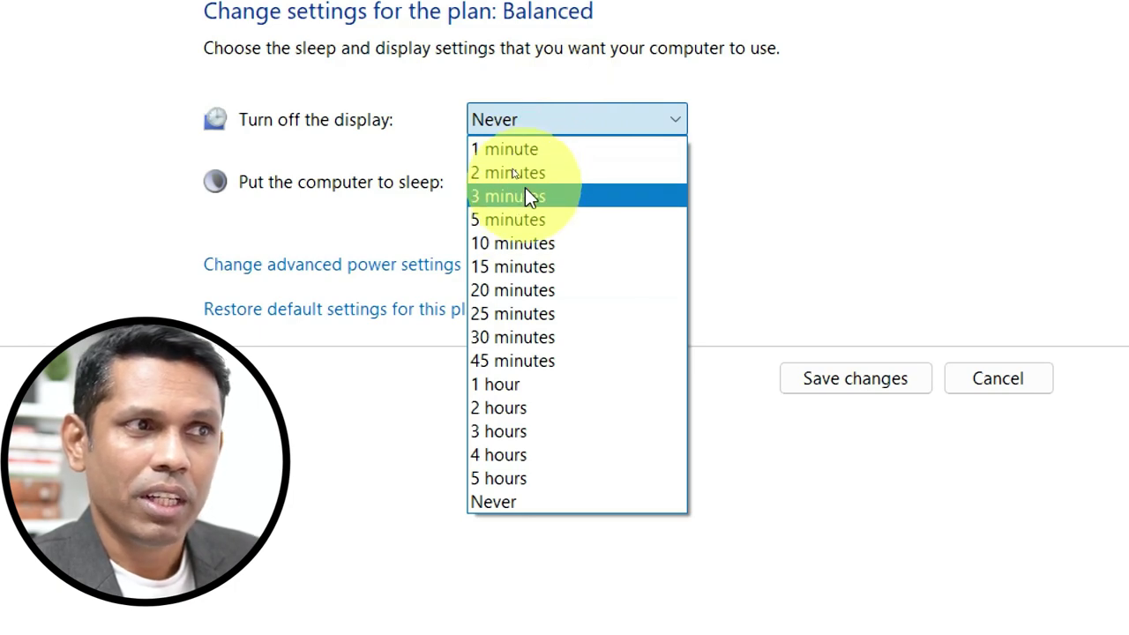
{"action": "left_click", "coordinate": [525, 194]}
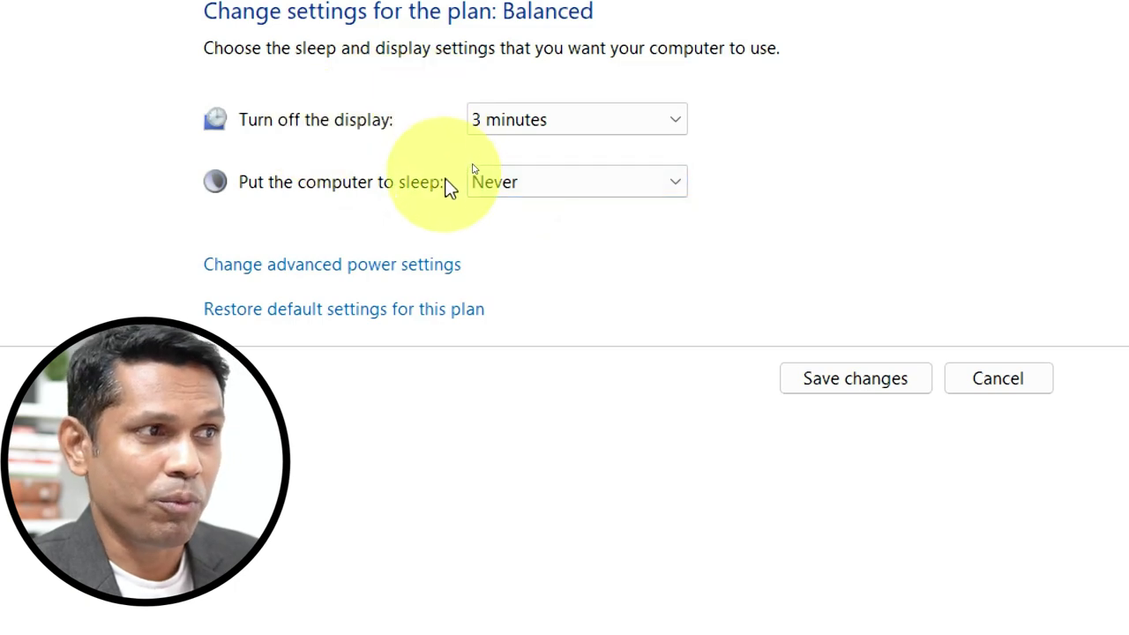
{"action": "left_click", "coordinate": [542, 178]}
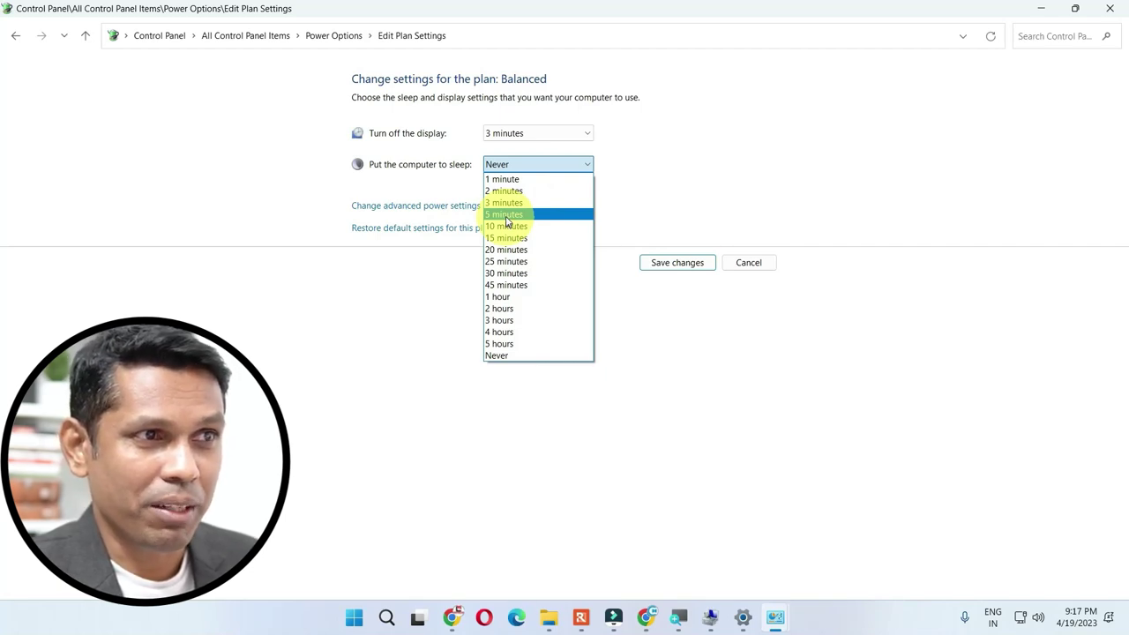
{"action": "left_click", "coordinate": [509, 227]}
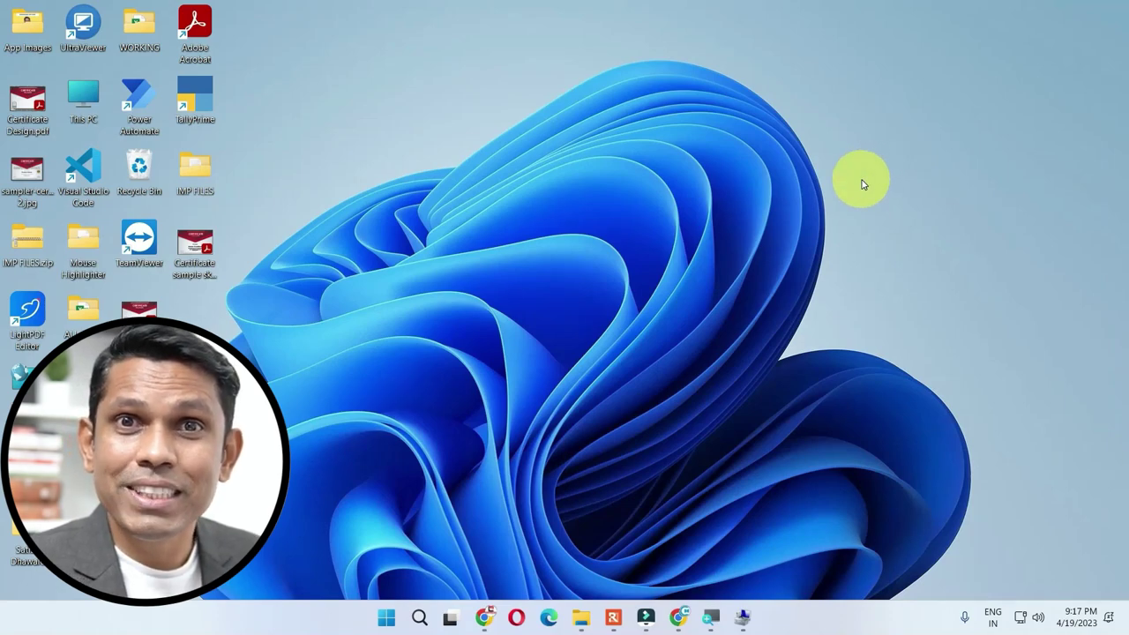
- Open the user's temporary files folder with the Run command %TEMP%
{"action": "key", "text": "super+r"}
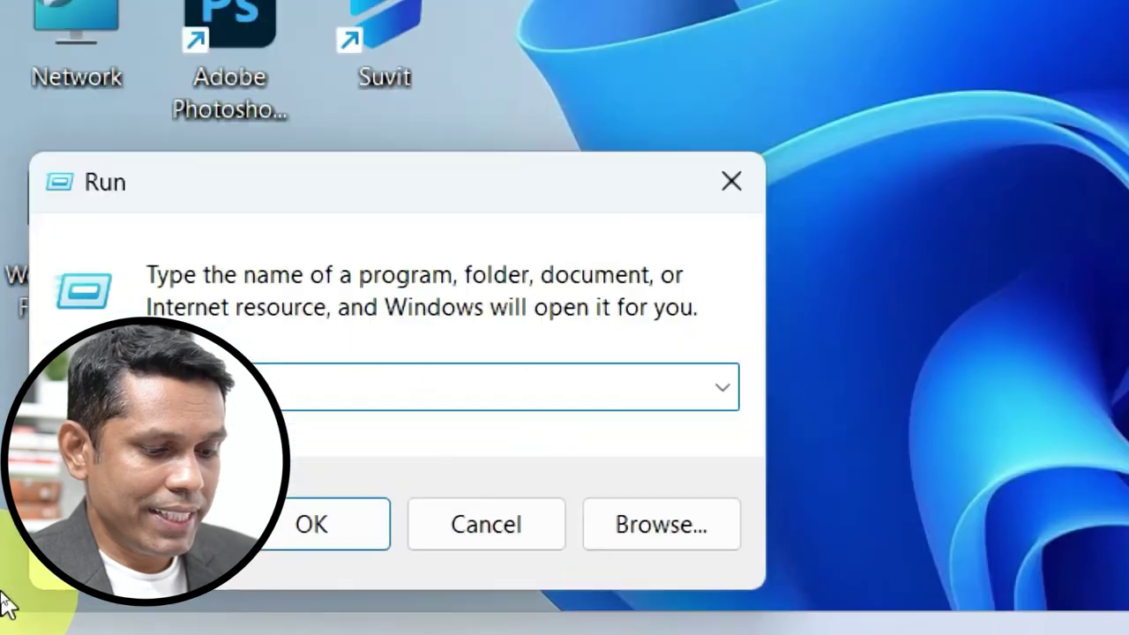
{"action": "type", "text": "%"}
{"action": "key", "text": "Down"}
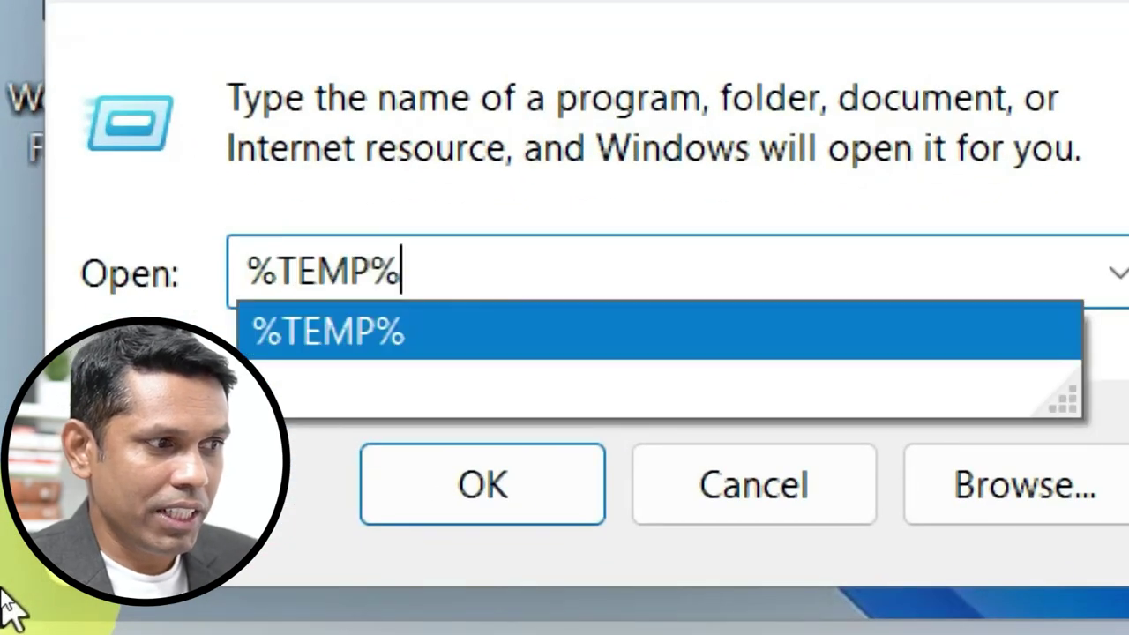
{"action": "key", "text": "Return"}
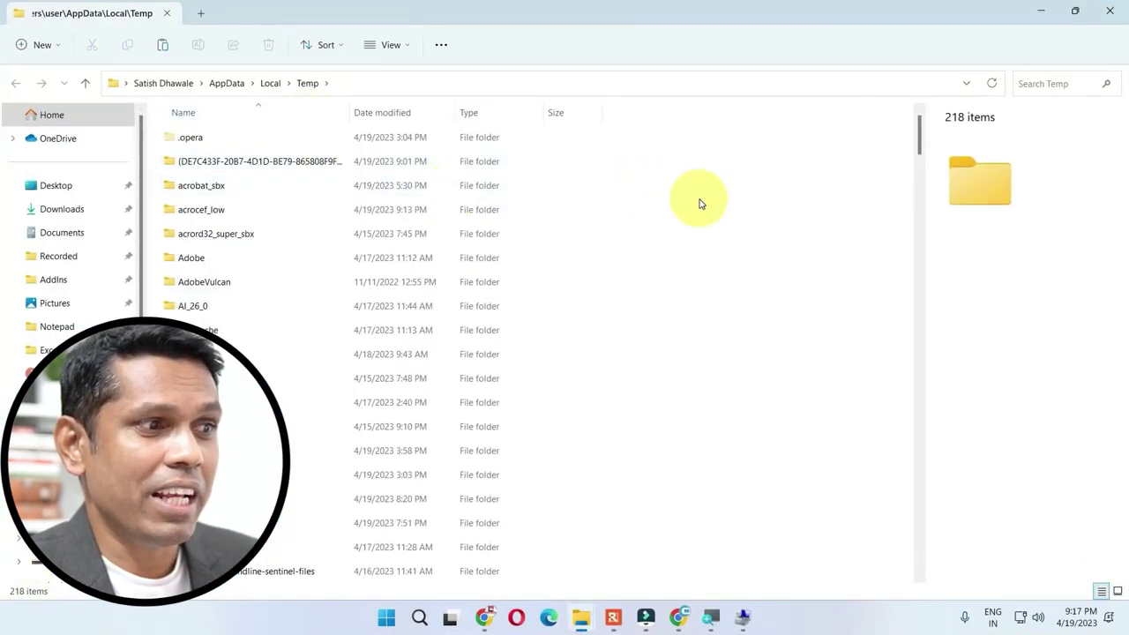
- Permanently delete a batch of folders at the start of the Temp list, skipping all items that are in use
{"action": "left_click_drag", "start_coordinate": [708, 184], "coordinate": [345, 477]}
{"action": "key", "text": "shift+Delete"}
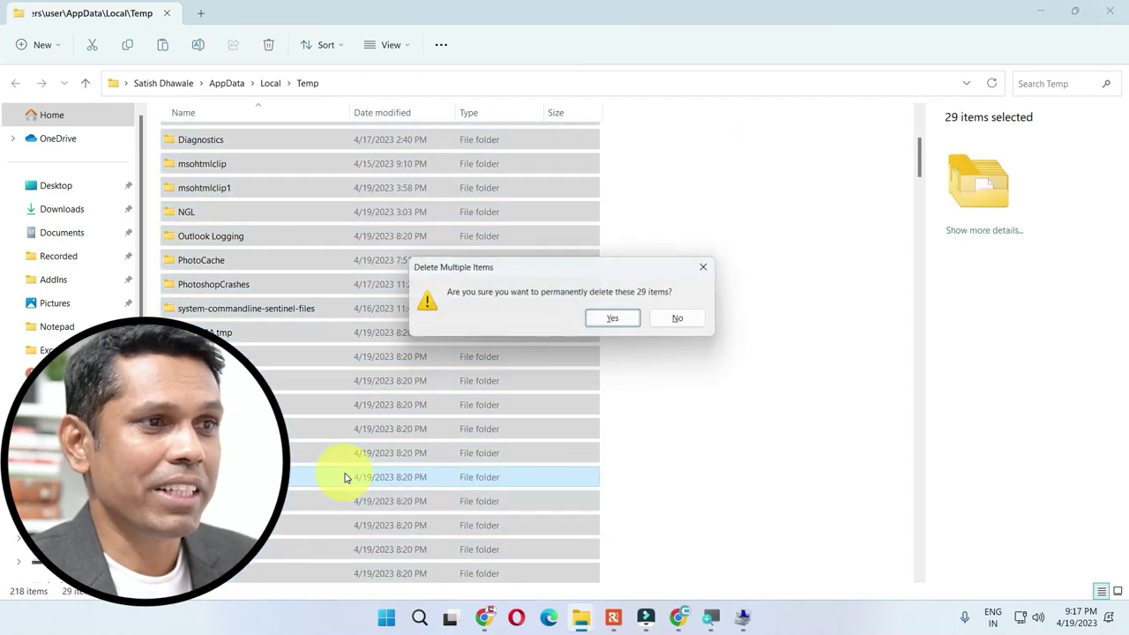
{"action": "left_click", "coordinate": [628, 322]}
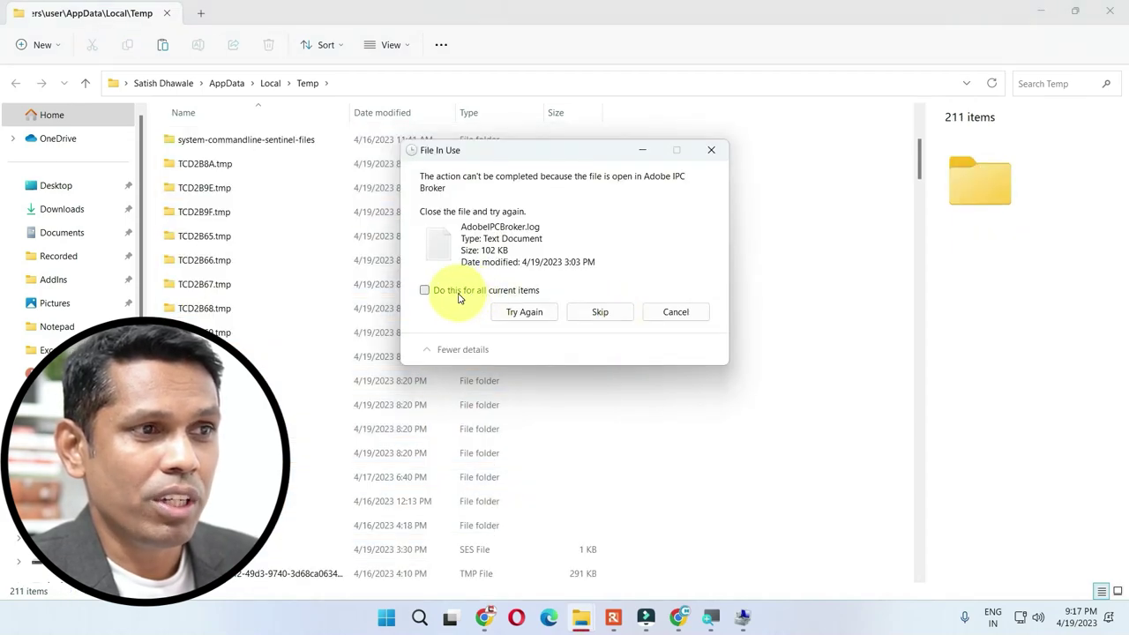
{"action": "left_click", "coordinate": [454, 294]}
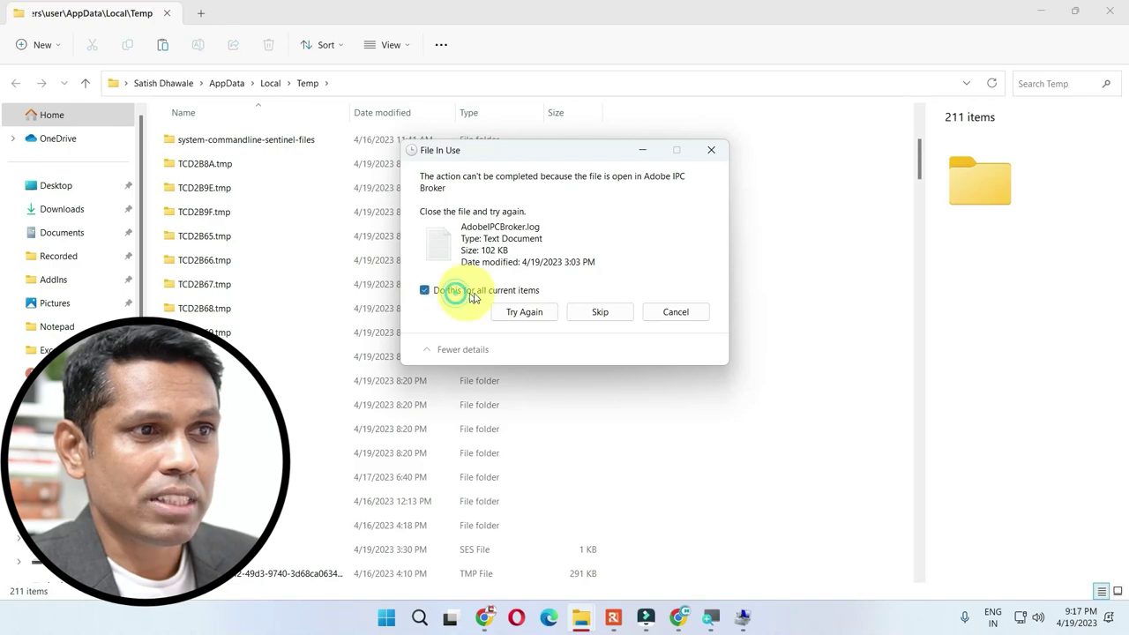
{"action": "left_click", "coordinate": [597, 312]}
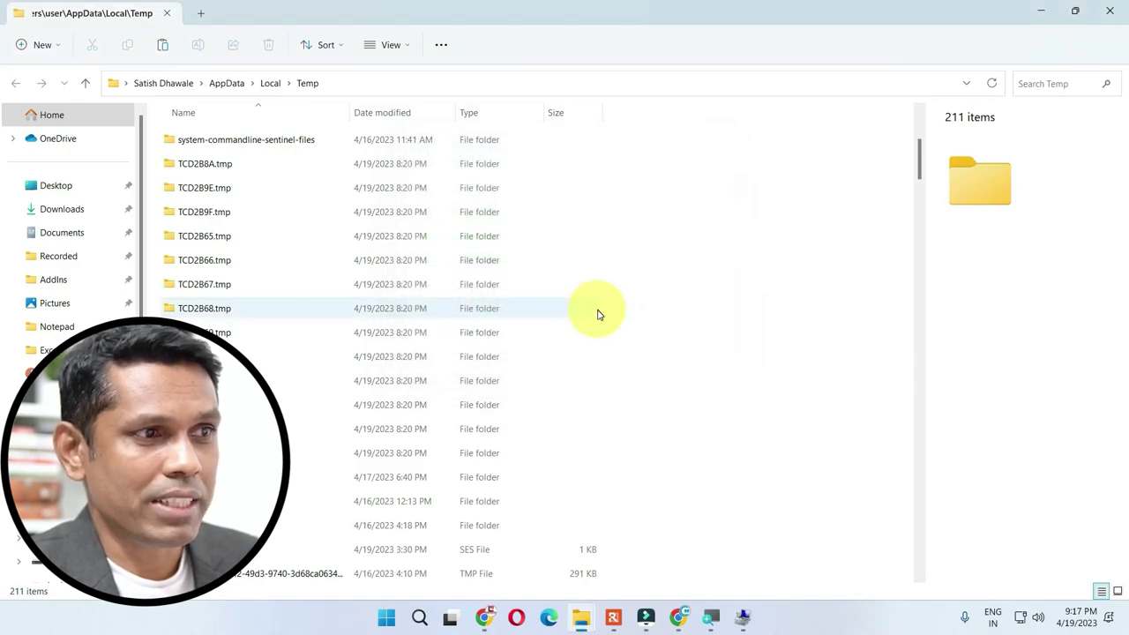
- Look through the remaining items in the Temp folder and close the window
{"action": "scroll", "coordinate": [221, 309], "scroll_direction": "down", "scroll_amount": 5}
{"action": "scroll", "coordinate": [221, 402], "scroll_direction": "up", "scroll_amount": 5}
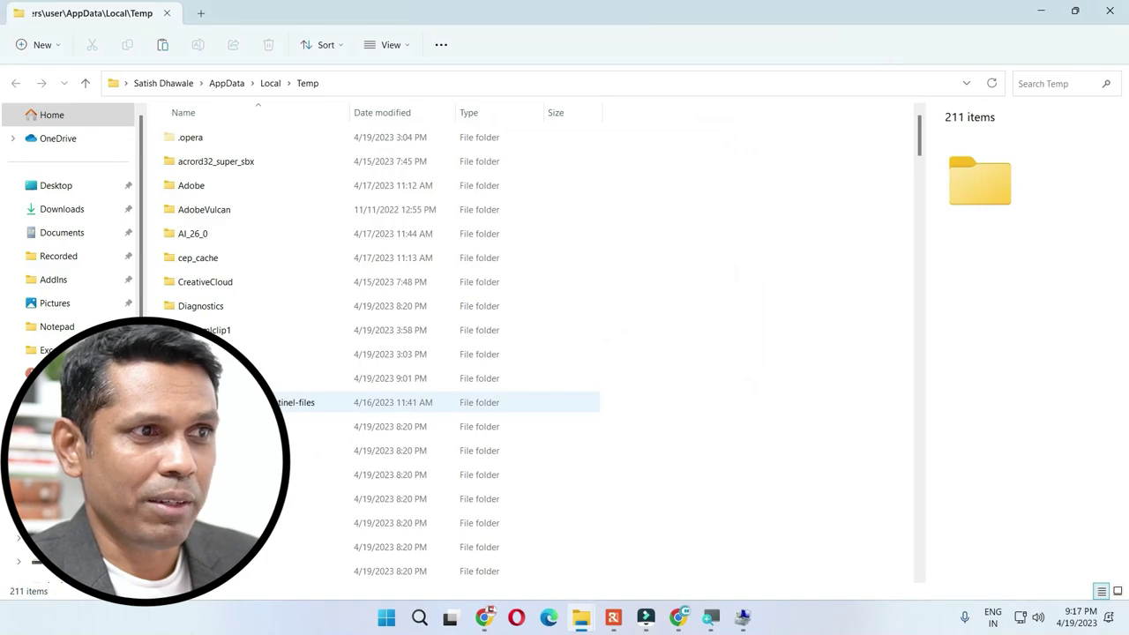
{"action": "scroll", "coordinate": [265, 406], "scroll_direction": "down", "scroll_amount": 15}
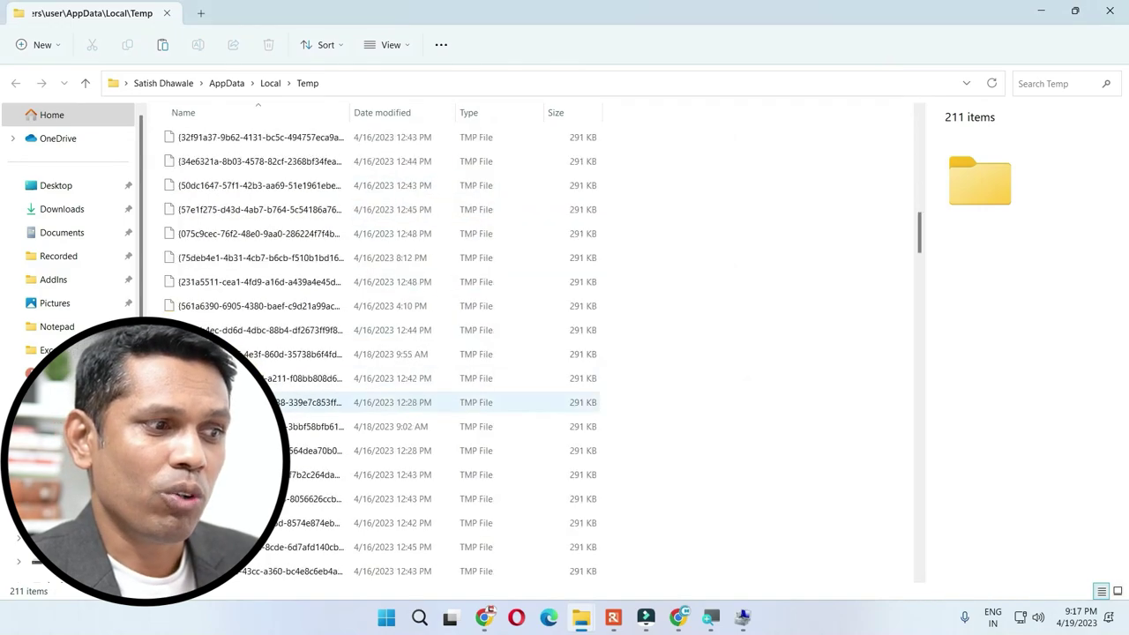
{"action": "scroll", "coordinate": [265, 406], "scroll_direction": "down", "scroll_amount": 1}
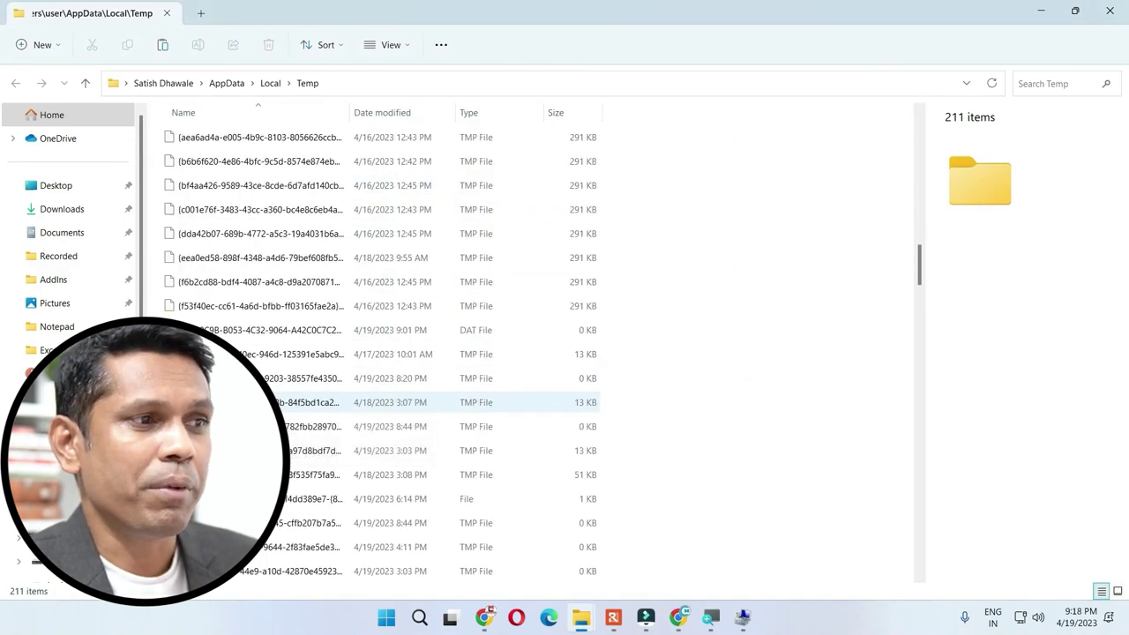
{"action": "key", "text": "ctrl+a"}
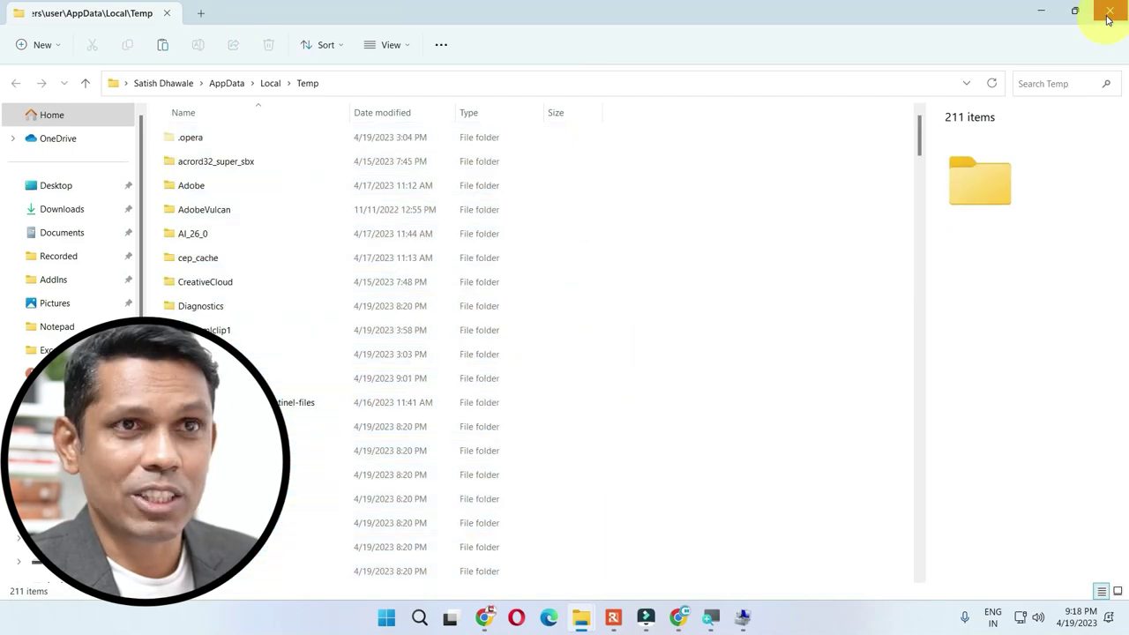
{"action": "left_click", "coordinate": [1109, 14]}
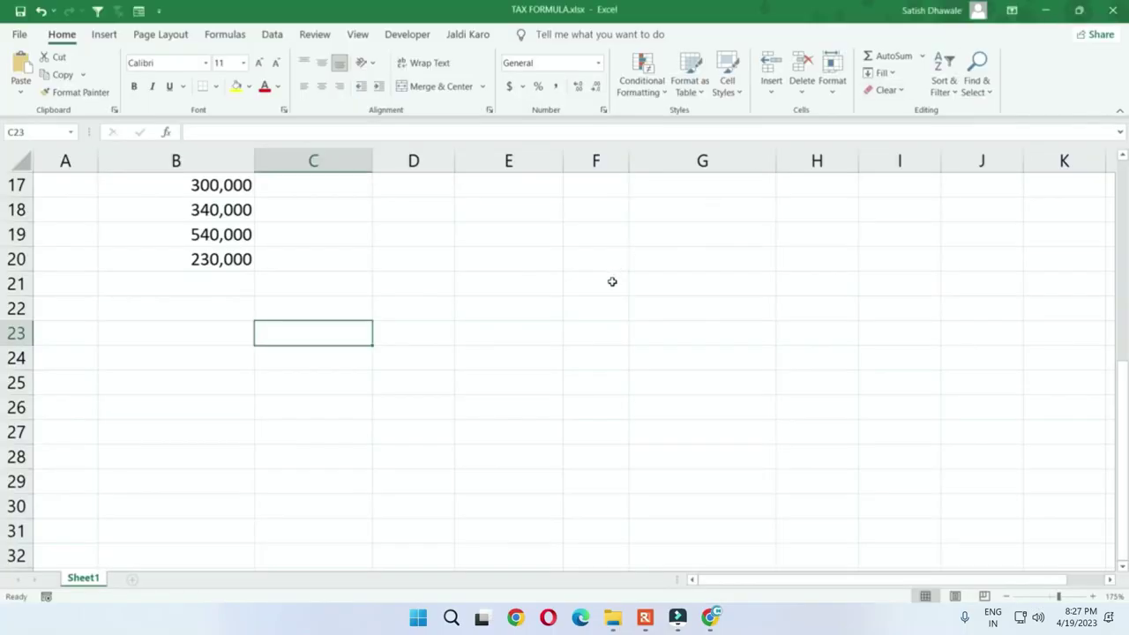
- Open New Volume (D:) in File Explorer and expand all its subfolders in the folder tree
{"action": "key", "text": "super+e"}
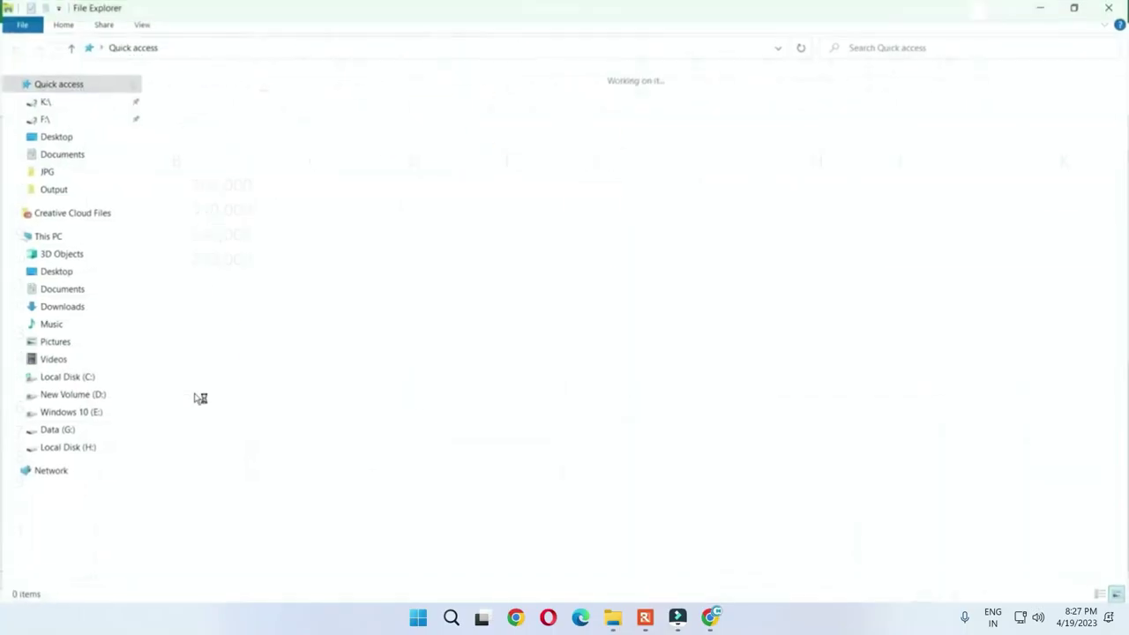
{"action": "left_click", "coordinate": [75, 396]}
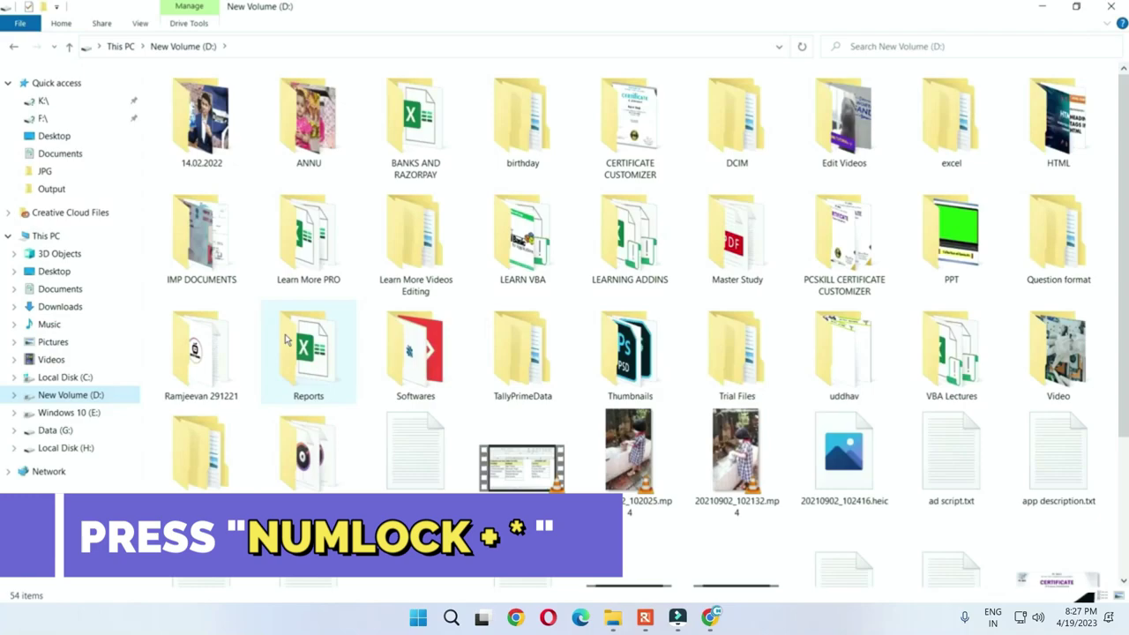
{"action": "key", "text": "KP_Multiply"}
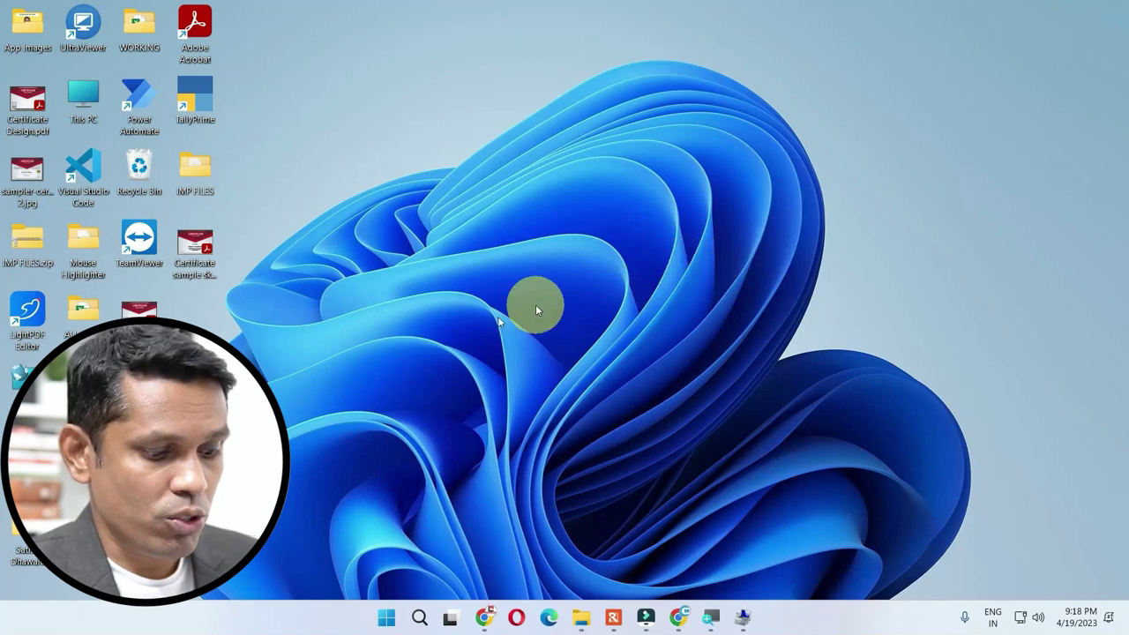
- Open the Control Panel with the Run command and look through the installed programs in Programs and Features
{"action": "key", "text": "super+r"}
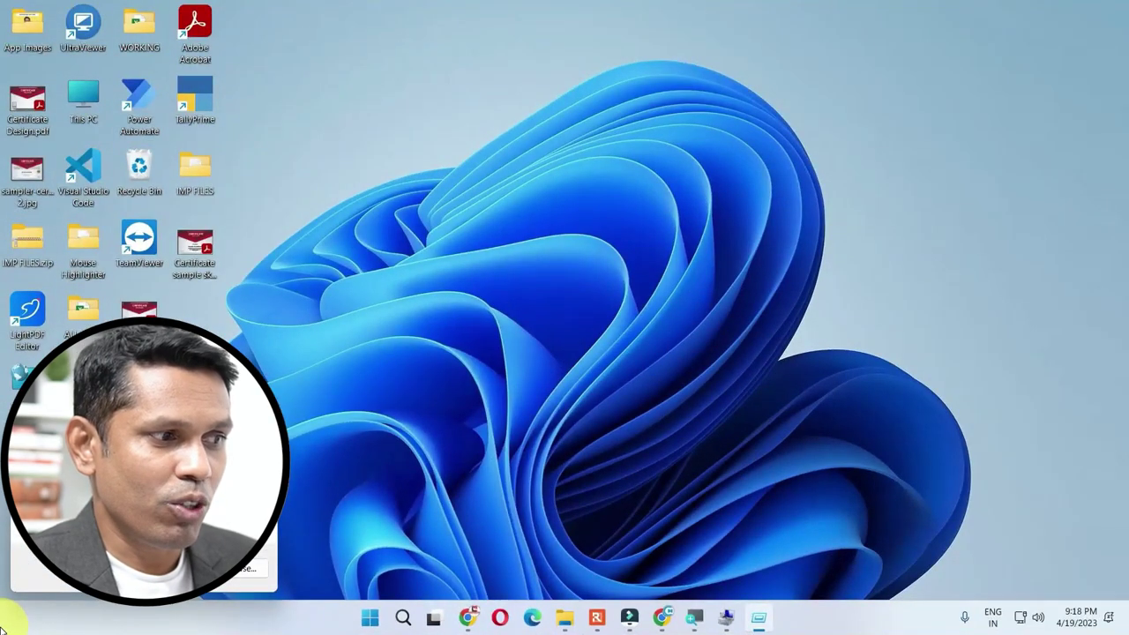
{"action": "key", "text": "Return"}
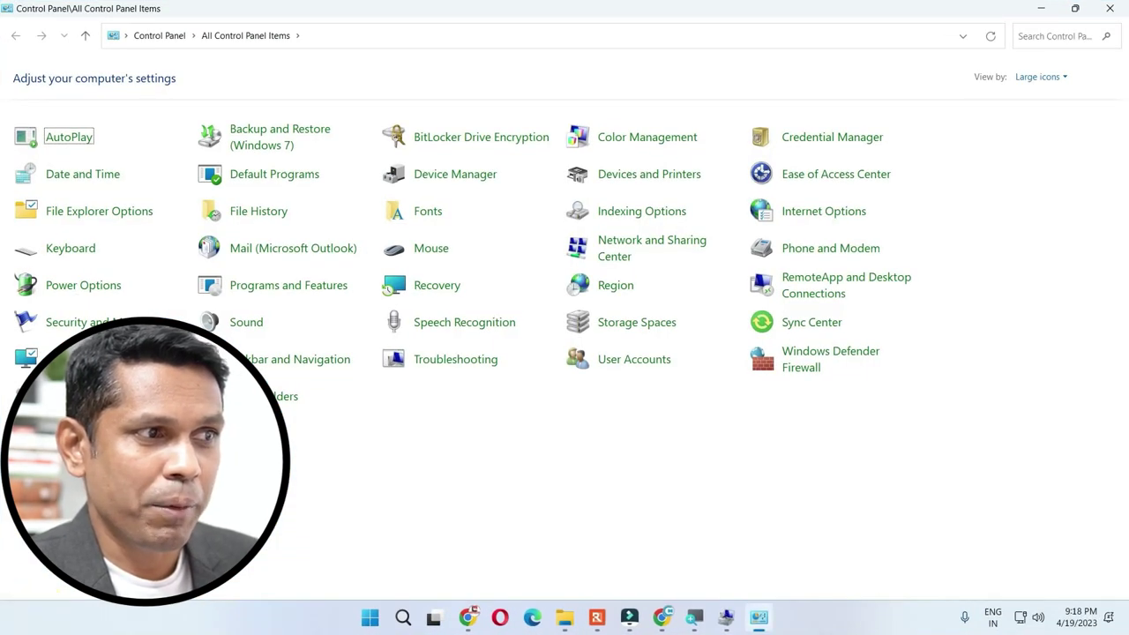
{"action": "left_click", "coordinate": [270, 290]}
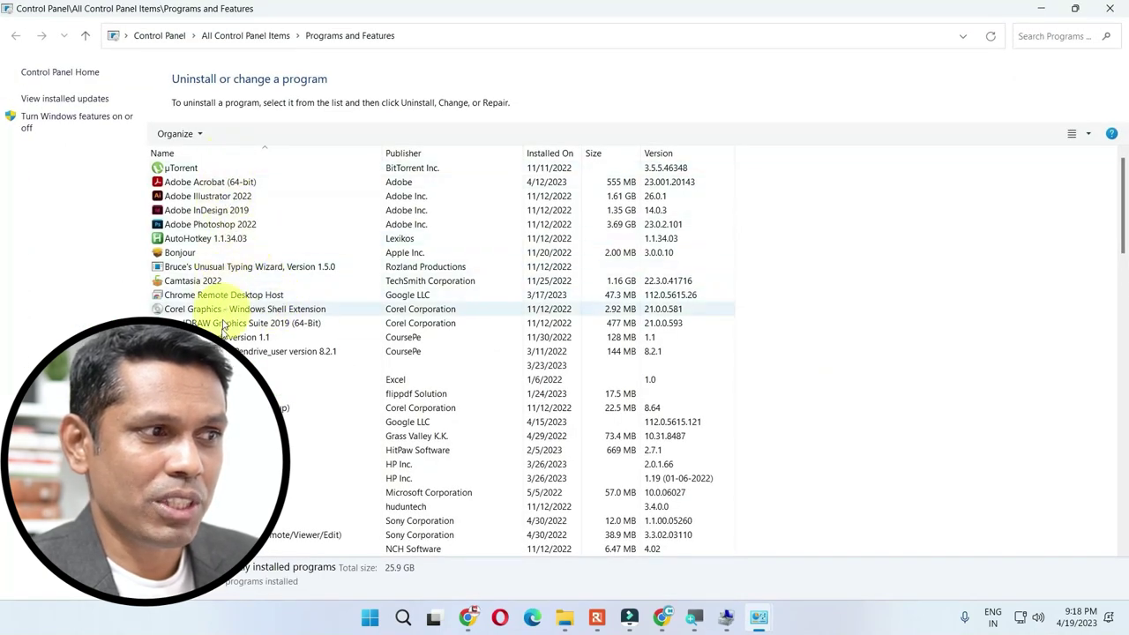
{"action": "left_click", "coordinate": [256, 365]}
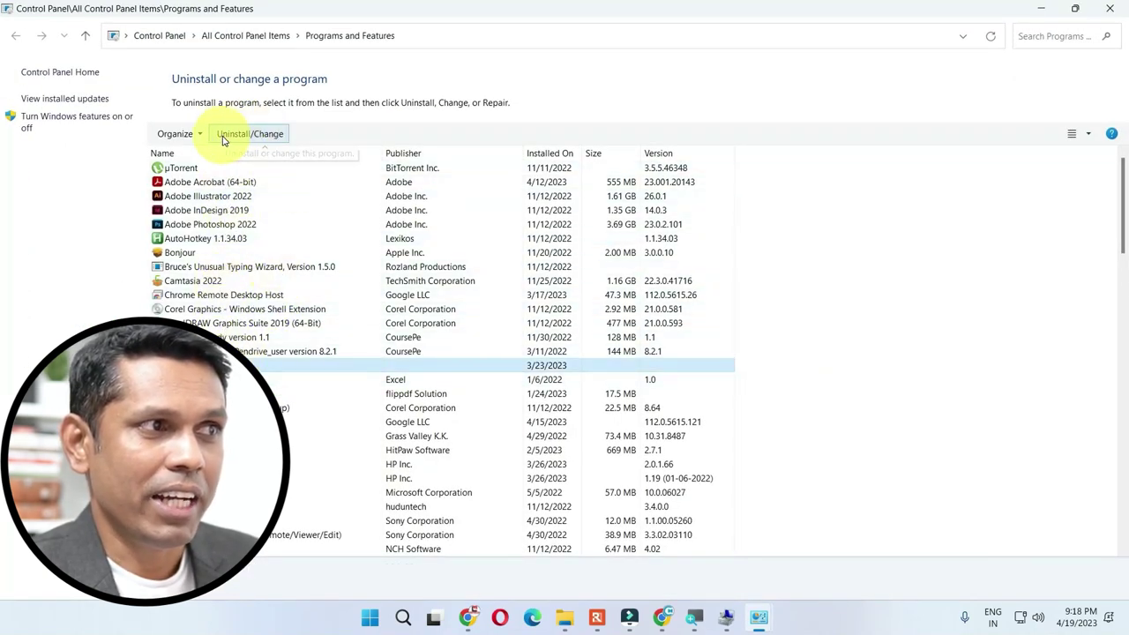
{"action": "left_click", "coordinate": [225, 337]}
{"action": "left_click", "coordinate": [224, 265]}
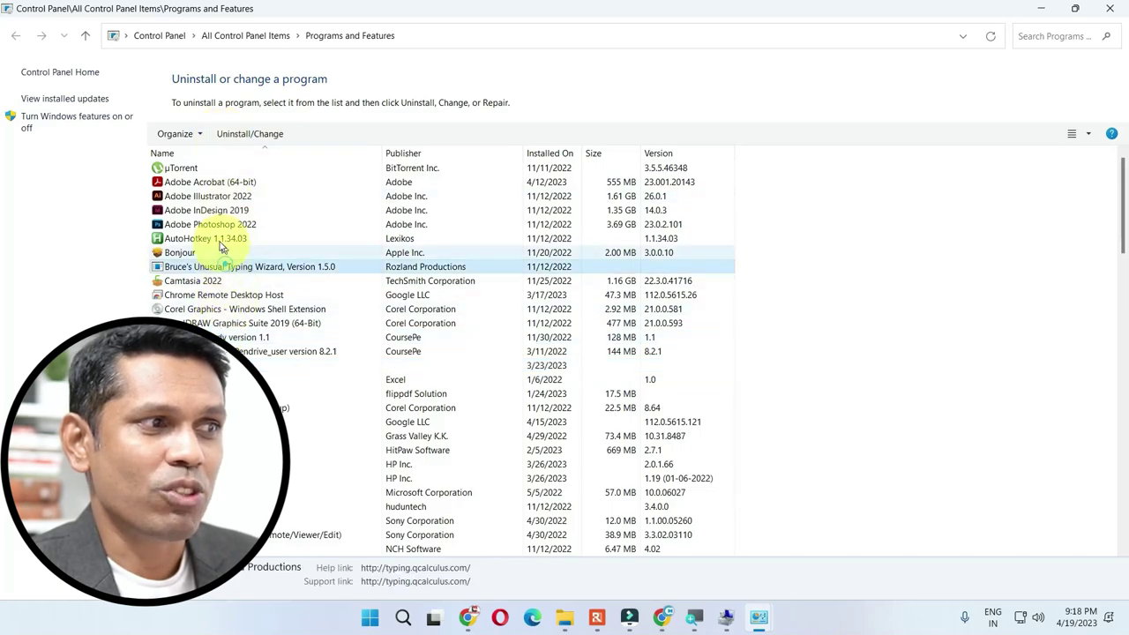
{"action": "left_click", "coordinate": [220, 242]}
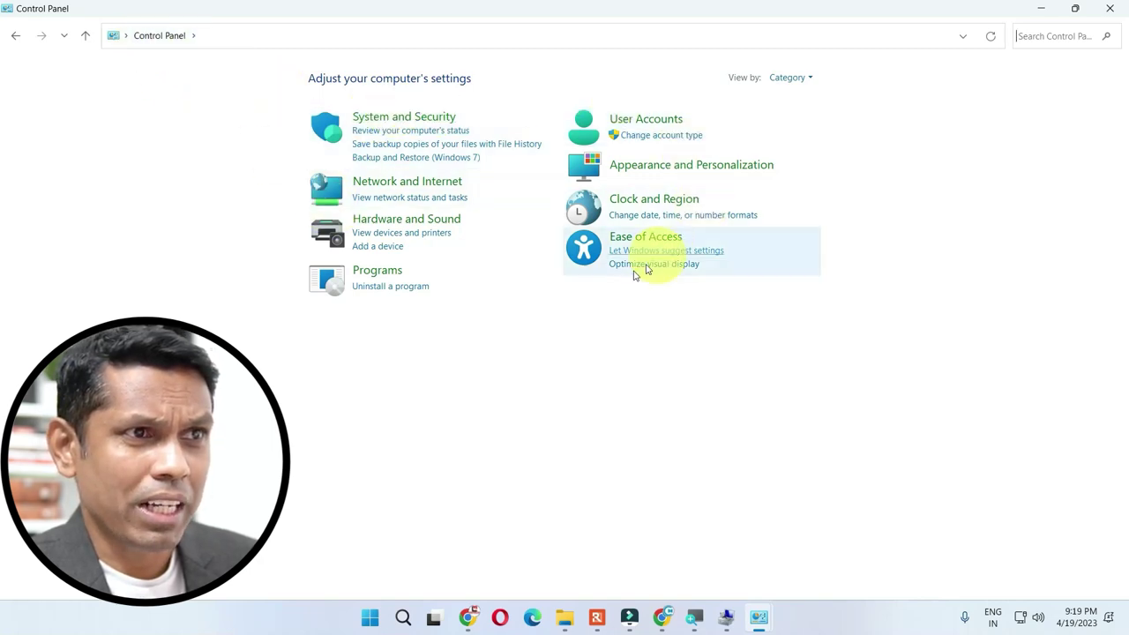
- Switch the Control Panel view to Large icons and start the backup setup from Backup and Restore (Windows 7)
{"action": "left_click", "coordinate": [803, 83]}
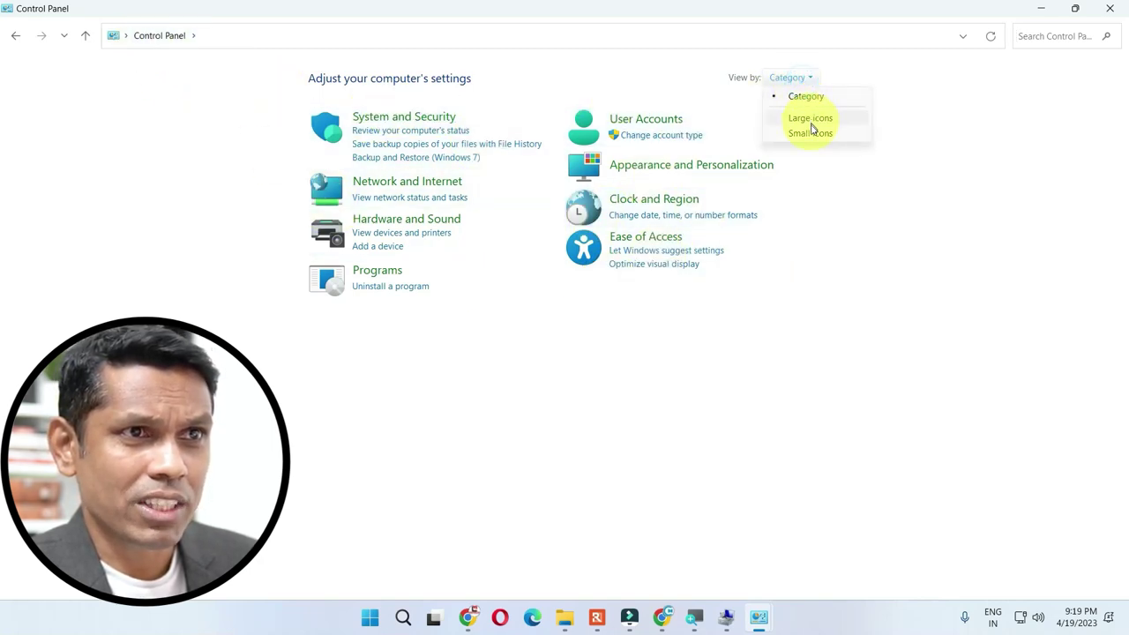
{"action": "left_click", "coordinate": [810, 119]}
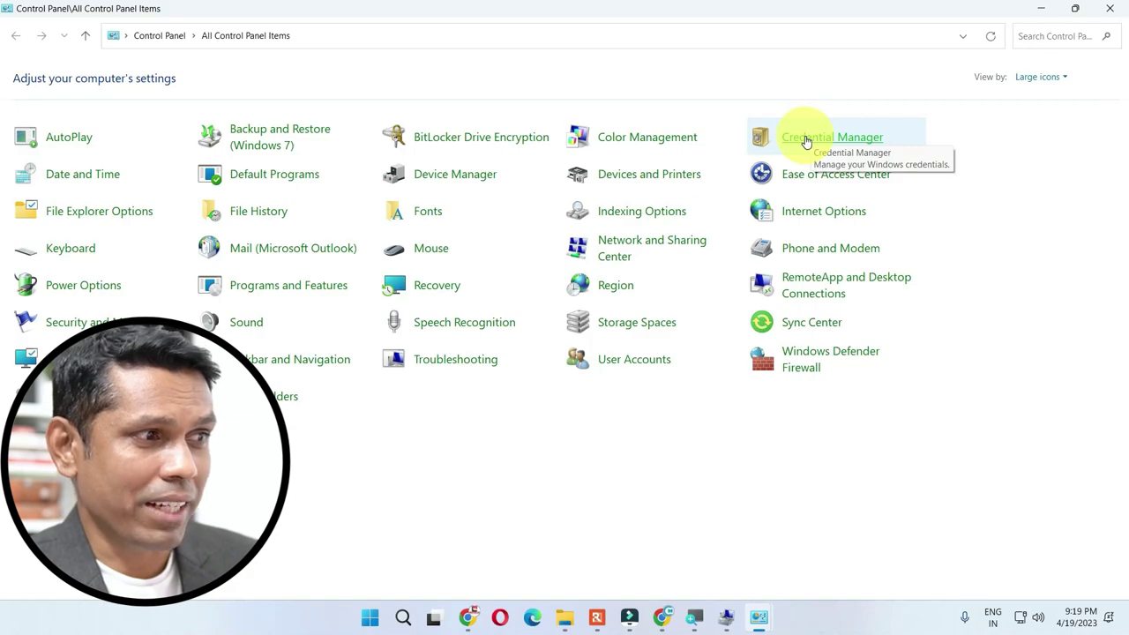
{"action": "left_click", "coordinate": [271, 141]}
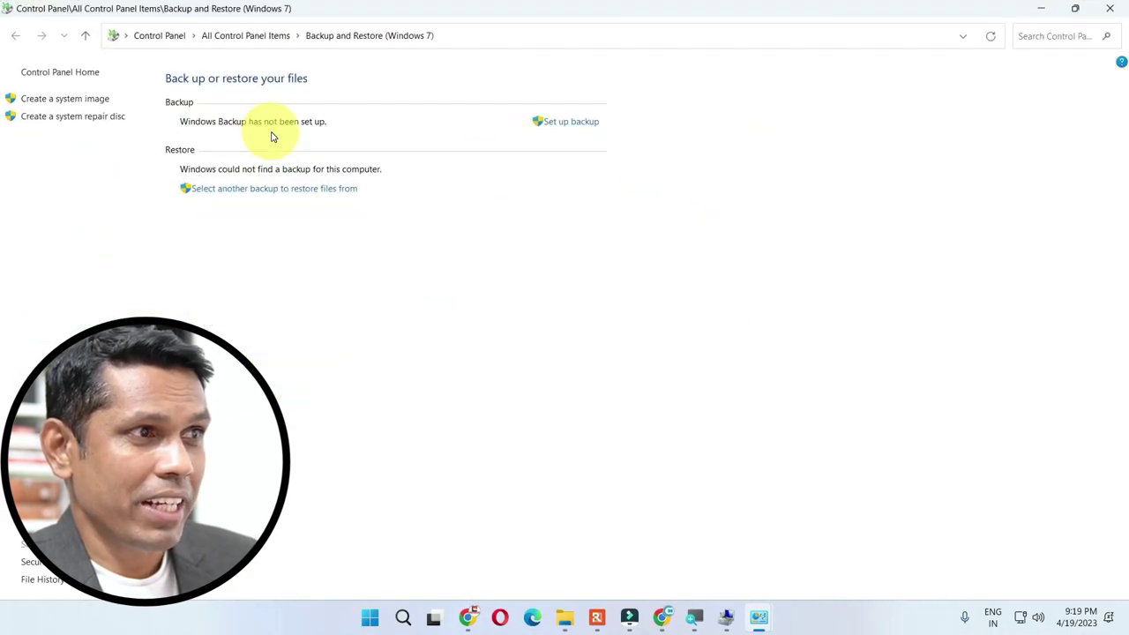
{"action": "left_click", "coordinate": [591, 124]}
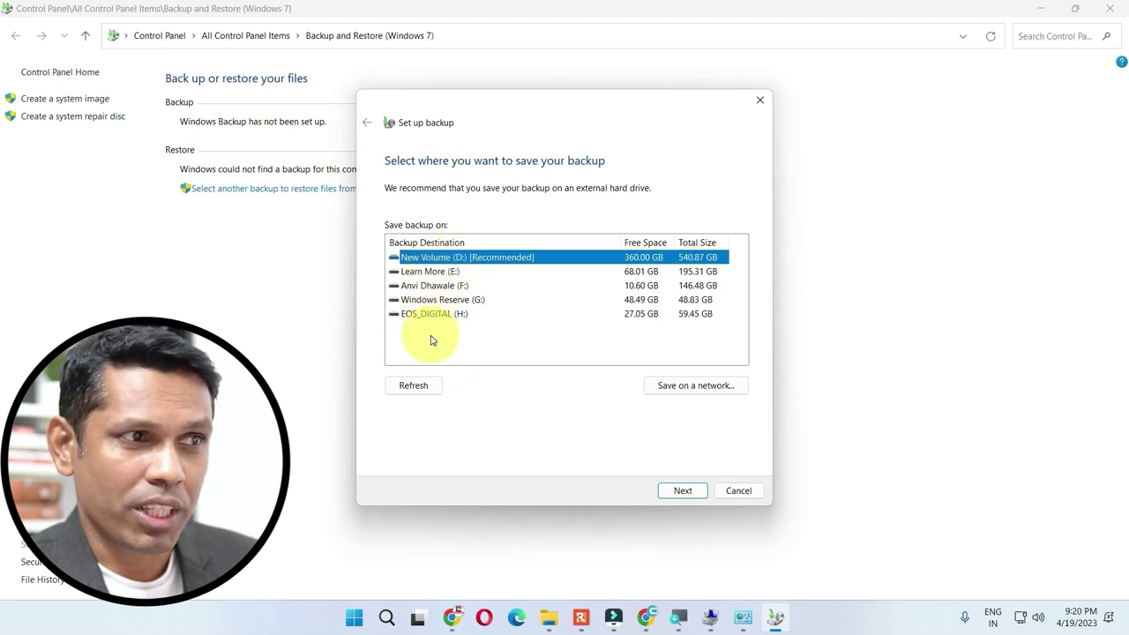
- Compare the drives offered as backup destinations, choose New Volume (D:), and cancel the backup setup
{"action": "left_click", "coordinate": [441, 272]}
{"action": "left_click", "coordinate": [444, 287]}
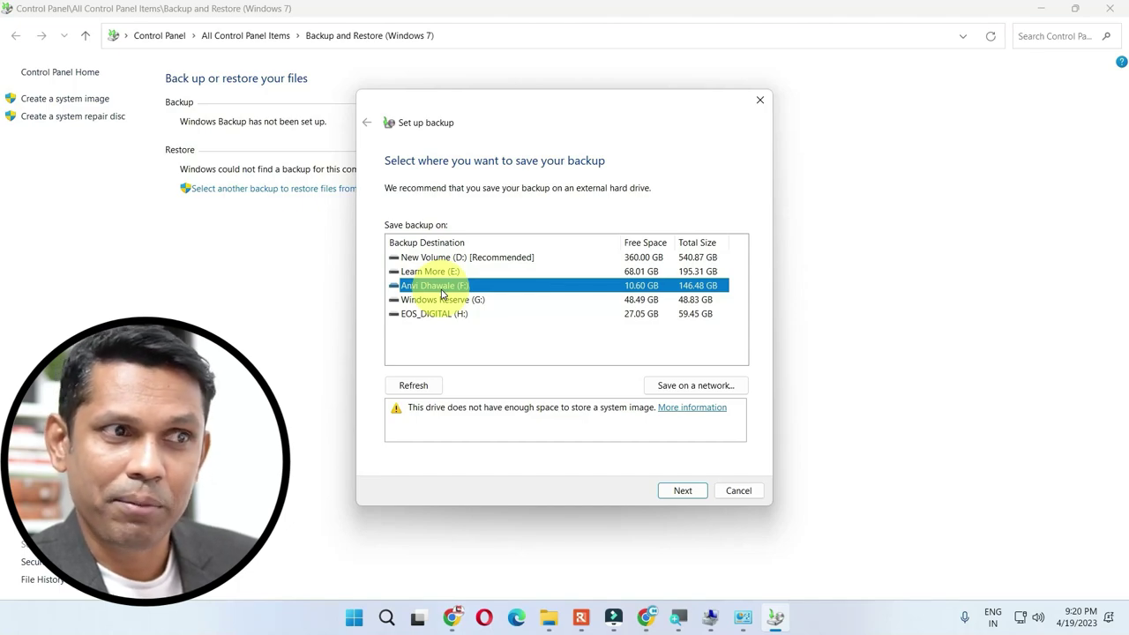
{"action": "left_click", "coordinate": [431, 257]}
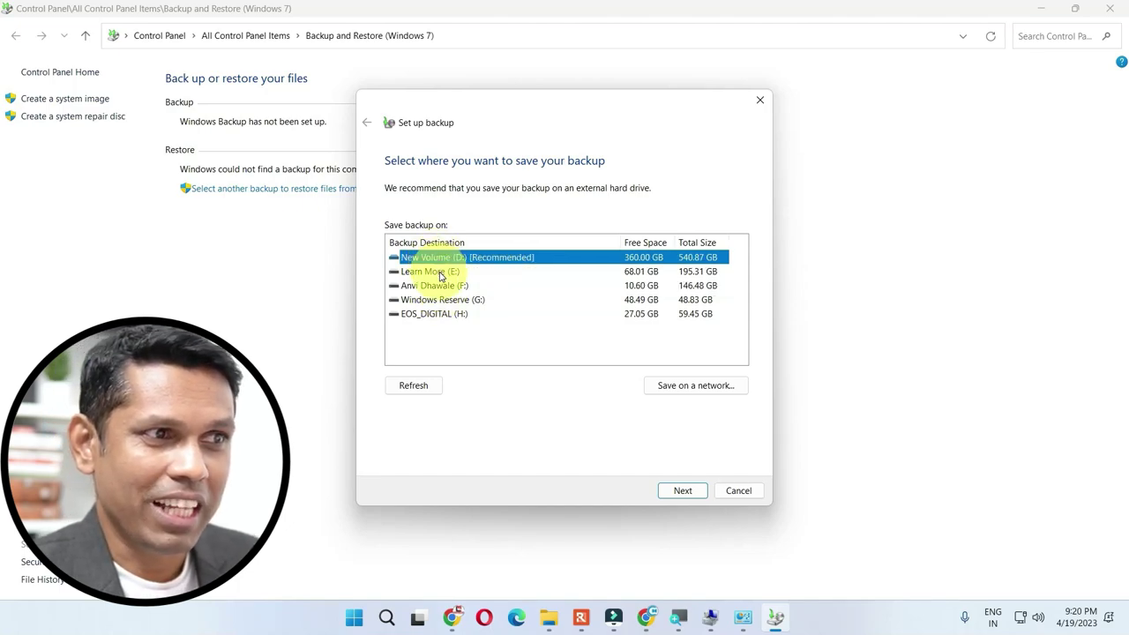
{"action": "left_click", "coordinate": [432, 271]}
{"action": "left_click", "coordinate": [441, 286]}
{"action": "left_click", "coordinate": [443, 299]}
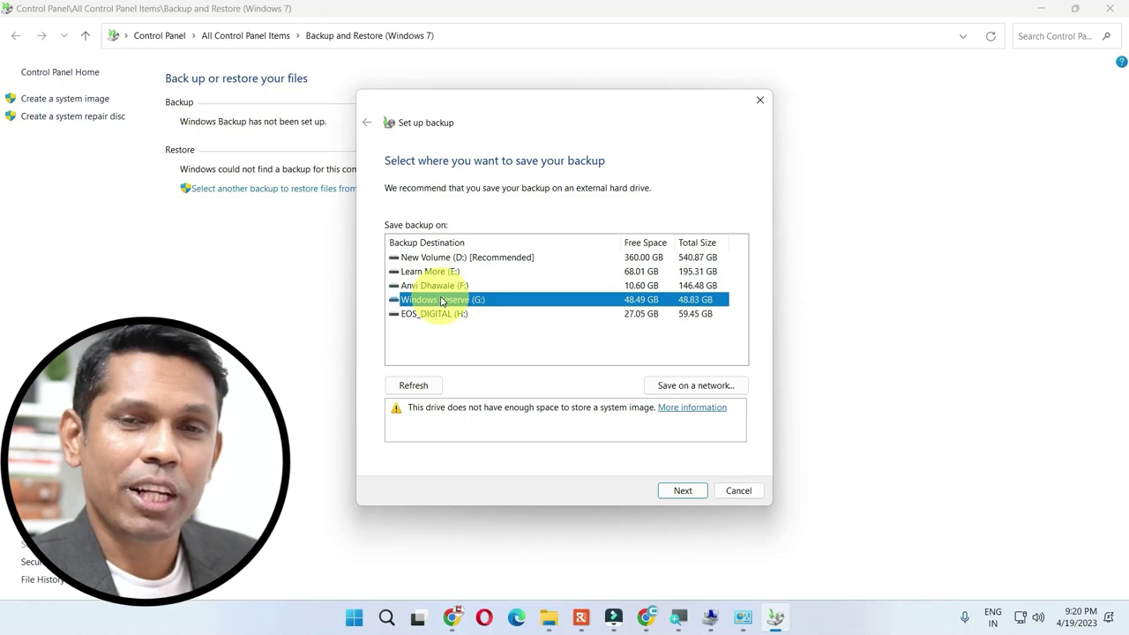
{"action": "left_click", "coordinate": [441, 286]}
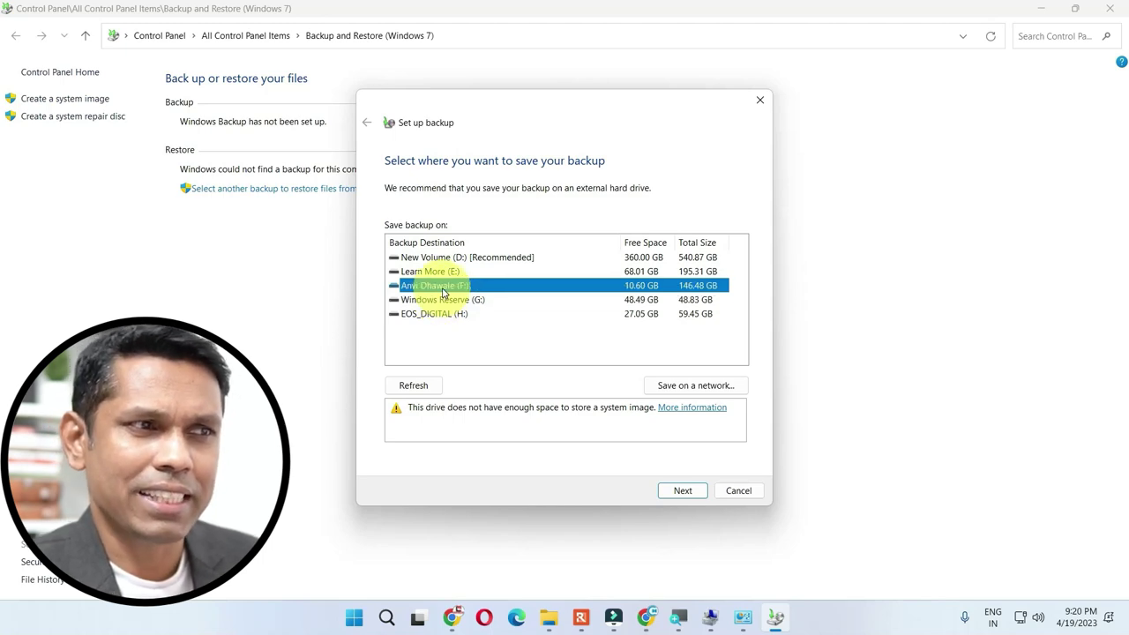
{"action": "left_click", "coordinate": [442, 272]}
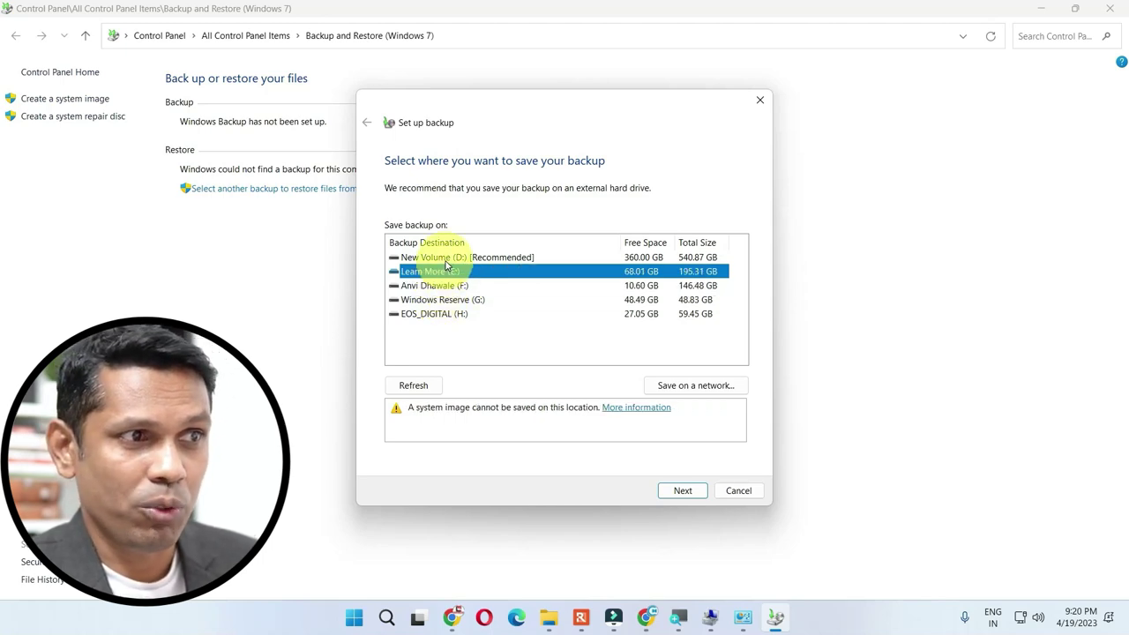
{"action": "left_click", "coordinate": [438, 257]}
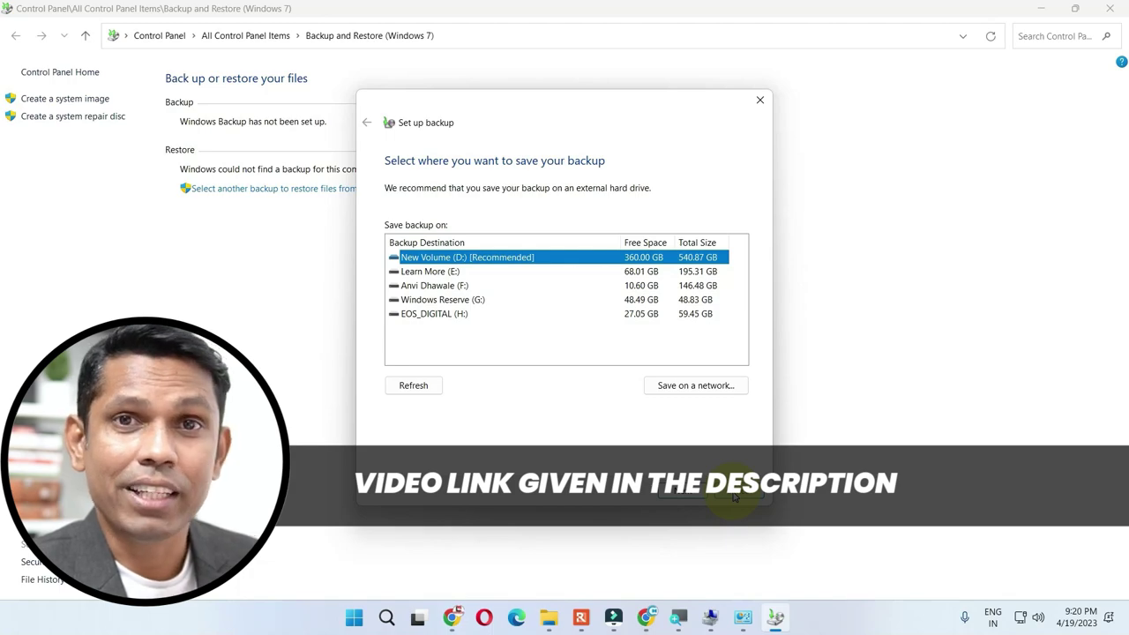
{"action": "left_click", "coordinate": [734, 497]}
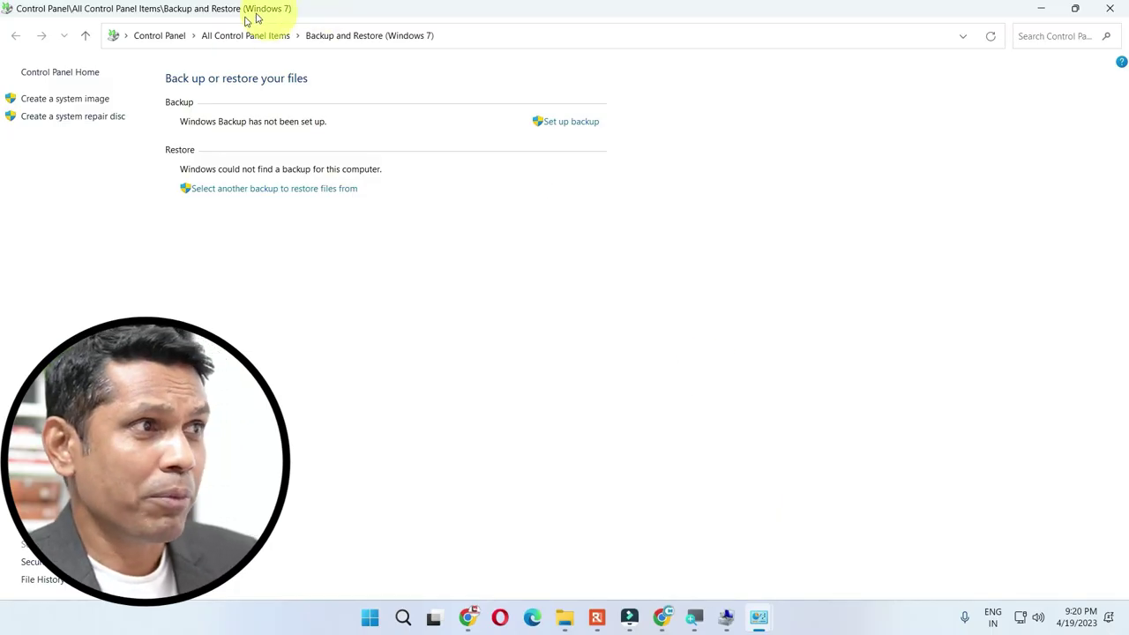
- Return to the Control Panel, show its items as Large icons, and open the Mouse properties
{"action": "left_click", "coordinate": [164, 35]}
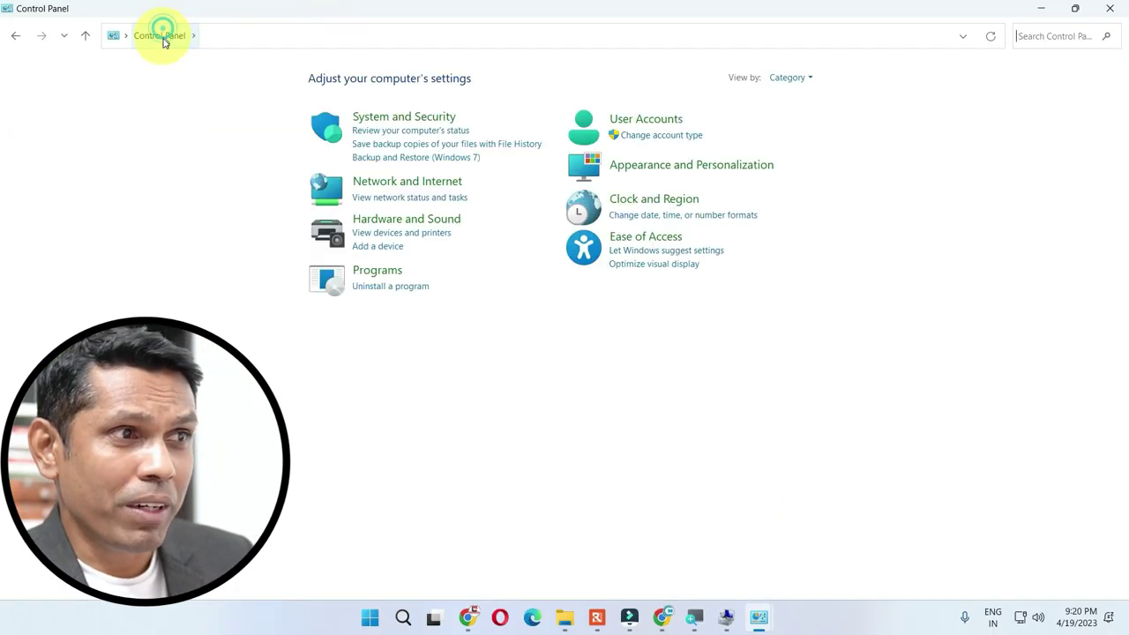
{"action": "left_click", "coordinate": [788, 79]}
{"action": "left_click", "coordinate": [797, 124]}
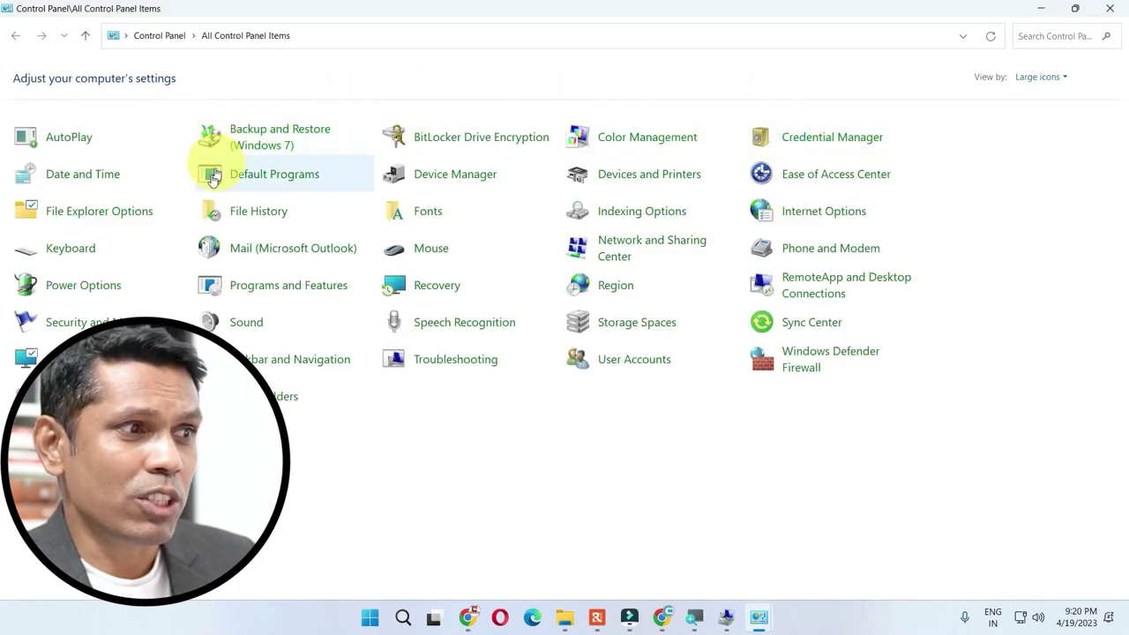
{"action": "left_click", "coordinate": [431, 252]}
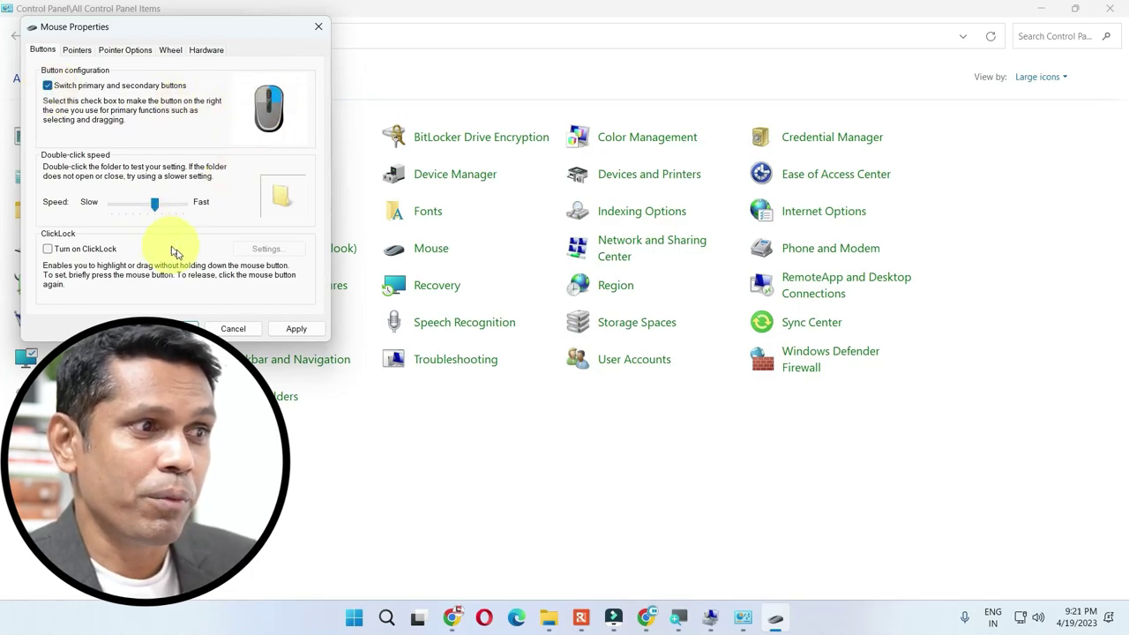
- Apply the switched primary and secondary mouse buttons, and turn the switch option off again
{"action": "left_click", "coordinate": [285, 331]}
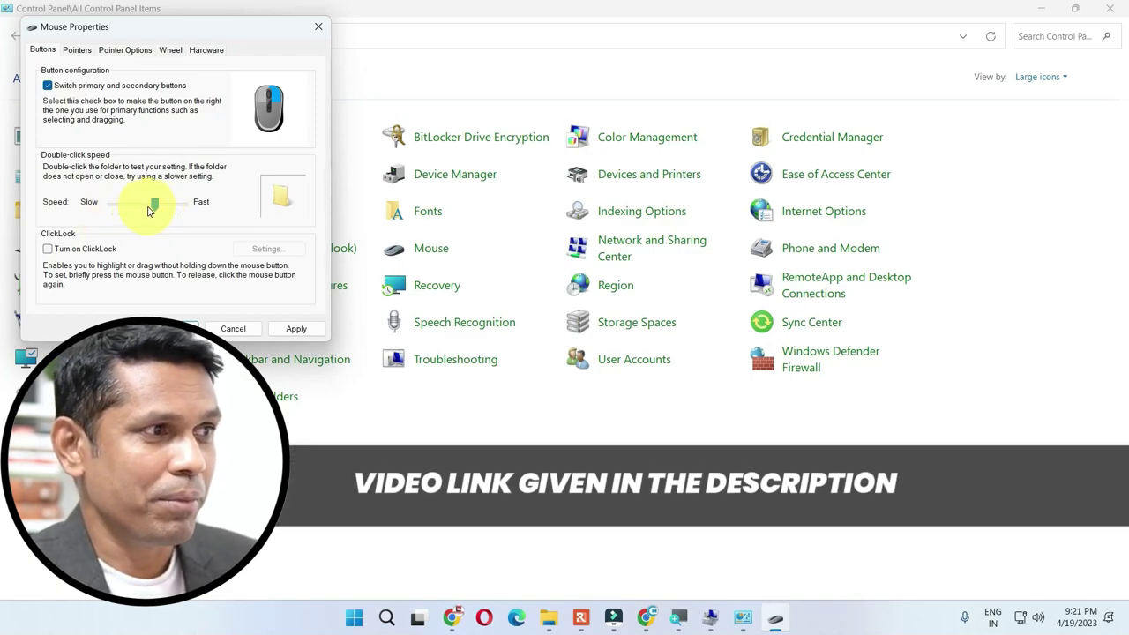
{"action": "key", "text": "alt+s"}
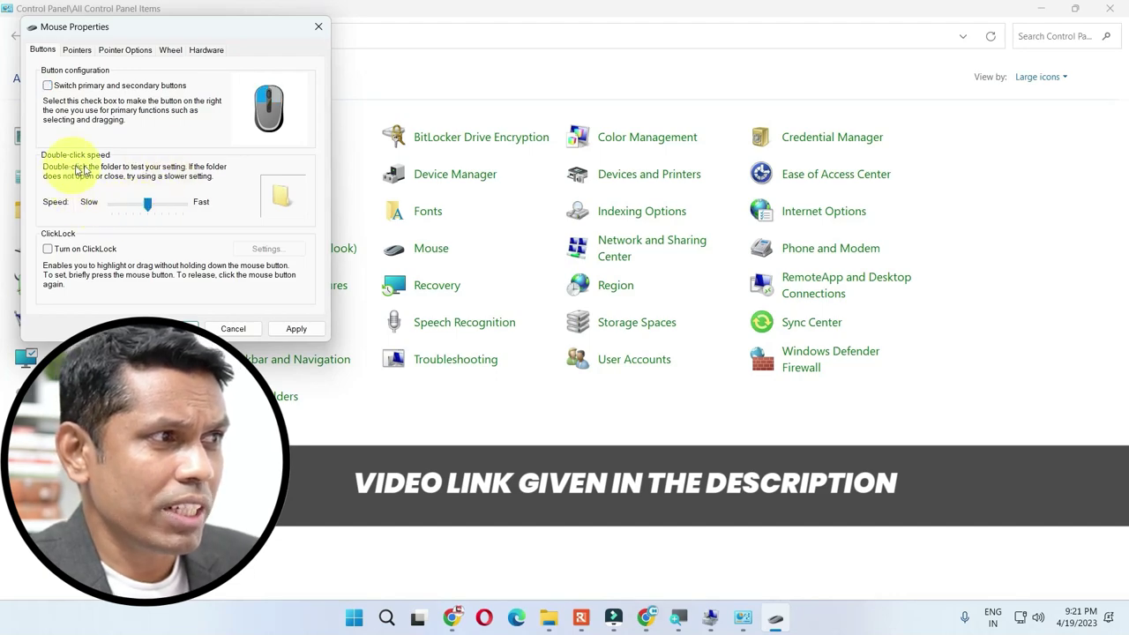
- Try the slowest and fastest double-click speeds, testing the fastest by opening Local Disk (C:) in File Explorer
{"action": "left_click", "coordinate": [144, 211]}
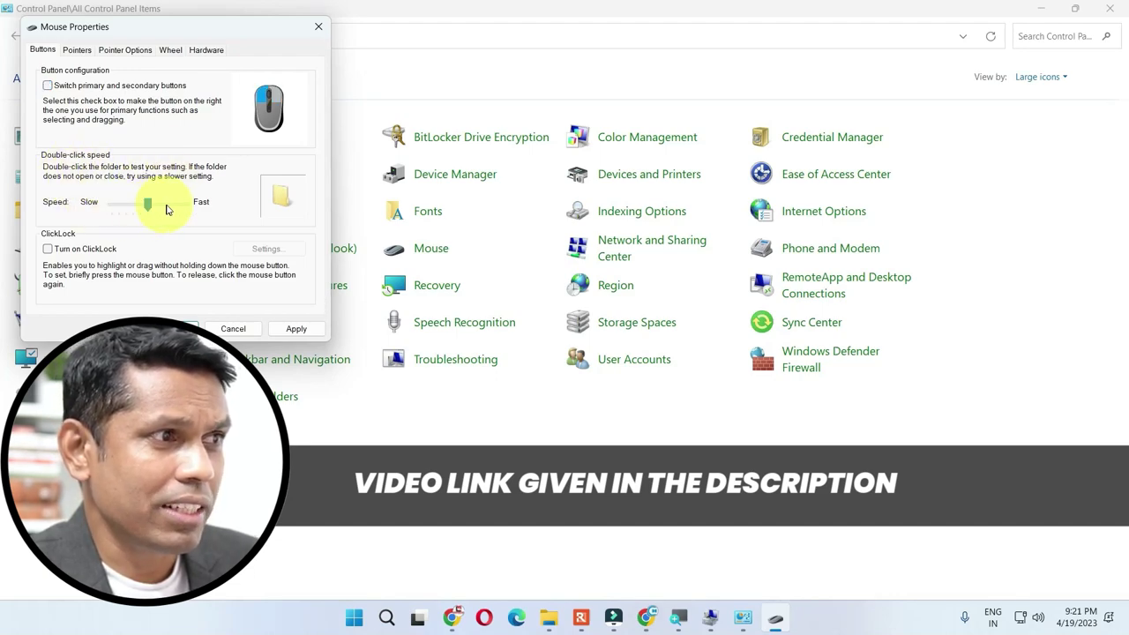
{"action": "left_click_drag", "start_coordinate": [151, 203], "coordinate": [109, 203]}
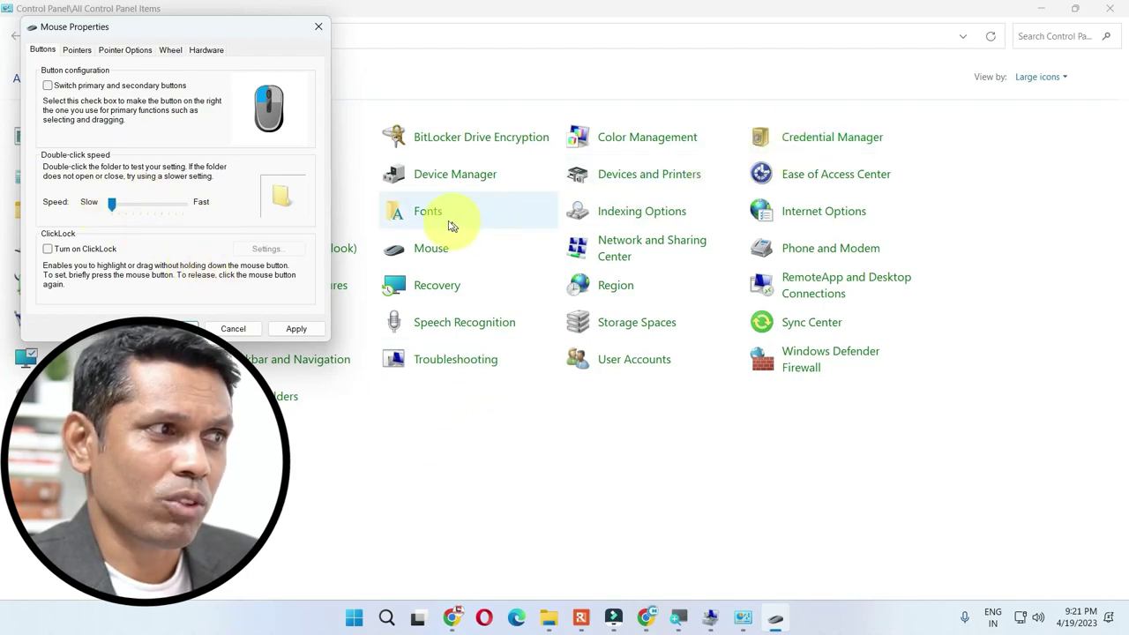
{"action": "left_click_drag", "start_coordinate": [113, 204], "coordinate": [183, 204]}
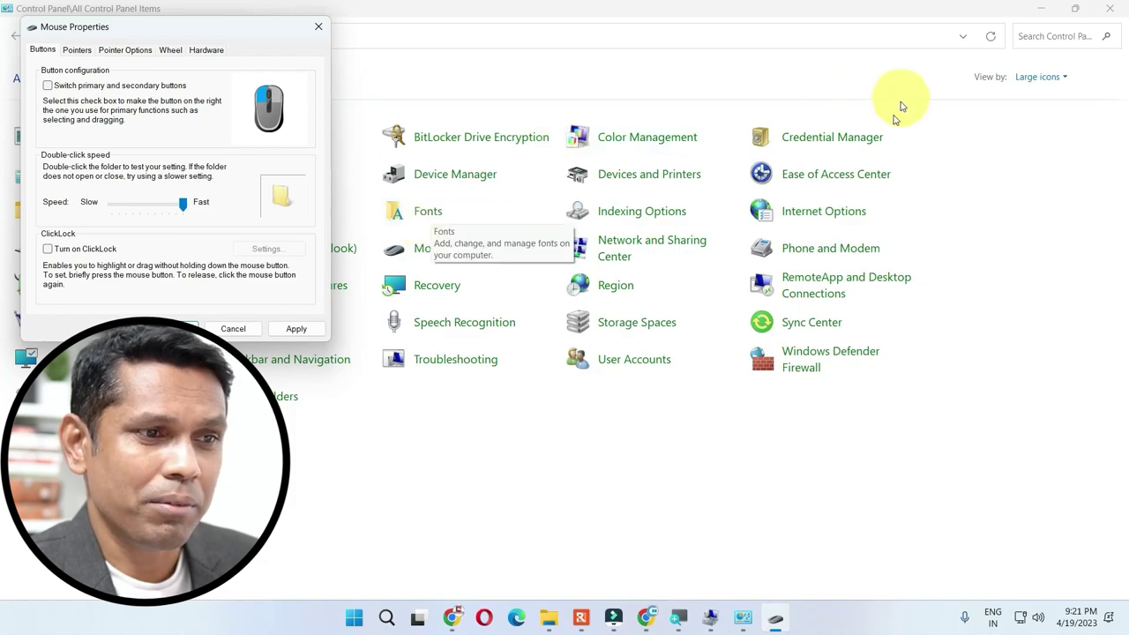
{"action": "key", "text": "super+e"}
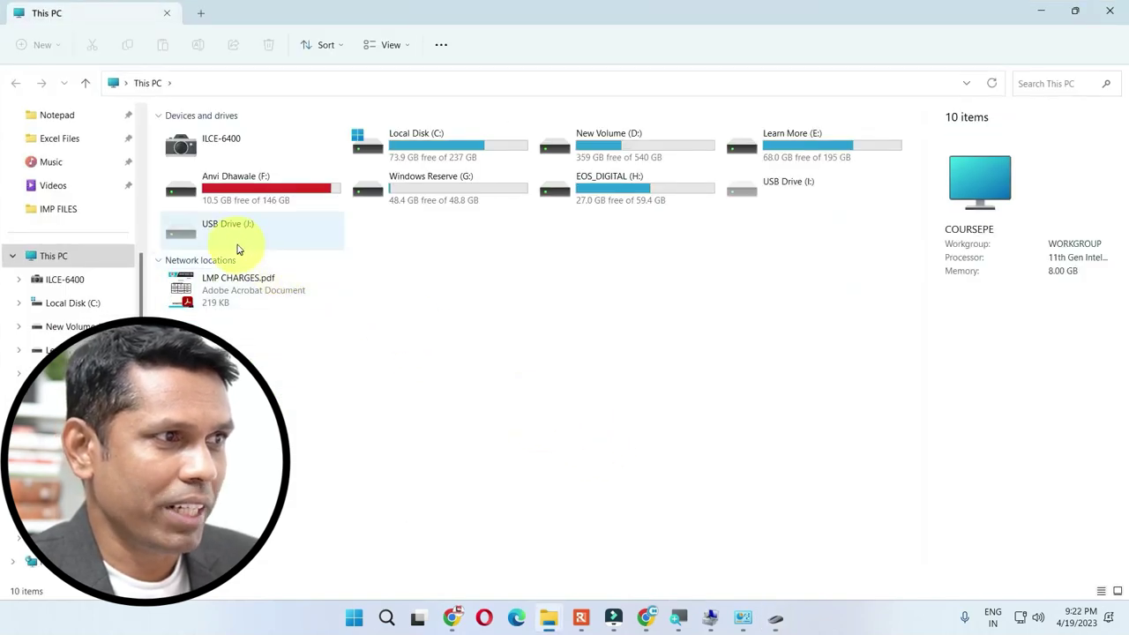
{"action": "left_click", "coordinate": [452, 144]}
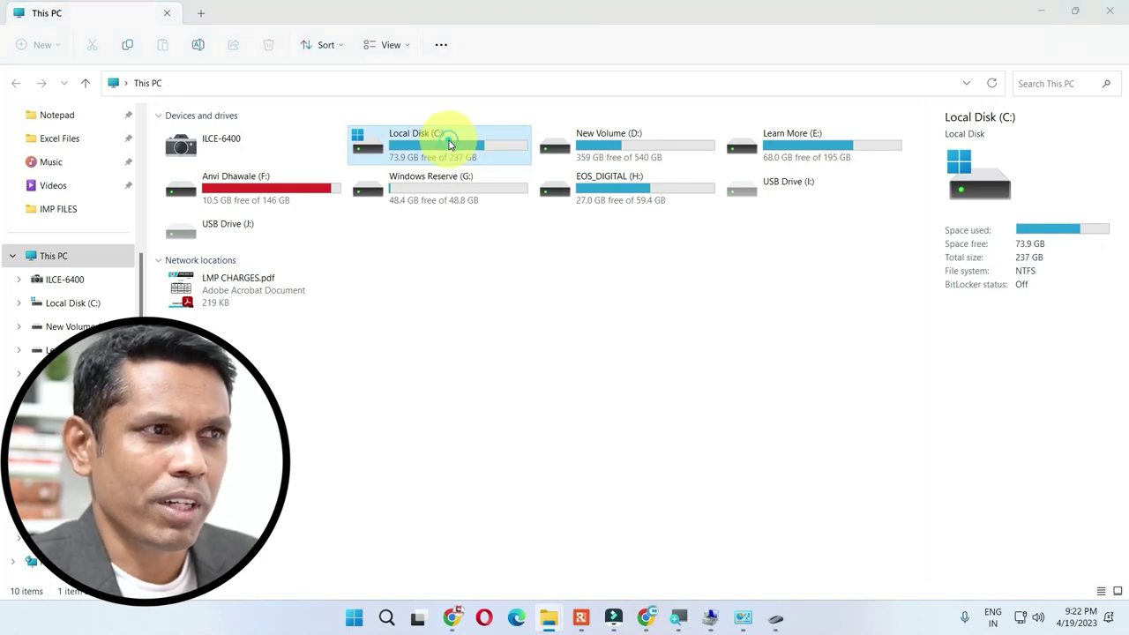
{"action": "double_click", "coordinate": [450, 144]}
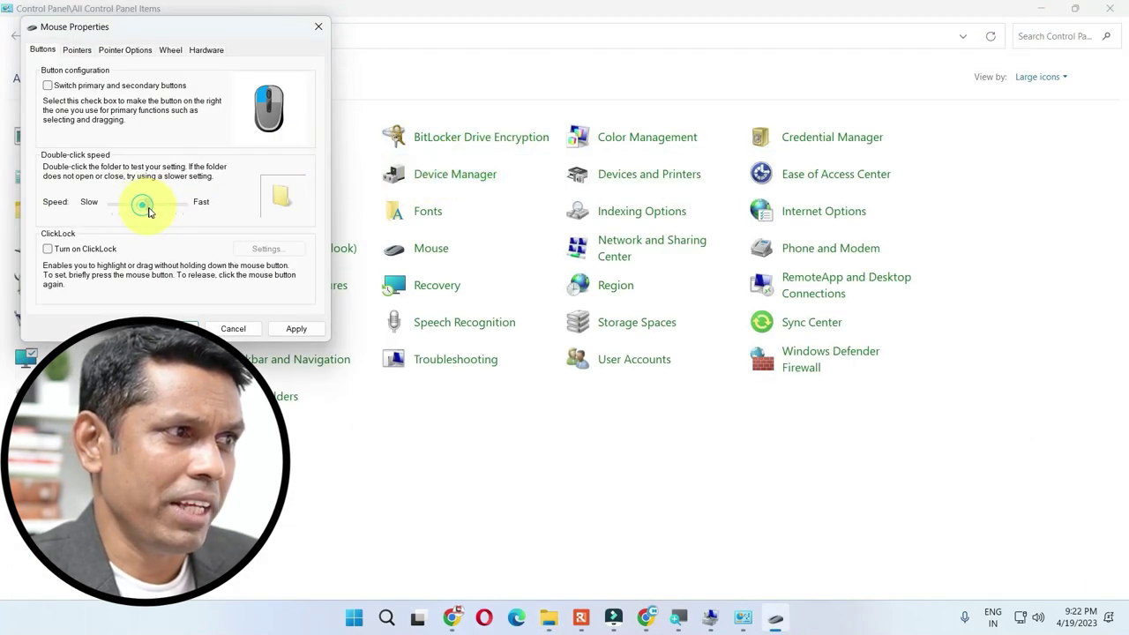
- Review the mouse's Pointers, Pointer Options and Wheel settings, and cancel the Mouse Properties dialog
{"action": "left_click", "coordinate": [76, 49]}
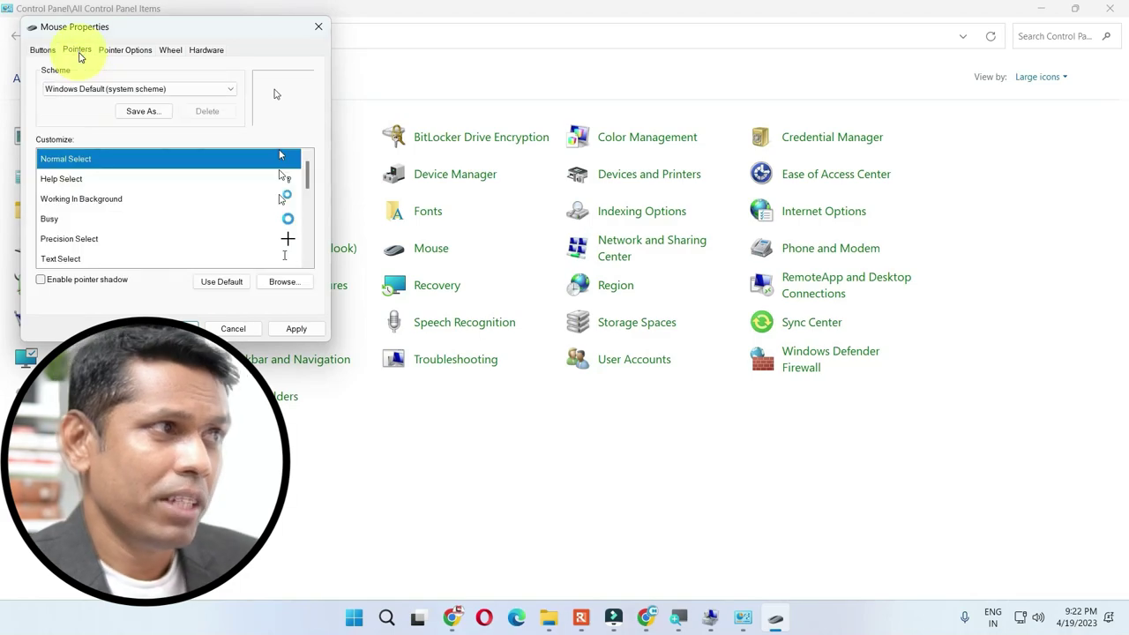
{"action": "left_click", "coordinate": [129, 50]}
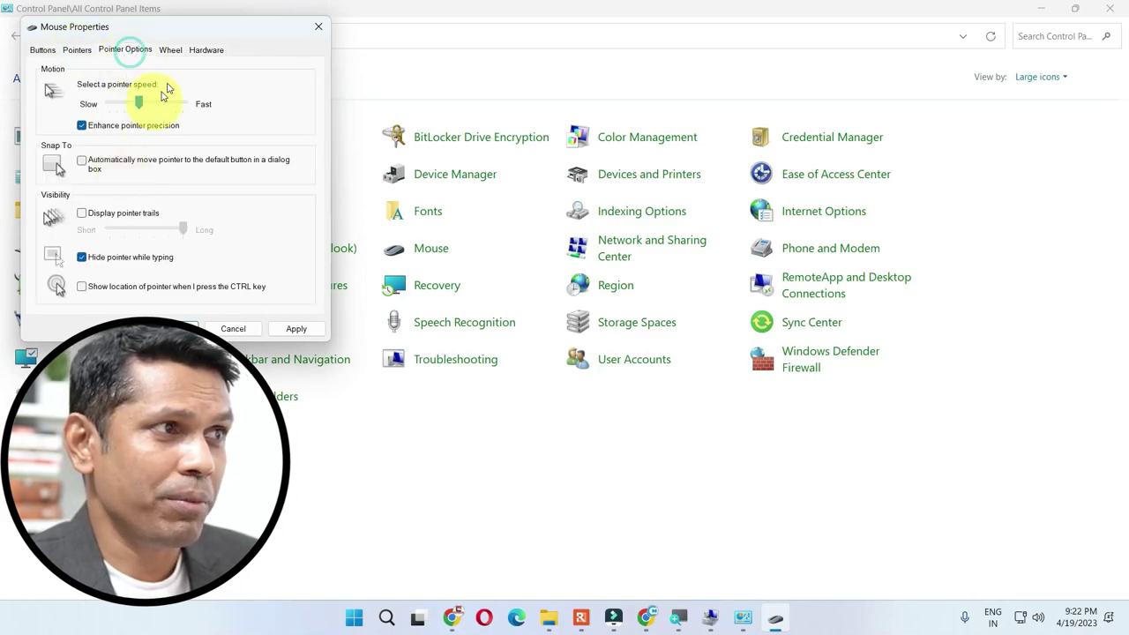
{"action": "left_click", "coordinate": [172, 53]}
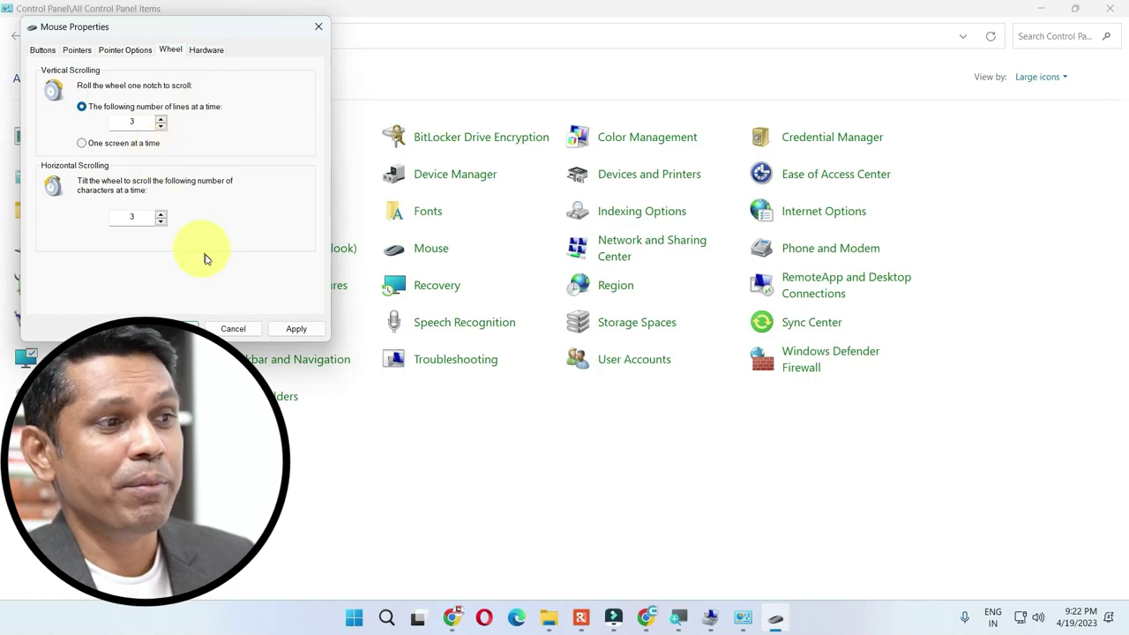
{"action": "left_click", "coordinate": [232, 328]}
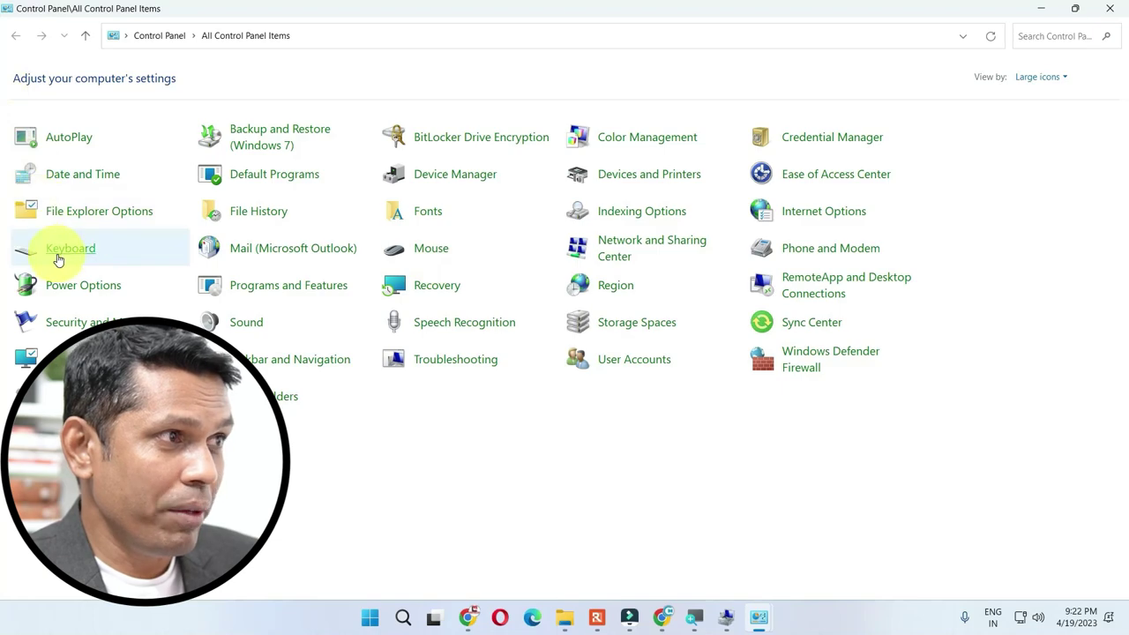
- Open the Keyboard properties and test the slowest repeat rate with a run of the letter a, clearing the test box
{"action": "left_click", "coordinate": [57, 255]}
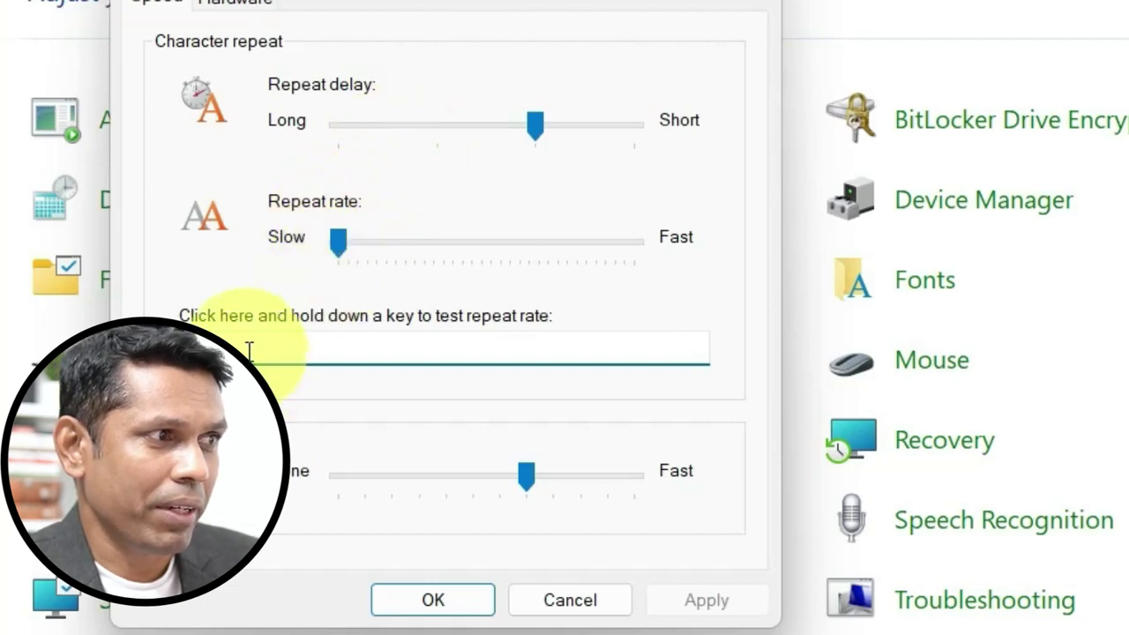
{"action": "type", "text": "aaa"}
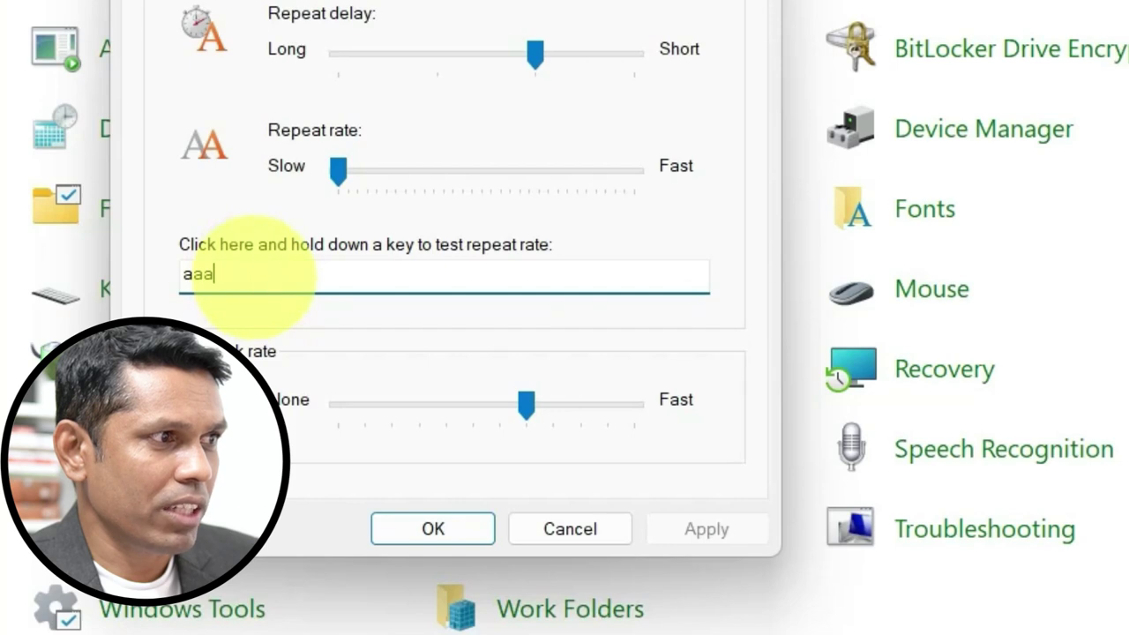
{"action": "type", "text": "aaa"}
{"action": "left_click_drag", "start_coordinate": [322, 274], "coordinate": [141, 281]}
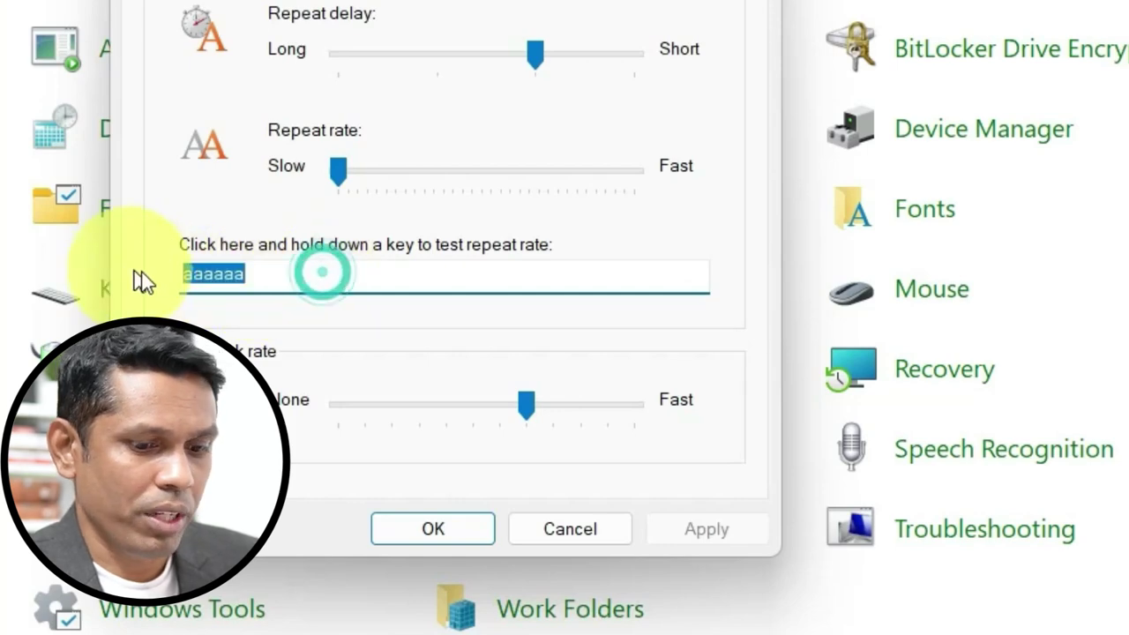
{"action": "key", "text": "BackSpace"}
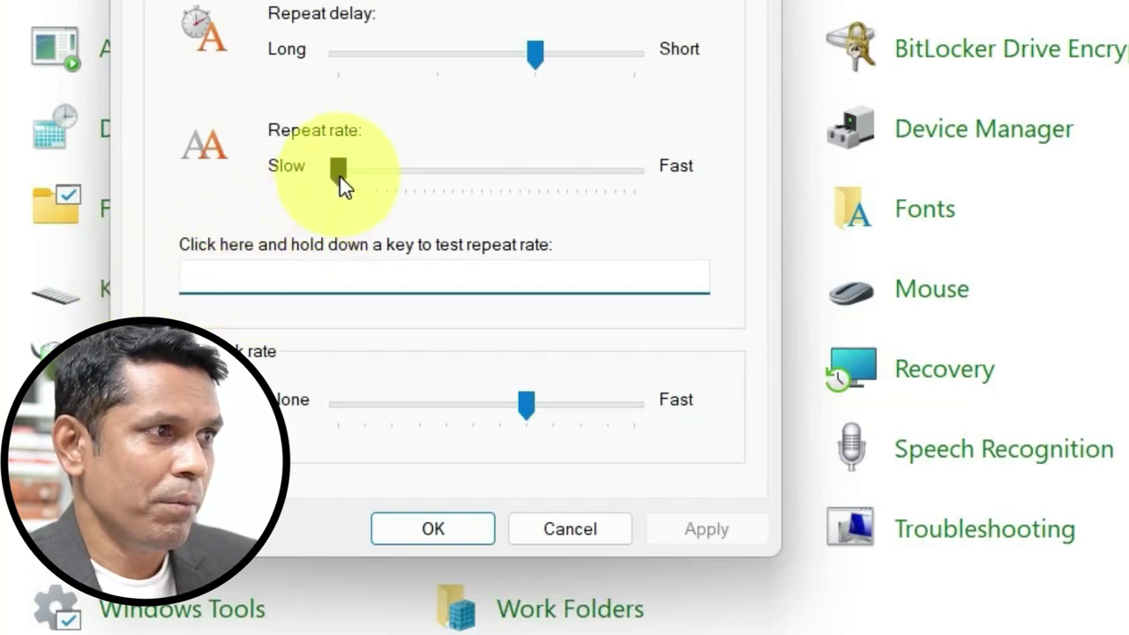
- Set the keyboard repeat rate to Fast and test it with a run of the letter a, clearing the test box
{"action": "left_click_drag", "start_coordinate": [339, 176], "coordinate": [743, 181]}
{"action": "left_click", "coordinate": [258, 278]}
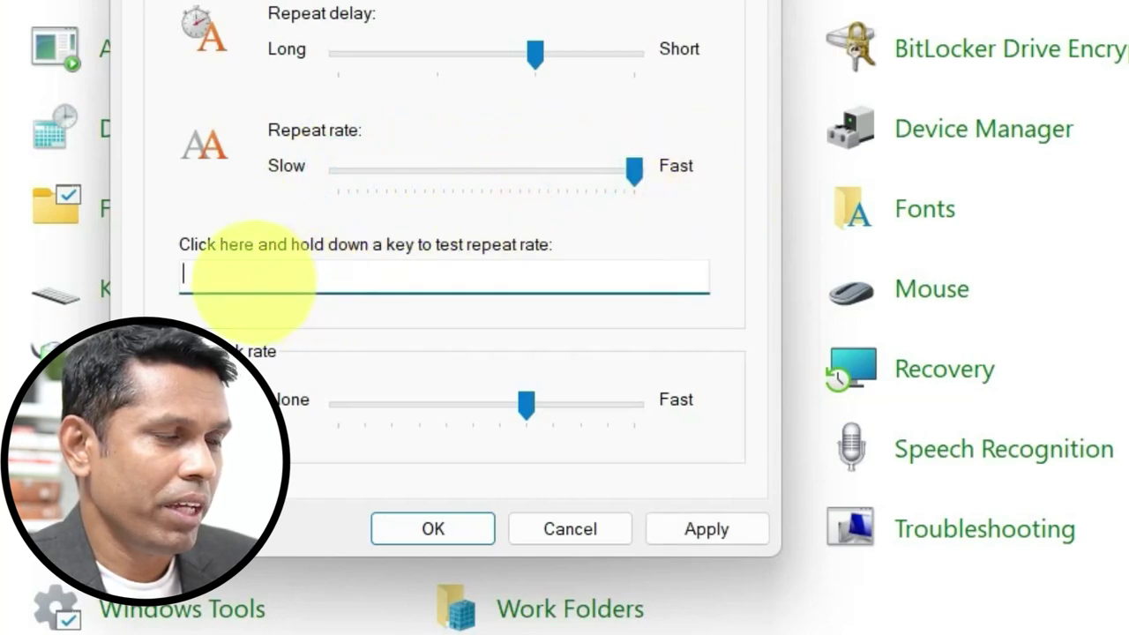
{"action": "type", "text": "aaaaaaaaaaaaaaaaaaaaaaaaaaaaaaaaaaaaaaaa"}
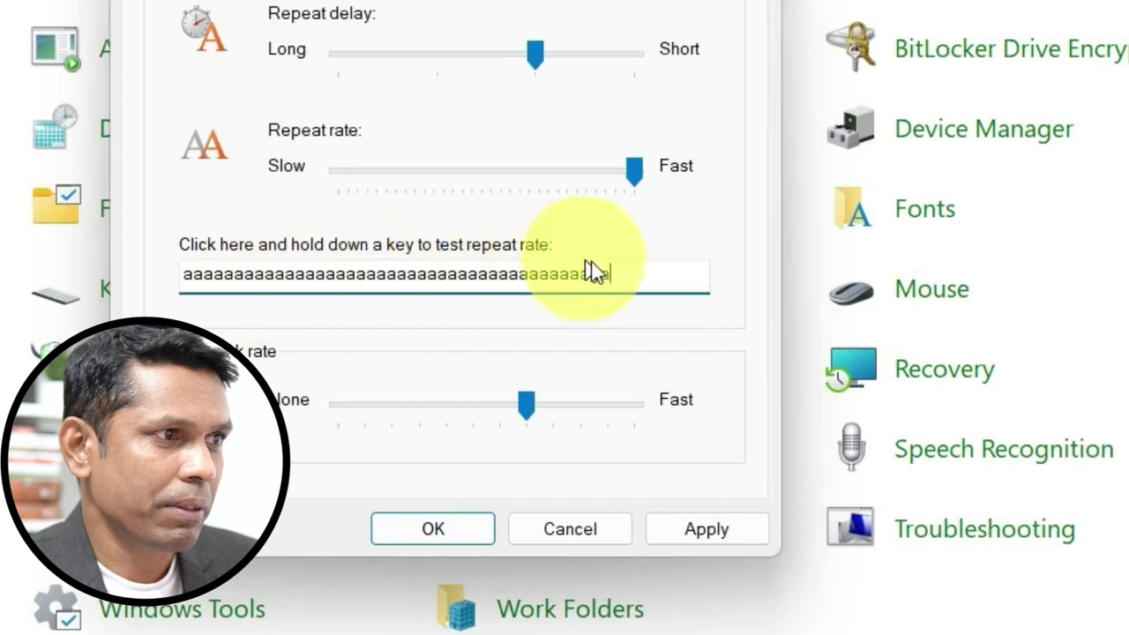
{"action": "type", "text": "aaa"}
{"action": "left_click_drag", "start_coordinate": [660, 272], "coordinate": [4, 273]}
{"action": "key", "text": "BackSpace"}
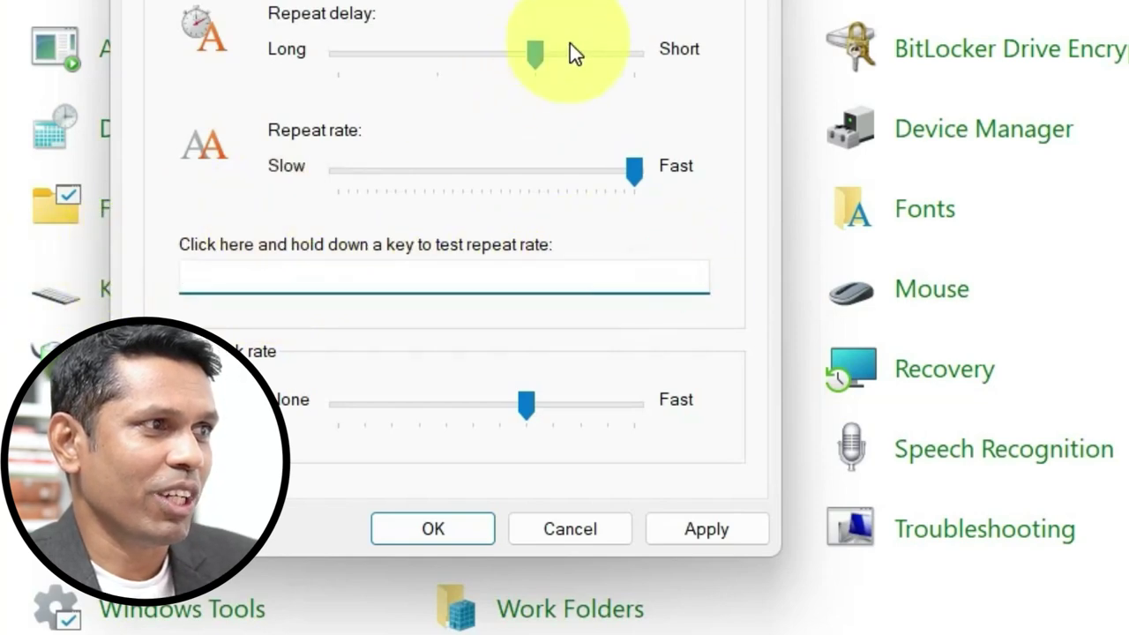
- Test the longest repeat delay with runs of the letter a, and return the delay to one notch below Short, keeping the repeat rate Fast
{"action": "left_click_drag", "start_coordinate": [533, 56], "coordinate": [315, 128]}
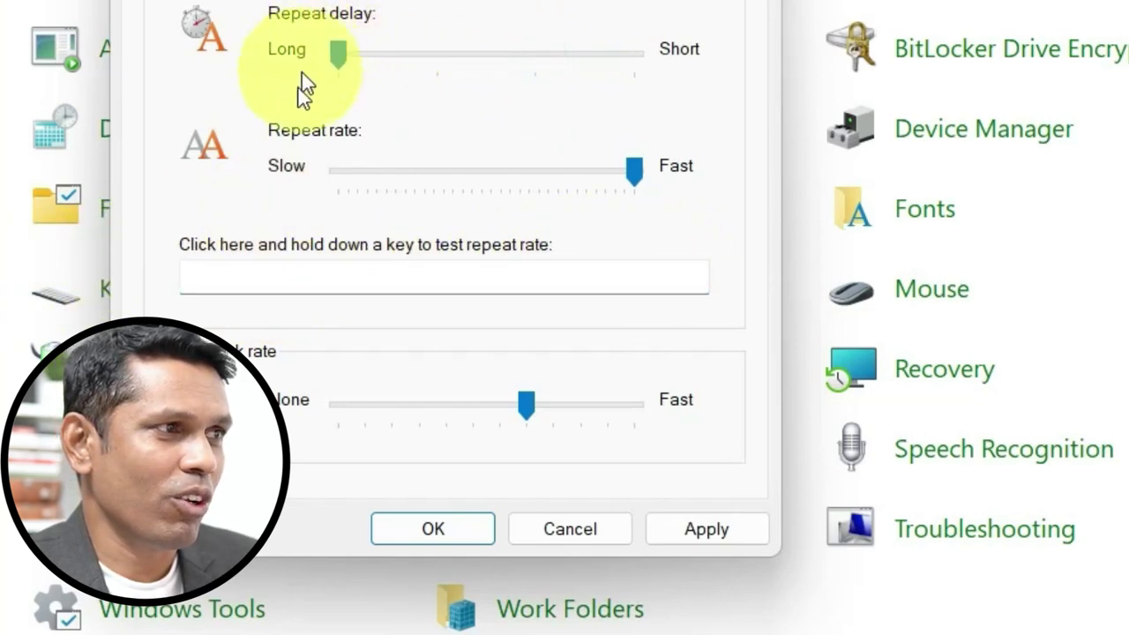
{"action": "left_click", "coordinate": [212, 281]}
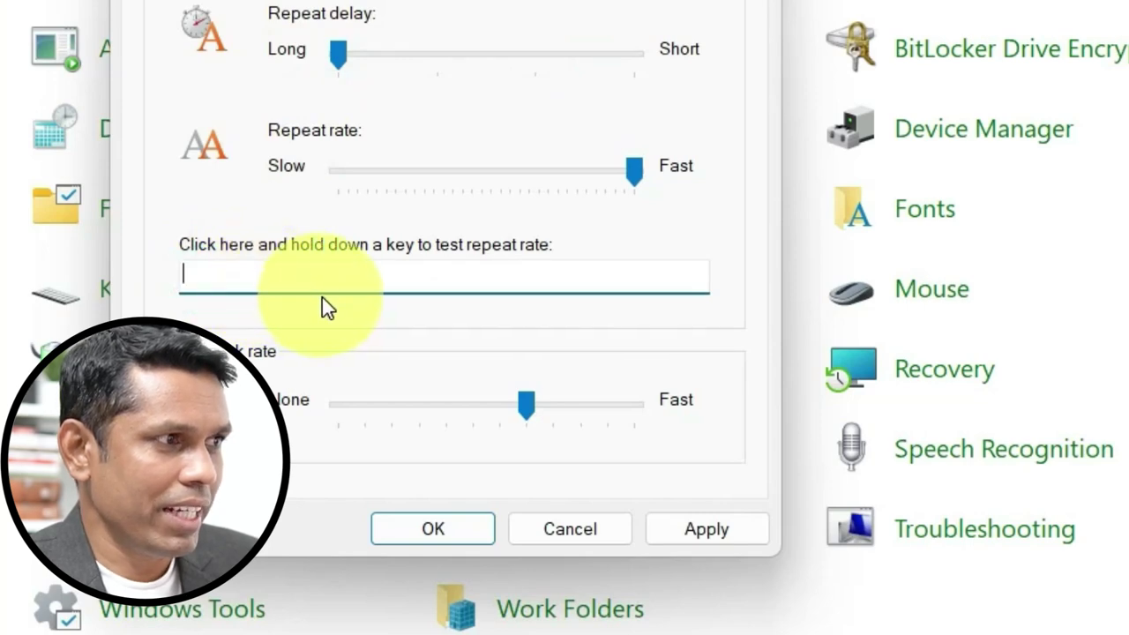
{"action": "type", "text": "aaaaaaaaaaaa"}
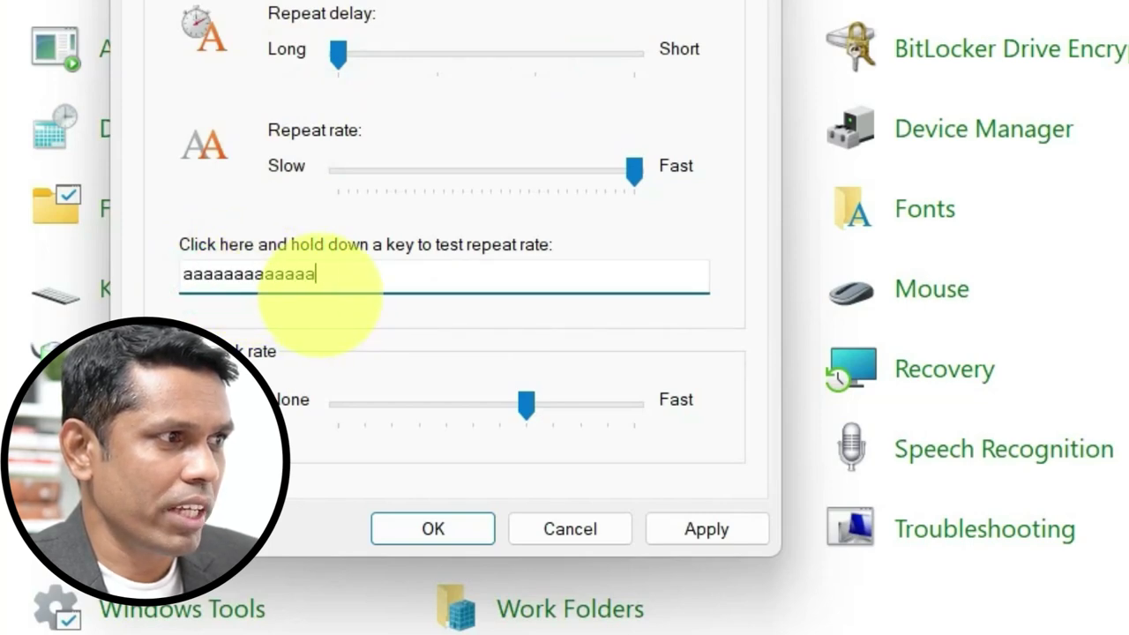
{"action": "type", "text": "aaaaaaaaaaaaaaaaaa"}
{"action": "left_click_drag", "start_coordinate": [189, 274], "coordinate": [709, 250]}
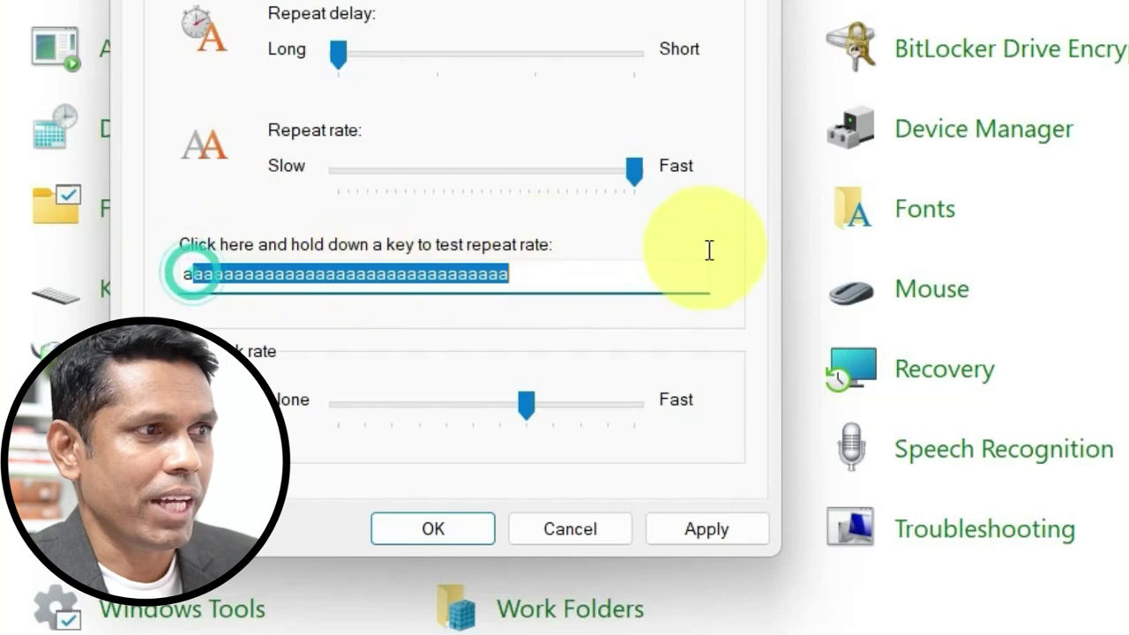
{"action": "key", "text": "BackSpace"}
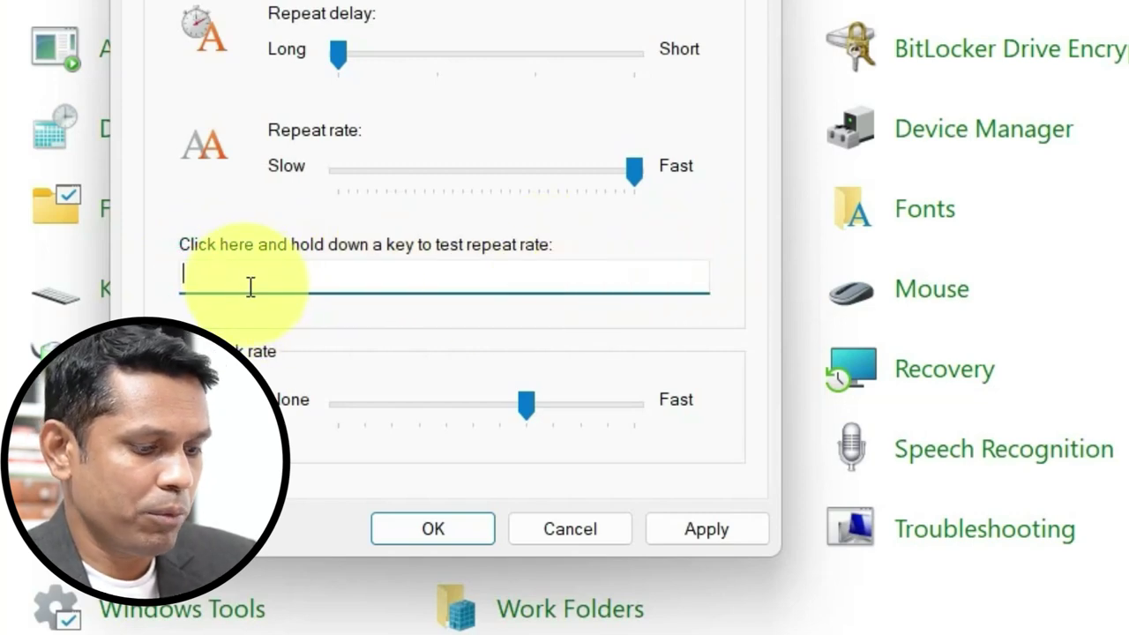
{"action": "type", "text": "a"}
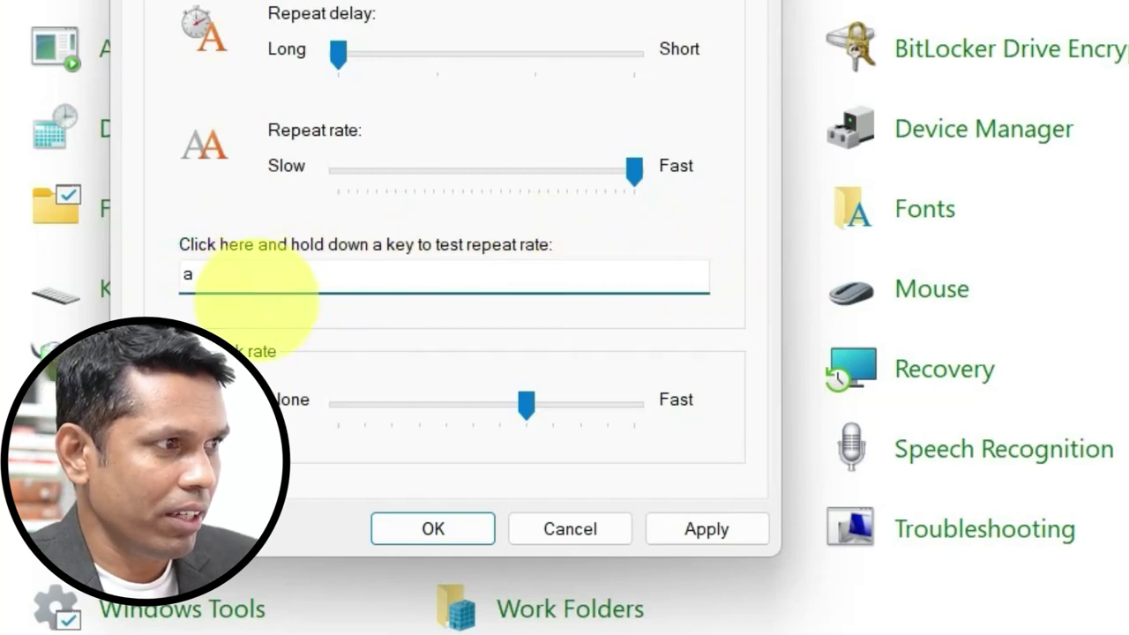
{"action": "type", "text": "aaaaaaaaaaaaaaa"}
{"action": "left_click_drag", "start_coordinate": [371, 274], "coordinate": [154, 273]}
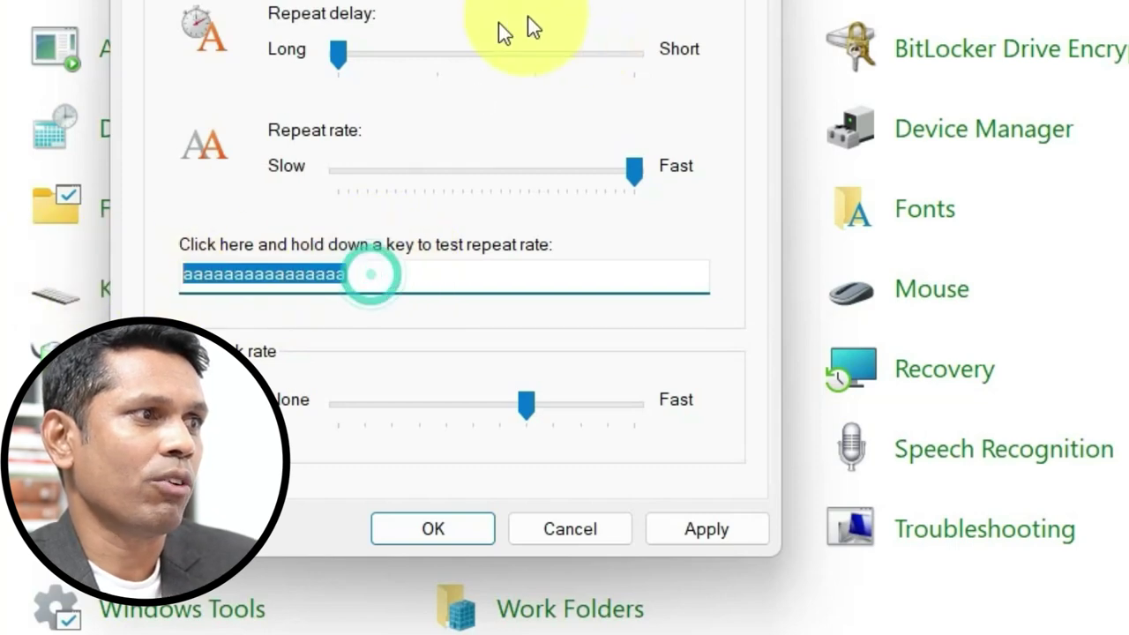
{"action": "key", "text": "BackSpace"}
{"action": "left_click_drag", "start_coordinate": [338, 55], "coordinate": [518, 61]}
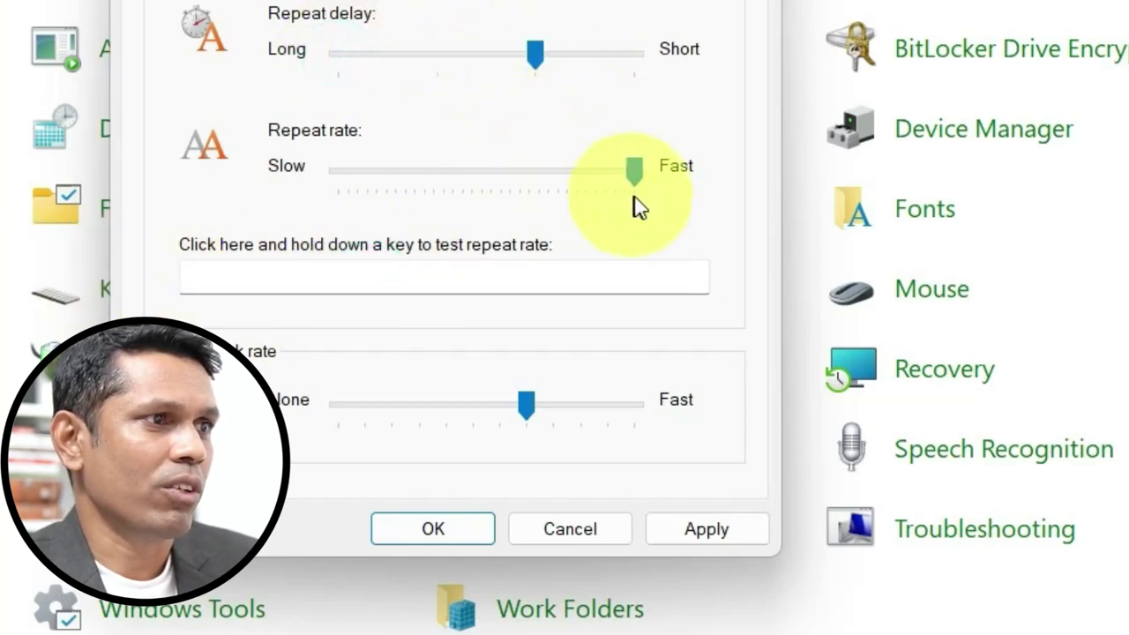
{"action": "left_click_drag", "start_coordinate": [624, 182], "coordinate": [655, 185]}
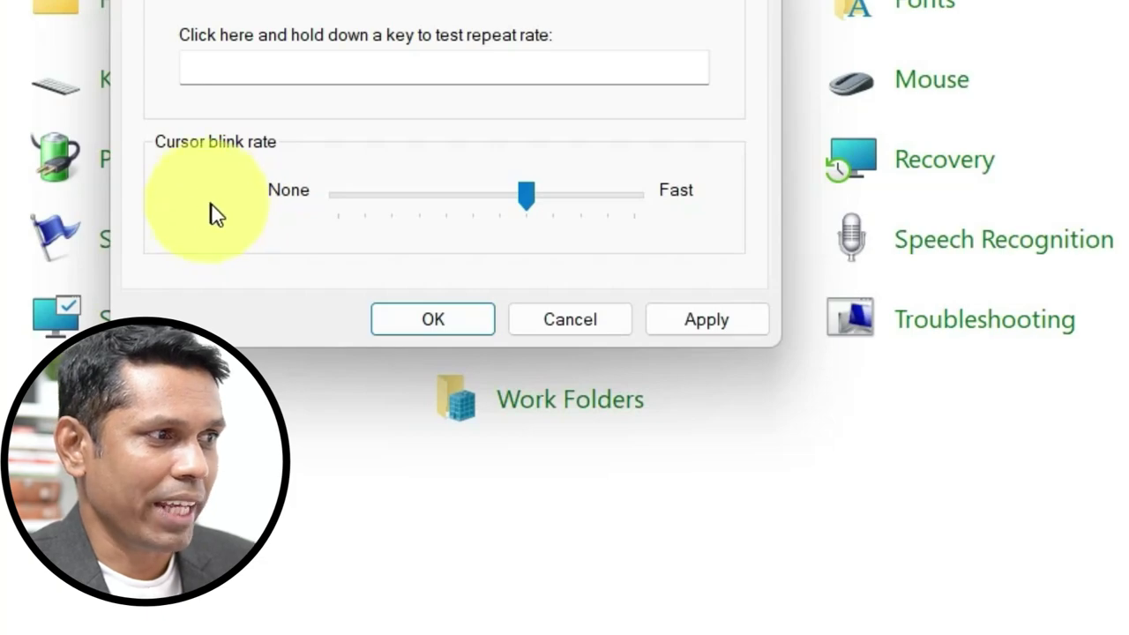
- Open the Run dialog and empty its Open box to check how the text cursor blinks
{"action": "key", "text": "super"}
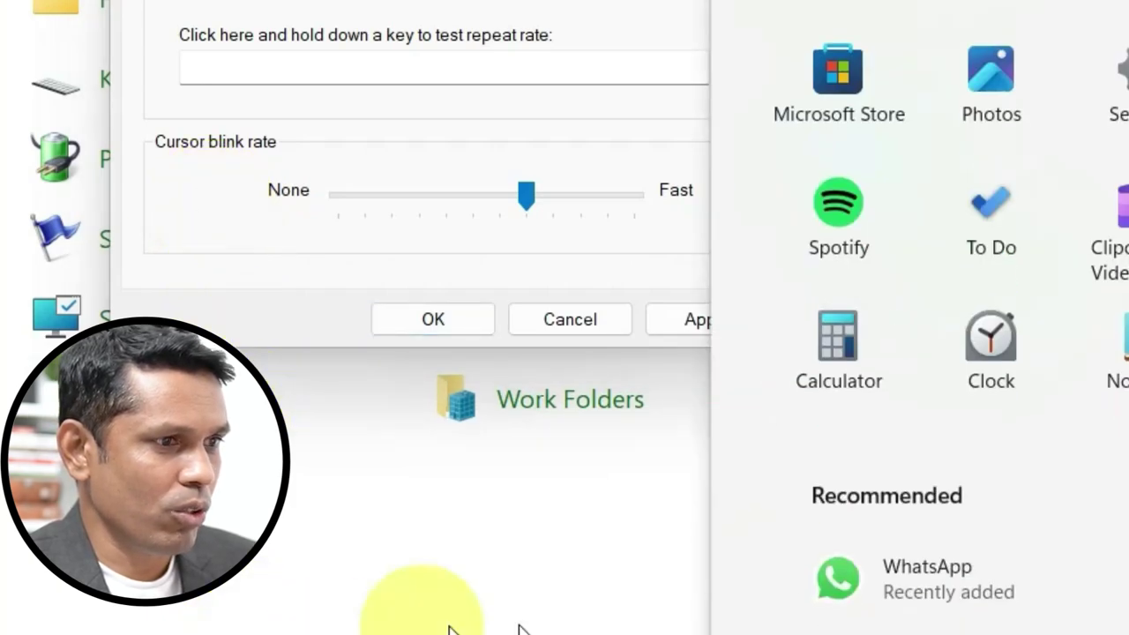
{"action": "key", "text": "super+r"}
{"action": "double_click", "coordinate": [320, 247]}
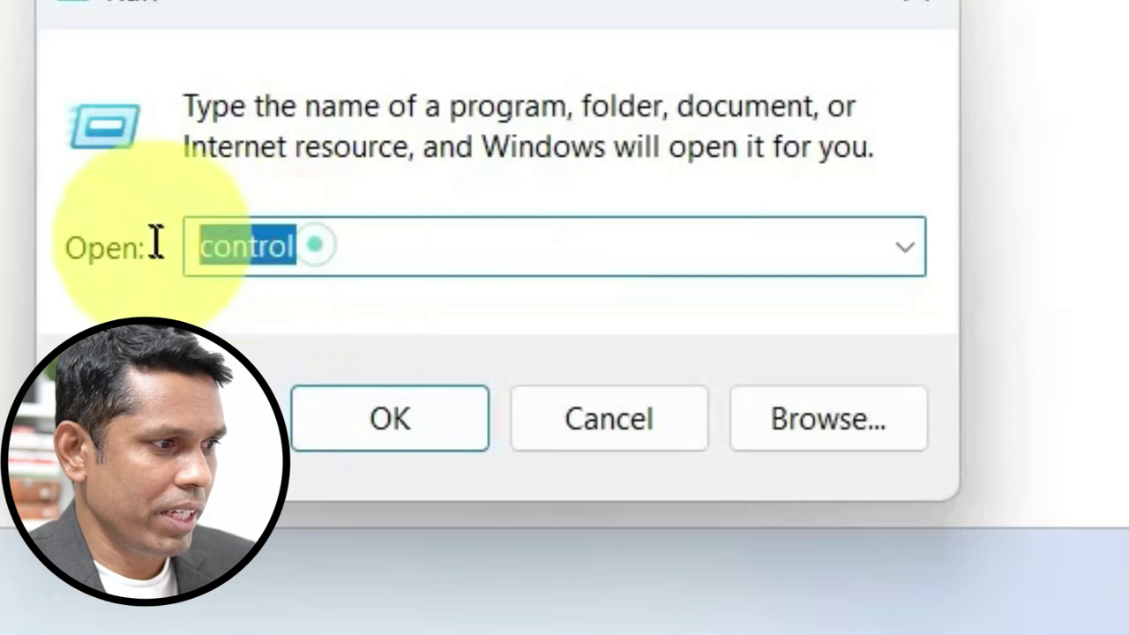
{"action": "key", "text": "BackSpace"}
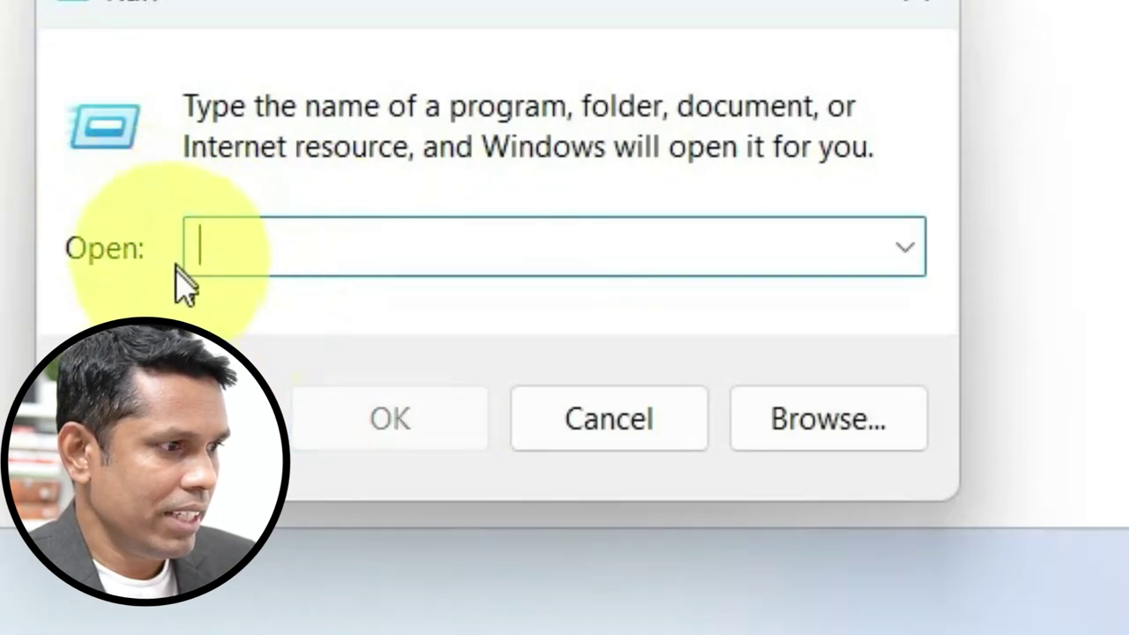
{"action": "left_click", "coordinate": [202, 252]}
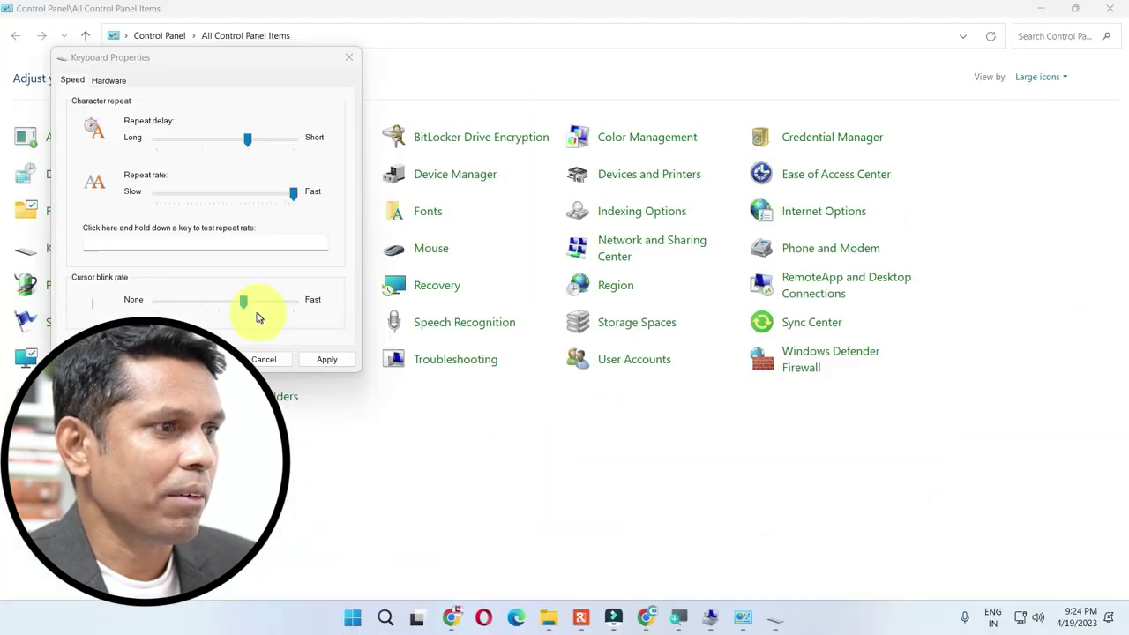
- Set the cursor blink rate to None, and check the text cursor in the Run dialog before closing it
{"action": "left_click_drag", "start_coordinate": [245, 300], "coordinate": [159, 301]}
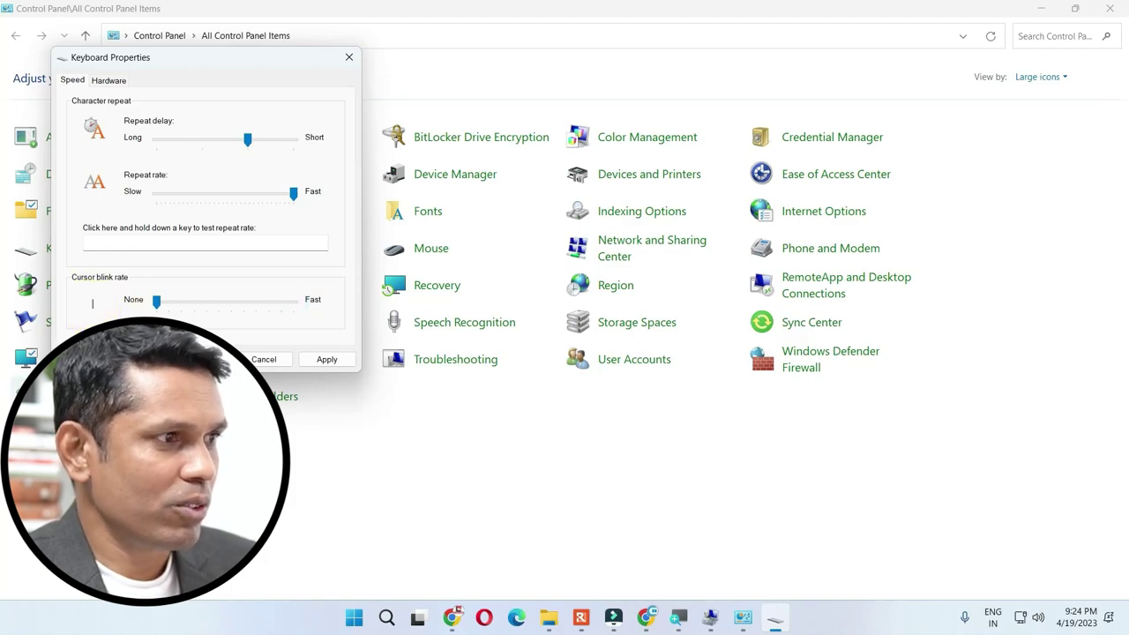
{"action": "key", "text": "super+r"}
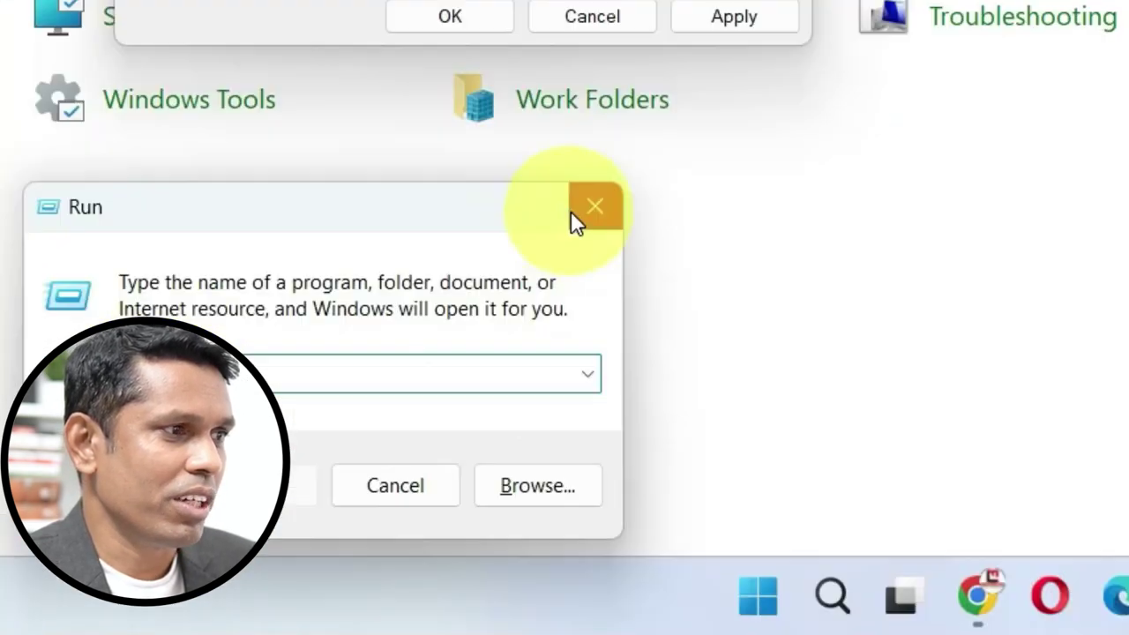
{"action": "left_click", "coordinate": [575, 222]}
{"action": "left_click", "coordinate": [245, 309]}
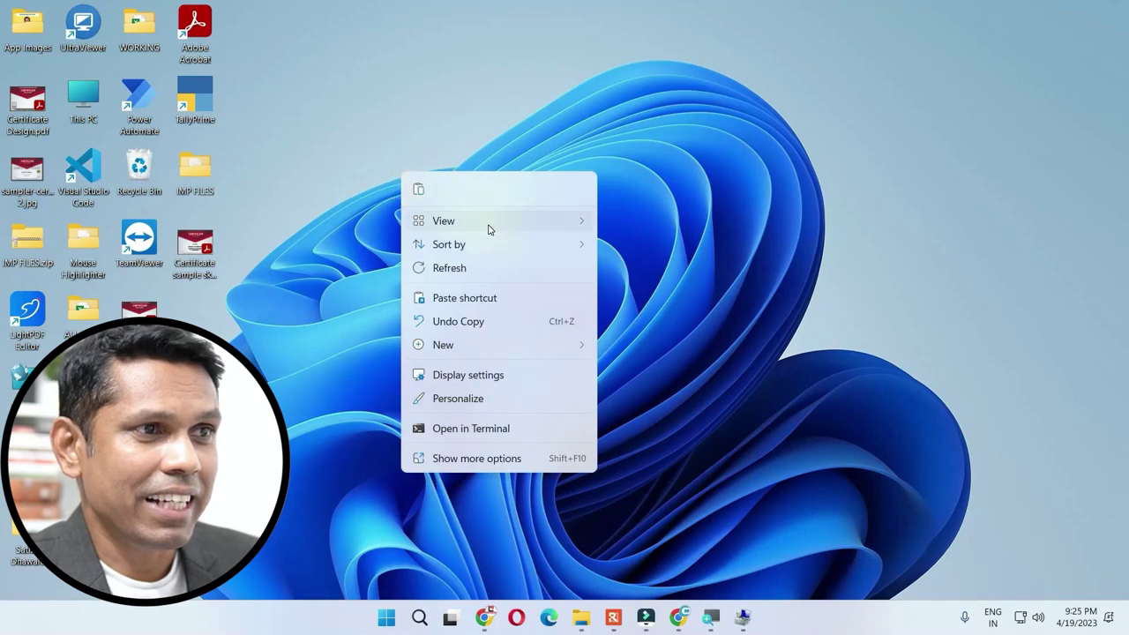
- Hide all the desktop icons and show them again
{"action": "mouse_move", "coordinate": [489, 229]}
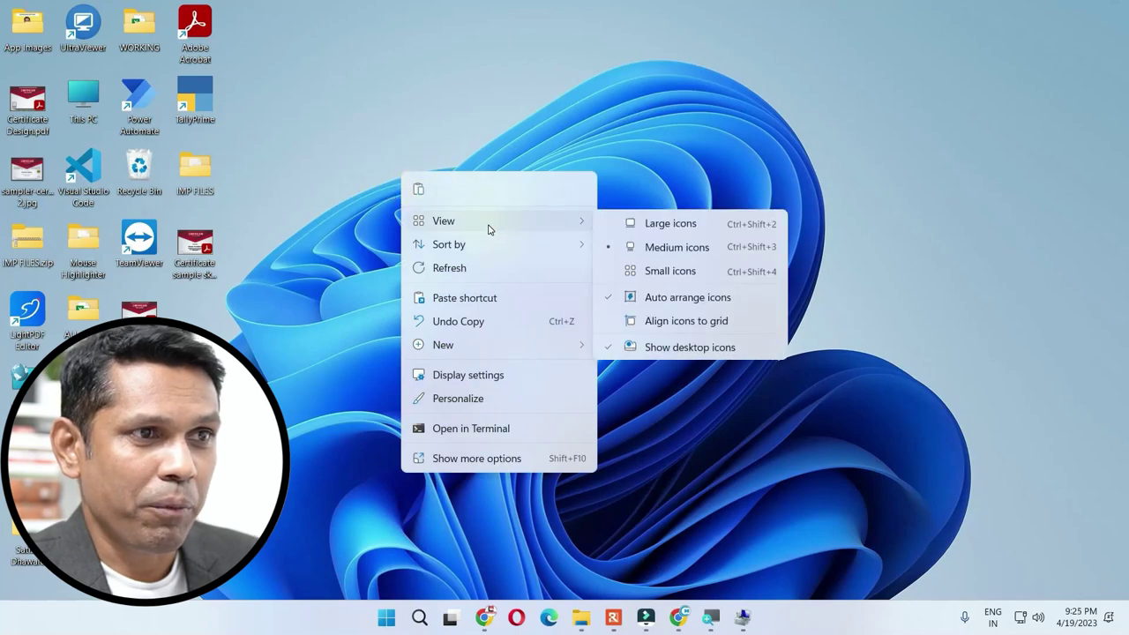
{"action": "left_click", "coordinate": [682, 350]}
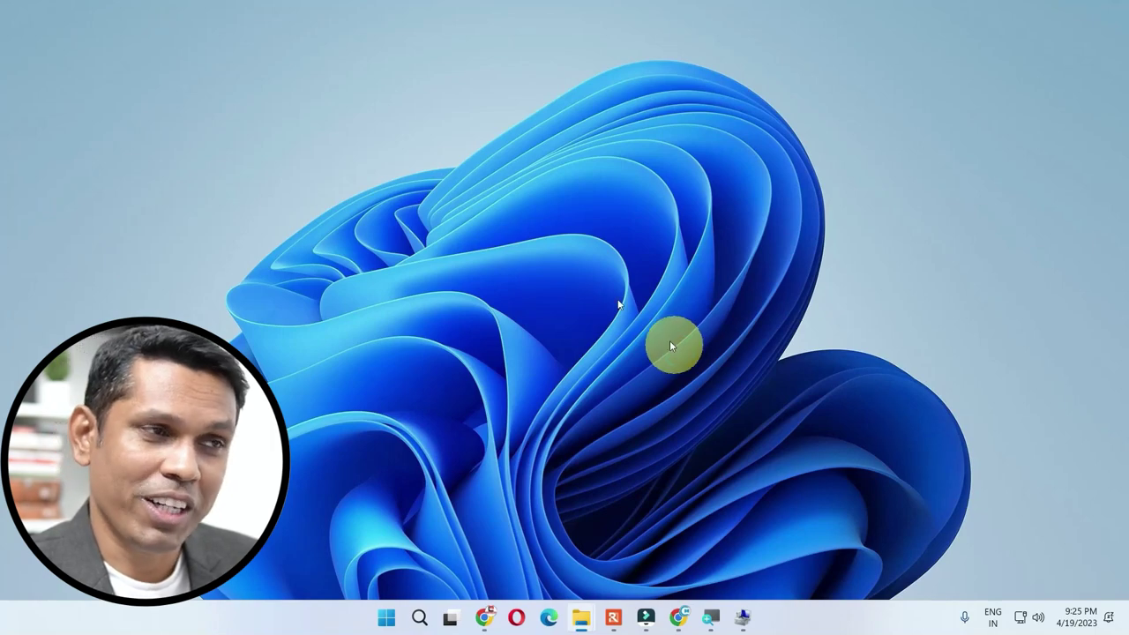
{"action": "right_click", "coordinate": [487, 172]}
{"action": "left_click", "coordinate": [545, 224]}
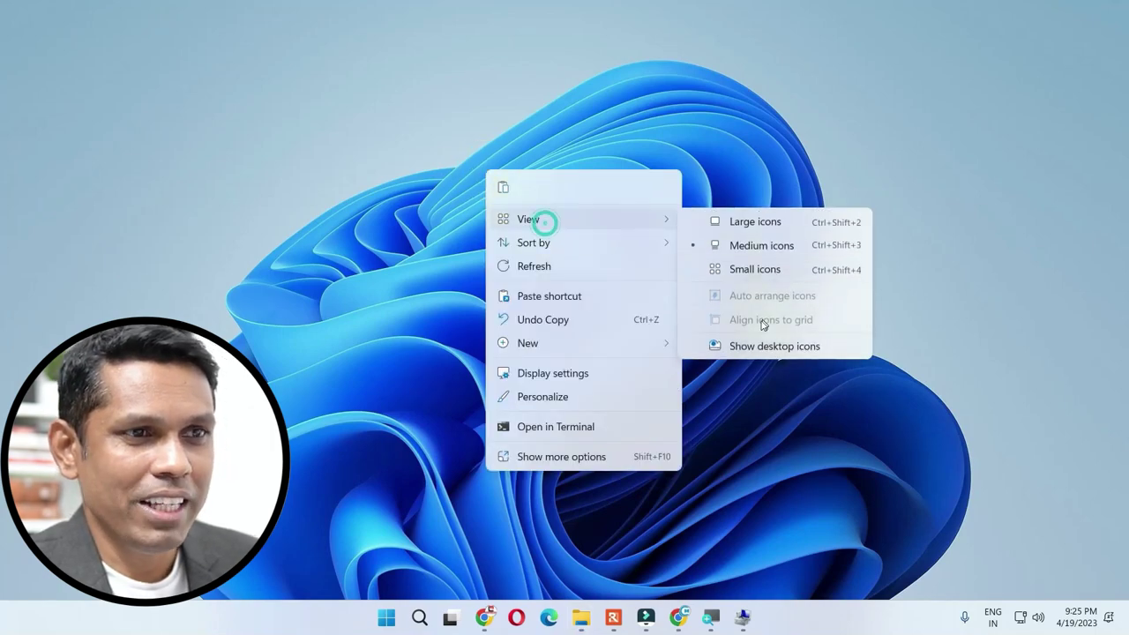
{"action": "left_click", "coordinate": [756, 346]}
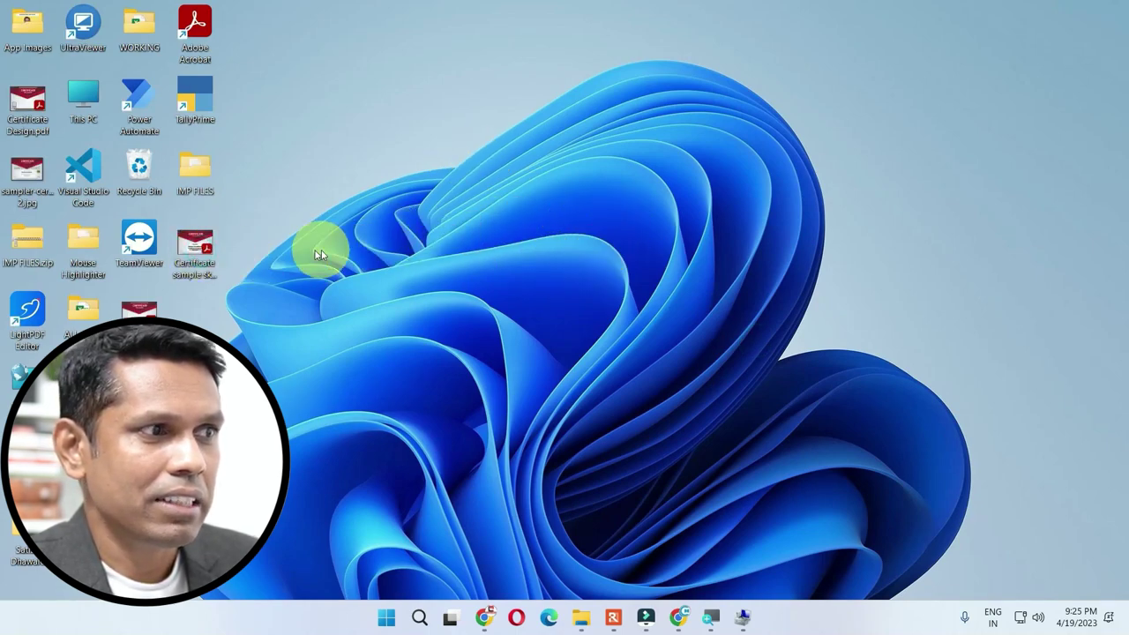
- Turn off Auto arrange icons for the desktop and move the Certificate sample skill course PDF to an empty area in the middle
{"action": "right_click", "coordinate": [484, 200]}
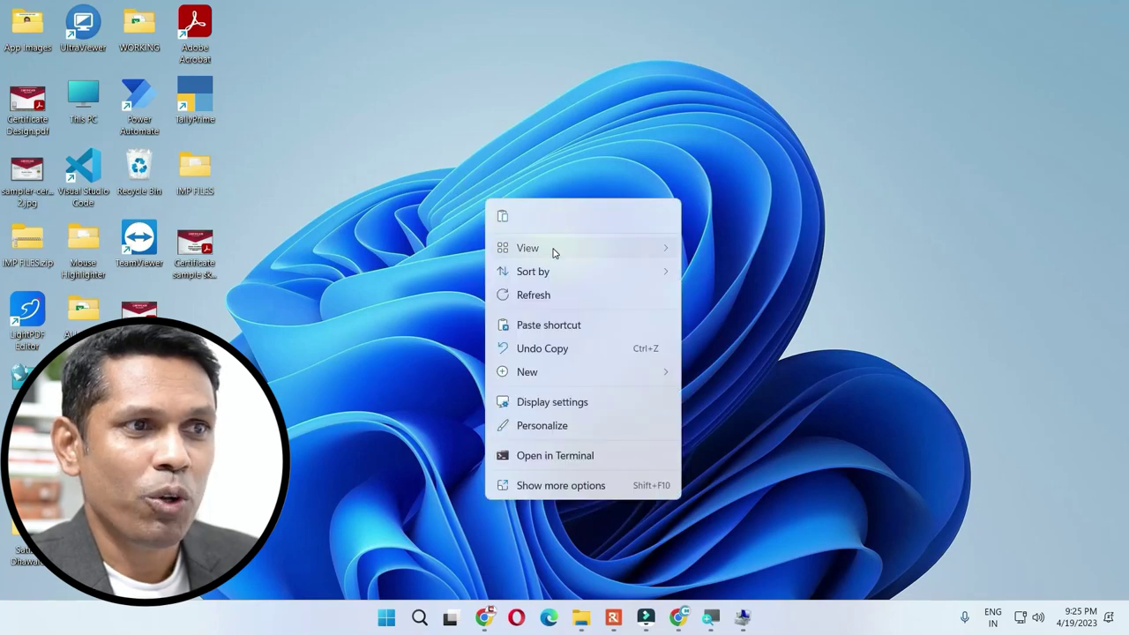
{"action": "left_click", "coordinate": [554, 253]}
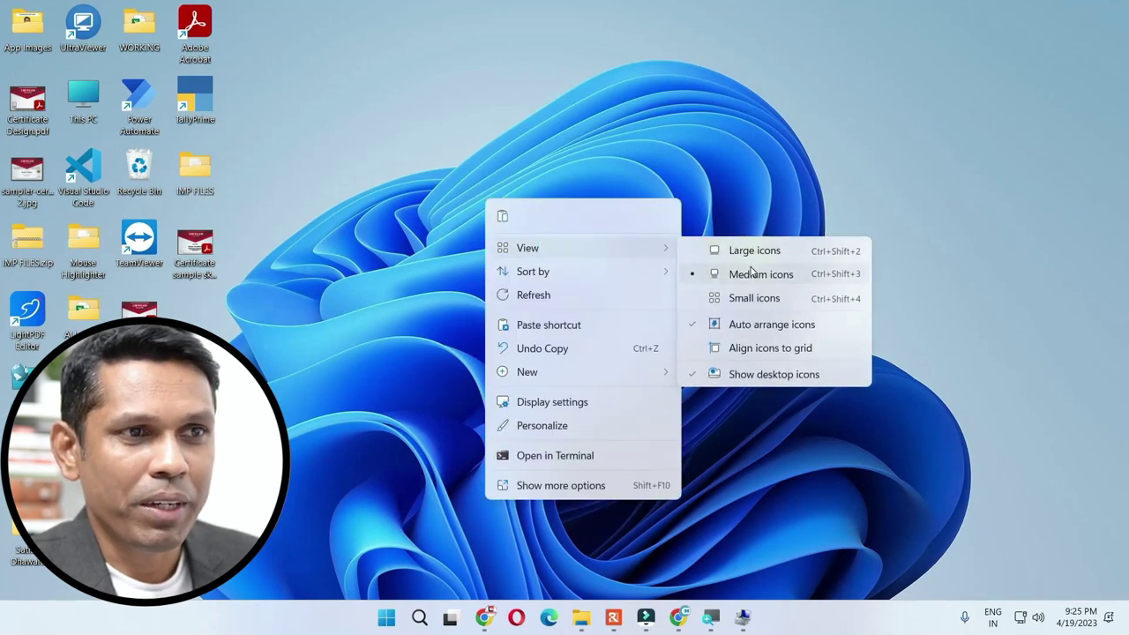
{"action": "left_click", "coordinate": [744, 326]}
{"action": "left_click_drag", "start_coordinate": [205, 251], "coordinate": [732, 180]}
{"action": "left_click_drag", "start_coordinate": [532, 183], "coordinate": [533, 185]}
- Turn Auto arrange icons back on for the desktop
{"action": "right_click", "coordinate": [639, 109]}
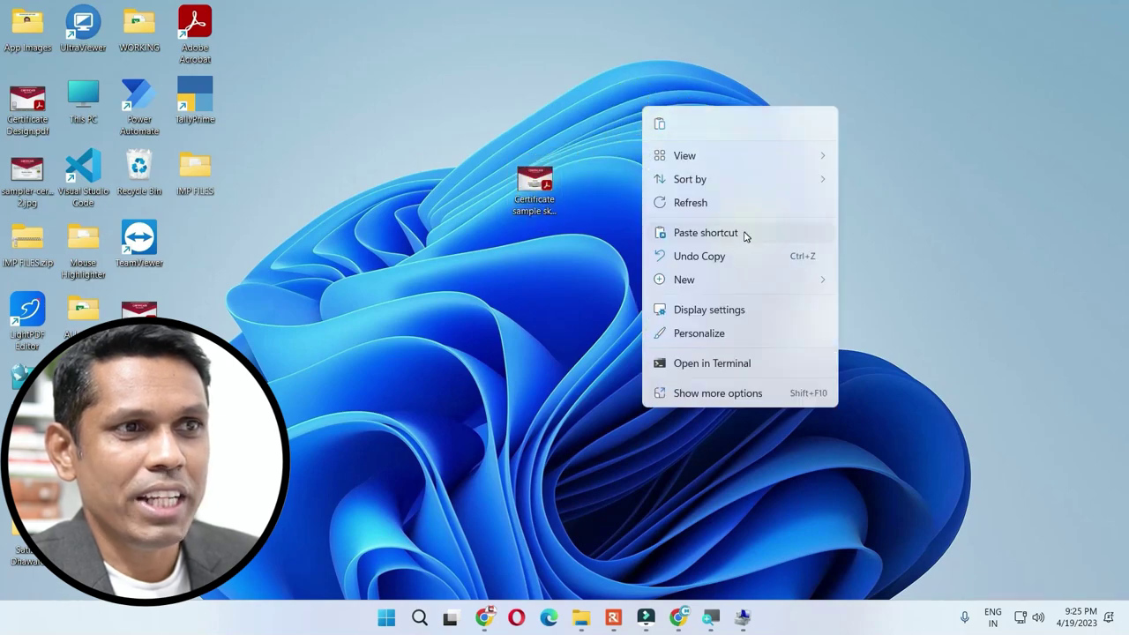
{"action": "mouse_move", "coordinate": [749, 153]}
{"action": "left_click", "coordinate": [877, 233]}
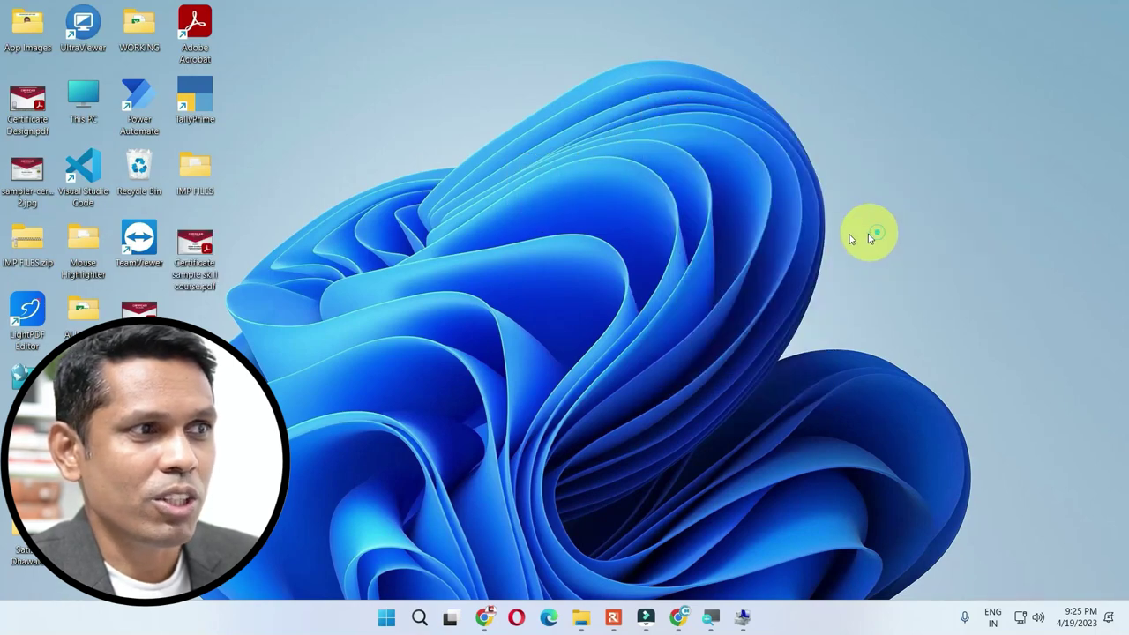
- Switch the desktop to Small icons, and set it back to Medium icons
{"action": "right_click", "coordinate": [455, 118]}
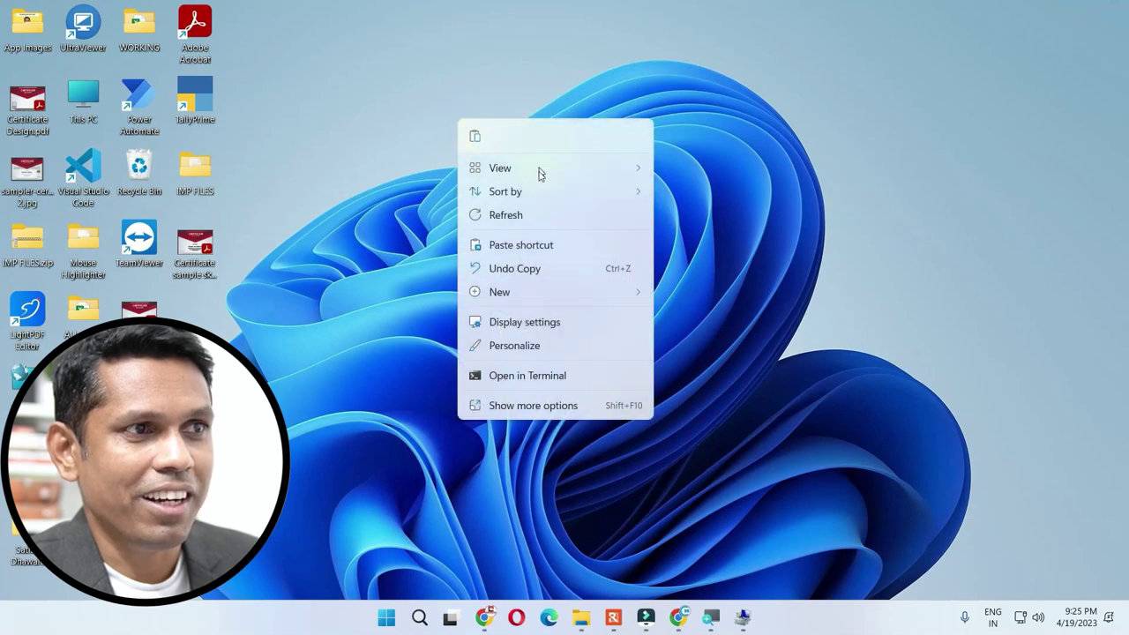
{"action": "left_click", "coordinate": [540, 171]}
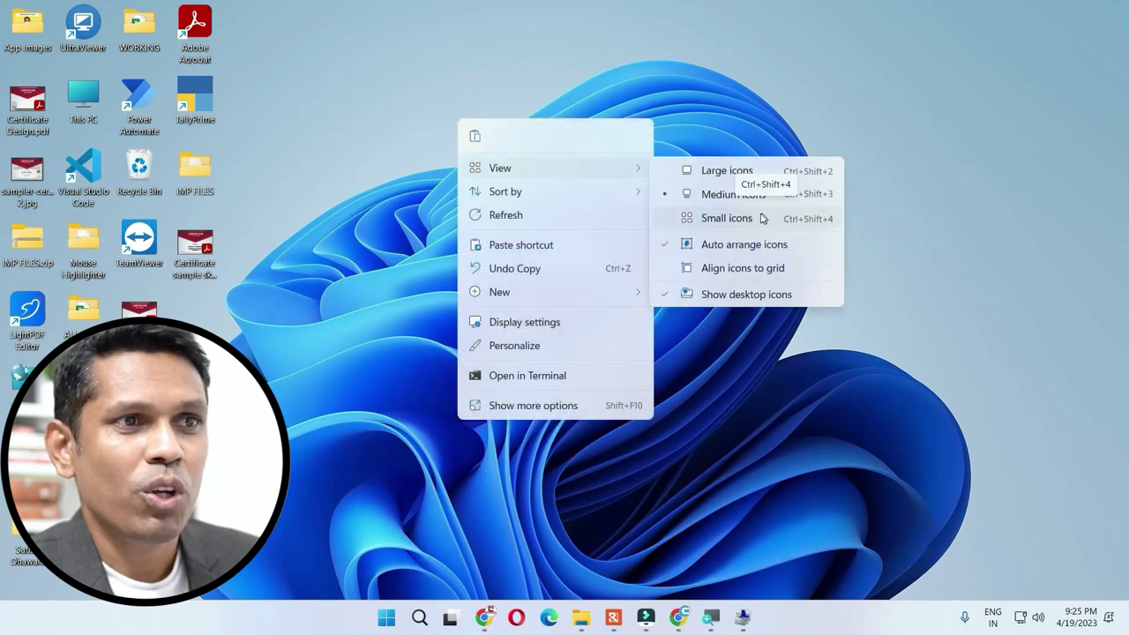
{"action": "left_click", "coordinate": [745, 220]}
{"action": "right_click", "coordinate": [534, 159]}
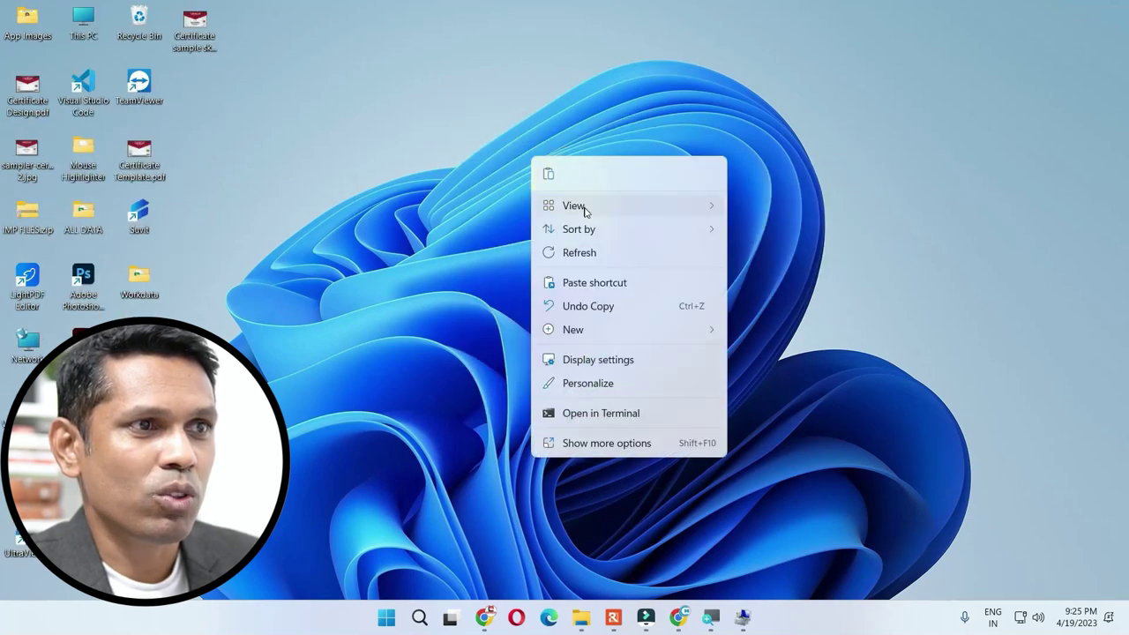
{"action": "left_click", "coordinate": [582, 205]}
{"action": "left_click", "coordinate": [756, 231]}
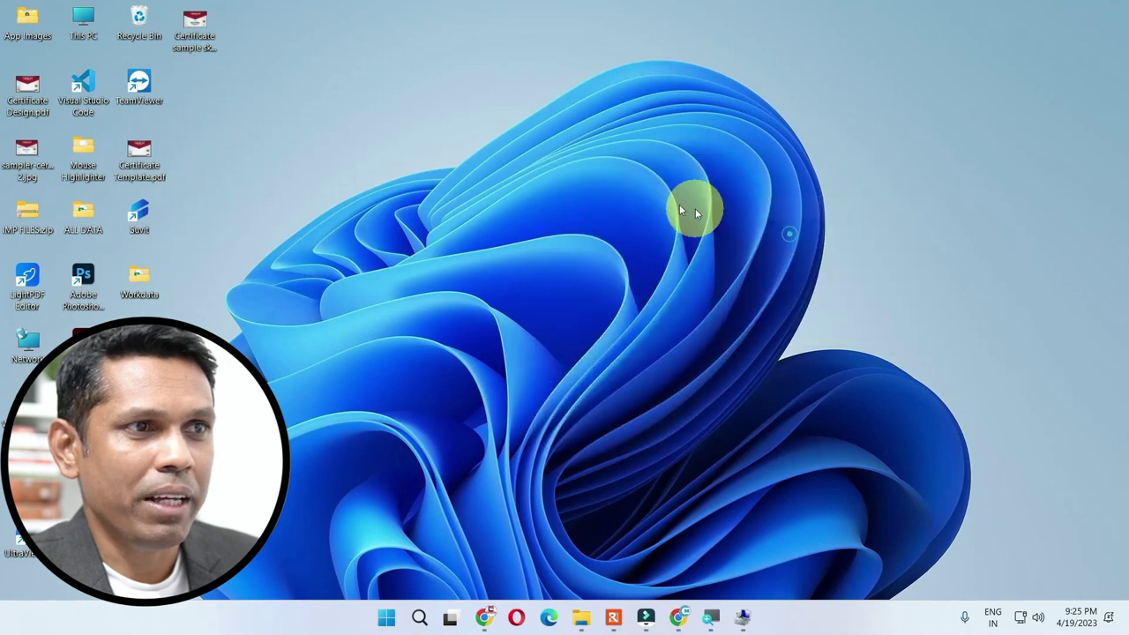
- Switch the desktop to Large icons, and set it back to Medium icons
{"action": "right_click", "coordinate": [561, 171]}
{"action": "left_click", "coordinate": [601, 217]}
{"action": "left_click", "coordinate": [766, 221]}
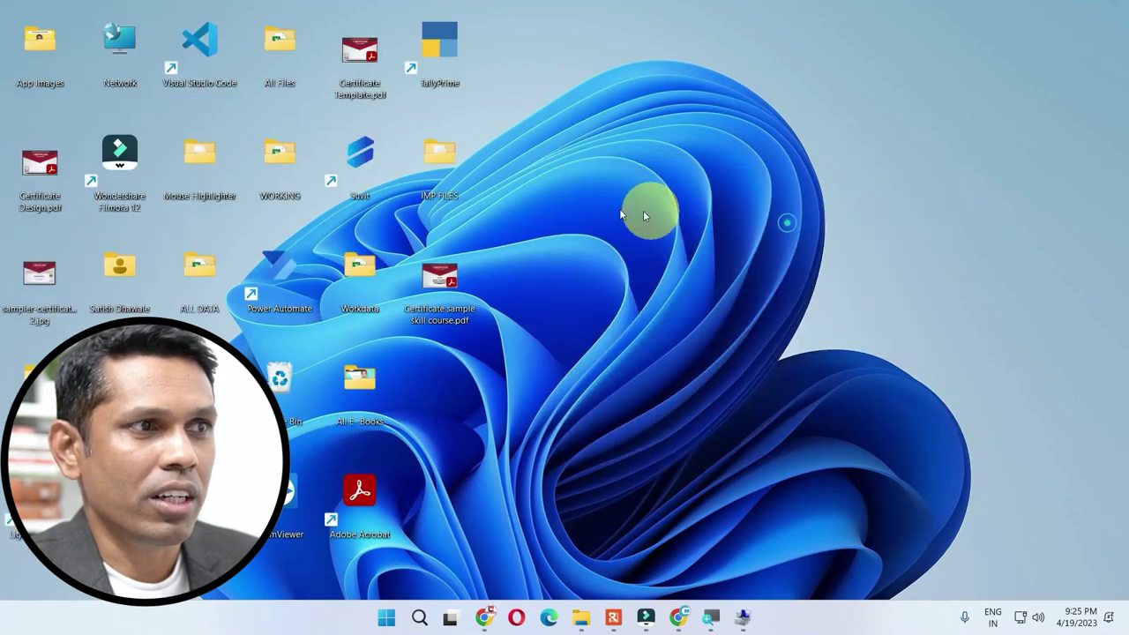
{"action": "right_click", "coordinate": [605, 167]}
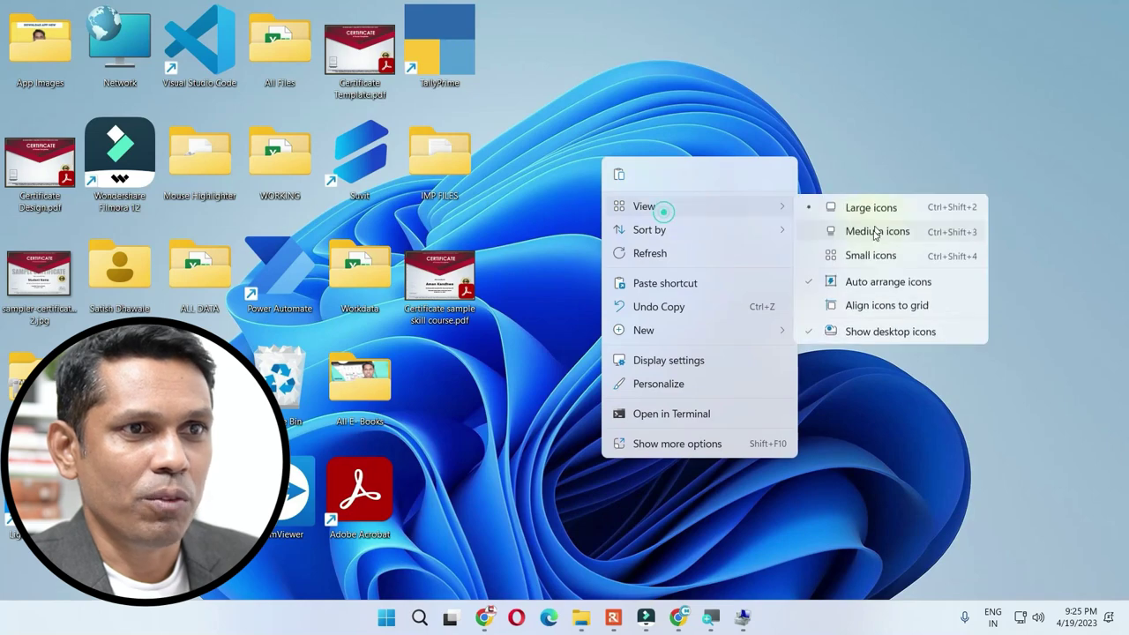
{"action": "key", "text": "Escape"}
{"action": "left_click", "coordinate": [868, 241]}
- Sort the desktop icons by name
{"action": "right_click", "coordinate": [651, 194]}
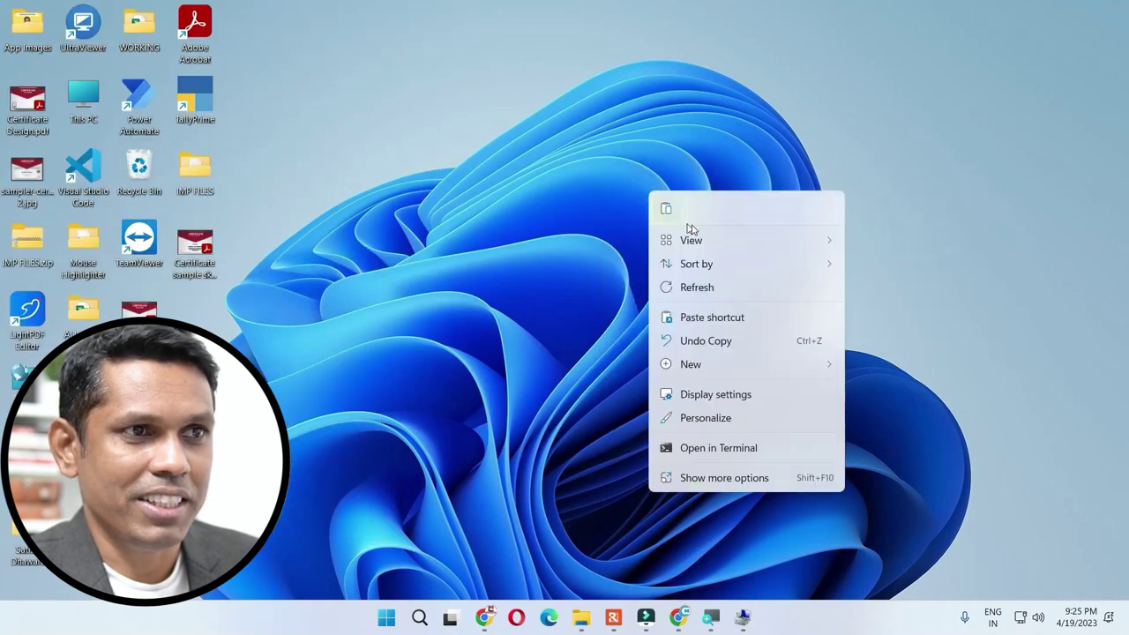
{"action": "left_click", "coordinate": [779, 264]}
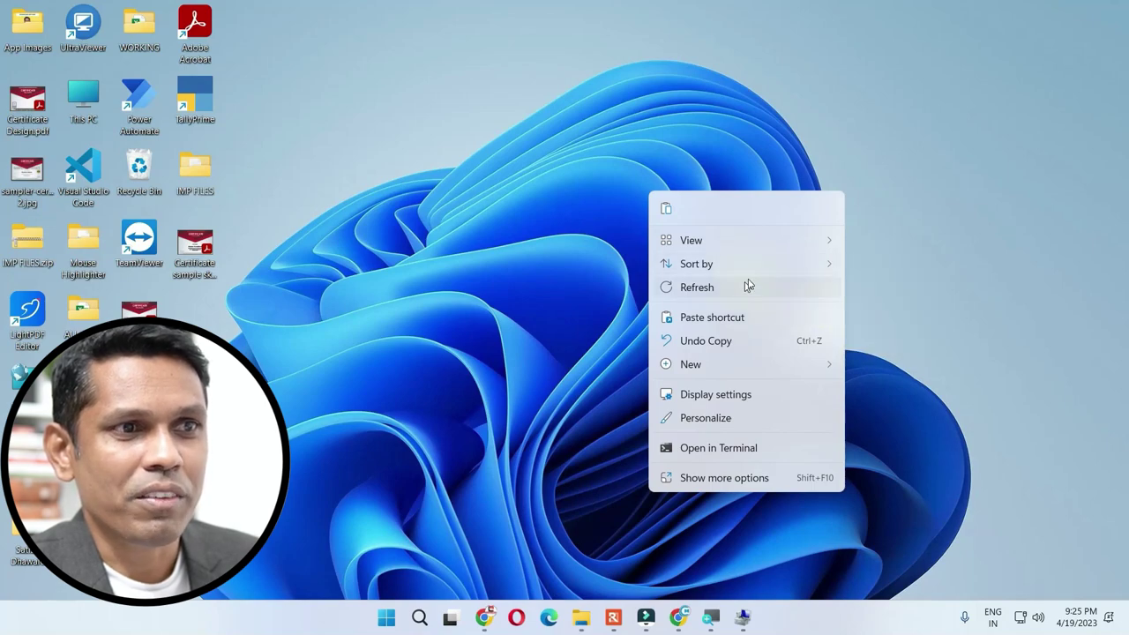
{"action": "left_click", "coordinate": [770, 263]}
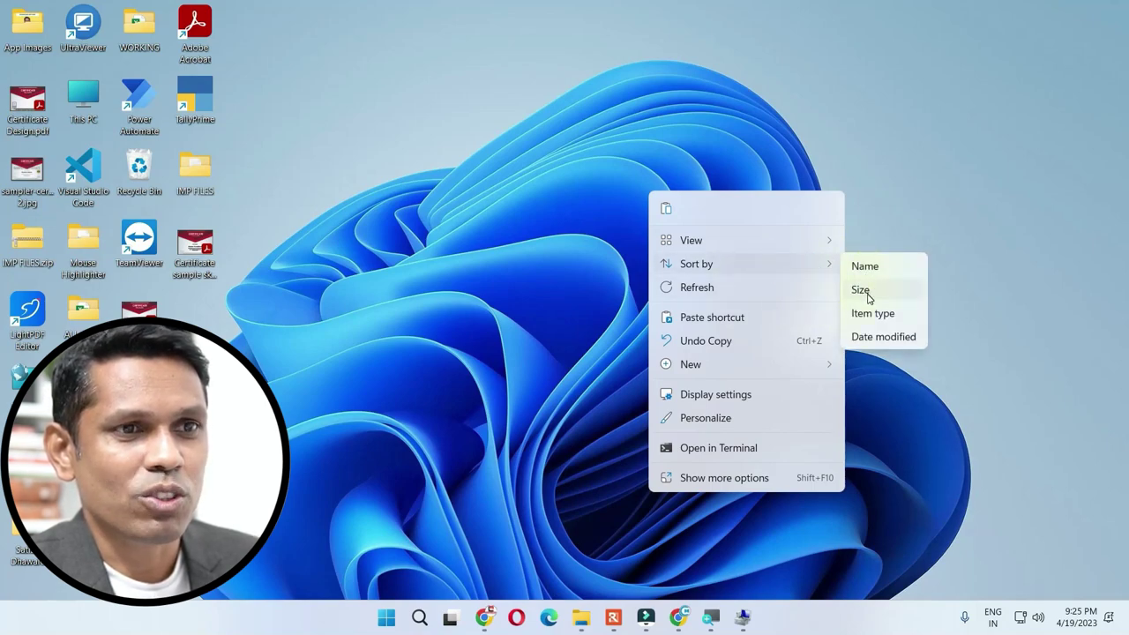
{"action": "left_click", "coordinate": [872, 344]}
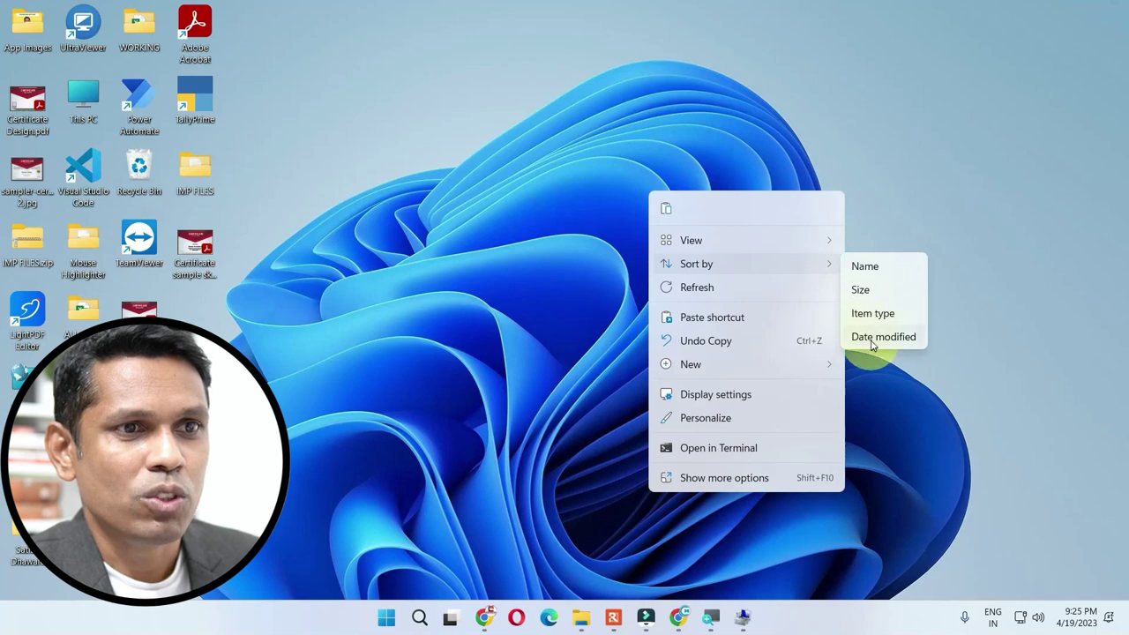
{"action": "left_click", "coordinate": [867, 265]}
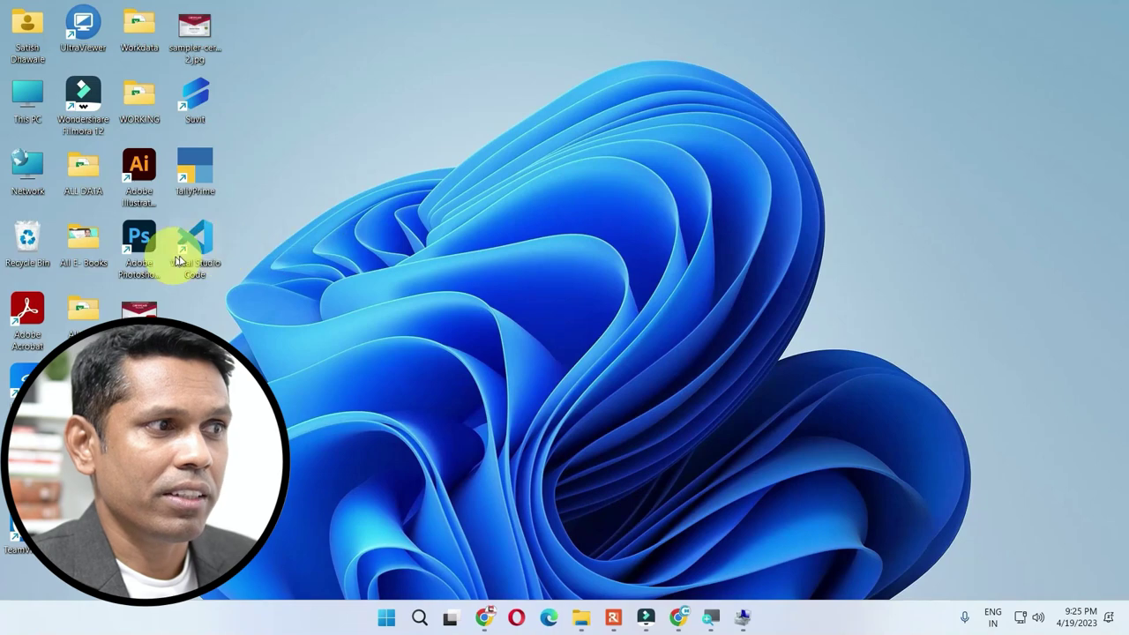
- Turn off Auto arrange icons for the desktop and move the Visual Studio Code shortcut to the empty spot beside TallyPrime
{"action": "right_click", "coordinate": [507, 150]}
{"action": "left_click", "coordinate": [567, 190]}
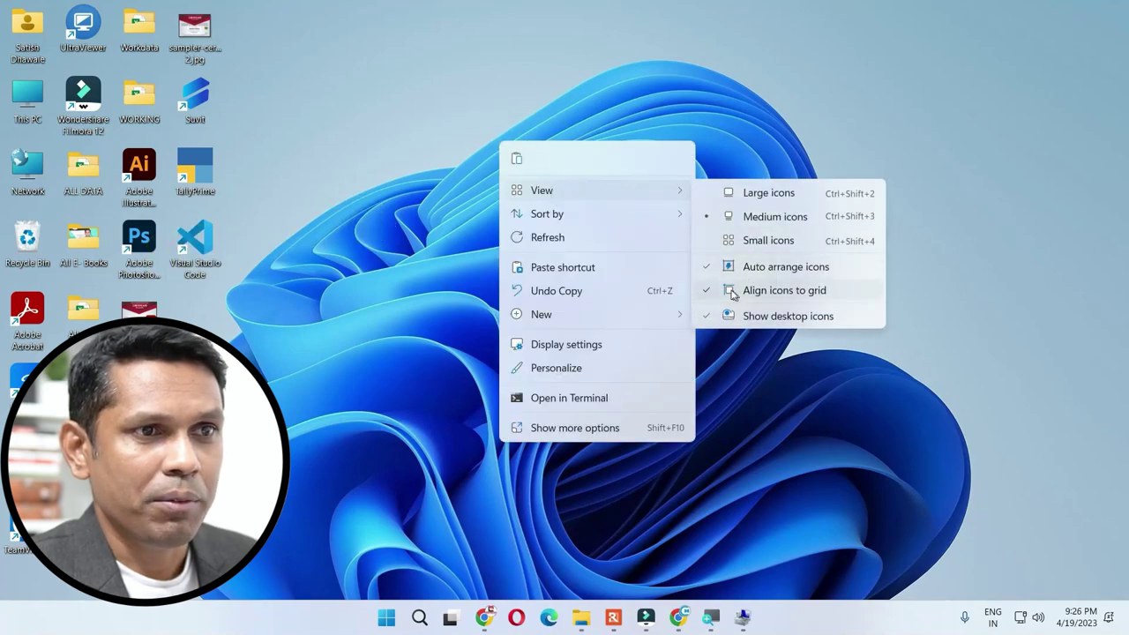
{"action": "left_click", "coordinate": [203, 240]}
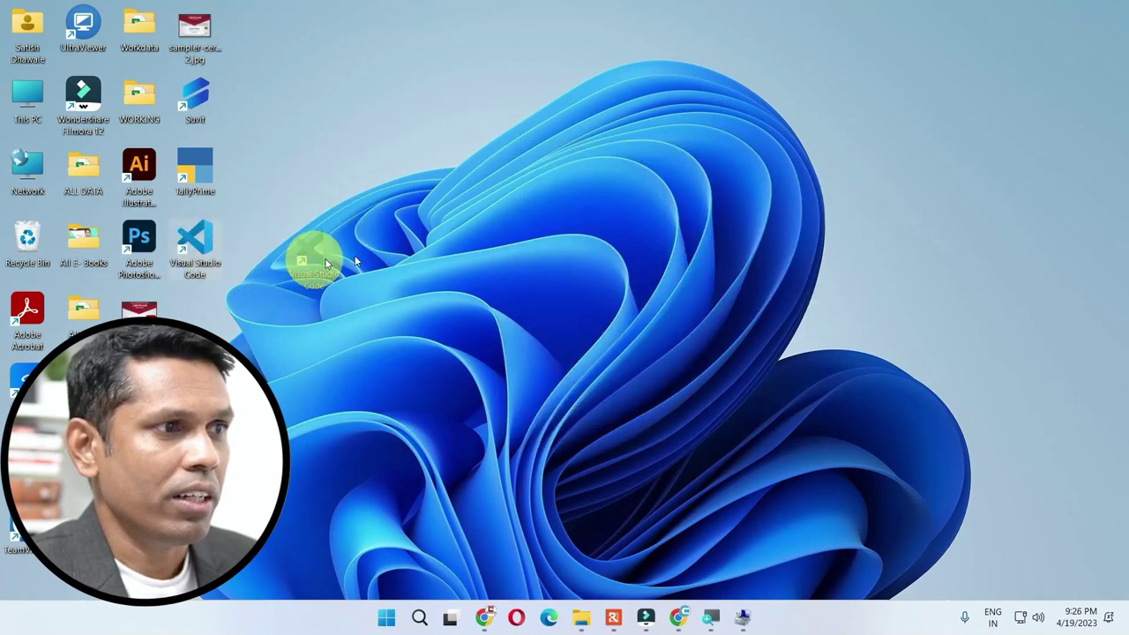
{"action": "right_click", "coordinate": [454, 161]}
{"action": "mouse_move", "coordinate": [497, 211]}
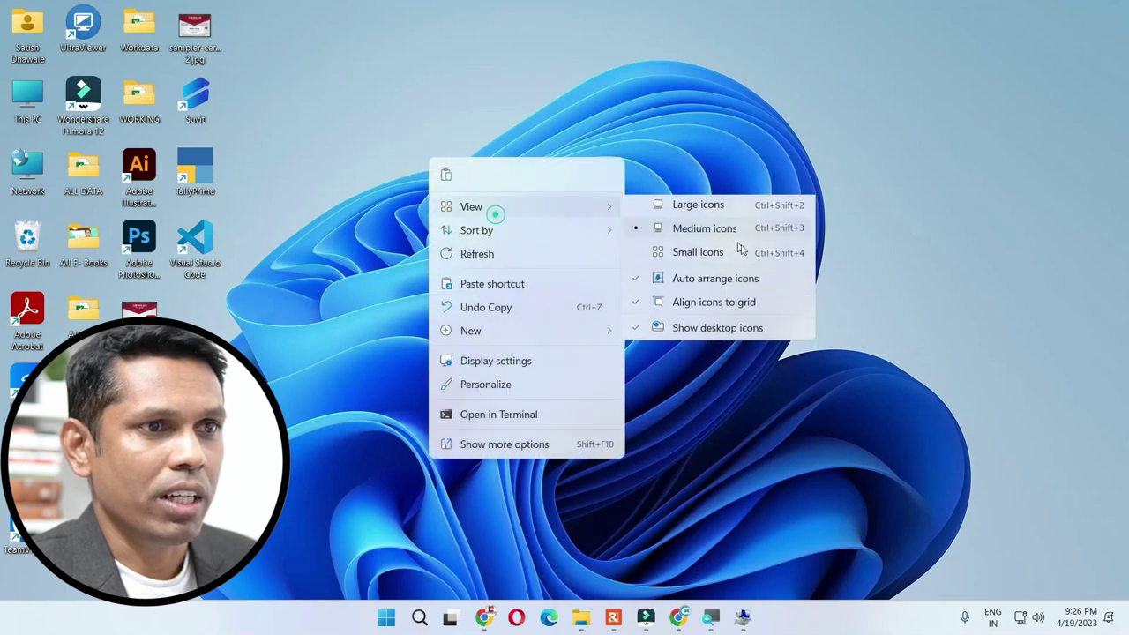
{"action": "left_click", "coordinate": [721, 285]}
{"action": "left_click_drag", "start_coordinate": [213, 254], "coordinate": [383, 250]}
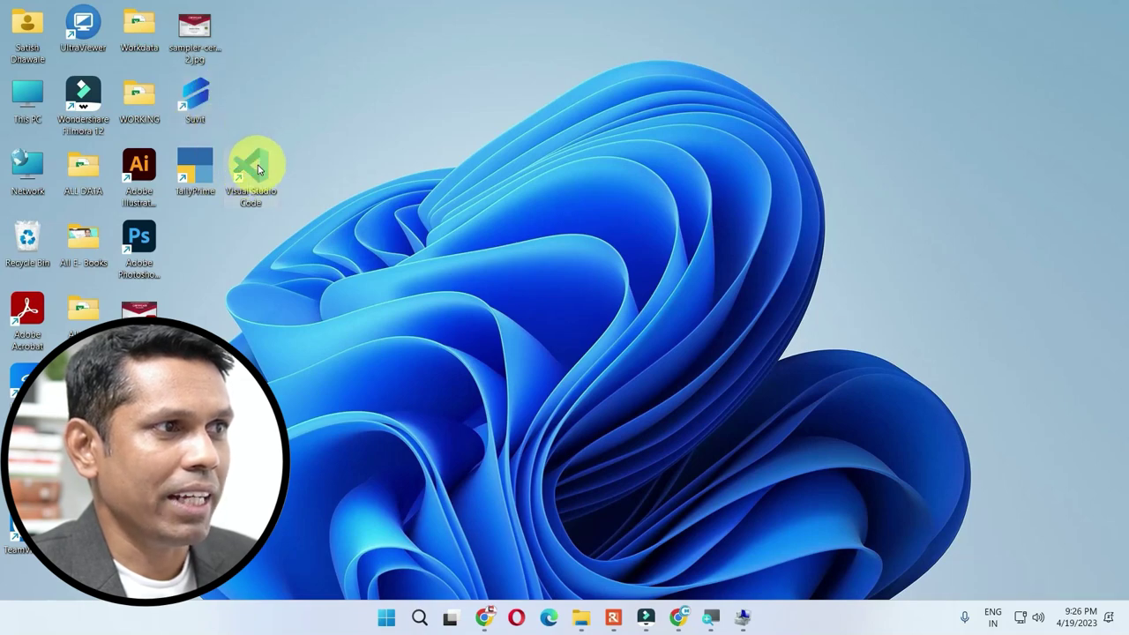
{"action": "left_click_drag", "start_coordinate": [260, 101], "coordinate": [248, 172]}
- Turn off Align icons to grid and move the Visual Studio Code shortcut slightly up, off the icon grid
{"action": "right_click", "coordinate": [479, 148]}
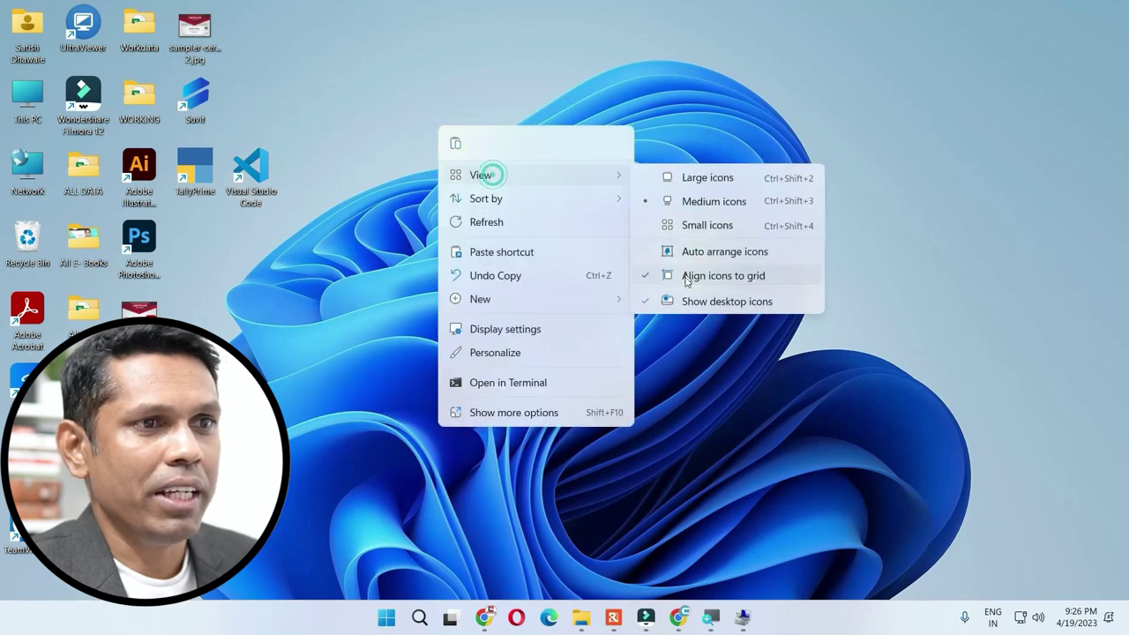
{"action": "left_click", "coordinate": [641, 271]}
{"action": "left_click_drag", "start_coordinate": [236, 174], "coordinate": [264, 133]}
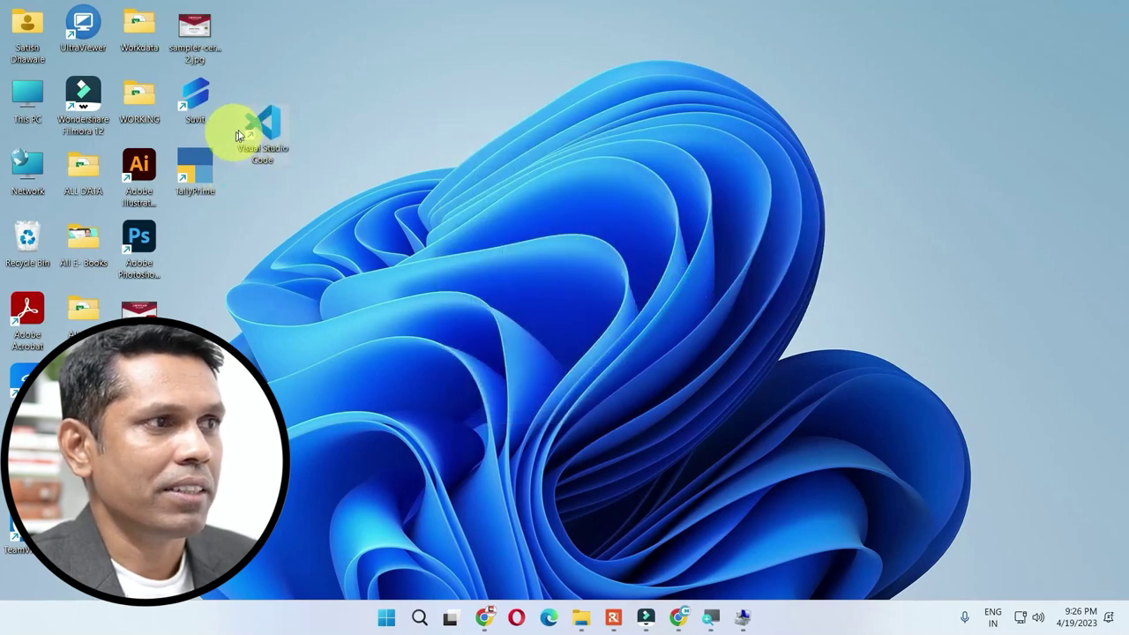
- Turn Align icons to grid back on for the desktop
{"action": "right_click", "coordinate": [397, 93]}
{"action": "left_click", "coordinate": [461, 144]}
{"action": "left_click", "coordinate": [668, 244]}
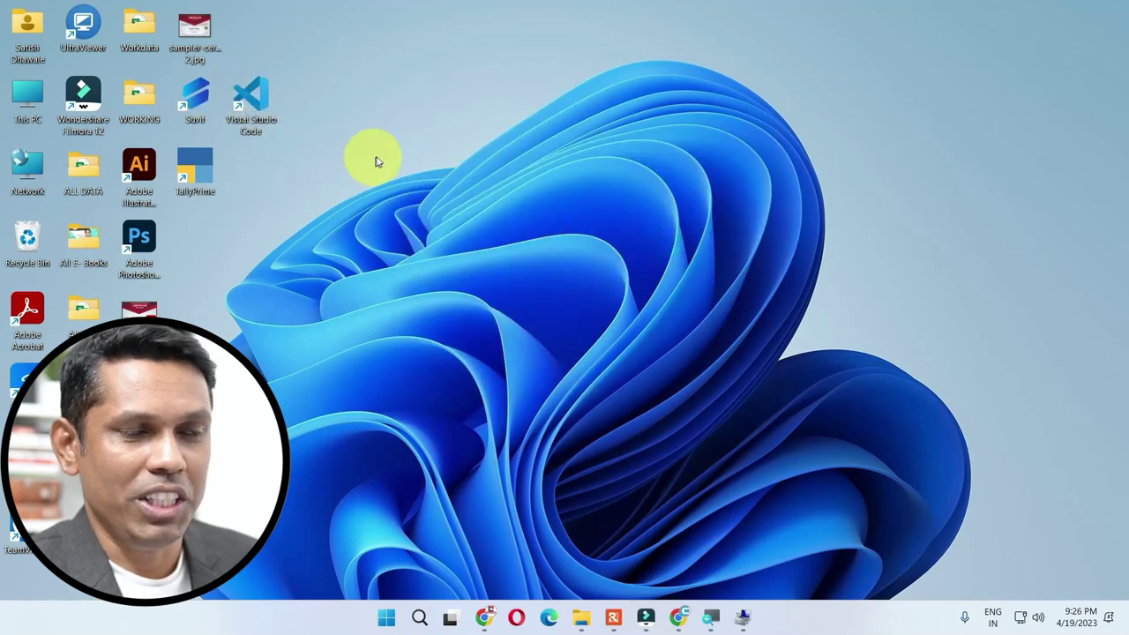
{"action": "right_click", "coordinate": [445, 99]}
{"action": "left_click", "coordinate": [530, 147]}
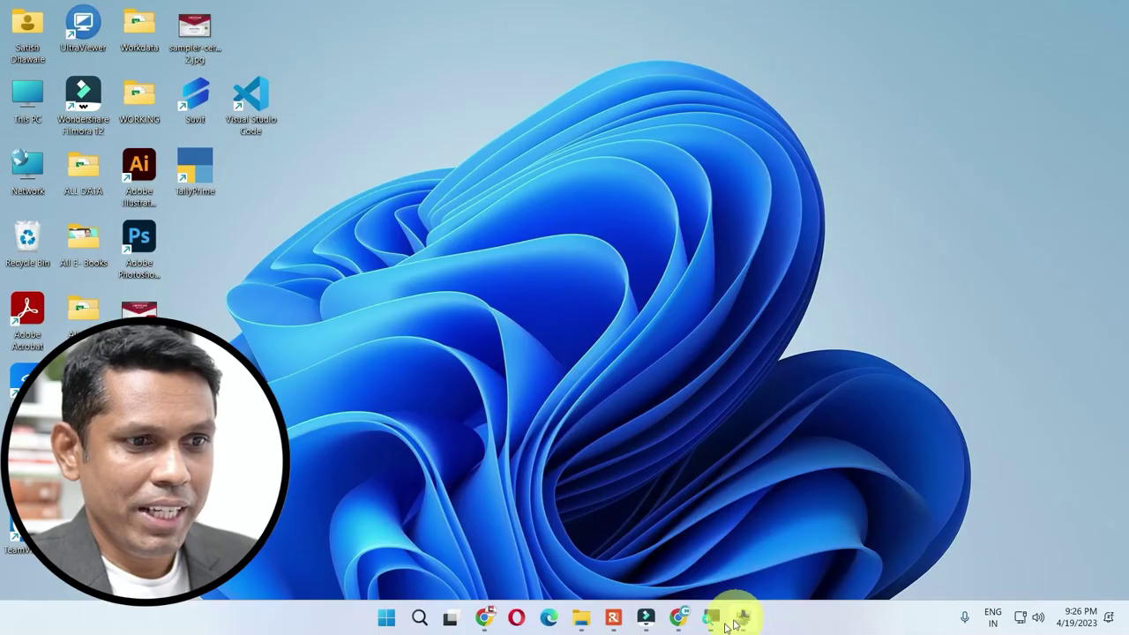
- Bring both Chrome windows to the front, and peek temporarily at the desktop from the blank Word document
{"action": "left_click", "coordinate": [680, 620]}
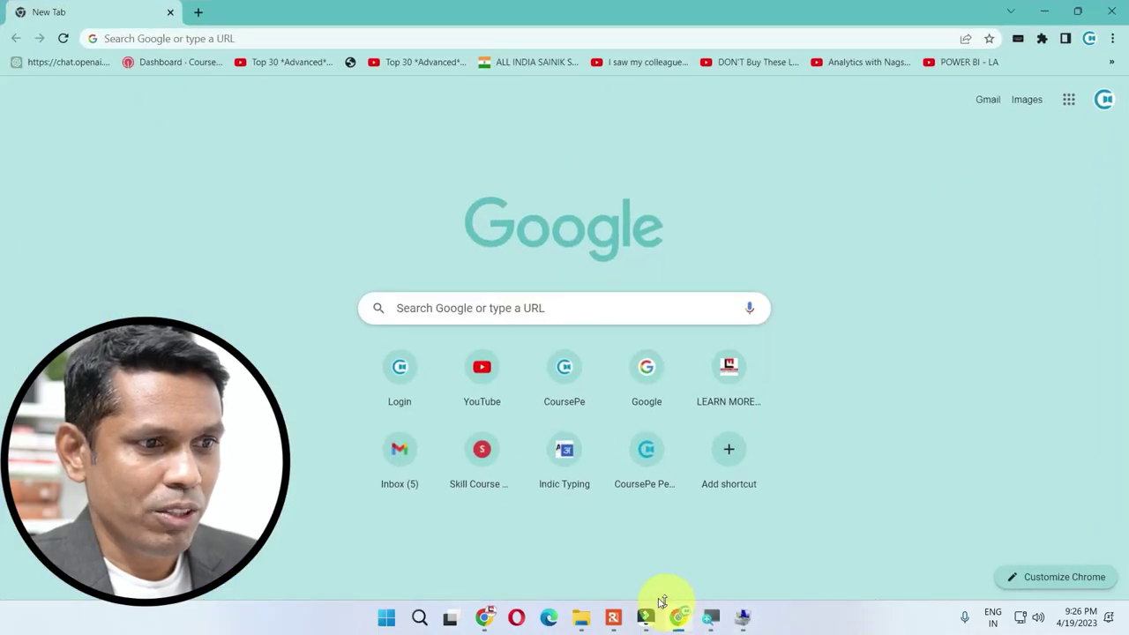
{"action": "left_click", "coordinate": [484, 618]}
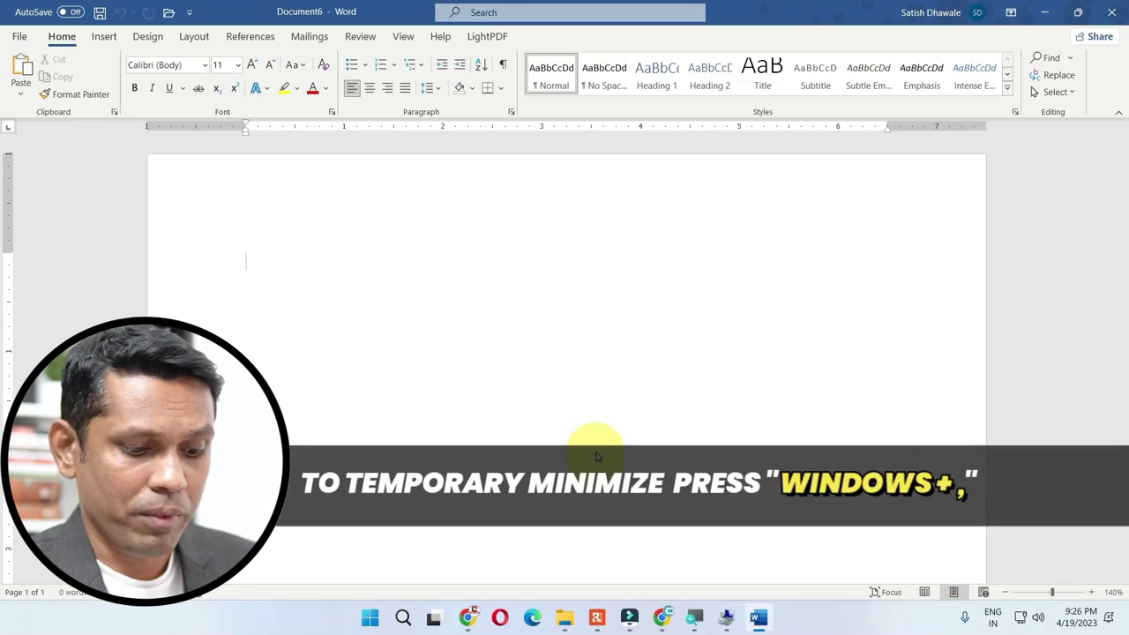
{"action": "key", "text": "super+comma"}
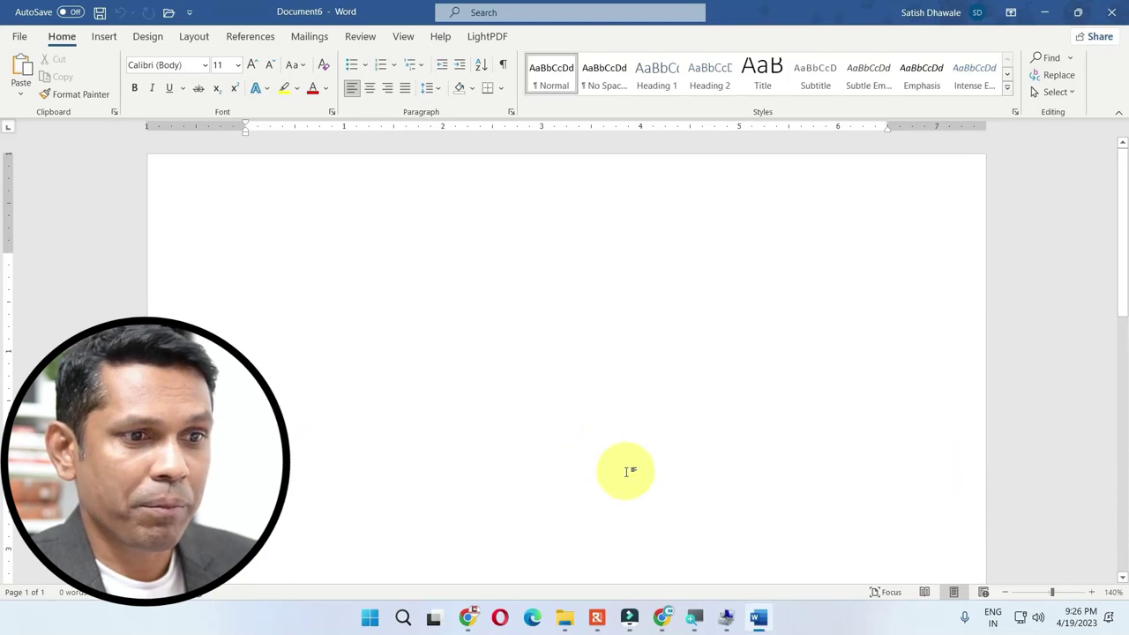
- Restore the Word window down over the browser, and repeatedly show the desktop and bring all windows back
{"action": "left_click_drag", "start_coordinate": [862, 9], "coordinate": [925, 123]}
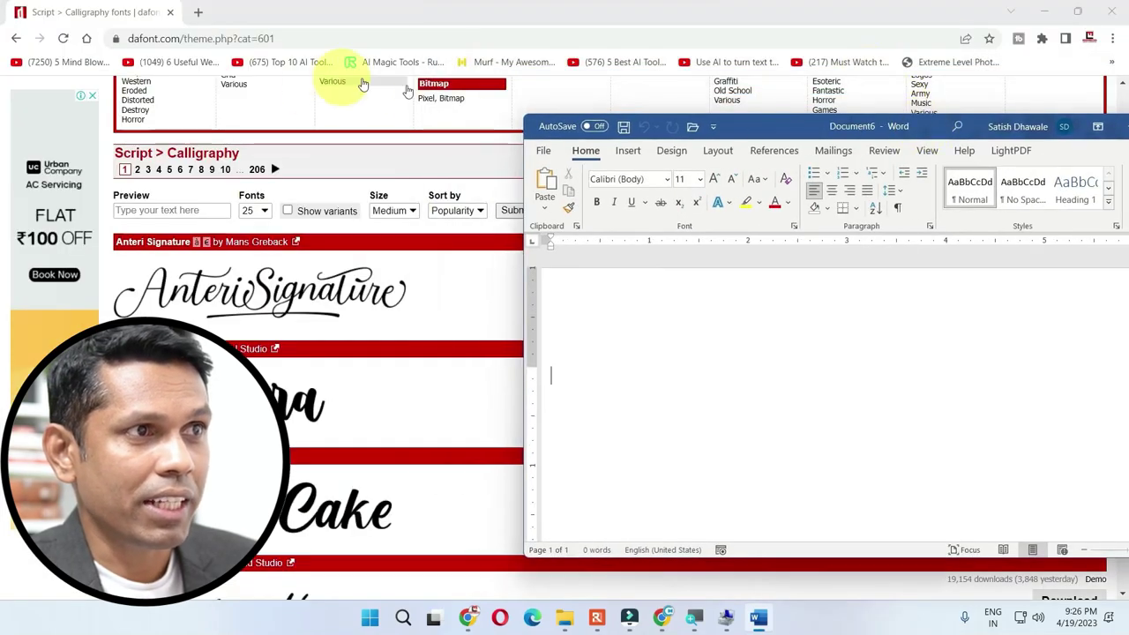
{"action": "key", "text": "super+d"}
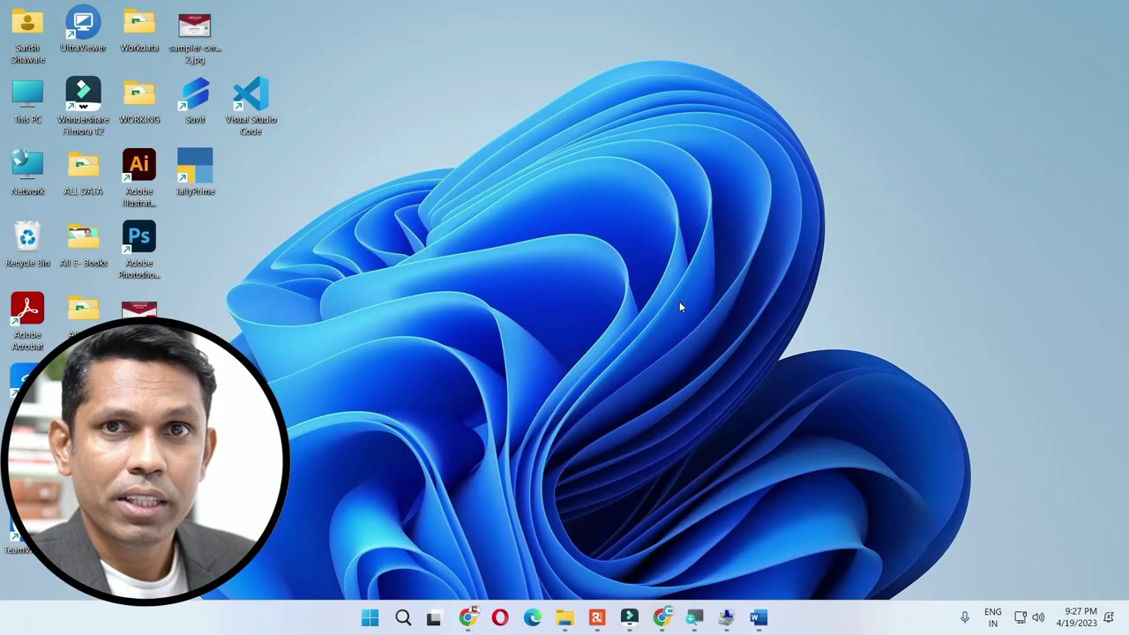
{"action": "key", "text": "super+d"}
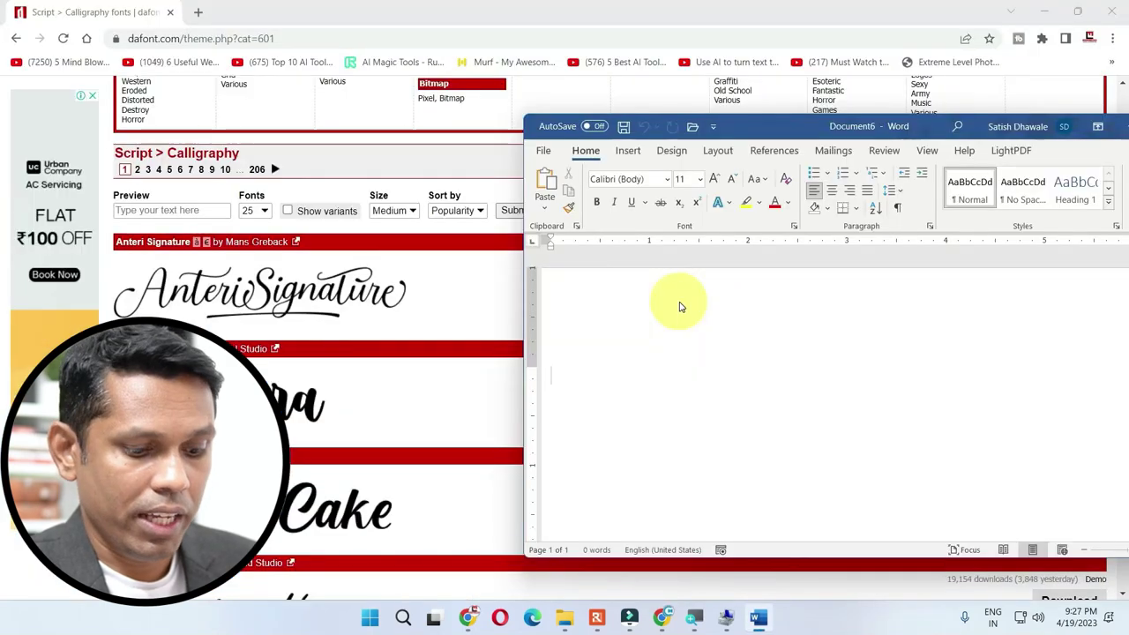
{"action": "key", "text": "super+d"}
{"action": "key", "text": "super+d"}
{"action": "key", "text": "super+d"}
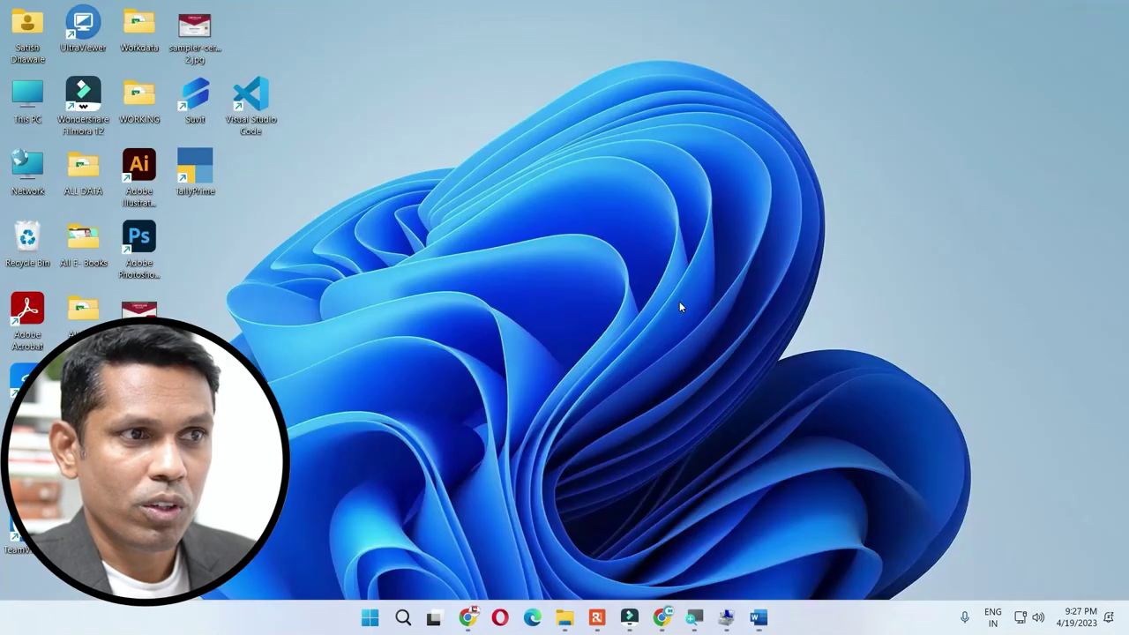
{"action": "key", "text": "super+d"}
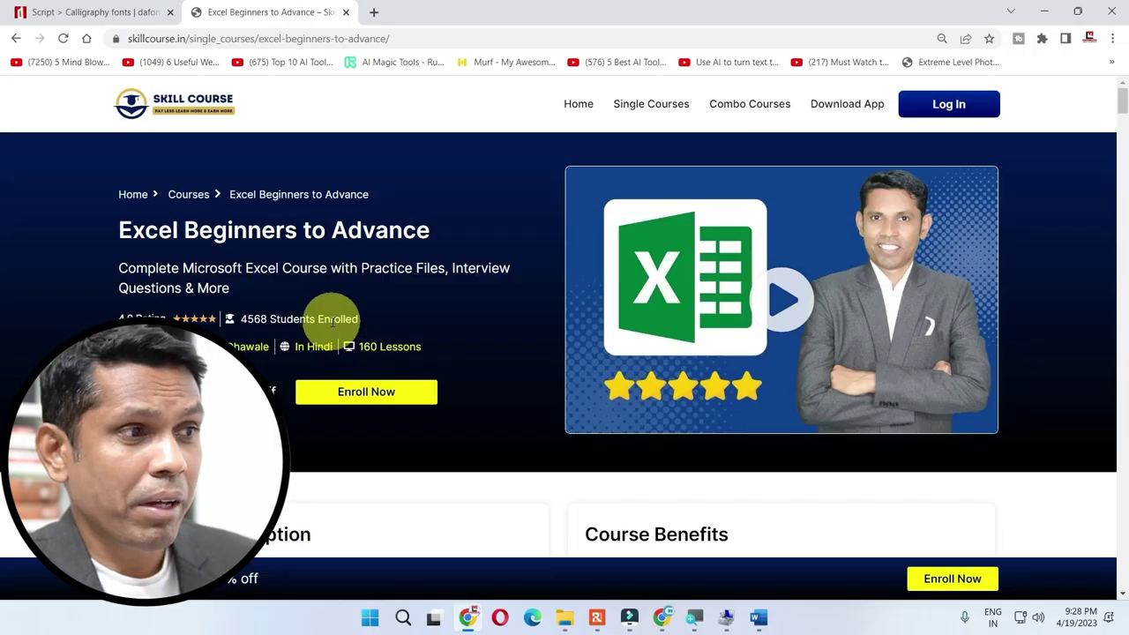
- Examine the Excel Beginners to Advance course page, including its subtitle, course features and instructor paragraph
{"action": "scroll", "coordinate": [332, 323], "scroll_direction": "down", "scroll_amount": 1}
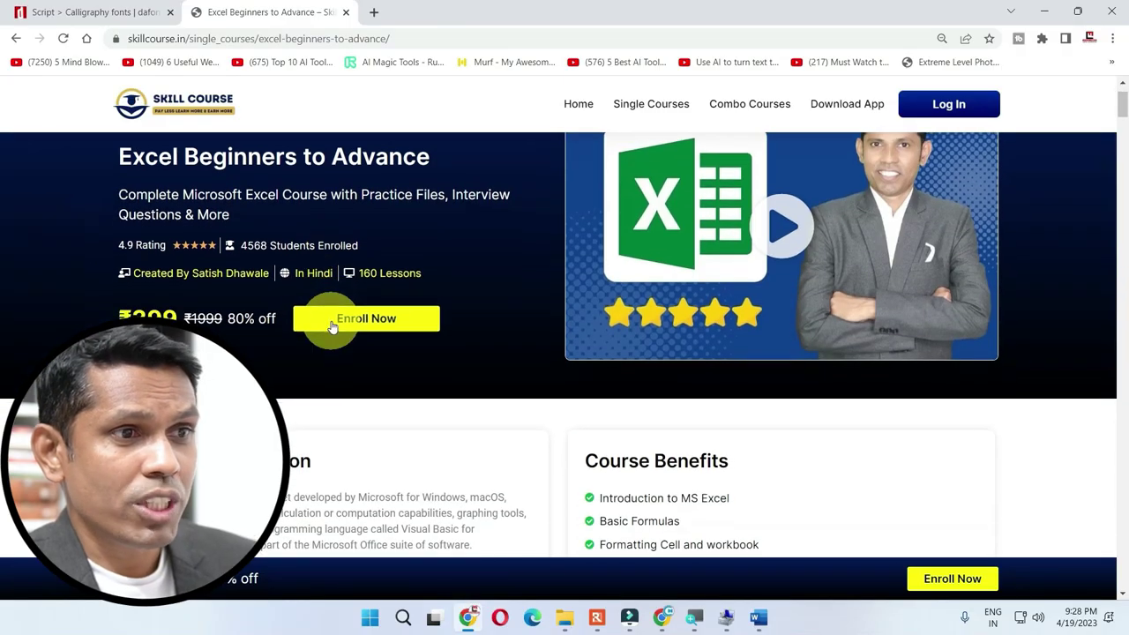
{"action": "scroll", "coordinate": [333, 322], "scroll_direction": "up", "scroll_amount": 1}
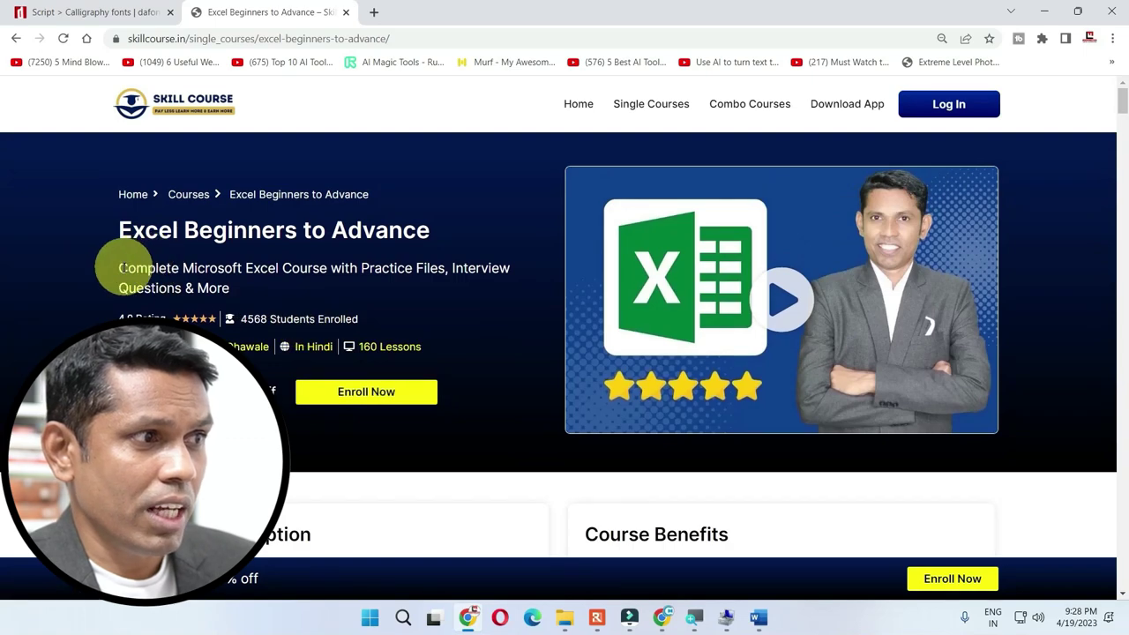
{"action": "left_click_drag", "start_coordinate": [117, 267], "coordinate": [242, 293]}
{"action": "scroll", "coordinate": [267, 313], "scroll_direction": "down", "scroll_amount": 6}
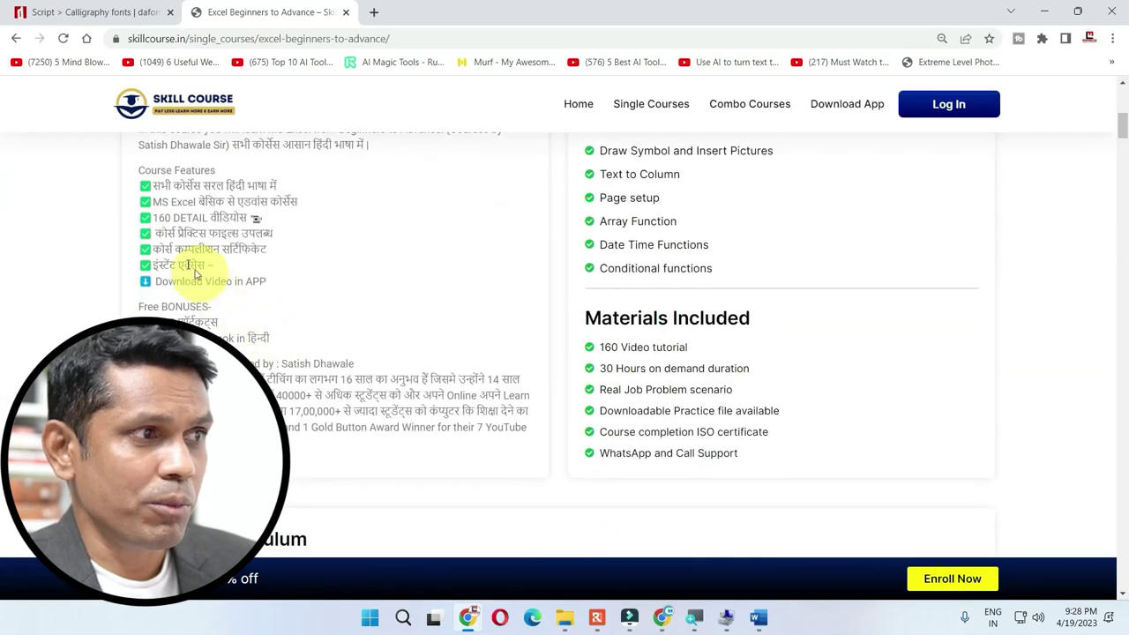
{"action": "triple_click", "coordinate": [209, 362]}
{"action": "left_click_drag", "start_coordinate": [209, 362], "coordinate": [221, 427]}
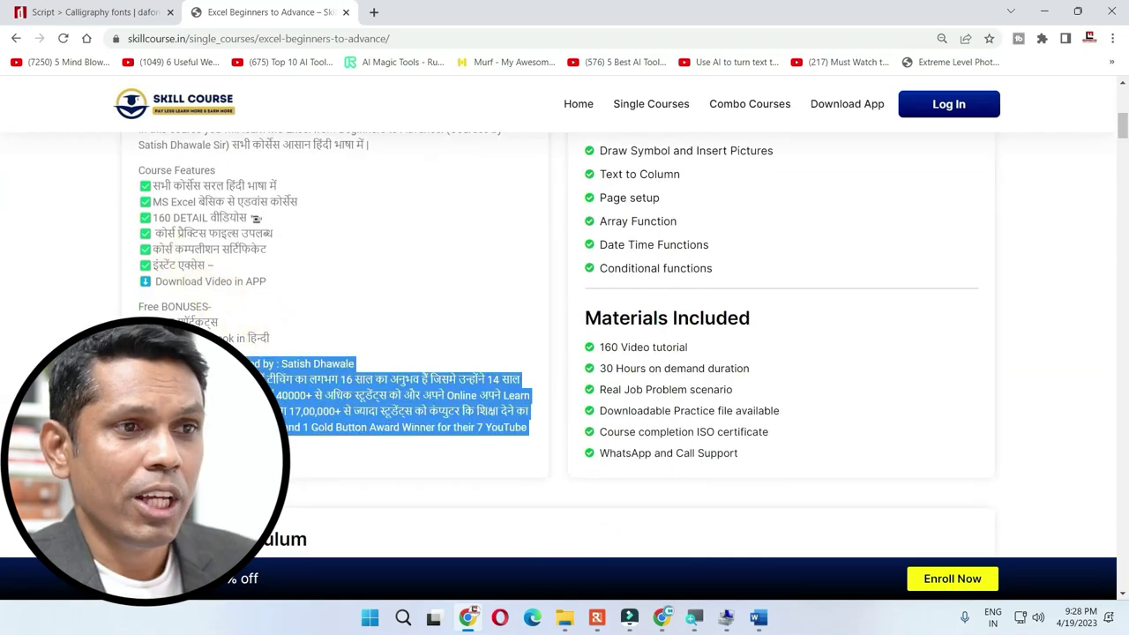
{"action": "left_click", "coordinate": [378, 327]}
{"action": "scroll", "coordinate": [379, 331], "scroll_direction": "up", "scroll_amount": 1}
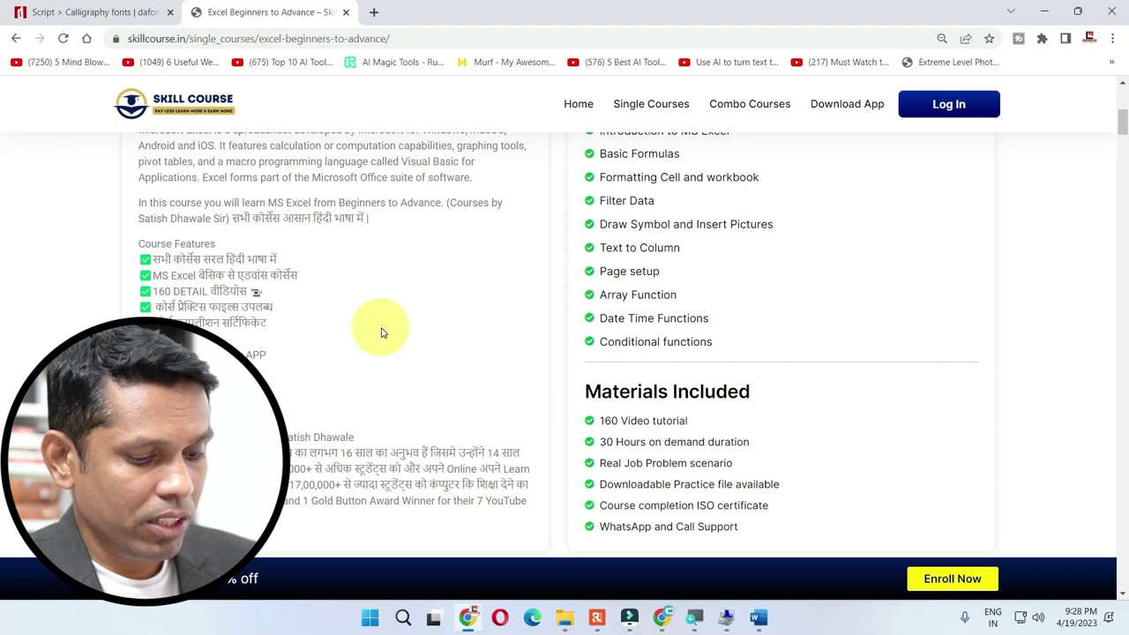
- Open the clipboard history, move it over the Course Benefits section, and close it
{"action": "key", "text": "super+v"}
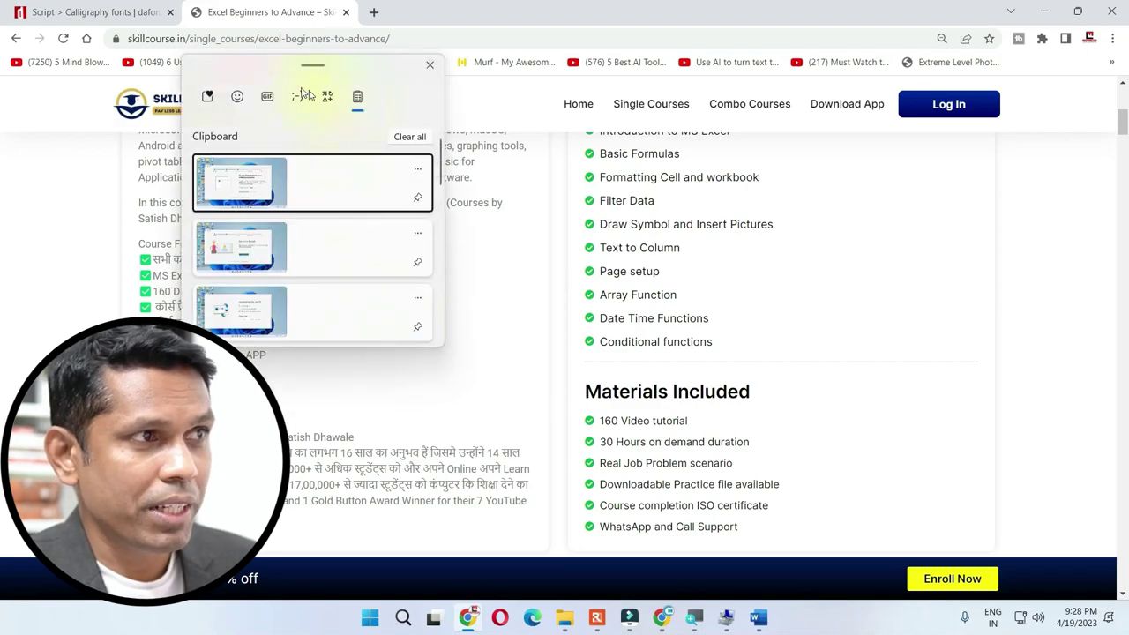
{"action": "left_click_drag", "start_coordinate": [312, 65], "coordinate": [706, 131]}
{"action": "left_click", "coordinate": [303, 307]}
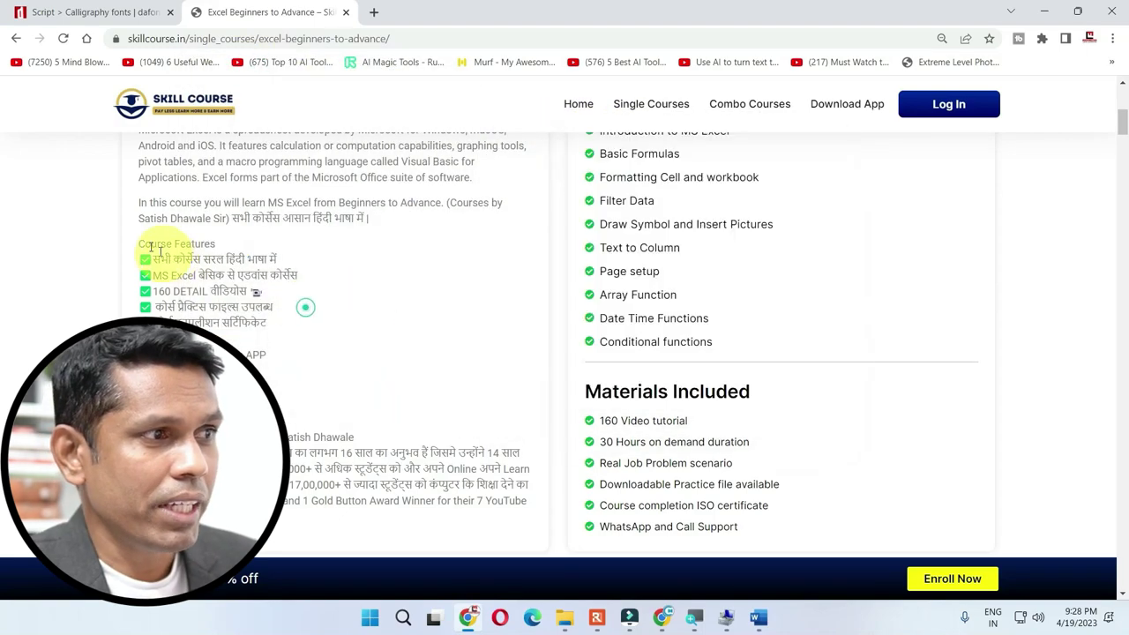
- Copy the paragraph starting "In this course you will learn MS Excel" into a new Notepad document, and switch back to Chrome
{"action": "left_click_drag", "start_coordinate": [141, 202], "coordinate": [386, 226]}
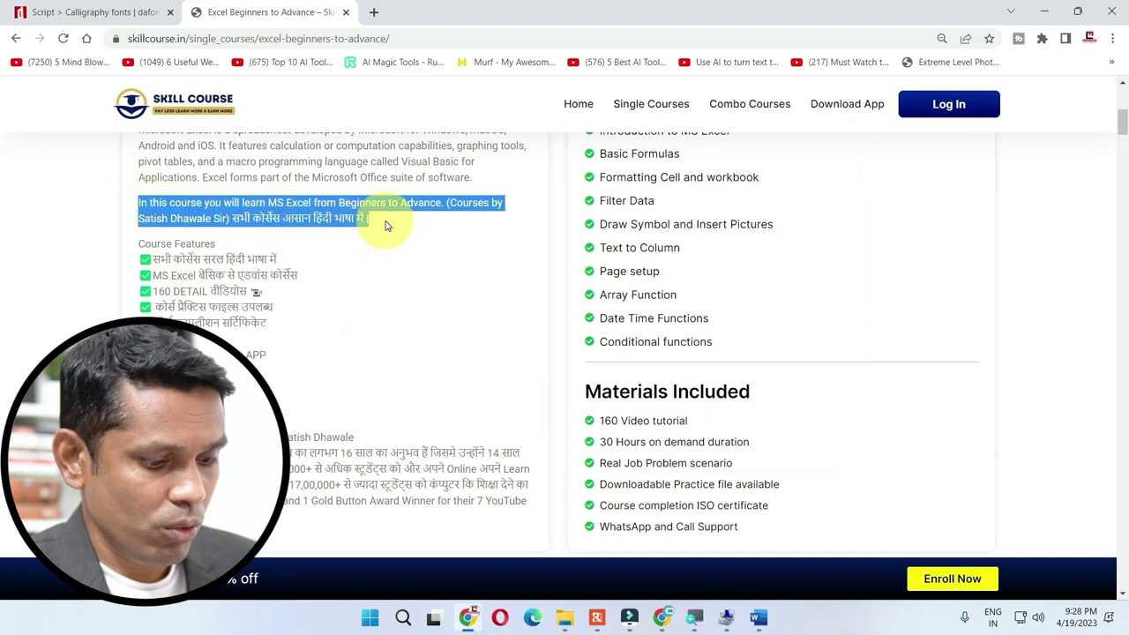
{"action": "key", "text": "ctrl+c"}
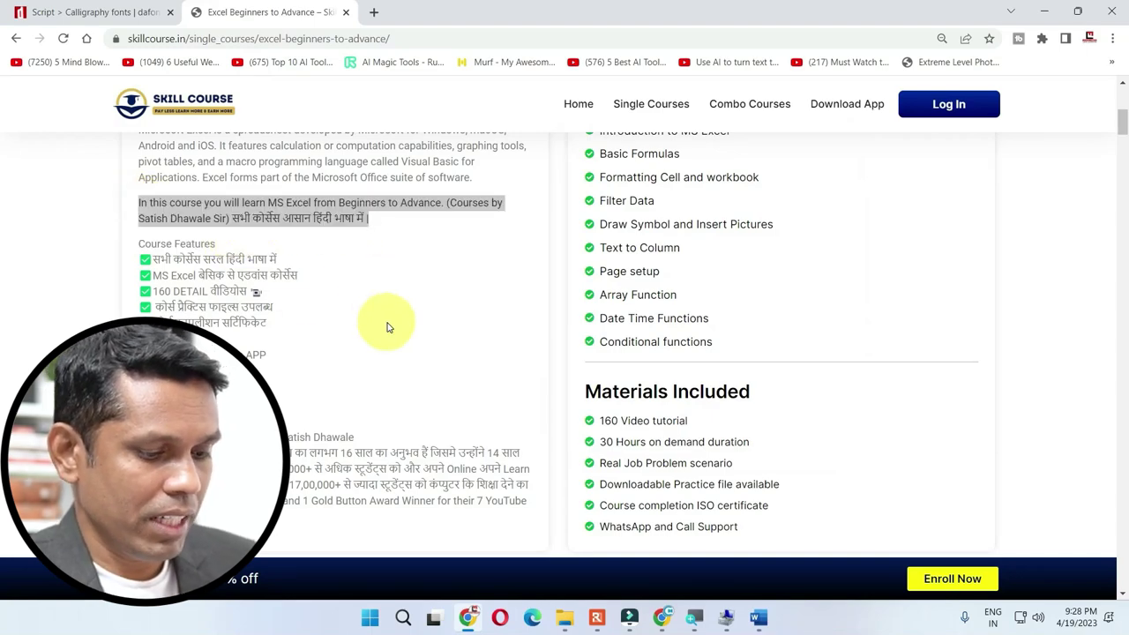
{"action": "key", "text": "Return"}
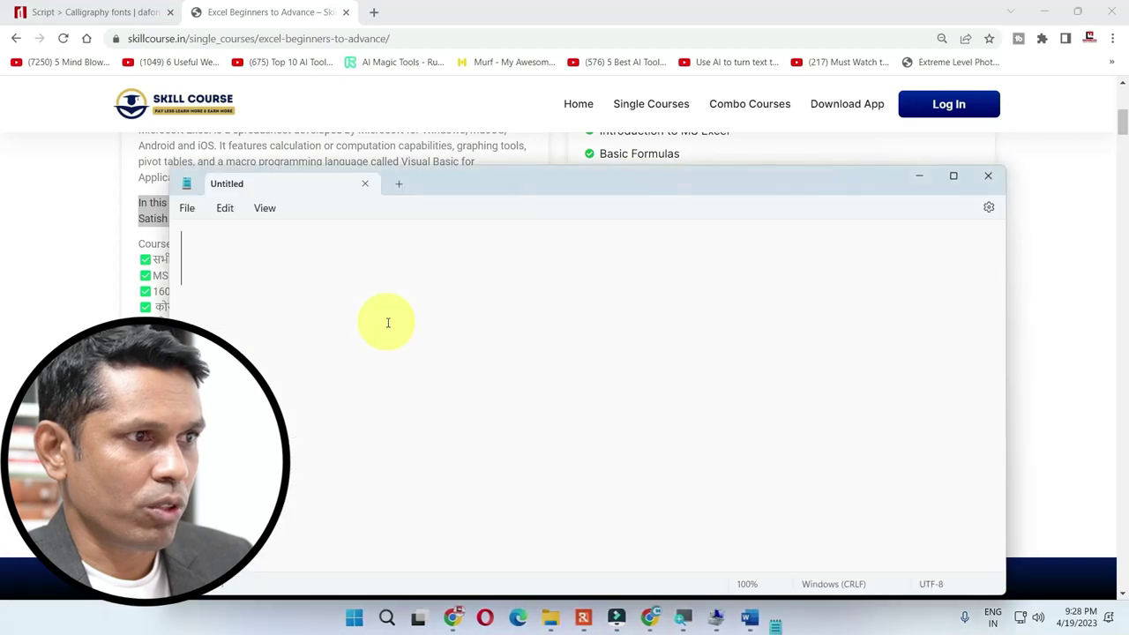
{"action": "key", "text": "ctrl+v"}
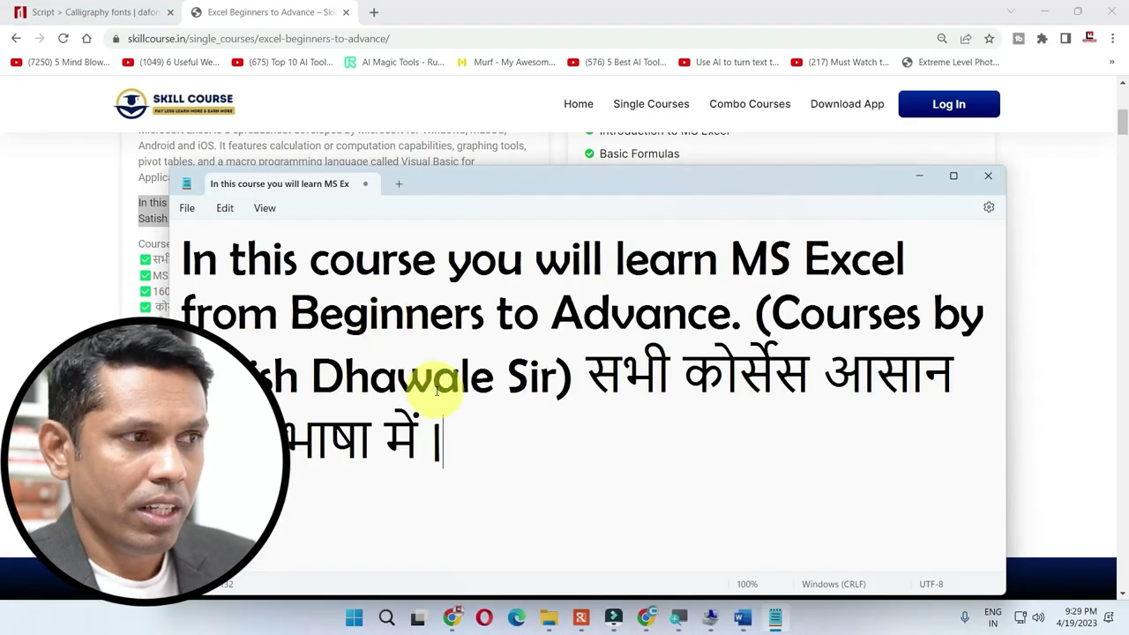
{"action": "key", "text": "alt+Tab"}
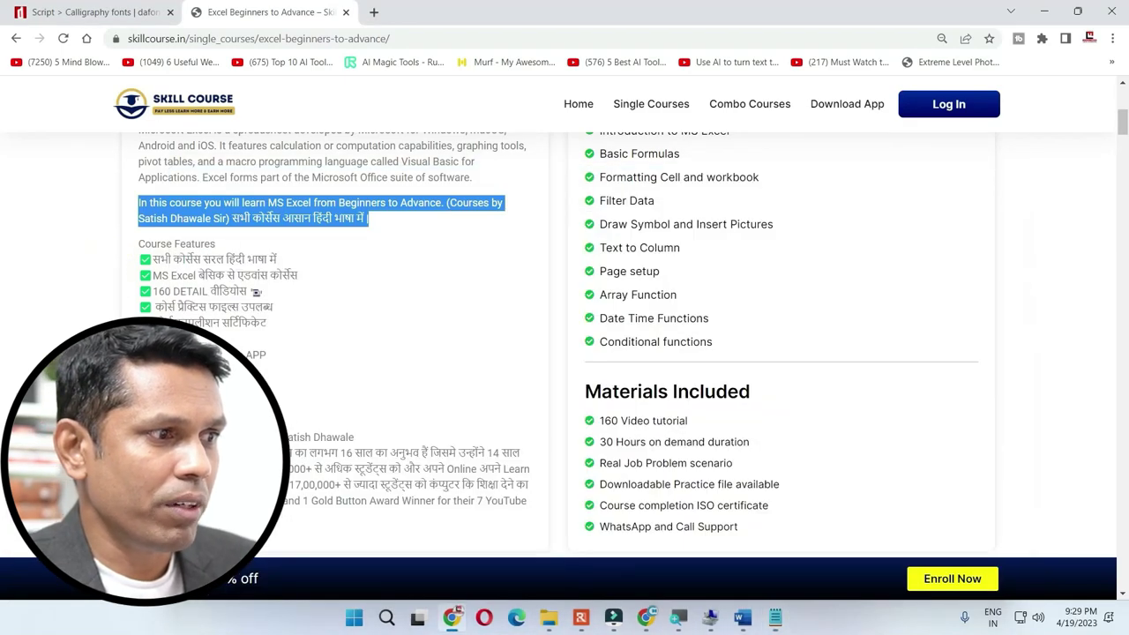
- Copy the instructor paragraph starting "This course is Created by" from the course page into the Notepad document below the first paragraph
{"action": "left_click_drag", "start_coordinate": [138, 437], "coordinate": [528, 500]}
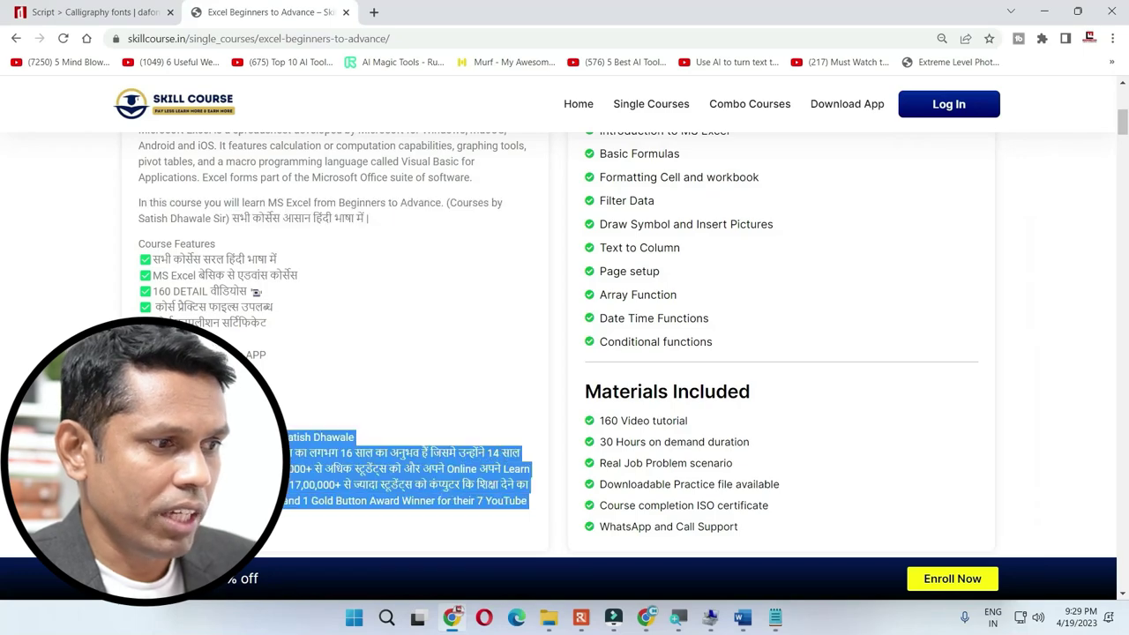
{"action": "key", "text": "alt+Tab"}
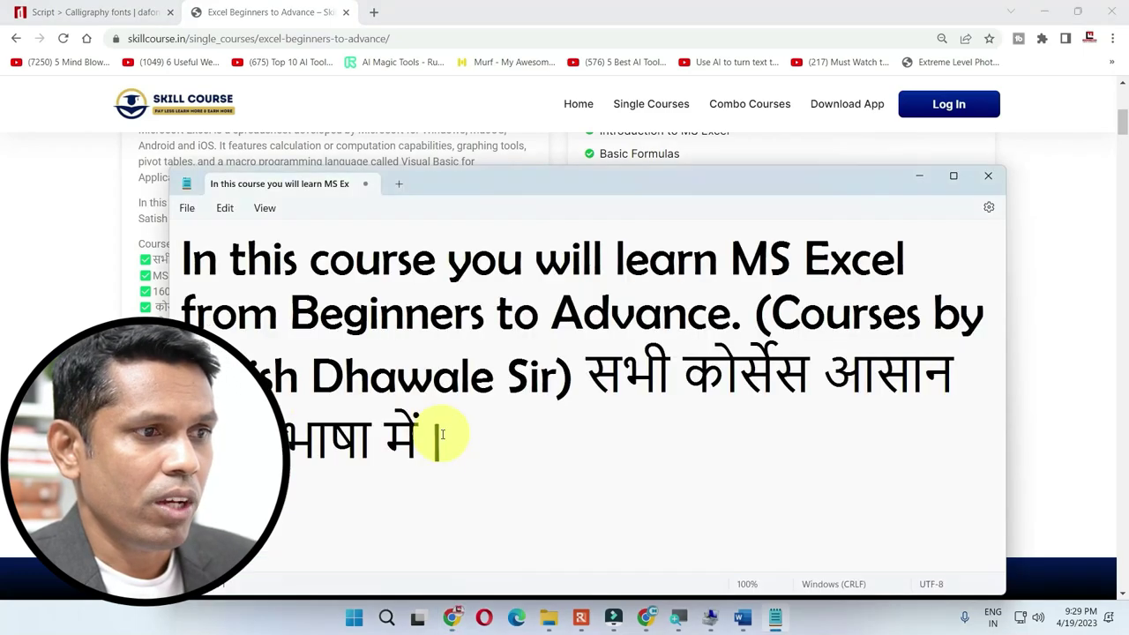
{"action": "key", "text": "ctrl+v"}
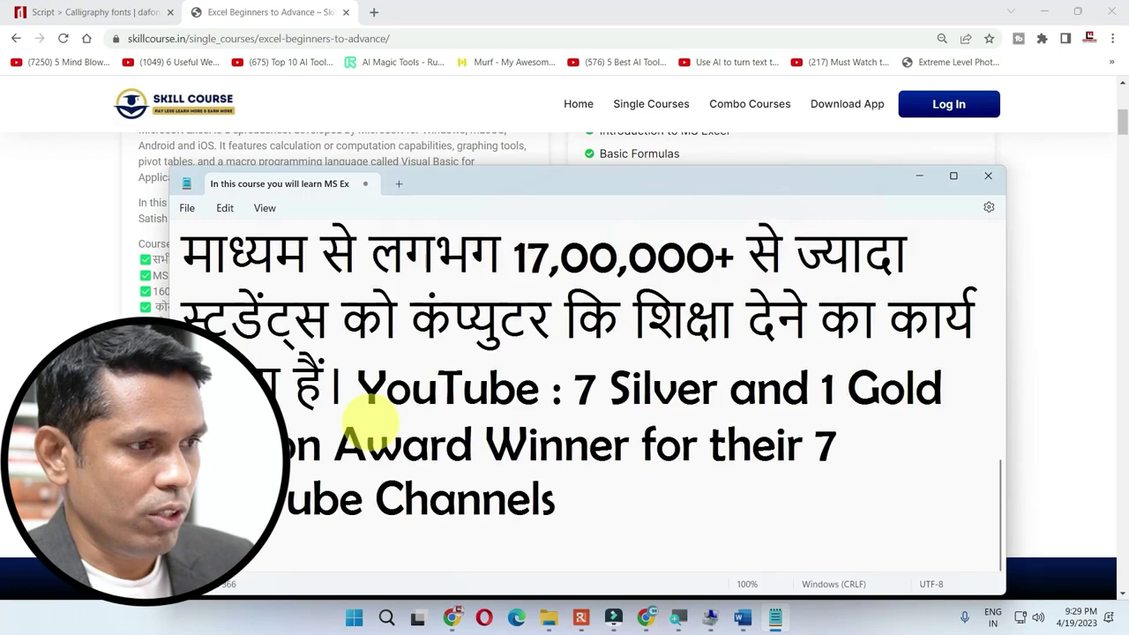
{"action": "scroll", "coordinate": [336, 419], "scroll_direction": "up", "scroll_amount": 5}
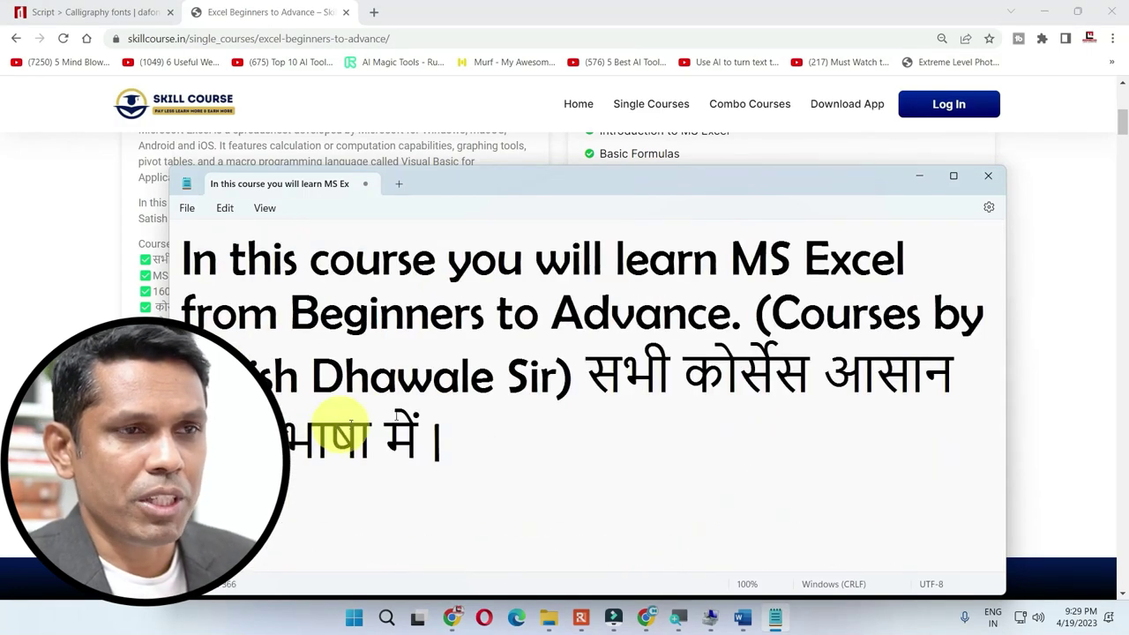
- Set the Notepad font size to 12 and return to the document
{"action": "left_click", "coordinate": [216, 212]}
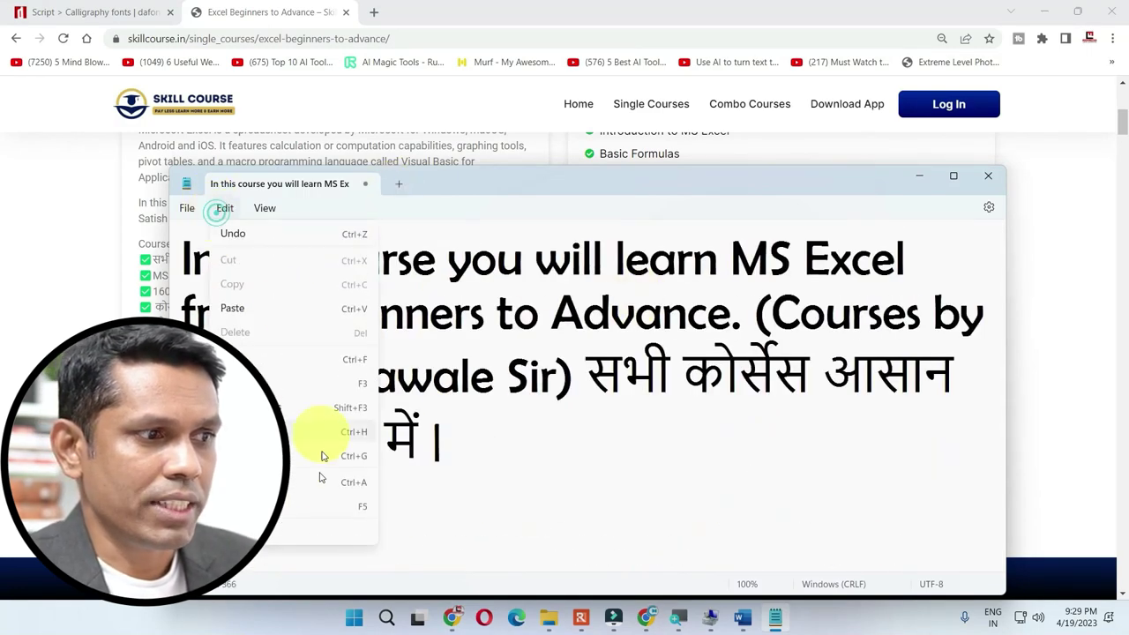
{"action": "left_click", "coordinate": [285, 536]}
{"action": "left_click", "coordinate": [670, 463]}
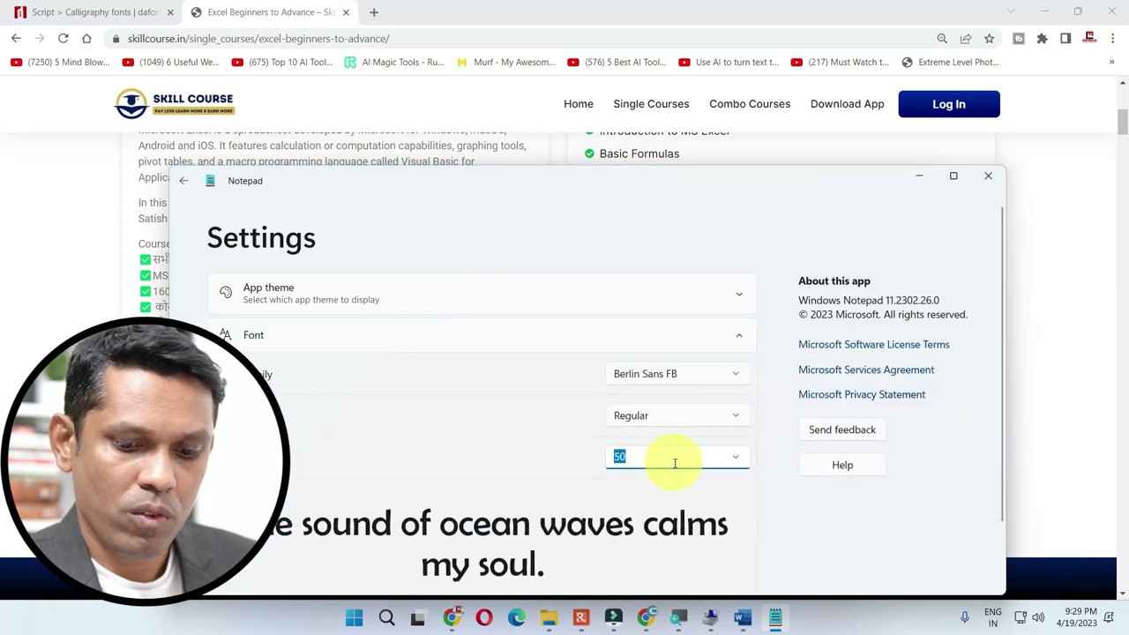
{"action": "type", "text": "12"}
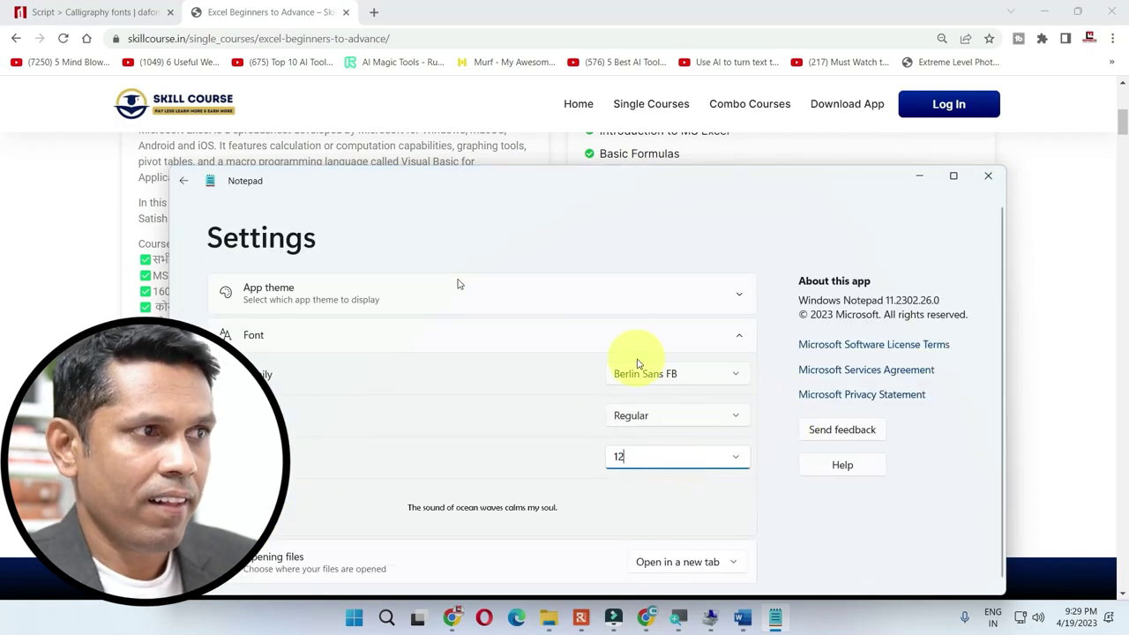
{"action": "left_click", "coordinate": [183, 179]}
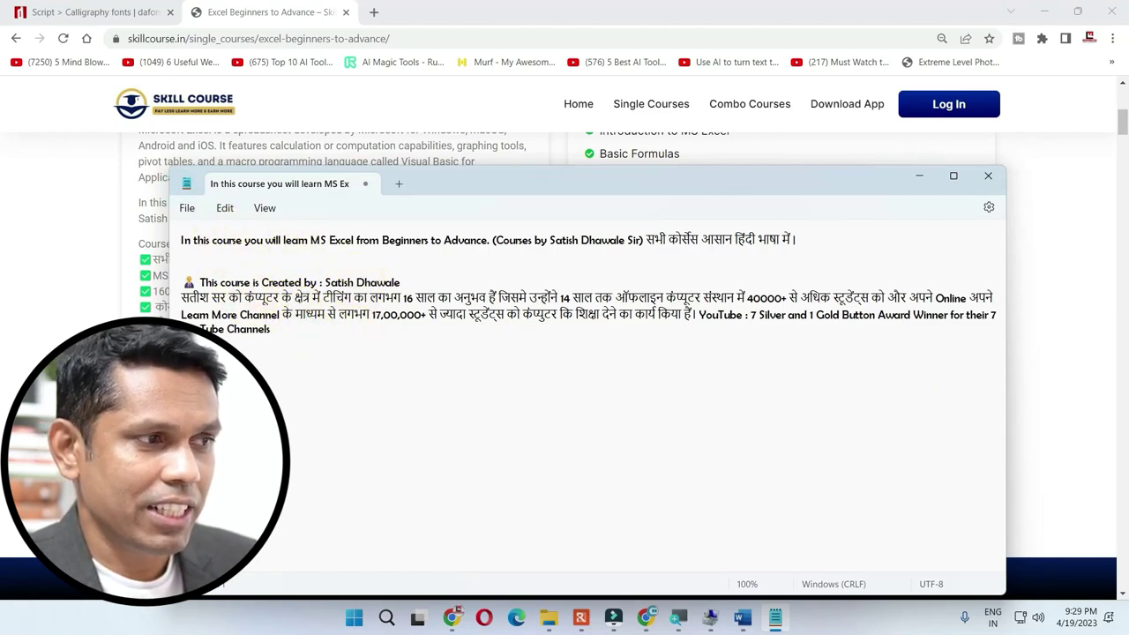
- From the clipboard history, paste the instructor paragraph and the "In this course you will learn MS Excel" paragraph at the end of the Notepad text
{"action": "key", "text": "alt+Tab"}
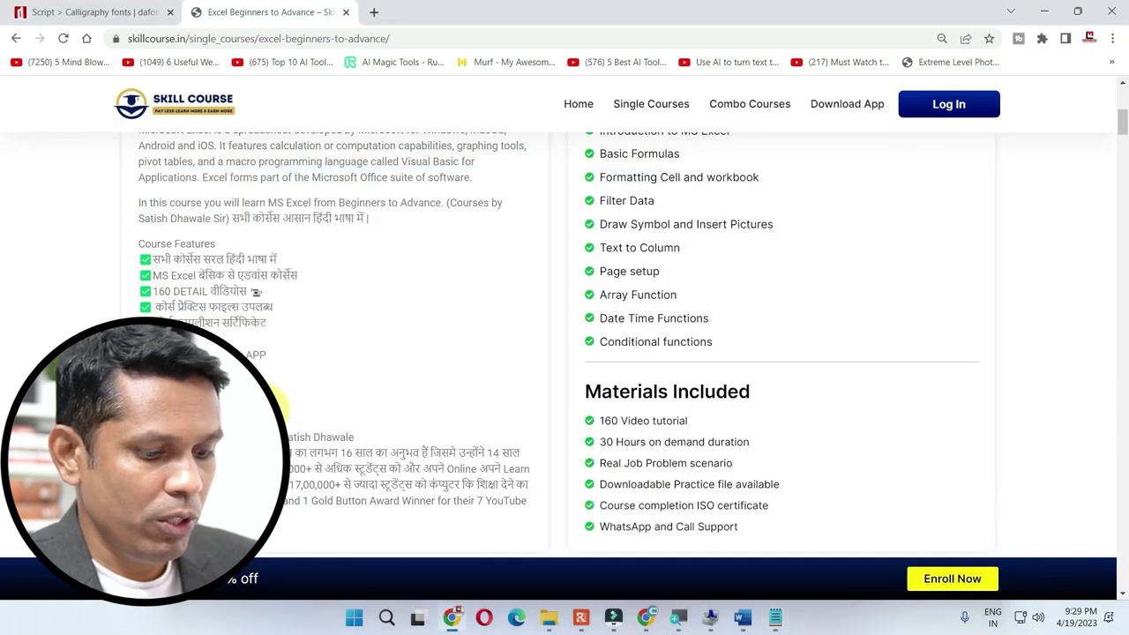
{"action": "key", "text": "super+v"}
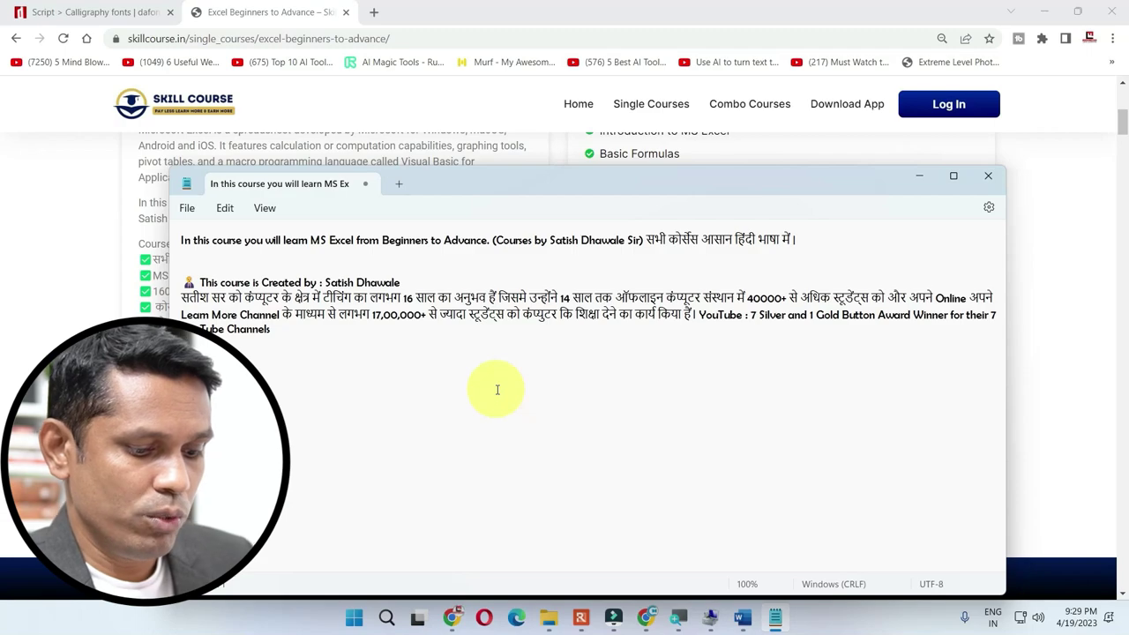
{"action": "key", "text": "super+v"}
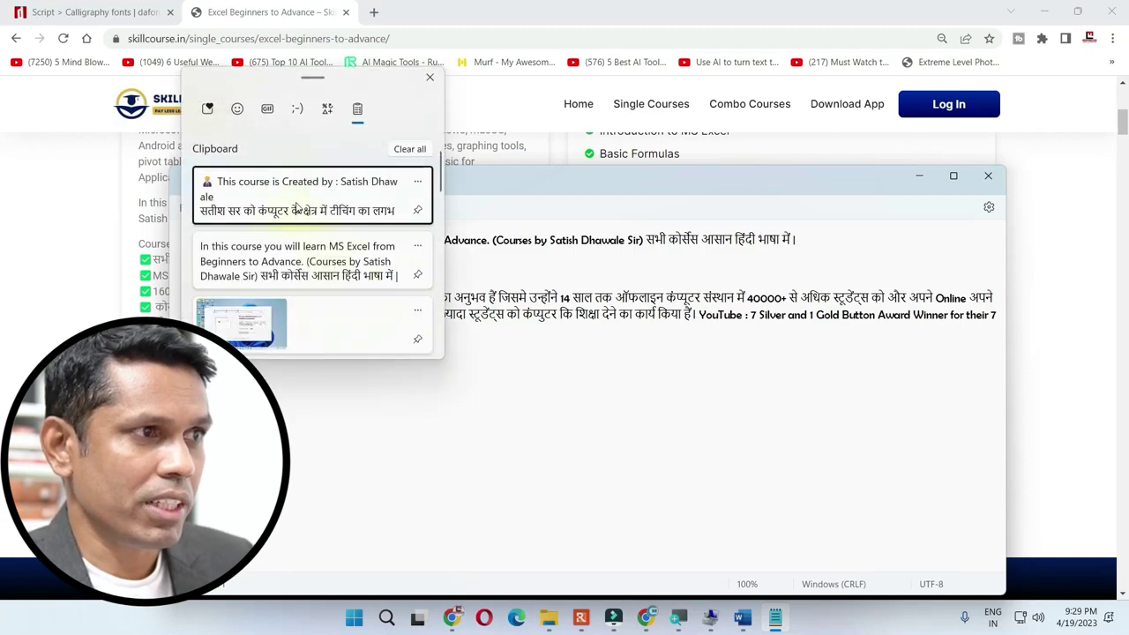
{"action": "left_click", "coordinate": [297, 208]}
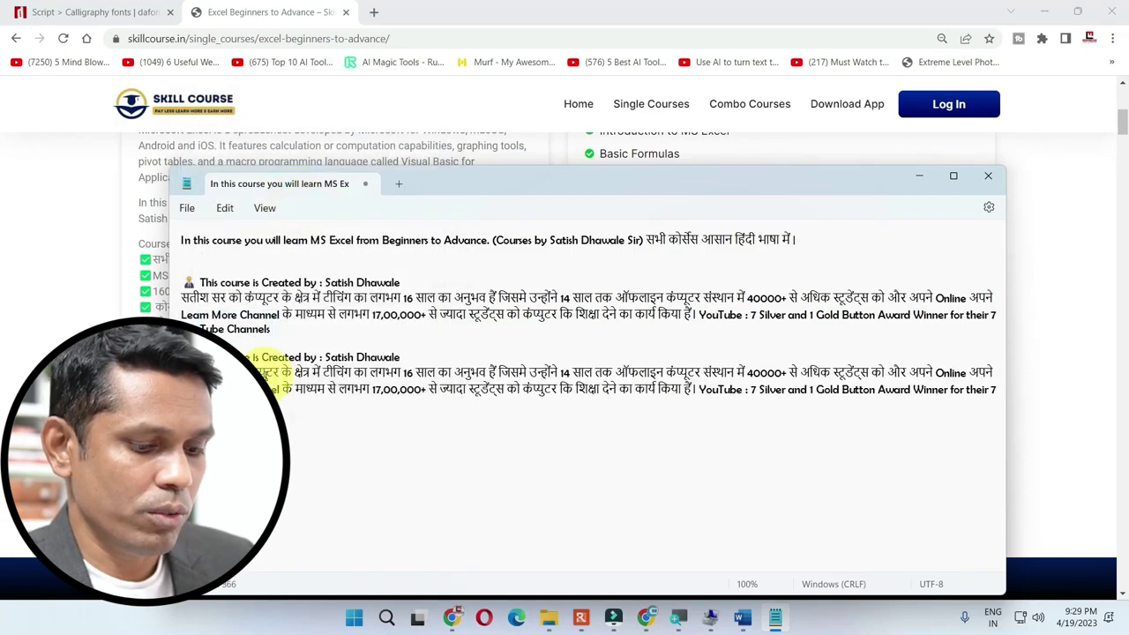
{"action": "key", "text": "super+v"}
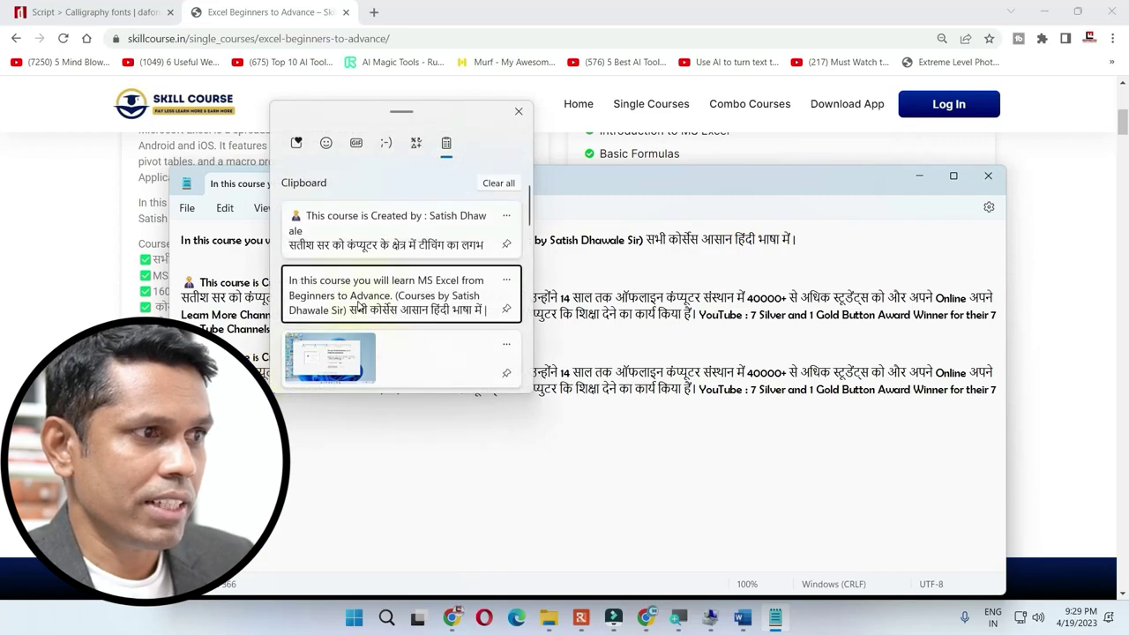
{"action": "left_click", "coordinate": [348, 295]}
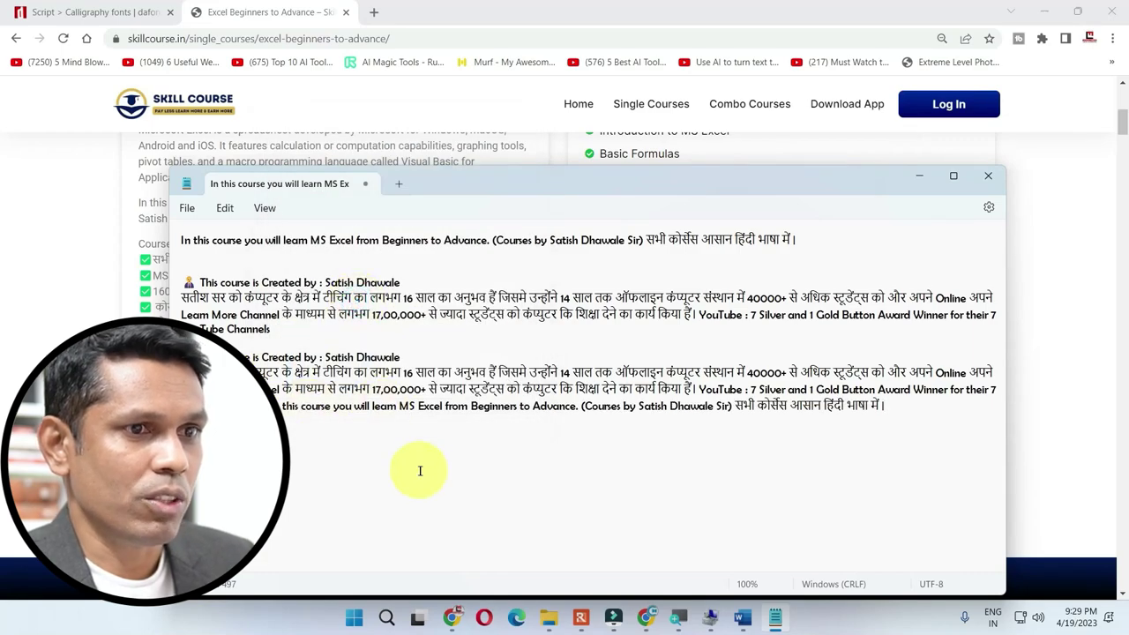
- Paste the "In this course you will learn MS Excel" paragraph from the clipboard history onto a new line, then maximize and minimize Notepad
{"action": "left_click", "coordinate": [304, 462]}
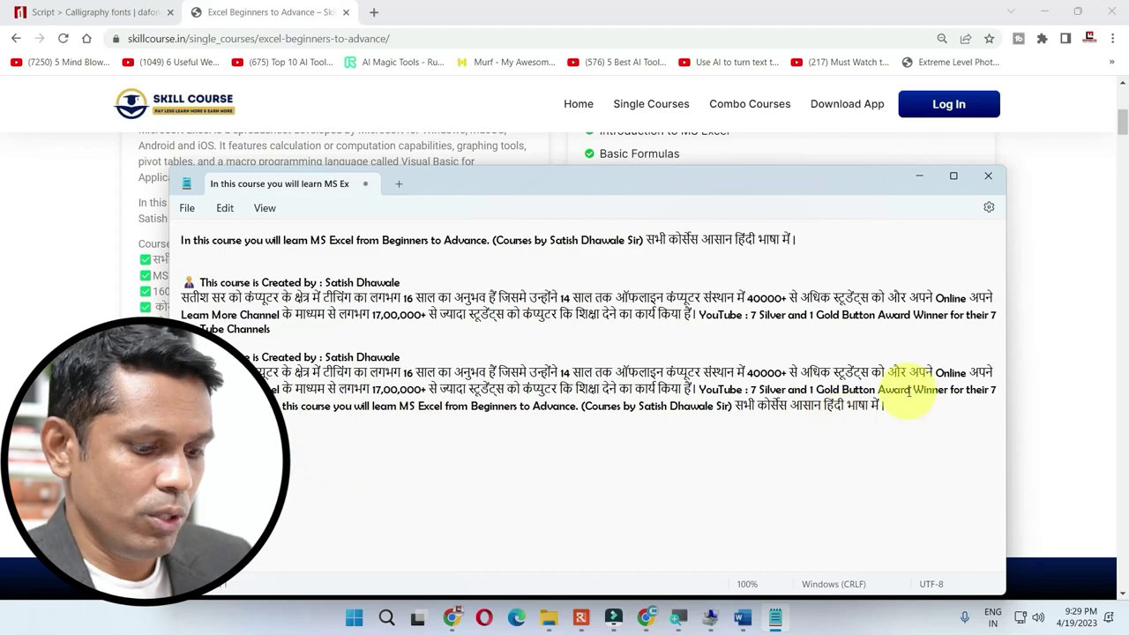
{"action": "key", "text": "super+v"}
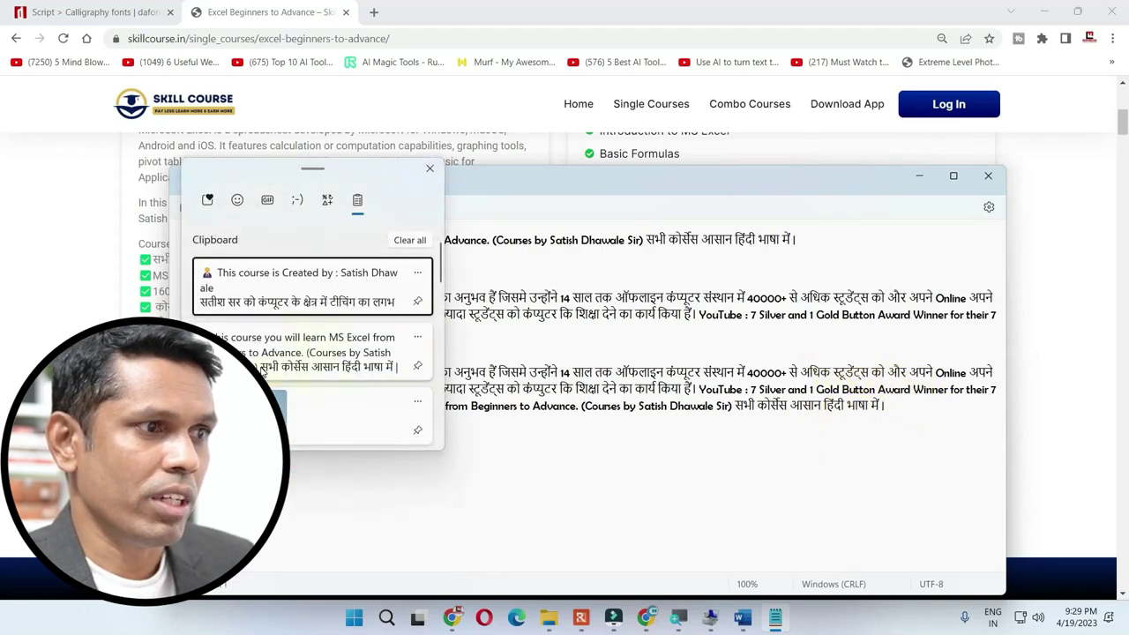
{"action": "left_click", "coordinate": [256, 344]}
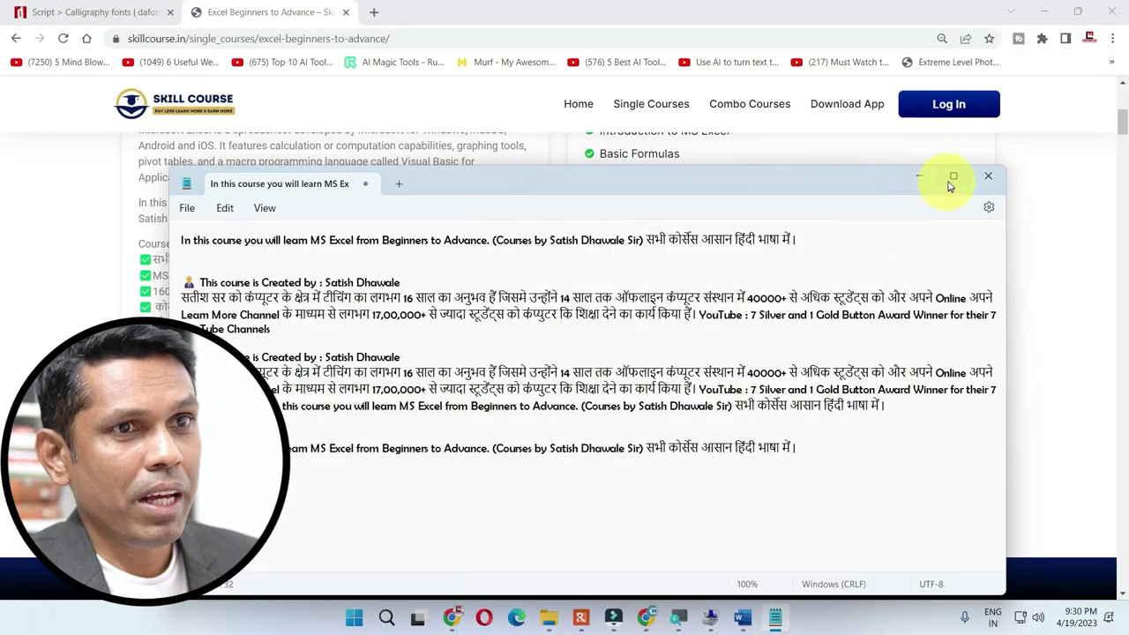
{"action": "left_click", "coordinate": [952, 178]}
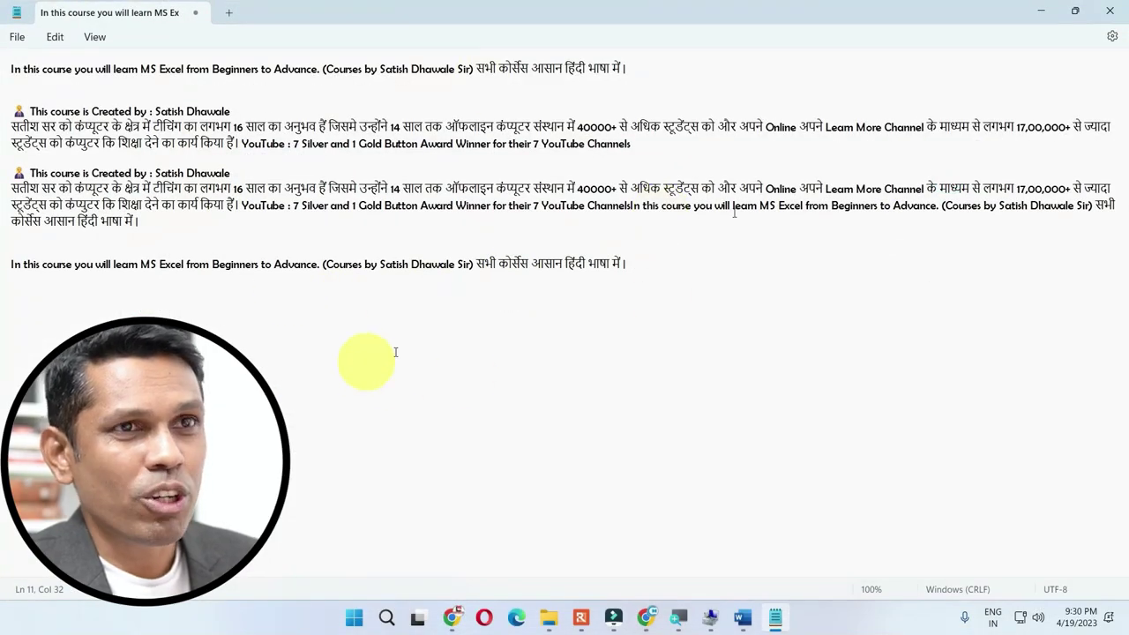
{"action": "left_click", "coordinate": [1050, 11]}
- Take two full-screen screenshots of the course page showing the Course Description and Course Benefits sections
{"action": "scroll", "coordinate": [459, 273], "scroll_direction": "up", "scroll_amount": 4}
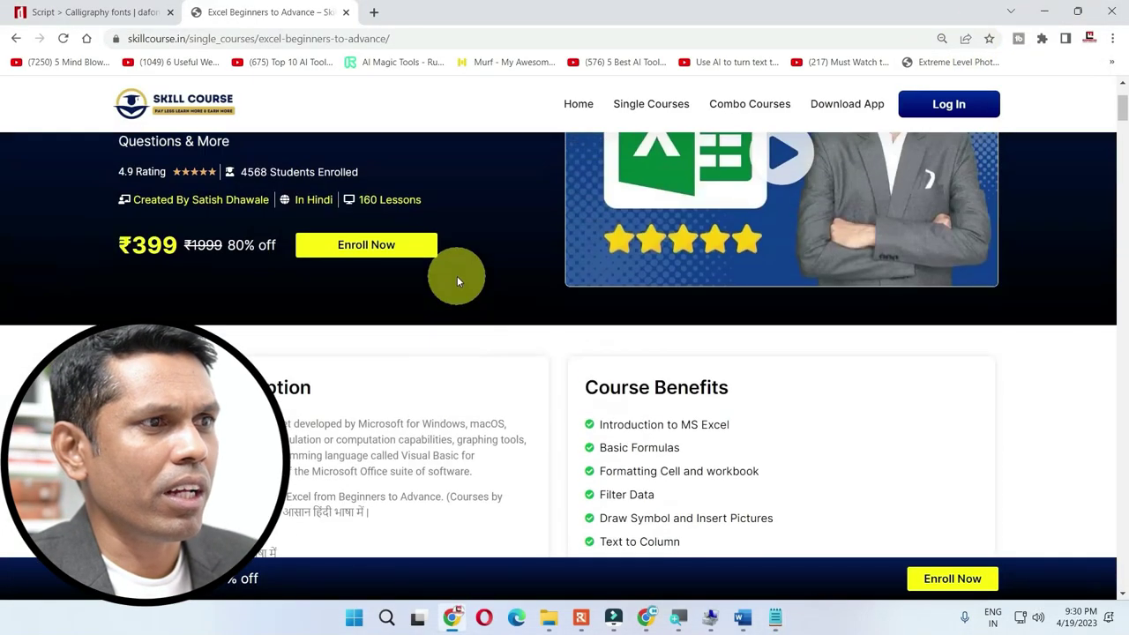
{"action": "scroll", "coordinate": [456, 279], "scroll_direction": "up", "scroll_amount": 2}
{"action": "scroll", "coordinate": [441, 301], "scroll_direction": "down", "scroll_amount": 5}
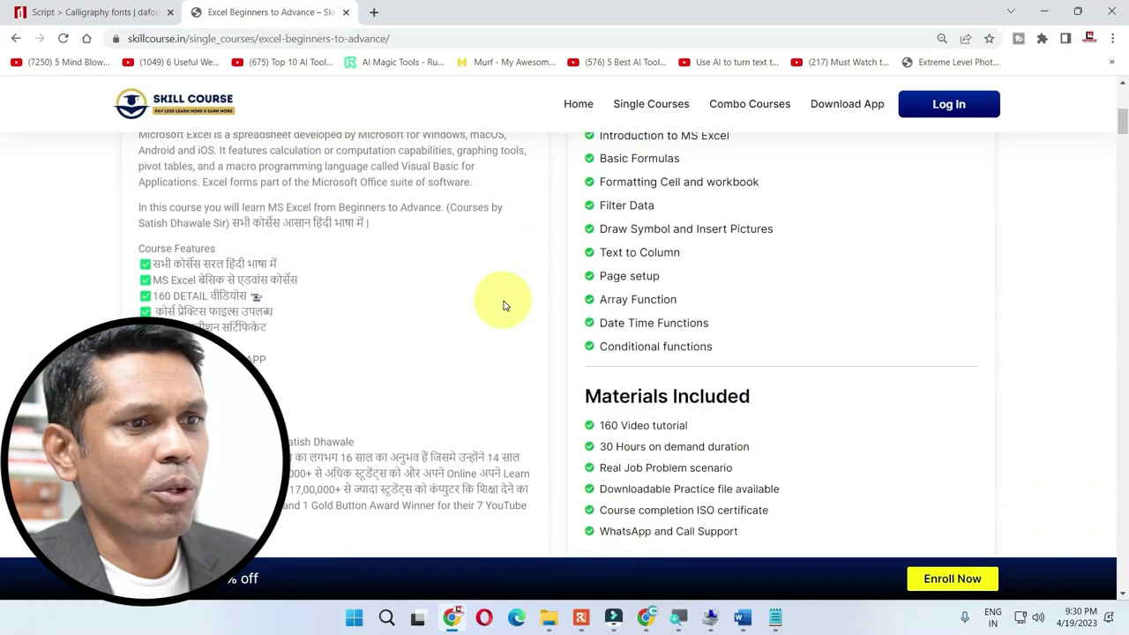
{"action": "scroll", "coordinate": [504, 307], "scroll_direction": "down", "scroll_amount": 1}
{"action": "scroll", "coordinate": [503, 306], "scroll_direction": "up", "scroll_amount": 2}
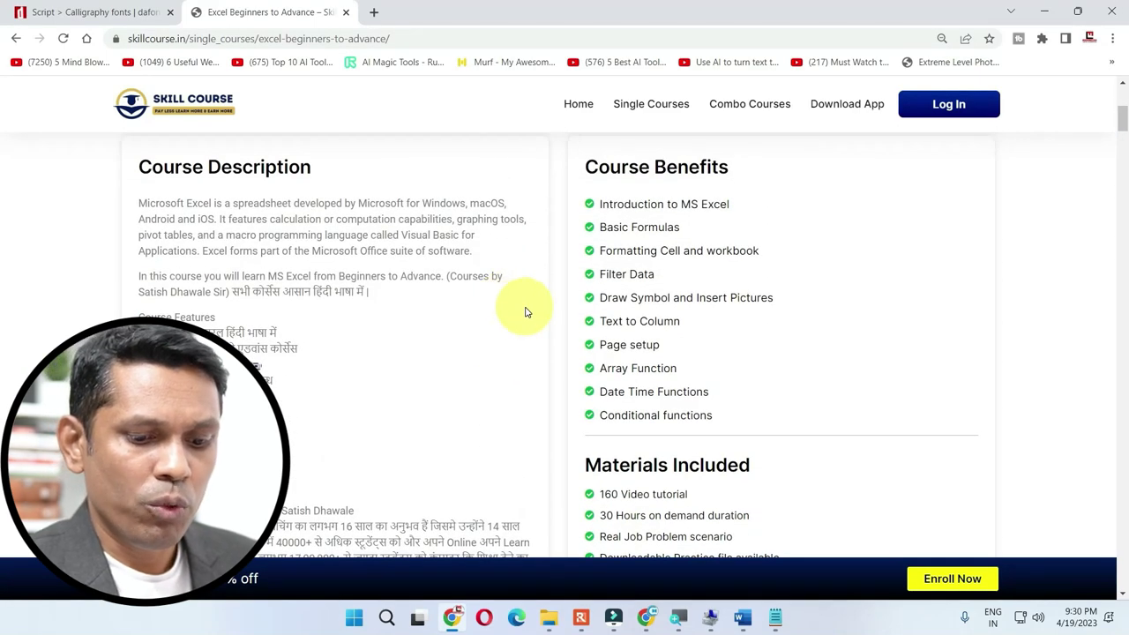
{"action": "key", "text": "super+Print"}
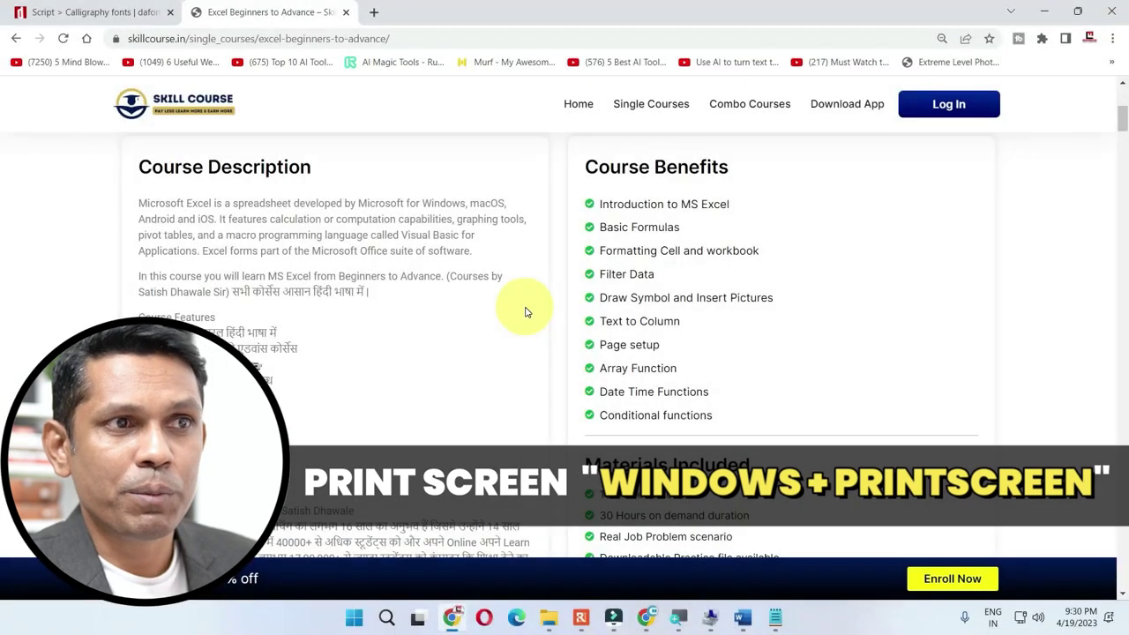
{"action": "key", "text": "super+Print"}
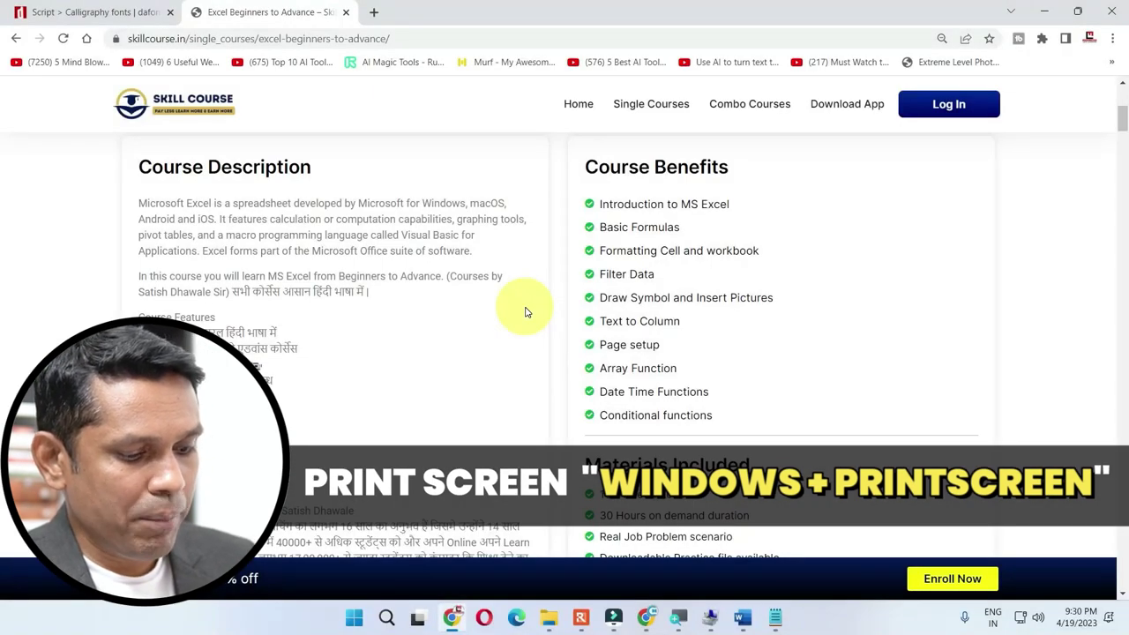
- Open the Screenshots folder inside Pictures in File Explorer and view the newest capture, Screenshot (945).png
{"action": "key", "text": "super+e"}
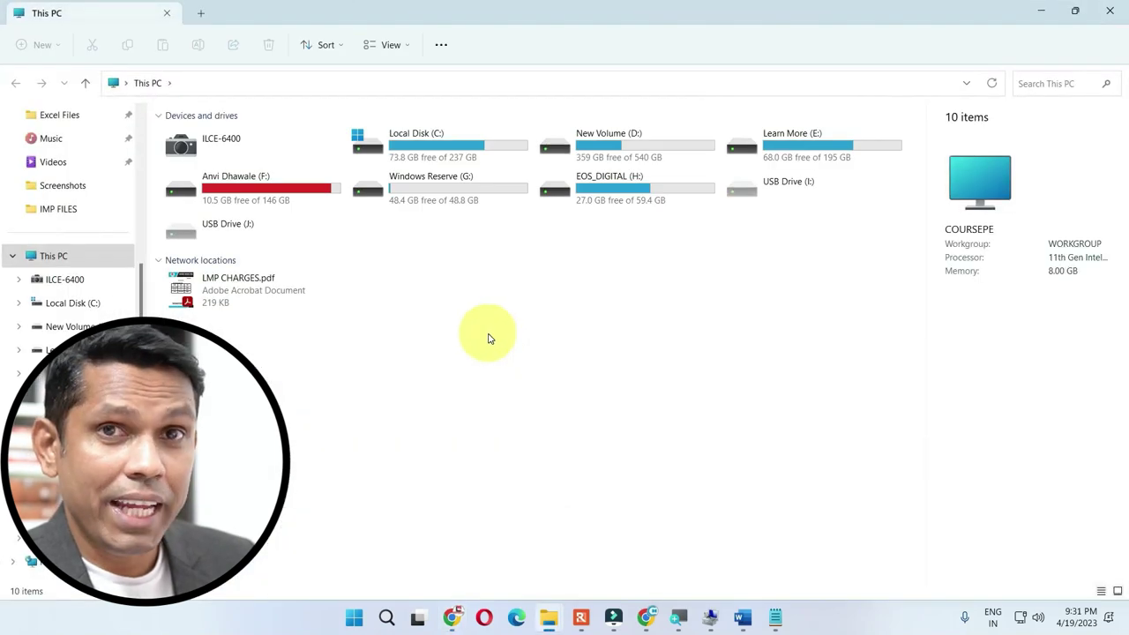
{"action": "scroll", "coordinate": [27, 256], "scroll_direction": "up", "scroll_amount": 3}
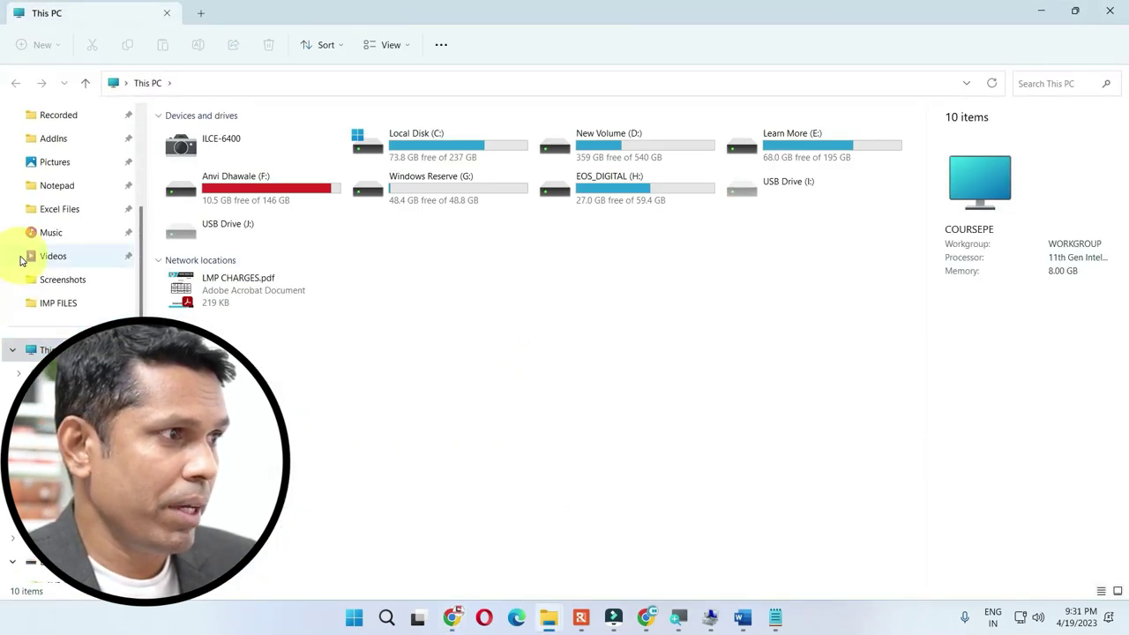
{"action": "left_click", "coordinate": [54, 209]}
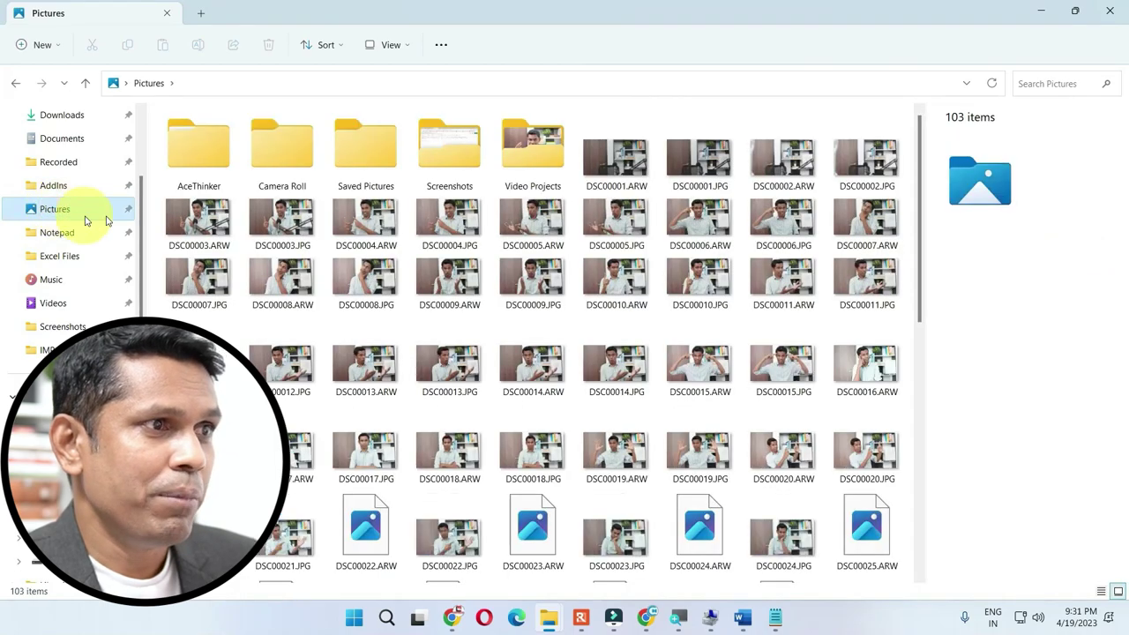
{"action": "double_click", "coordinate": [449, 143]}
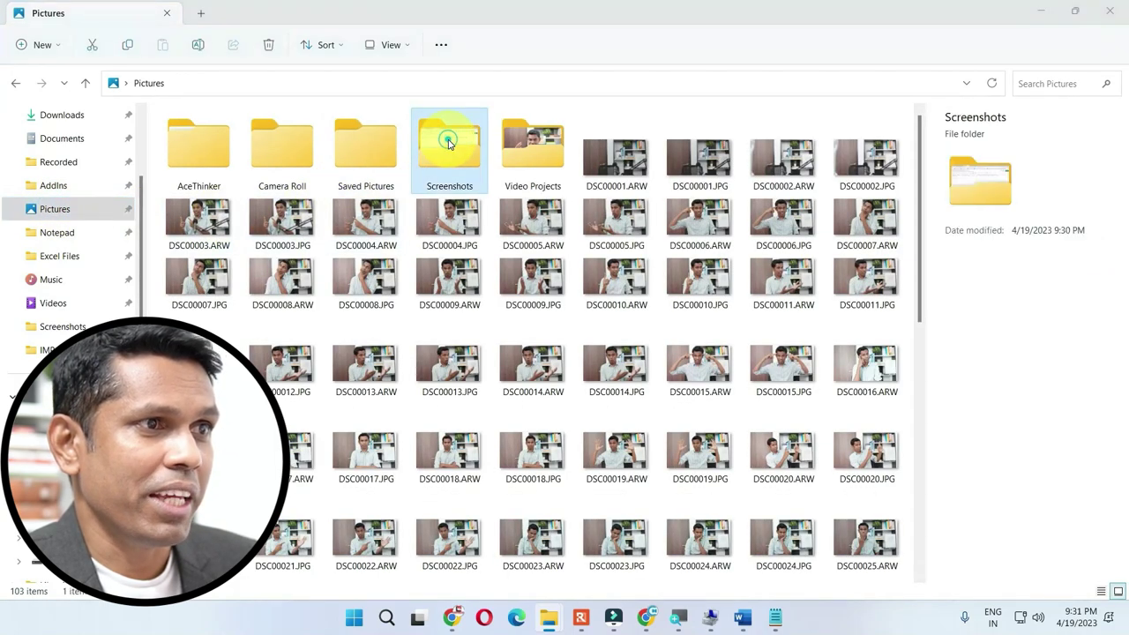
{"action": "left_click", "coordinate": [215, 157]}
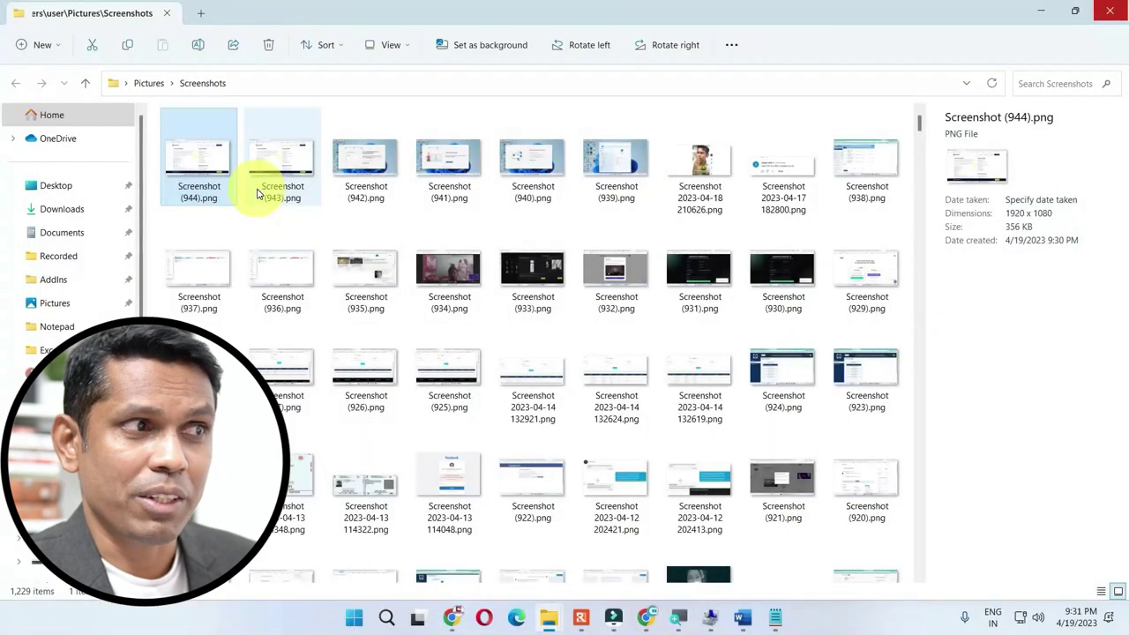
{"action": "left_click", "coordinate": [202, 171]}
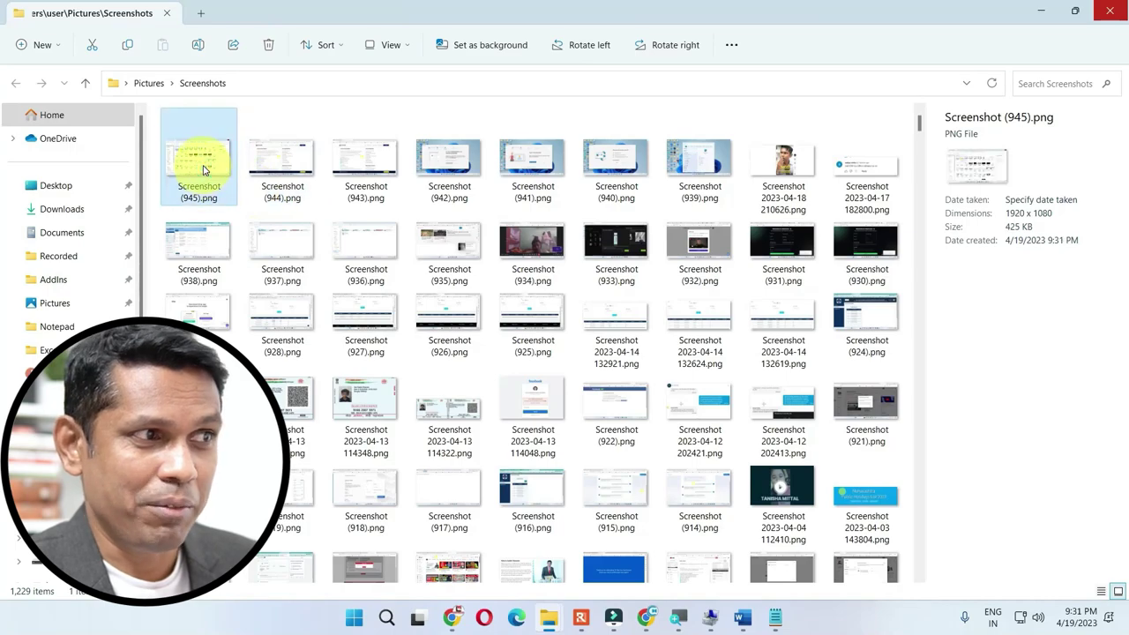
{"action": "double_click", "coordinate": [203, 170]}
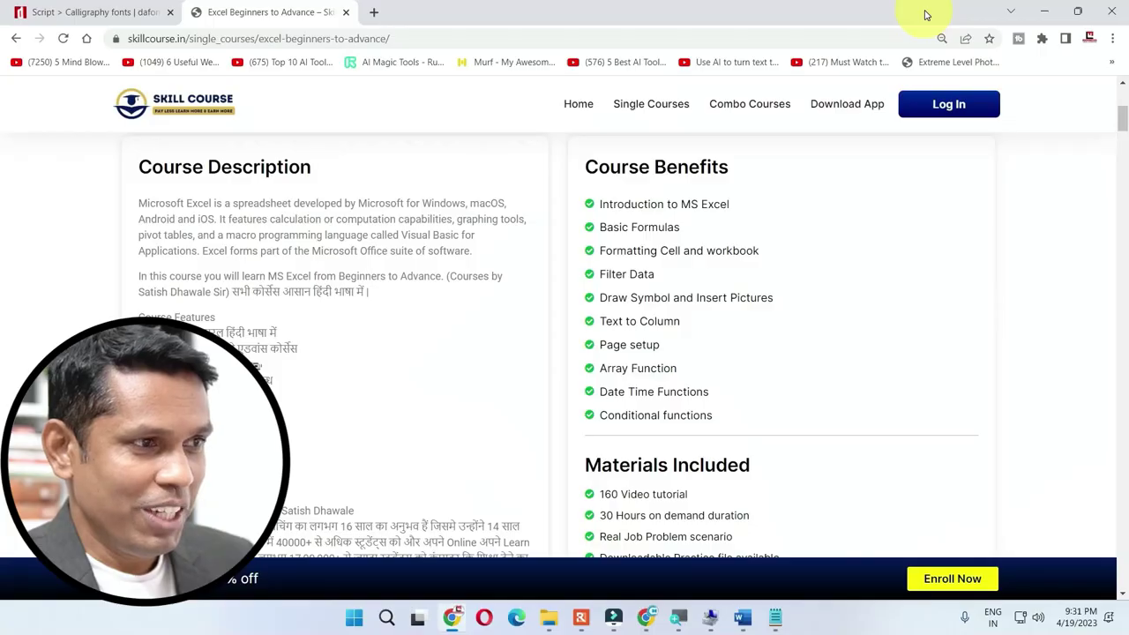
- Open Snipping Tool and capture a rectangular snip of the course page from its header down to the Materials Included section
{"action": "key", "text": "super"}
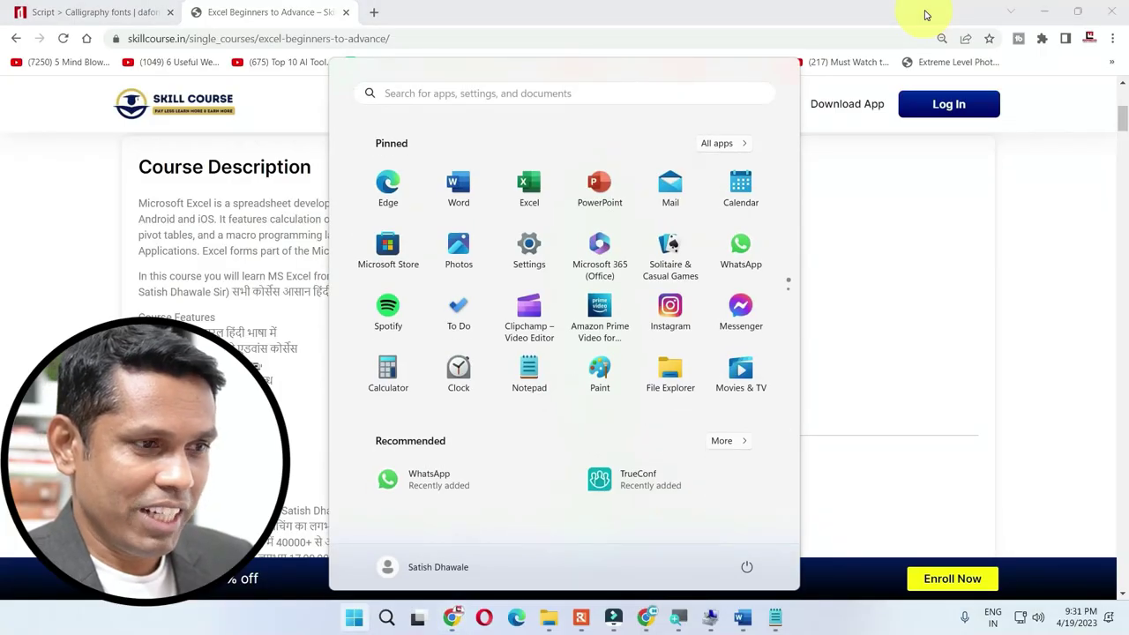
{"action": "type", "text": "sni"}
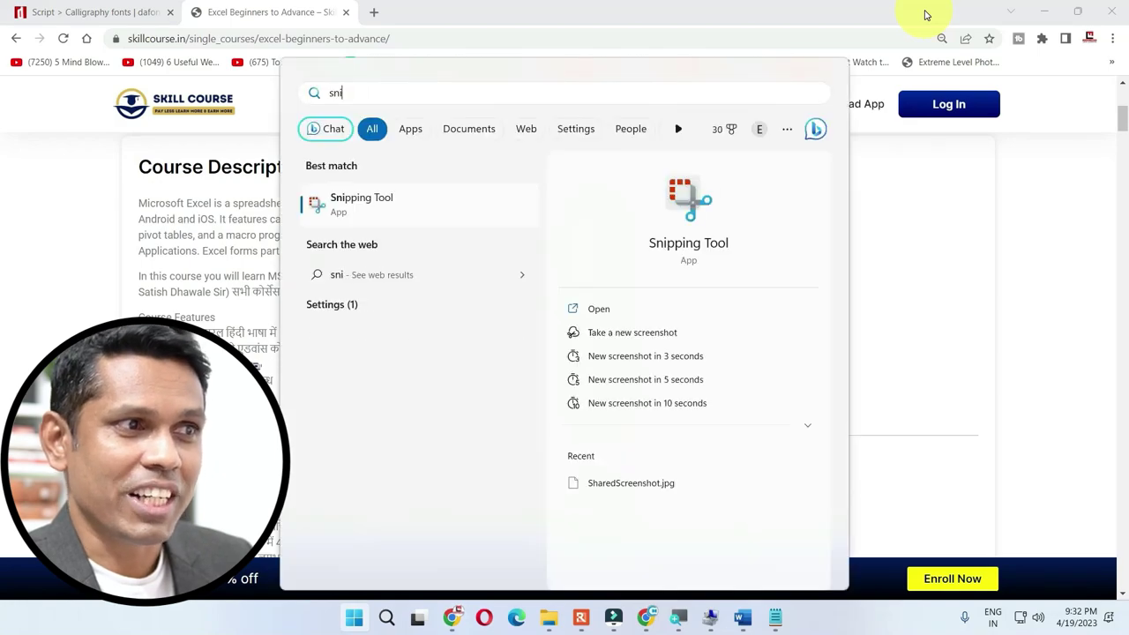
{"action": "left_click", "coordinate": [379, 207]}
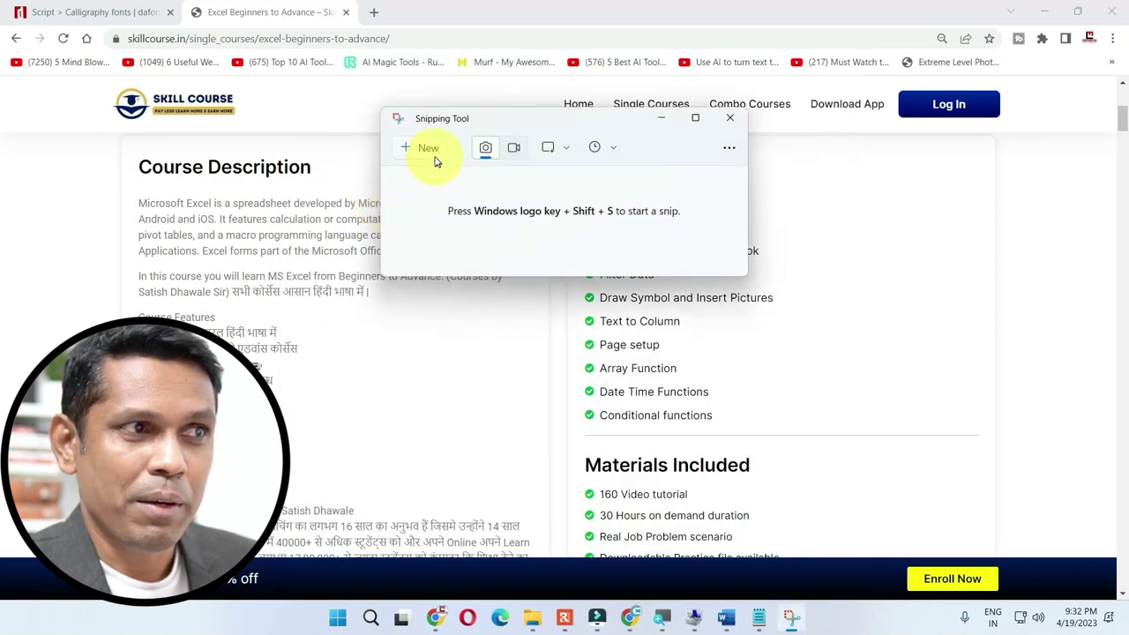
{"action": "left_click", "coordinate": [430, 150]}
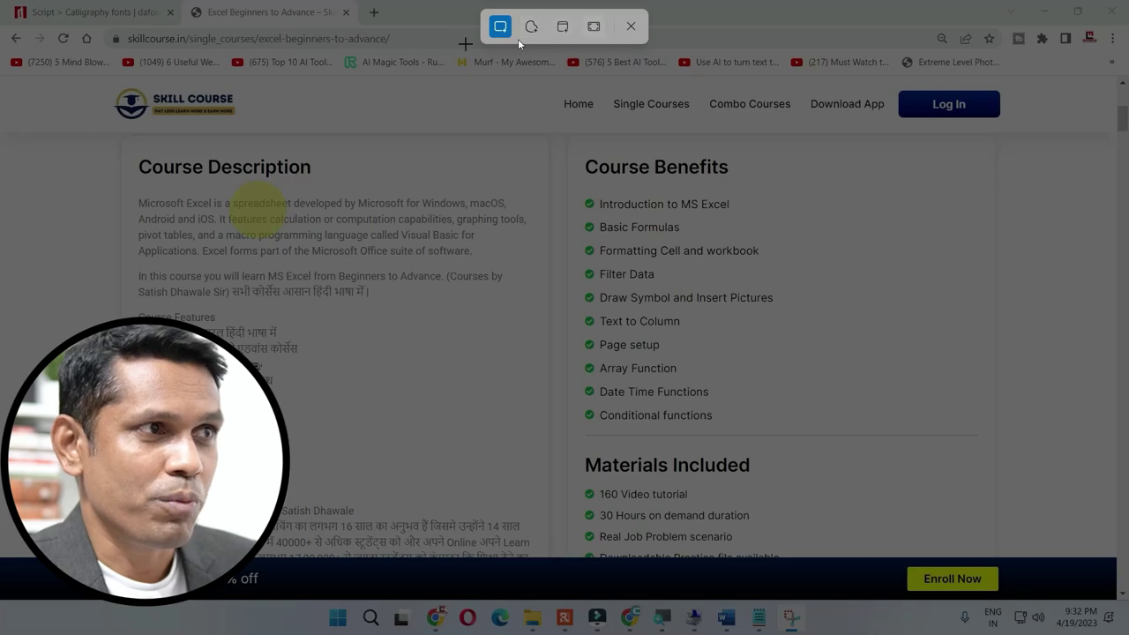
{"action": "left_click_drag", "start_coordinate": [102, 82], "coordinate": [884, 544]}
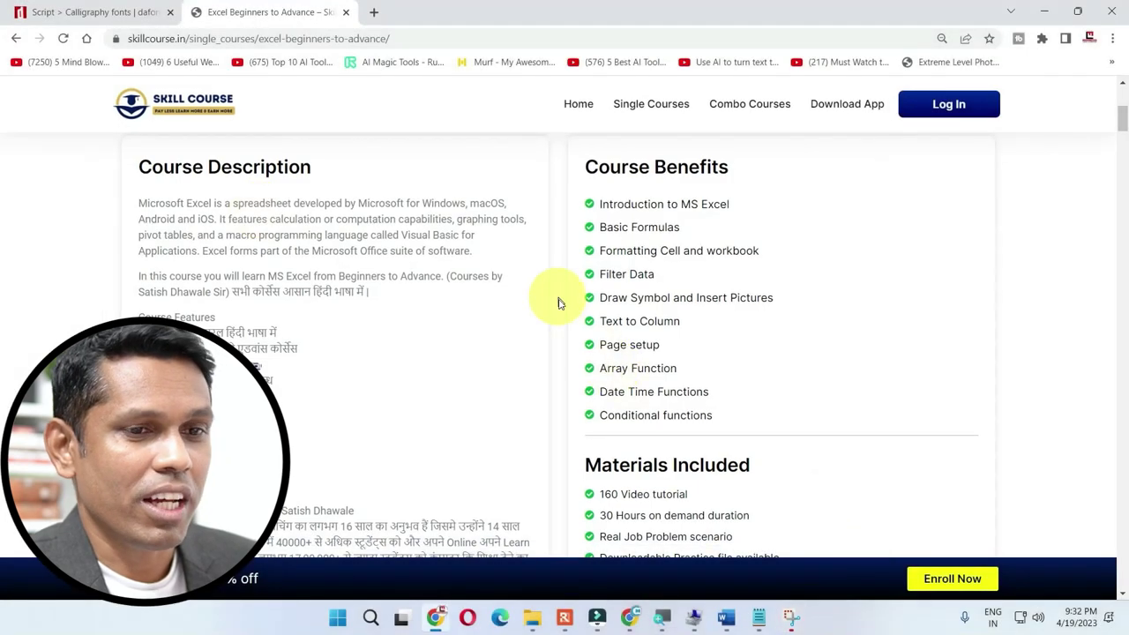
- Mark up the snip in a maximized Snipping Tool, circling the Course Benefits heading with the red pen and highlighting Text to Column in yellow
{"action": "left_click", "coordinate": [793, 626]}
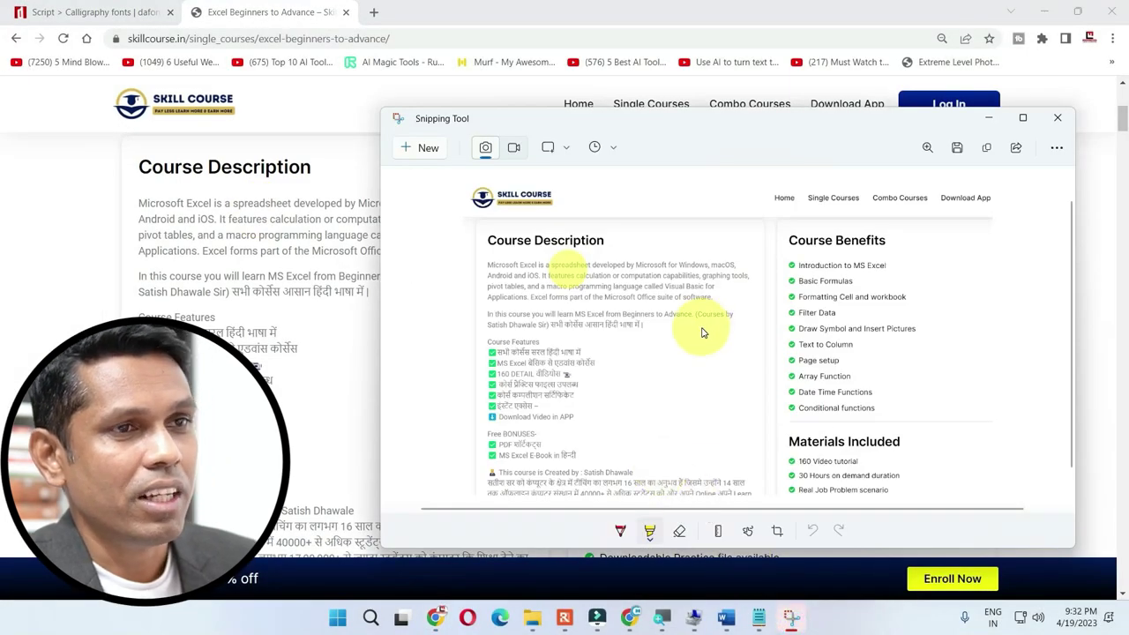
{"action": "left_click", "coordinate": [1021, 121]}
{"action": "left_click", "coordinate": [523, 38]}
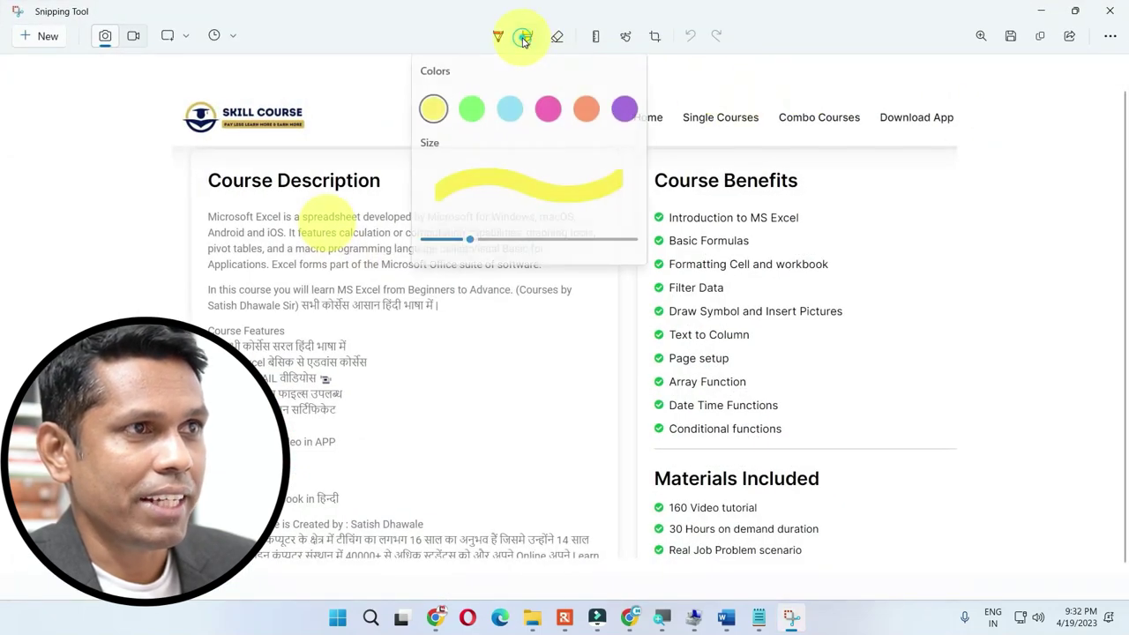
{"action": "left_click", "coordinate": [499, 38]}
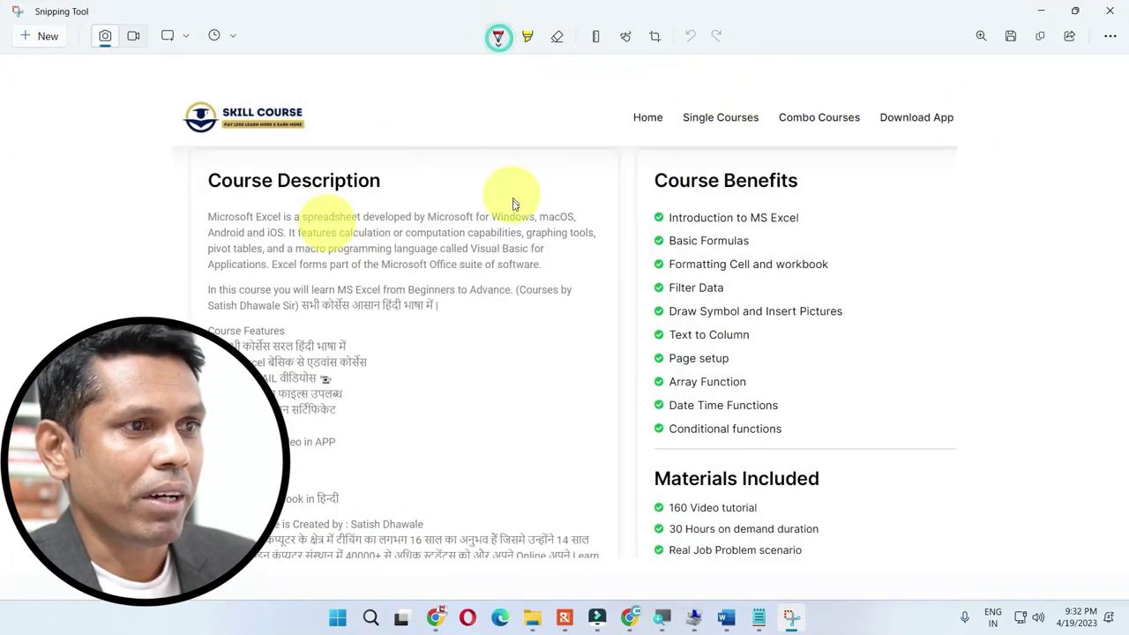
{"action": "mouse_move", "coordinate": [660, 163]}
{"action": "left_mouse_down"}
{"action": "mouse_move", "coordinate": [649, 194]}
{"action": "mouse_move", "coordinate": [832, 188]}
{"action": "mouse_move", "coordinate": [685, 159]}
{"action": "left_mouse_up"}
{"action": "left_click", "coordinate": [532, 37]}
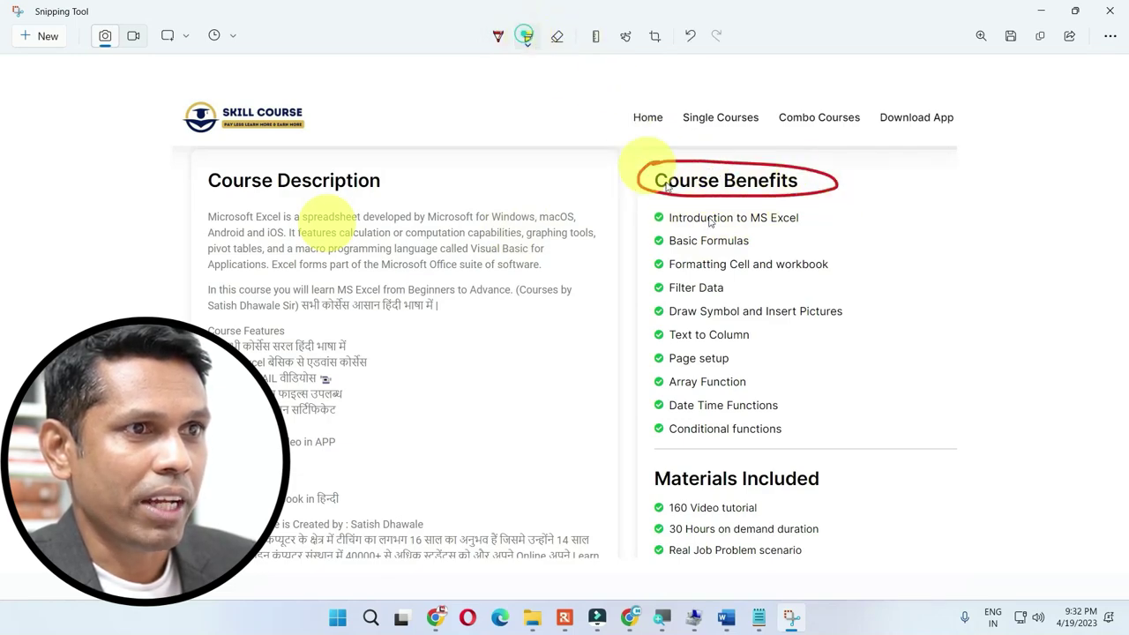
{"action": "left_click_drag", "start_coordinate": [670, 339], "coordinate": [758, 336]}
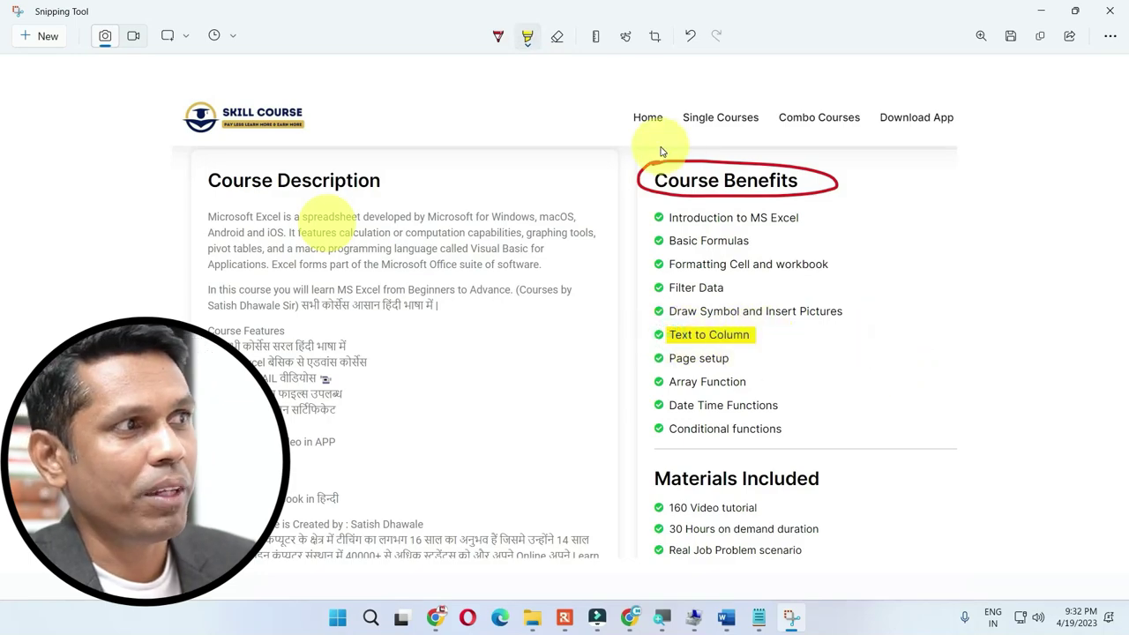
{"action": "left_click", "coordinate": [1012, 39]}
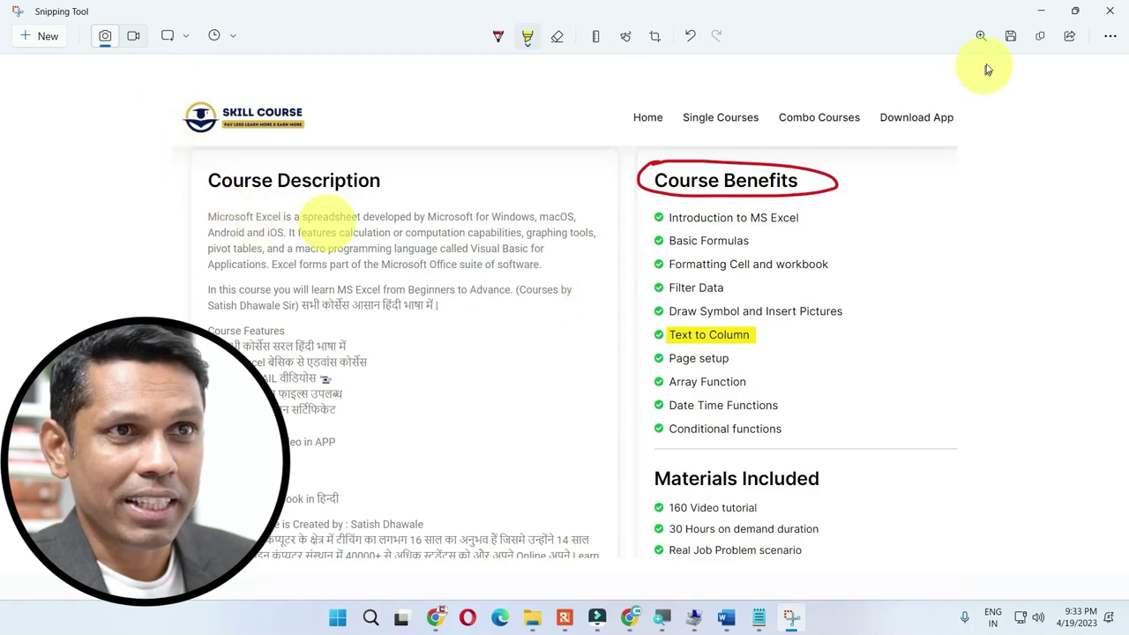
{"action": "left_click", "coordinate": [1060, 84]}
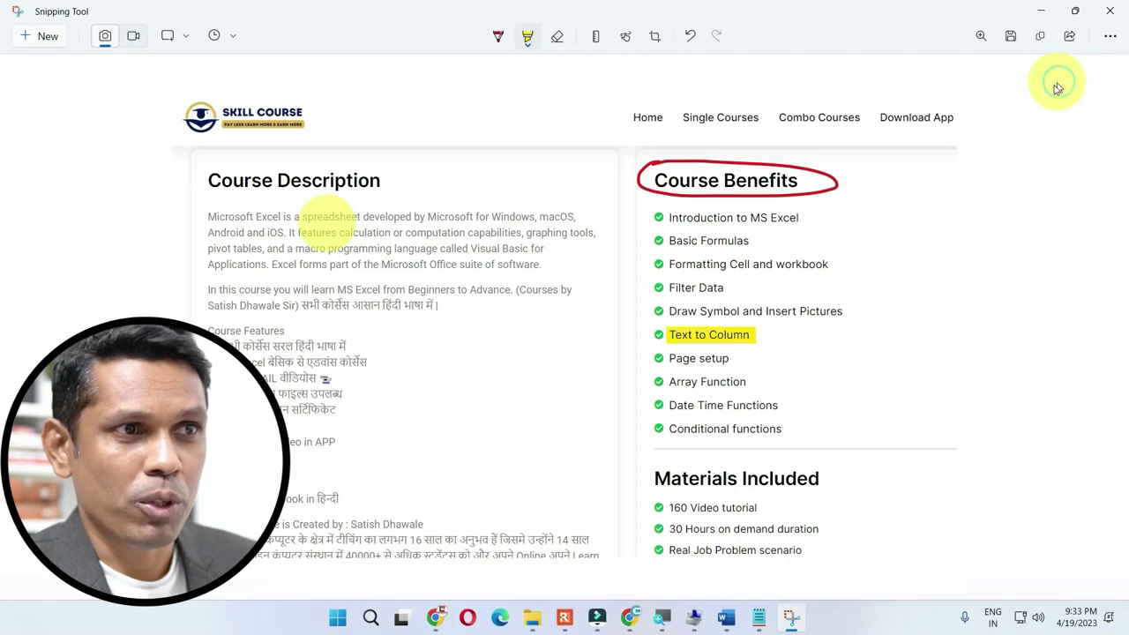
{"action": "left_click", "coordinate": [425, 178]}
{"action": "left_click", "coordinate": [772, 399]}
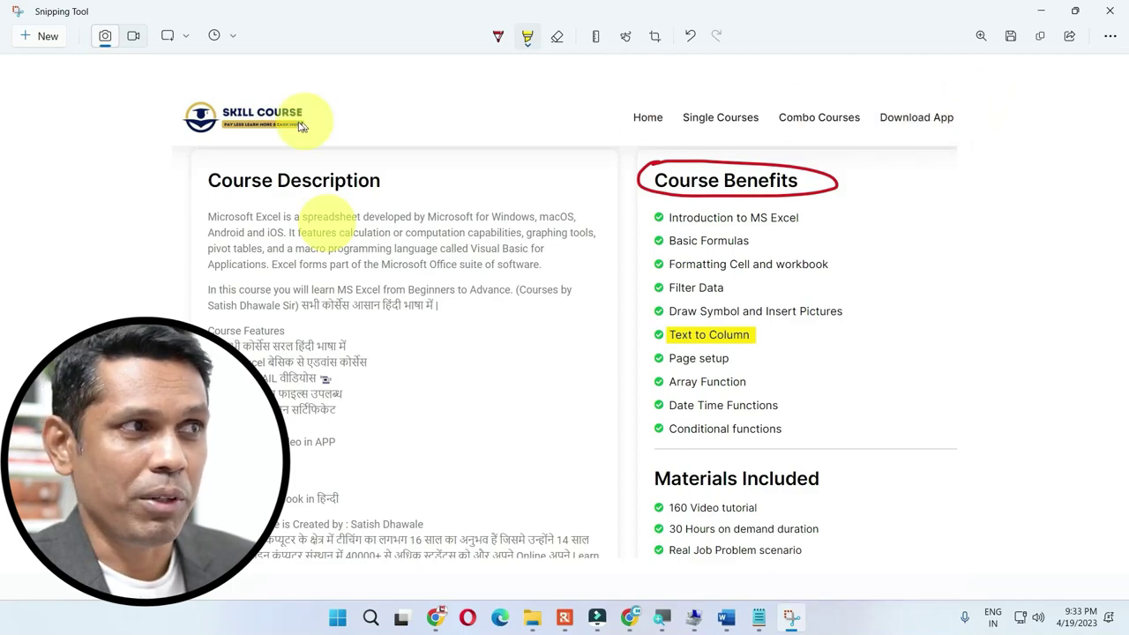
{"action": "left_click", "coordinate": [246, 35]}
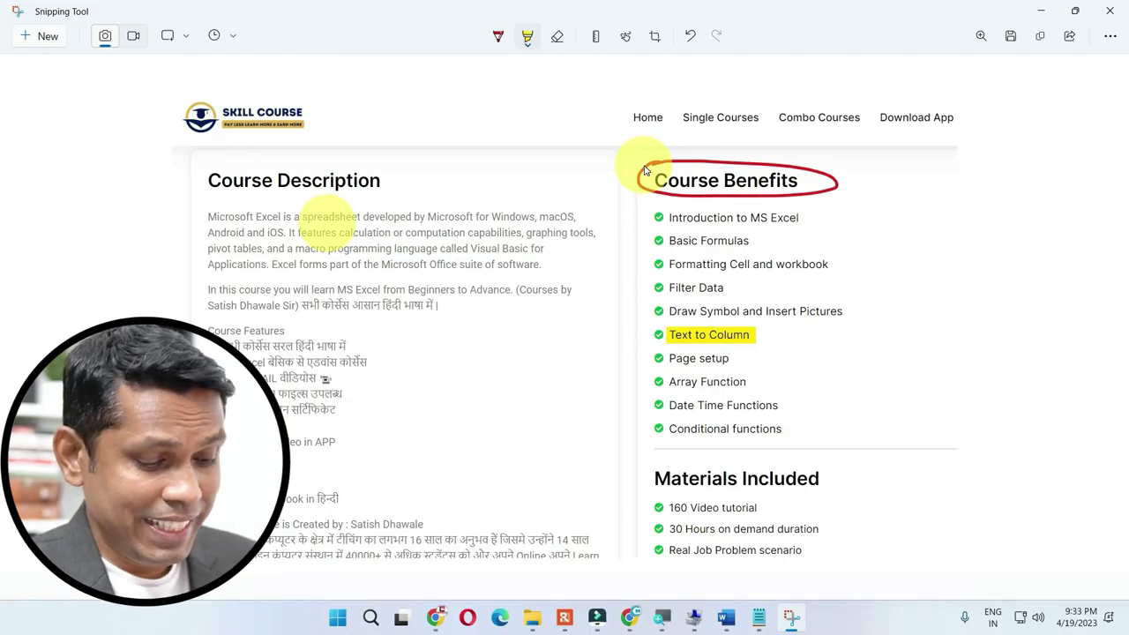
- Open This PC in File Explorer and start turning on BitLocker for the New Volume (D:) drive
{"action": "key", "text": "super+e"}
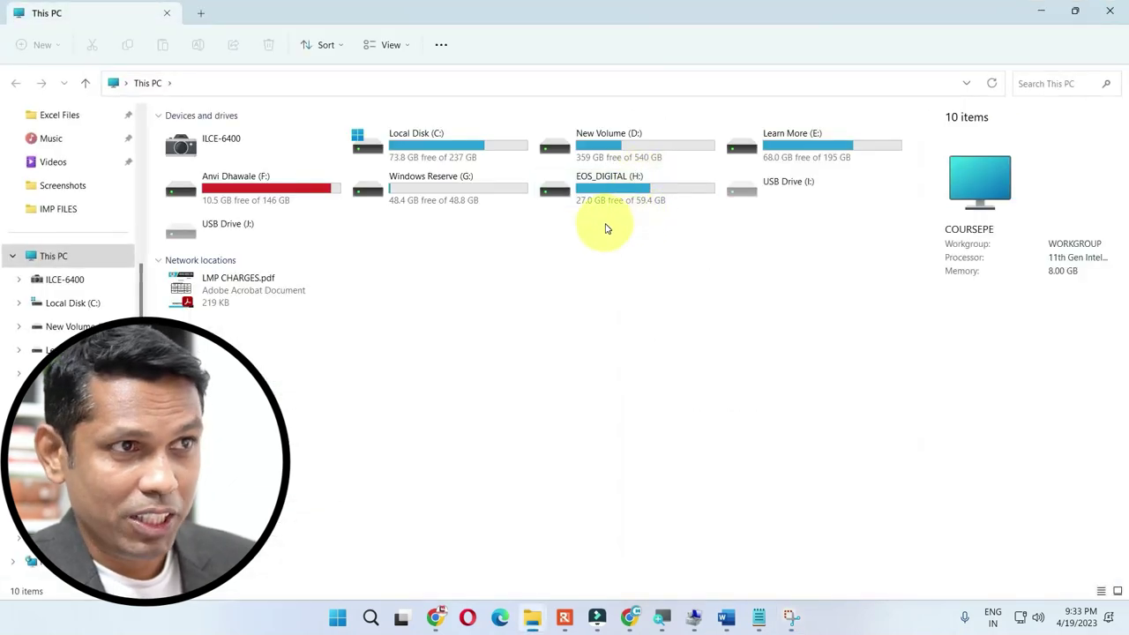
{"action": "left_click", "coordinate": [598, 144]}
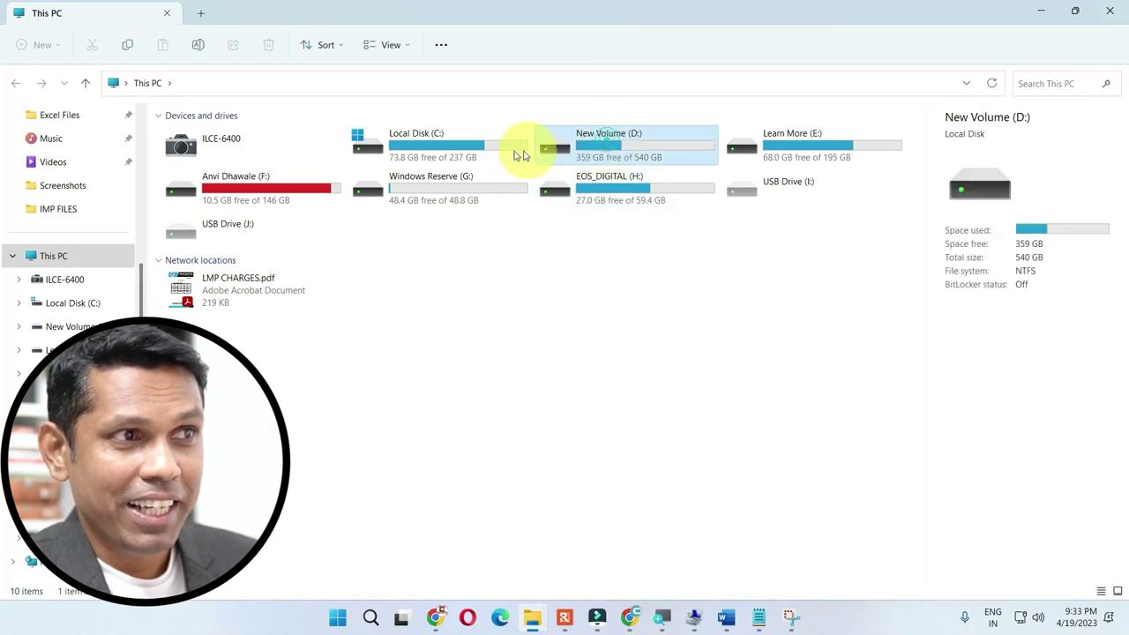
{"action": "left_click", "coordinate": [490, 155]}
{"action": "left_click", "coordinate": [592, 155]}
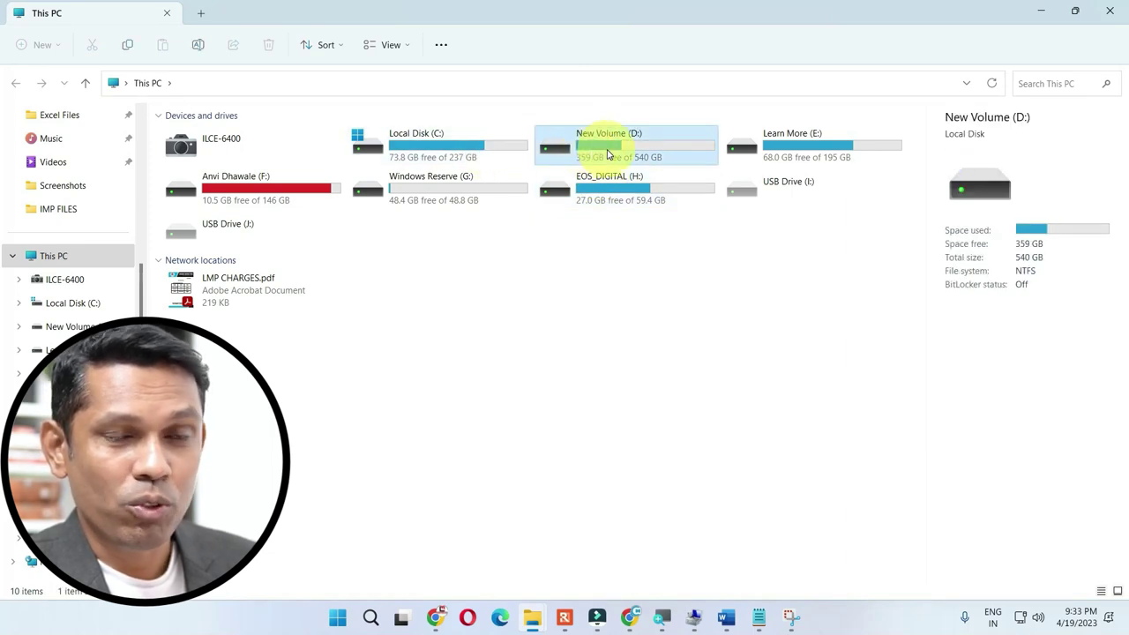
{"action": "right_click", "coordinate": [606, 151]}
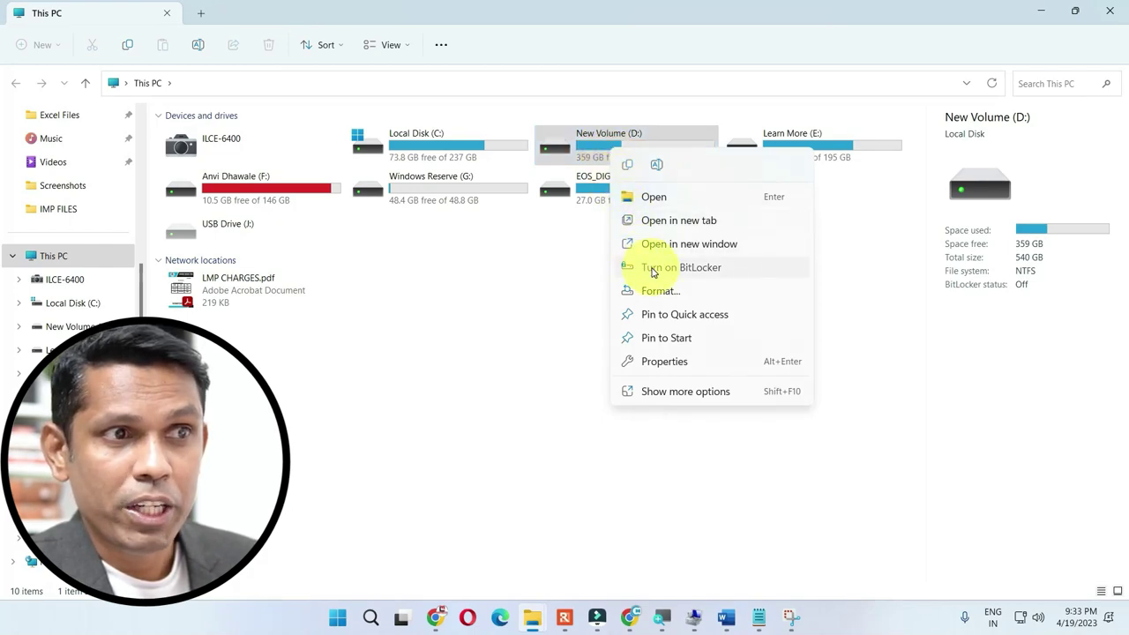
{"action": "left_click", "coordinate": [654, 269]}
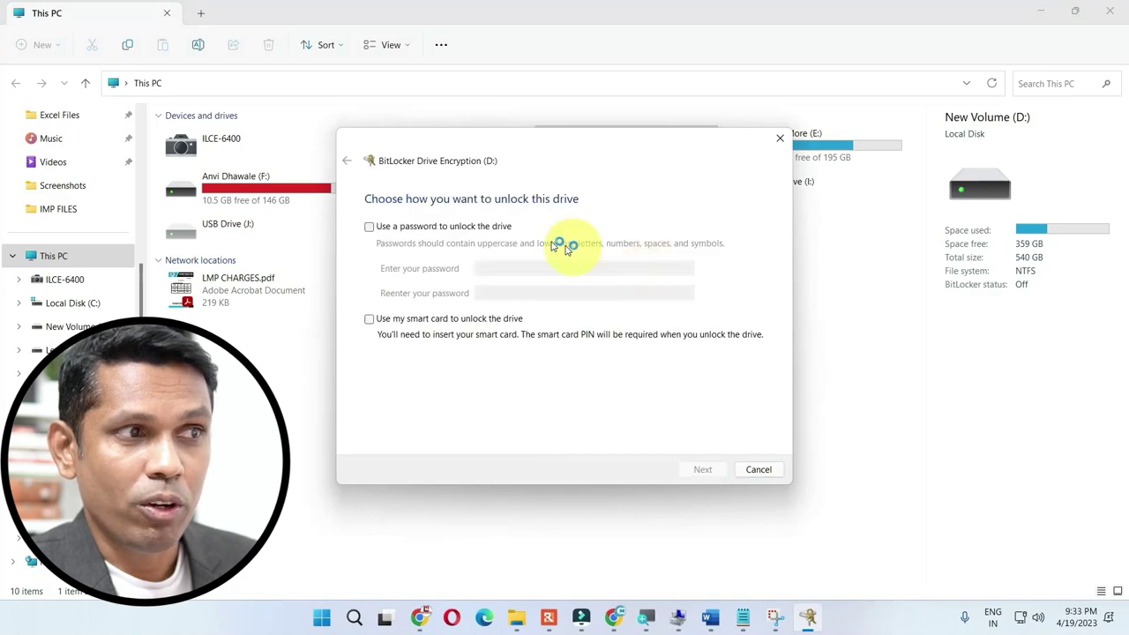
- Choose to unlock the drive with a password and go to the password entry and re-entry fields
{"action": "left_click", "coordinate": [403, 231]}
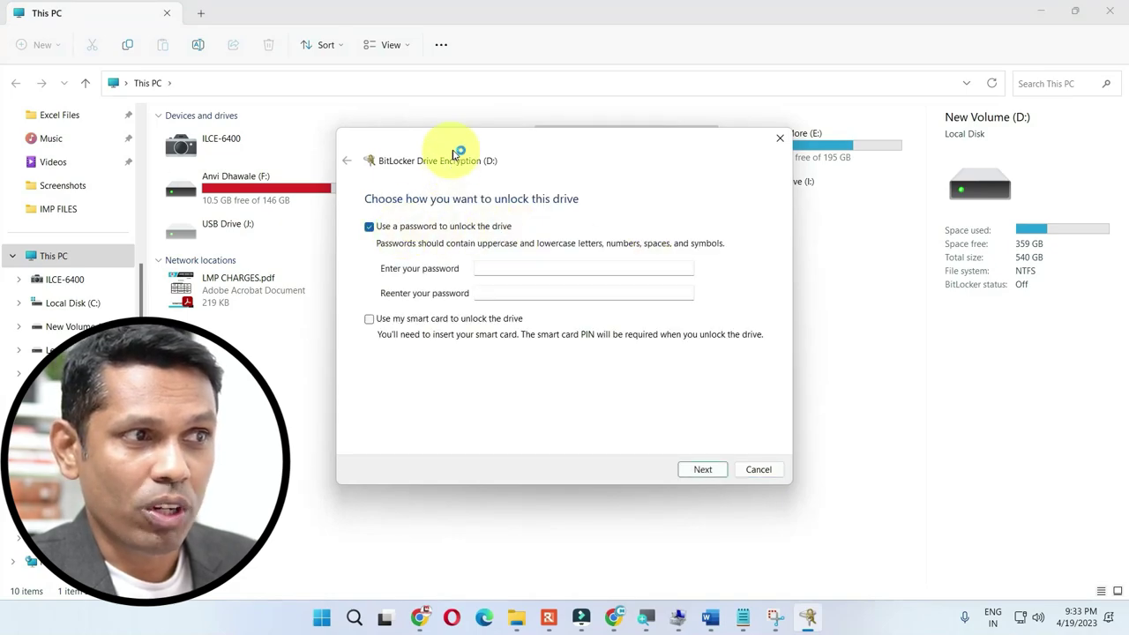
{"action": "left_click_drag", "start_coordinate": [431, 155], "coordinate": [517, 237]}
{"action": "left_click", "coordinate": [589, 350]}
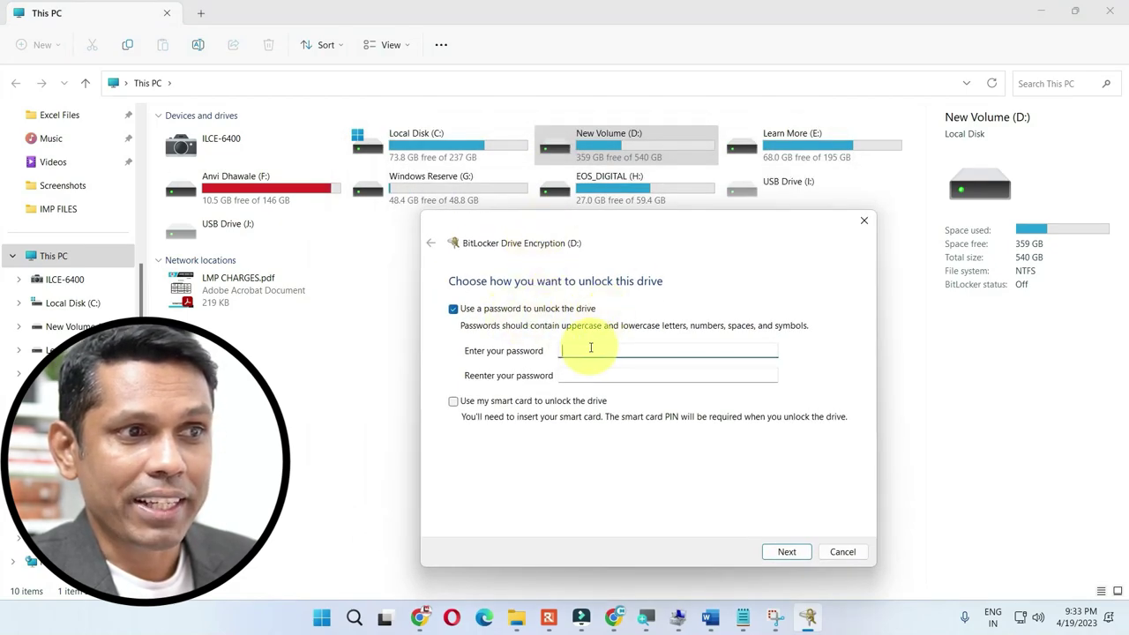
{"action": "left_click", "coordinate": [585, 353]}
{"action": "left_click", "coordinate": [579, 377]}
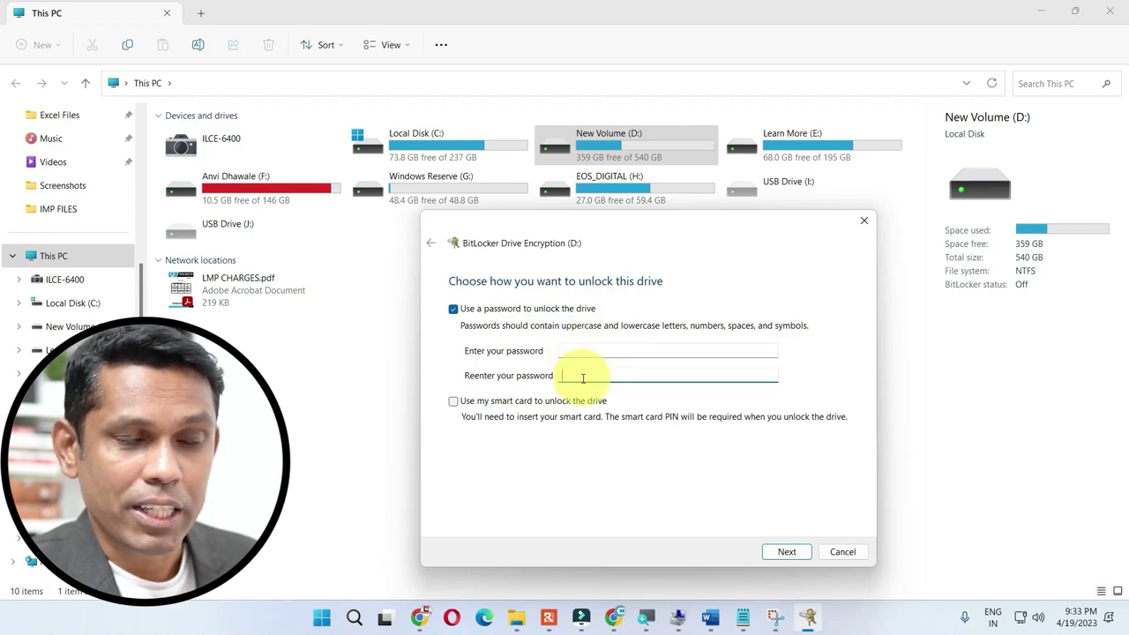
{"action": "left_click", "coordinate": [570, 354]}
{"action": "left_click", "coordinate": [573, 374]}
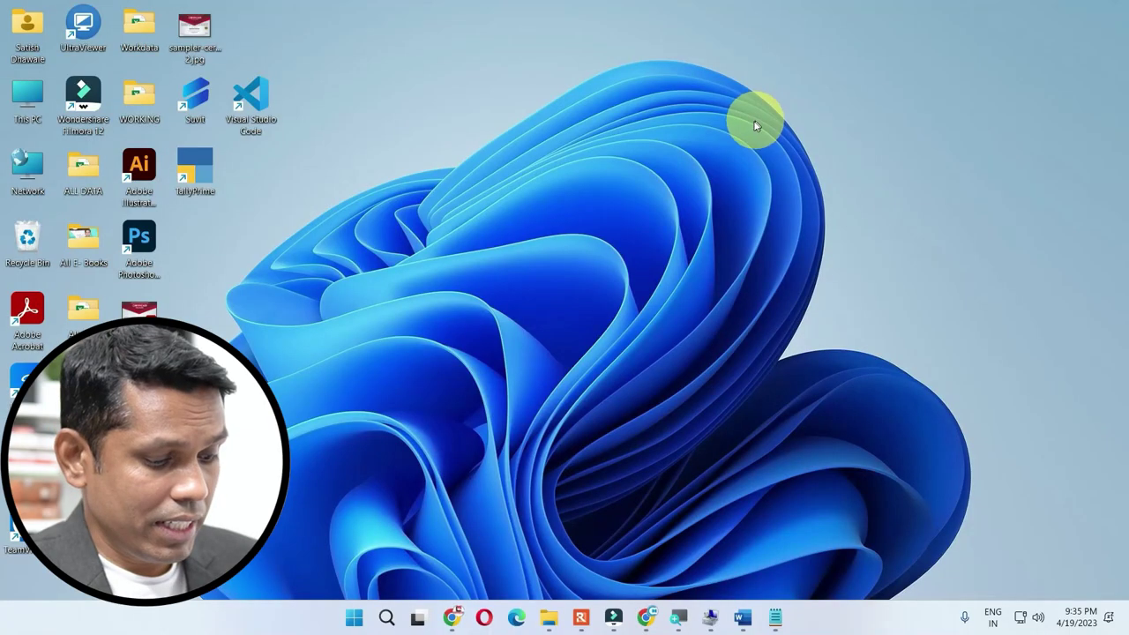
- Search Windows for PHONE, open the Phone Link app and maximize its window
{"action": "key", "text": "super"}
{"action": "type", "text": "PHONE"}
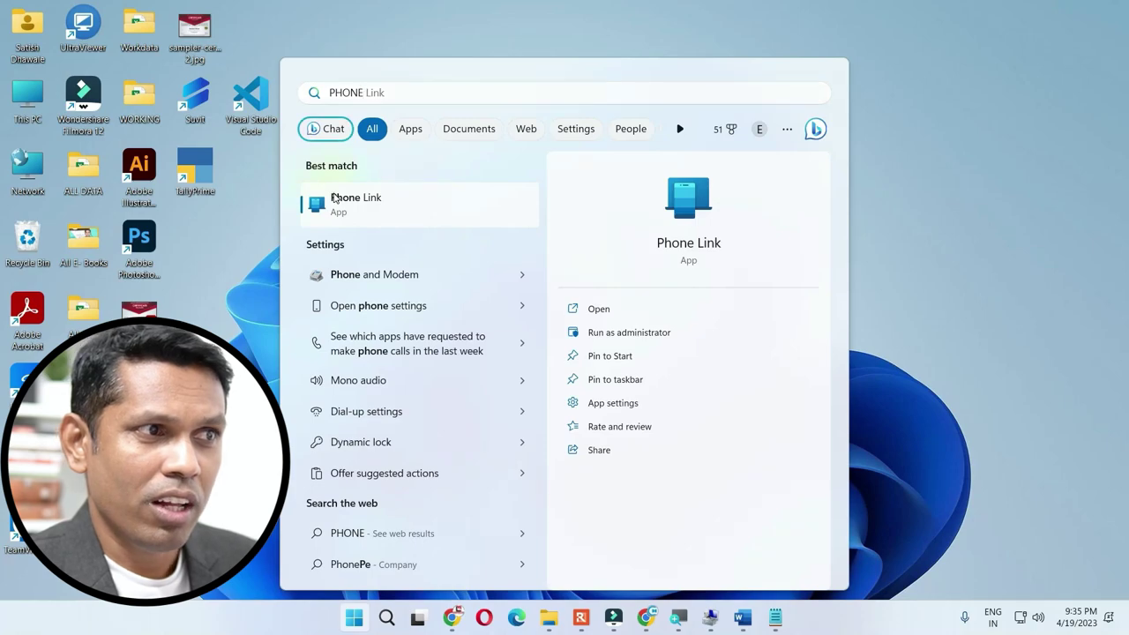
{"action": "left_click", "coordinate": [336, 198]}
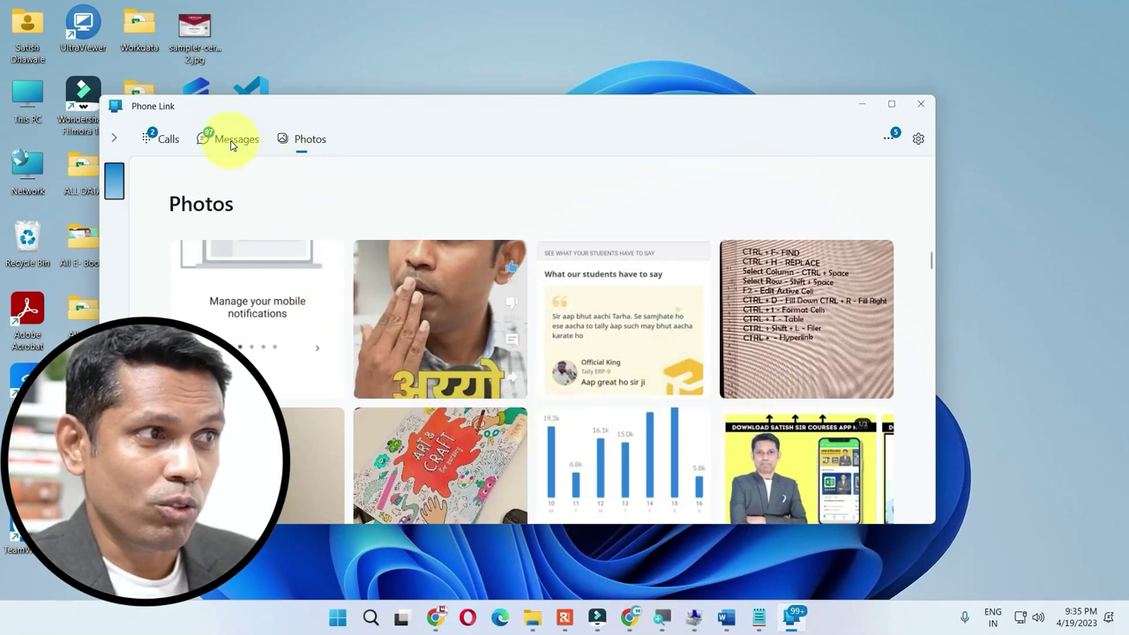
{"action": "left_click", "coordinate": [891, 104]}
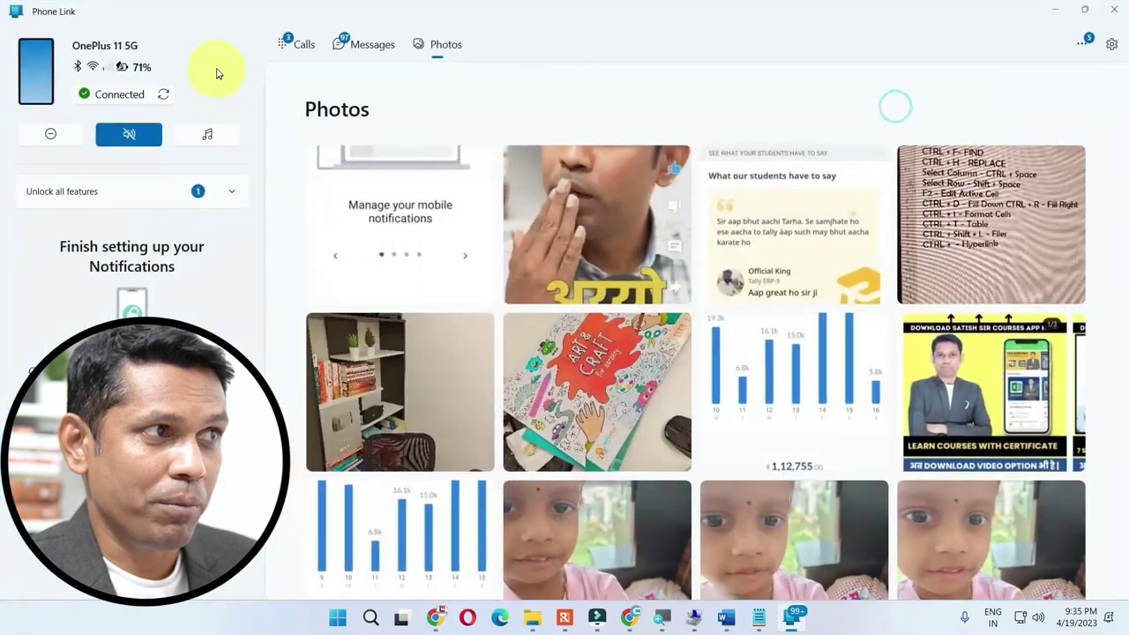
- View the linked phone's messages, calls and photos in Phone Link
{"action": "left_click", "coordinate": [375, 46]}
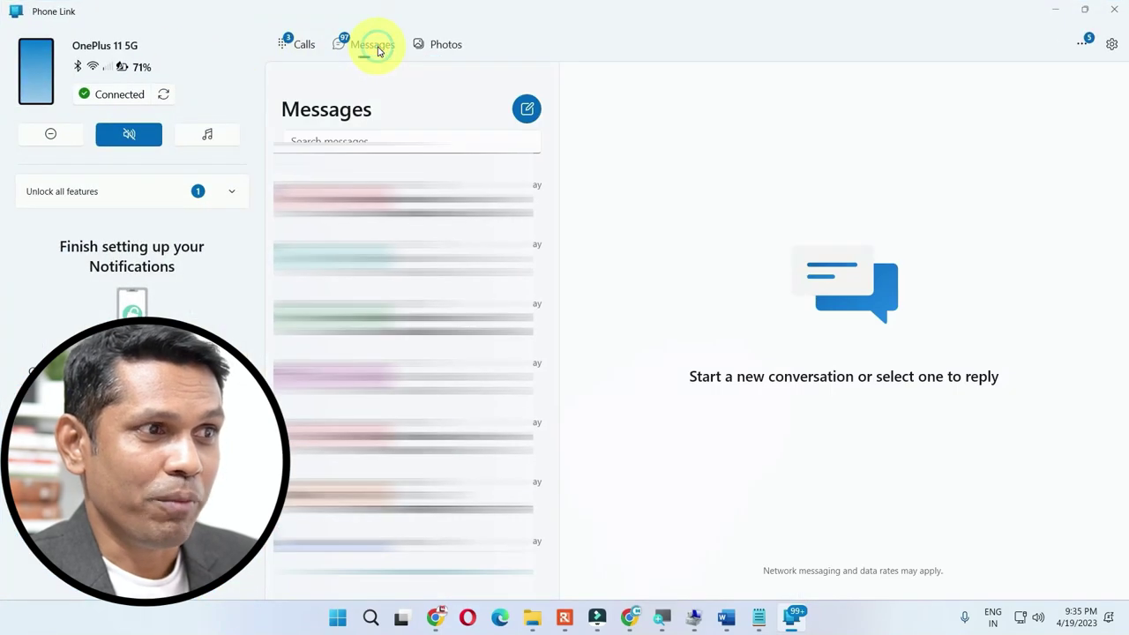
{"action": "left_click", "coordinate": [299, 46]}
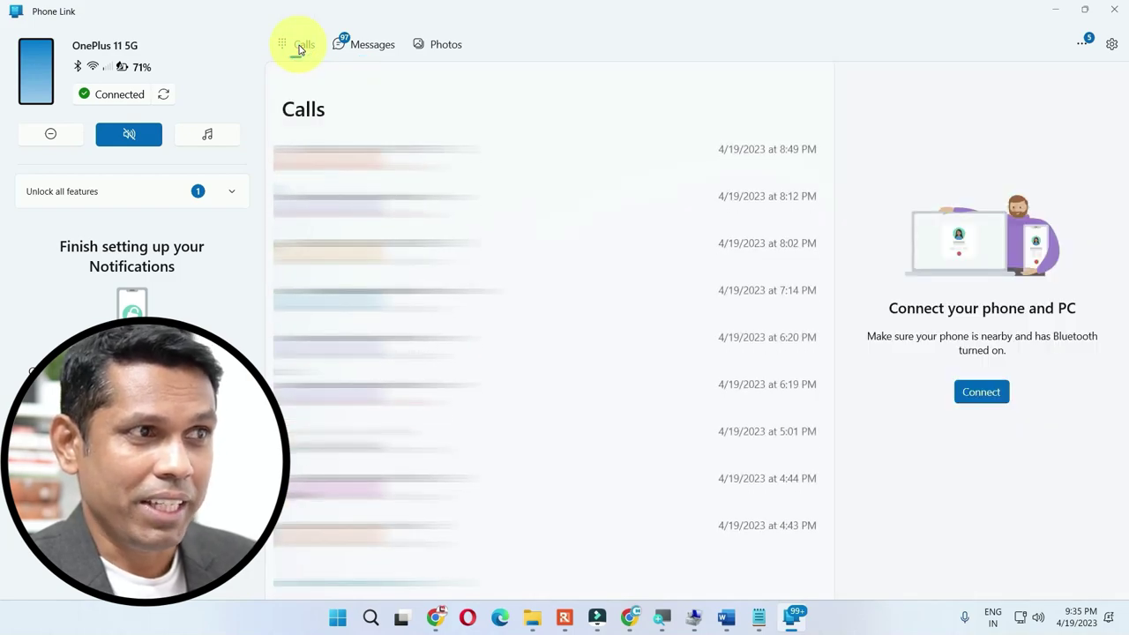
{"action": "left_click", "coordinate": [377, 45]}
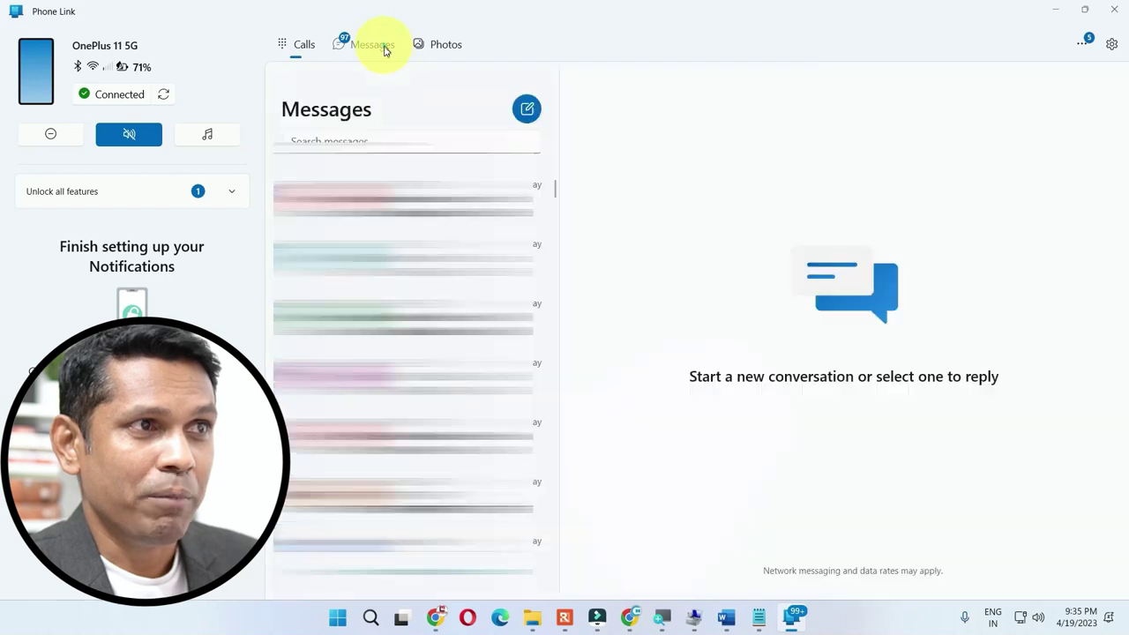
{"action": "left_click", "coordinate": [441, 48]}
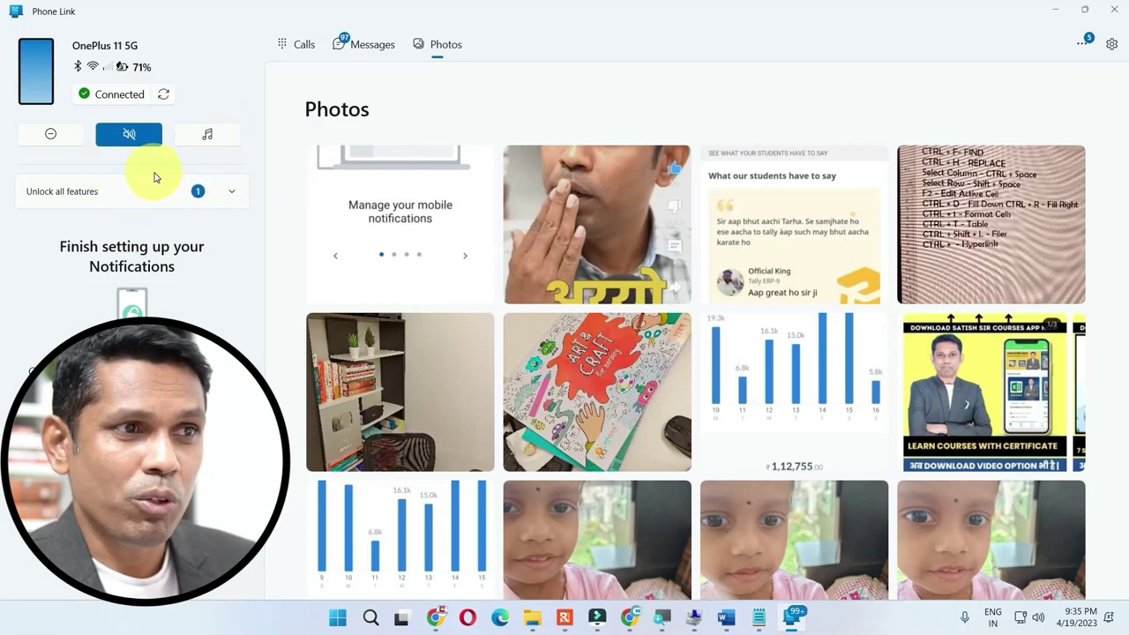
- Walk through linking a new Android device up to confirming the Link to Windows app is ready, and close the pairing setup
{"action": "left_click", "coordinate": [40, 64]}
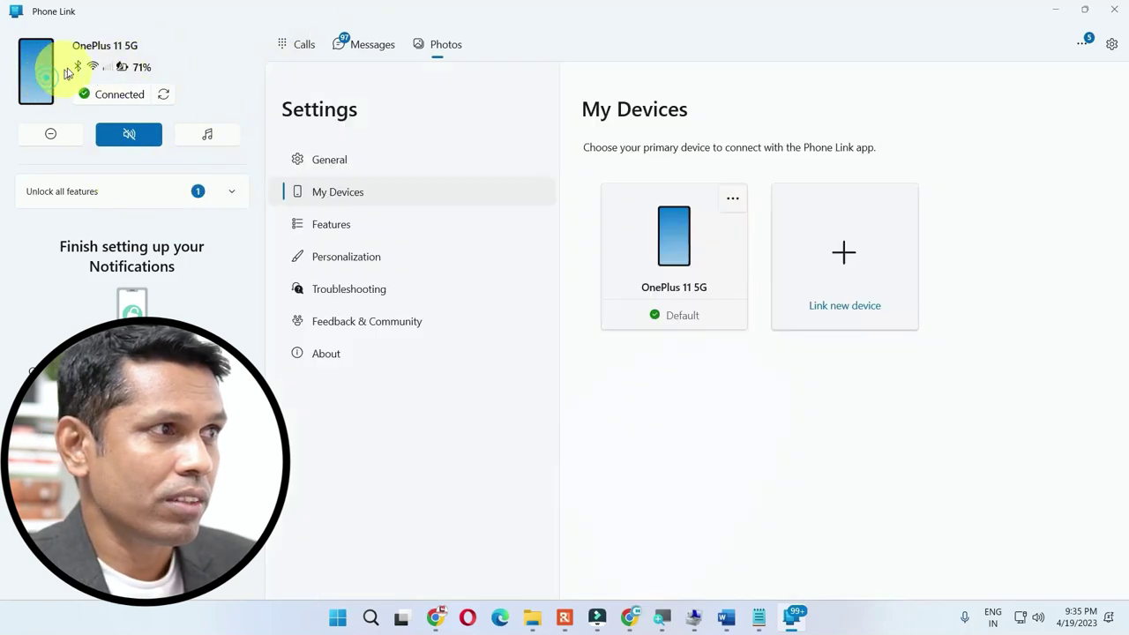
{"action": "left_click", "coordinate": [845, 261]}
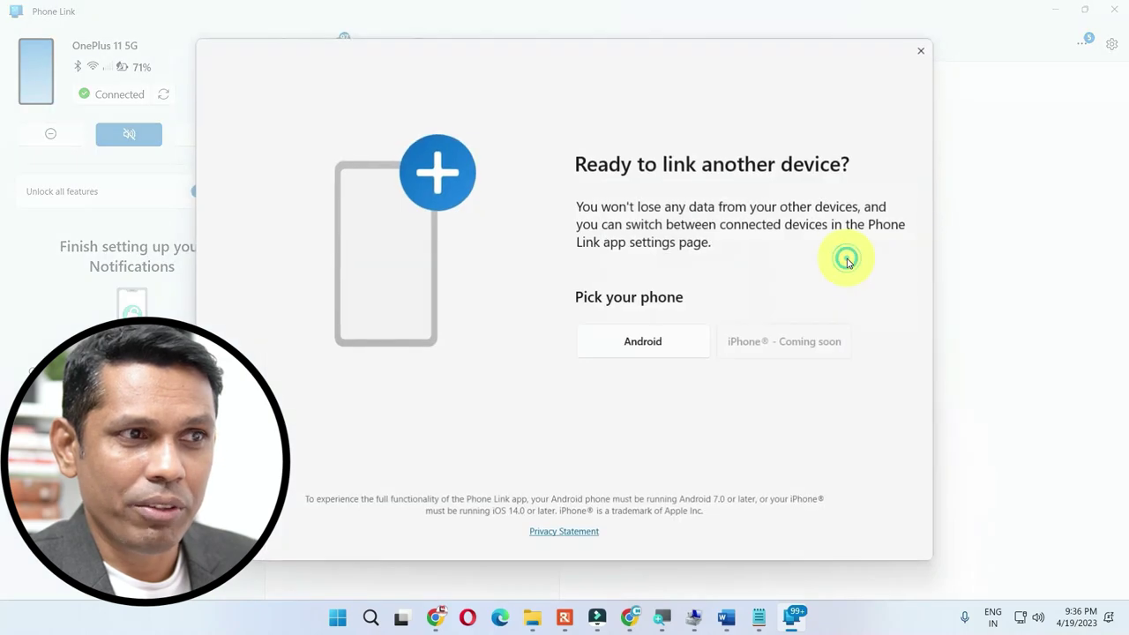
{"action": "left_click", "coordinate": [642, 341]}
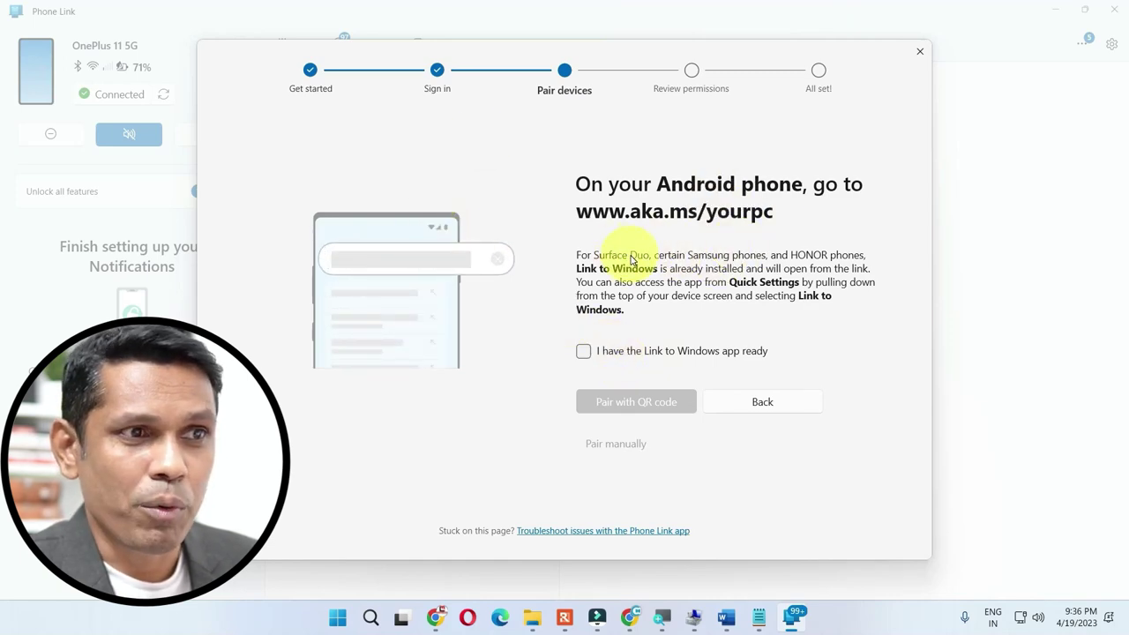
{"action": "left_click", "coordinate": [614, 359]}
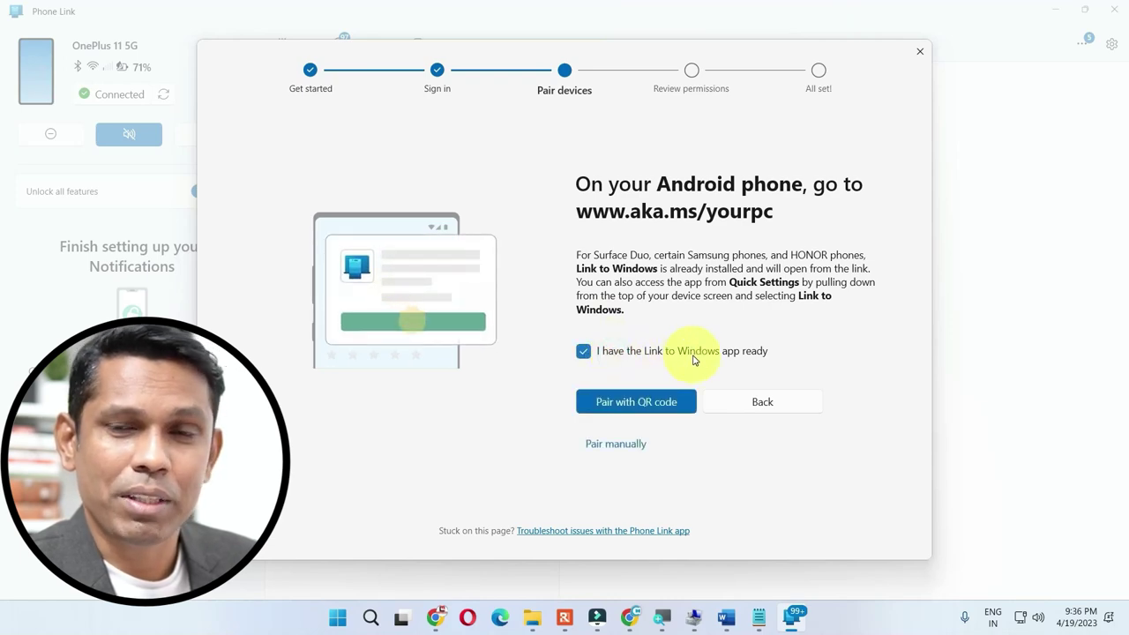
{"action": "left_click", "coordinate": [636, 406]}
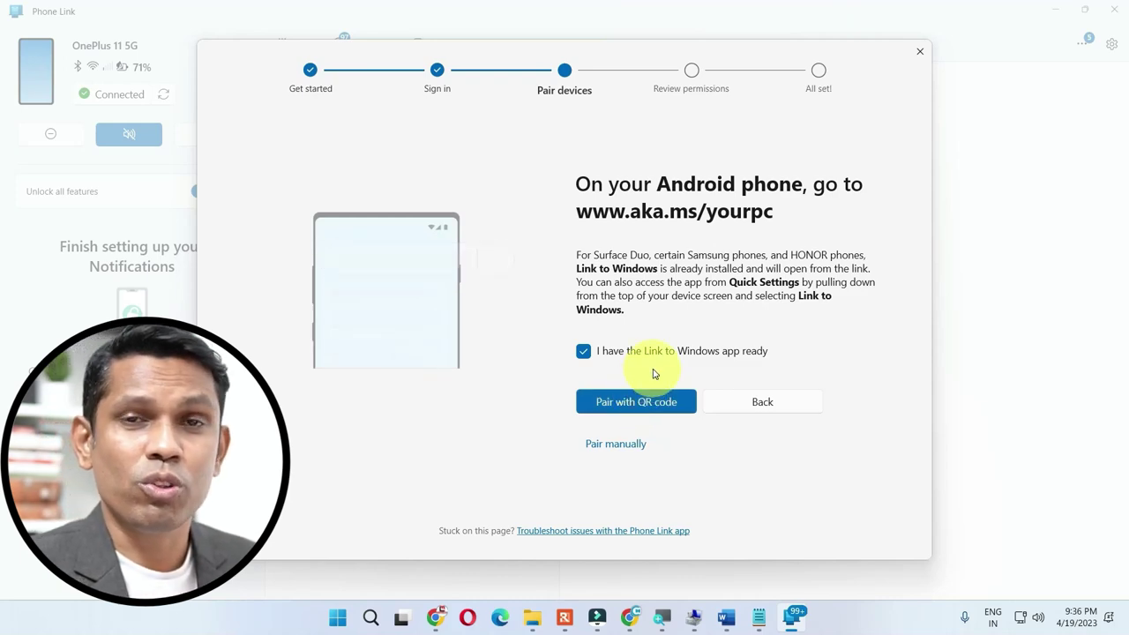
{"action": "left_click", "coordinate": [920, 51]}
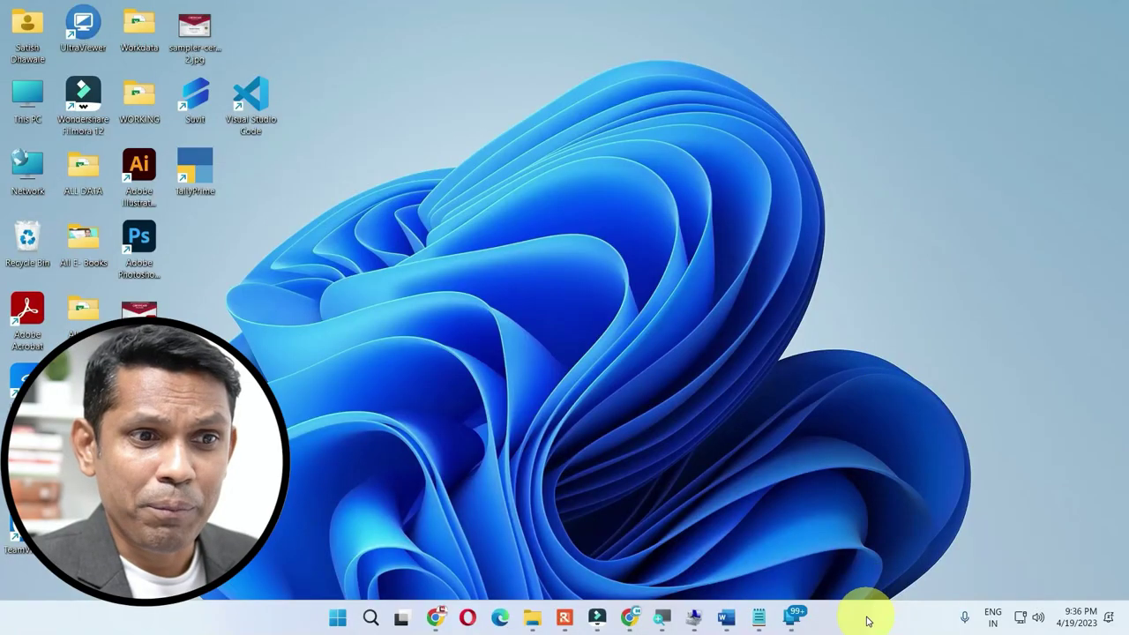
- Open Task Manager from the taskbar and maximize its window
{"action": "right_click", "coordinate": [866, 617]}
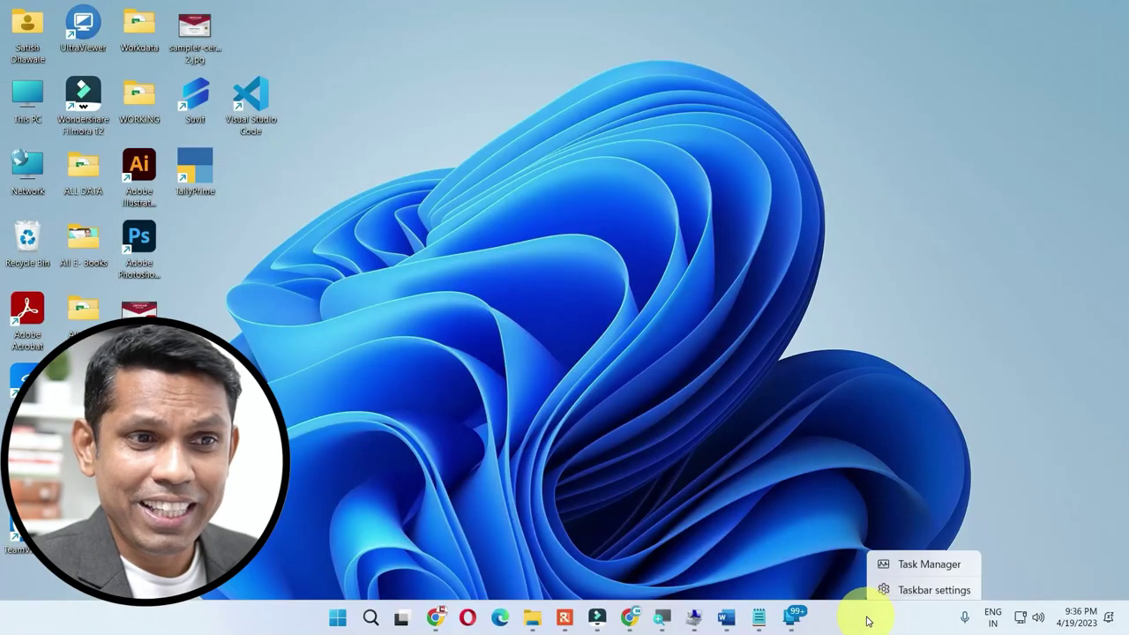
{"action": "left_click", "coordinate": [920, 563]}
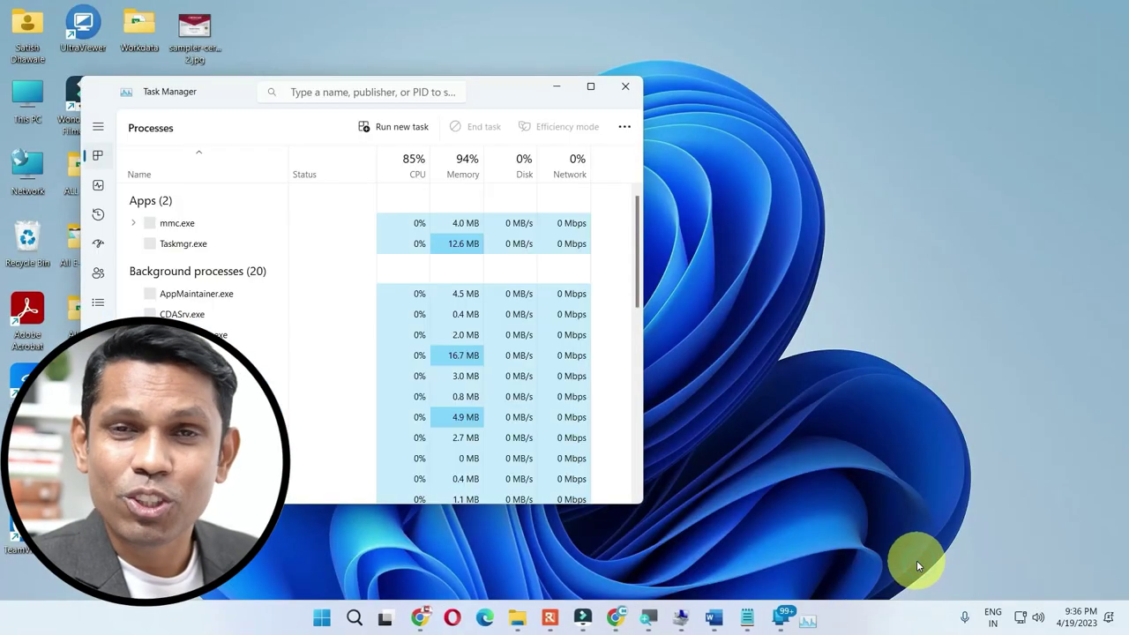
{"action": "left_click_drag", "start_coordinate": [232, 95], "coordinate": [462, 88]}
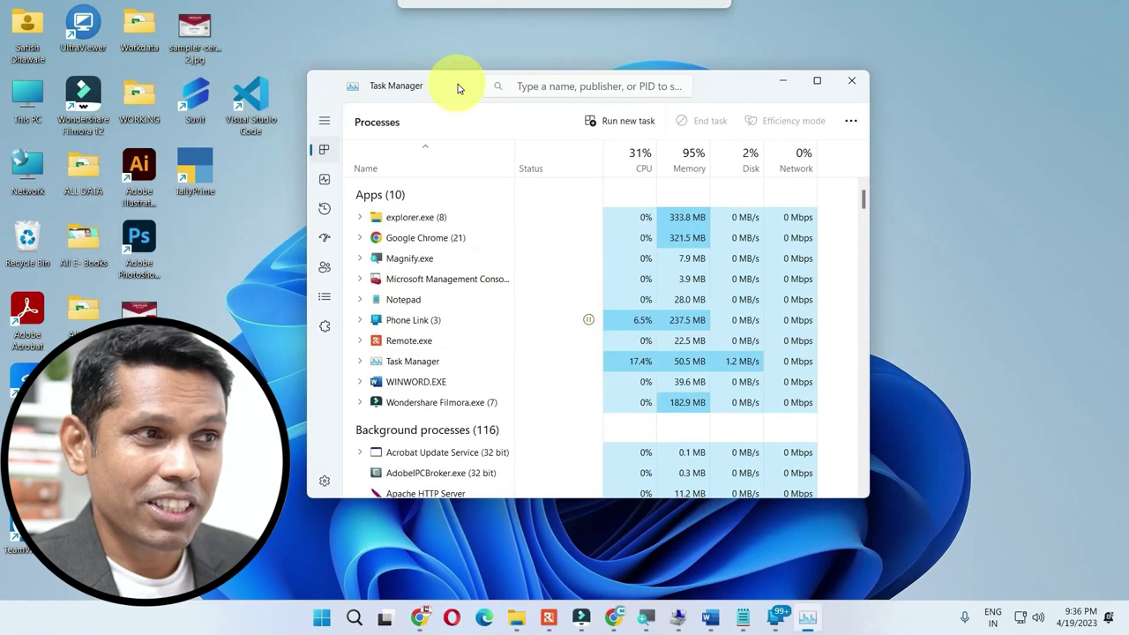
{"action": "left_click", "coordinate": [815, 81]}
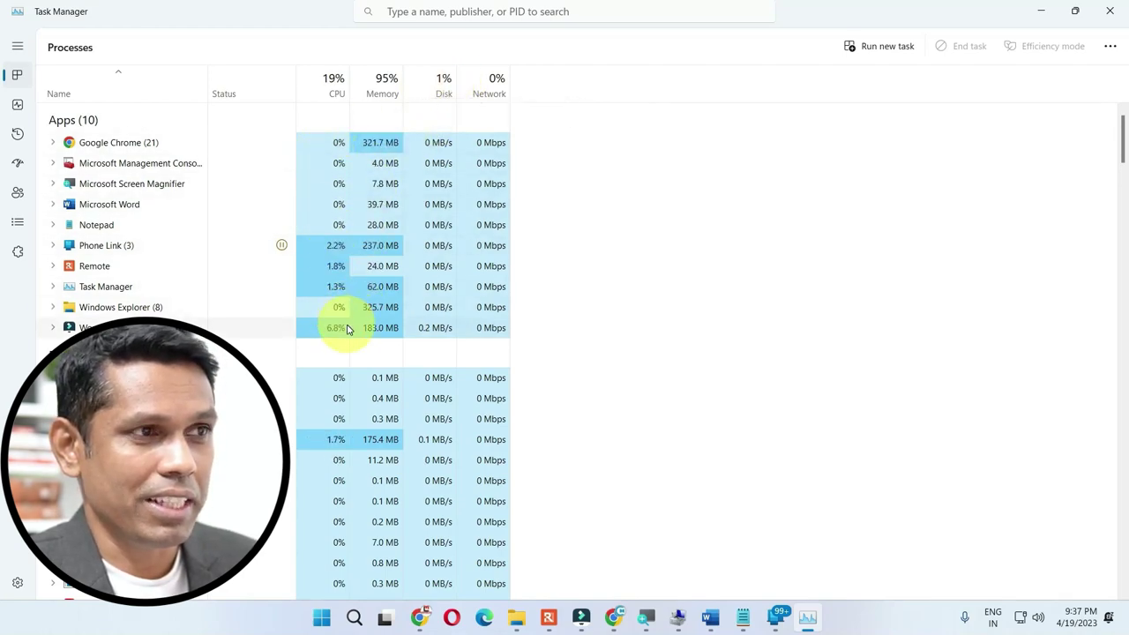
- View the available actions for the Microsoft Management Console process, and close Task Manager
{"action": "right_click", "coordinate": [142, 166]}
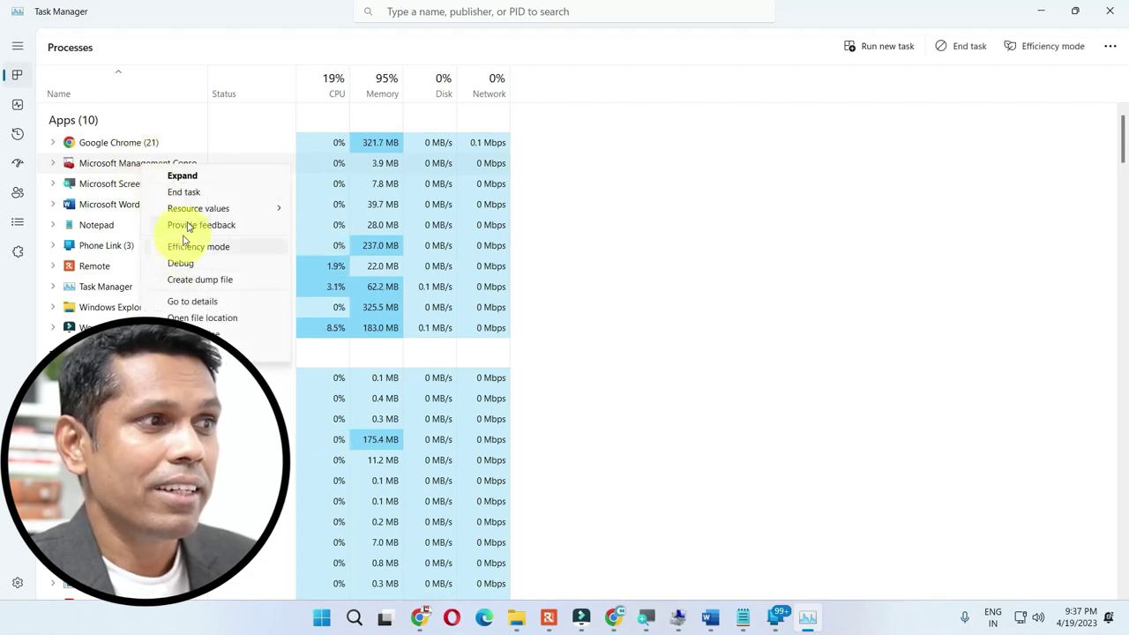
{"action": "left_click", "coordinate": [730, 261]}
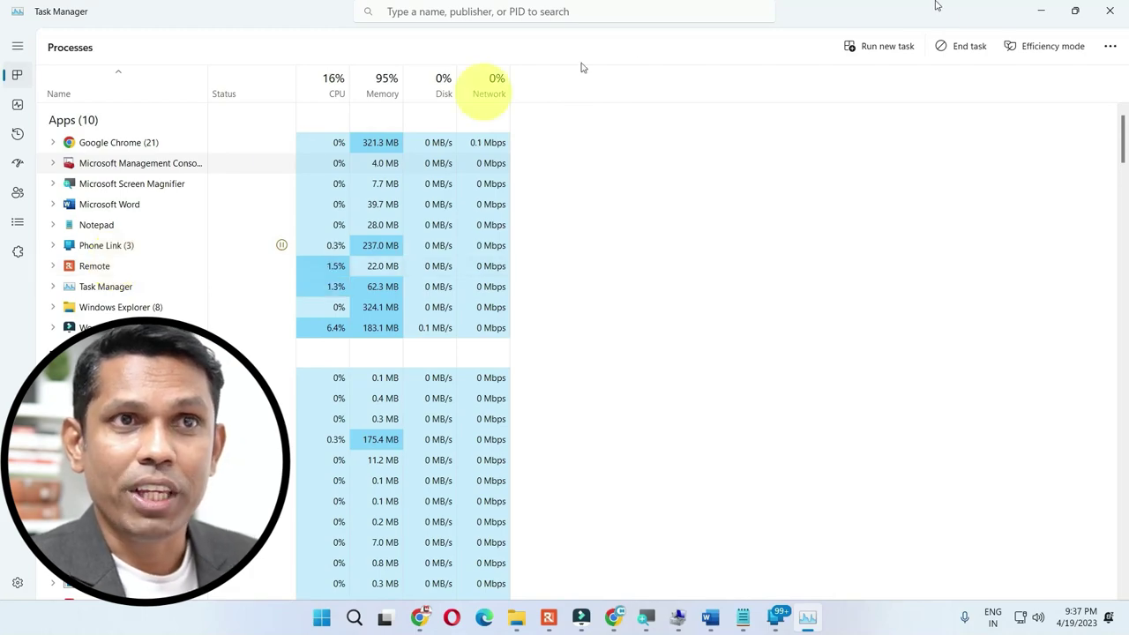
{"action": "left_click", "coordinate": [1110, 11]}
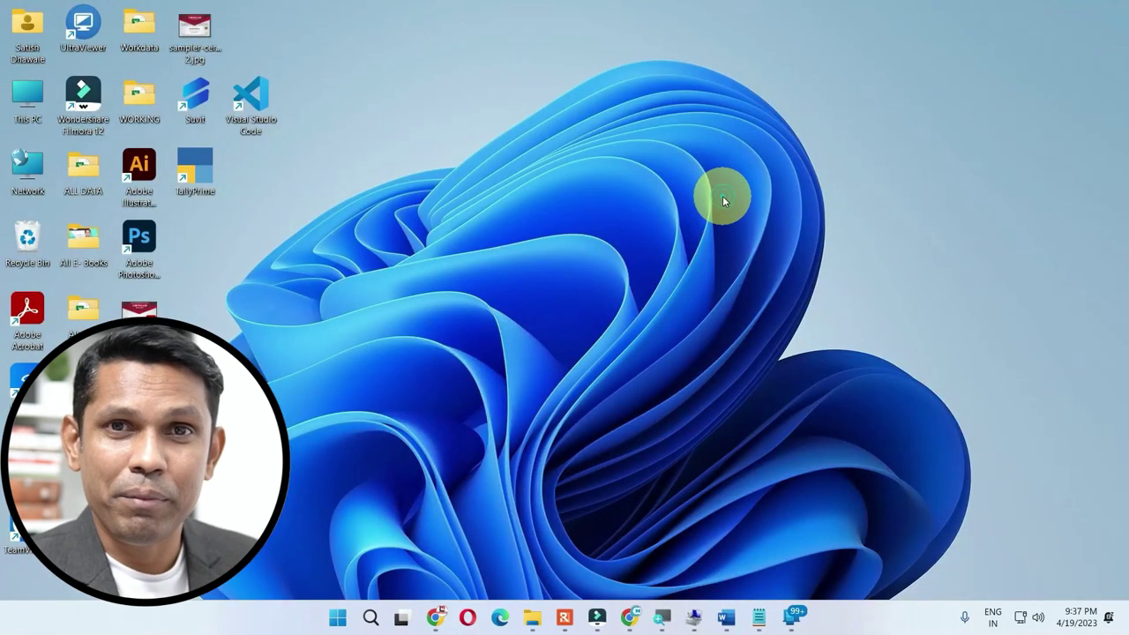